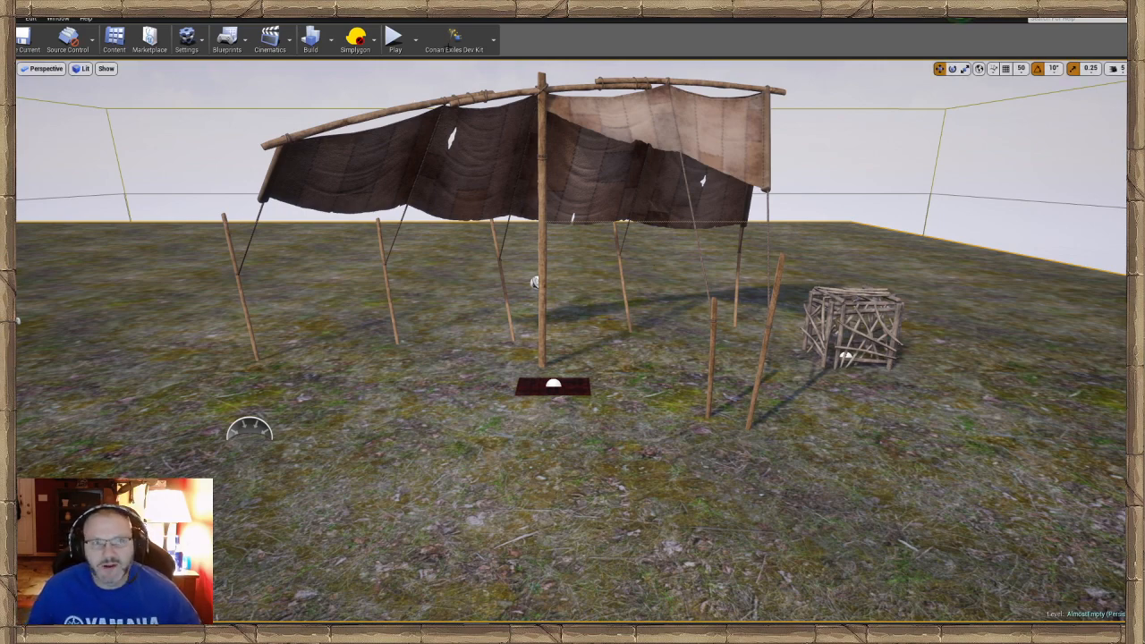
Open the Conan Exiles Dev Kit mod info window to check the Barachan_Isles mod details, and minimize it.
{"action": "left_click", "coordinate": [452, 43]}
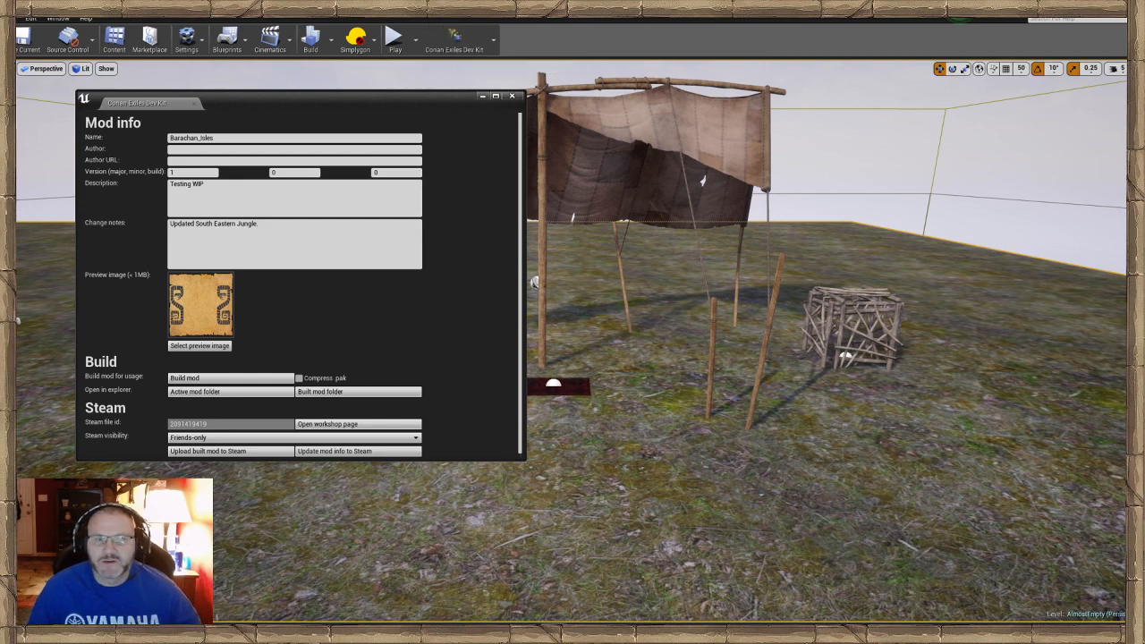
{"action": "left_click_drag", "start_coordinate": [377, 110], "coordinate": [338, 120]}
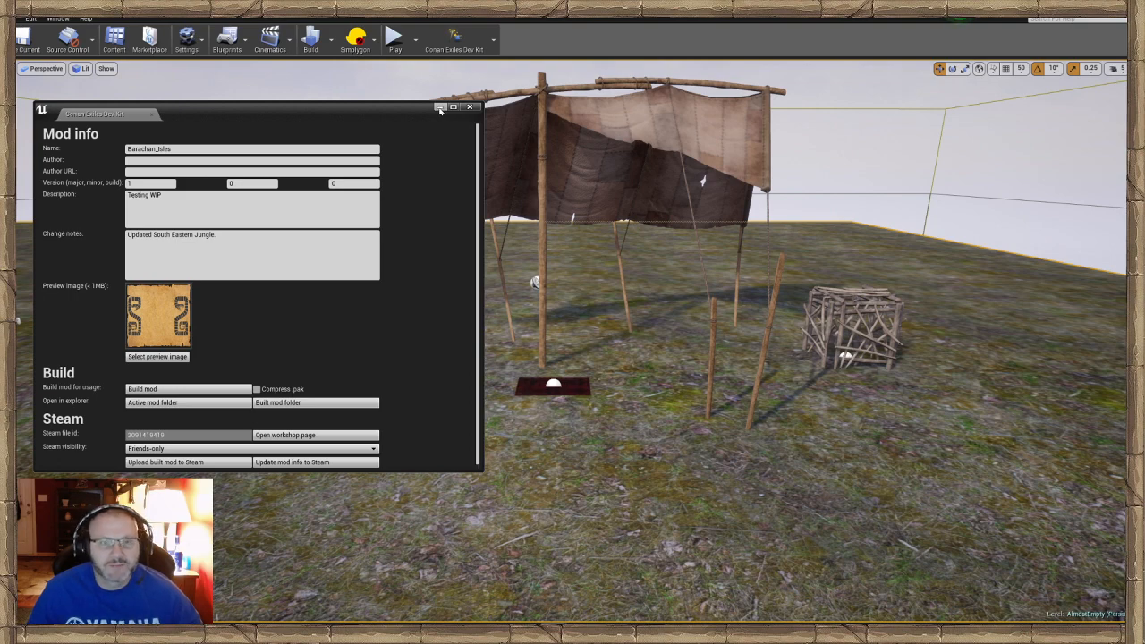
{"action": "left_click", "coordinate": [439, 108]}
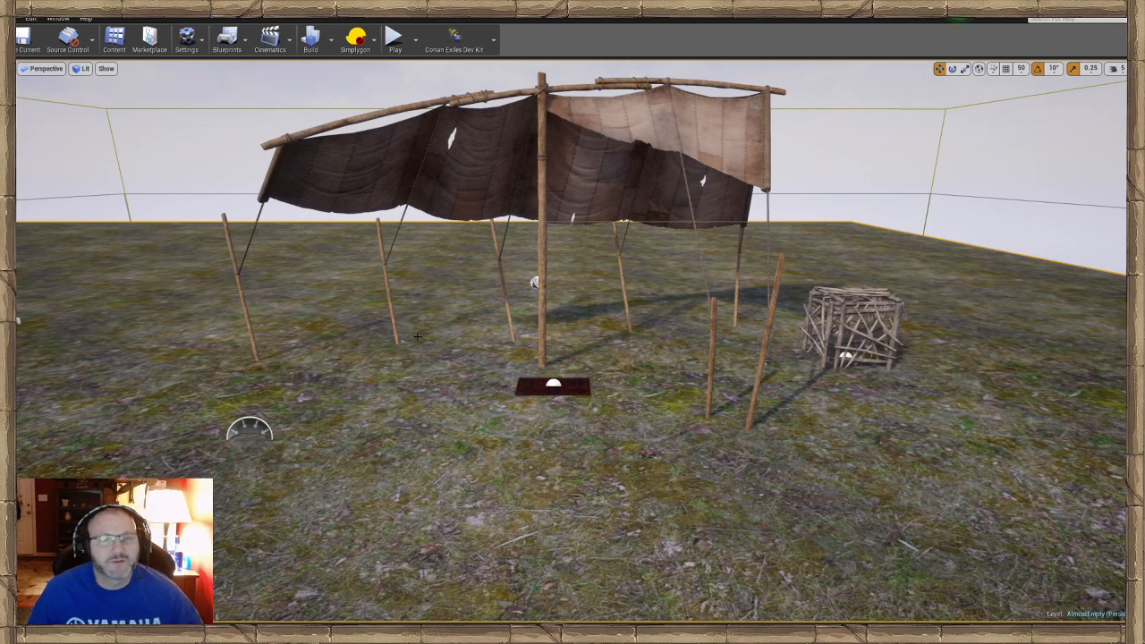
Search the project content for "manu" and place a BP_ManualSpawnPoint on the grass in front of the tent.
{"action": "left_click", "coordinate": [119, 43]}
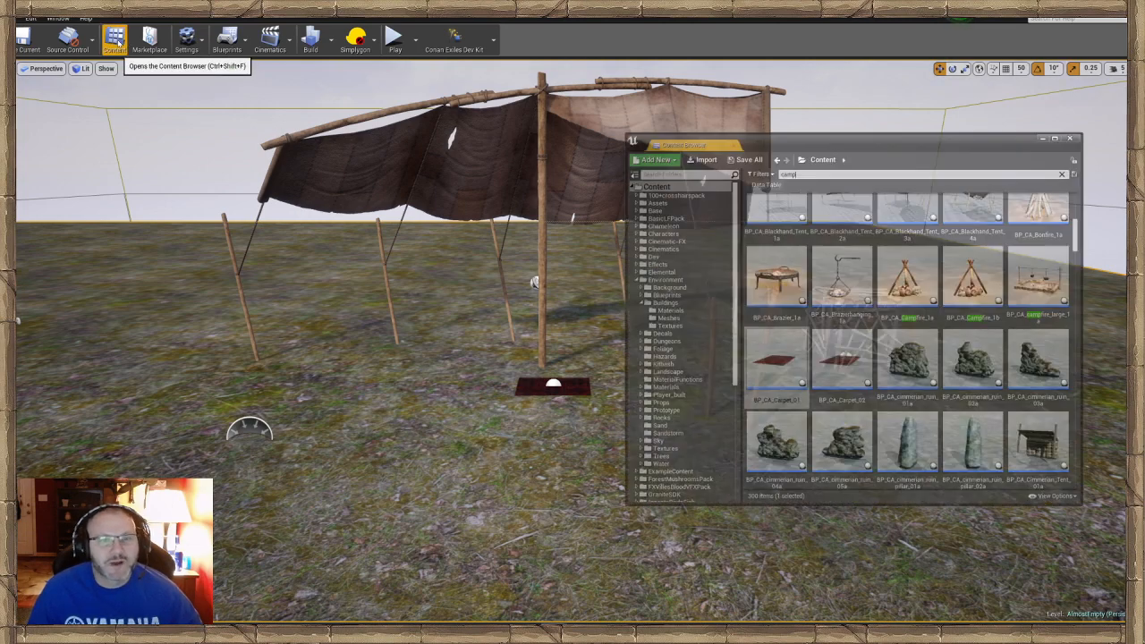
{"action": "left_click_drag", "start_coordinate": [903, 101], "coordinate": [716, 107]}
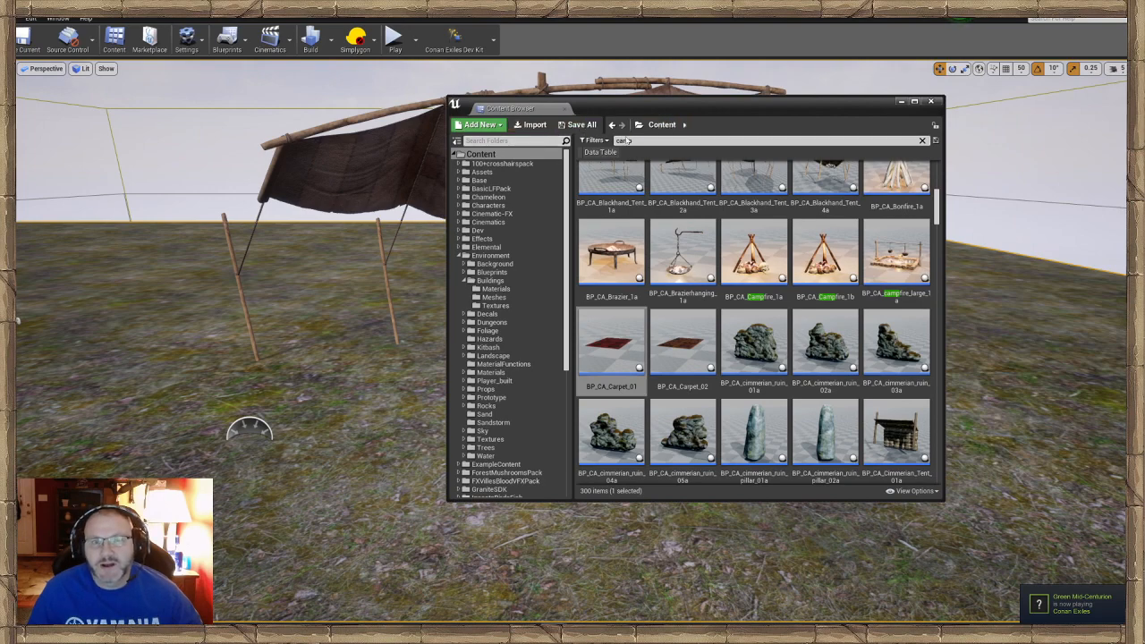
{"action": "left_click", "coordinate": [922, 141]}
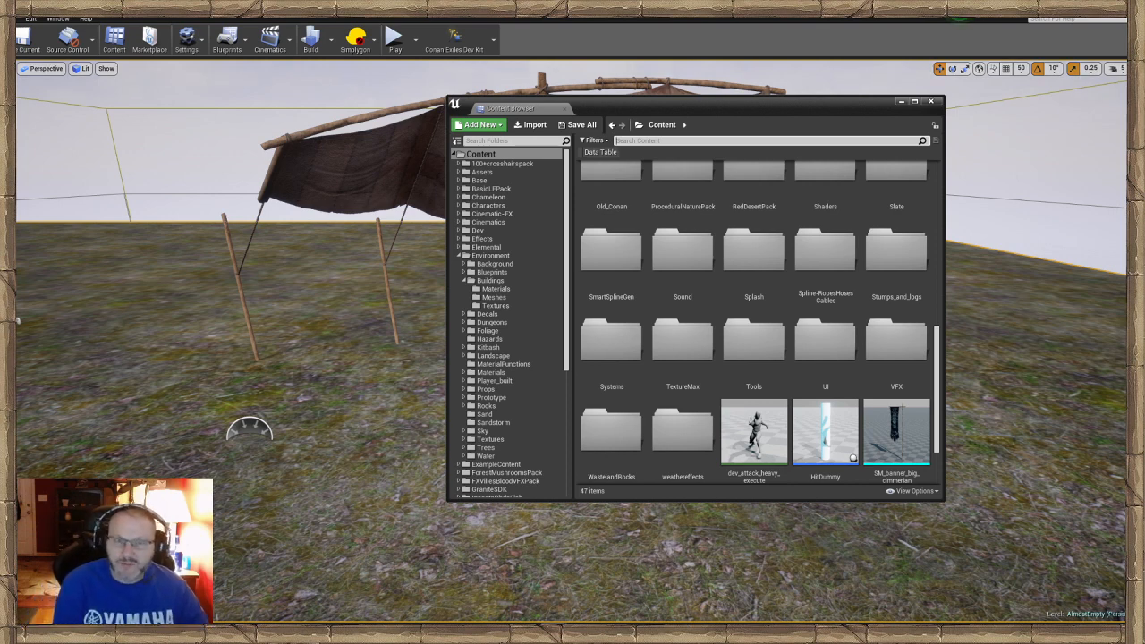
{"action": "type", "text": "manula"}
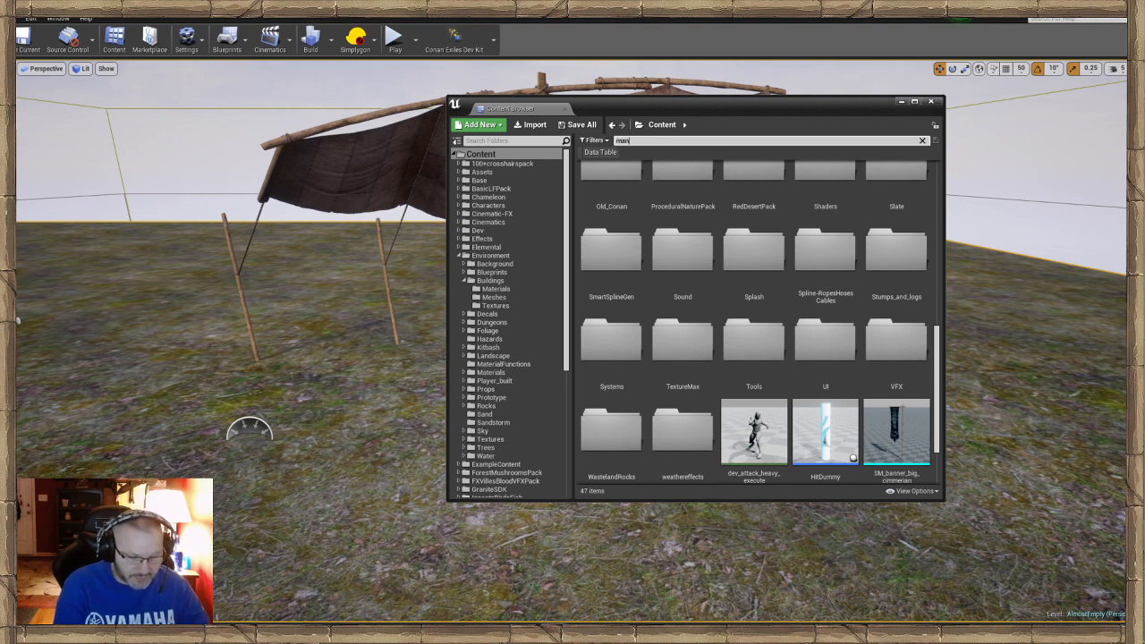
{"action": "key", "text": "BackSpace"}
{"action": "key", "text": "BackSpace"}
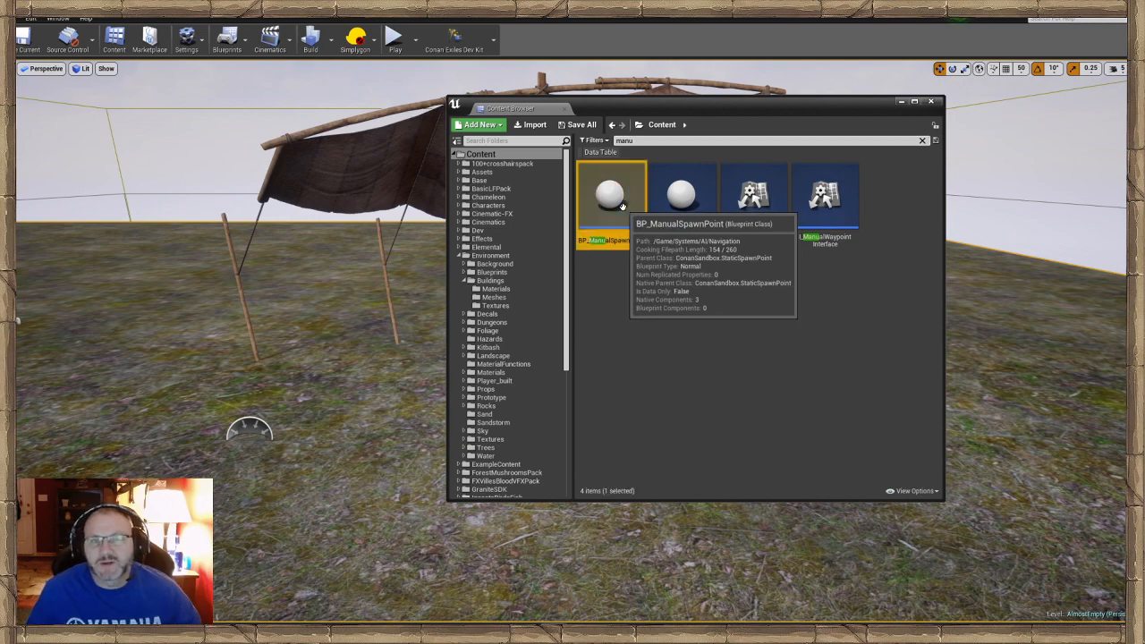
{"action": "left_click_drag", "start_coordinate": [611, 197], "coordinate": [370, 401]}
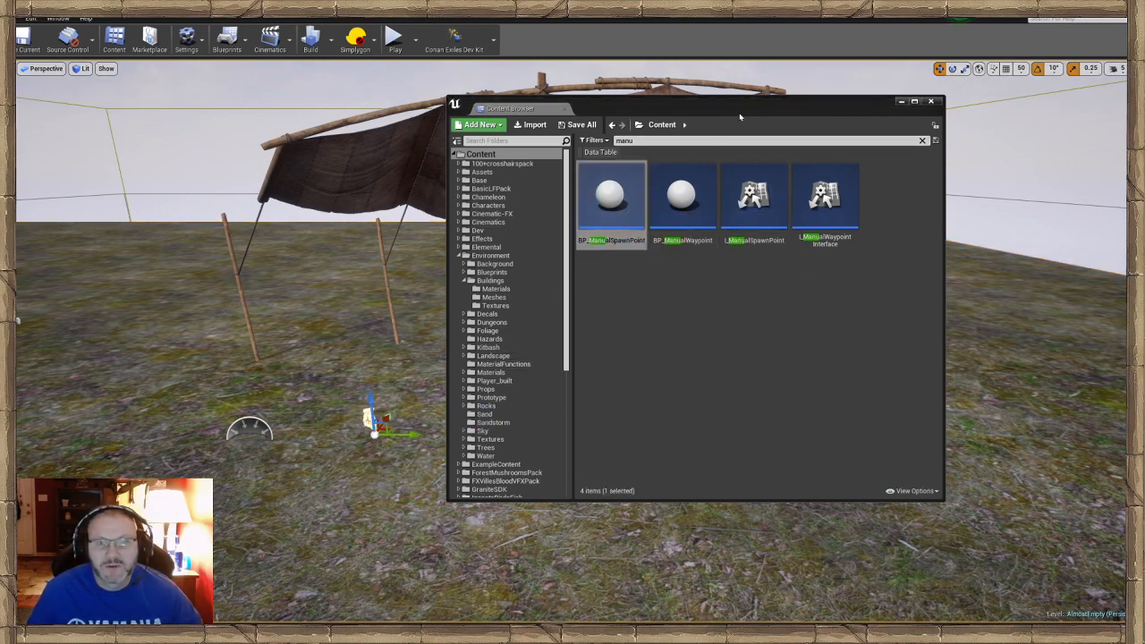
Search the project content for "campowner" and place a BP_CampOwner on the ground next to the manual spawn point.
{"action": "left_click_drag", "start_coordinate": [742, 110], "coordinate": [938, 102]}
{"action": "right_click_drag", "start_coordinate": [527, 366], "coordinate": [564, 376]}
{"action": "right_click_drag", "start_coordinate": [432, 414], "coordinate": [457, 414]}
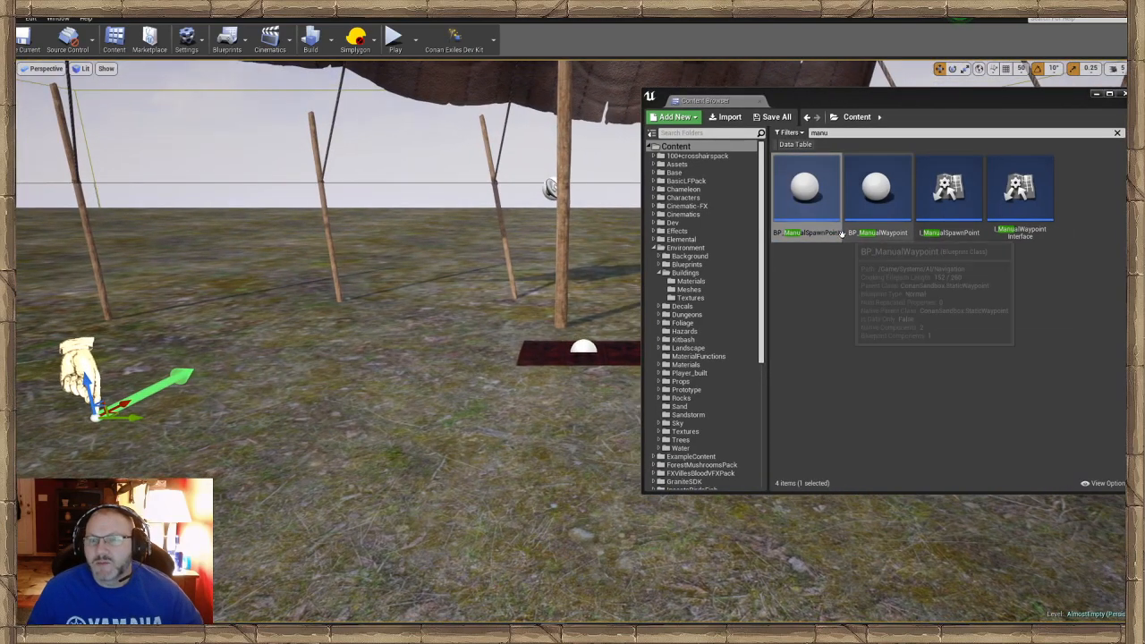
{"action": "left_click", "coordinate": [855, 133]}
{"action": "key", "text": "BackSpace"}
{"action": "key", "text": "BackSpace"}
{"action": "key", "text": "BackSpace"}
{"action": "key", "text": "BackSpace"}
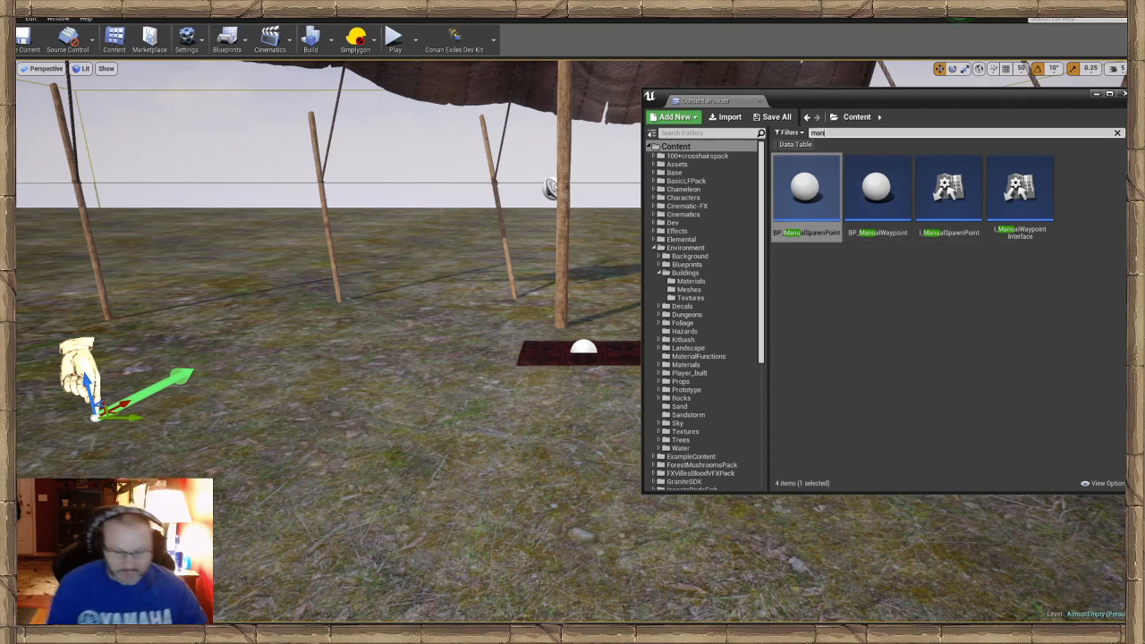
{"action": "type", "text": "camp"}
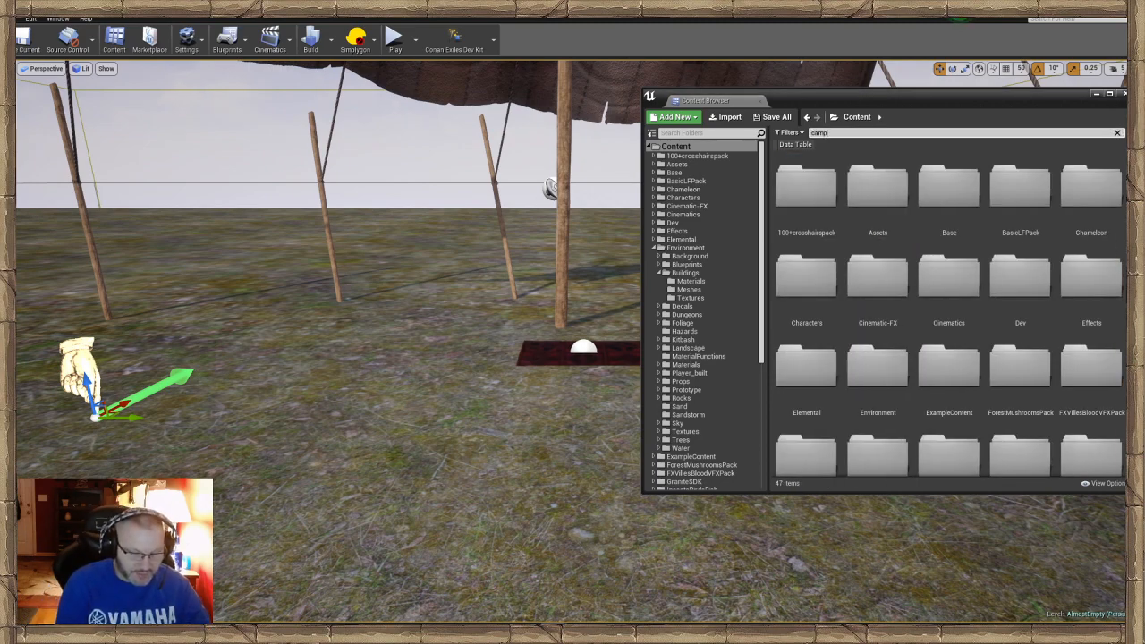
{"action": "type", "text": "owner"}
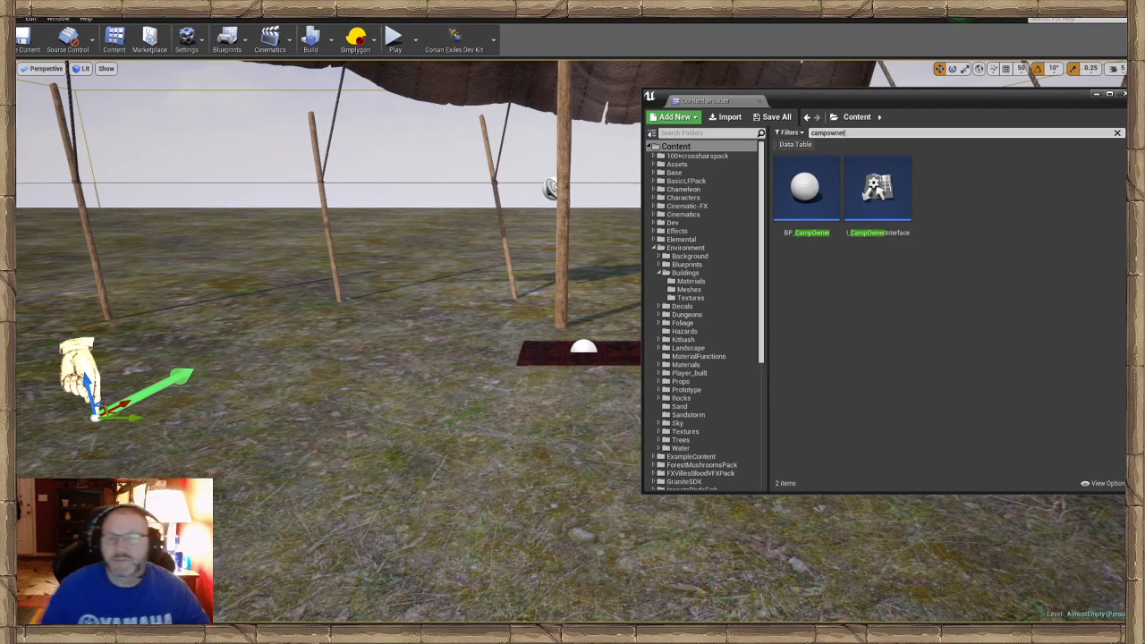
{"action": "left_click_drag", "start_coordinate": [805, 193], "coordinate": [300, 367]}
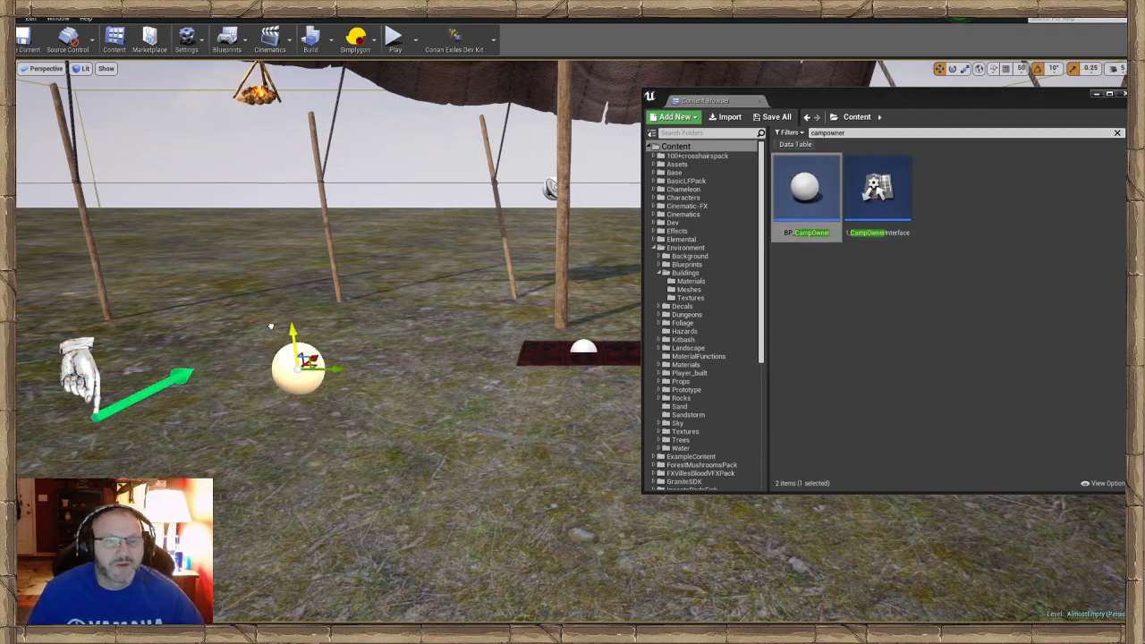
Nudge the camp owner sphere into position beside the manual spawn point, and select the spawn point.
{"action": "right_click_drag", "start_coordinate": [336, 387], "coordinate": [38, 422]}
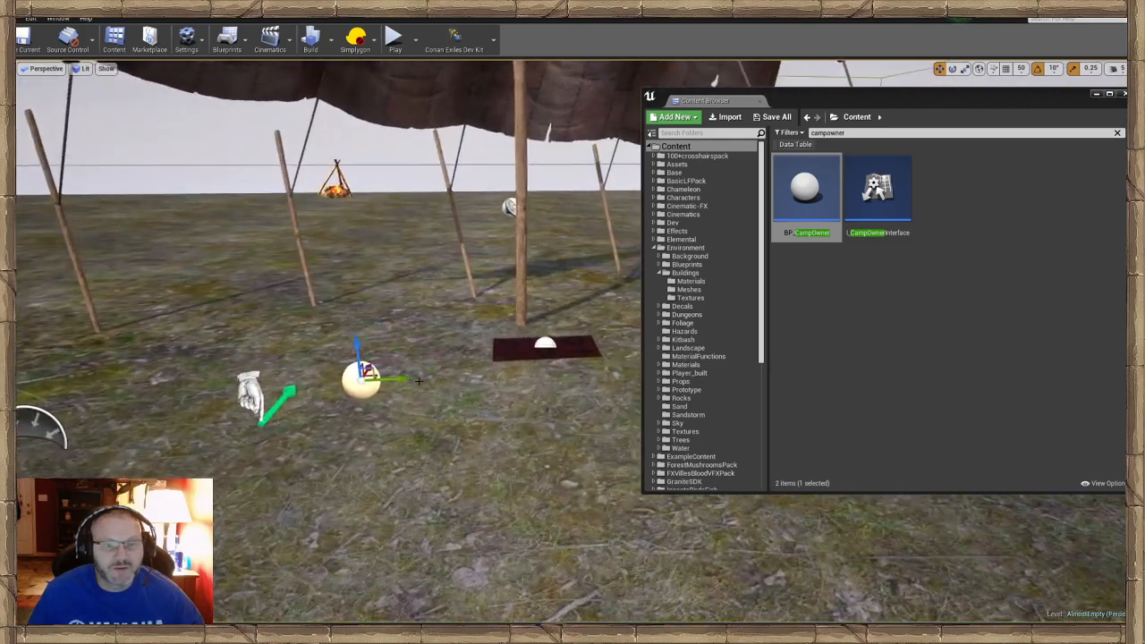
{"action": "left_click_drag", "start_coordinate": [385, 366], "coordinate": [369, 387]}
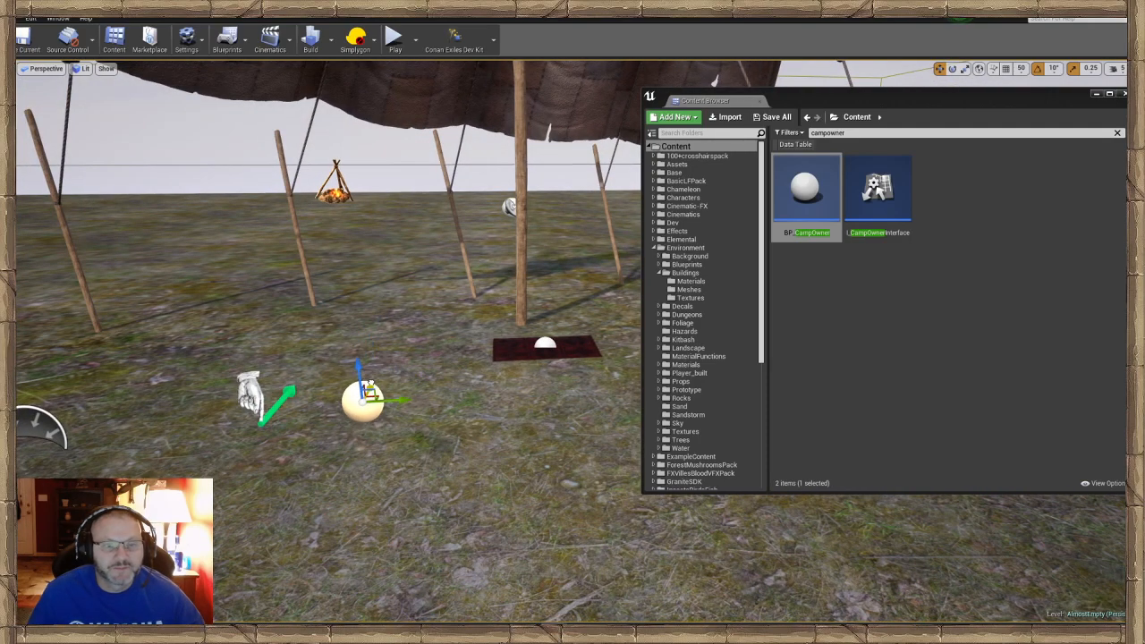
{"action": "mouse_move", "coordinate": [368, 386]}
{"action": "right_mouse_down"}
{"action": "mouse_move", "coordinate": [430, 376]}
{"action": "mouse_move", "coordinate": [372, 385]}
{"action": "mouse_move", "coordinate": [368, 374]}
{"action": "right_mouse_up"}
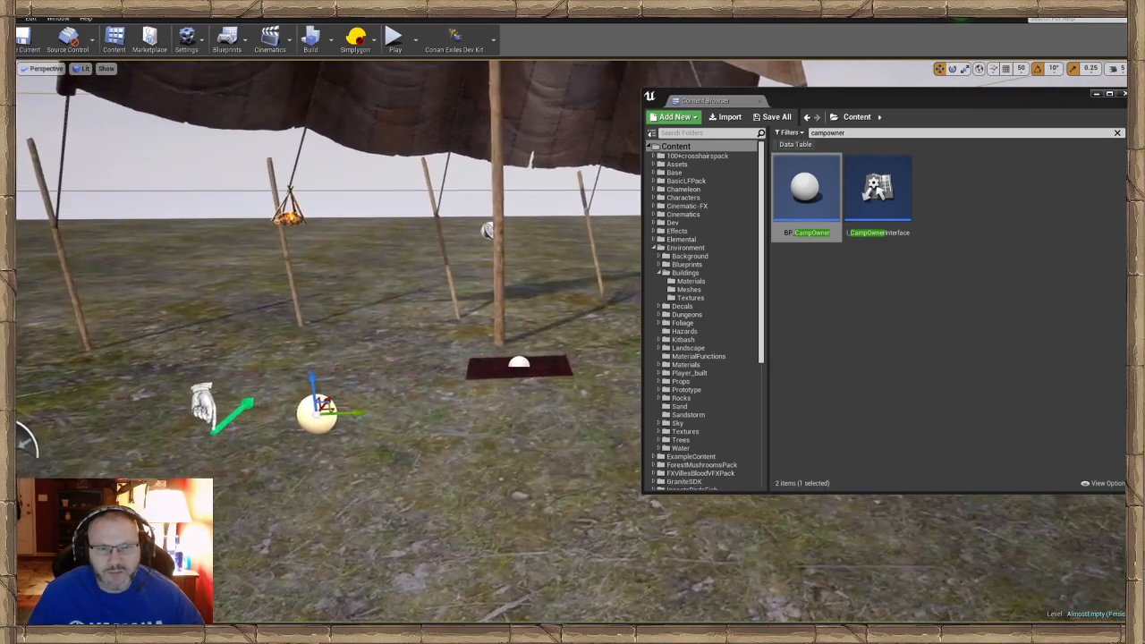
{"action": "left_click_drag", "start_coordinate": [314, 403], "coordinate": [307, 383]}
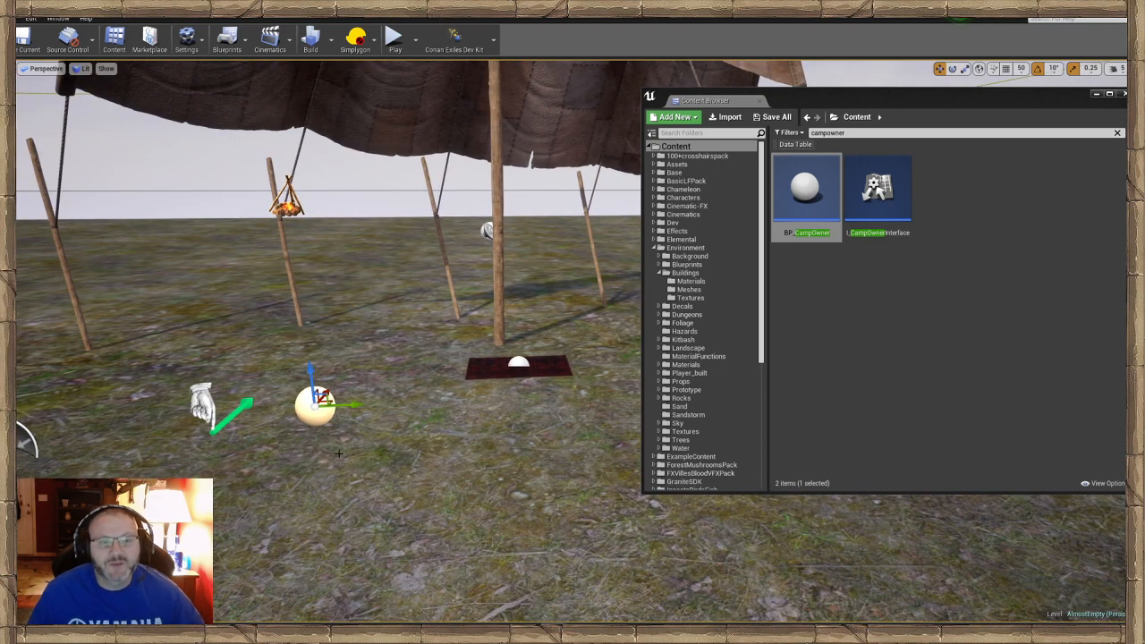
{"action": "left_click", "coordinate": [217, 409]}
{"action": "right_click_drag", "start_coordinate": [217, 409], "coordinate": [220, 409]}
{"action": "left_click", "coordinate": [209, 406]}
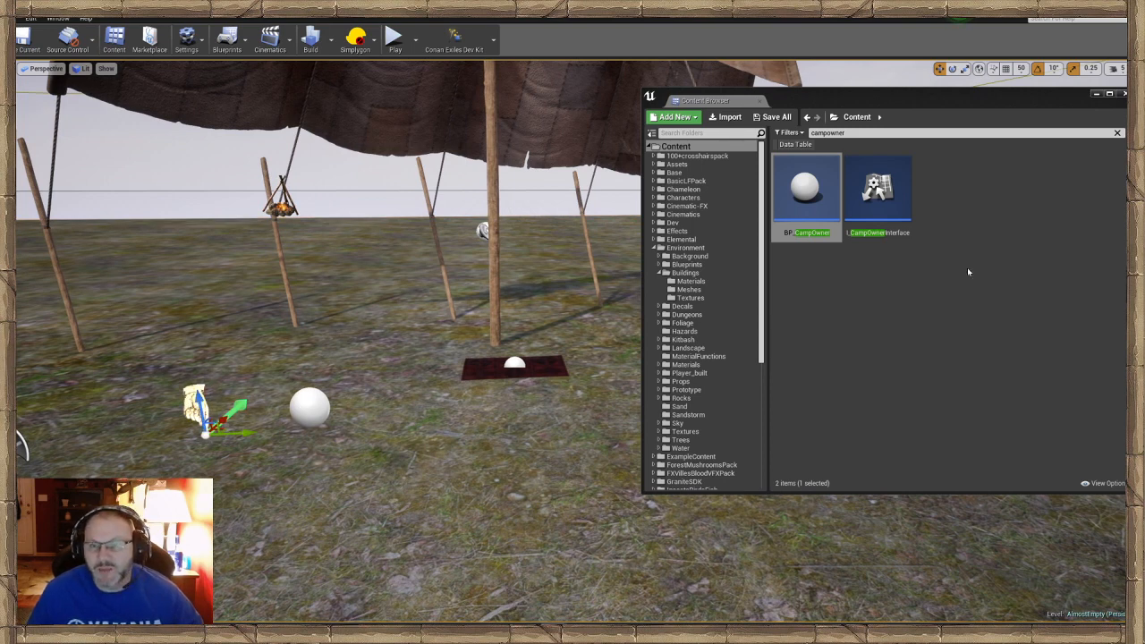
Search the project content for "npcte" and select the NPCTerritorySpawner blueprint.
{"action": "left_click", "coordinate": [861, 134]}
{"action": "key", "text": "BackSpace"}
{"action": "key", "text": "BackSpace"}
{"action": "key", "text": "BackSpace"}
{"action": "key", "text": "BackSpace"}
{"action": "key", "text": "BackSpace"}
{"action": "key", "text": "BackSpace"}
{"action": "key", "text": "BackSpace"}
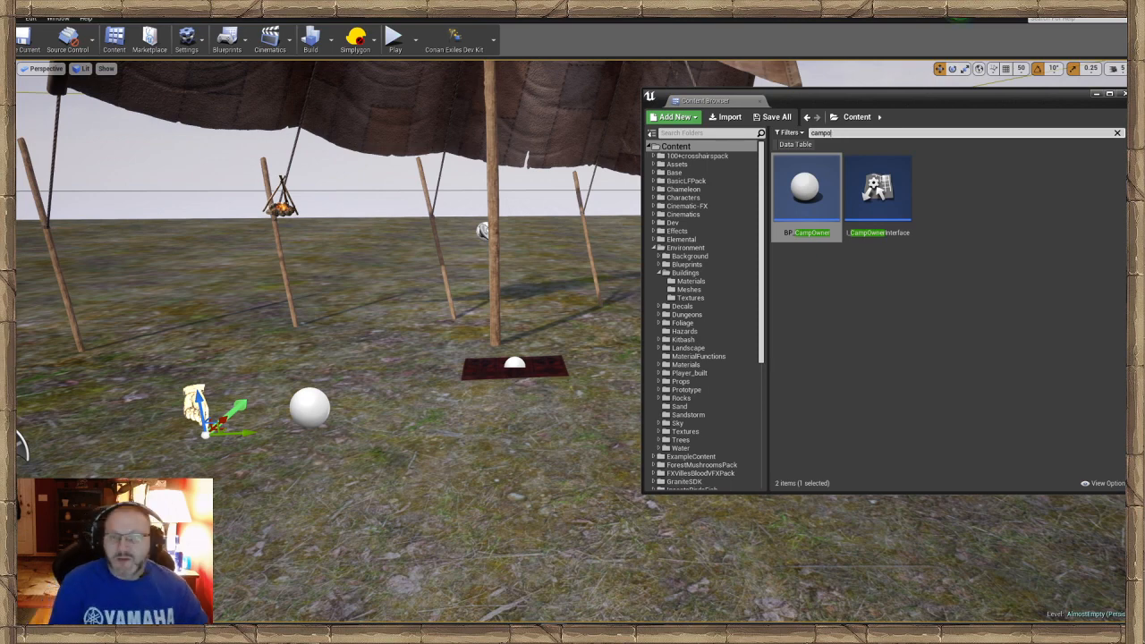
{"action": "key", "text": "BackSpace"}
{"action": "key", "text": "BackSpace"}
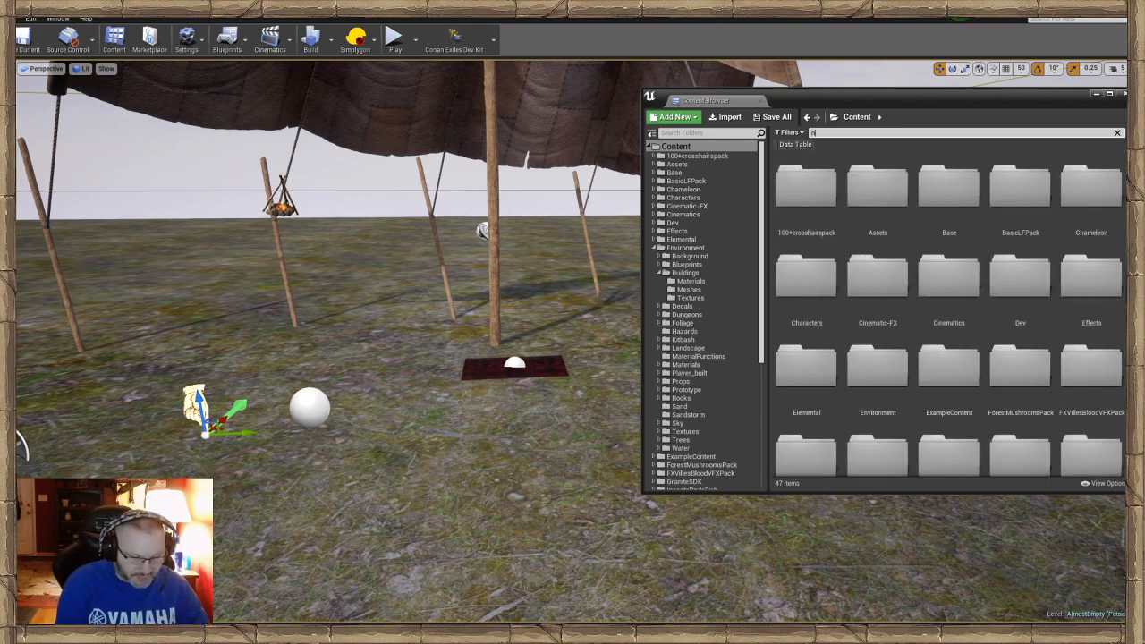
{"action": "type", "text": "npc"}
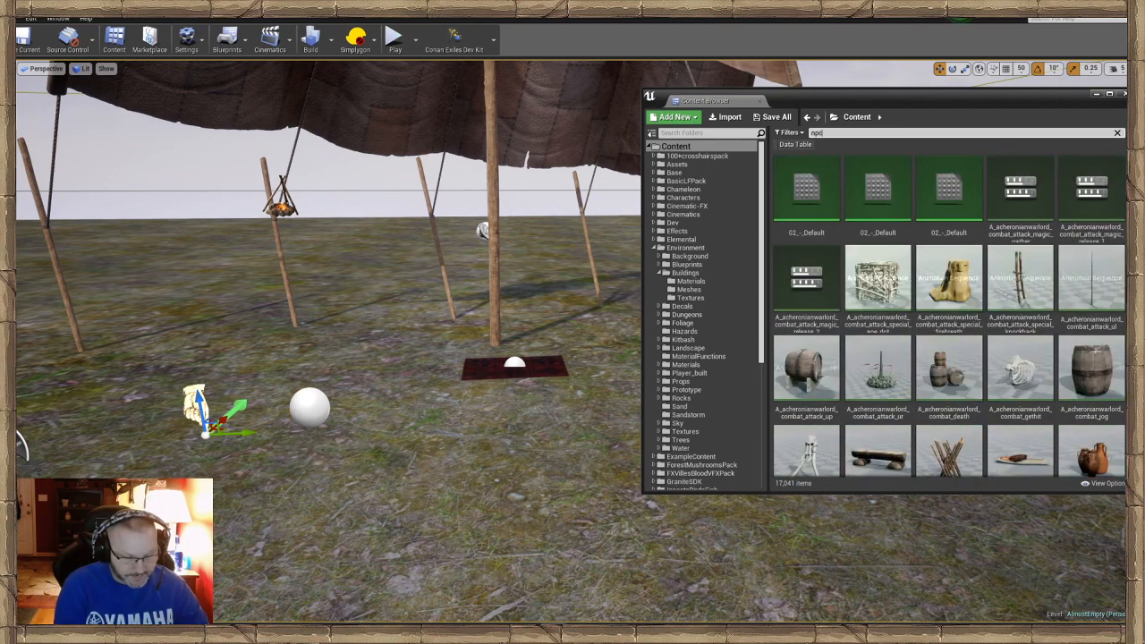
{"action": "type", "text": "te"}
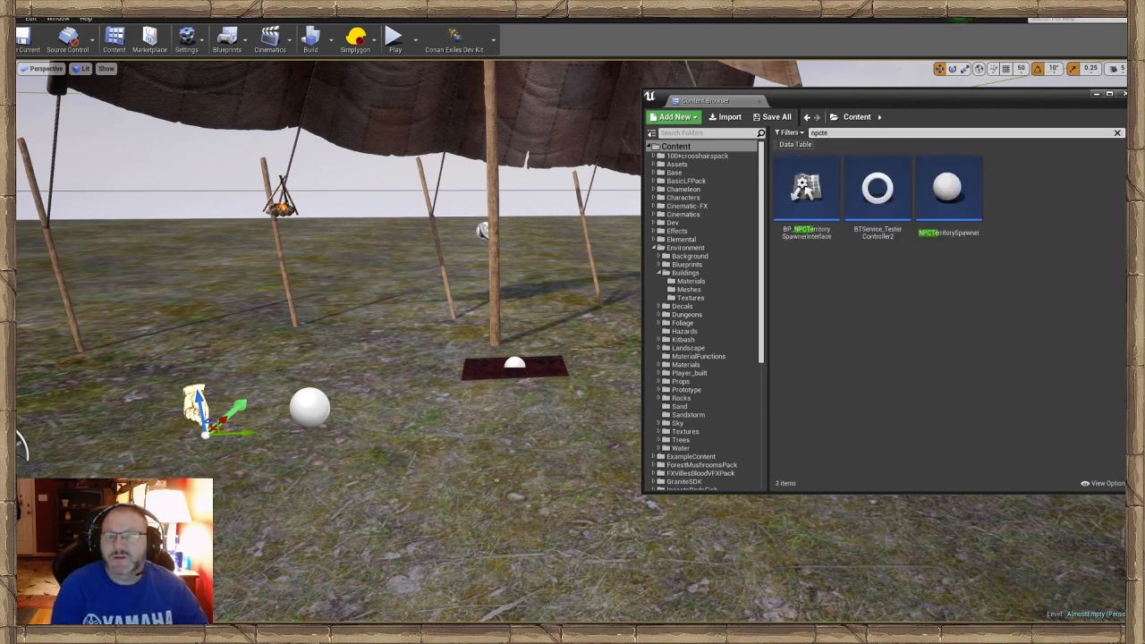
{"action": "mouse_move", "coordinate": [963, 207]}
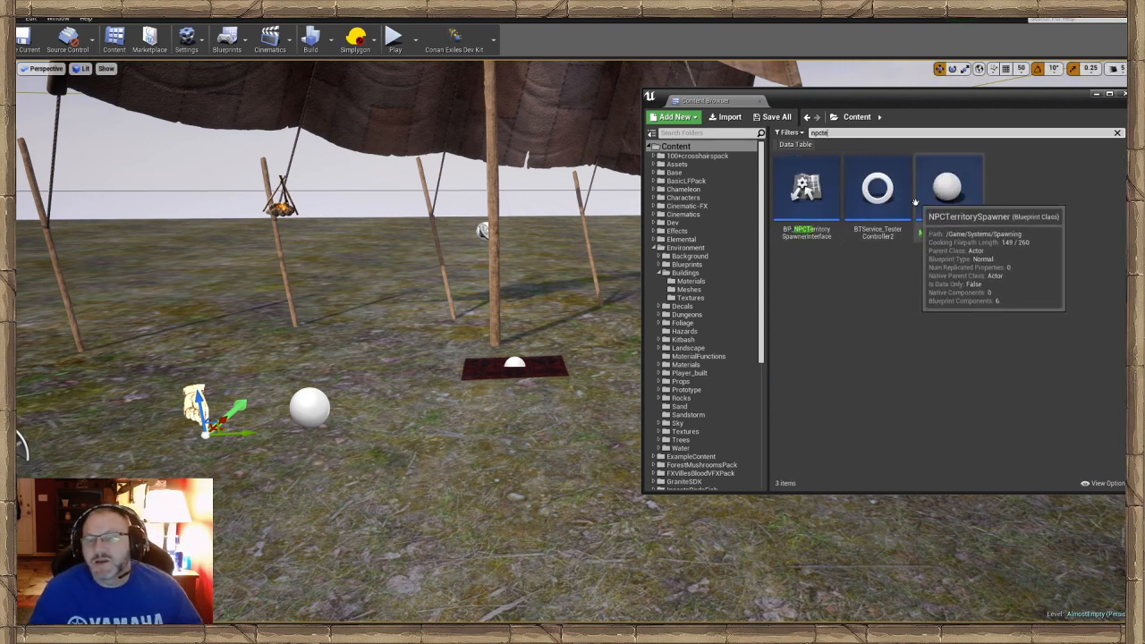
{"action": "left_click", "coordinate": [960, 205]}
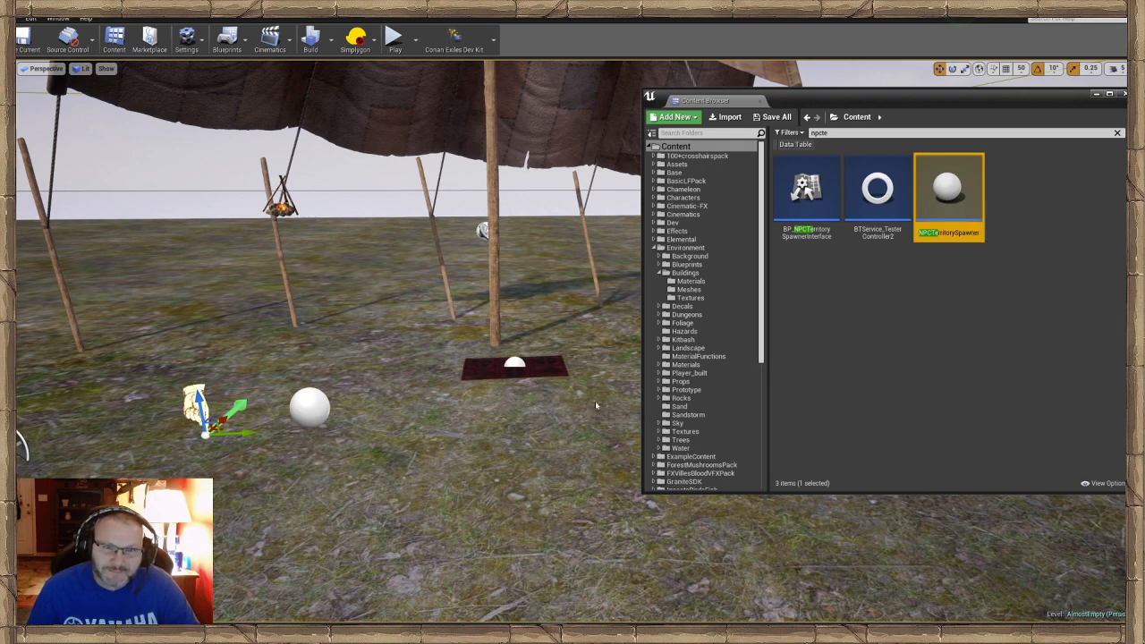
Place the NPCTerritorySpawner in front of the carpet and raise it above the ground beside the camp owner sphere.
{"action": "right_click", "coordinate": [595, 401]}
{"action": "right_click_drag", "start_coordinate": [617, 405], "coordinate": [547, 406]}
{"action": "left_click", "coordinate": [427, 474]}
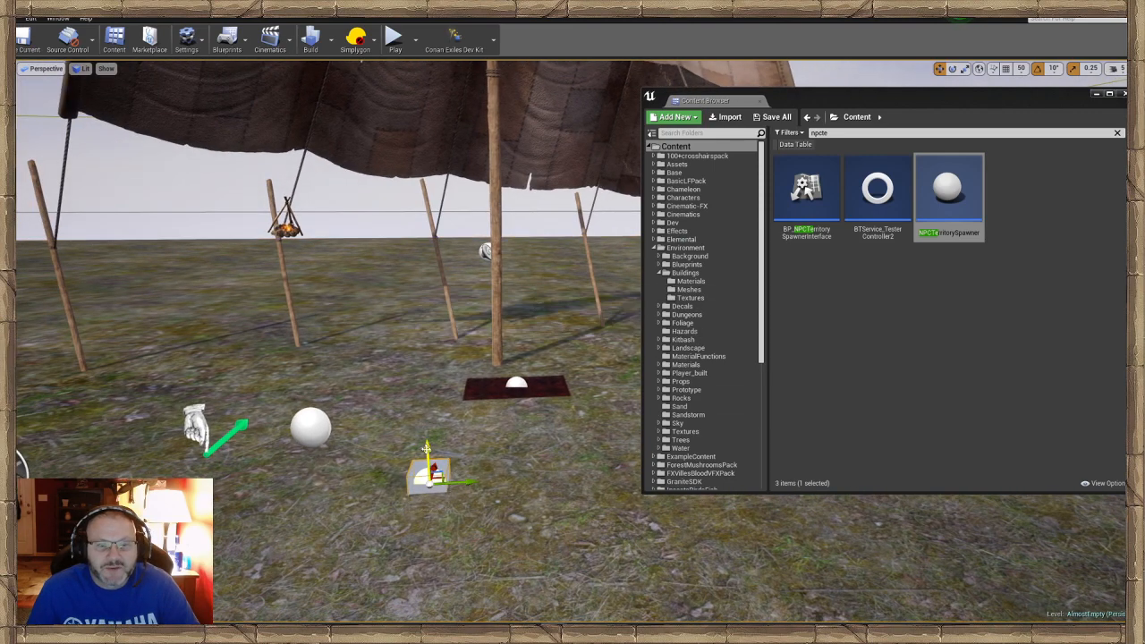
{"action": "left_click_drag", "start_coordinate": [427, 449], "coordinate": [427, 389]}
{"action": "mouse_move", "coordinate": [439, 468]}
{"action": "right_mouse_down"}
{"action": "mouse_move", "coordinate": [414, 479]}
{"action": "mouse_move", "coordinate": [433, 471]}
{"action": "right_mouse_up"}
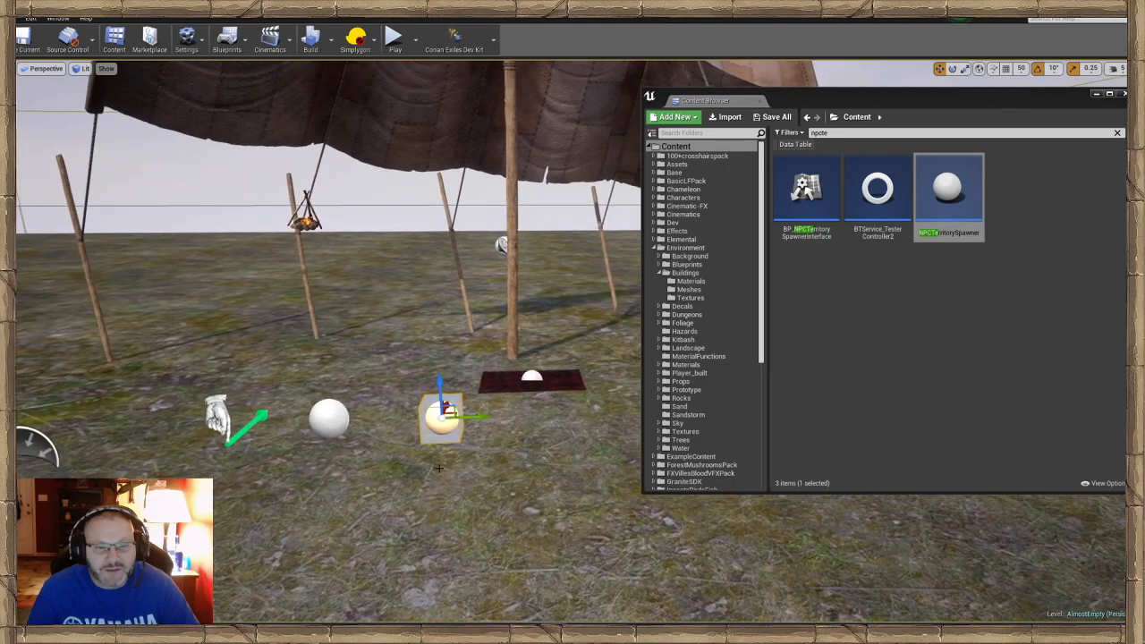
{"action": "right_click_drag", "start_coordinate": [483, 373], "coordinate": [468, 391]}
{"action": "key", "text": "w"}
{"action": "key", "text": "s"}
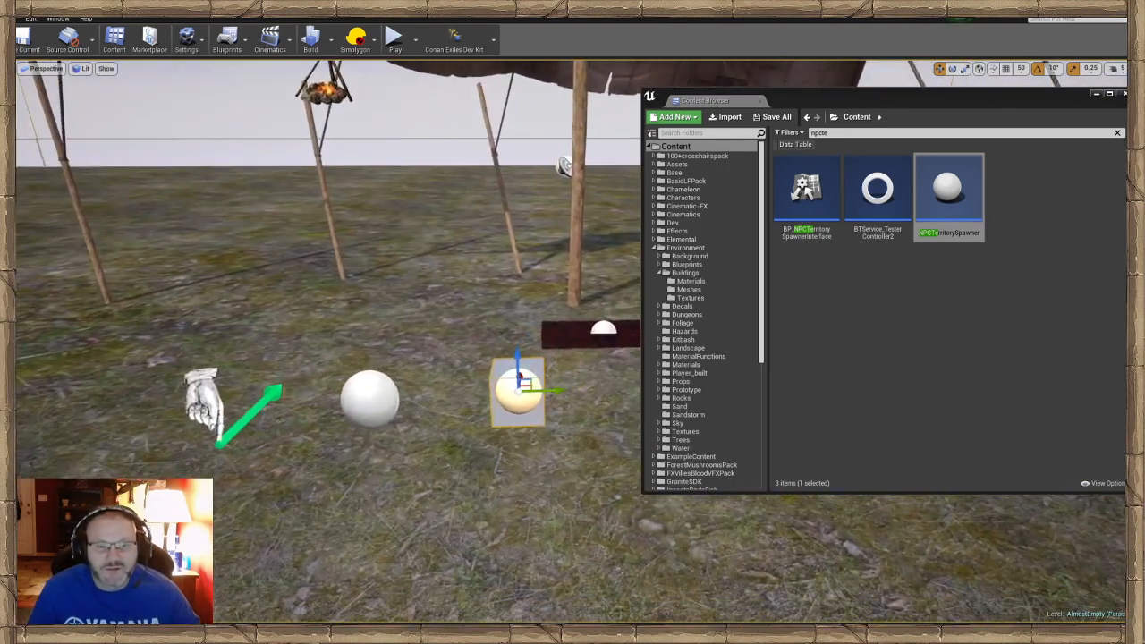
{"action": "mouse_move", "coordinate": [518, 369]}
{"action": "left_mouse_down"}
{"action": "mouse_move", "coordinate": [517, 342]}
{"action": "mouse_move", "coordinate": [516, 379]}
{"action": "left_mouse_up"}
{"action": "key", "text": "s"}
{"action": "right_click_drag", "start_coordinate": [490, 403], "coordinate": [470, 413]}
{"action": "key", "text": "w"}
Raise the camp owner sphere slightly, keeping it between the manual spawn point and the territory spawner.
{"action": "left_click", "coordinate": [556, 366]}
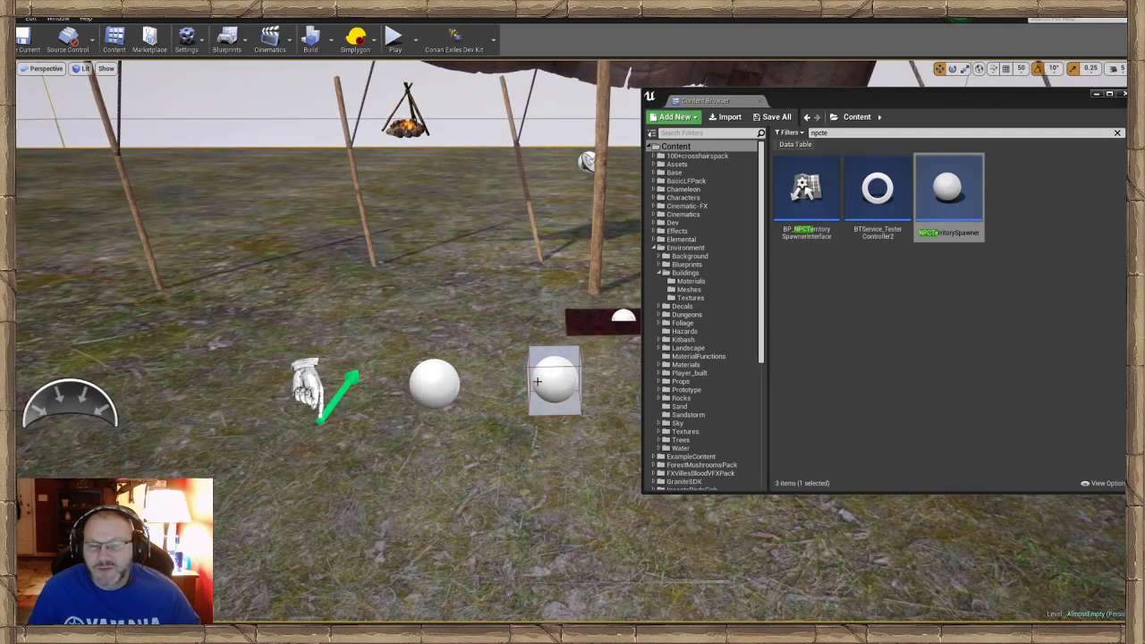
{"action": "left_click", "coordinate": [434, 375]}
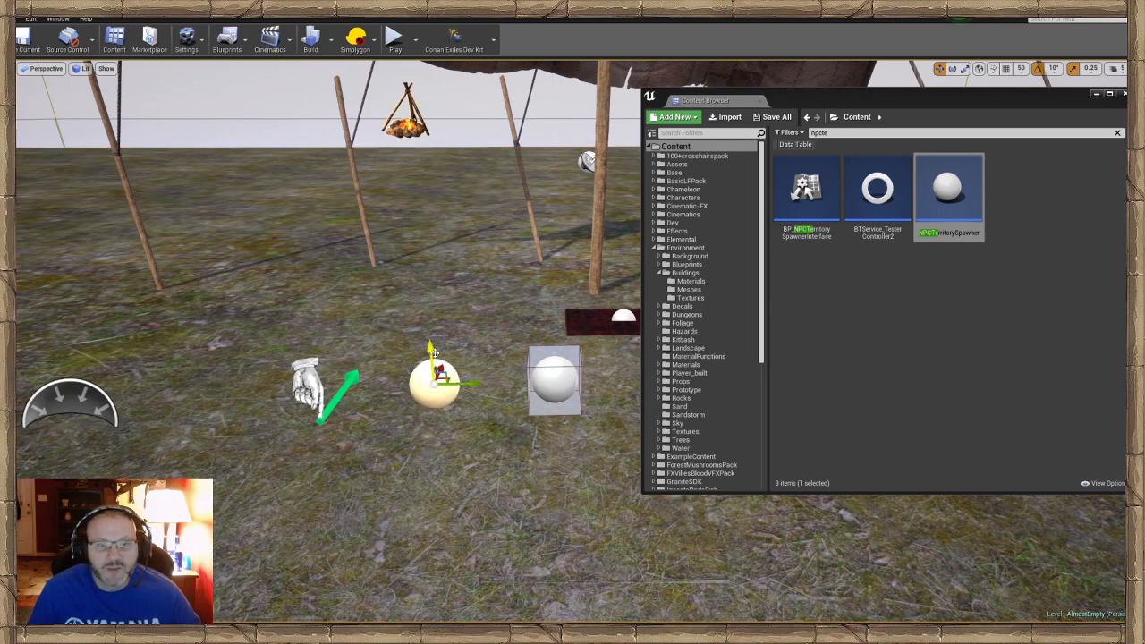
{"action": "mouse_move", "coordinate": [430, 353]}
{"action": "left_mouse_down"}
{"action": "mouse_move", "coordinate": [430, 324]}
{"action": "mouse_move", "coordinate": [430, 344]}
{"action": "left_mouse_up"}
{"action": "right_click_drag", "start_coordinate": [430, 345], "coordinate": [417, 354]}
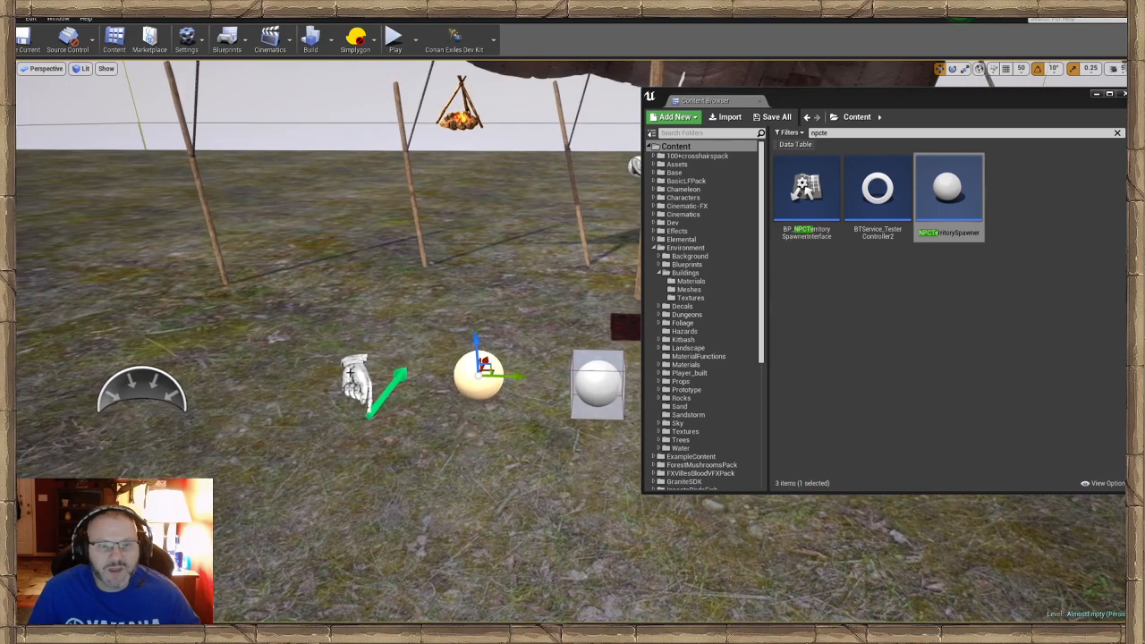
Adjust the height of the manual spawn point beside the camp owner sphere.
{"action": "left_click", "coordinate": [355, 385]}
{"action": "left_click_drag", "start_coordinate": [362, 386], "coordinate": [362, 373]}
{"action": "key", "text": "s"}
{"action": "right_click_drag", "start_coordinate": [363, 373], "coordinate": [370, 360]}
{"action": "key", "text": "w"}
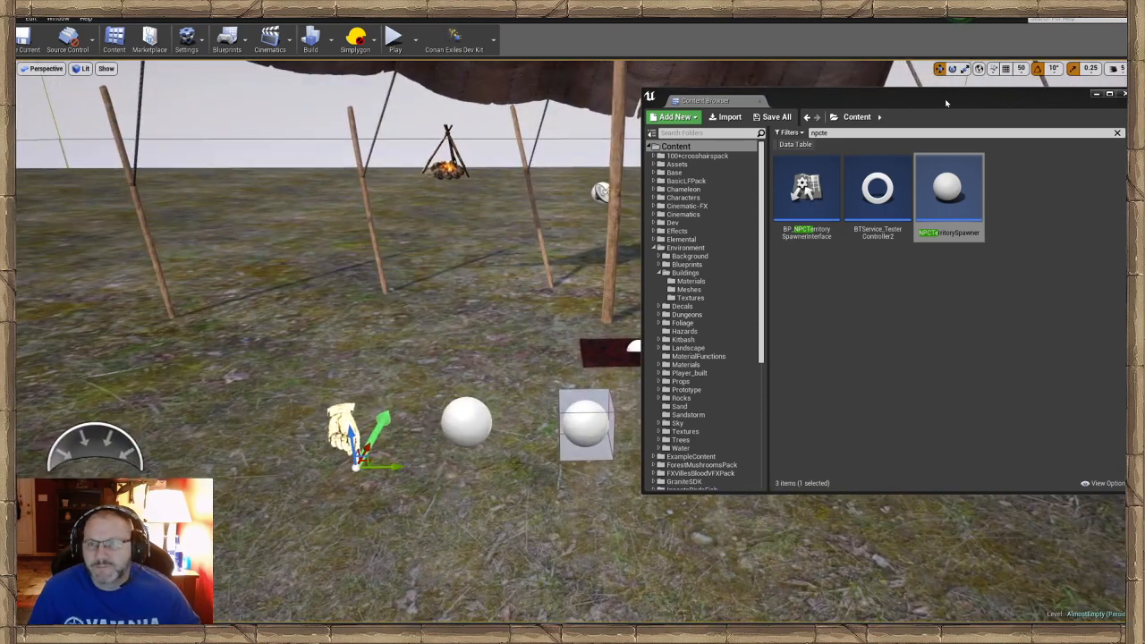
Move the Content Browser aside to clear the view and open the details of the selected manual spawn point.
{"action": "left_click_drag", "start_coordinate": [946, 103], "coordinate": [1144, 104]}
{"action": "key", "text": "w"}
{"action": "right_click_drag", "start_coordinate": [573, 295], "coordinate": [569, 286]}
{"action": "key", "text": "s"}
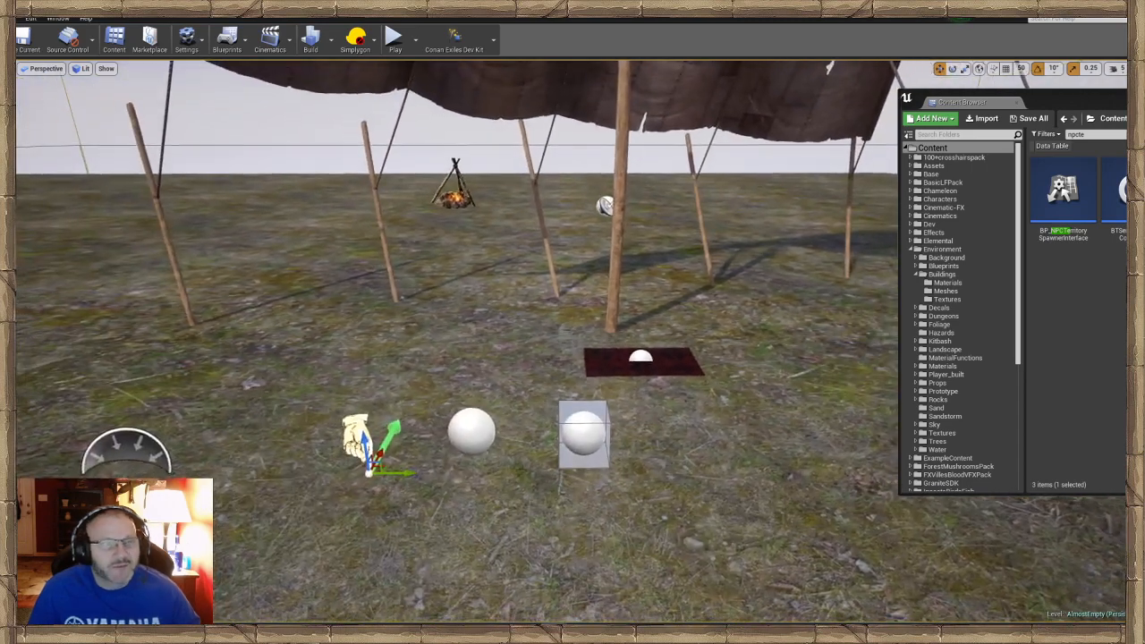
{"action": "left_click", "coordinate": [58, 18]}
{"action": "mouse_move", "coordinate": [68, 39]}
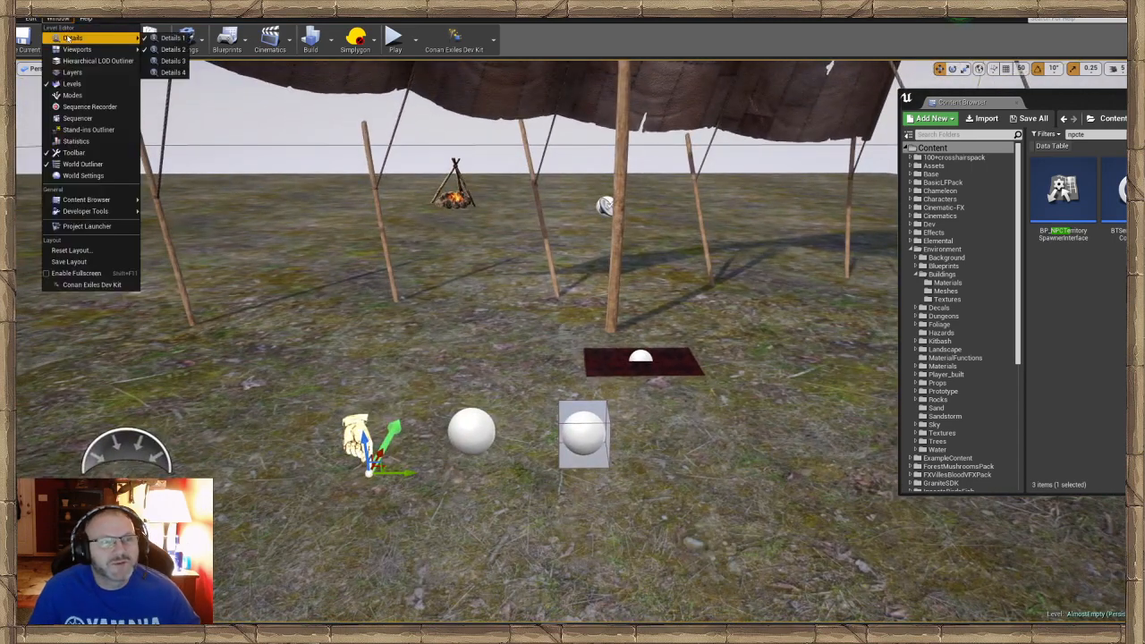
{"action": "left_click", "coordinate": [172, 38]}
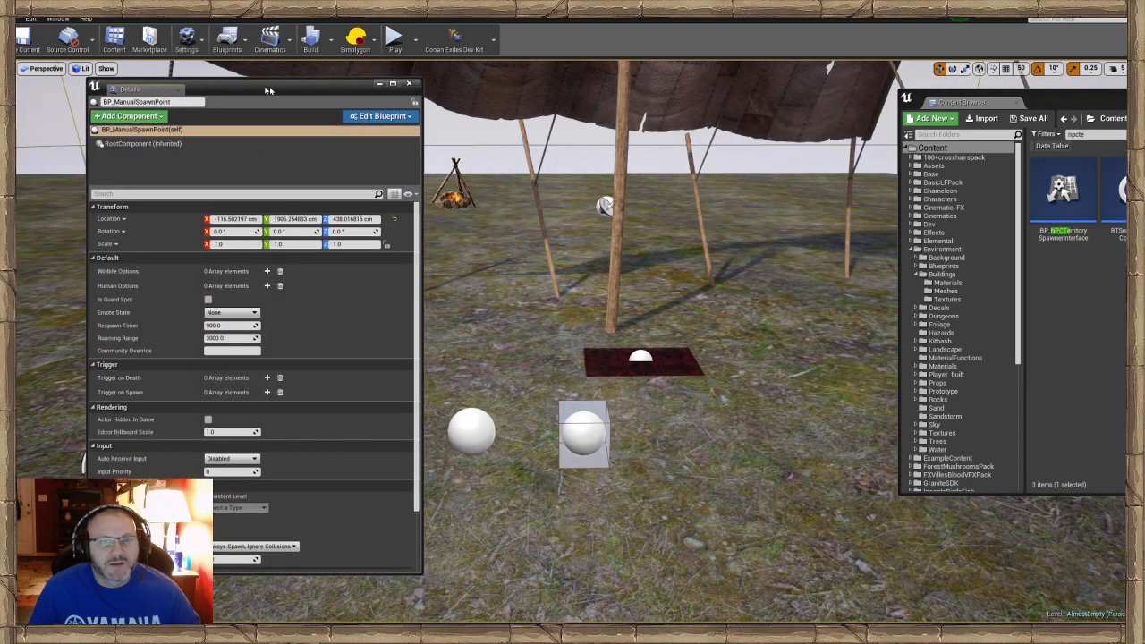
Resize and rearrange the floating Details and Content Browser windows so that the three spawn actors stay visible between them.
{"action": "left_click_drag", "start_coordinate": [267, 88], "coordinate": [270, 87]}
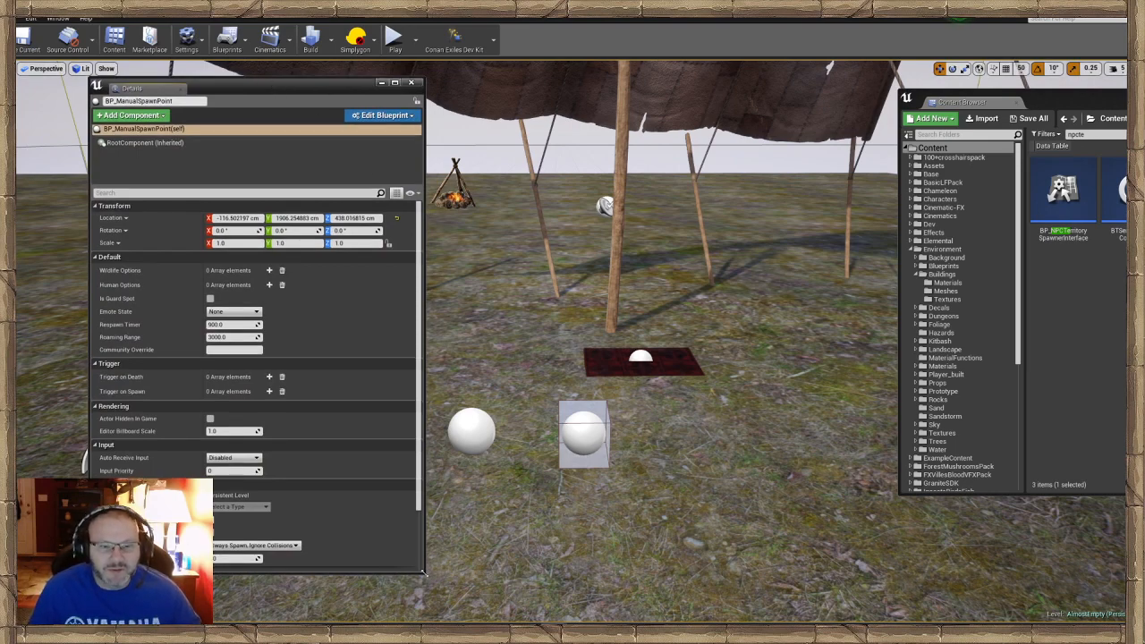
{"action": "left_click_drag", "start_coordinate": [425, 573], "coordinate": [395, 502]}
{"action": "left_click_drag", "start_coordinate": [268, 79], "coordinate": [889, 209]}
{"action": "left_click_drag", "start_coordinate": [1065, 107], "coordinate": [362, 417]}
{"action": "left_click_drag", "start_coordinate": [818, 211], "coordinate": [949, 397]}
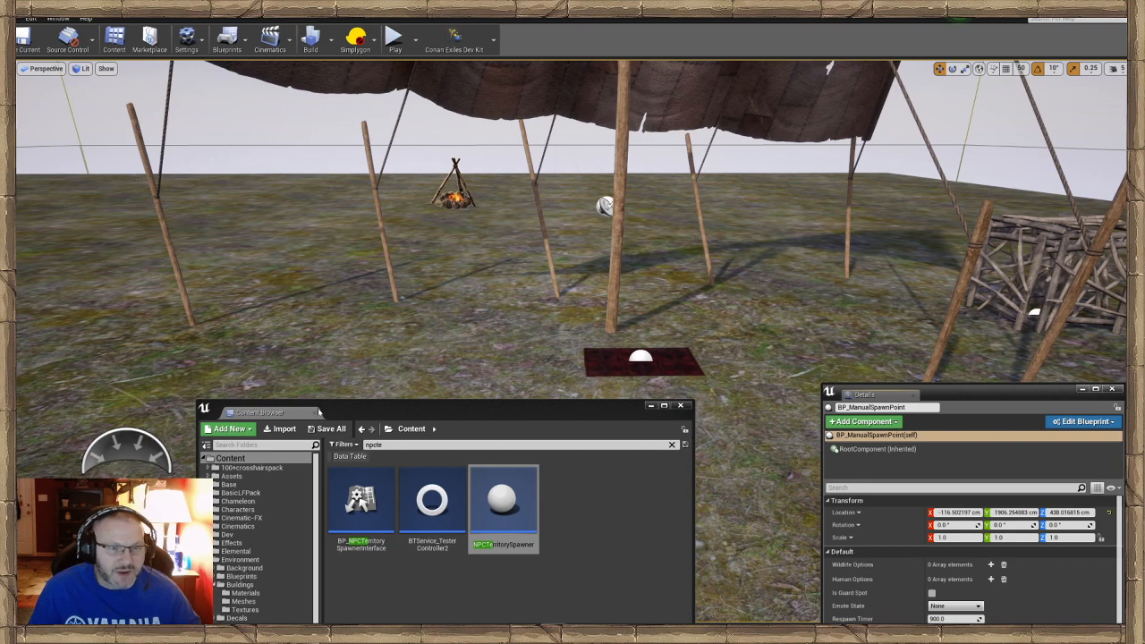
{"action": "left_click_drag", "start_coordinate": [363, 419], "coordinate": [184, 176]}
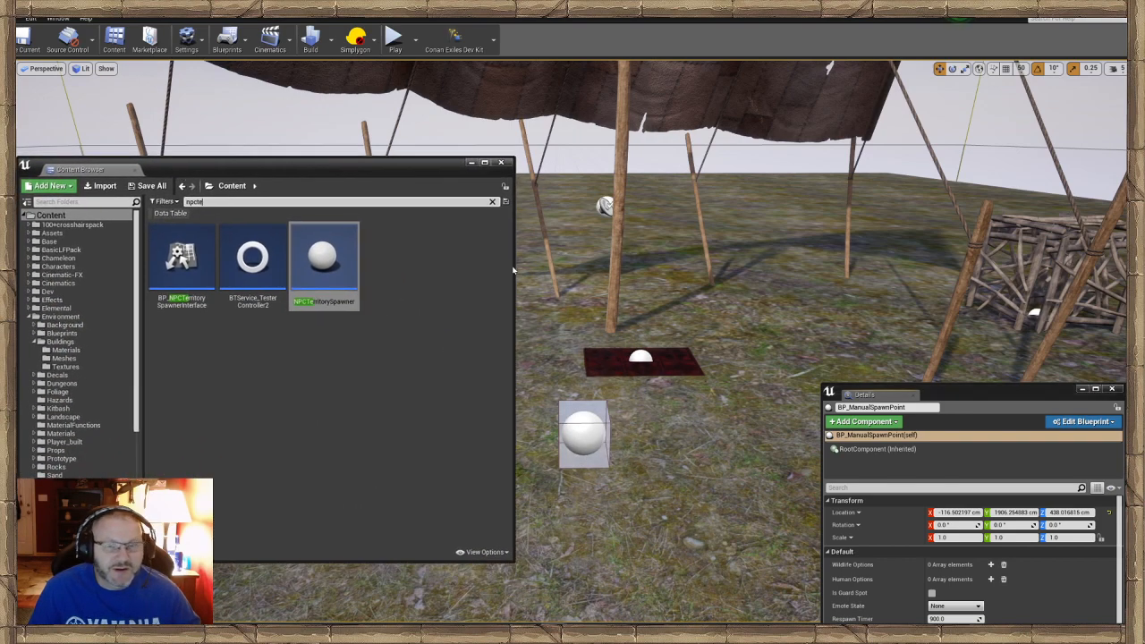
{"action": "left_click_drag", "start_coordinate": [516, 267], "coordinate": [242, 267]}
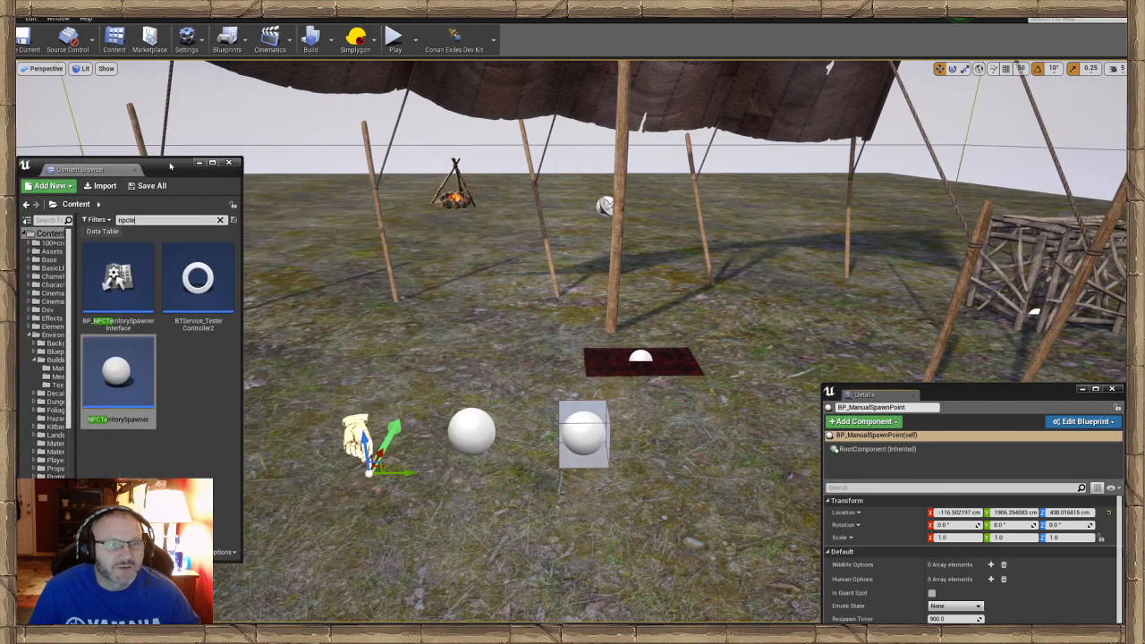
{"action": "left_click_drag", "start_coordinate": [168, 154], "coordinate": [424, 519]}
{"action": "left_click_drag", "start_coordinate": [494, 563], "coordinate": [1045, 584]}
{"action": "left_click_drag", "start_coordinate": [754, 527], "coordinate": [725, 435]}
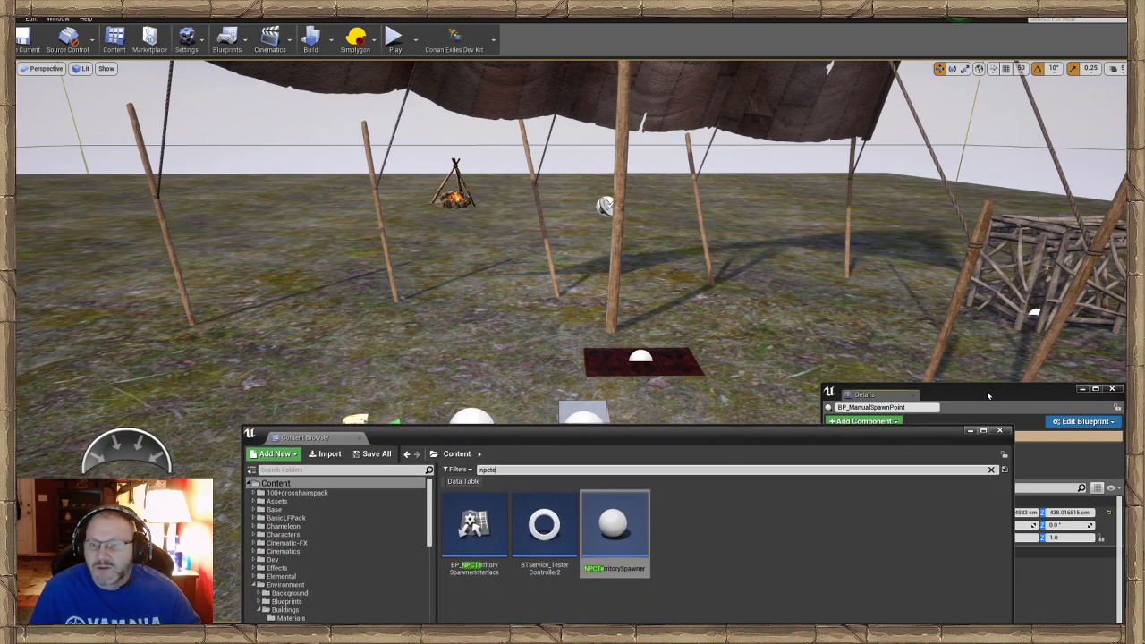
{"action": "left_click_drag", "start_coordinate": [988, 394], "coordinate": [988, 228]}
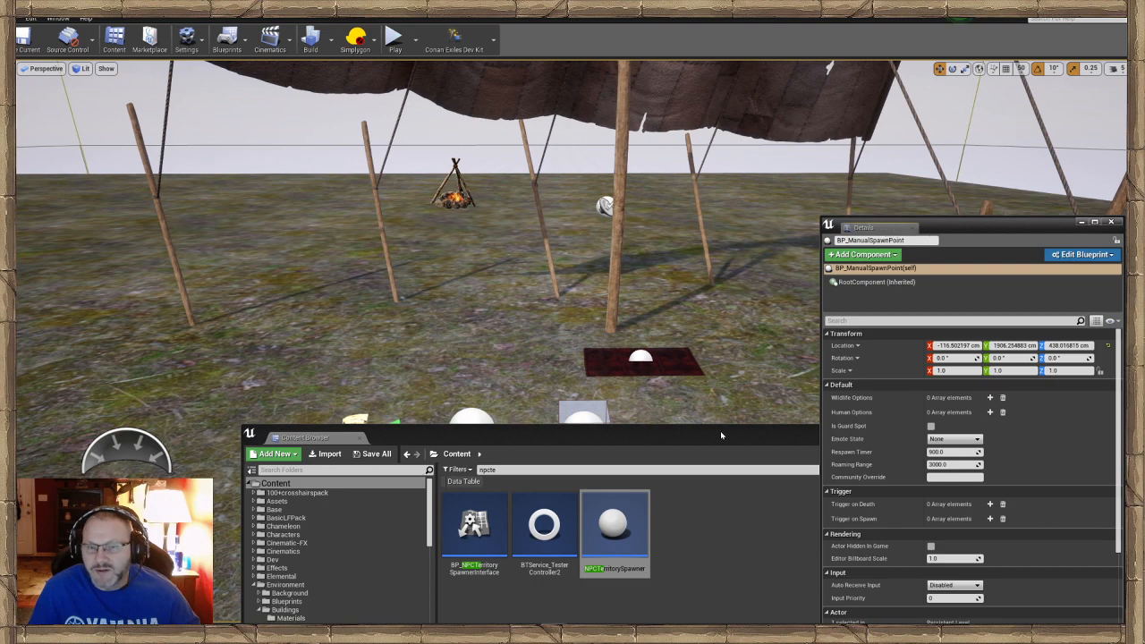
{"action": "left_click_drag", "start_coordinate": [724, 435], "coordinate": [958, 104]}
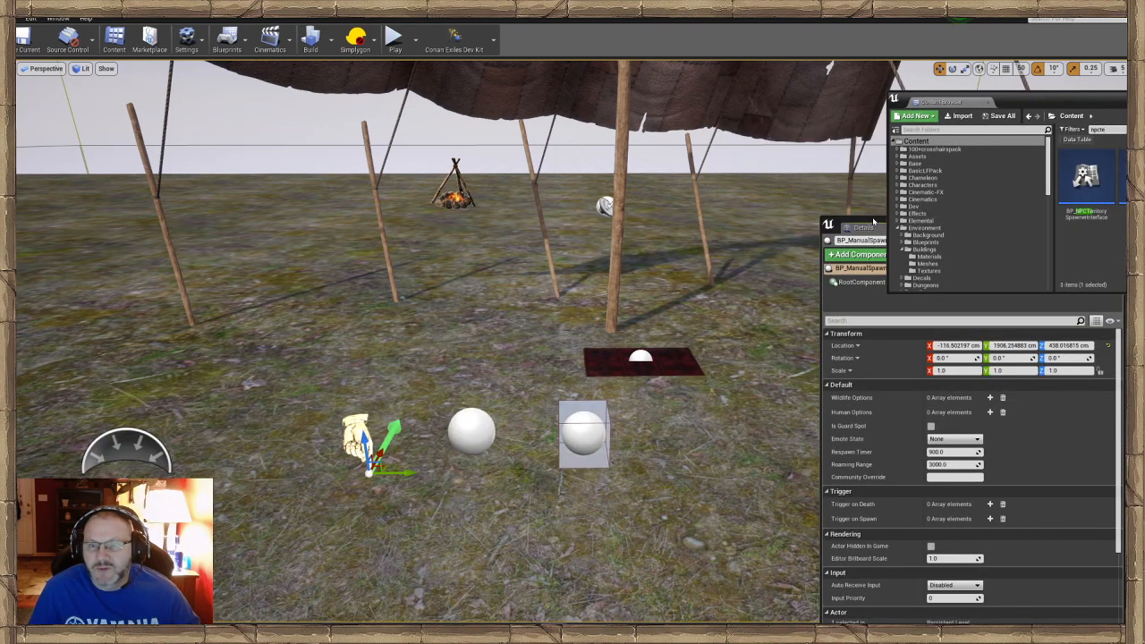
{"action": "left_click_drag", "start_coordinate": [873, 221], "coordinate": [77, 112]}
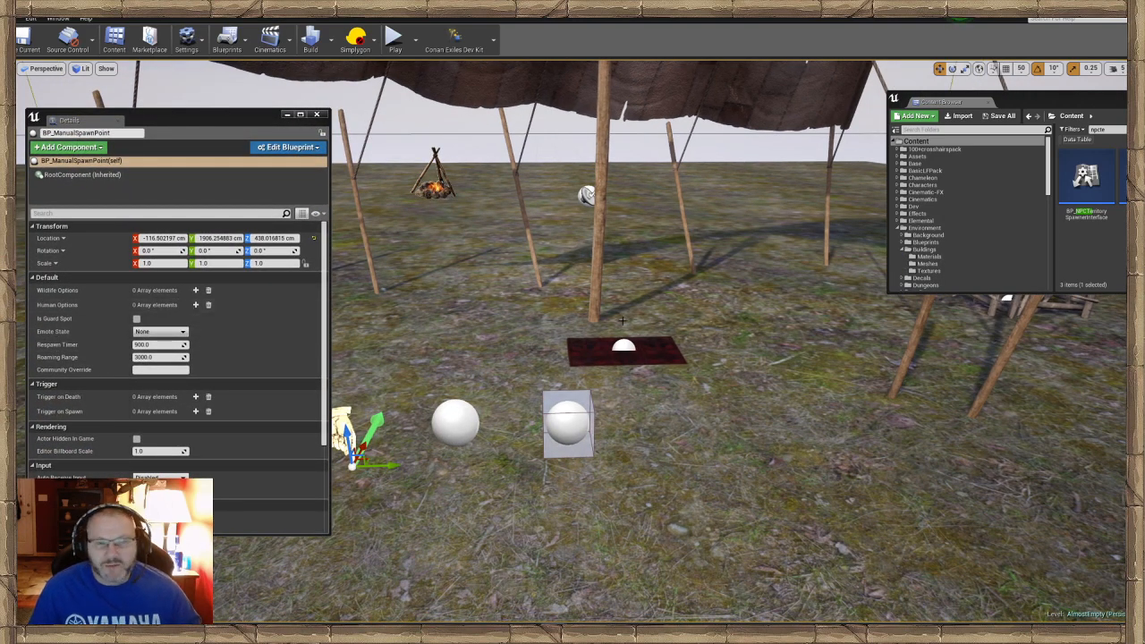
Rename the manual spawn point as BP_ManualSpawnPoint_Tut_1.
{"action": "key", "text": "s"}
{"action": "right_click_drag", "start_coordinate": [623, 320], "coordinate": [580, 331]}
{"action": "key", "text": "w"}
{"action": "key", "text": "s"}
{"action": "key", "text": "w"}
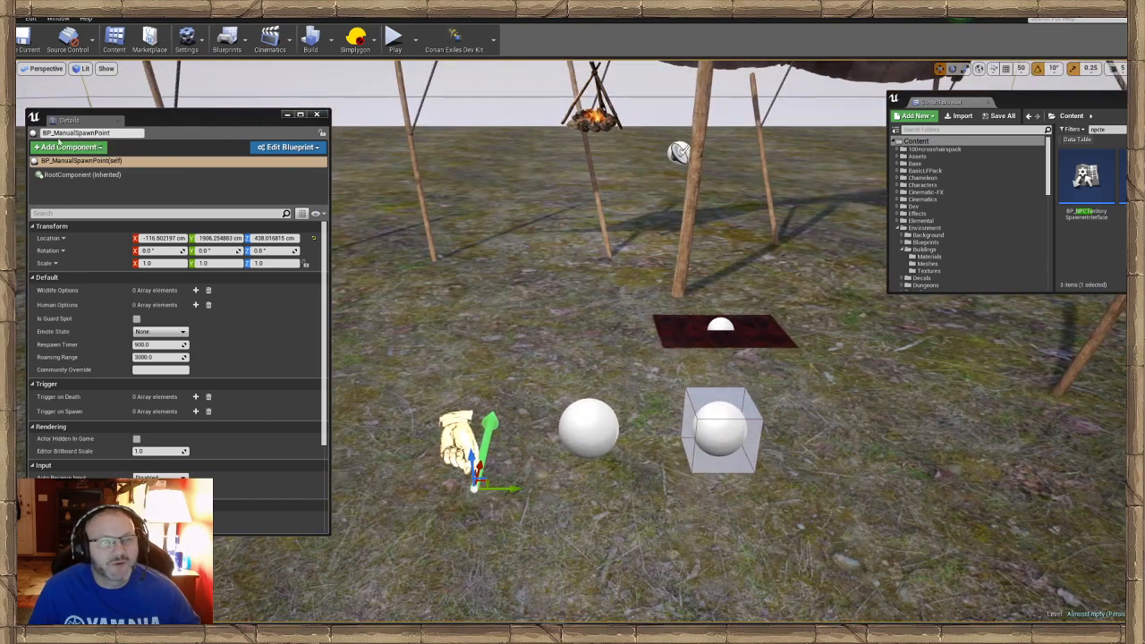
{"action": "left_click", "coordinate": [111, 134]}
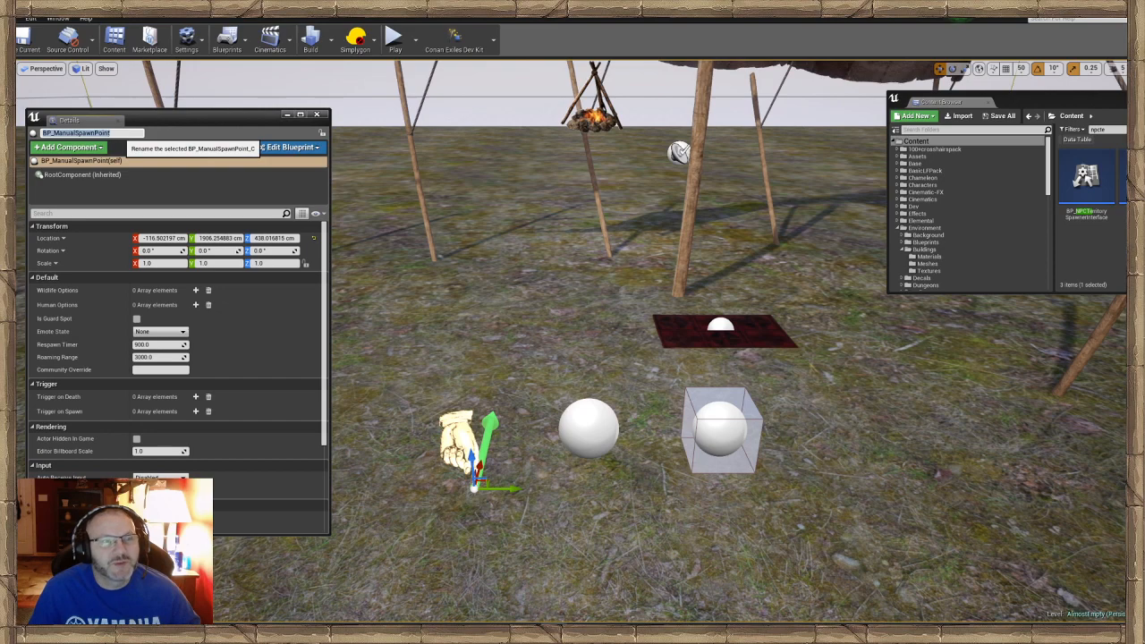
{"action": "left_click", "coordinate": [118, 132]}
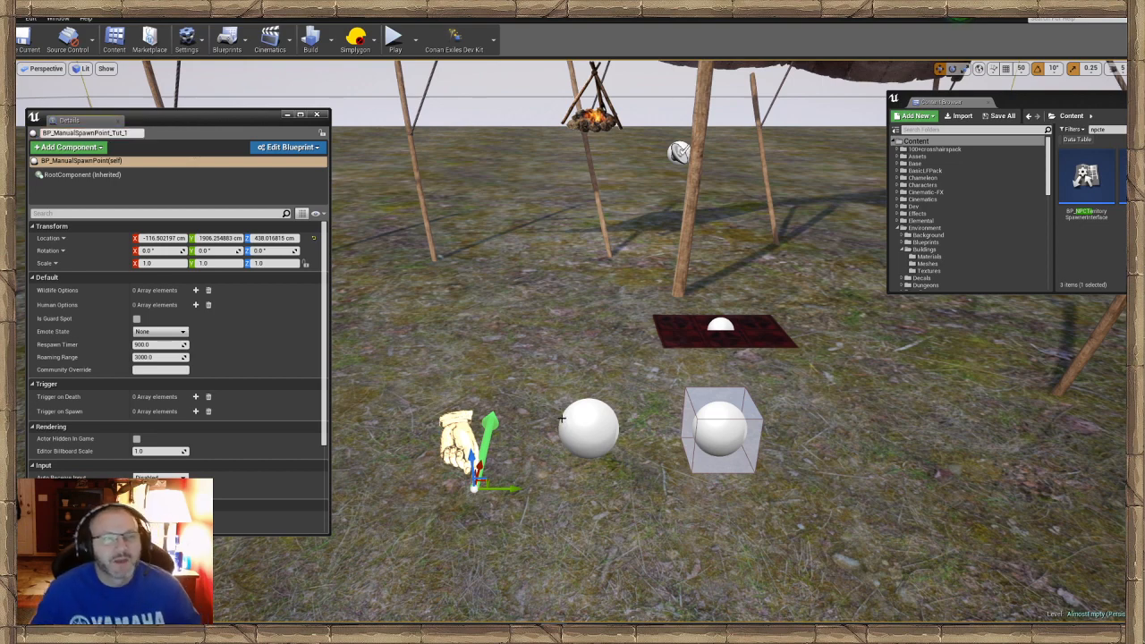
Select the camp owner sphere and rename it as BP_CampOwner_Tut_1.
{"action": "left_click", "coordinate": [591, 437]}
{"action": "right_click_drag", "start_coordinate": [591, 437], "coordinate": [587, 422]}
{"action": "left_click", "coordinate": [87, 162]}
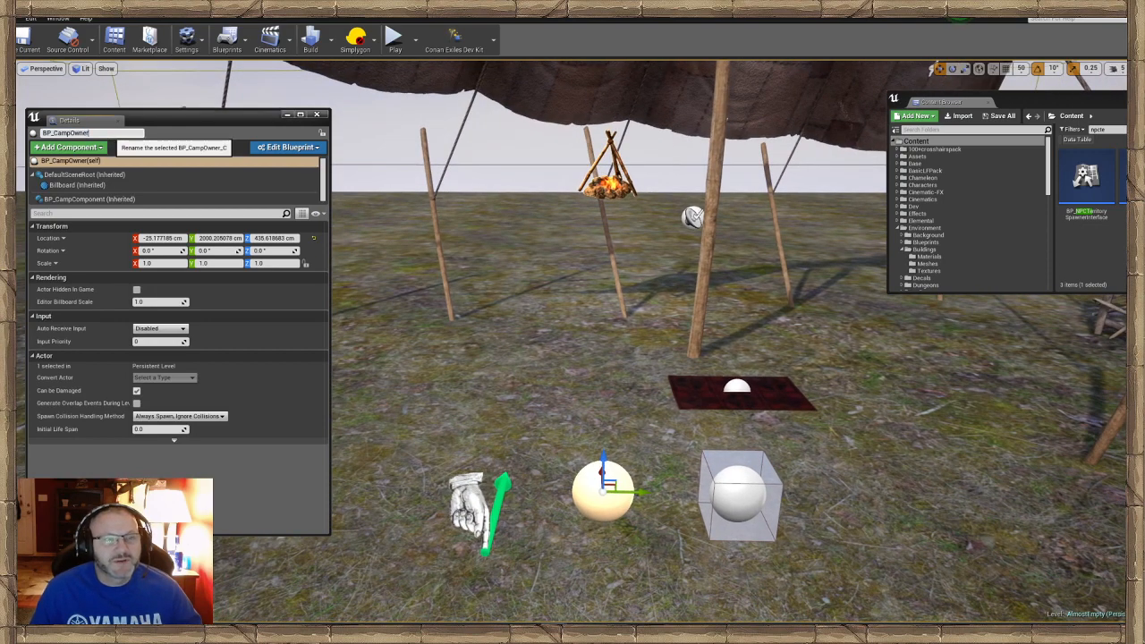
{"action": "left_click", "coordinate": [112, 133]}
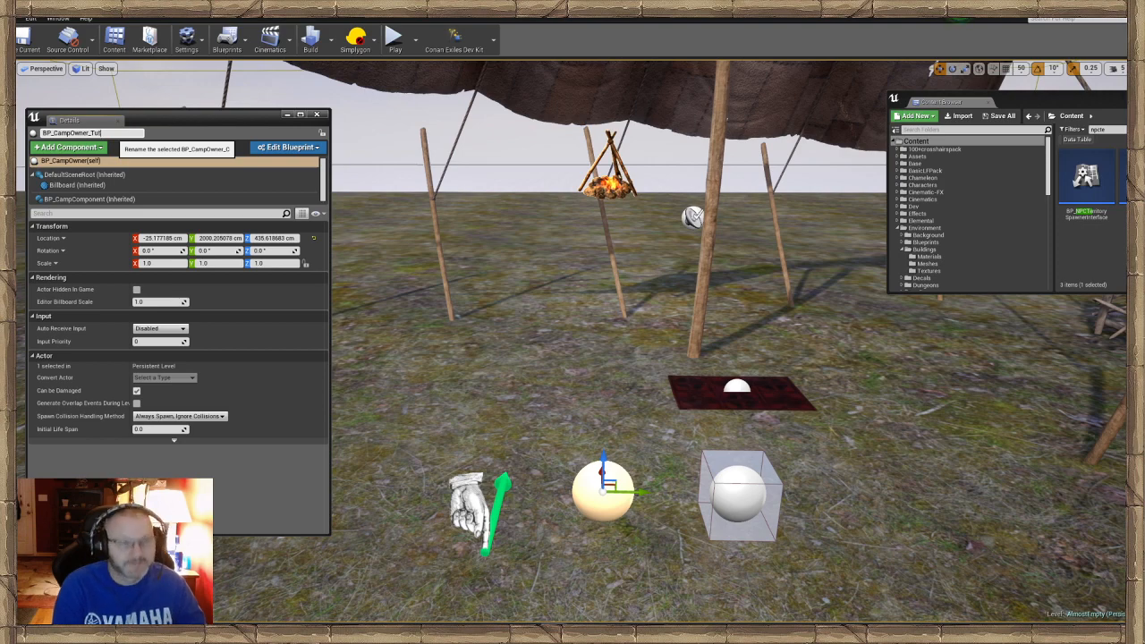
{"action": "left_click", "coordinate": [76, 185]}
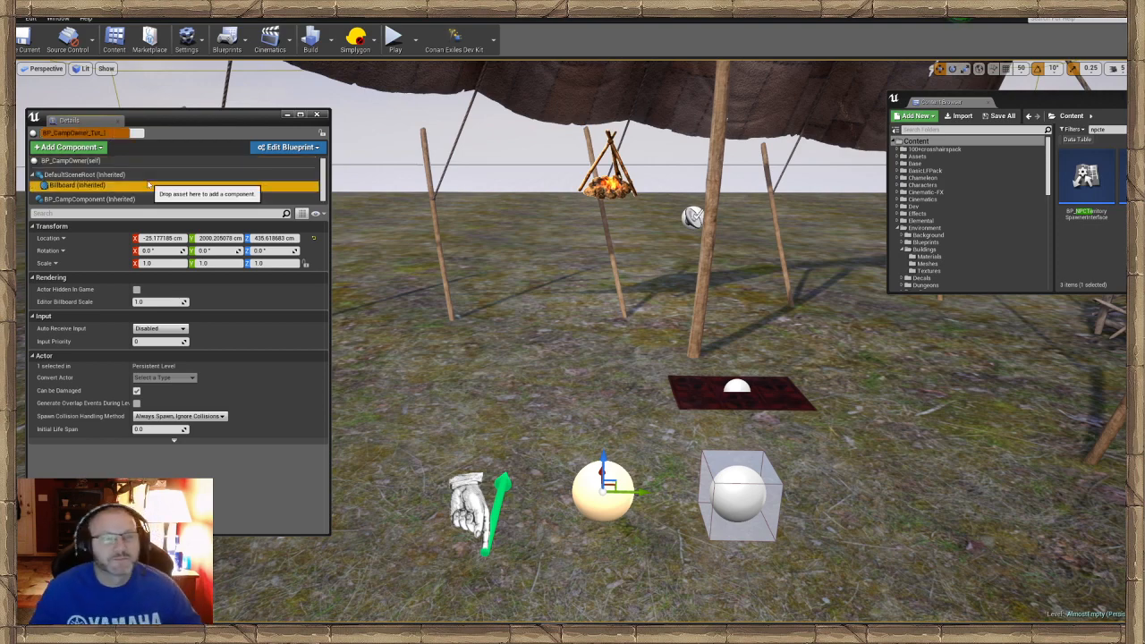
Select the NPC territory spawner and rename it as NPCTerritorySpawner_Tut_1.
{"action": "left_click", "coordinate": [734, 496]}
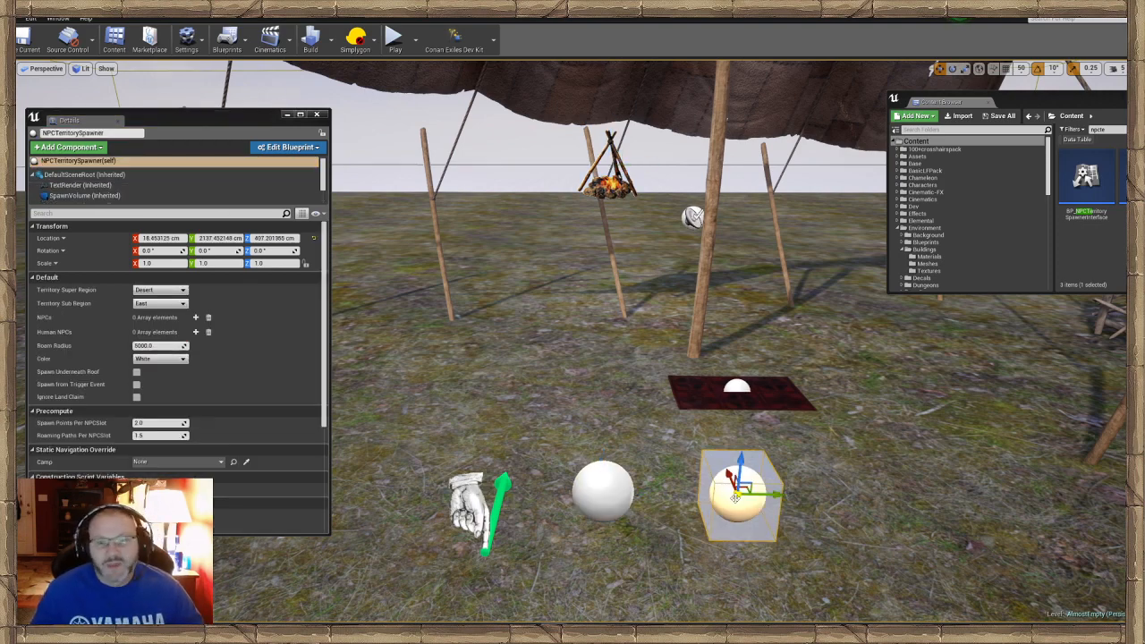
{"action": "left_click", "coordinate": [98, 133]}
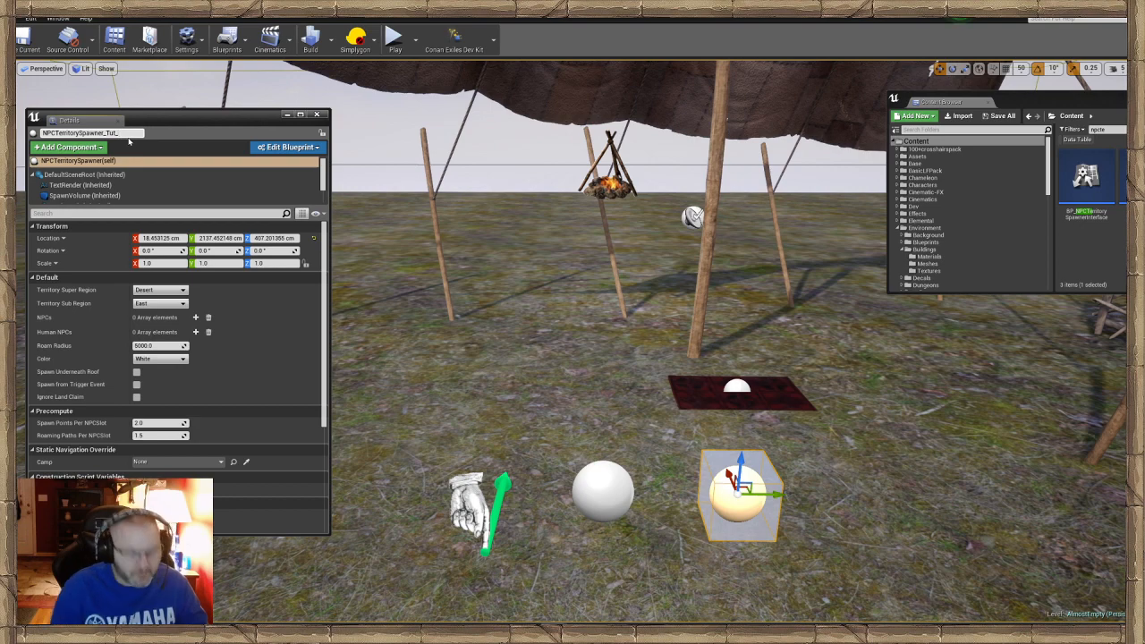
{"action": "key", "text": "Return"}
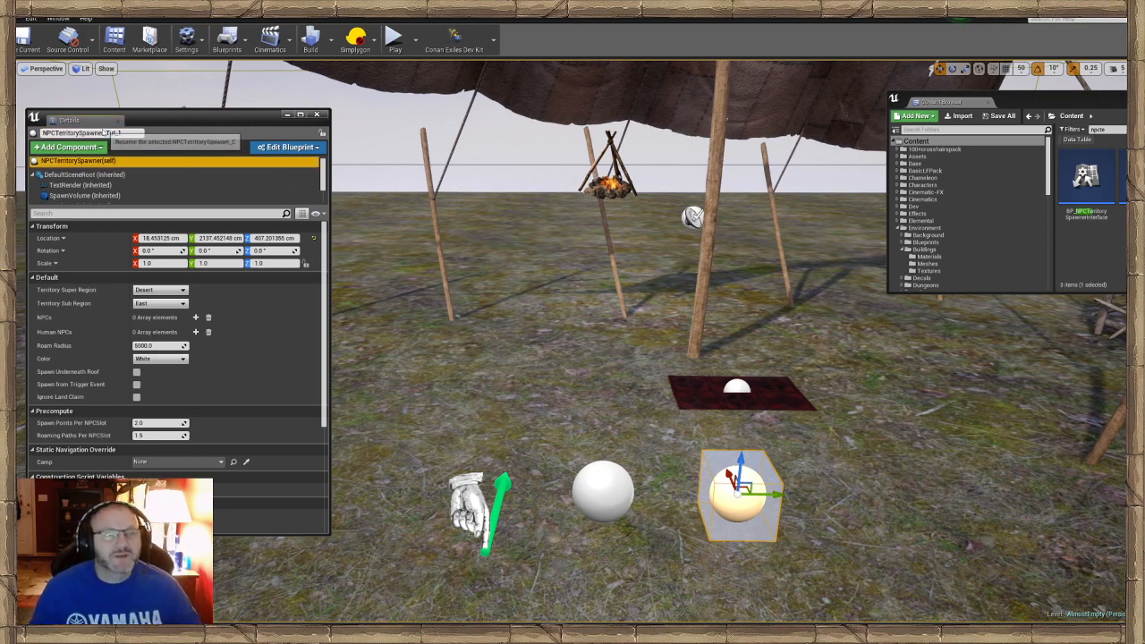
Make the Details window narrower and shift it outward to free more of the viewport around the spawn actors.
{"action": "right_click_drag", "start_coordinate": [610, 332], "coordinate": [604, 349]}
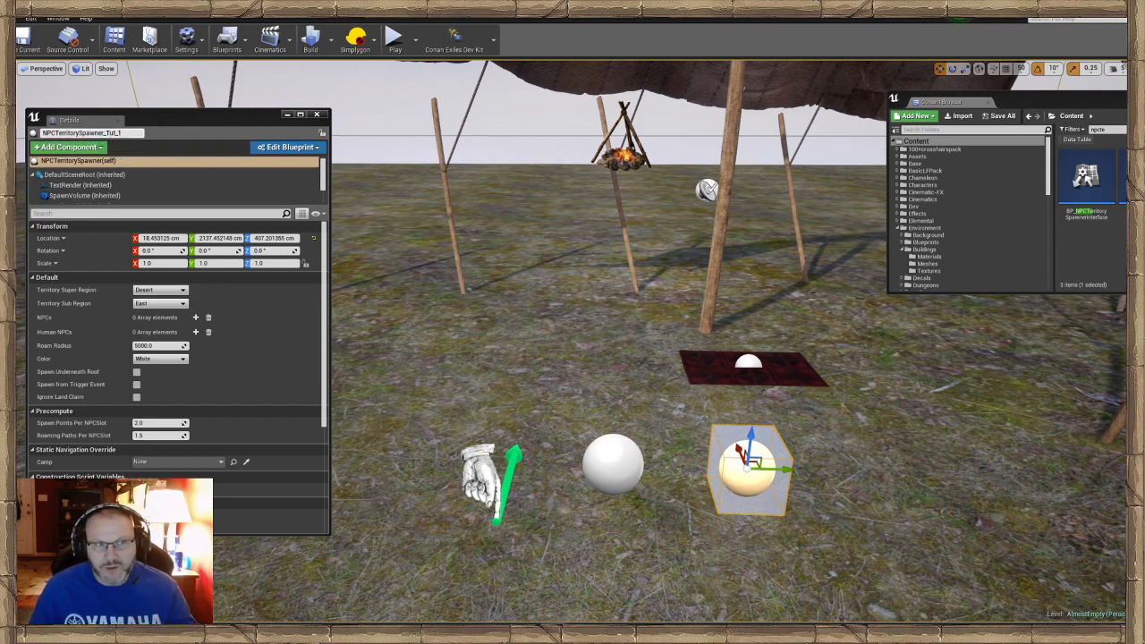
{"action": "mouse_move", "coordinate": [485, 331]}
{"action": "right_mouse_down"}
{"action": "mouse_move", "coordinate": [499, 346]}
{"action": "mouse_move", "coordinate": [491, 351]}
{"action": "mouse_move", "coordinate": [499, 341]}
{"action": "right_mouse_up"}
{"action": "key", "text": "s"}
{"action": "key", "text": "w"}
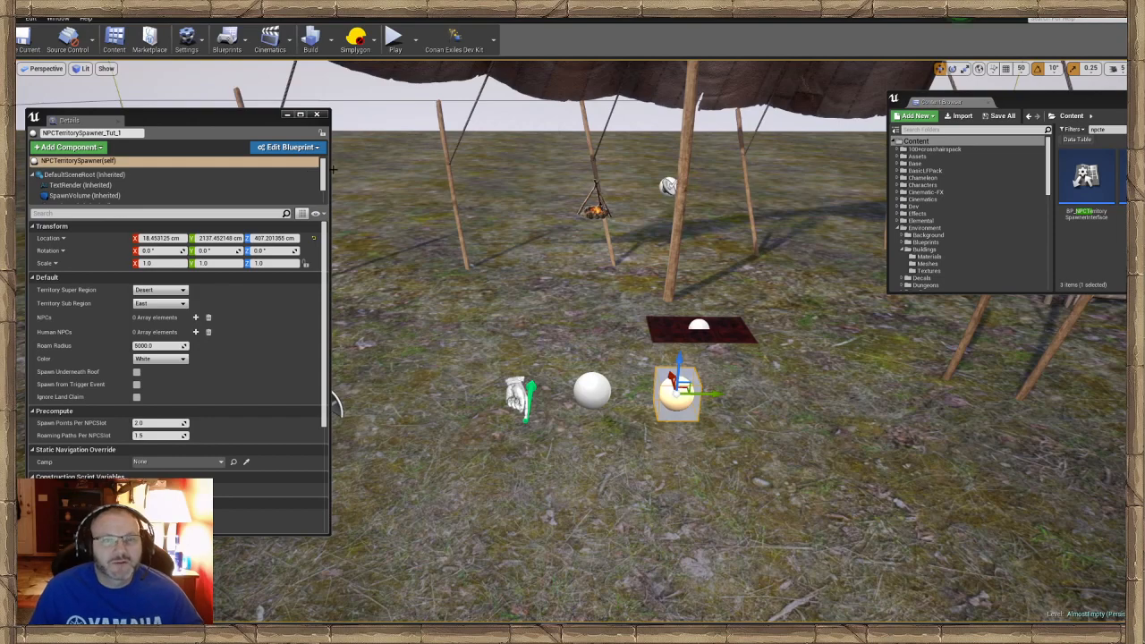
{"action": "left_click_drag", "start_coordinate": [328, 167], "coordinate": [296, 168]}
{"action": "left_click_drag", "start_coordinate": [226, 119], "coordinate": [211, 103]}
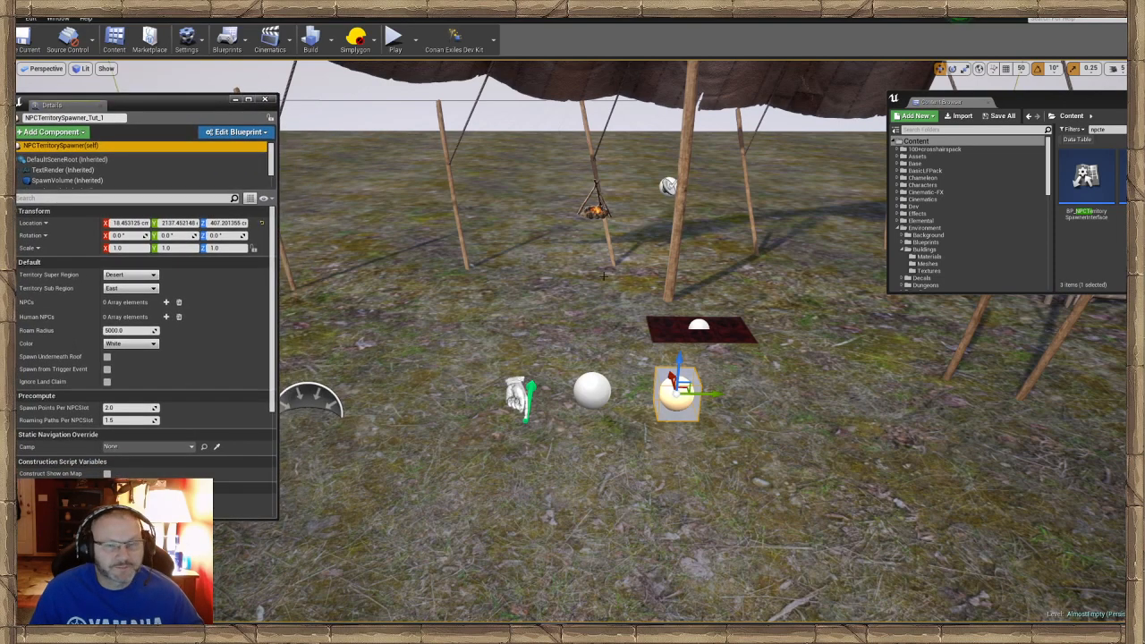
Select the camp owner sphere and examine its details and its position among the other spawn actors.
{"action": "right_click_drag", "start_coordinate": [497, 345], "coordinate": [501, 344]}
{"action": "right_click_drag", "start_coordinate": [673, 308], "coordinate": [673, 307]}
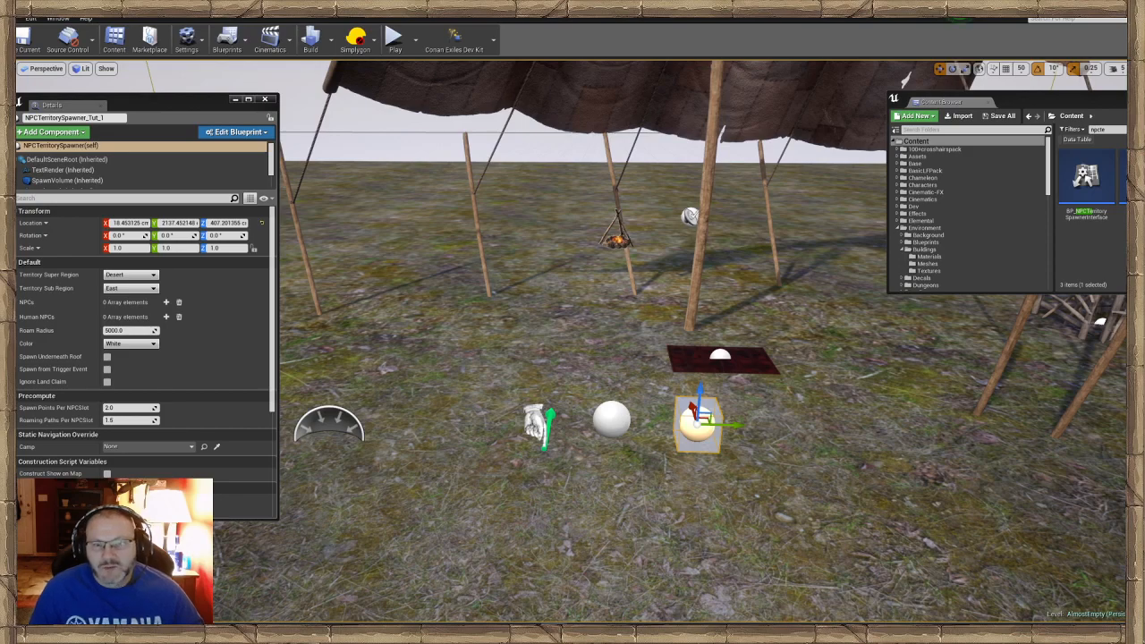
{"action": "left_click", "coordinate": [612, 420]}
{"action": "mouse_move", "coordinate": [612, 419]}
{"action": "right_mouse_down"}
{"action": "mouse_move", "coordinate": [662, 420]}
{"action": "mouse_move", "coordinate": [609, 407]}
{"action": "mouse_move", "coordinate": [622, 407]}
{"action": "right_mouse_up"}
{"action": "key", "text": "w"}
{"action": "key", "text": "s"}
{"action": "key", "text": "w"}
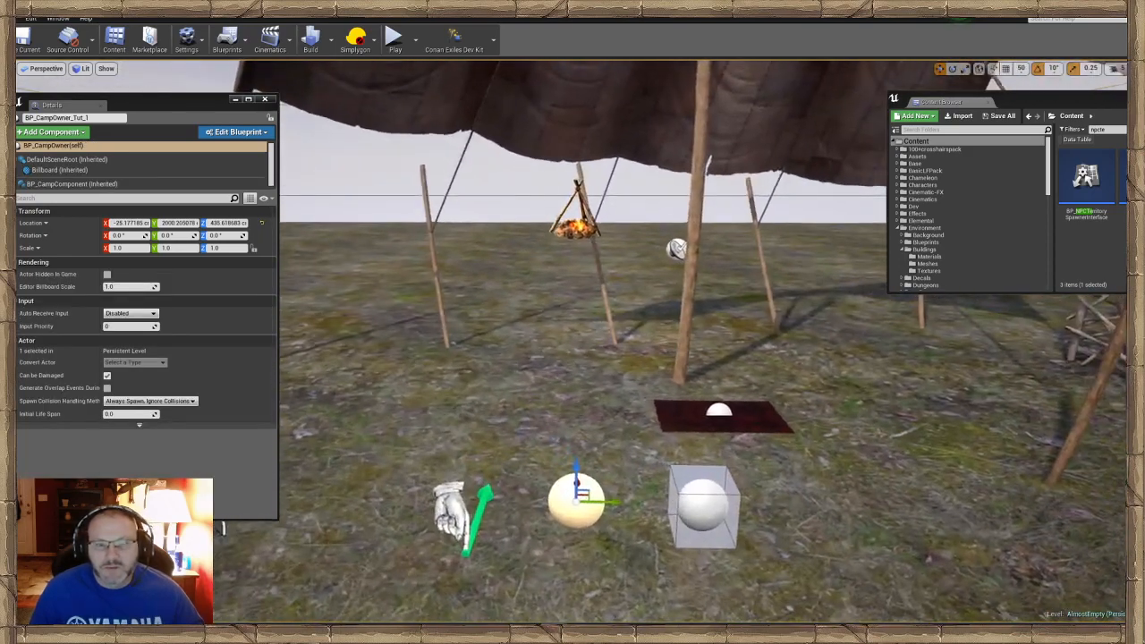
{"action": "right_click_drag", "start_coordinate": [754, 432], "coordinate": [755, 439]}
{"action": "key", "text": "s"}
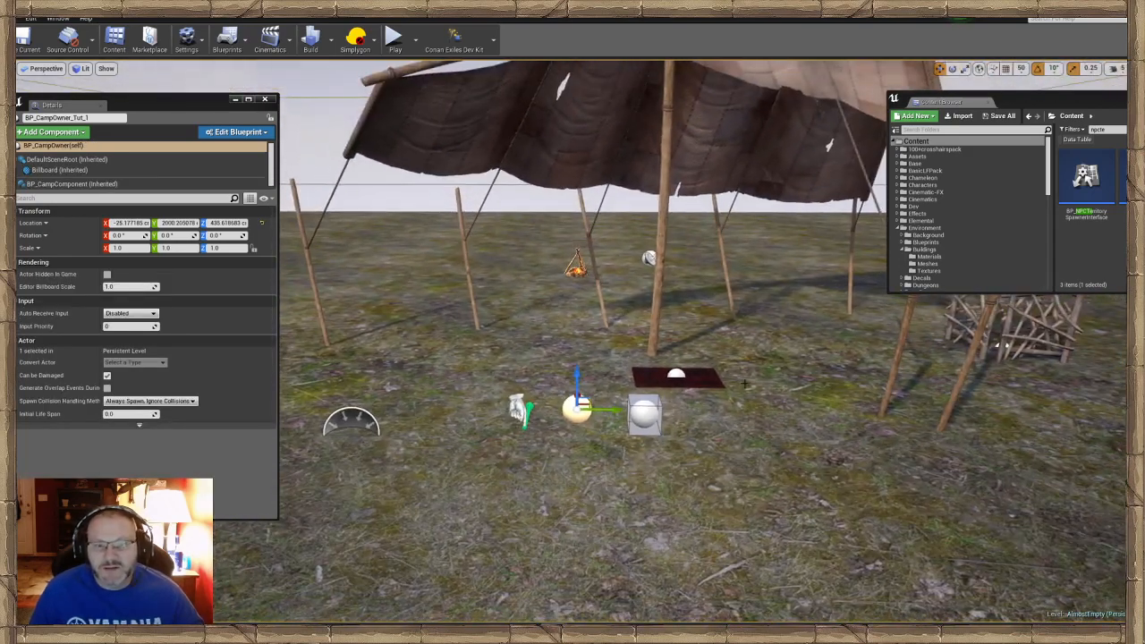
Raise the NPC territory spawner to a height of about 569 cm and scale its volume to 6.25 in X and 5.5 in Y.
{"action": "right_click_drag", "start_coordinate": [745, 384], "coordinate": [771, 384]}
{"action": "left_click", "coordinate": [568, 419]}
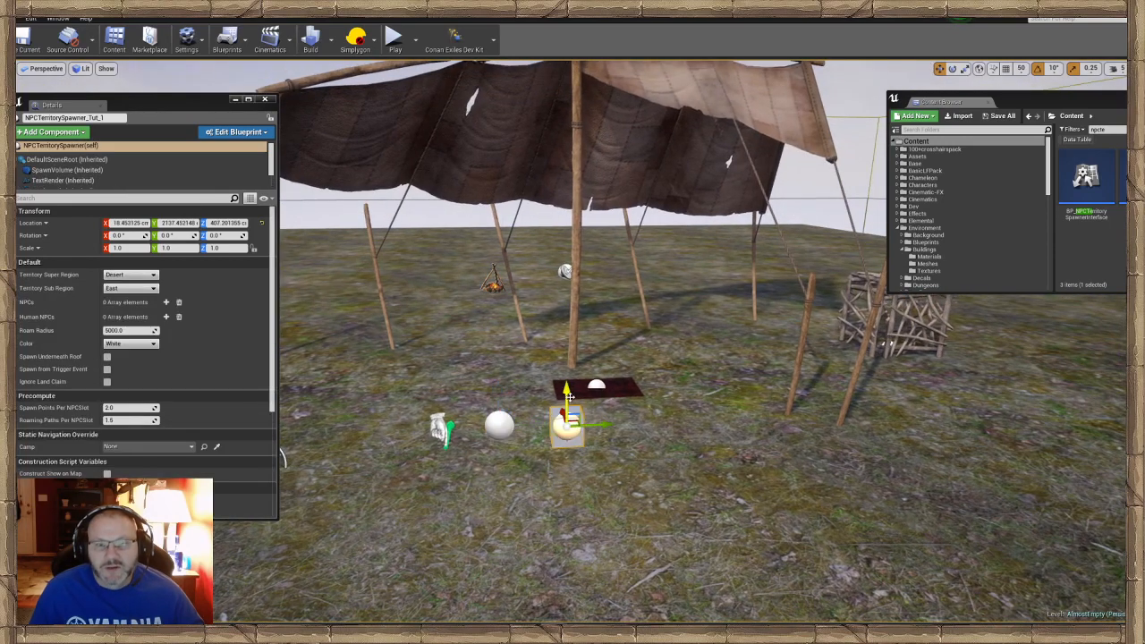
{"action": "left_click_drag", "start_coordinate": [569, 397], "coordinate": [753, 350]}
{"action": "key", "text": "space"}
{"action": "key", "text": "space"}
{"action": "left_click_drag", "start_coordinate": [540, 338], "coordinate": [383, 323], "text": "alt"}
{"action": "right_click_drag", "start_coordinate": [540, 337], "coordinate": [447, 313]}
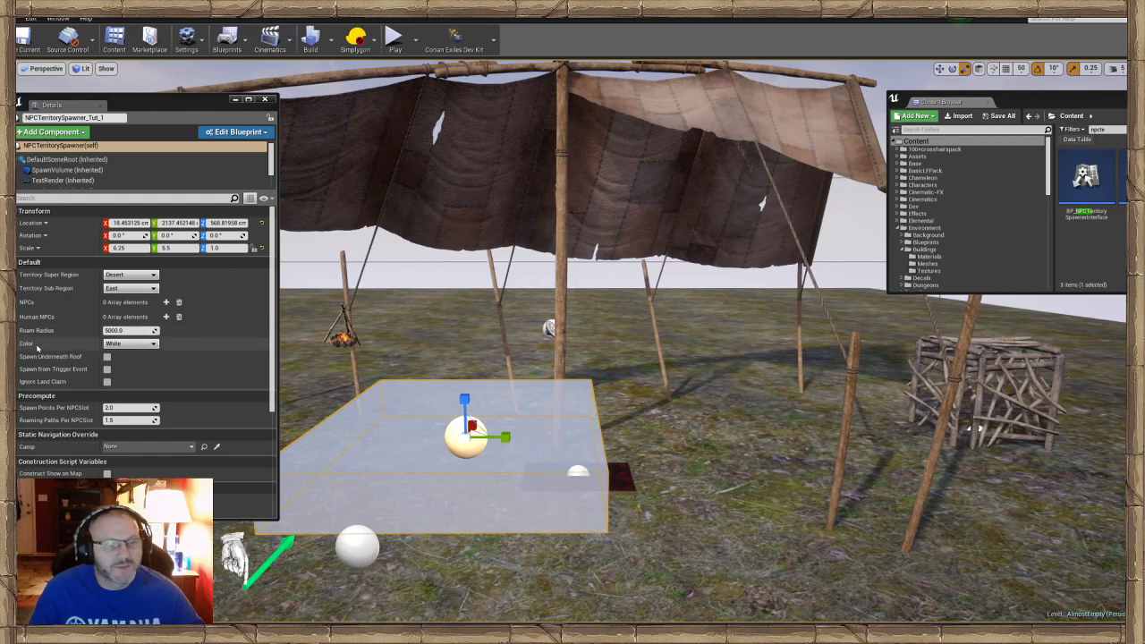
Set the territory spawner's Color to Red after trying Blue, Green, Cyan and Orange.
{"action": "left_click", "coordinate": [152, 345]}
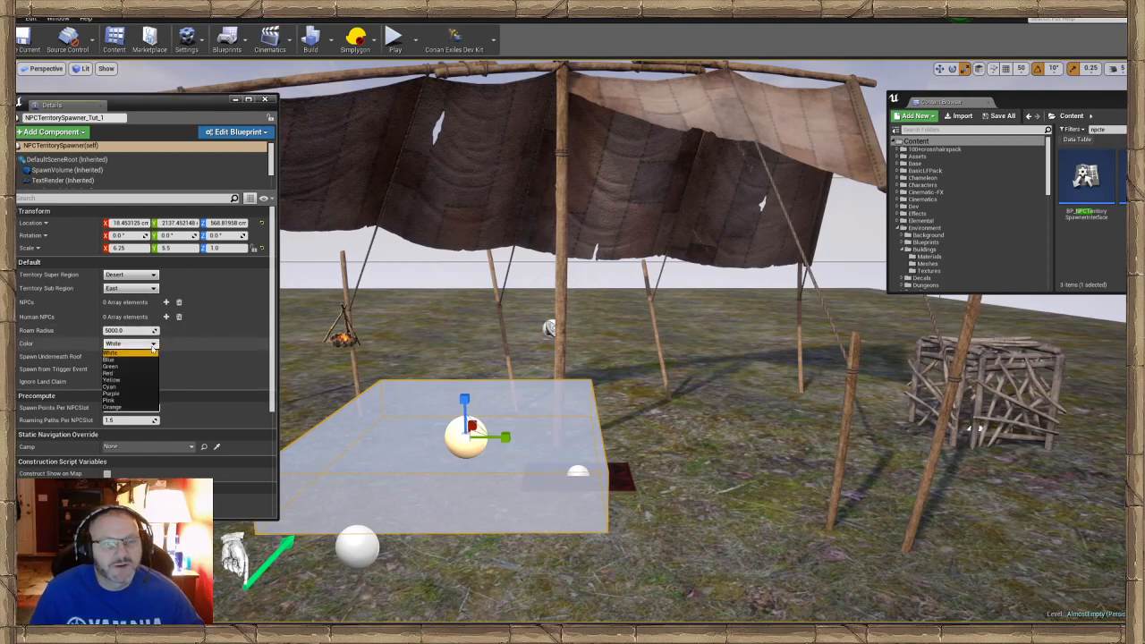
{"action": "left_click", "coordinate": [132, 361]}
{"action": "left_click", "coordinate": [130, 344]}
{"action": "left_click", "coordinate": [134, 366]}
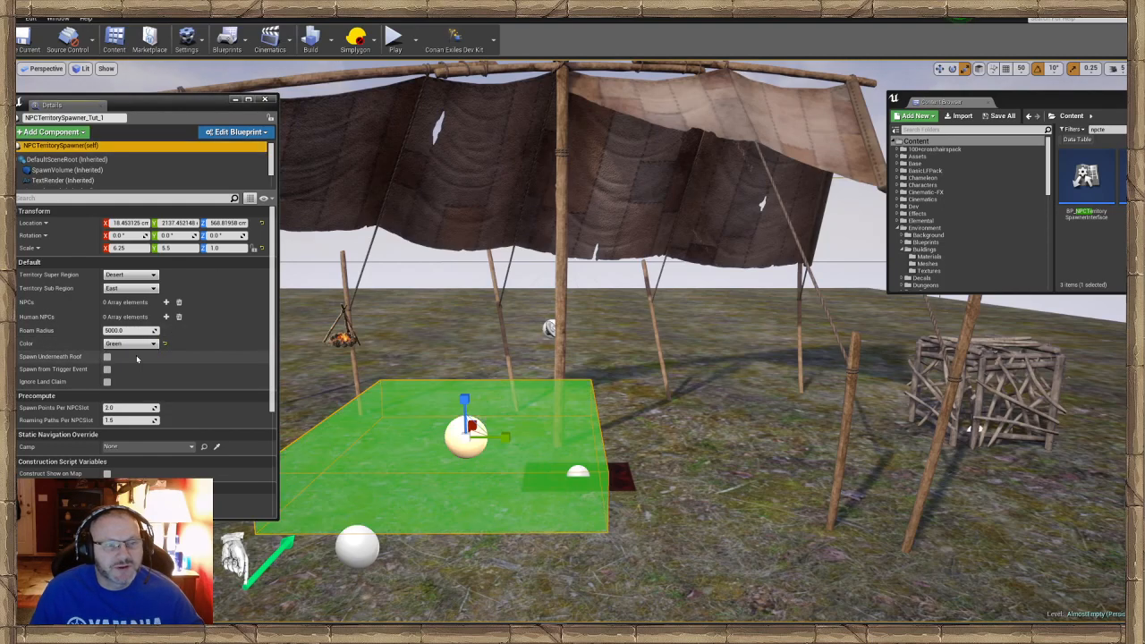
{"action": "left_click", "coordinate": [131, 344]}
{"action": "left_click", "coordinate": [131, 376]}
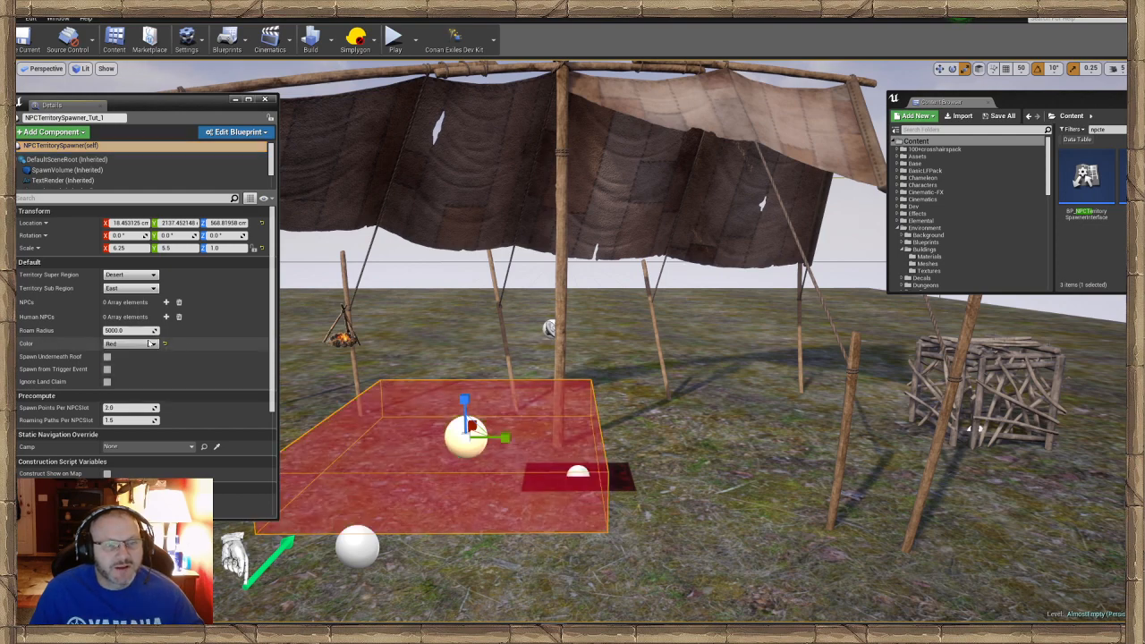
{"action": "left_click", "coordinate": [152, 343]}
{"action": "left_click", "coordinate": [130, 387]}
{"action": "left_click", "coordinate": [130, 344]}
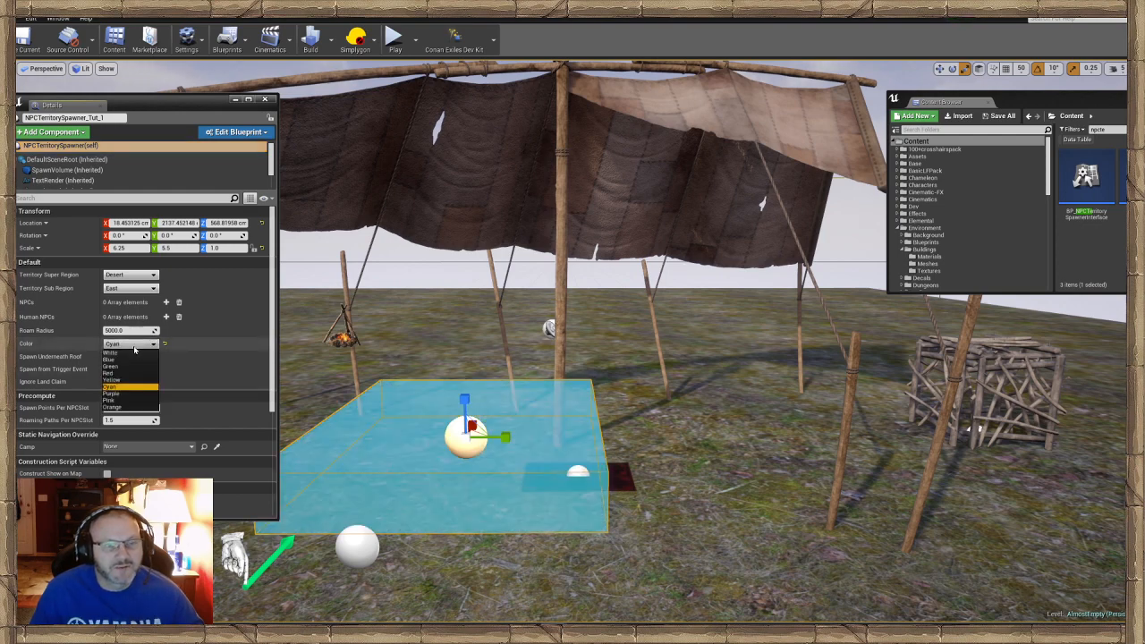
{"action": "left_click", "coordinate": [126, 407]}
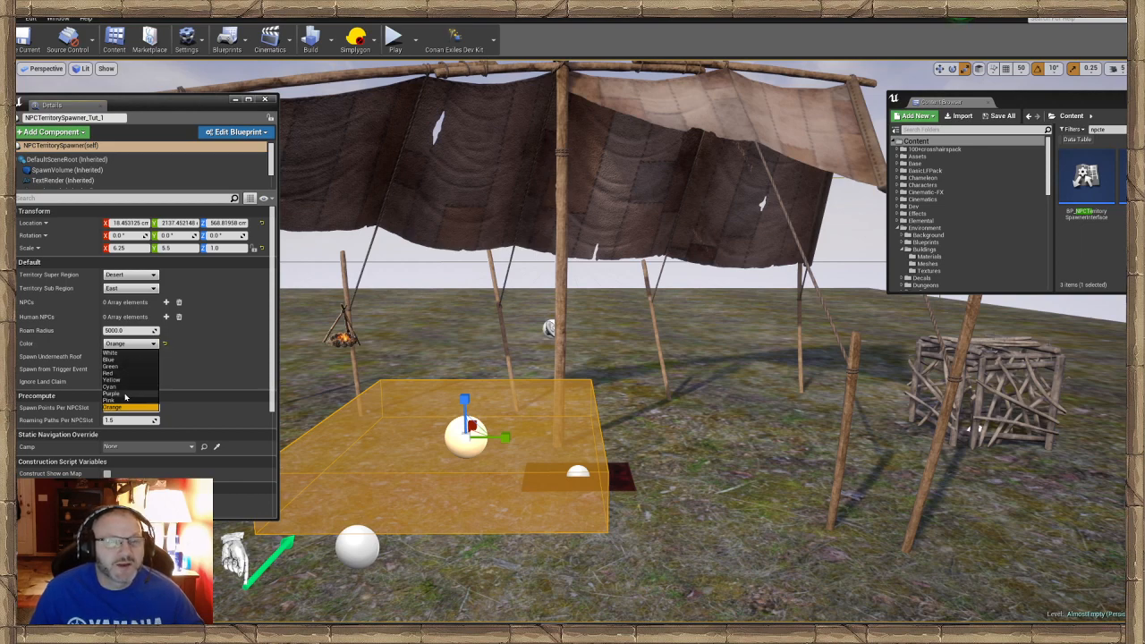
{"action": "left_click", "coordinate": [115, 372]}
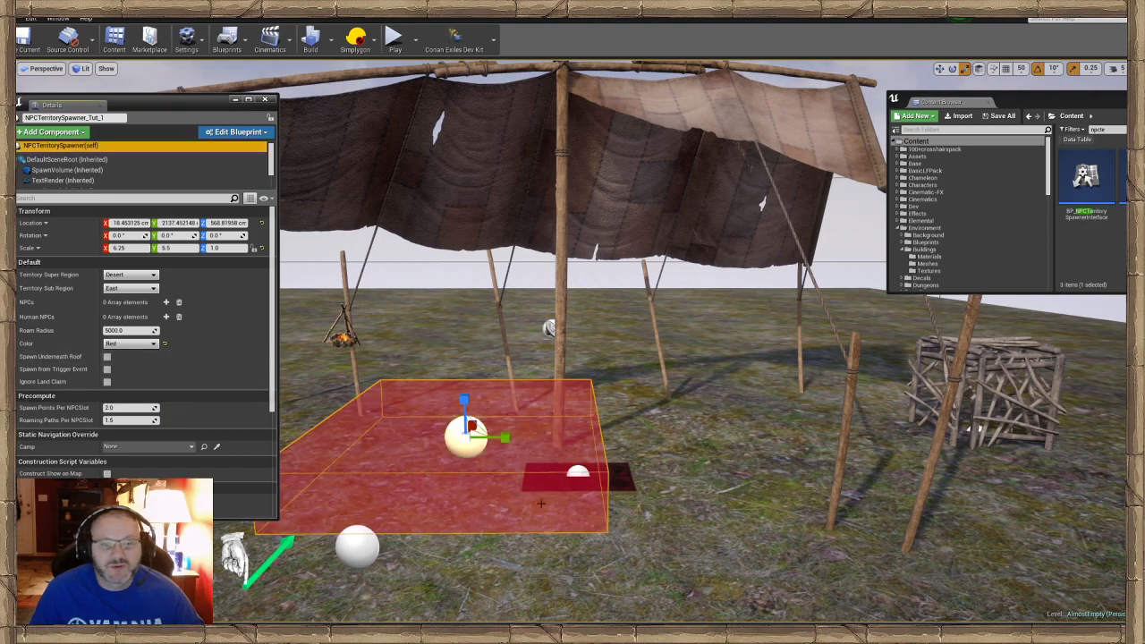
Move the territory spawner along the Y axis to about 2324 cm, keeping the carpet inside its volume.
{"action": "right_click_drag", "start_coordinate": [394, 465], "coordinate": [358, 510]}
{"action": "mouse_move", "coordinate": [778, 453]}
{"action": "right_mouse_down"}
{"action": "mouse_move", "coordinate": [784, 438]}
{"action": "mouse_move", "coordinate": [778, 454]}
{"action": "right_mouse_up"}
{"action": "key", "text": "w"}
{"action": "key", "text": "s"}
{"action": "key", "text": "w"}
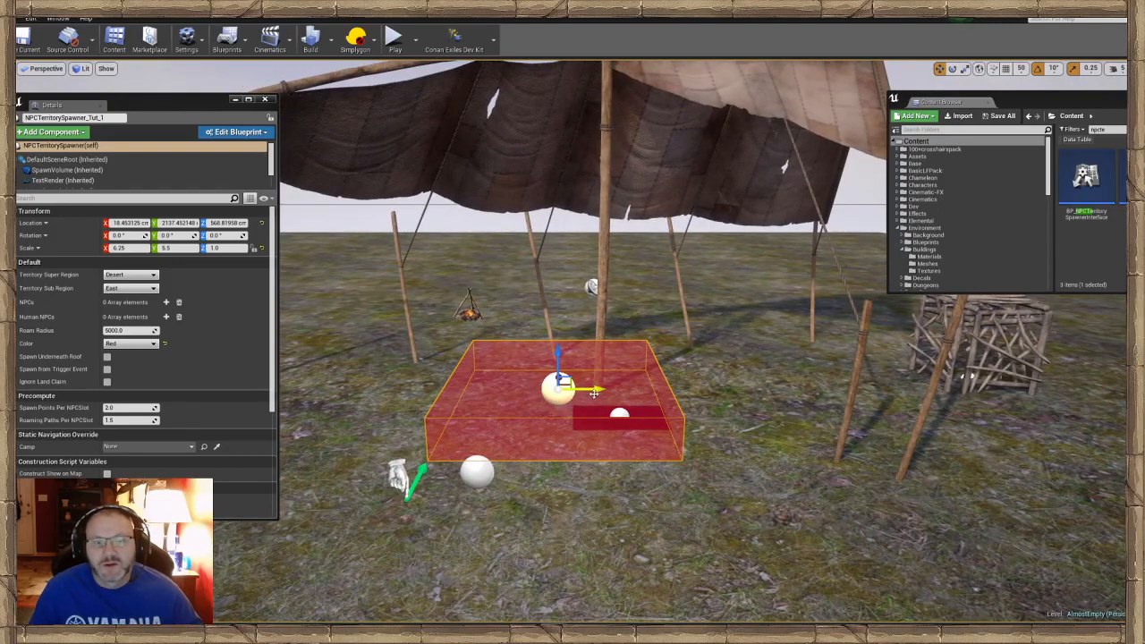
{"action": "left_click_drag", "start_coordinate": [595, 391], "coordinate": [706, 389]}
{"action": "right_click_drag", "start_coordinate": [705, 389], "coordinate": [693, 367]}
{"action": "key", "text": "w"}
{"action": "key", "text": "s"}
{"action": "key", "text": "w"}
{"action": "key", "text": "s"}
{"action": "right_click_drag", "start_coordinate": [717, 489], "coordinate": [717, 489]}
{"action": "key", "text": "w"}
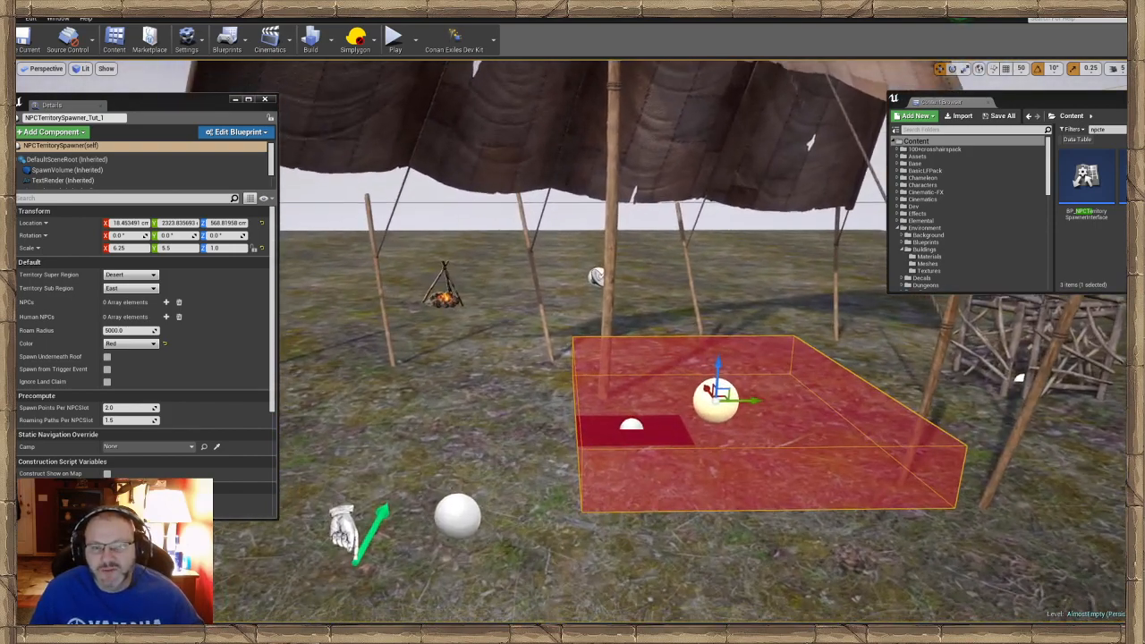
Move the territory spawner along the X axis to about -43 cm and check its placement under the tent.
{"action": "left_click_drag", "start_coordinate": [706, 389], "coordinate": [719, 411]}
{"action": "key", "text": "s"}
{"action": "right_click_drag", "start_coordinate": [719, 411], "coordinate": [721, 410]}
{"action": "key", "text": "w"}
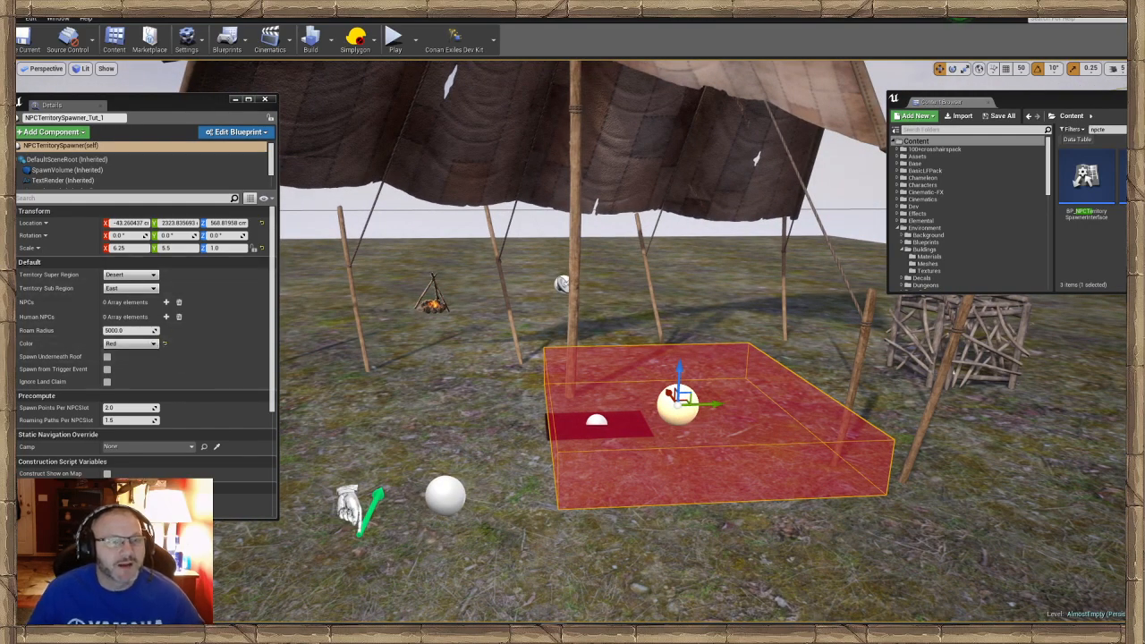
{"action": "right_click_drag", "start_coordinate": [349, 318], "coordinate": [342, 319]}
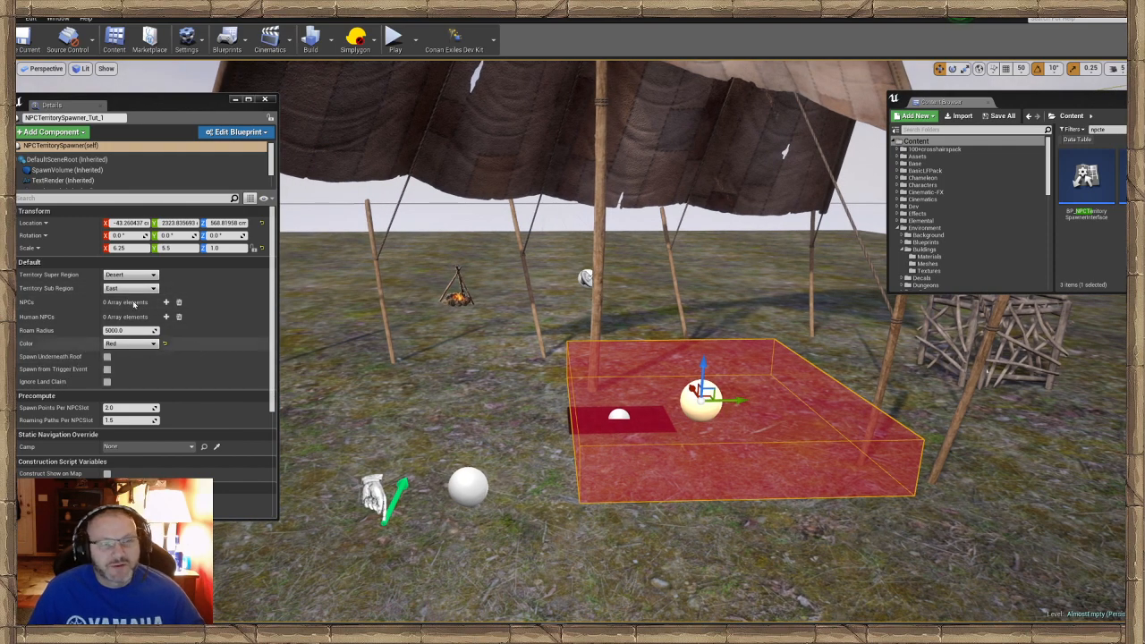
Enable Spawn Underneath Roof, Spawn from Trigger Event and Ignore Land Claim for the NPC territory spawner.
{"action": "left_click", "coordinate": [140, 122]}
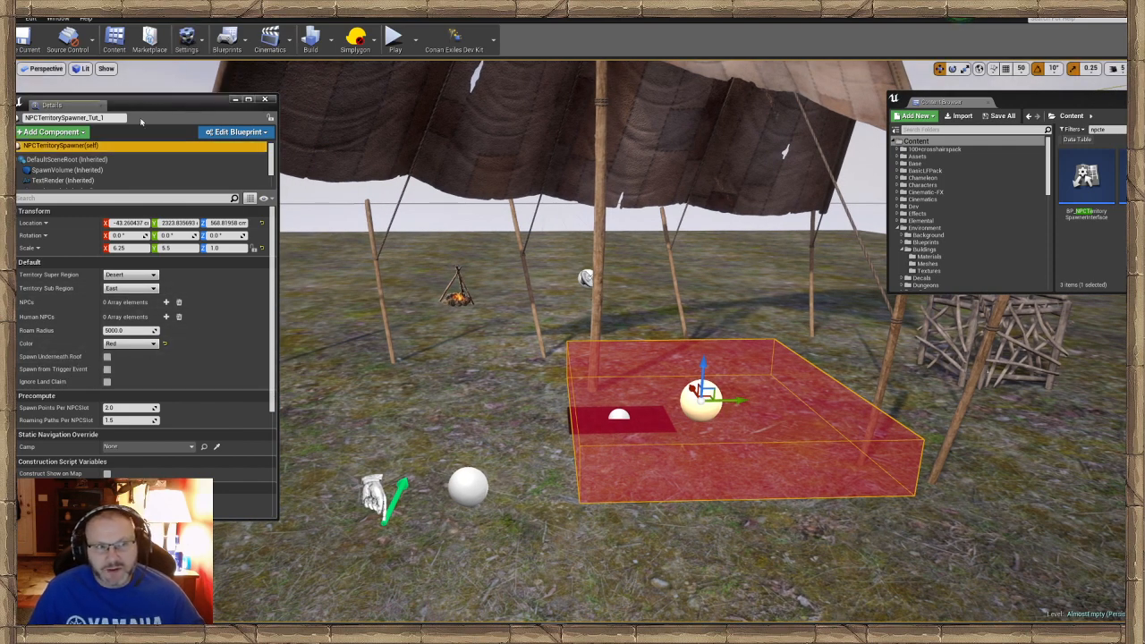
{"action": "left_click", "coordinate": [107, 356]}
{"action": "left_click", "coordinate": [107, 370]}
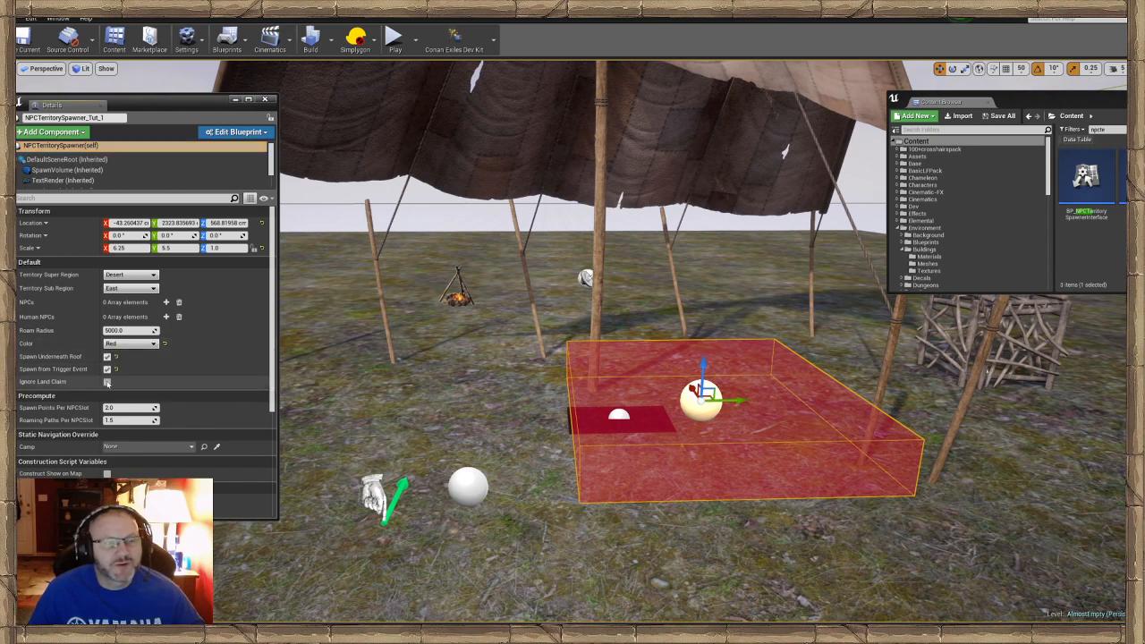
{"action": "left_click", "coordinate": [107, 382]}
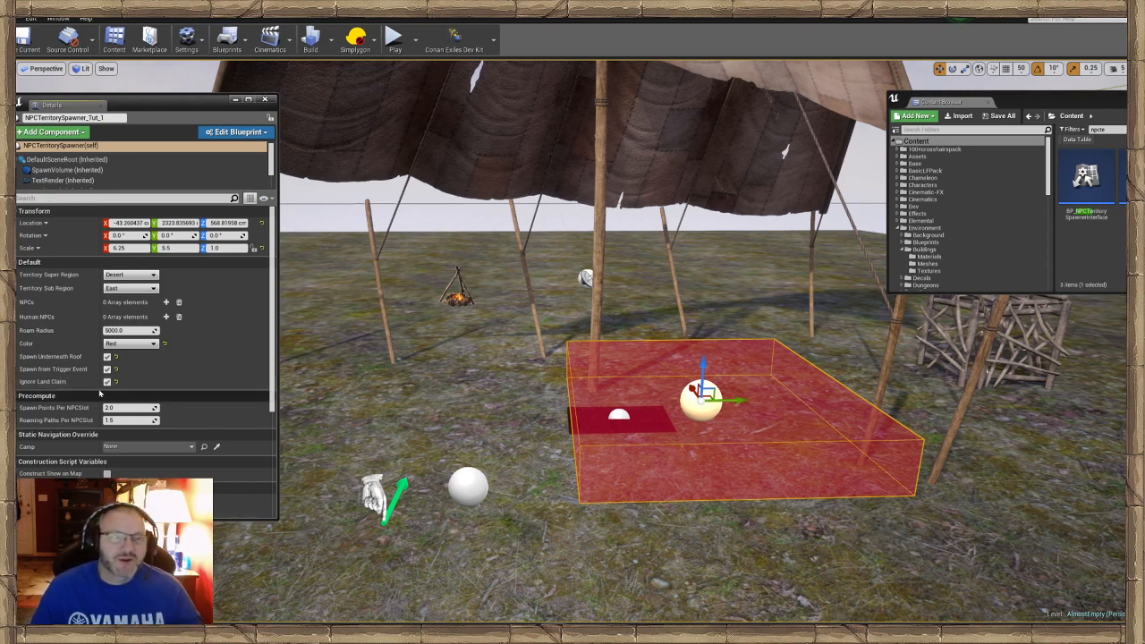
Turn off Ignore Land Claim and Spawn from Trigger Event for the territory spawner.
{"action": "left_click", "coordinate": [108, 382]}
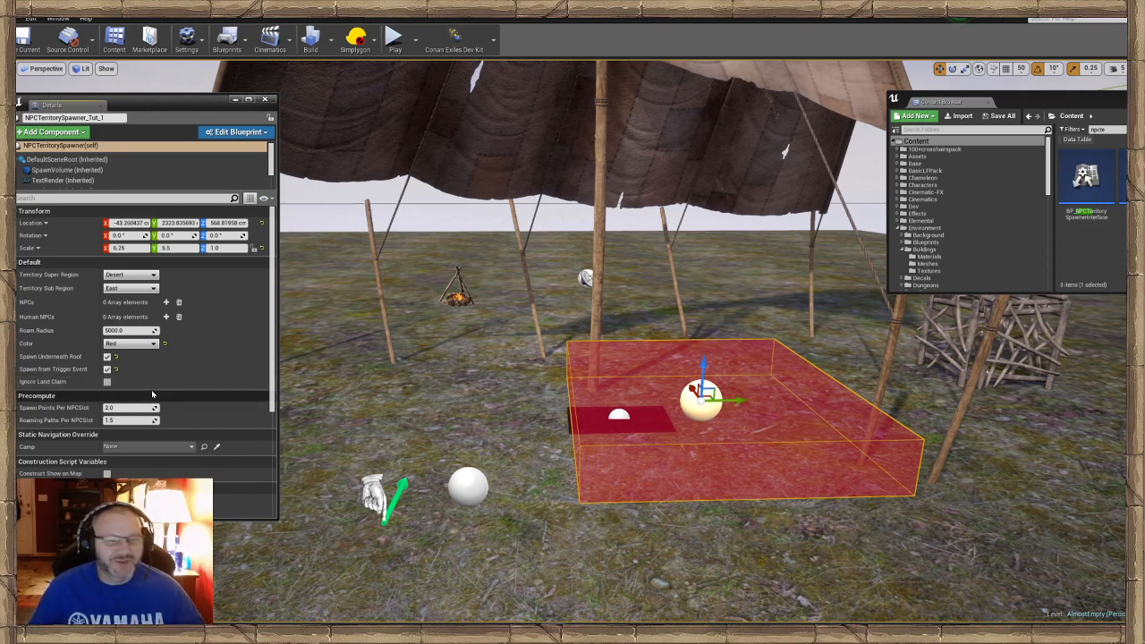
{"action": "right_click_drag", "start_coordinate": [453, 382], "coordinate": [449, 376]}
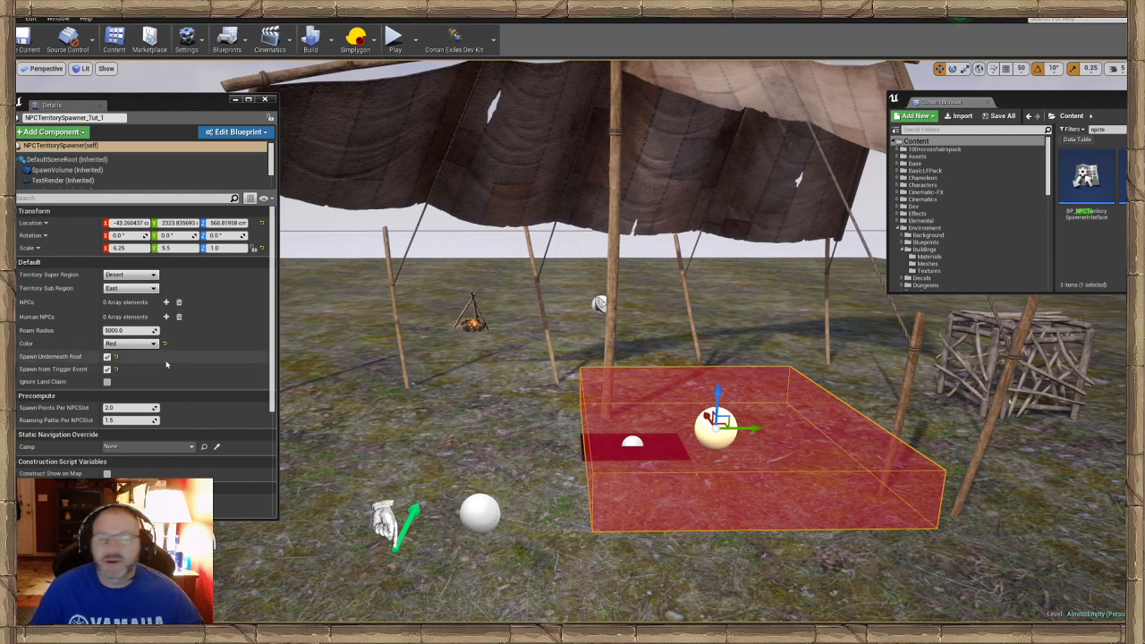
{"action": "left_click", "coordinate": [108, 370]}
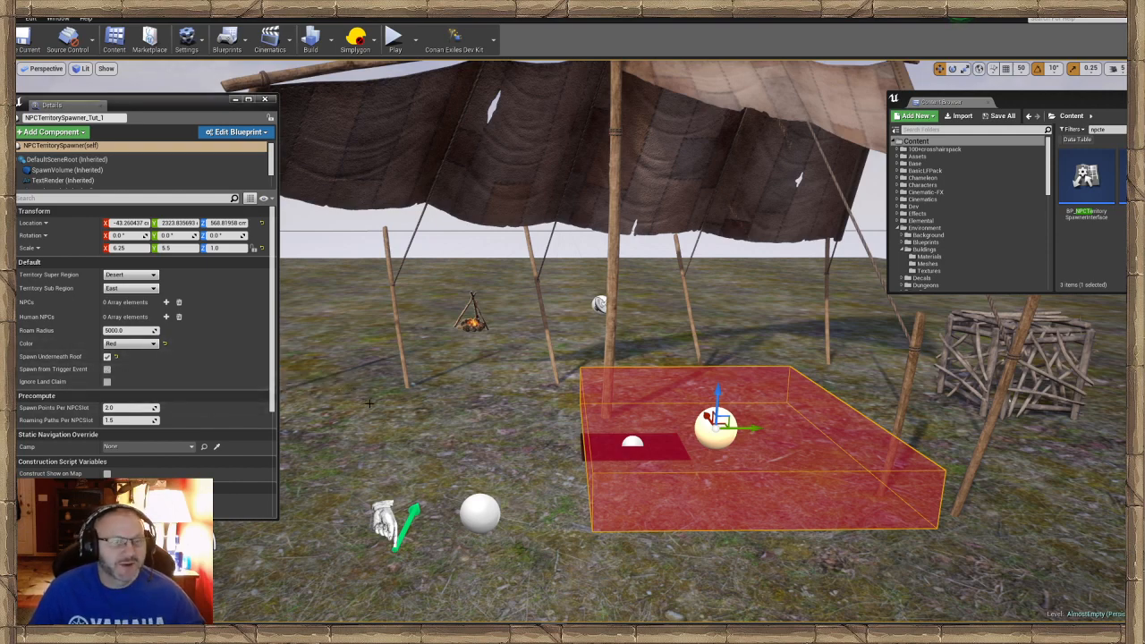
{"action": "right_click_drag", "start_coordinate": [447, 406], "coordinate": [452, 414]}
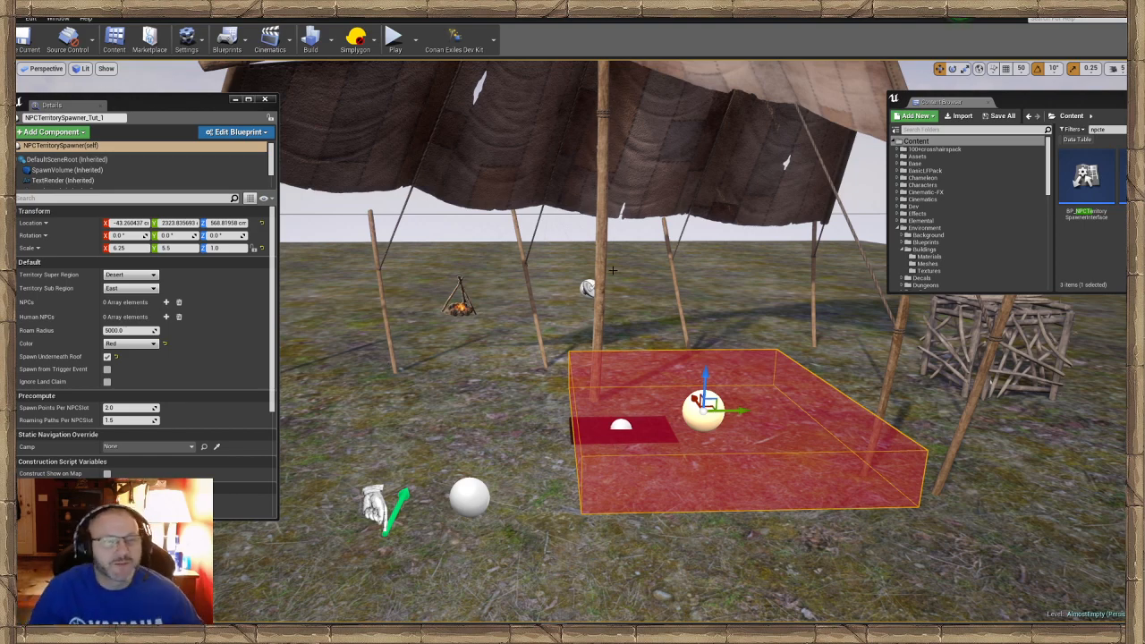
Examine the full landscape around the tent to judge how far the spawner's Roam Radius reaches.
{"action": "scroll", "coordinate": [612, 271], "scroll_direction": "down", "scroll_amount": 5}
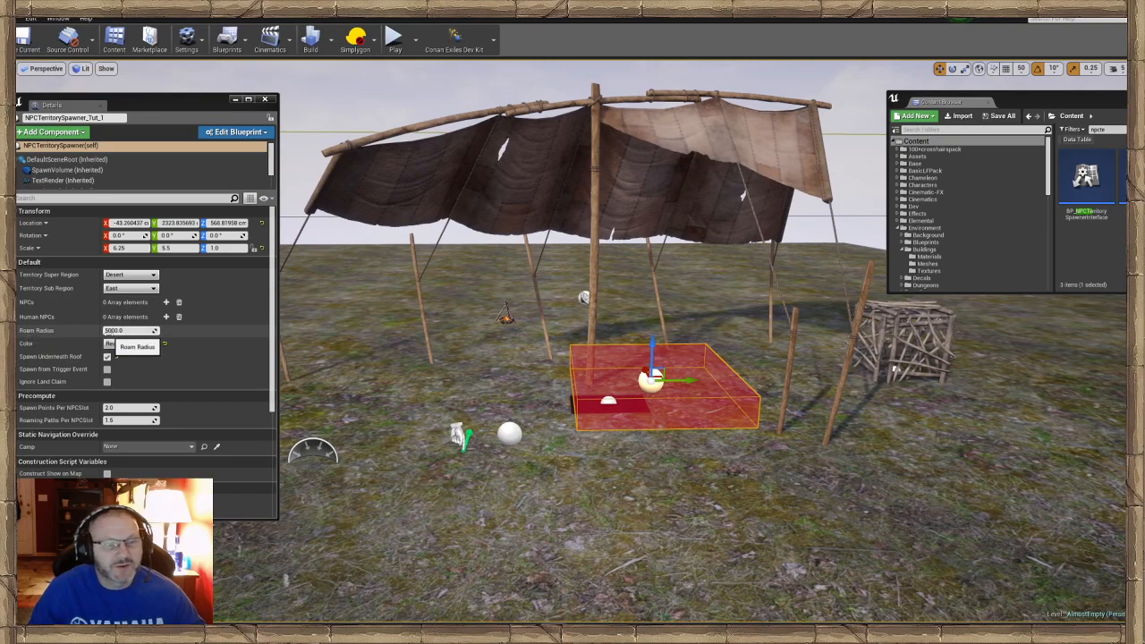
{"action": "right_click_drag", "start_coordinate": [320, 350], "coordinate": [371, 590]}
{"action": "key", "text": "w"}
{"action": "key", "text": "s"}
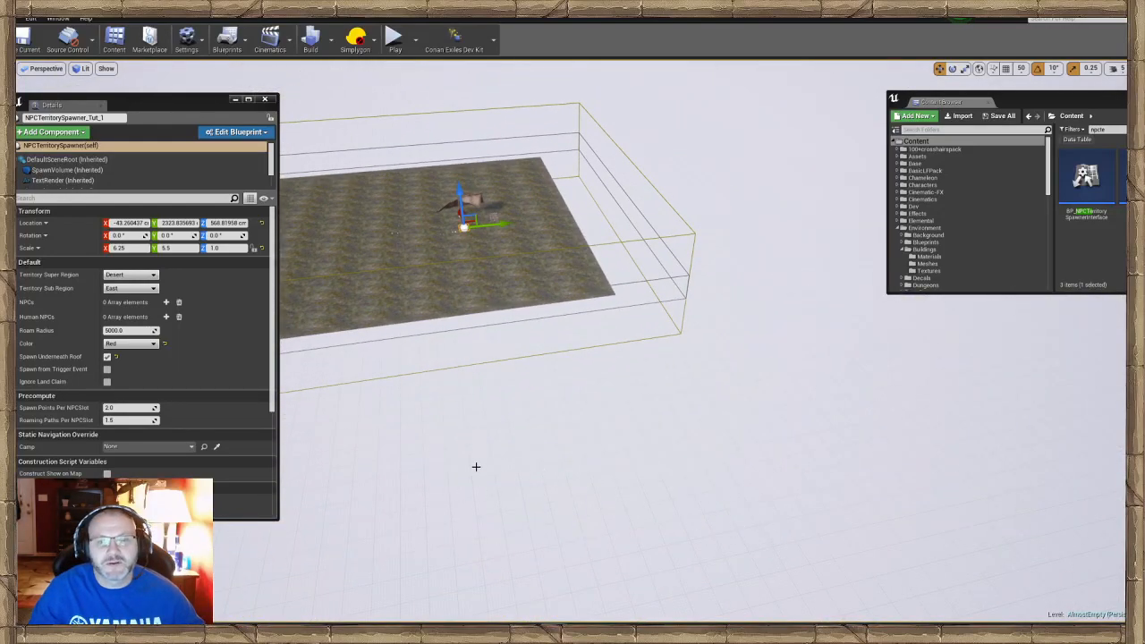
{"action": "right_click_drag", "start_coordinate": [595, 512], "coordinate": [541, 473]}
{"action": "key", "text": "w"}
{"action": "key", "text": "w"}
{"action": "key", "text": "w"}
{"action": "key", "text": "w"}
Reselect the NPC territory spawner and raise it to a height of about 576 cm.
{"action": "left_click", "coordinate": [723, 352]}
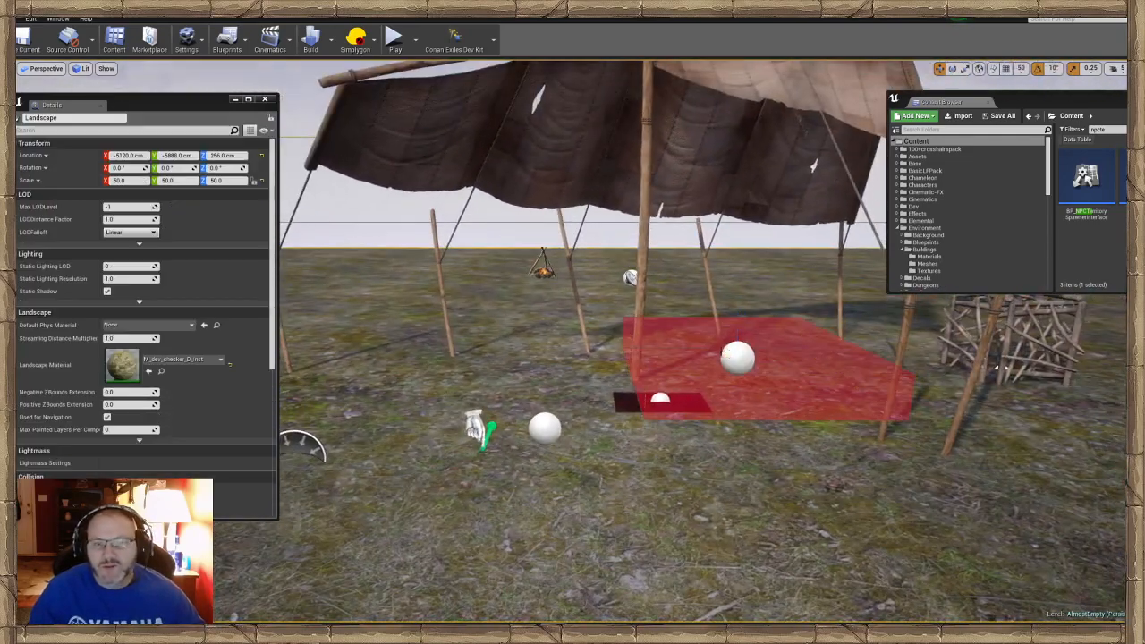
{"action": "left_click", "coordinate": [735, 333]}
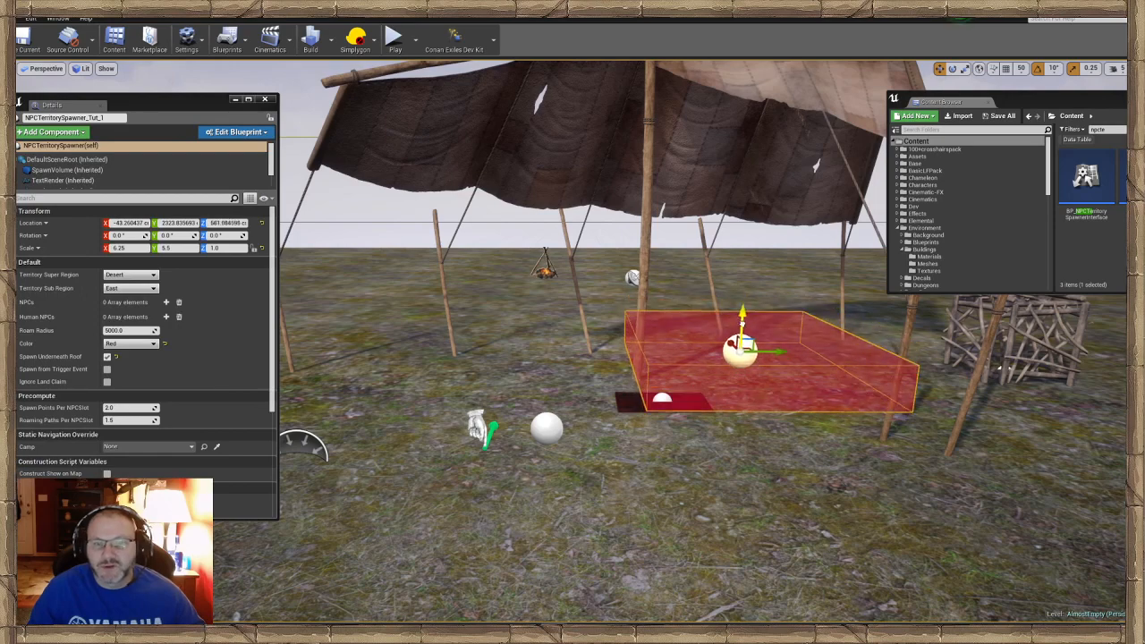
Search the project content for "campblu", replacing the previous search text.
{"action": "left_click_drag", "start_coordinate": [1046, 90], "coordinate": [808, 90]}
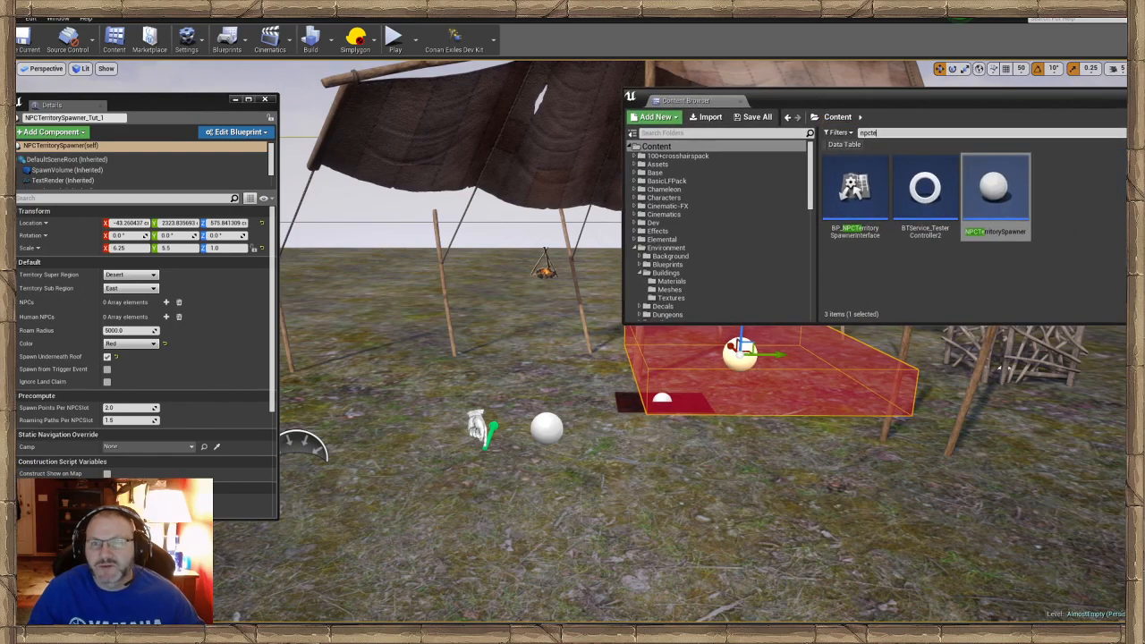
{"action": "key", "text": "BackSpace"}
{"action": "key", "text": "BackSpace"}
{"action": "key", "text": "BackSpace"}
{"action": "key", "text": "BackSpace"}
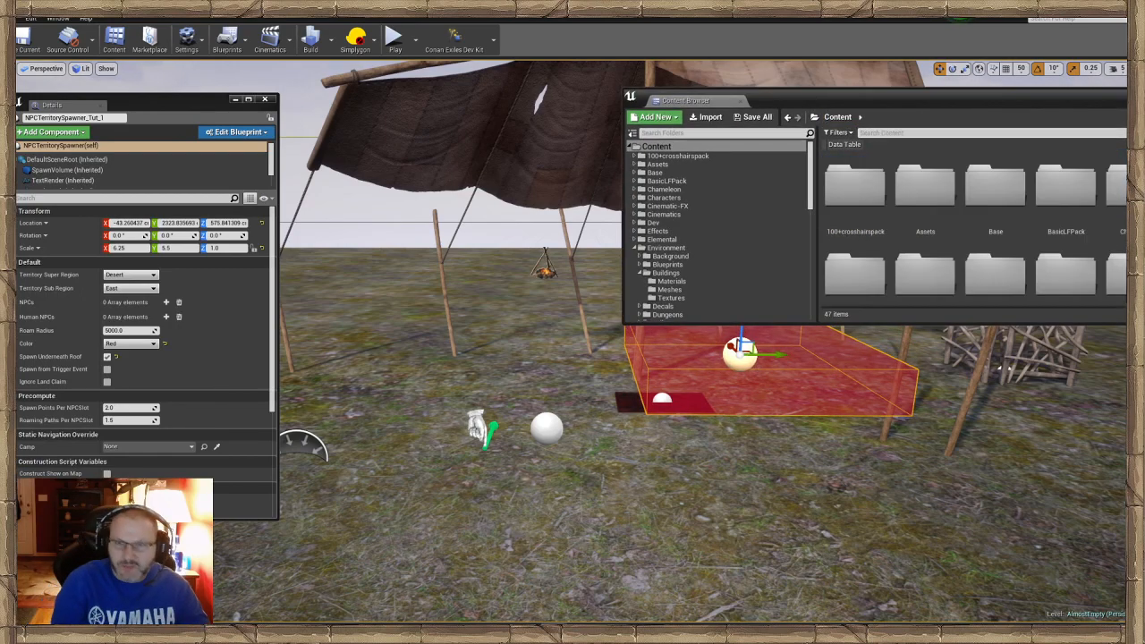
{"action": "type", "text": "ca"}
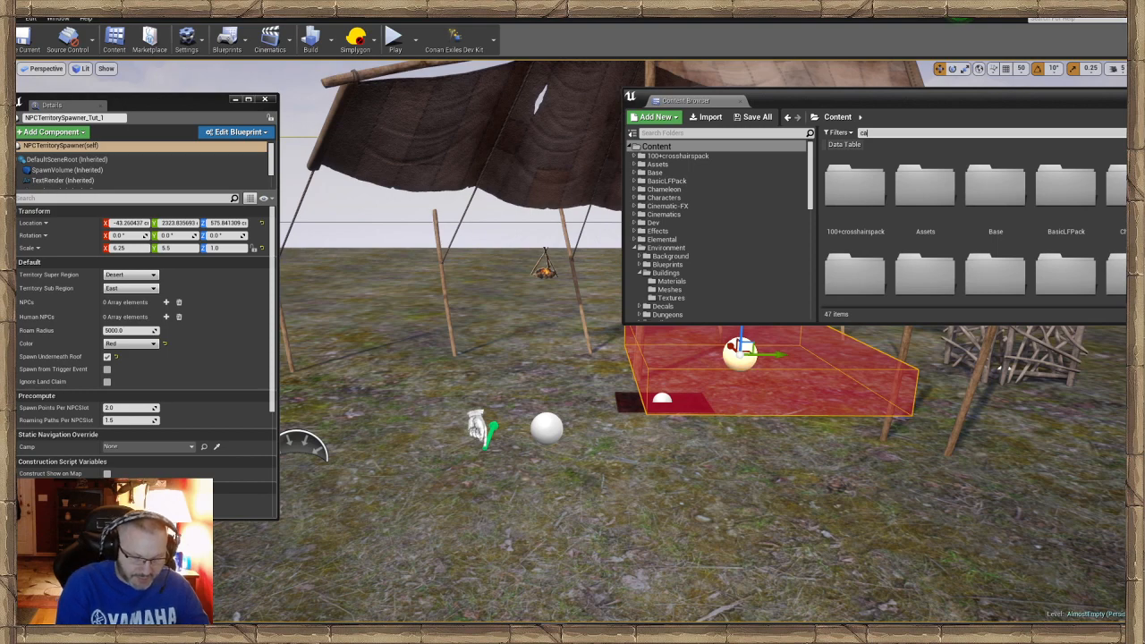
{"action": "type", "text": "mpblu"}
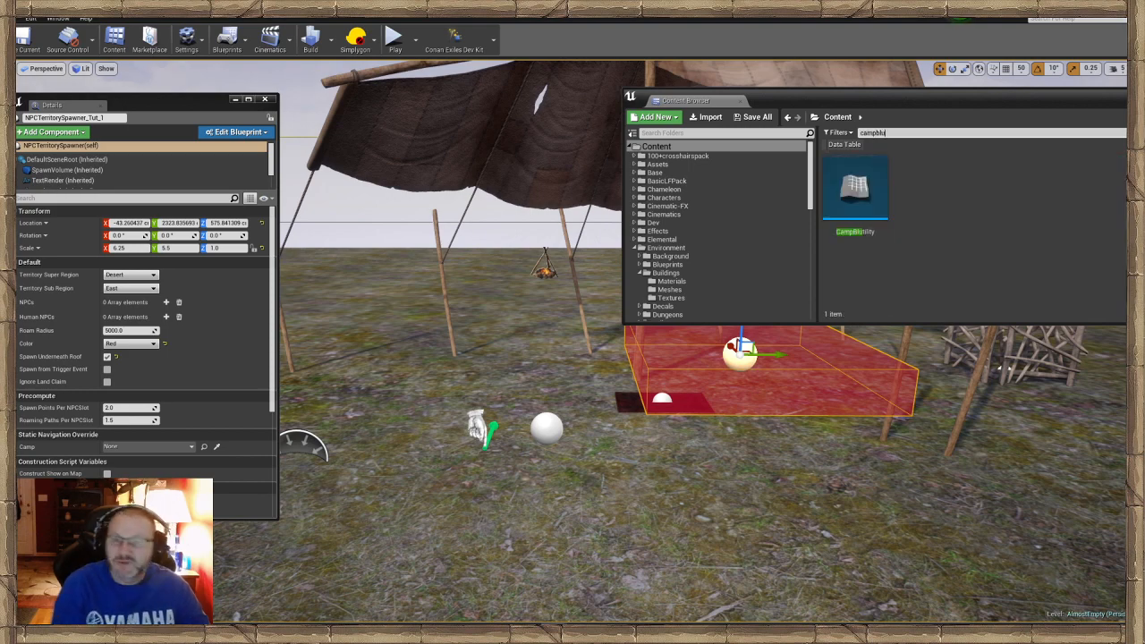
{"action": "left_click_drag", "start_coordinate": [848, 100], "coordinate": [911, 87]}
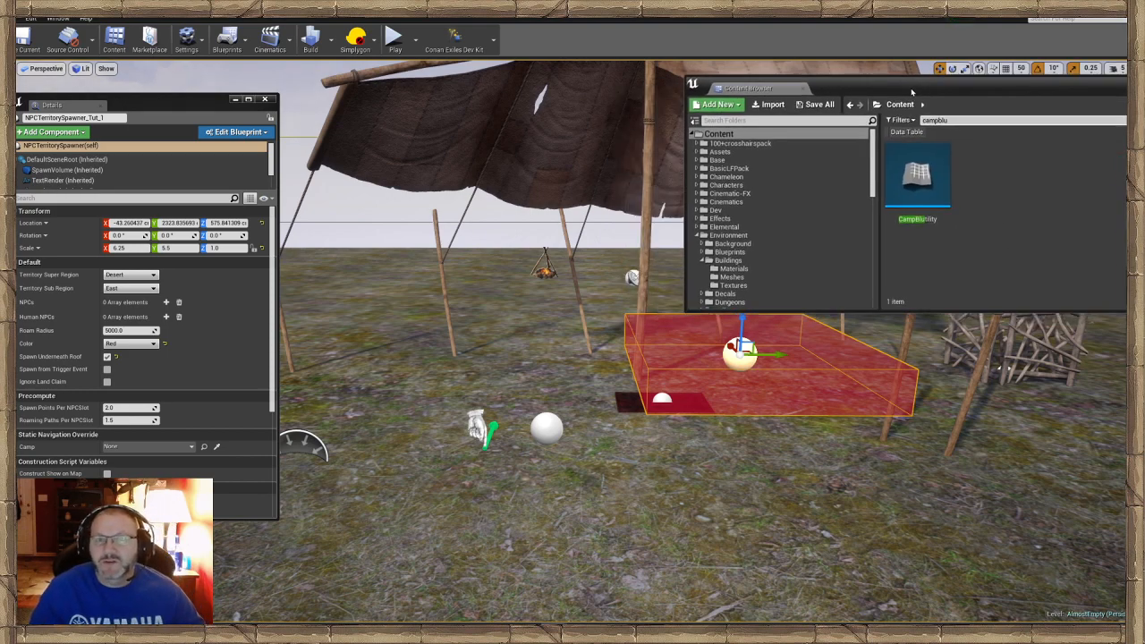
Select the manual spawn point, camp owner and territory spawner together and open CampBlutility in a narrower window clear of the camp.
{"action": "mouse_move", "coordinate": [523, 215]}
{"action": "right_mouse_down"}
{"action": "mouse_move", "coordinate": [522, 199]}
{"action": "mouse_move", "coordinate": [501, 199]}
{"action": "mouse_move", "coordinate": [517, 200]}
{"action": "right_mouse_up"}
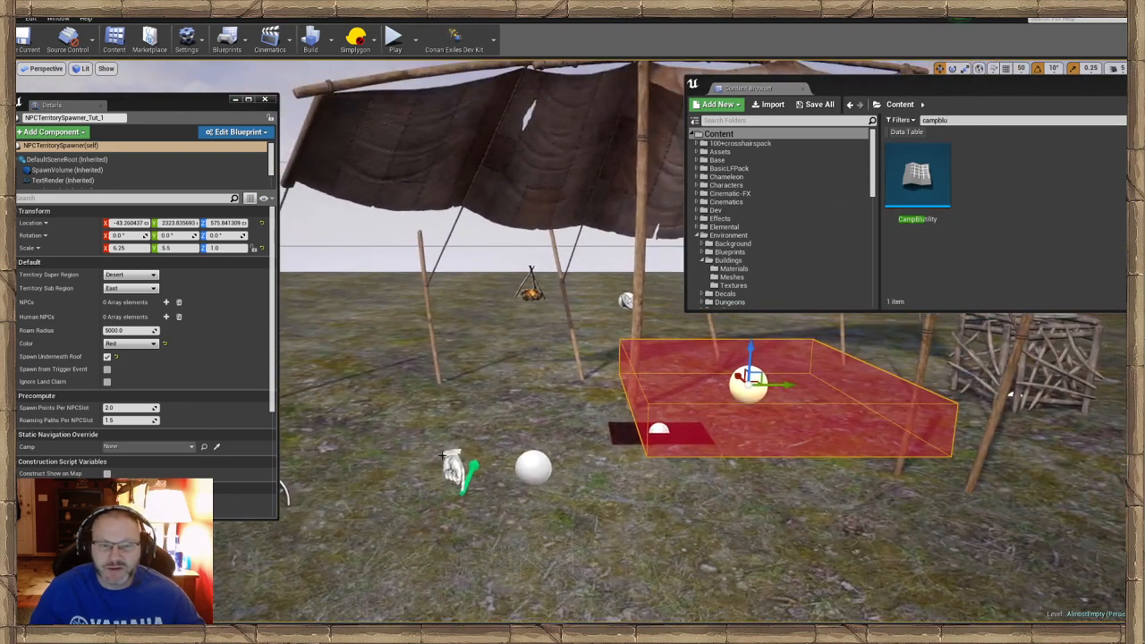
{"action": "left_click", "coordinate": [527, 461]}
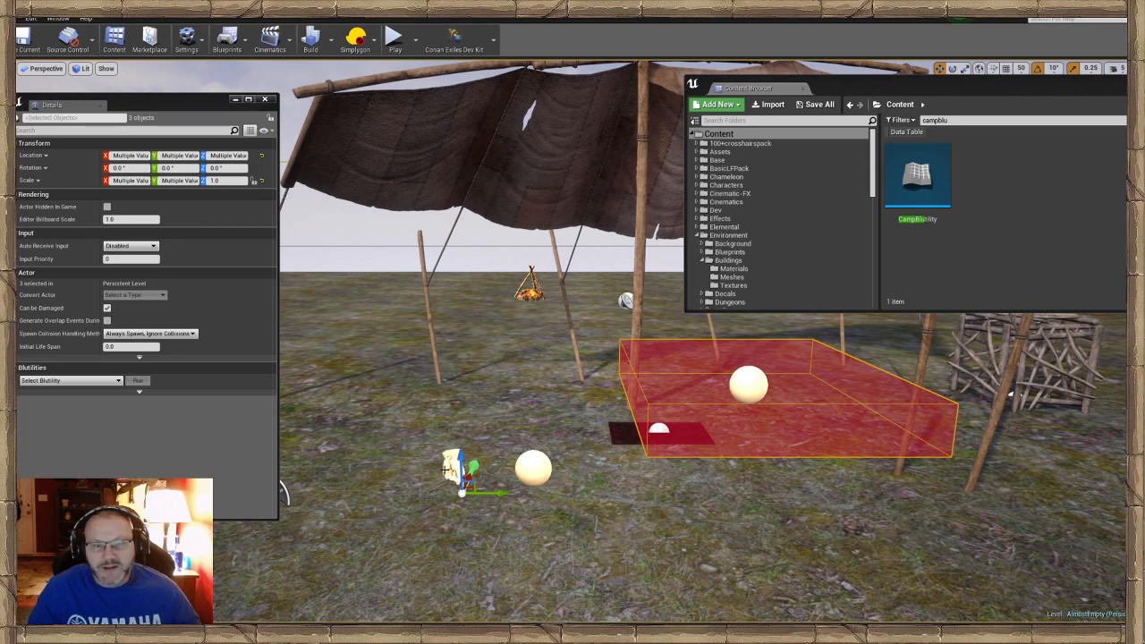
{"action": "left_click", "coordinate": [935, 190]}
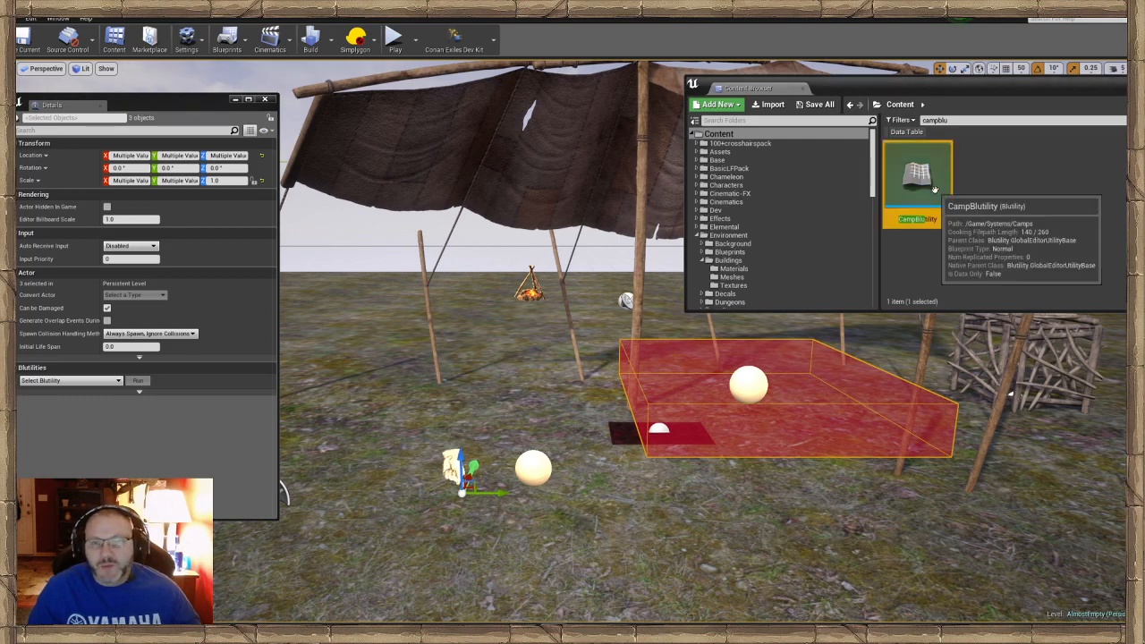
{"action": "double_click", "coordinate": [935, 190]}
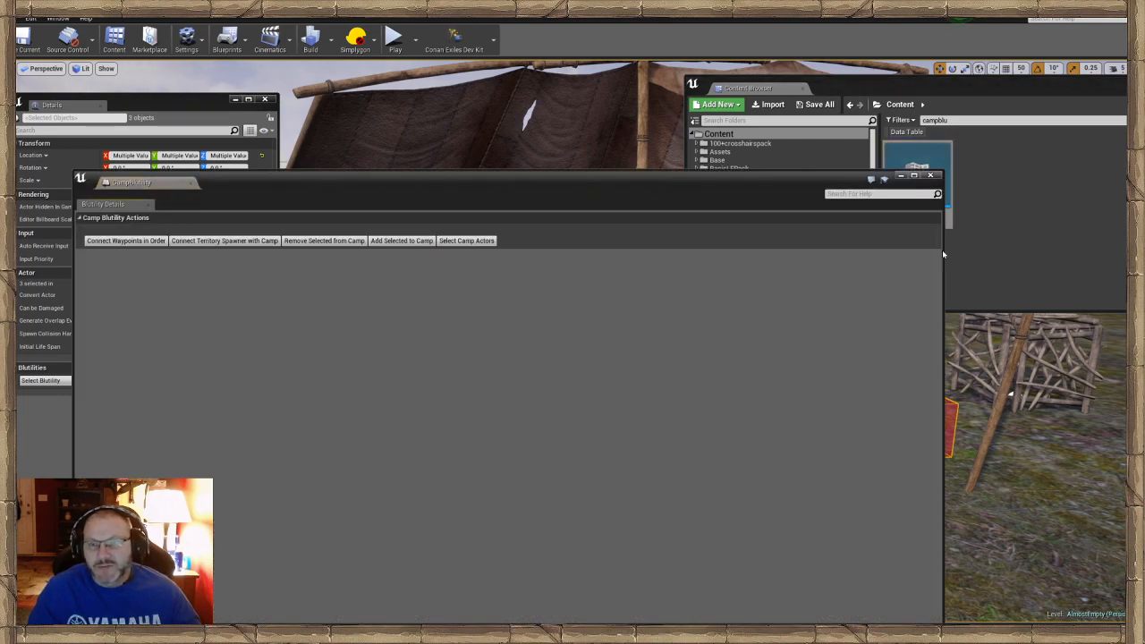
{"action": "left_click_drag", "start_coordinate": [943, 254], "coordinate": [524, 235]}
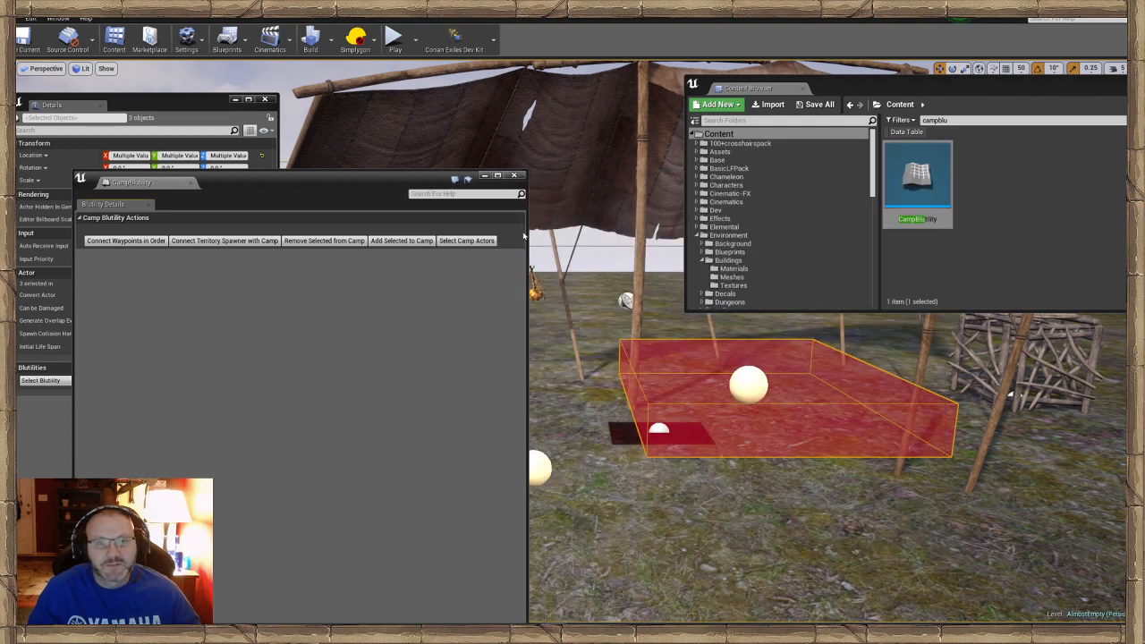
{"action": "left_click_drag", "start_coordinate": [434, 180], "coordinate": [383, 109]}
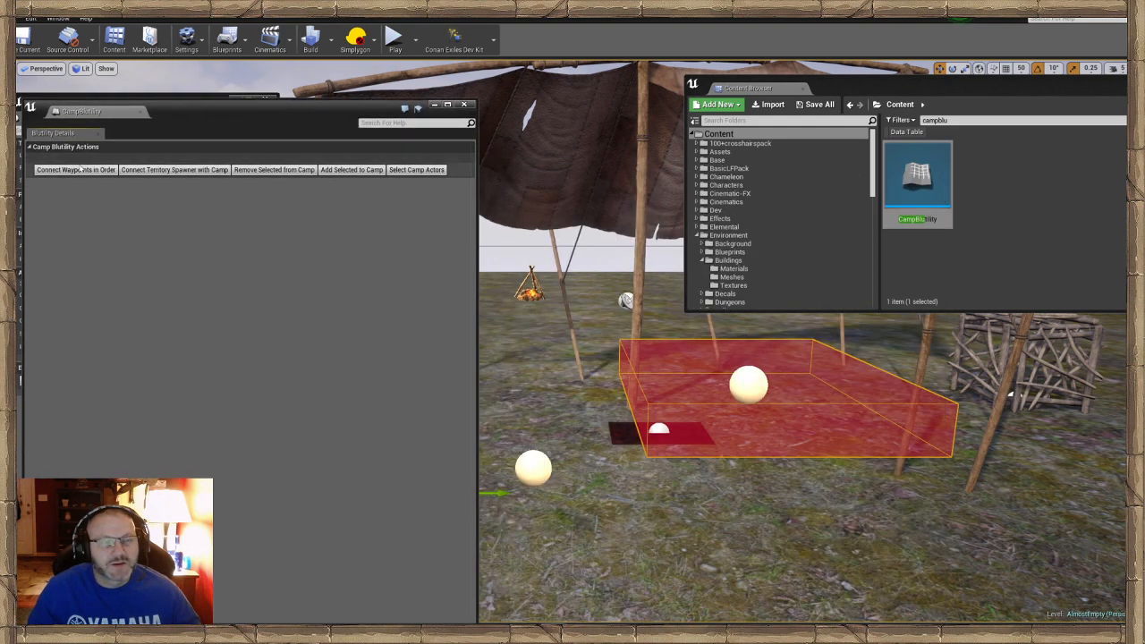
{"action": "left_click_drag", "start_coordinate": [165, 111], "coordinate": [188, 306]}
{"action": "left_click", "coordinate": [267, 313]}
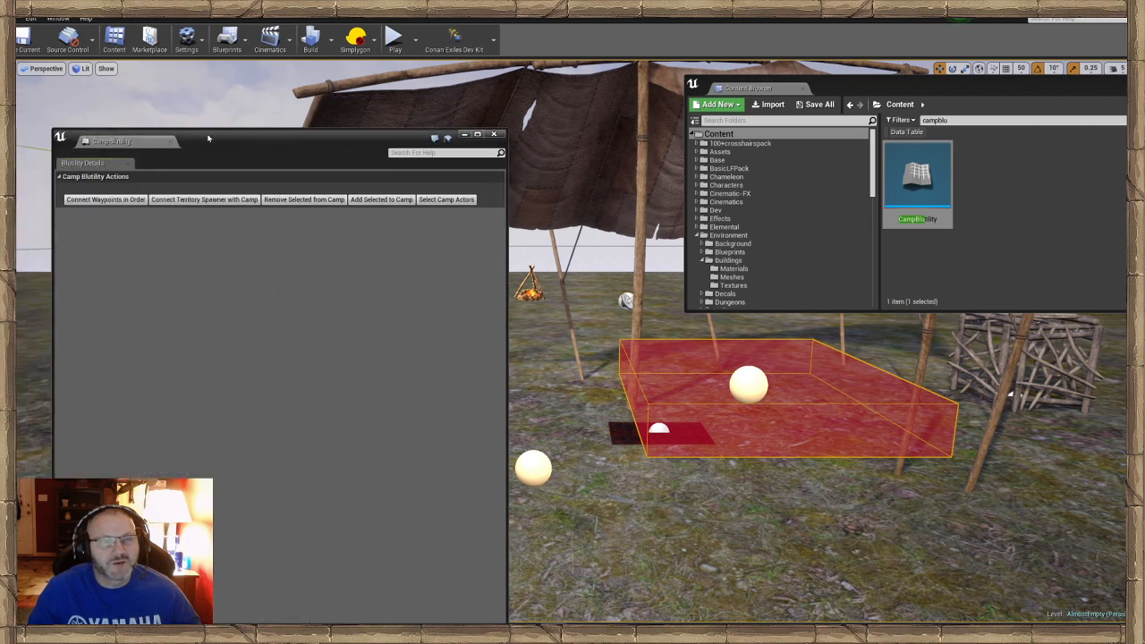
{"action": "left_click_drag", "start_coordinate": [180, 121], "coordinate": [158, 125]}
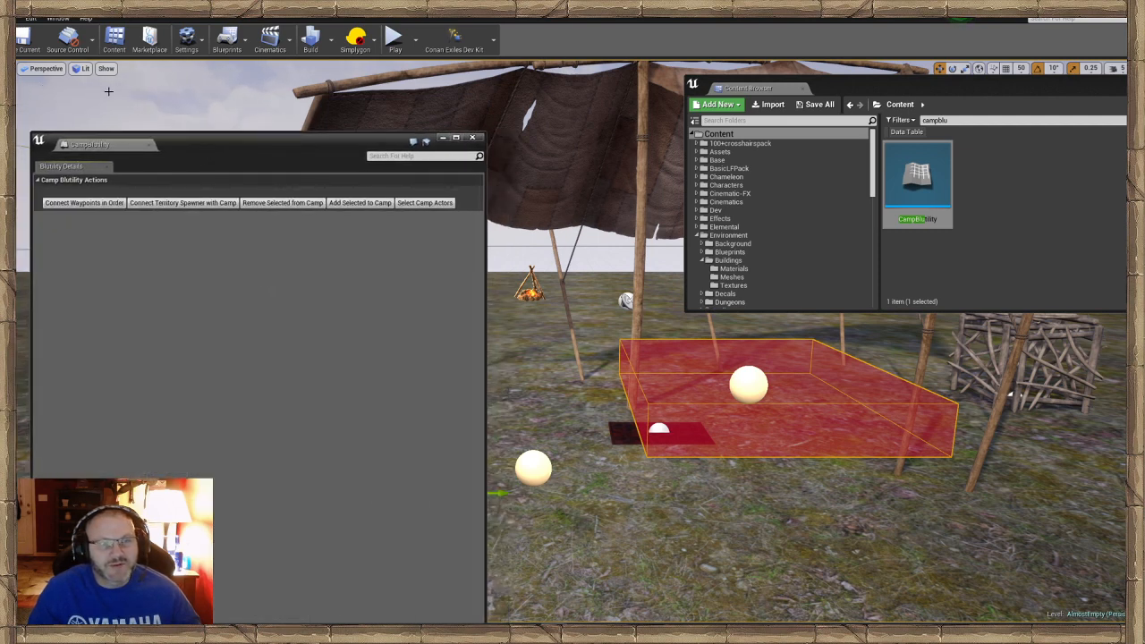
Run Connect Waypoints in Order and Connect Territory Spawner with Camp on the selected actors, and minimize the CampBlutility window.
{"action": "left_click", "coordinate": [85, 203]}
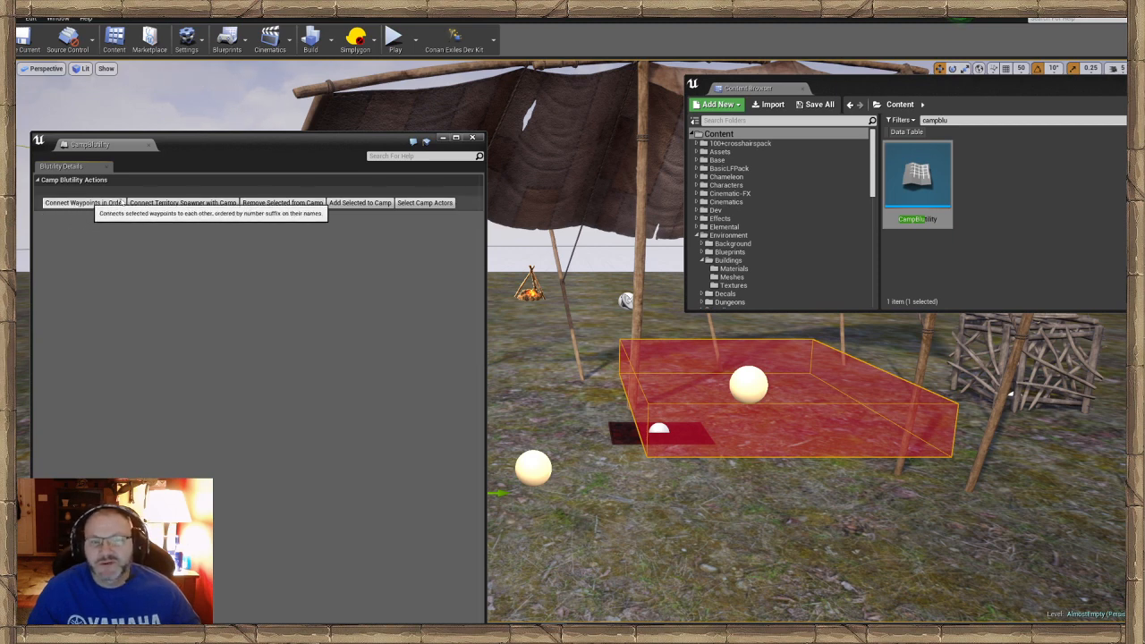
{"action": "left_click", "coordinate": [186, 204]}
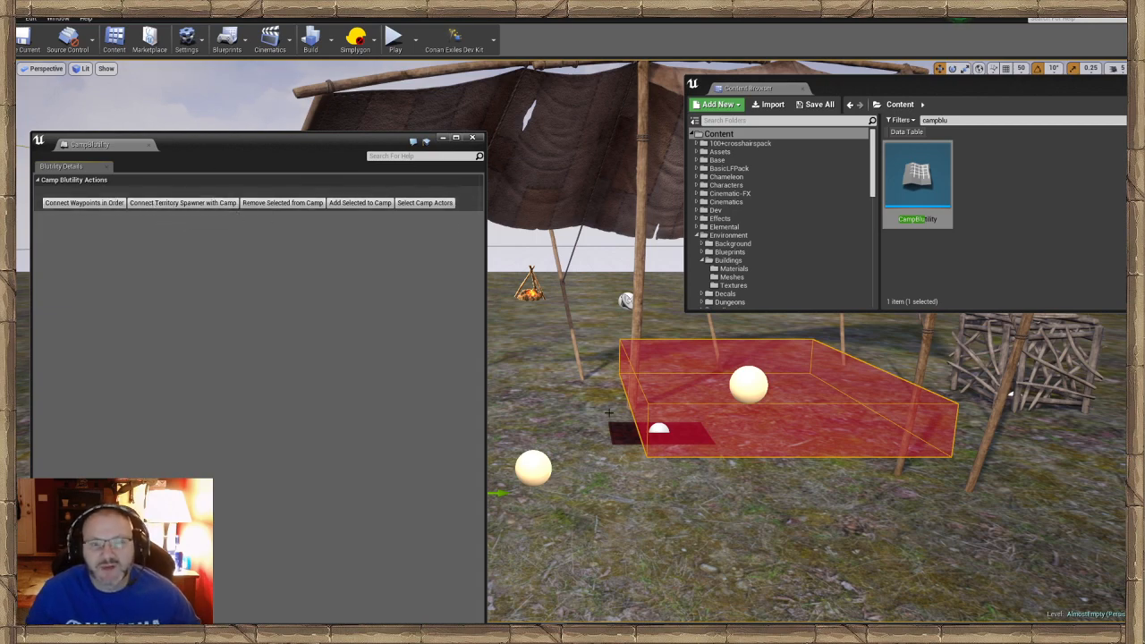
{"action": "left_click", "coordinate": [442, 140]}
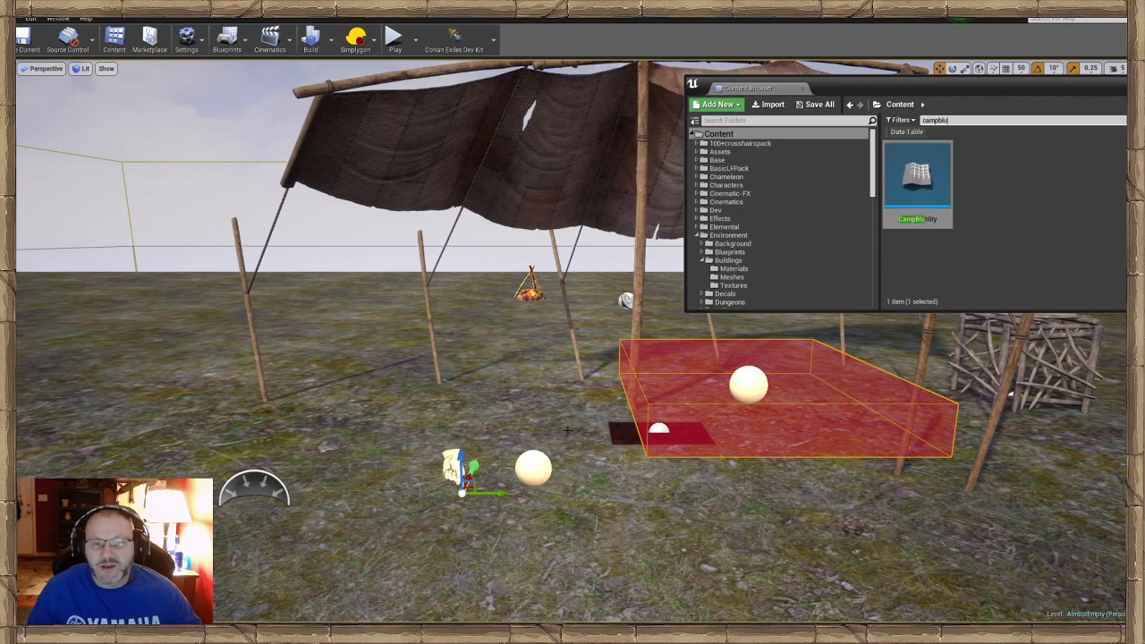
Select only the manual spawn point and open its details in an enlarged window beside the camp.
{"action": "mouse_move", "coordinate": [484, 460]}
{"action": "right_mouse_down"}
{"action": "mouse_move", "coordinate": [481, 489]}
{"action": "mouse_move", "coordinate": [488, 478]}
{"action": "right_mouse_up"}
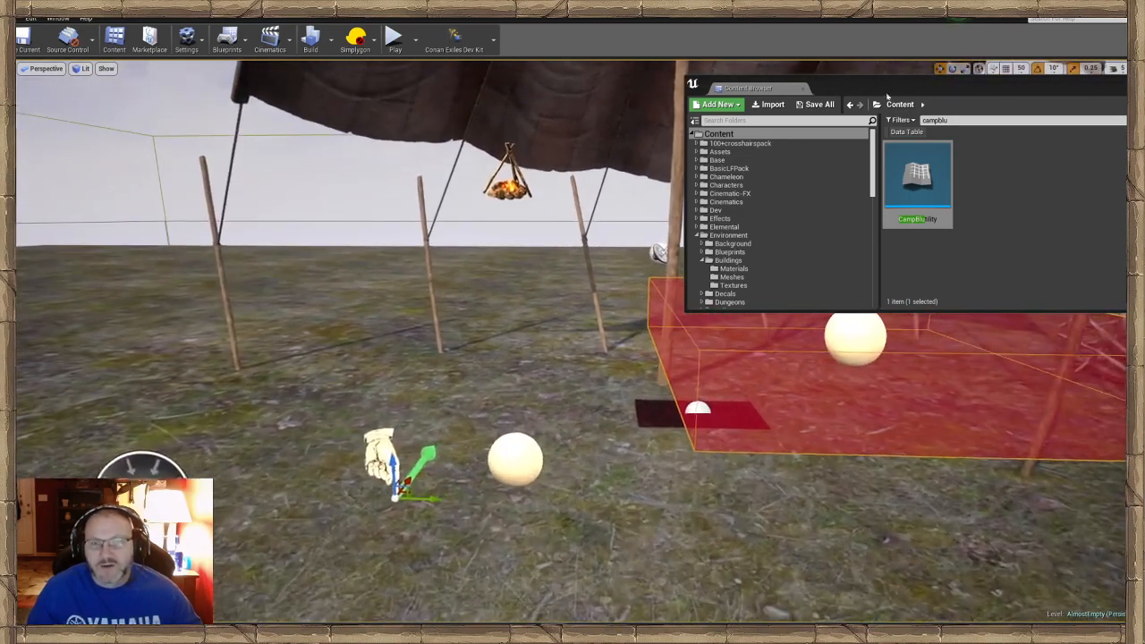
{"action": "left_click_drag", "start_coordinate": [887, 96], "coordinate": [1075, 97]}
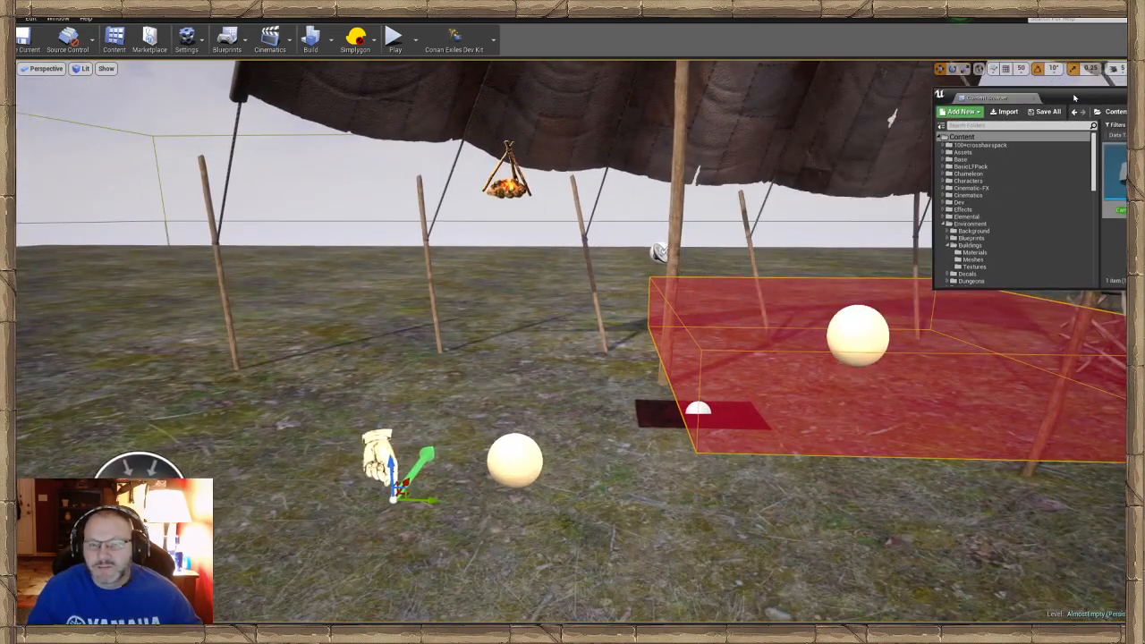
{"action": "right_click_drag", "start_coordinate": [438, 399], "coordinate": [397, 410]}
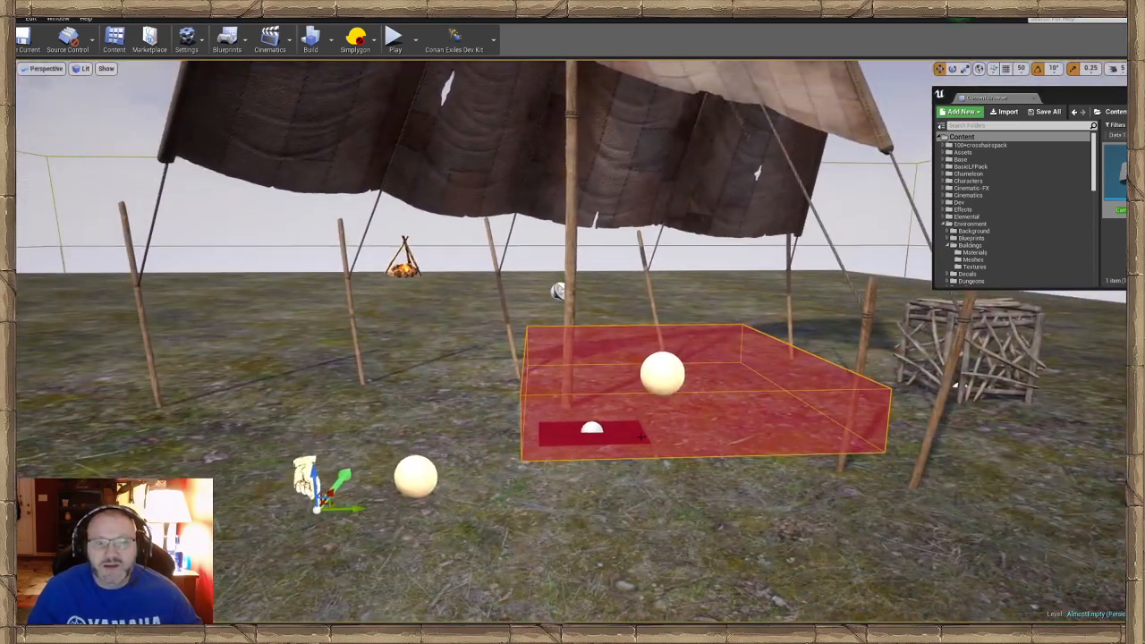
{"action": "right_click_drag", "start_coordinate": [614, 437], "coordinate": [599, 450]}
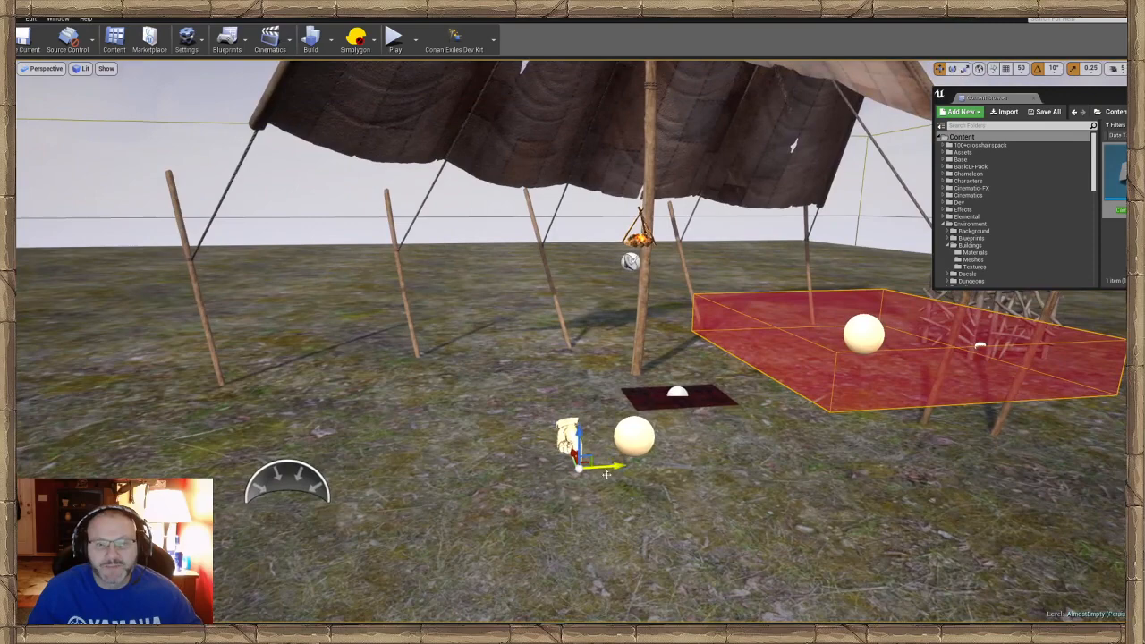
{"action": "left_click", "coordinate": [568, 435]}
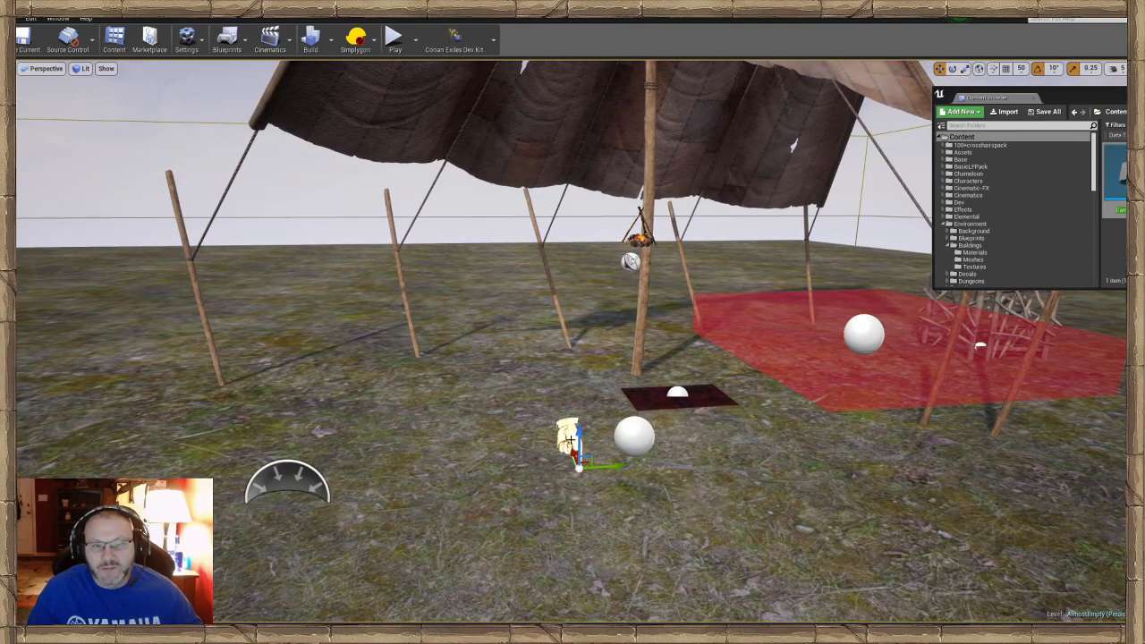
{"action": "left_click", "coordinate": [58, 18]}
{"action": "mouse_move", "coordinate": [129, 40]}
{"action": "left_click", "coordinate": [170, 38]}
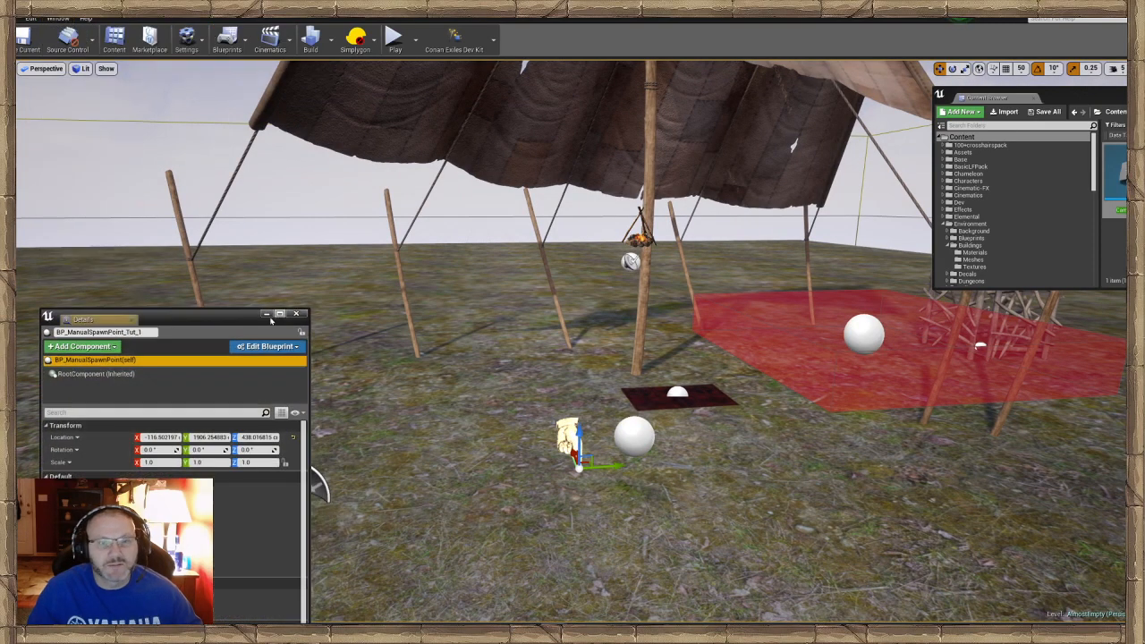
{"action": "left_click_drag", "start_coordinate": [226, 313], "coordinate": [262, 133]}
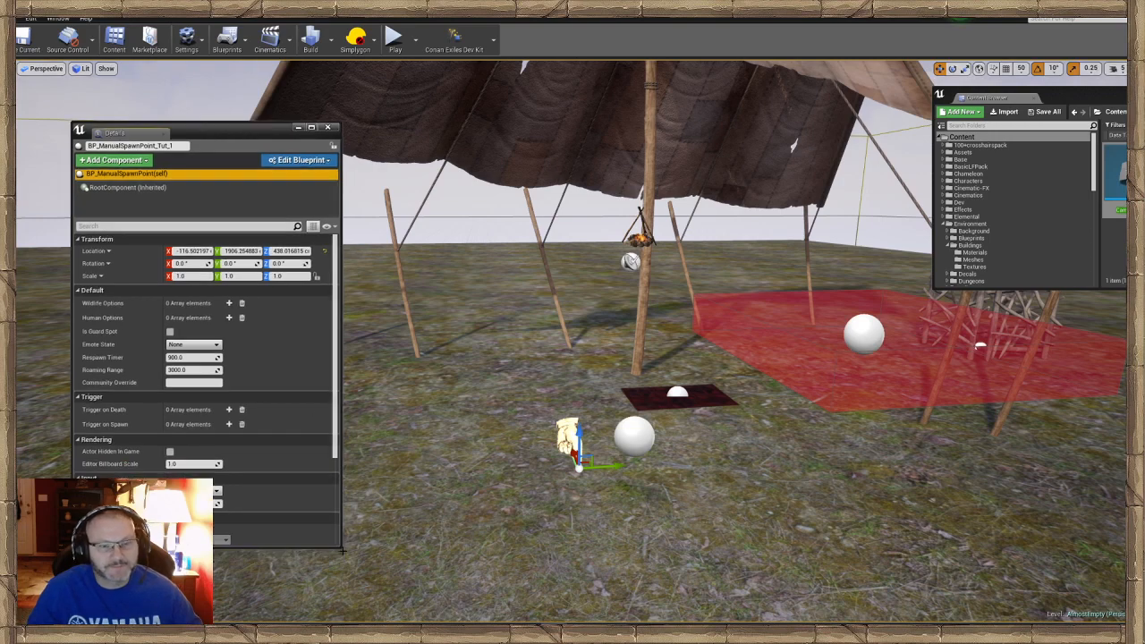
{"action": "left_click_drag", "start_coordinate": [340, 547], "coordinate": [387, 592]}
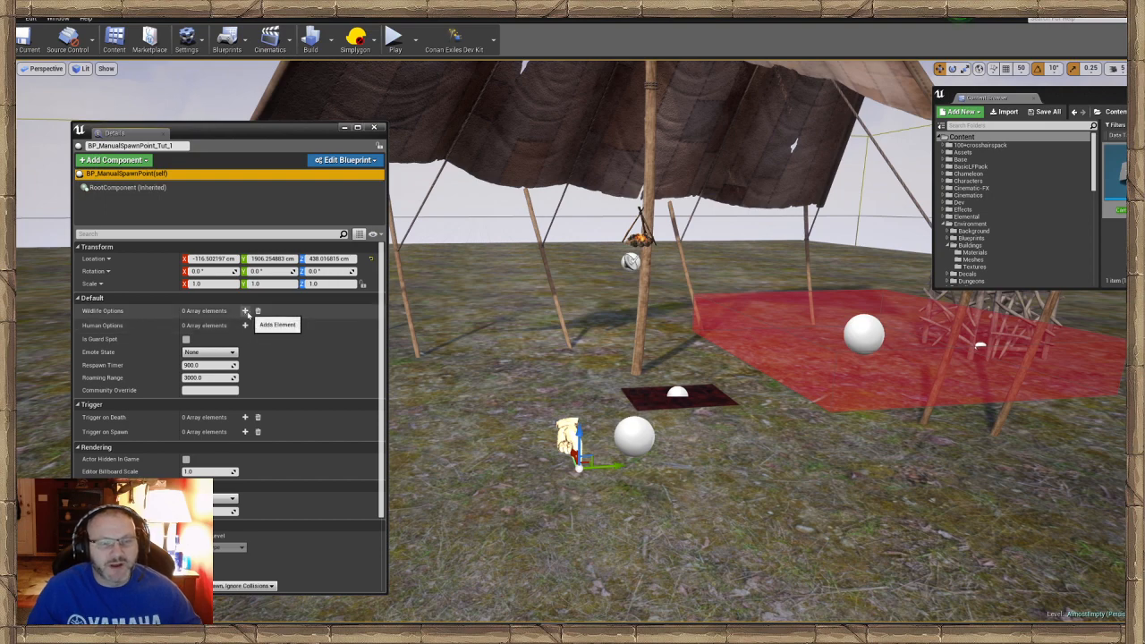
Add one Human Options element to the manual spawn point, expand it, and choose Human-Exile as its NPCType.
{"action": "right_click_drag", "start_coordinate": [568, 331], "coordinate": [548, 330]}
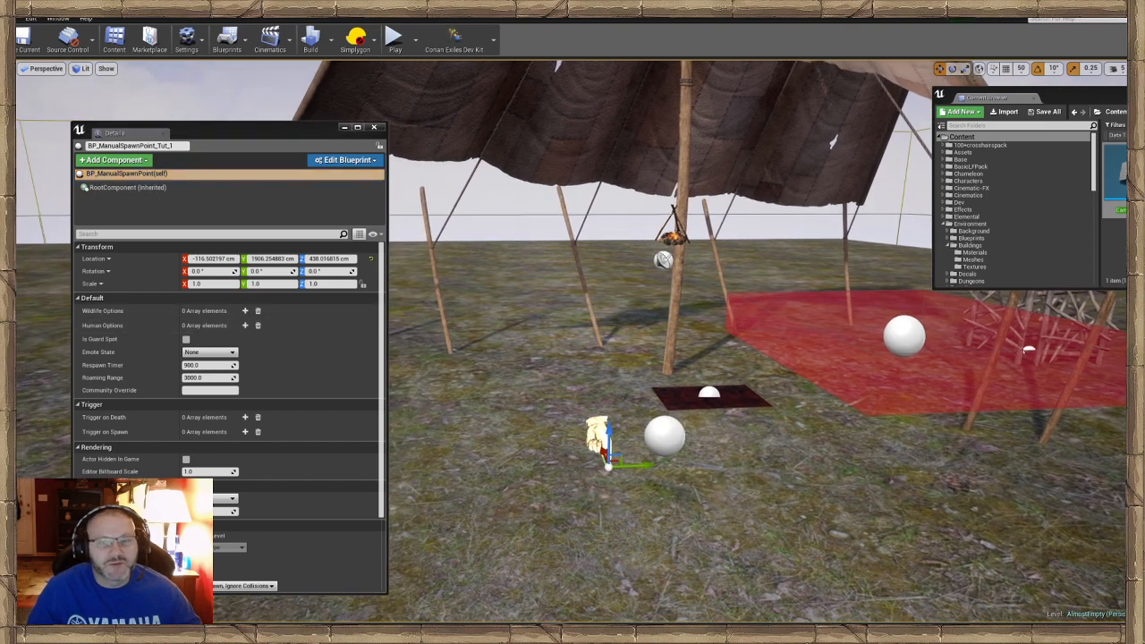
{"action": "left_click", "coordinate": [245, 325]}
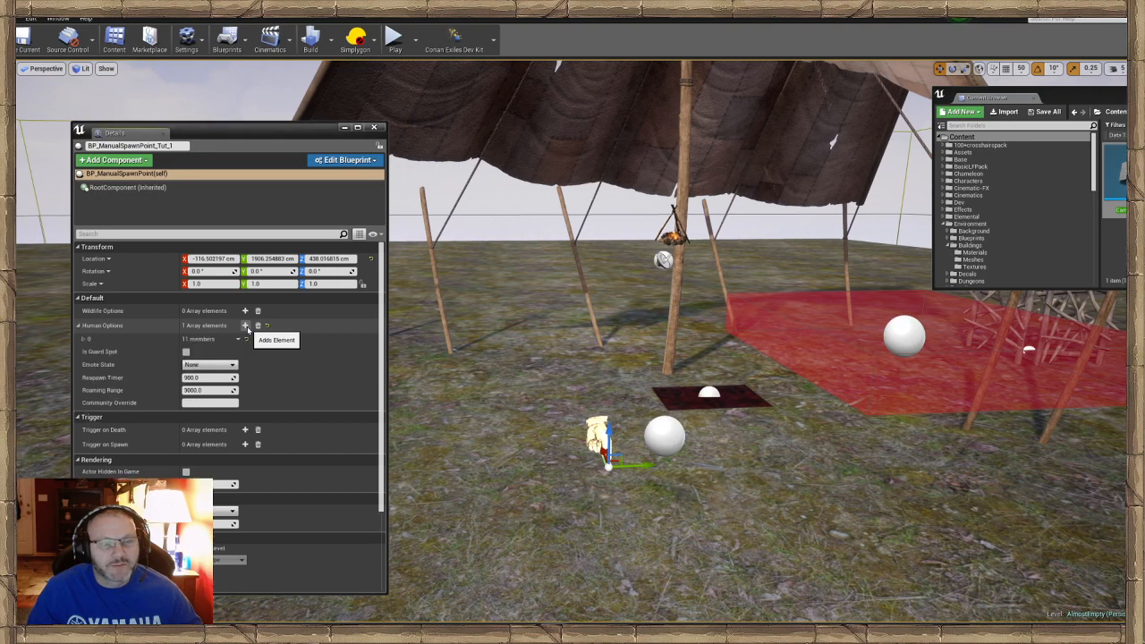
{"action": "left_click", "coordinate": [85, 340]}
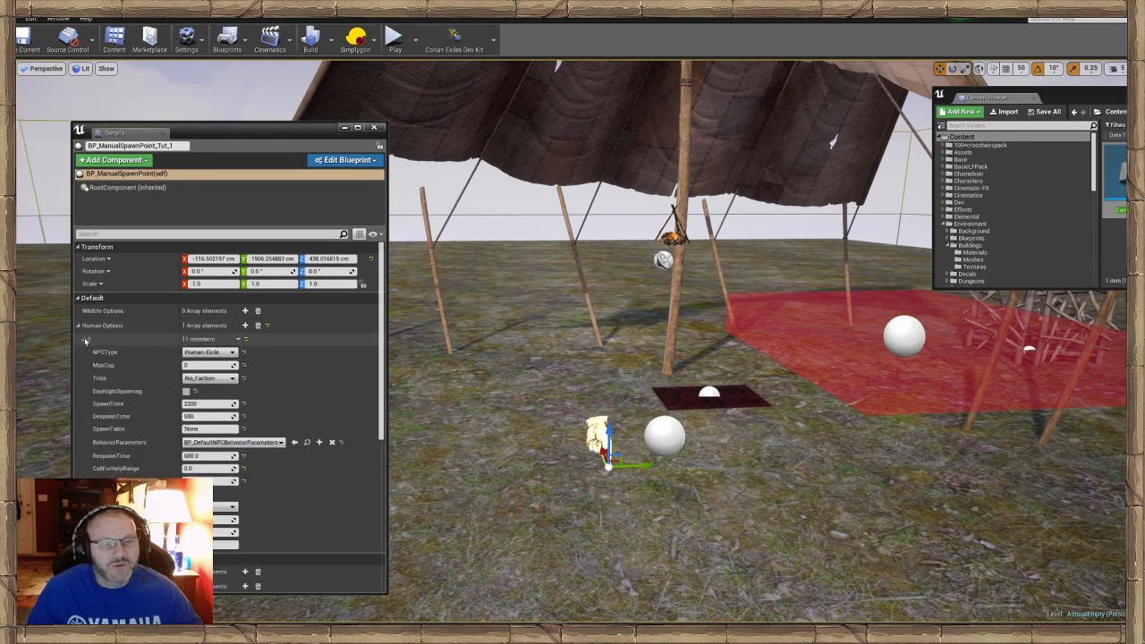
{"action": "left_click", "coordinate": [209, 351]}
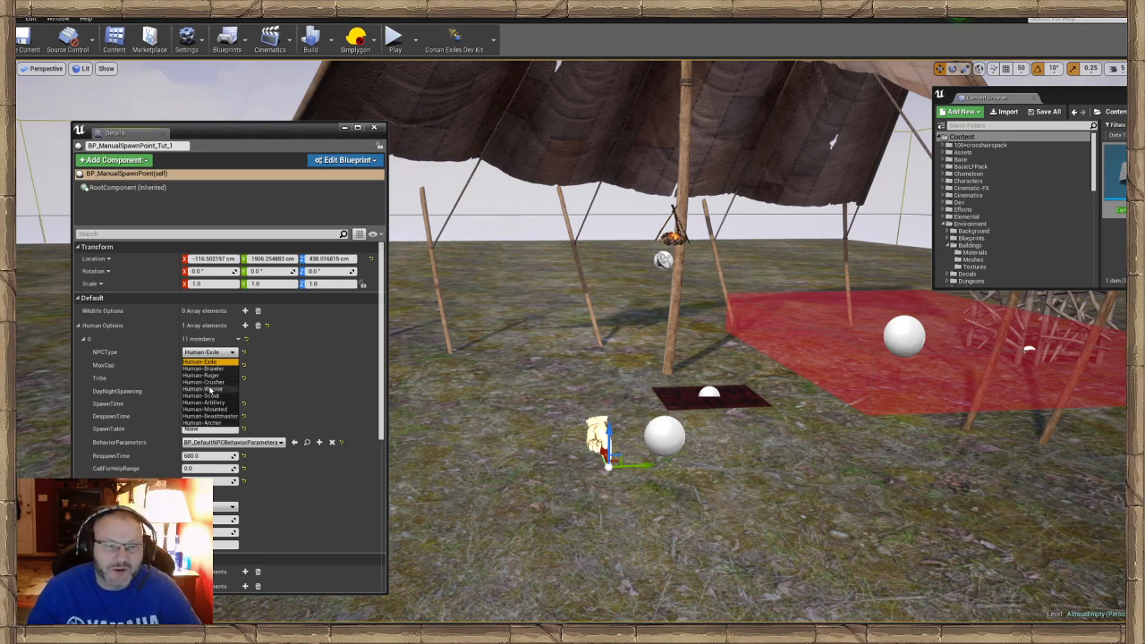
{"action": "left_click", "coordinate": [232, 361]}
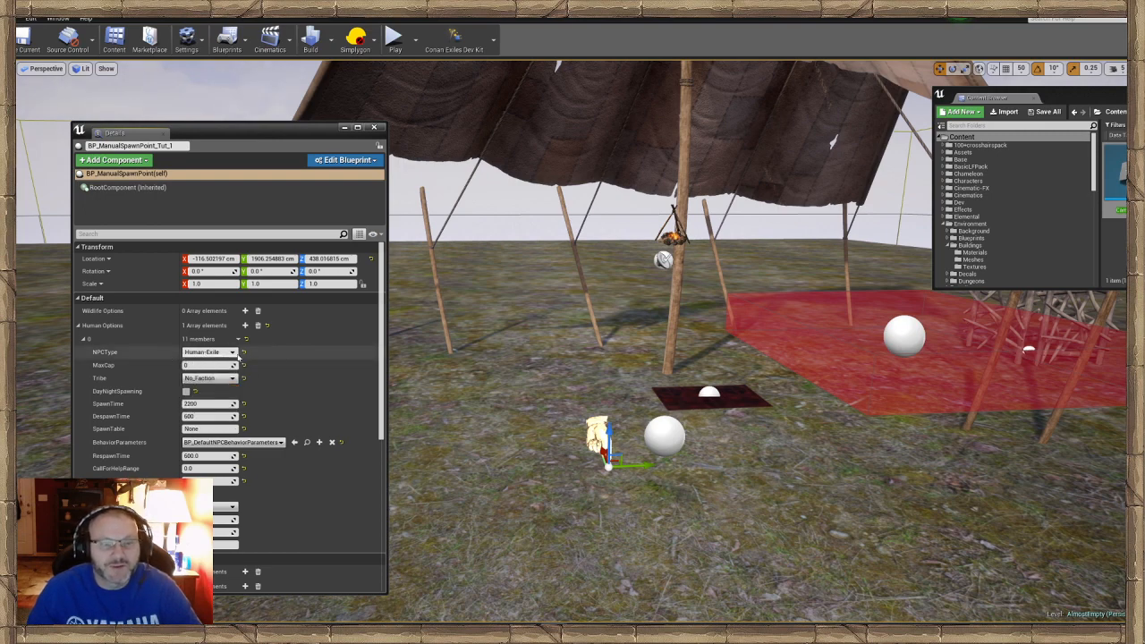
{"action": "left_click", "coordinate": [232, 353]}
{"action": "left_click", "coordinate": [221, 354]}
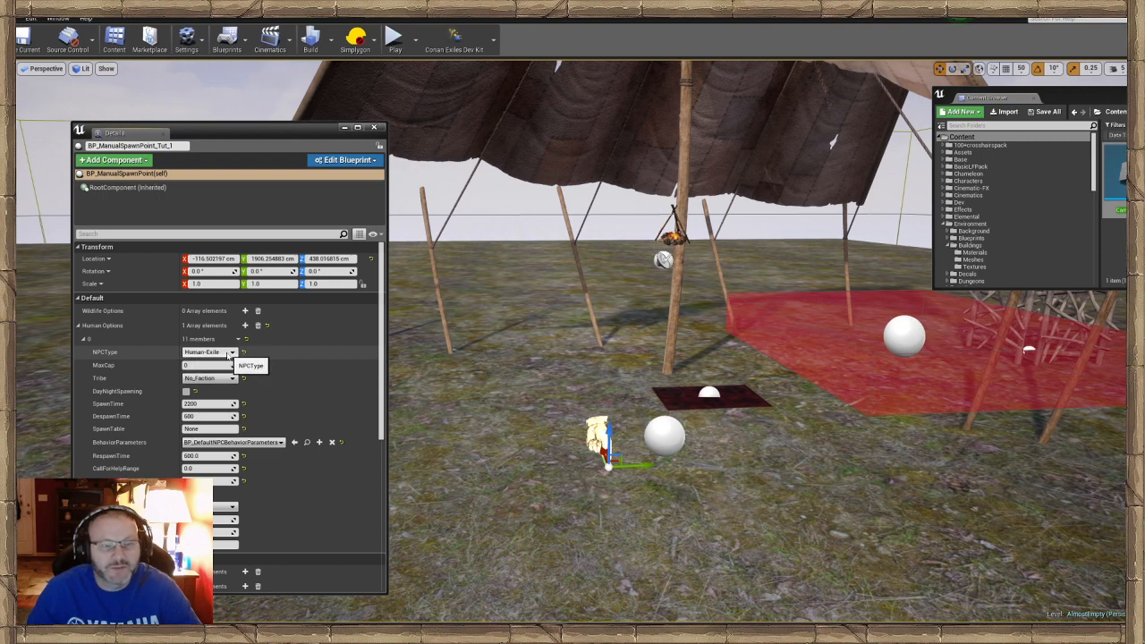
Add a Wildlife Options element, browse its available NPCType choices, and remove the wildlife element again.
{"action": "left_click", "coordinate": [245, 310]}
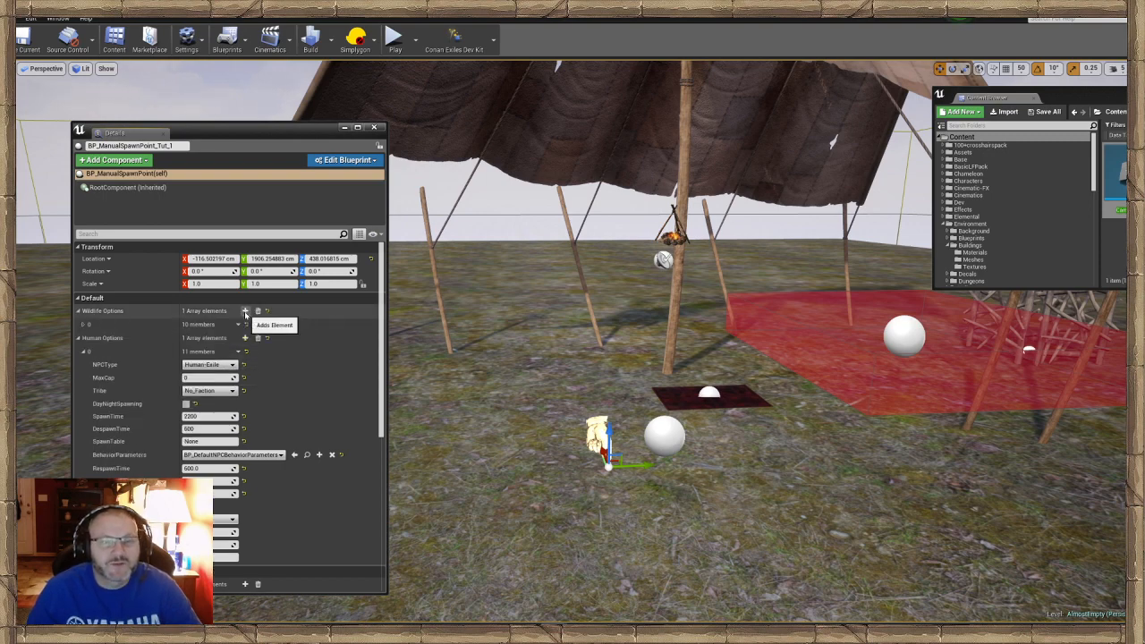
{"action": "left_click", "coordinate": [81, 327]}
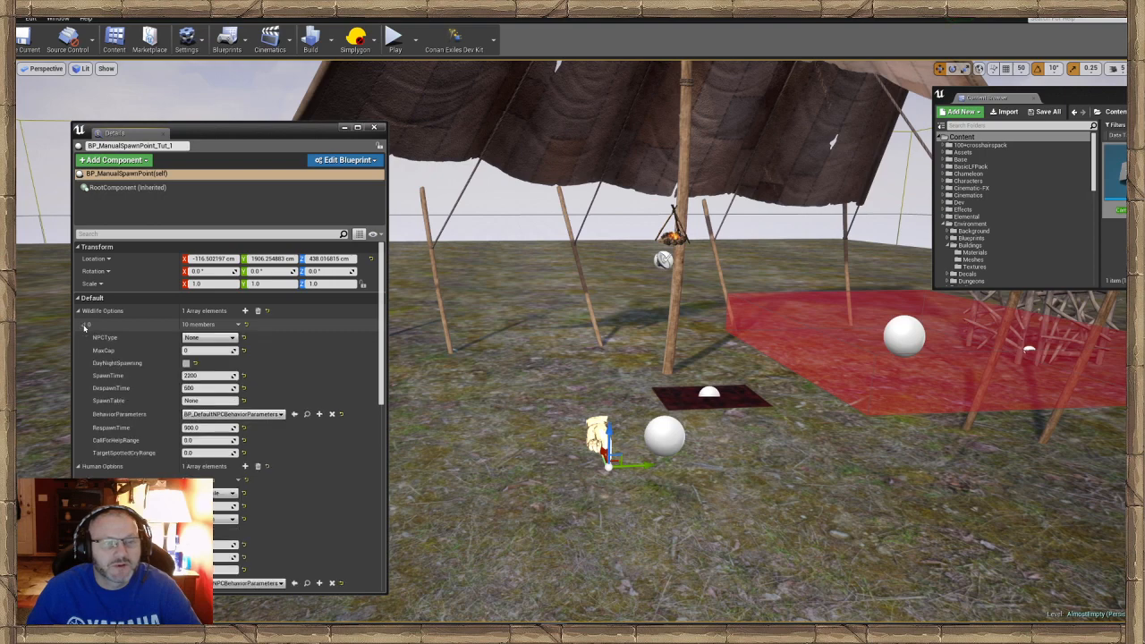
{"action": "left_click", "coordinate": [231, 338]}
{"action": "left_click", "coordinate": [212, 342]}
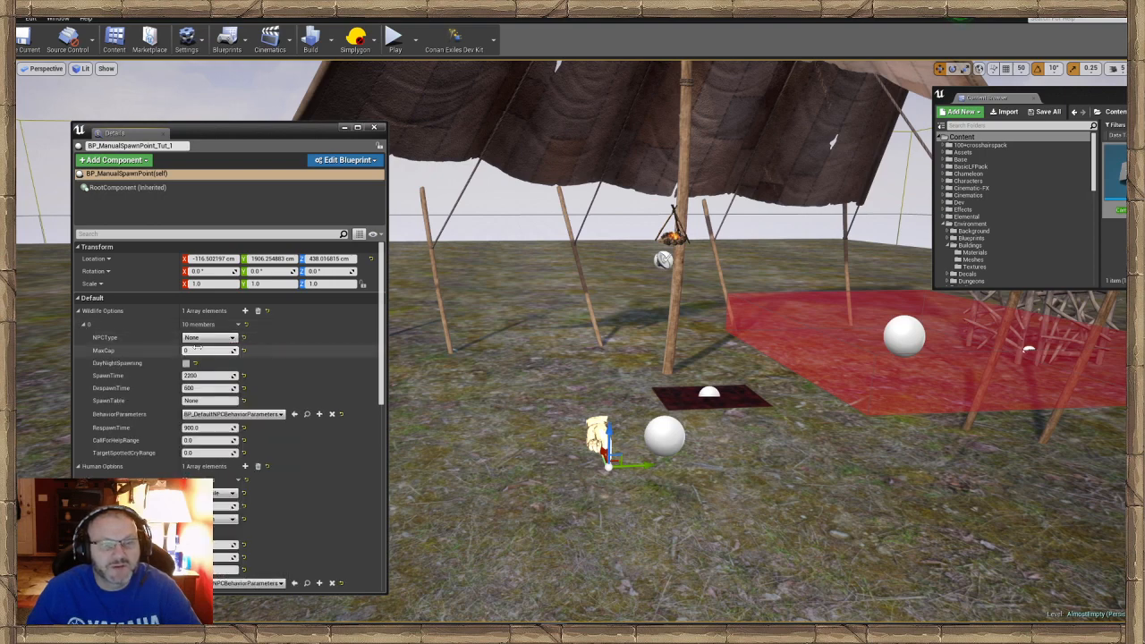
{"action": "left_click", "coordinate": [214, 339]}
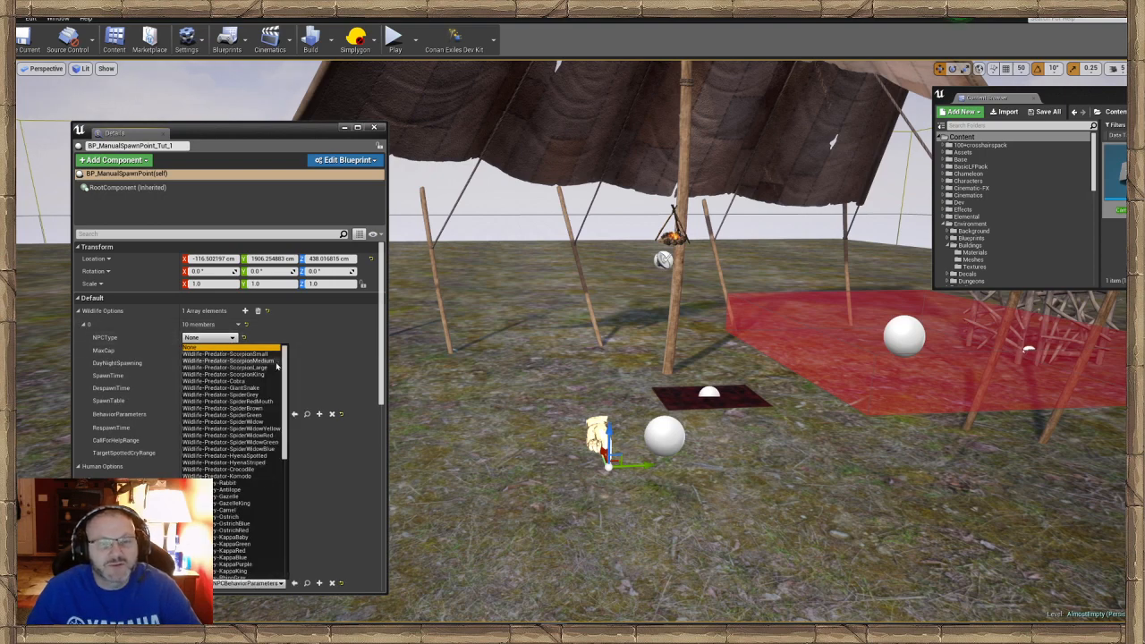
{"action": "scroll", "coordinate": [277, 366], "scroll_direction": "down", "scroll_amount": 10}
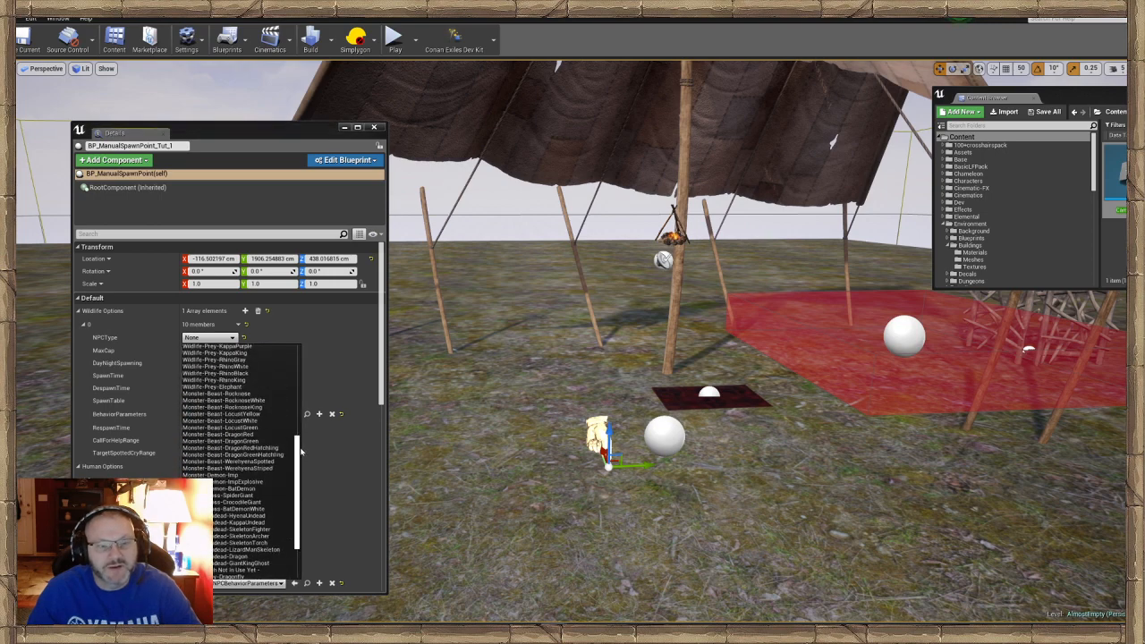
{"action": "left_click", "coordinate": [302, 339]}
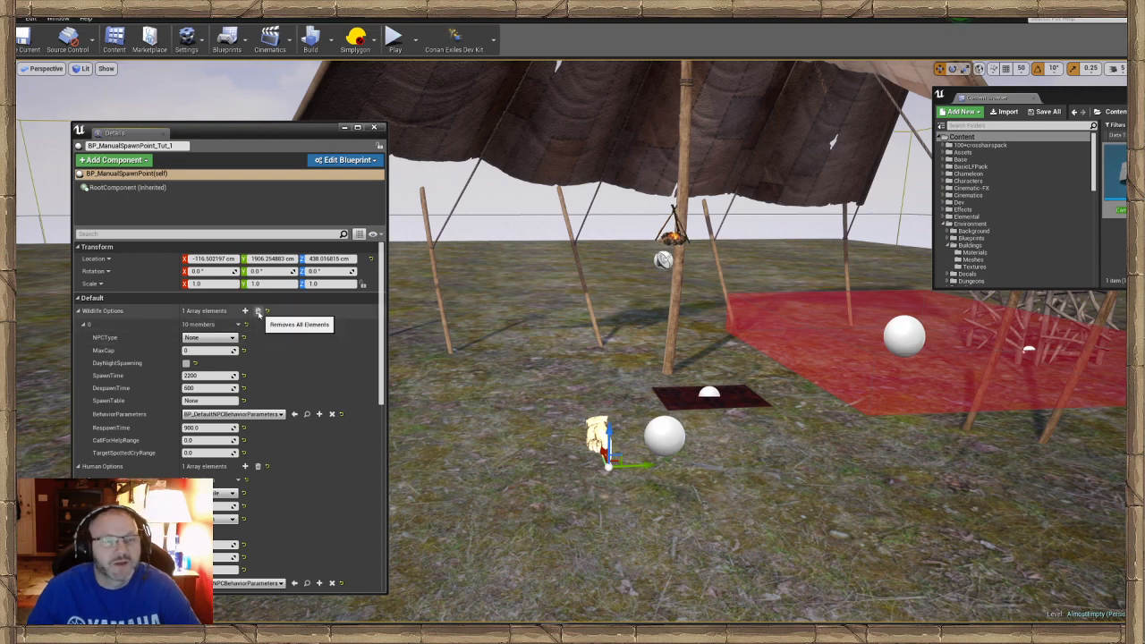
{"action": "left_click", "coordinate": [258, 311]}
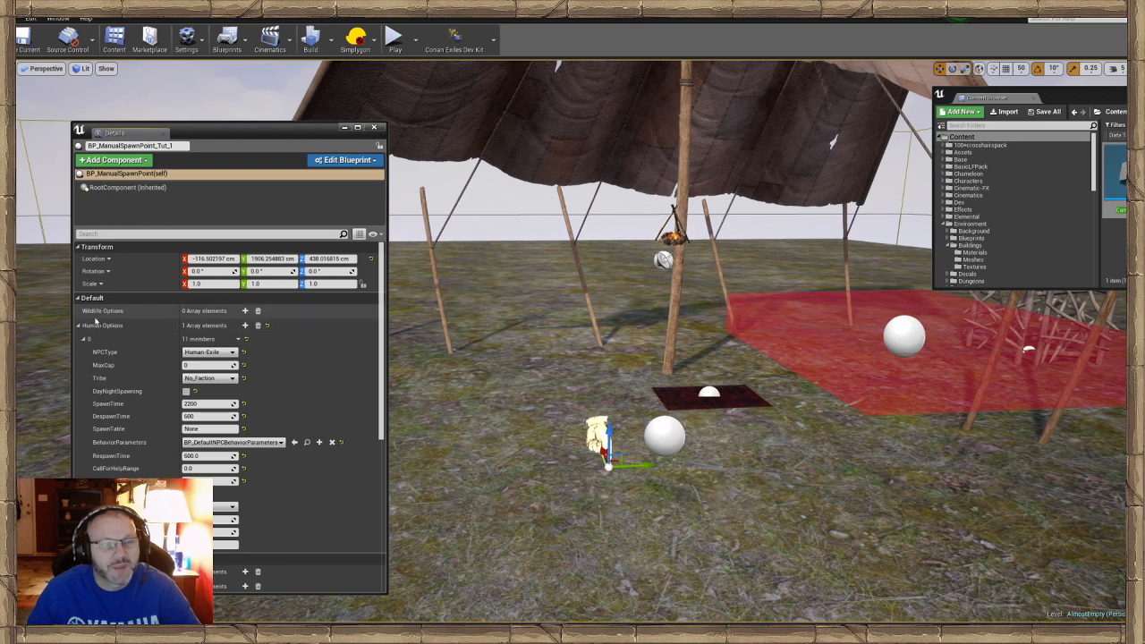
Bring the Content Browser fully into view beside the spawn point's details and search the project content for "weighte", replacing the previous search text.
{"action": "left_click_drag", "start_coordinate": [398, 465], "coordinate": [463, 384]}
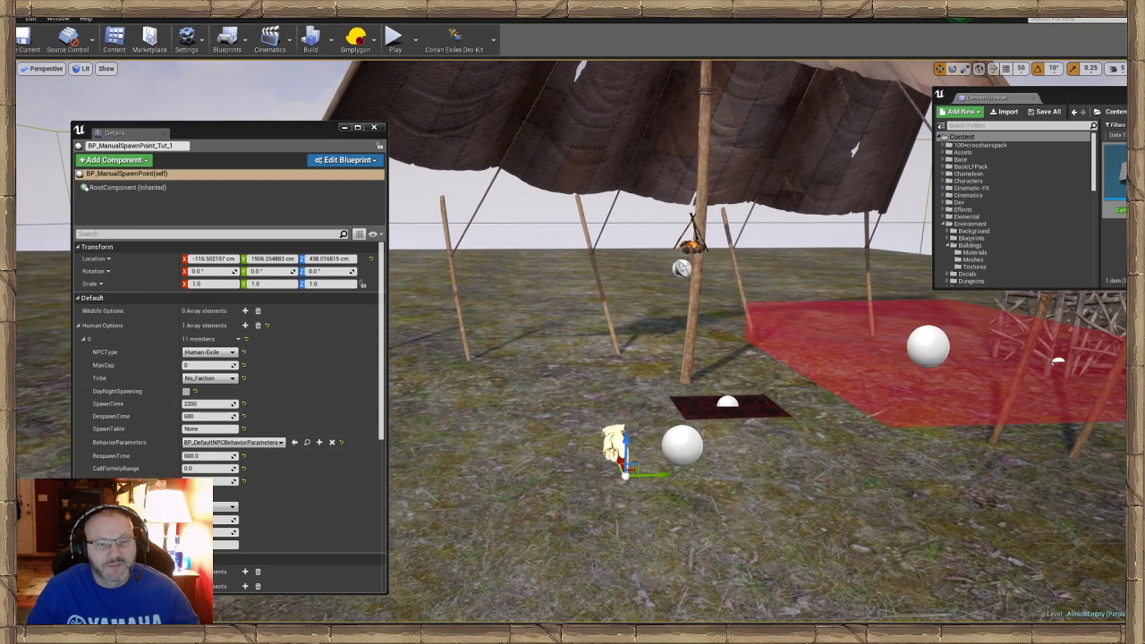
{"action": "right_click_drag", "start_coordinate": [463, 384], "coordinate": [479, 402]}
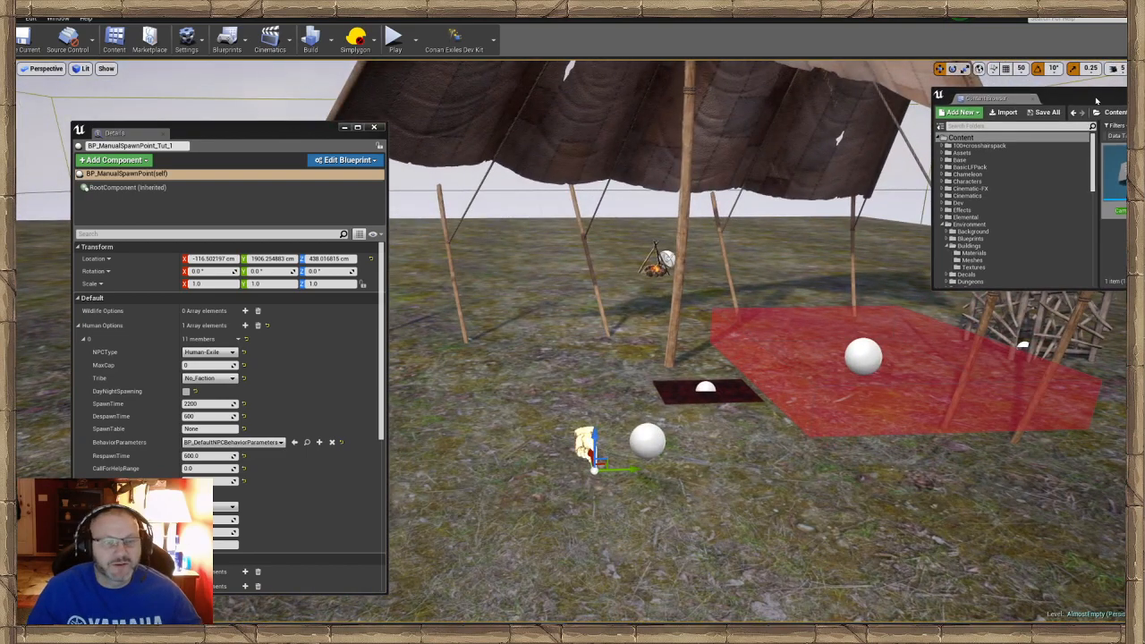
{"action": "left_click_drag", "start_coordinate": [1096, 98], "coordinate": [643, 101]}
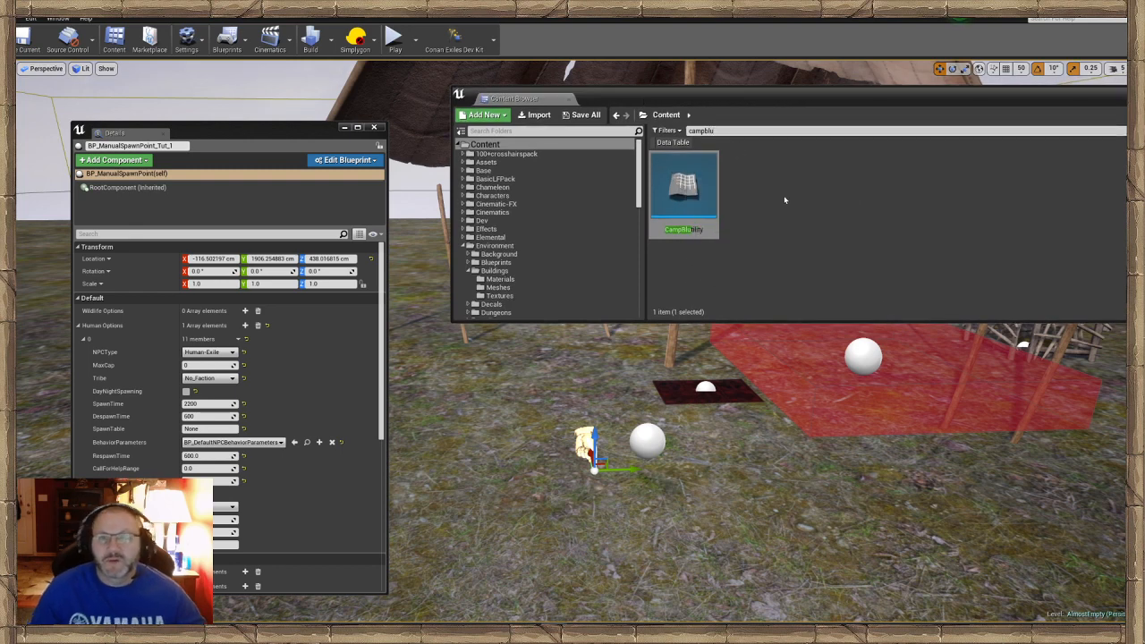
{"action": "key", "text": "BackSpace"}
{"action": "key", "text": "BackSpace"}
{"action": "key", "text": "BackSpace"}
{"action": "key", "text": "BackSpace"}
{"action": "key", "text": "BackSpace"}
{"action": "key", "text": "BackSpace"}
{"action": "key", "text": "BackSpace"}
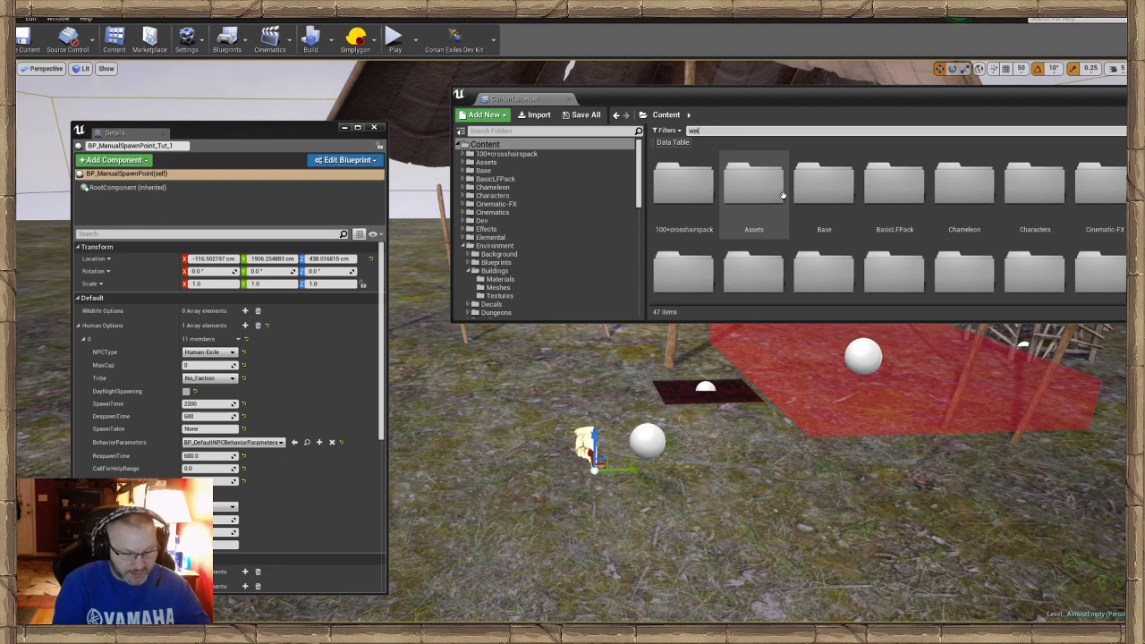
{"action": "type", "text": "weighte"}
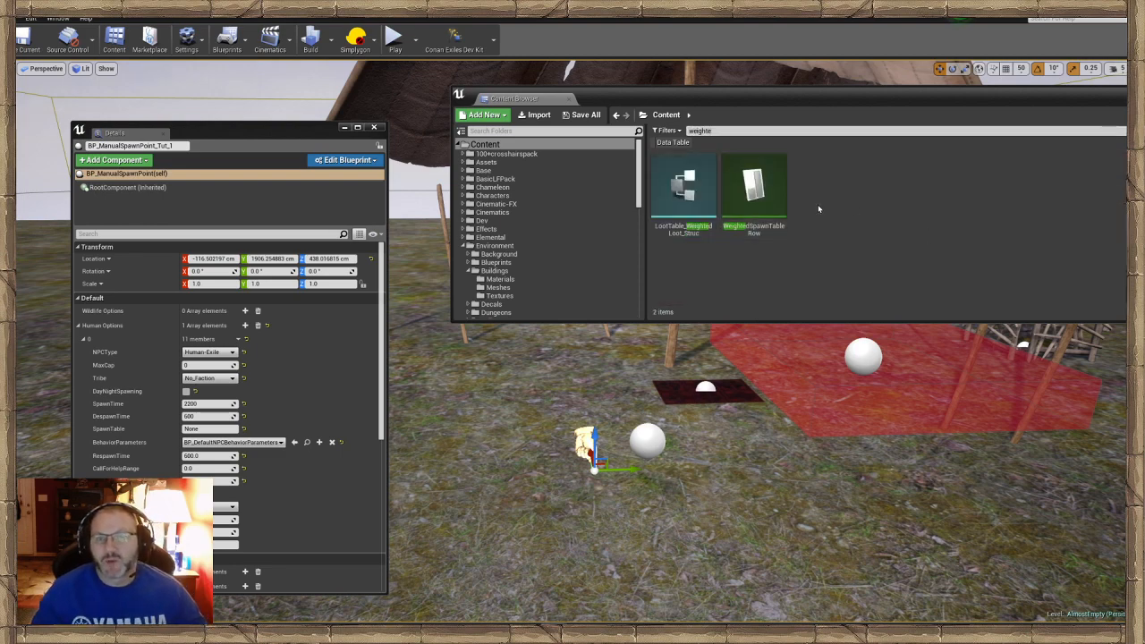
Open the WeightedSpawnTableRow data table, widen its window, and look through the rows down to the end.
{"action": "double_click", "coordinate": [749, 183]}
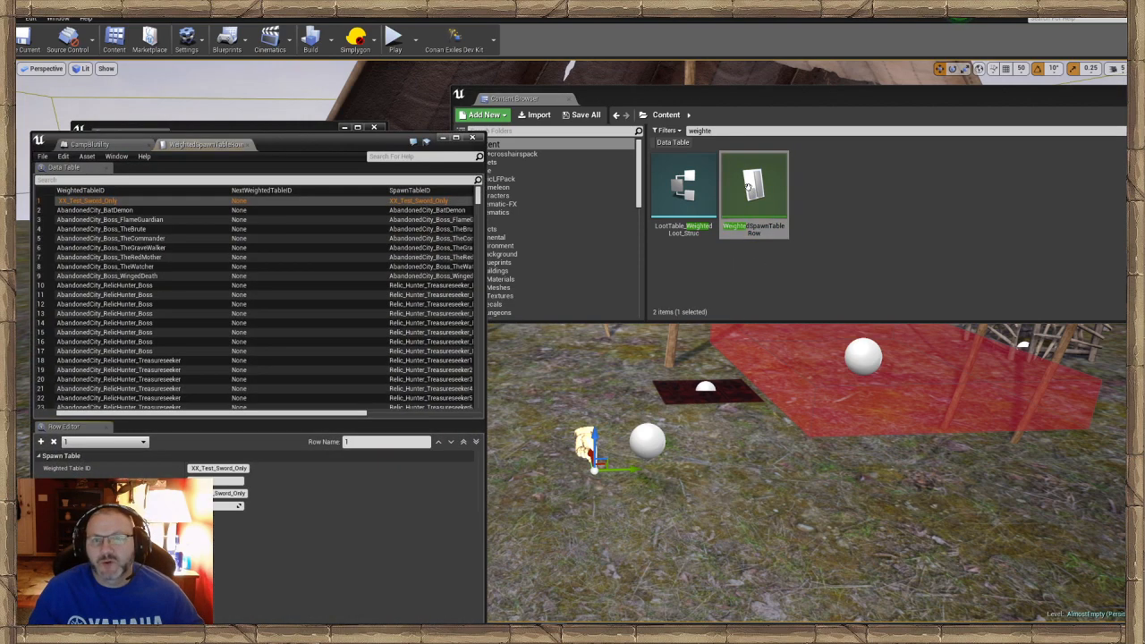
{"action": "left_click_drag", "start_coordinate": [486, 275], "coordinate": [589, 275]}
{"action": "scroll", "coordinate": [191, 256], "scroll_direction": "down", "scroll_amount": 20}
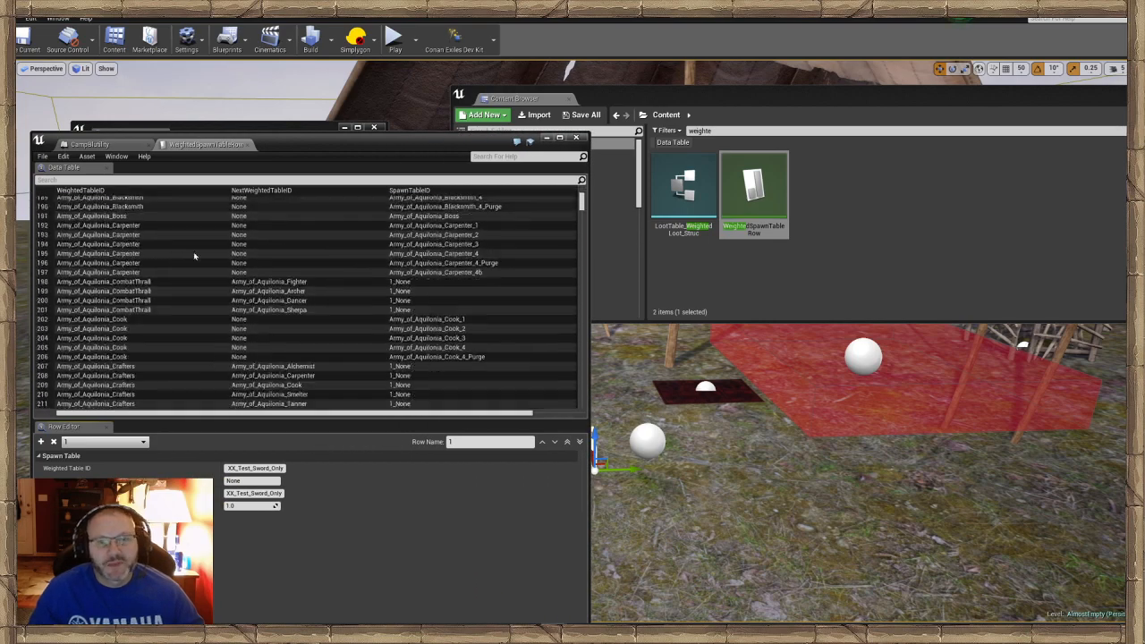
{"action": "left_click_drag", "start_coordinate": [580, 204], "coordinate": [591, 409]}
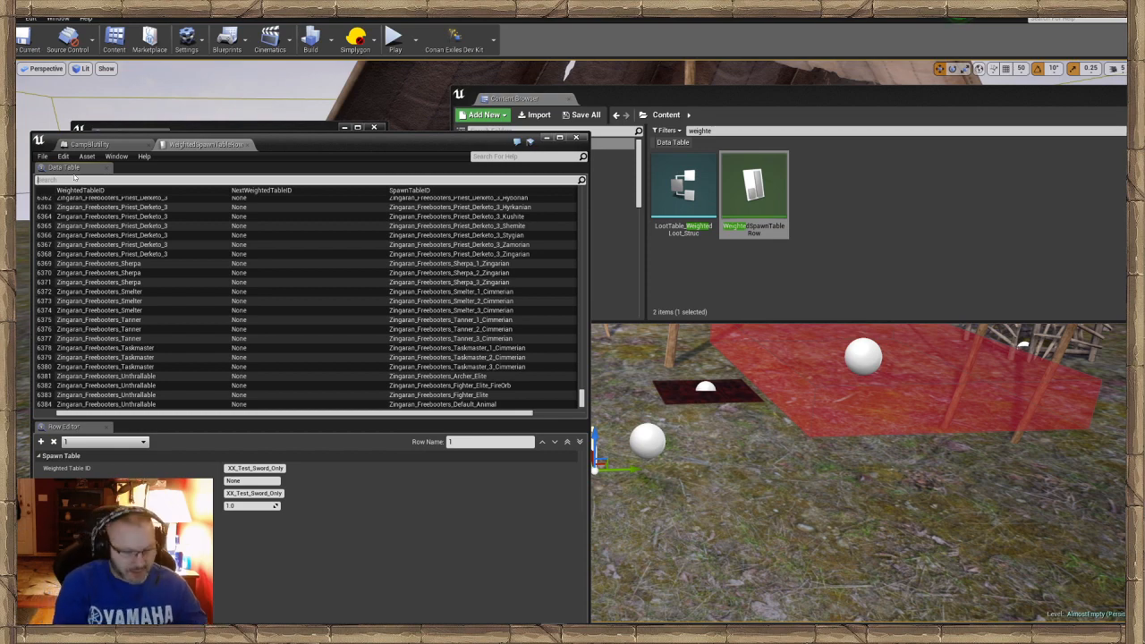
Filter the weighted spawn table by "relic" and look through the Relic Hunter entries down to the Relic_Hunters_Surge_Archer rows.
{"action": "type", "text": "relic"}
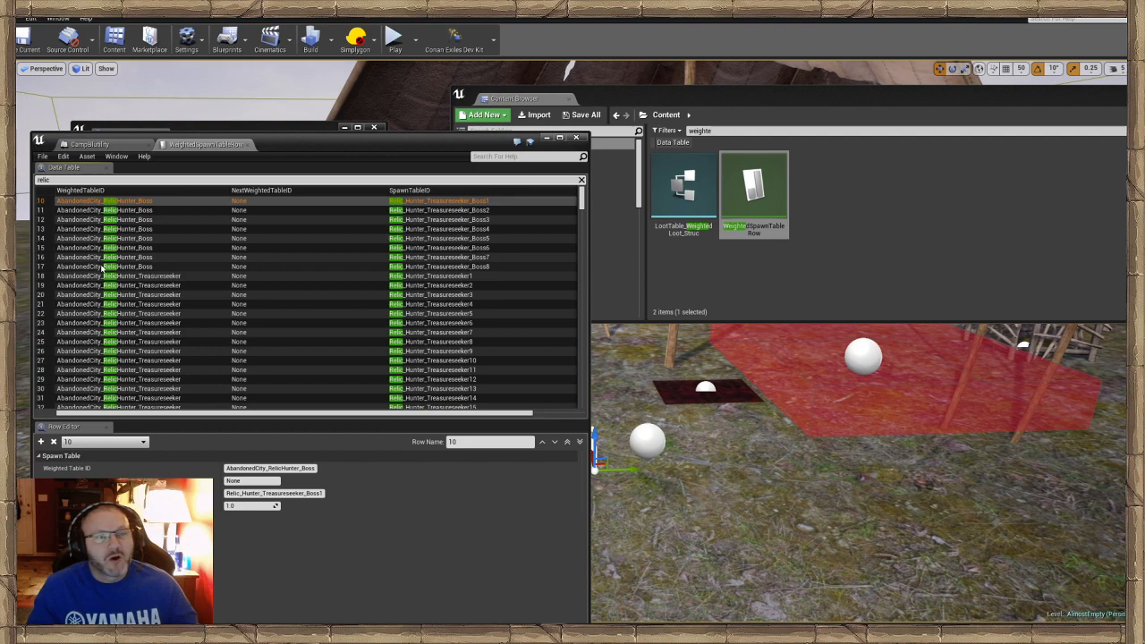
{"action": "scroll", "coordinate": [94, 216], "scroll_direction": "down", "scroll_amount": 3}
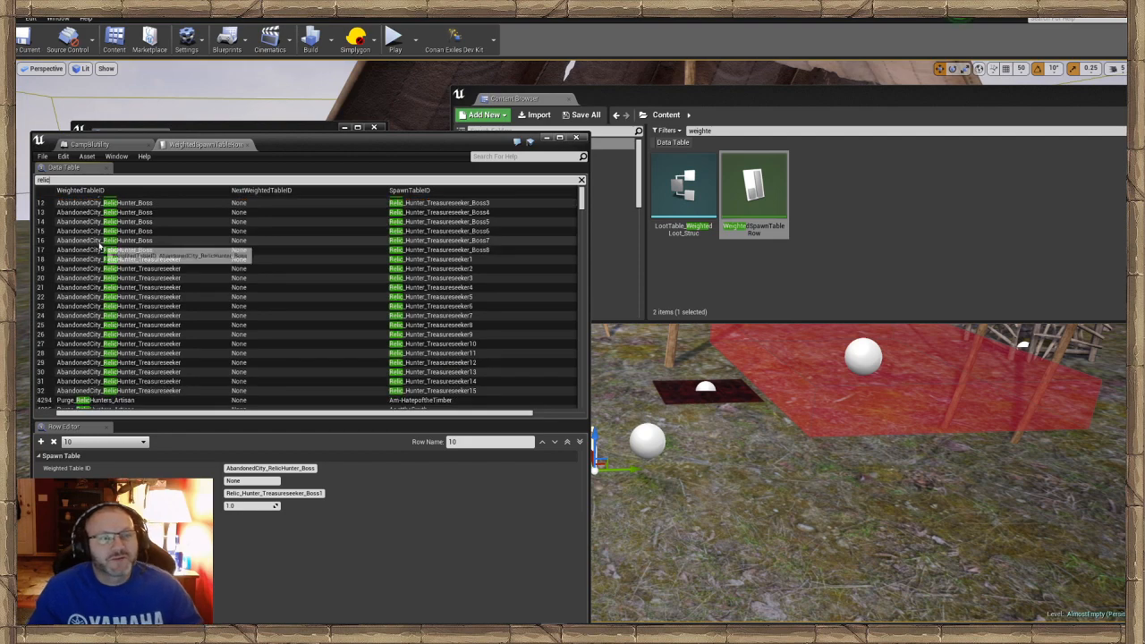
{"action": "scroll", "coordinate": [94, 217], "scroll_direction": "down", "scroll_amount": 5}
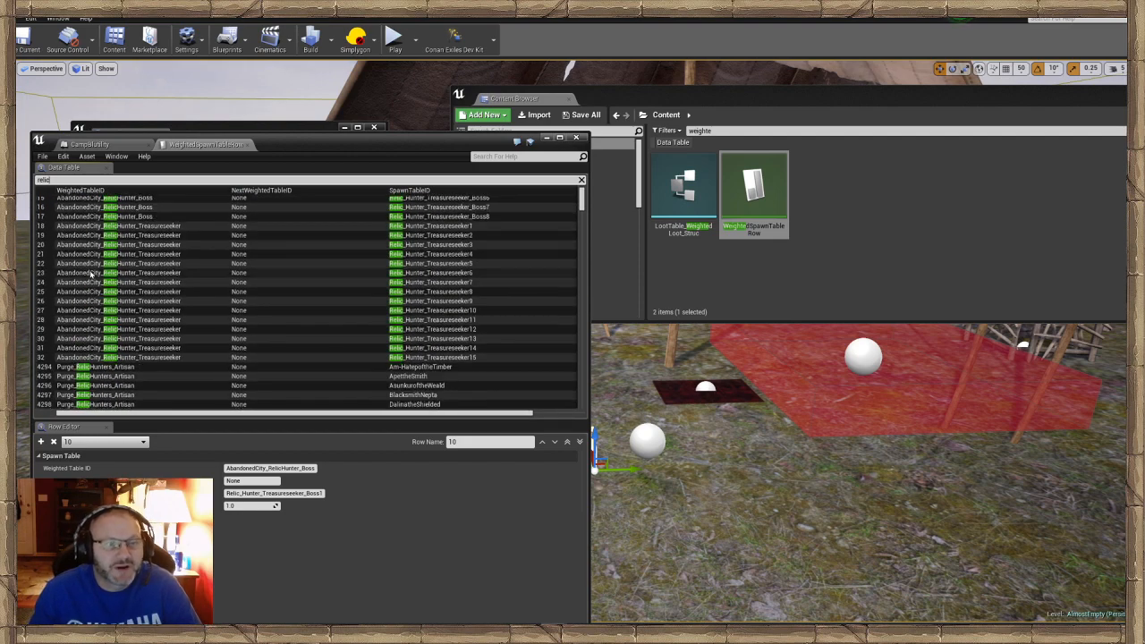
{"action": "scroll", "coordinate": [92, 291], "scroll_direction": "down", "scroll_amount": 3}
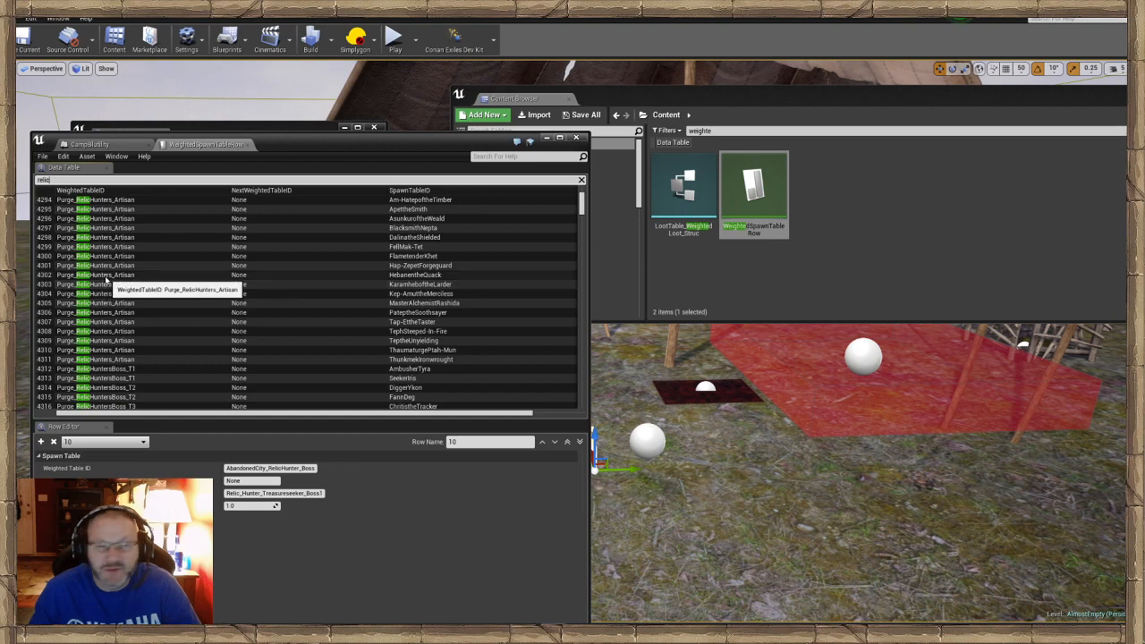
{"action": "scroll", "coordinate": [107, 279], "scroll_direction": "down", "scroll_amount": 3}
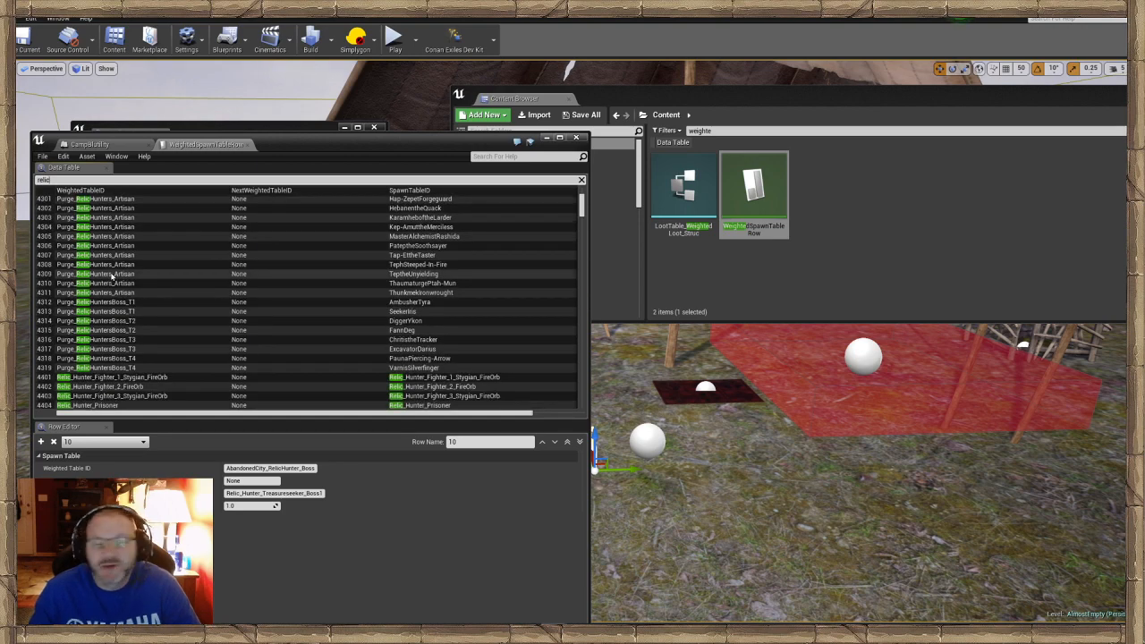
{"action": "scroll", "coordinate": [111, 274], "scroll_direction": "down", "scroll_amount": 2}
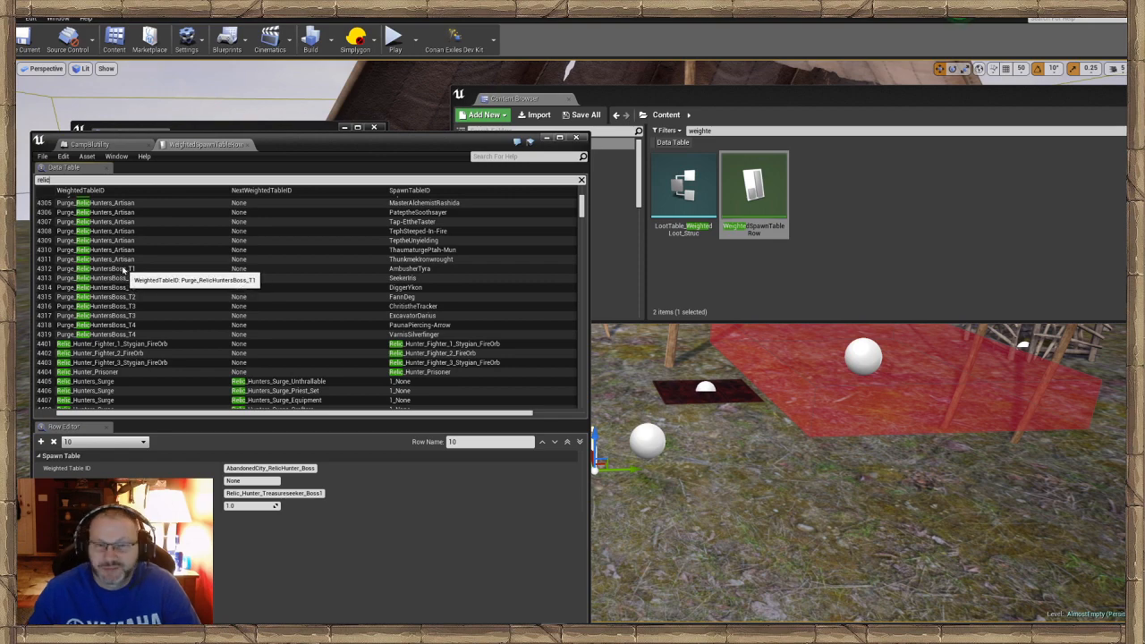
{"action": "scroll", "coordinate": [177, 309], "scroll_direction": "down", "scroll_amount": 3}
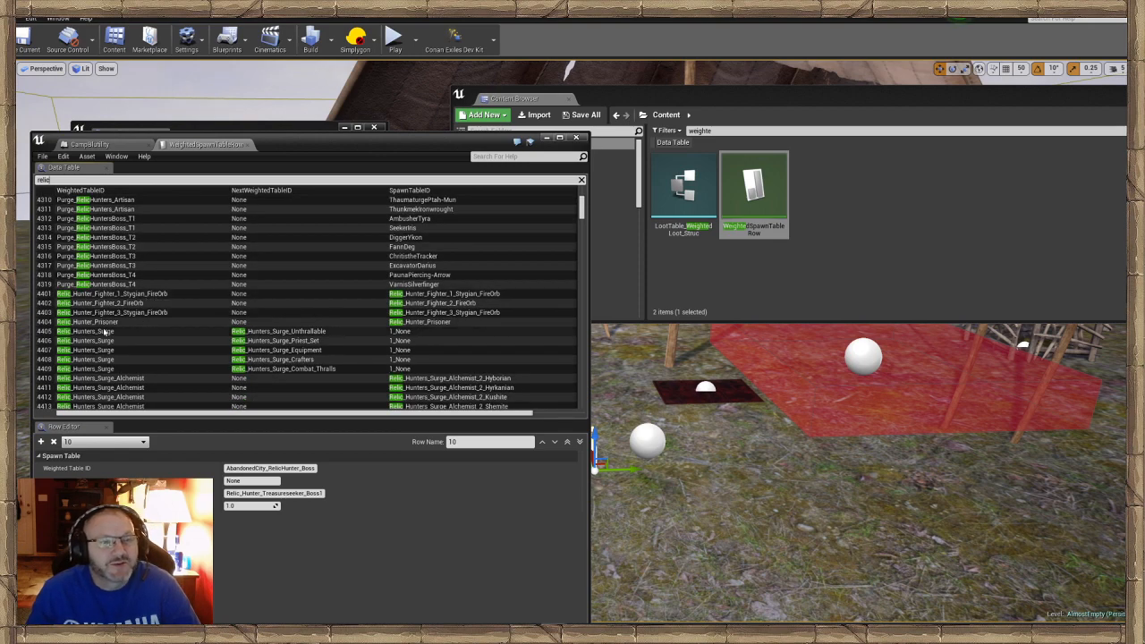
{"action": "scroll", "coordinate": [152, 338], "scroll_direction": "down", "scroll_amount": 6}
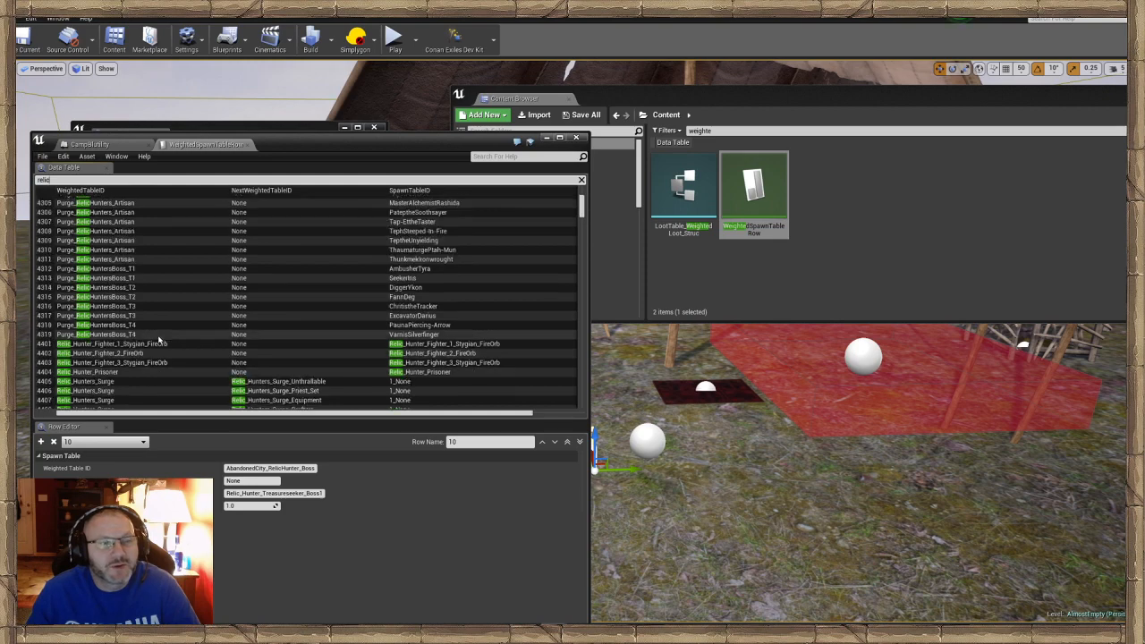
{"action": "scroll", "coordinate": [149, 329], "scroll_direction": "down", "scroll_amount": 8}
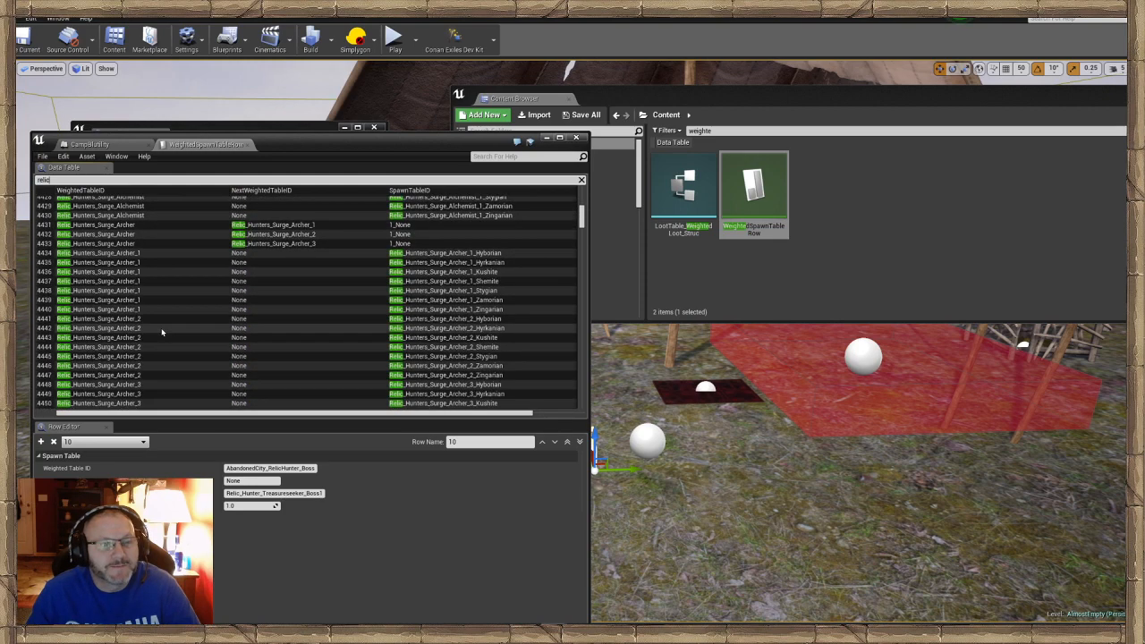
Select the Shemite row of Relic_Hunters_Surge_Archer_1 and examine how the Relic_Hunters_Surge_Archer rows refer to the numbered archer tables.
{"action": "left_click", "coordinate": [100, 283]}
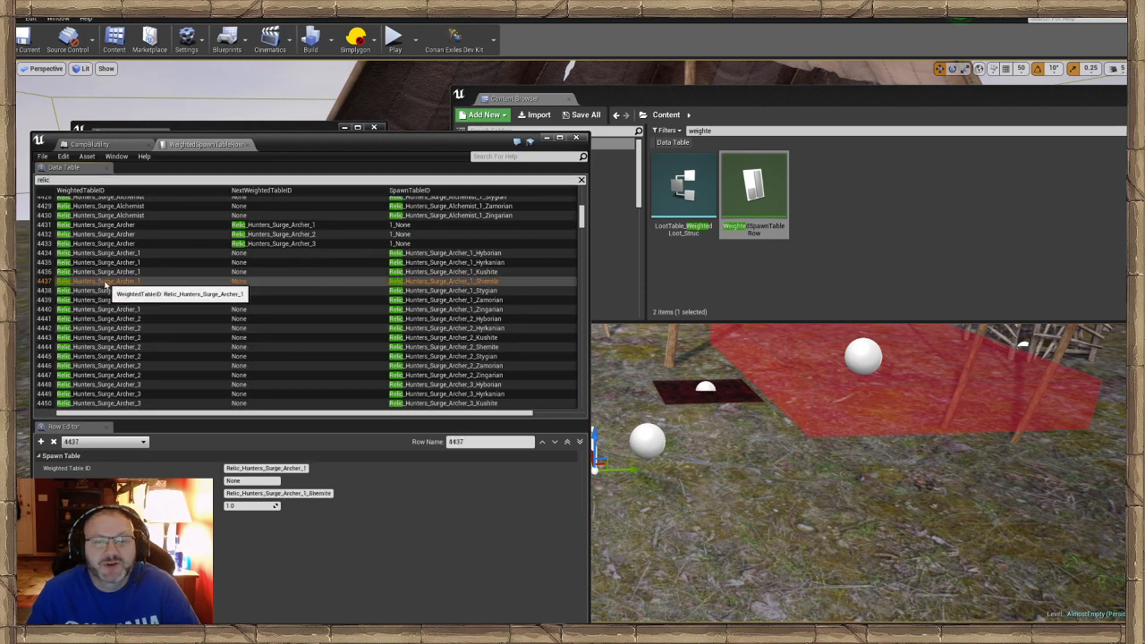
{"action": "scroll", "coordinate": [191, 336], "scroll_direction": "up", "scroll_amount": 2}
{"action": "scroll", "coordinate": [249, 340], "scroll_direction": "down", "scroll_amount": 1}
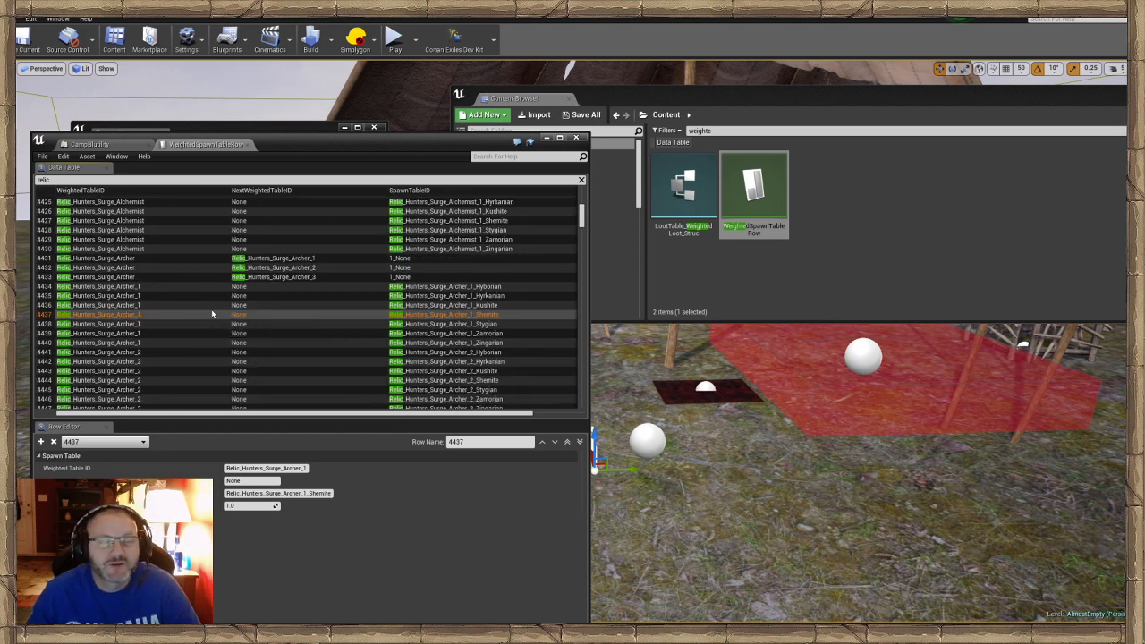
{"action": "scroll", "coordinate": [234, 309], "scroll_direction": "up", "scroll_amount": 3}
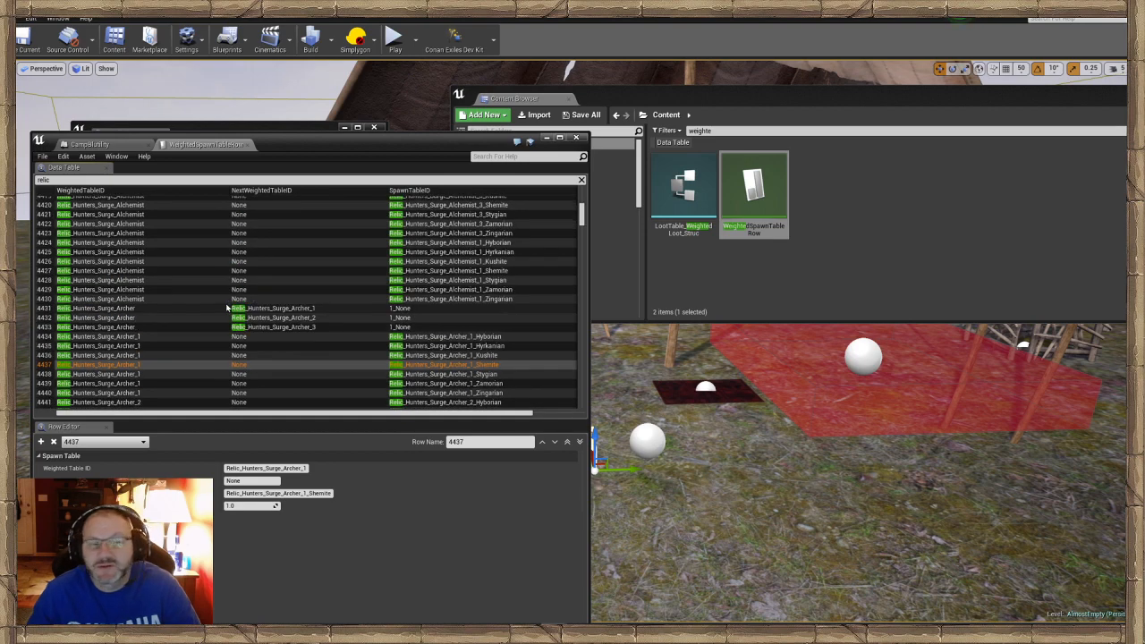
{"action": "scroll", "coordinate": [229, 309], "scroll_direction": "up", "scroll_amount": 1}
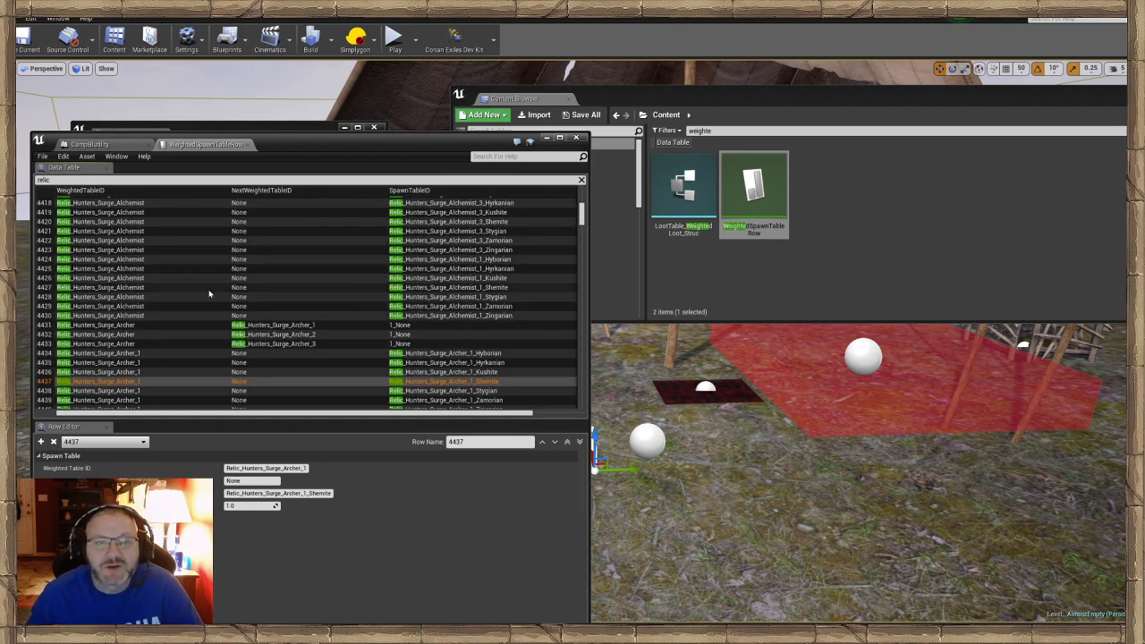
{"action": "scroll", "coordinate": [223, 278], "scroll_direction": "down", "scroll_amount": 6}
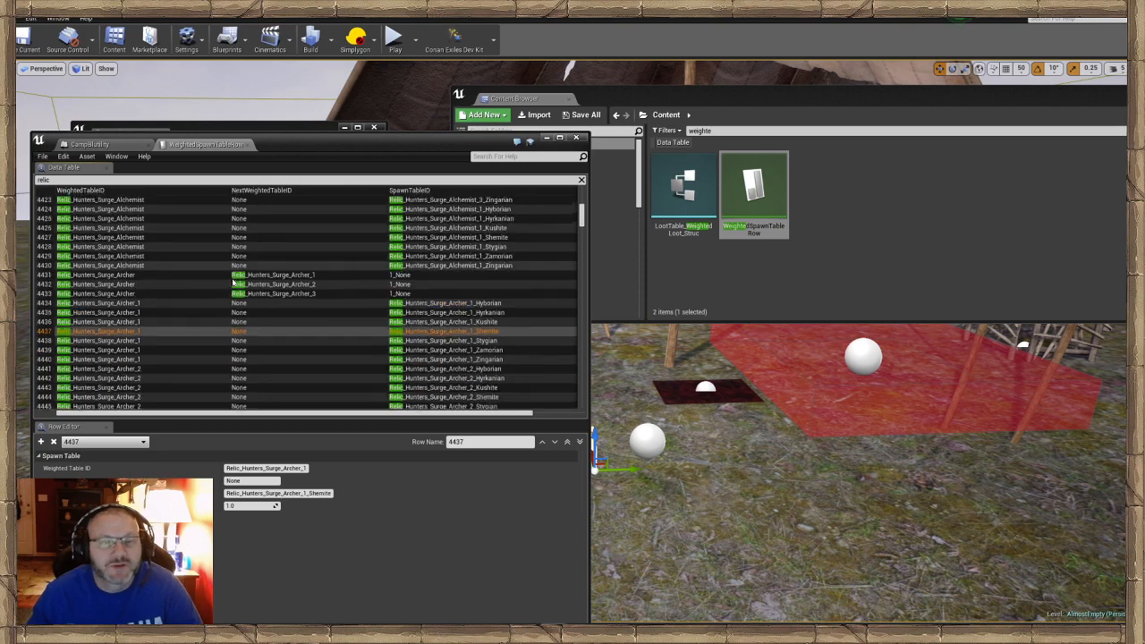
Find the Relic_Hunters_Surge_Fighter_1 entries in the filtered spawn table and select the row whose spawn table is the Hyborian one.
{"action": "scroll", "coordinate": [232, 283], "scroll_direction": "down", "scroll_amount": 20}
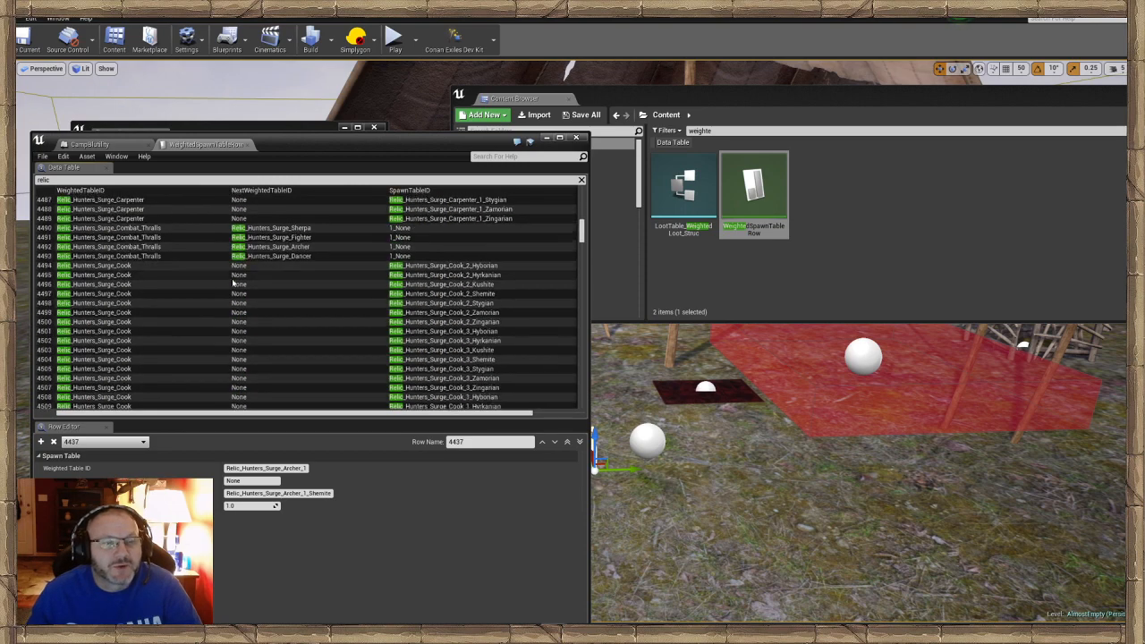
{"action": "scroll", "coordinate": [233, 283], "scroll_direction": "down", "scroll_amount": 15}
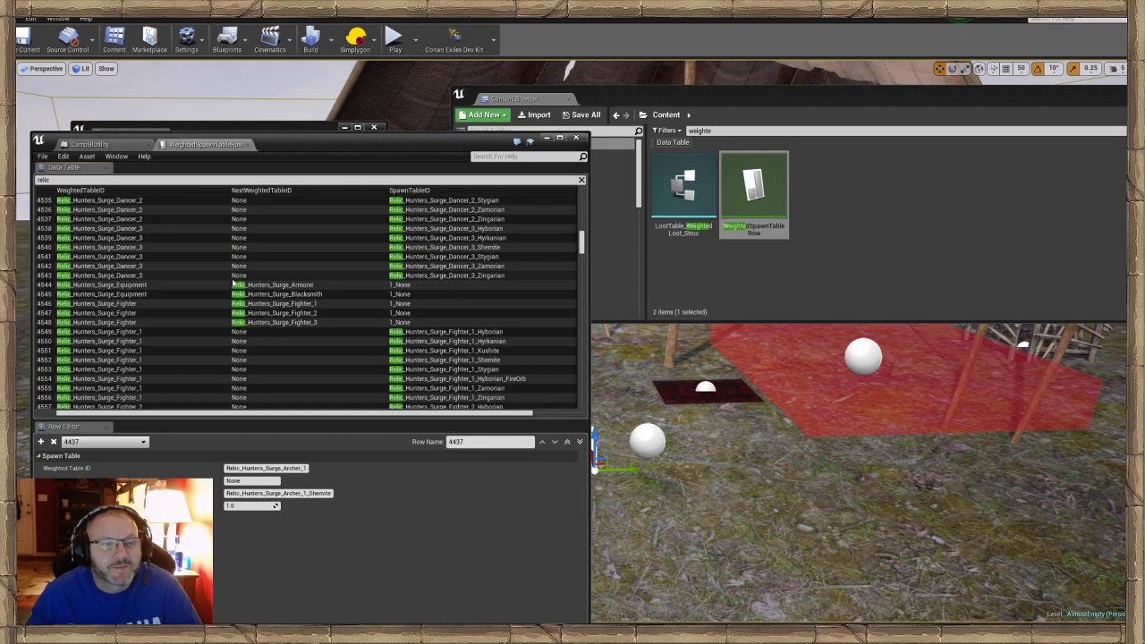
{"action": "scroll", "coordinate": [232, 282], "scroll_direction": "down", "scroll_amount": 1}
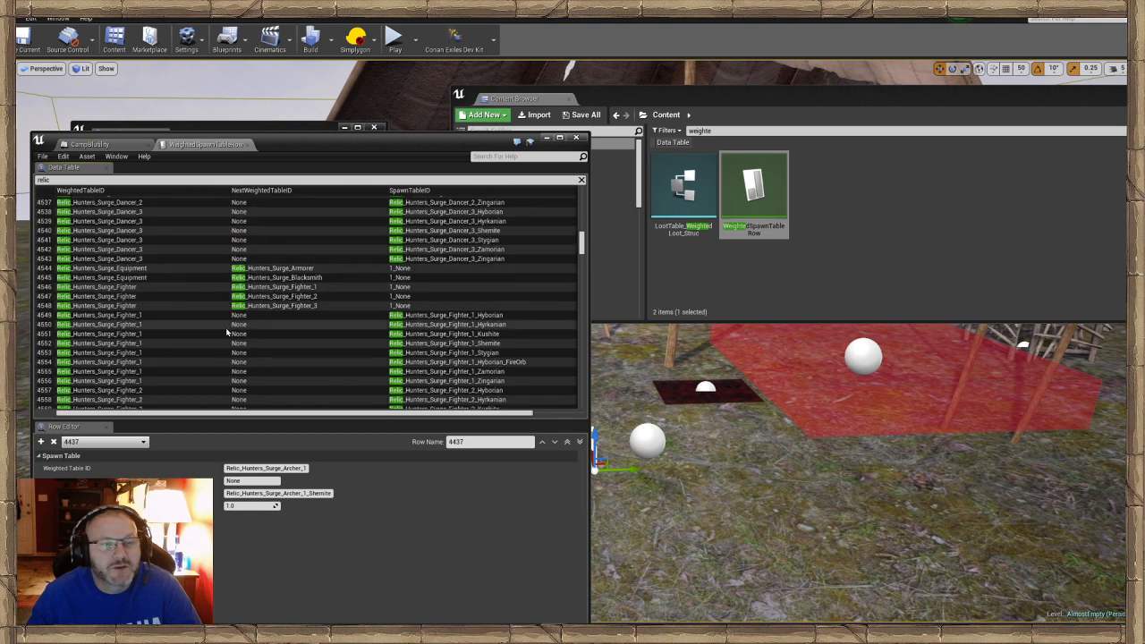
{"action": "left_click", "coordinate": [204, 317]}
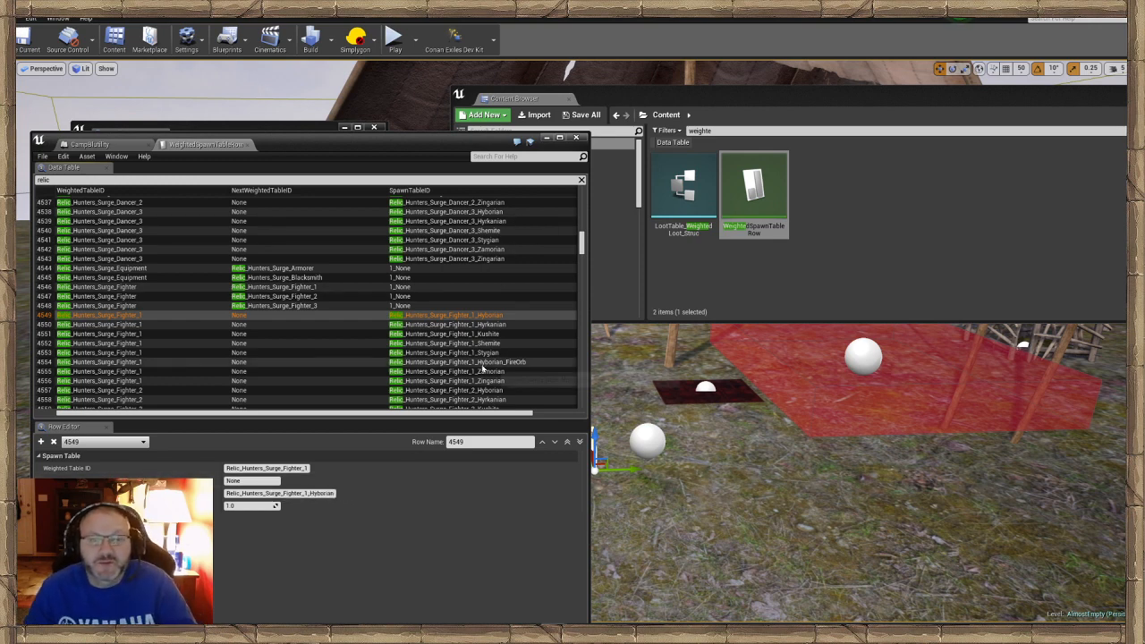
Copy the selected row's Weighted Table ID, Relic_Hunters_Surge_Fighter_1.
{"action": "left_click", "coordinate": [288, 469]}
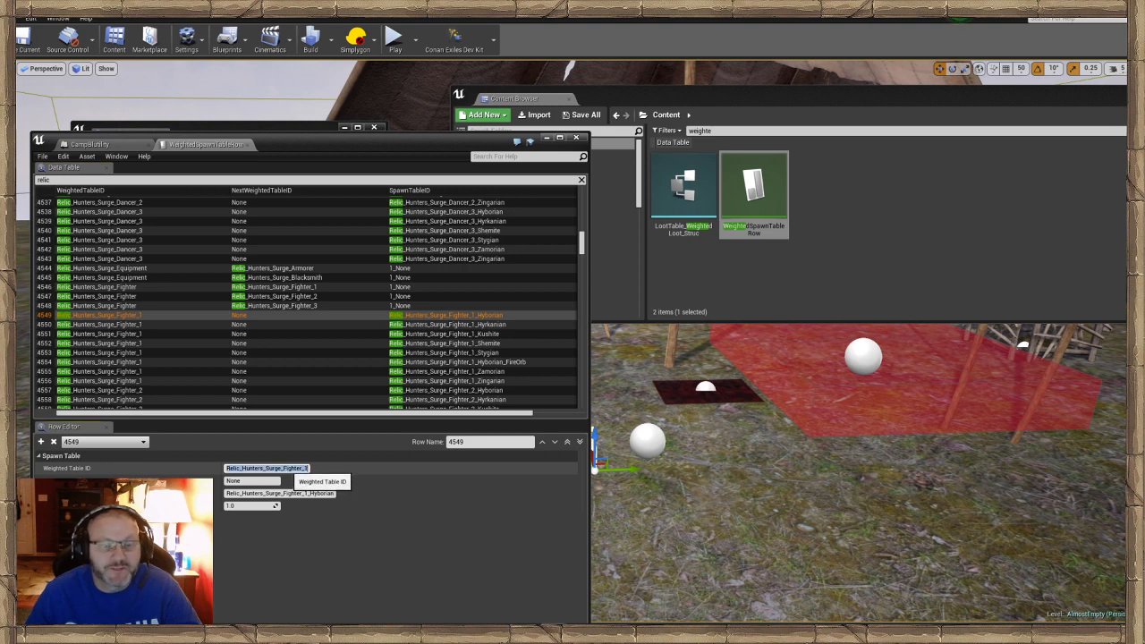
{"action": "right_click", "coordinate": [288, 469]}
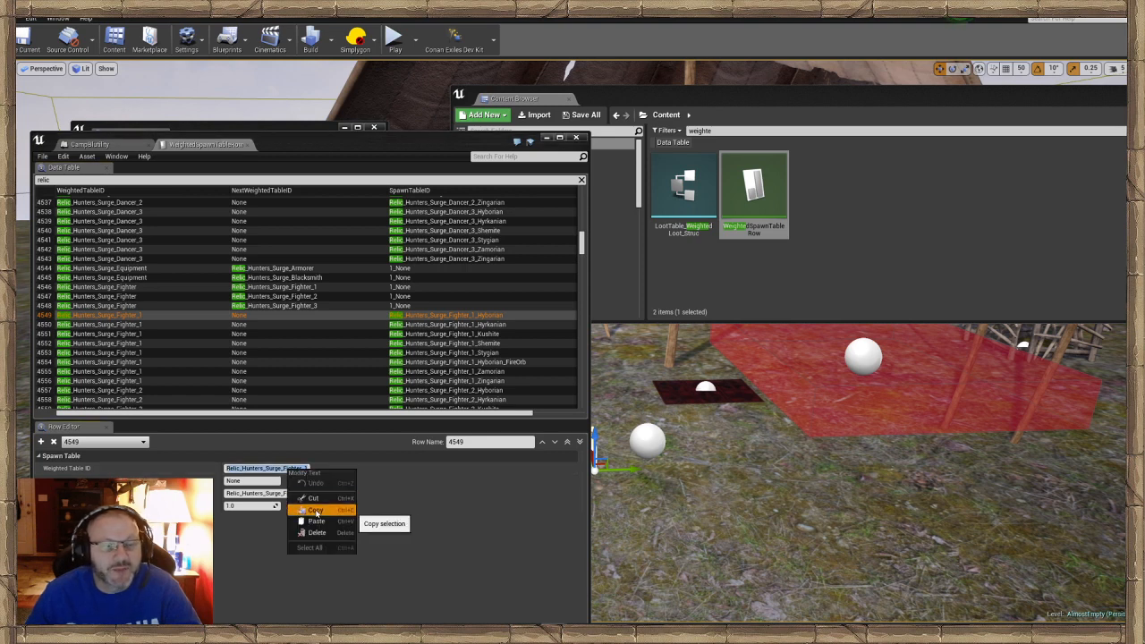
{"action": "left_click", "coordinate": [314, 510]}
Copy the selected row's full Spawn Table ID, Relic_Hunters_Surge_Fighter_1_Hyborian.
{"action": "left_click", "coordinate": [273, 493]}
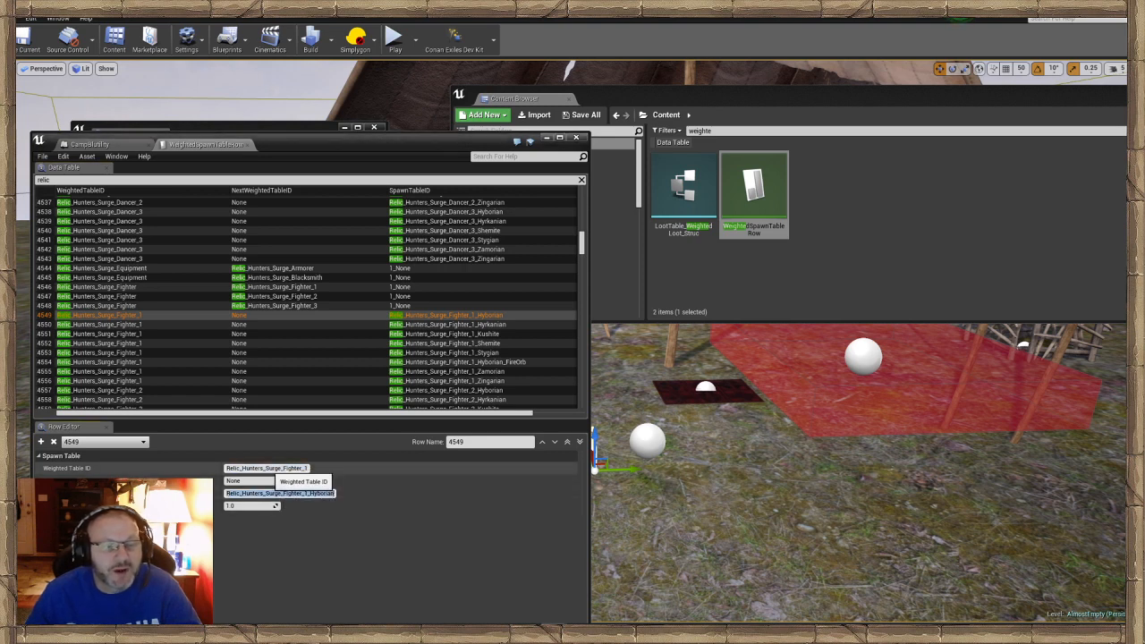
{"action": "left_click", "coordinate": [253, 493]}
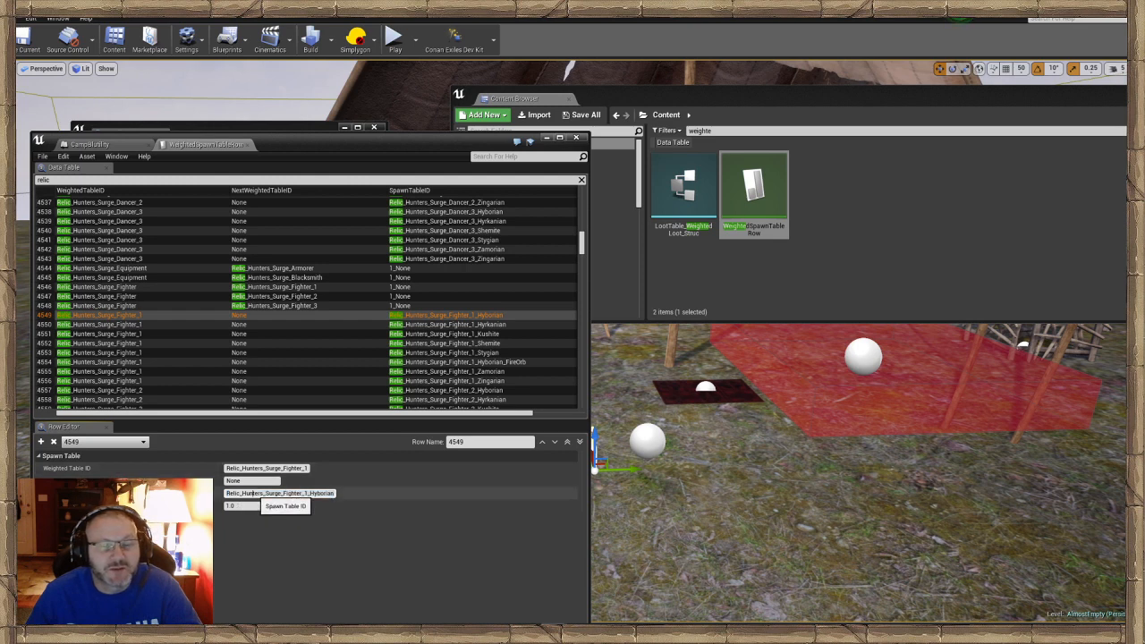
{"action": "left_click_drag", "start_coordinate": [227, 493], "coordinate": [331, 493]}
{"action": "right_click", "coordinate": [324, 495]}
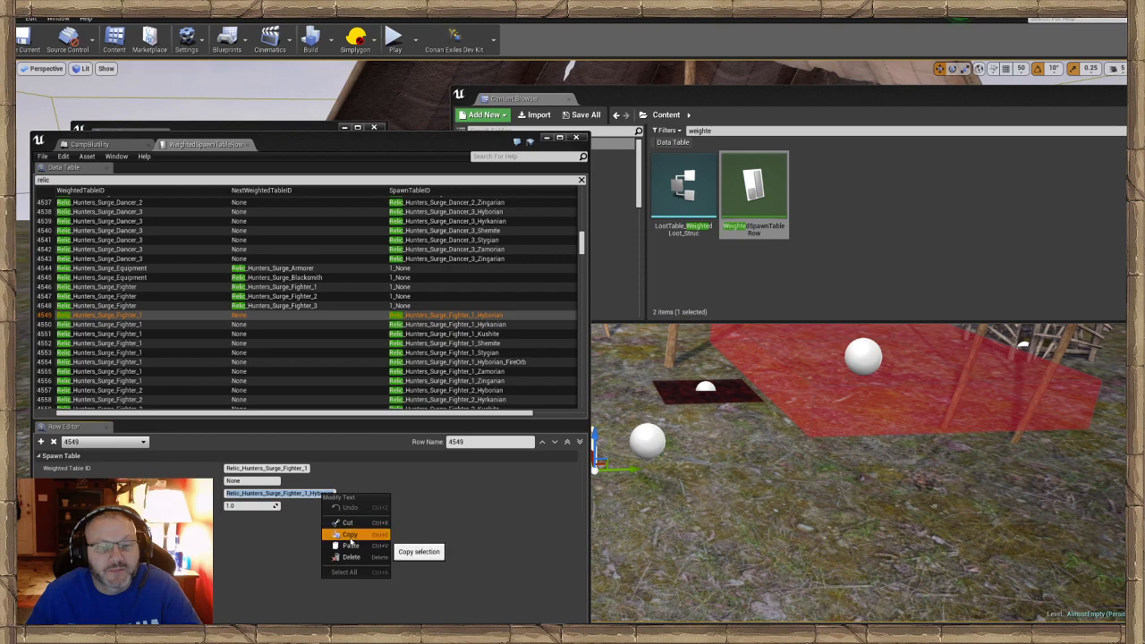
{"action": "left_click", "coordinate": [349, 534]}
Paste Relic_Hunters_Surge_Fighter_1_Hyborian as the SpawnTable of the manual spawn point's first Human Options entry and save the level.
{"action": "left_click", "coordinate": [546, 139]}
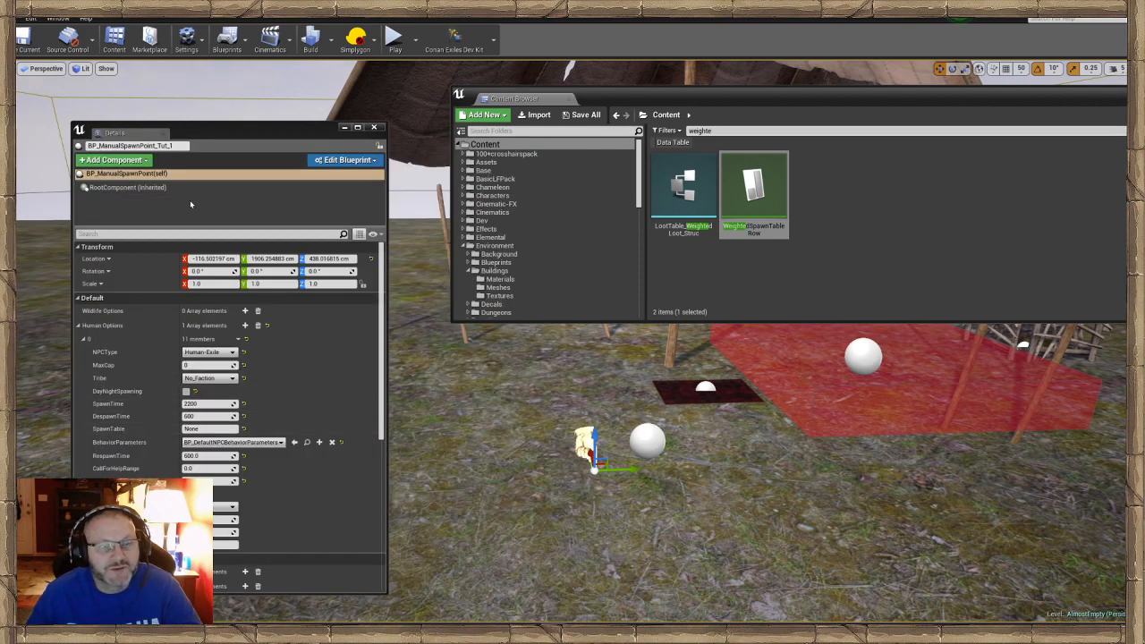
{"action": "left_click_drag", "start_coordinate": [212, 139], "coordinate": [207, 137]}
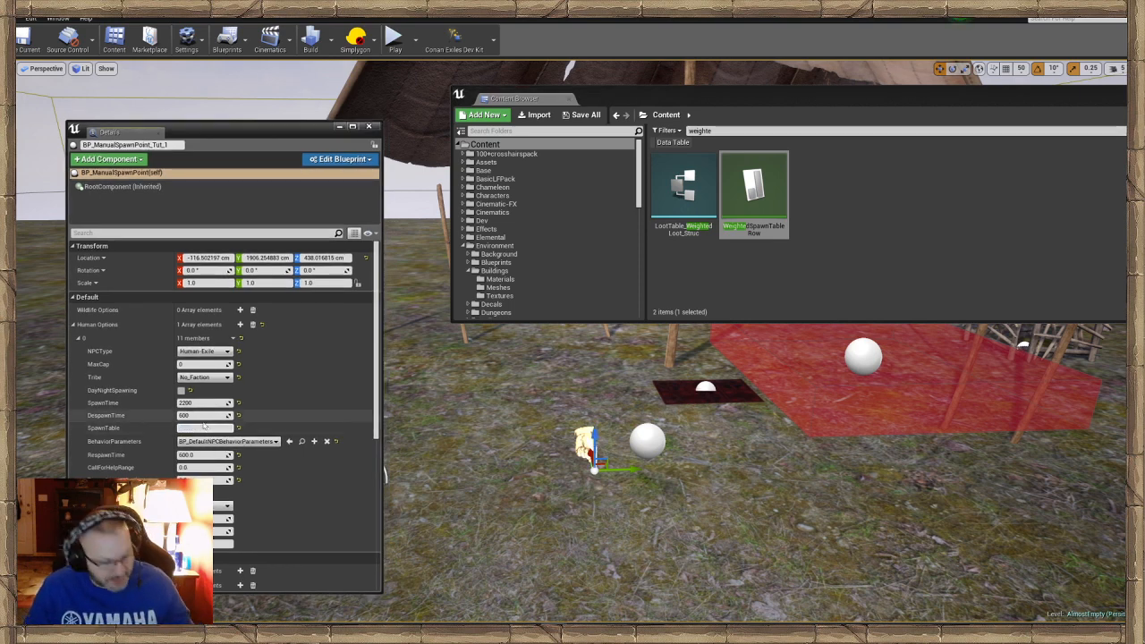
{"action": "key", "text": "ctrl+v"}
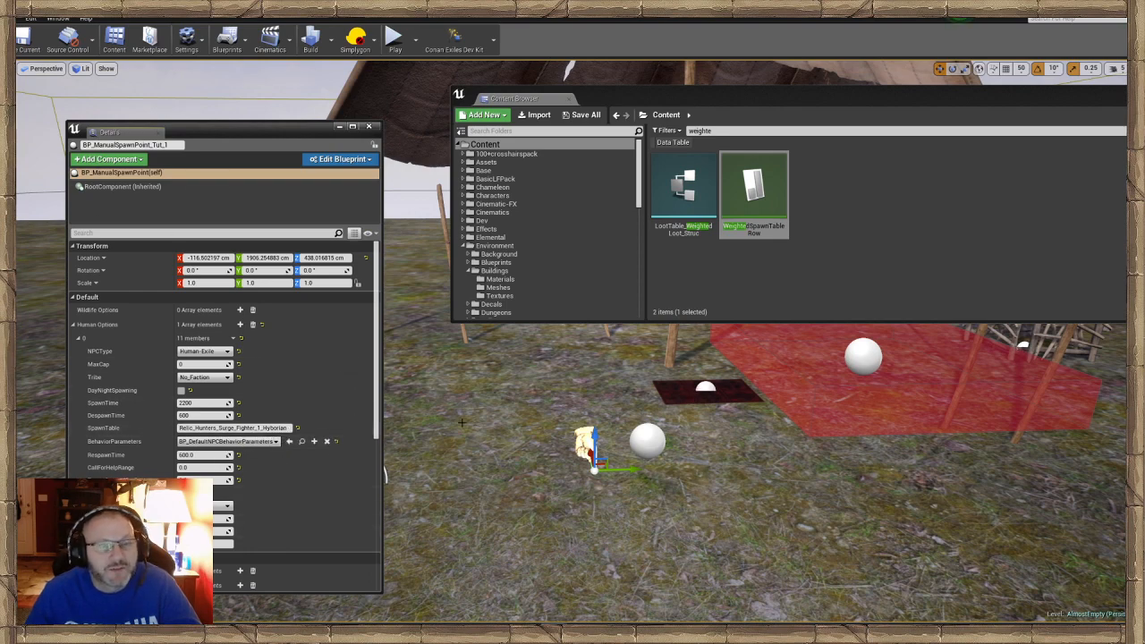
{"action": "right_click_drag", "start_coordinate": [82, 100], "coordinate": [77, 82]}
{"action": "left_click", "coordinate": [27, 40]}
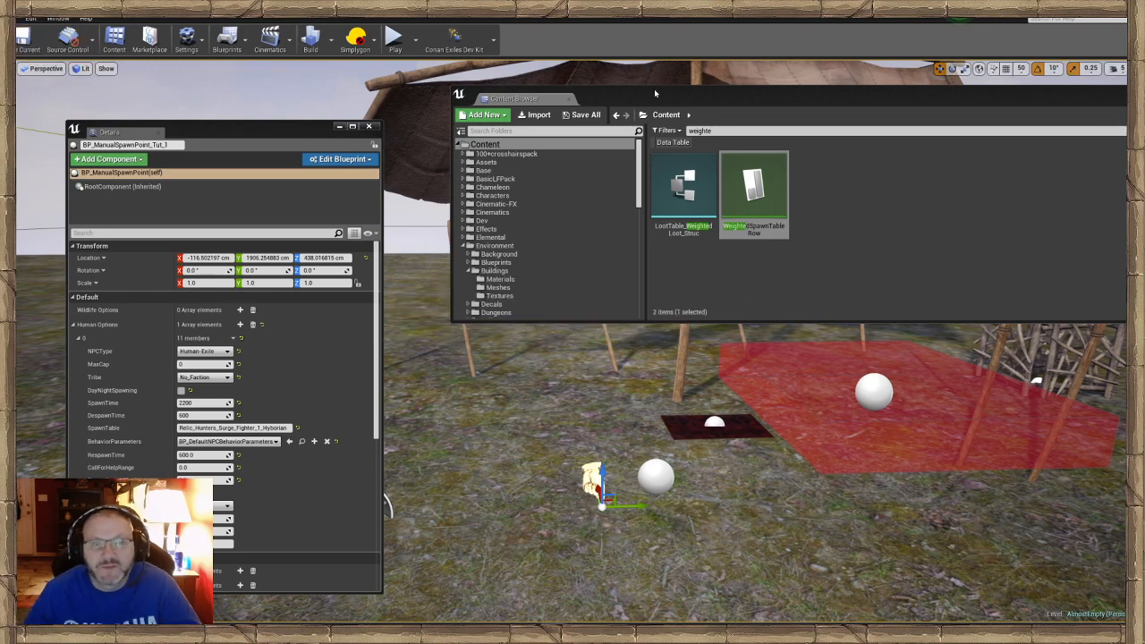
Clear the Content Browser away and add the manual spawn point as a Camp Actors element in the camp owner's BP_CampComponent.
{"action": "left_click_drag", "start_coordinate": [842, 102], "coordinate": [656, 92]}
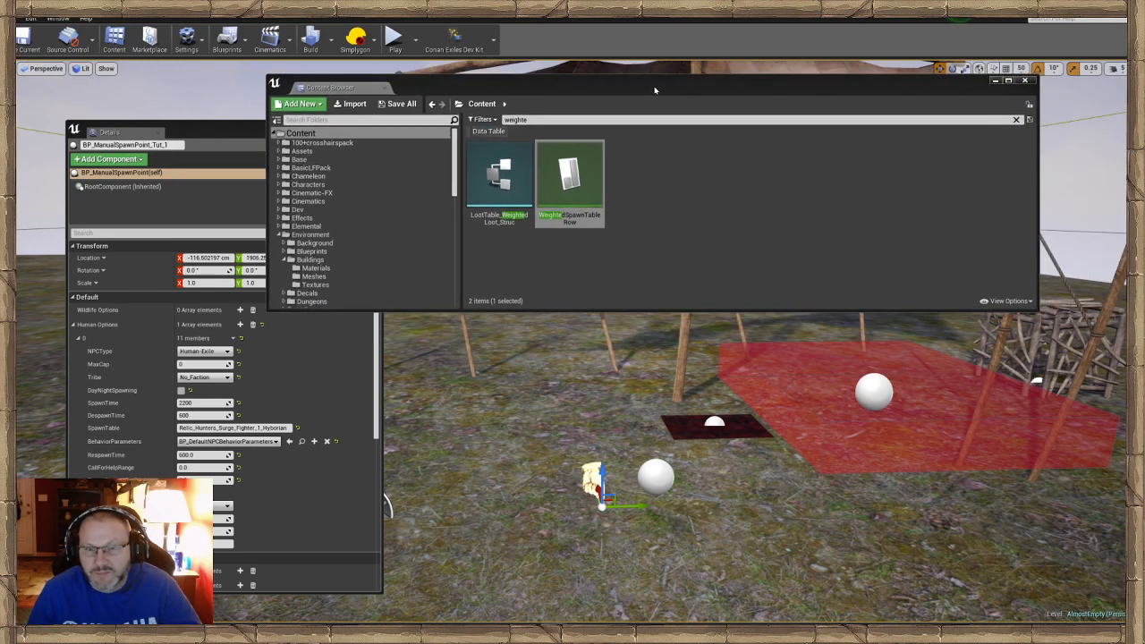
{"action": "mouse_move", "coordinate": [734, 508]}
{"action": "right_mouse_down"}
{"action": "mouse_move", "coordinate": [742, 479]}
{"action": "mouse_move", "coordinate": [724, 493]}
{"action": "right_mouse_up"}
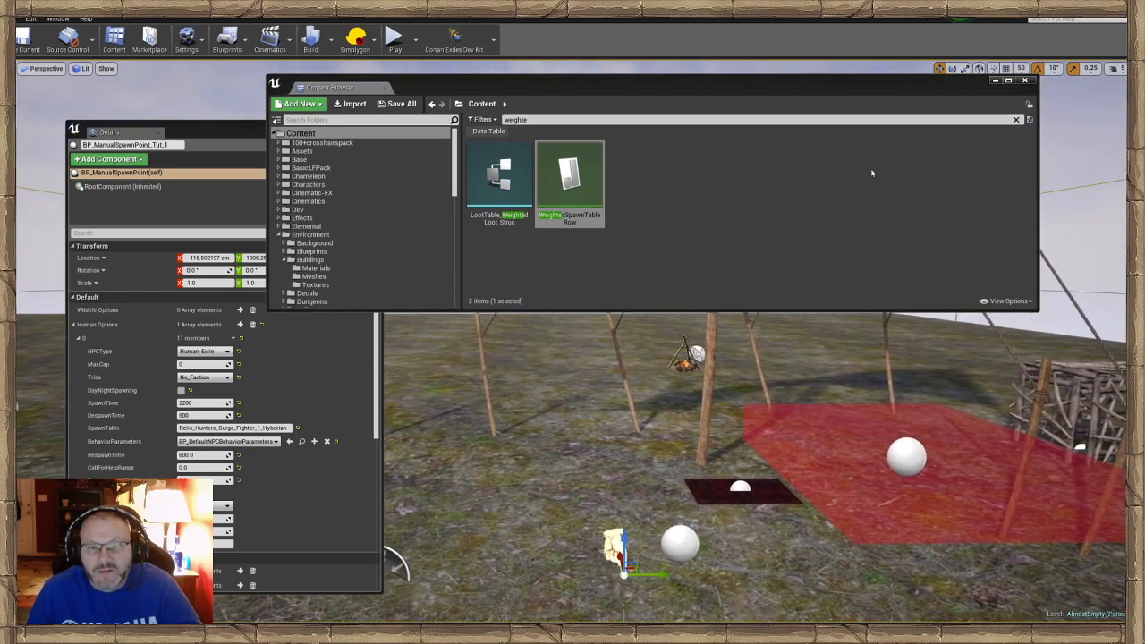
{"action": "left_click", "coordinate": [996, 81]}
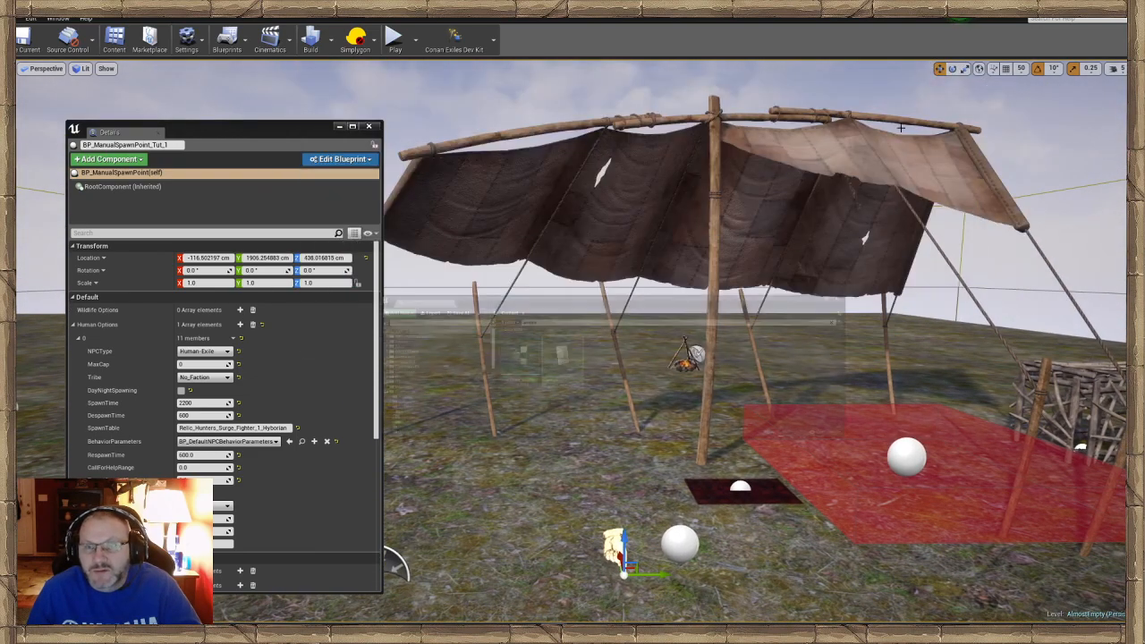
{"action": "left_click", "coordinate": [682, 541]}
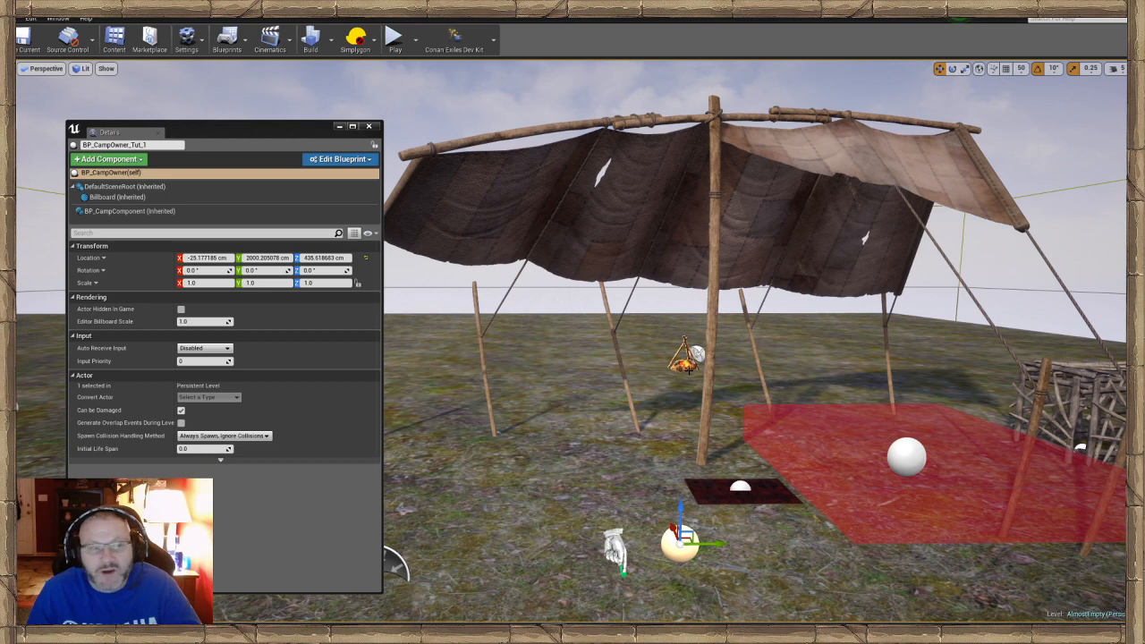
{"action": "left_click", "coordinate": [104, 213]}
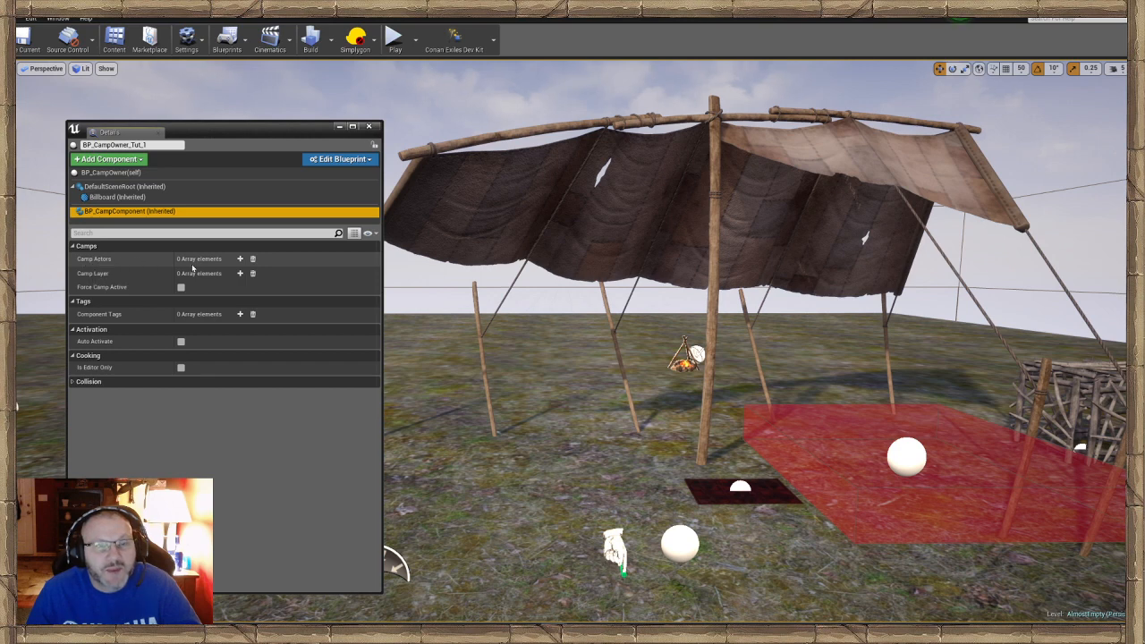
{"action": "left_click", "coordinate": [240, 260]}
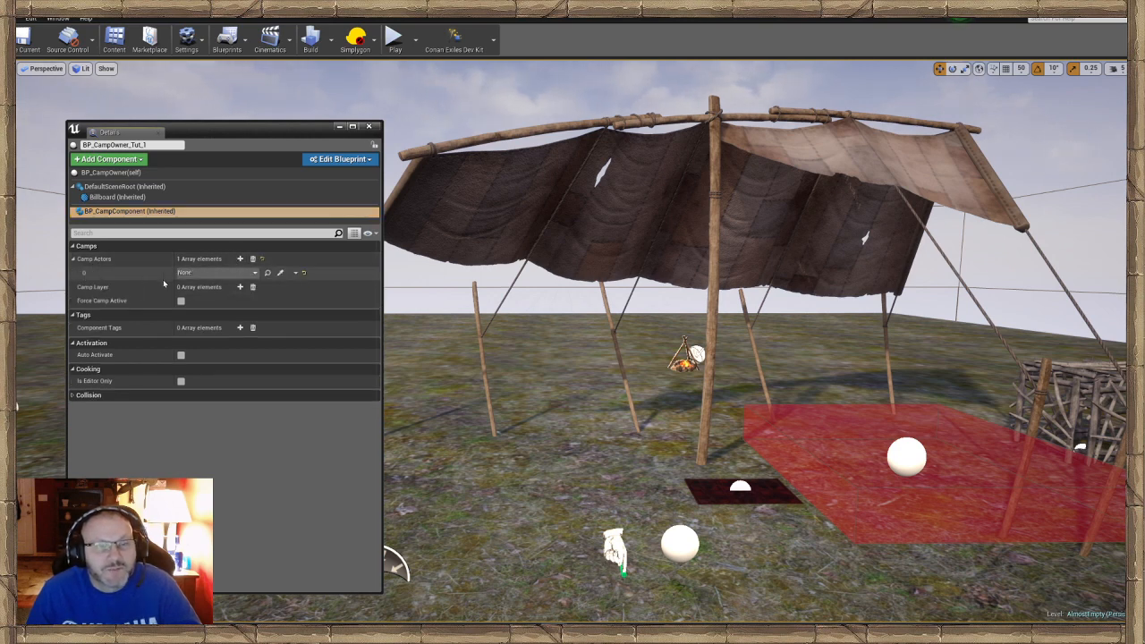
{"action": "left_click", "coordinate": [280, 273]}
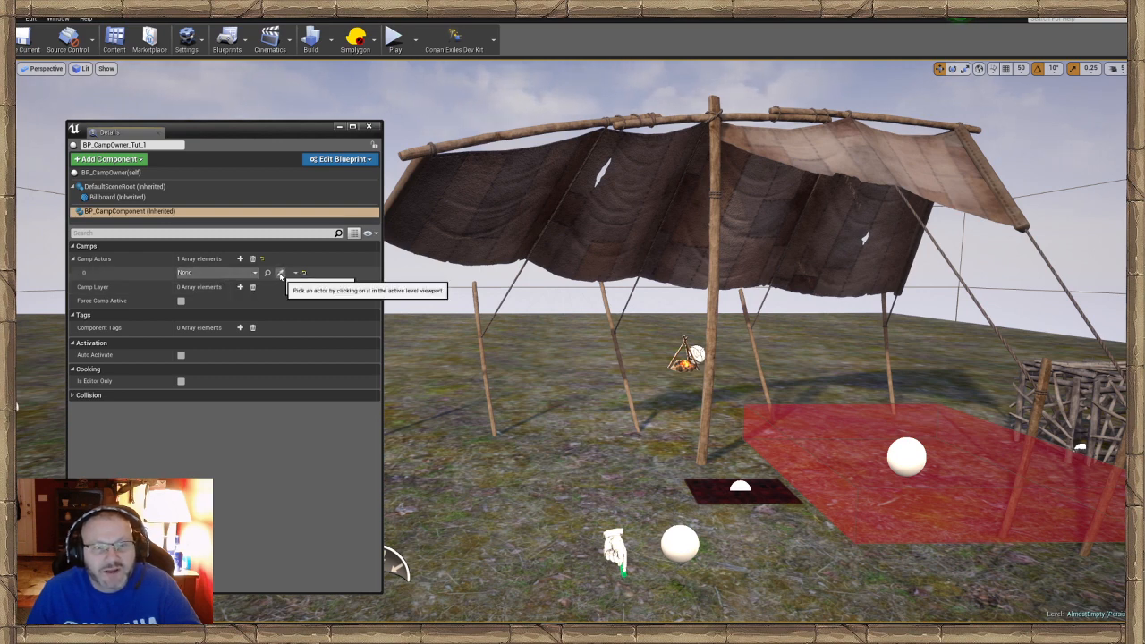
{"action": "left_click", "coordinate": [616, 546]}
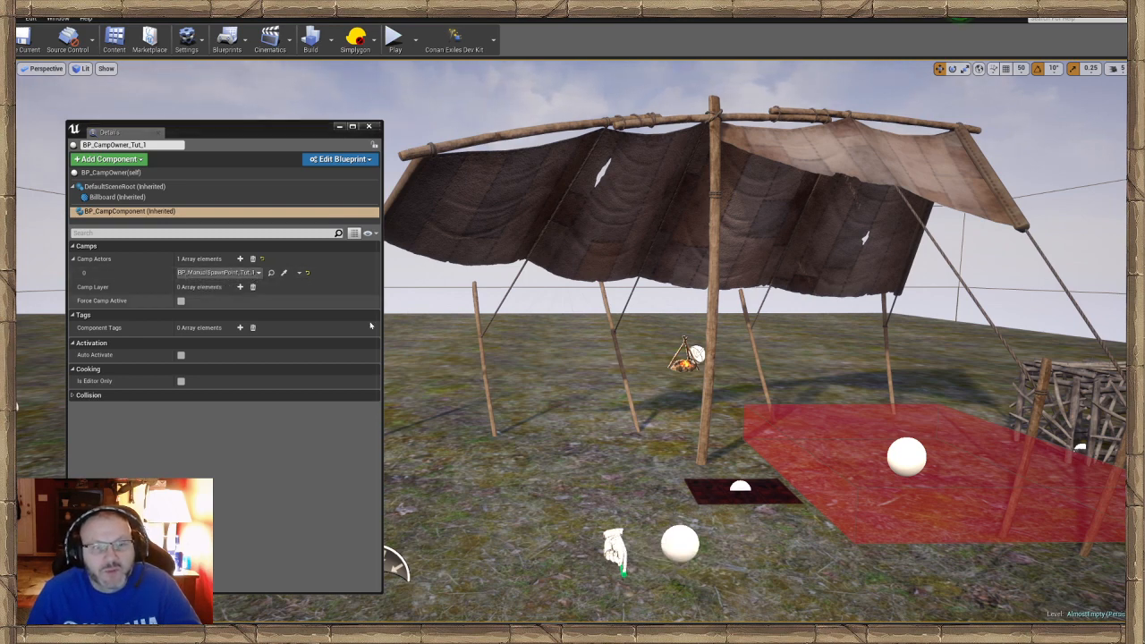
Move the manual spawn point a little farther from the camp owner along the Y axis and save the AlmostEmpty map.
{"action": "right_click_drag", "start_coordinate": [621, 449], "coordinate": [619, 497]}
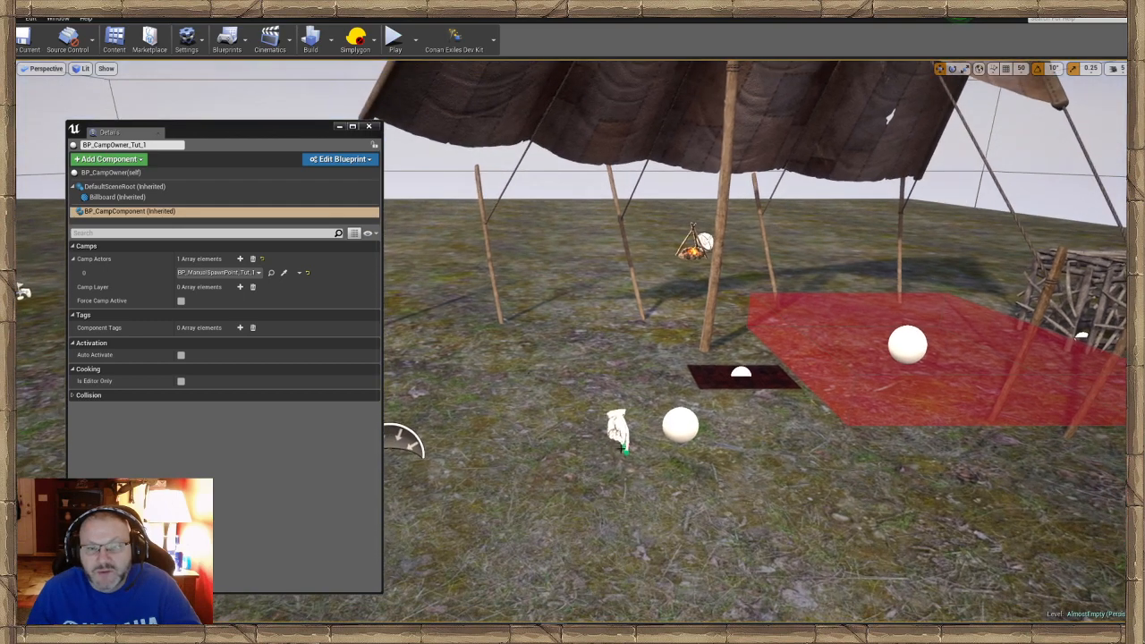
{"action": "left_click", "coordinate": [621, 437]}
{"action": "left_click_drag", "start_coordinate": [663, 454], "coordinate": [626, 454]}
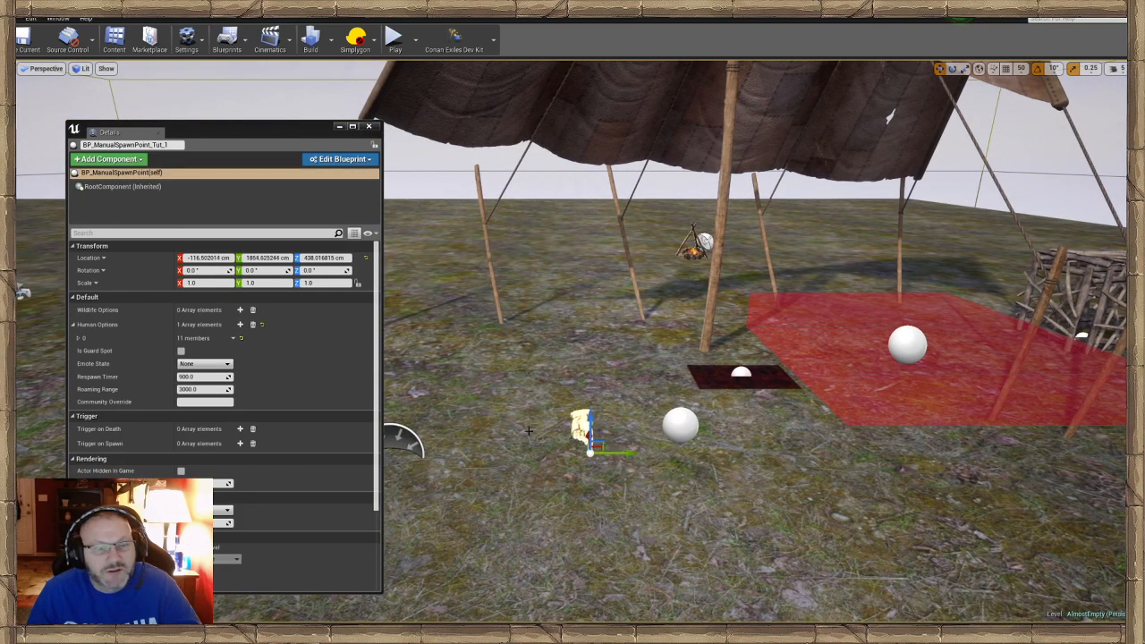
{"action": "left_click", "coordinate": [75, 338]}
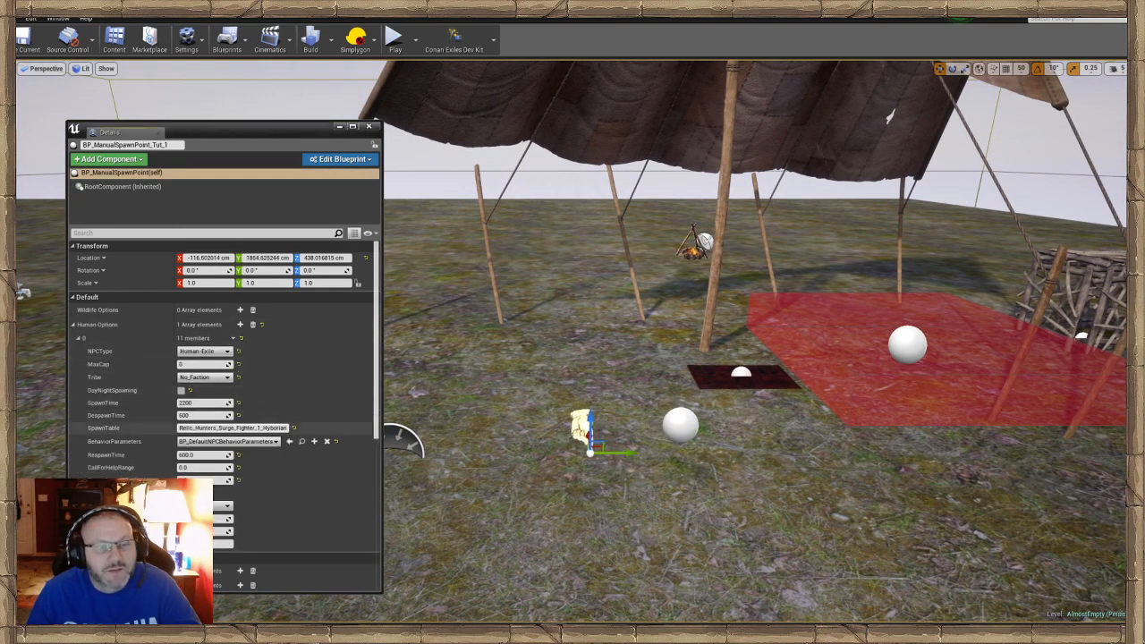
{"action": "right_click_drag", "start_coordinate": [587, 521], "coordinate": [567, 531]}
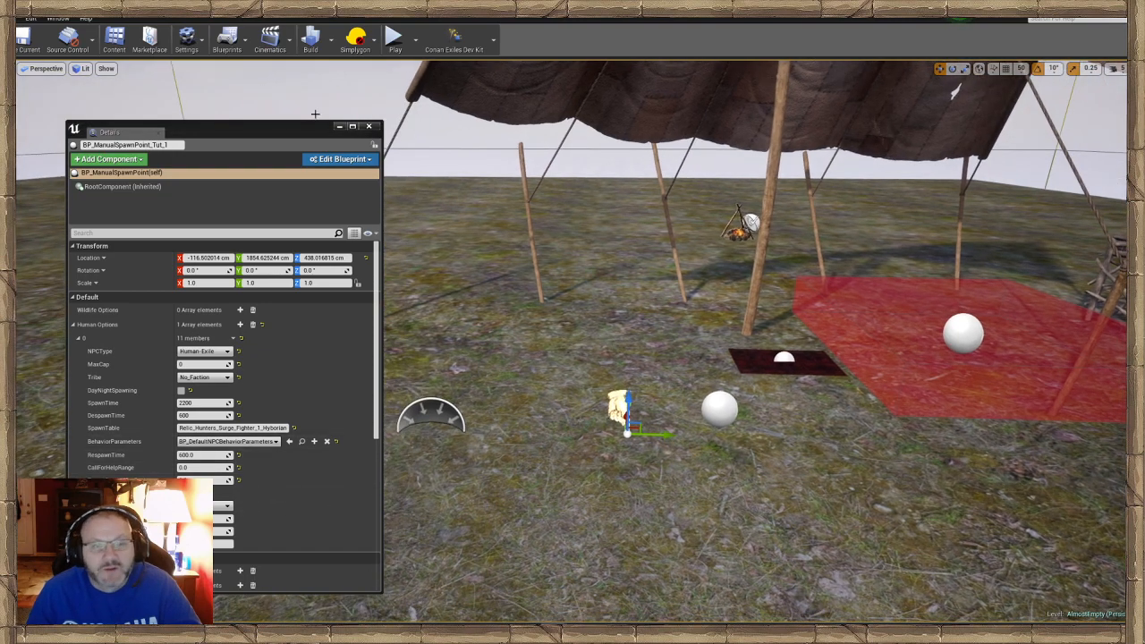
{"action": "left_click", "coordinate": [340, 127]}
{"action": "left_click", "coordinate": [26, 41]}
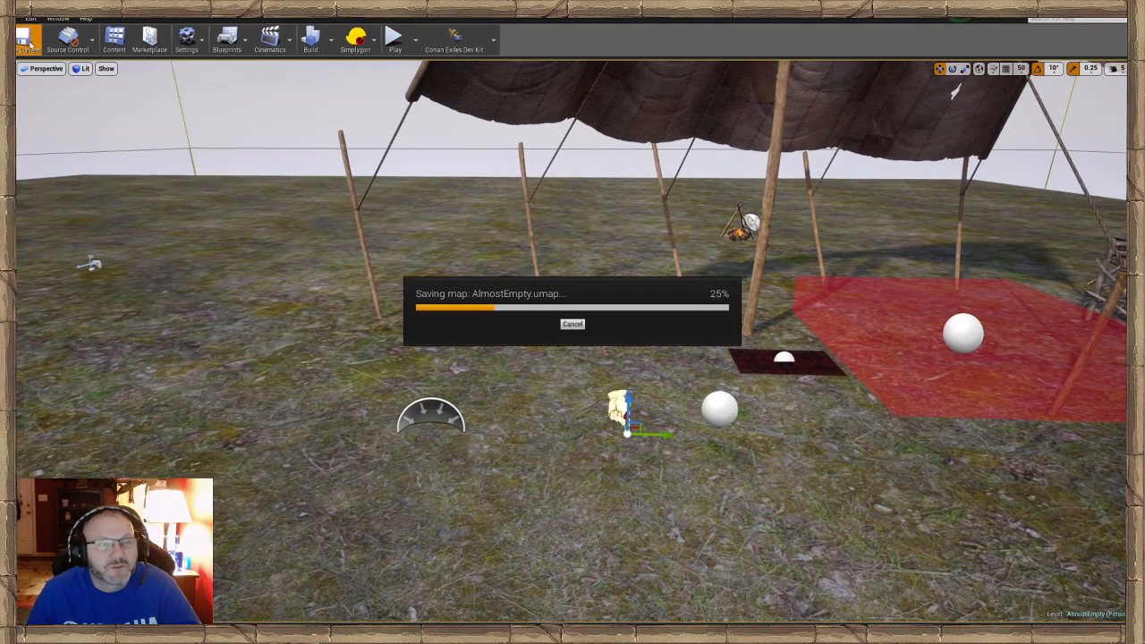
Try to play-test the level from a spot on the ground well in front of the camp, and stop the session.
{"action": "right_click_drag", "start_coordinate": [637, 406], "coordinate": [555, 357]}
{"action": "key", "text": "w"}
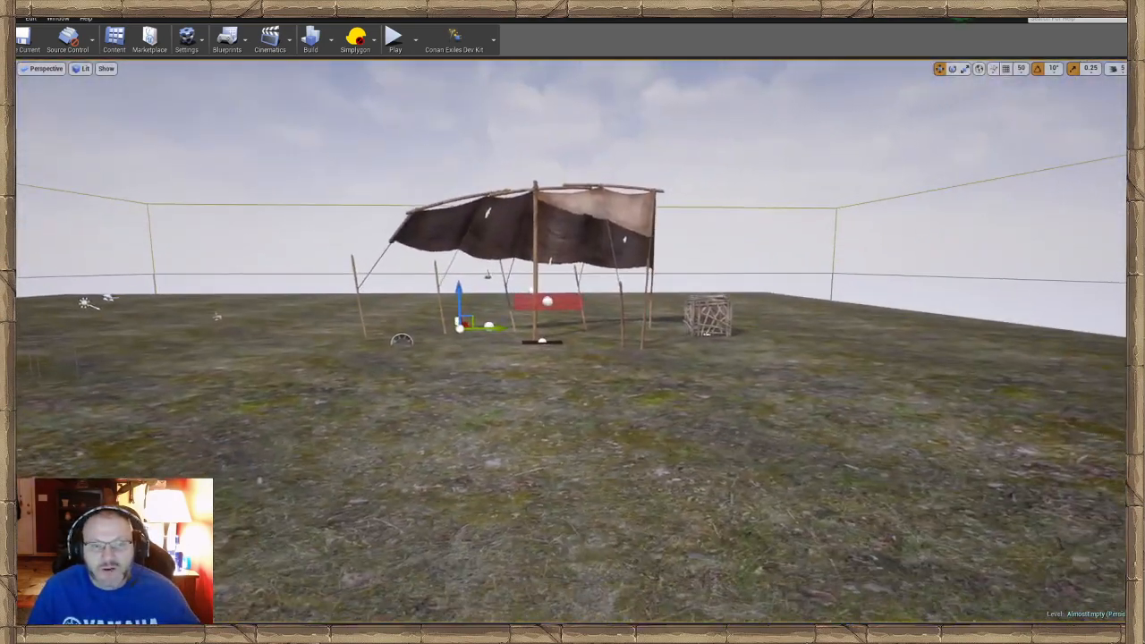
{"action": "right_click", "coordinate": [555, 358]}
{"action": "left_click", "coordinate": [586, 566]}
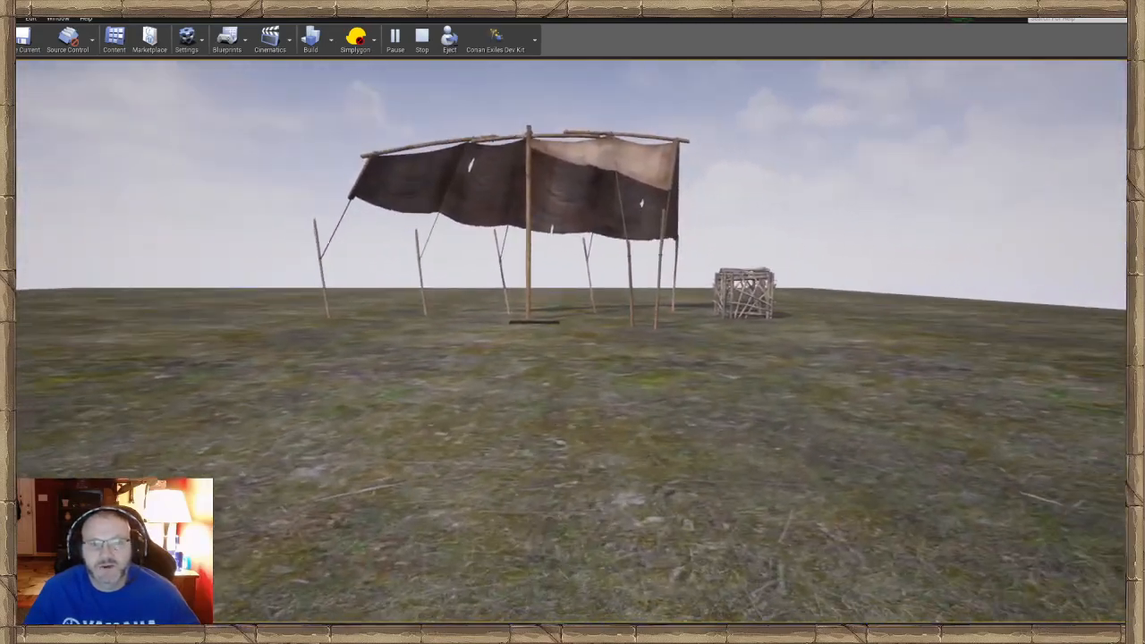
{"action": "left_click", "coordinate": [422, 40]}
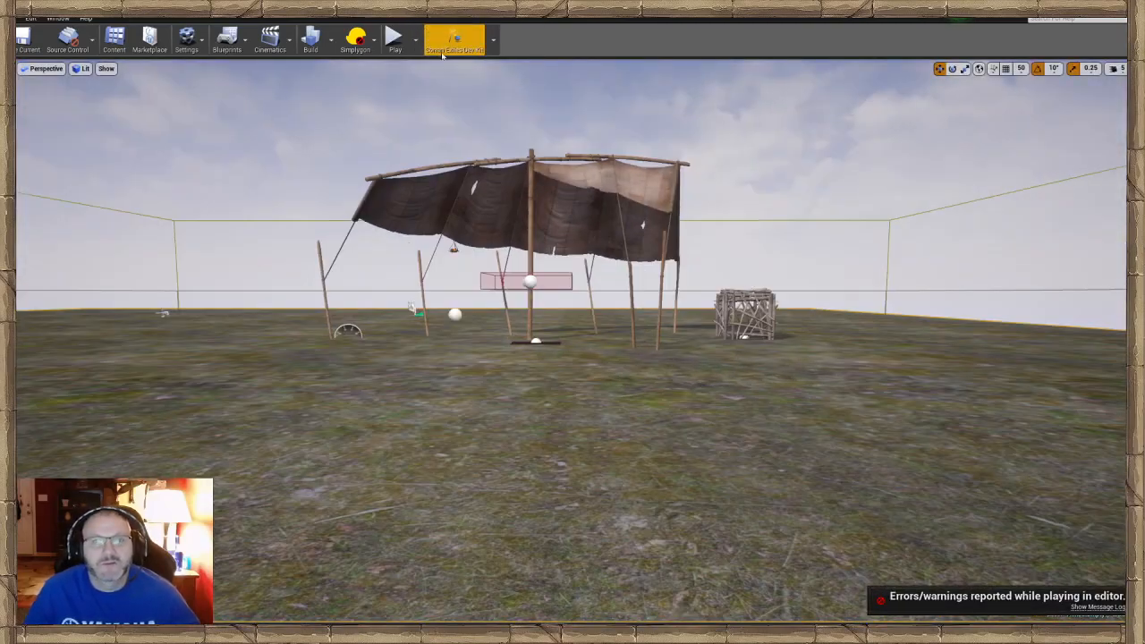
Enable Run Dedicated Server for play sessions and start a play test from the ground in front of the camp.
{"action": "left_click", "coordinate": [416, 40]}
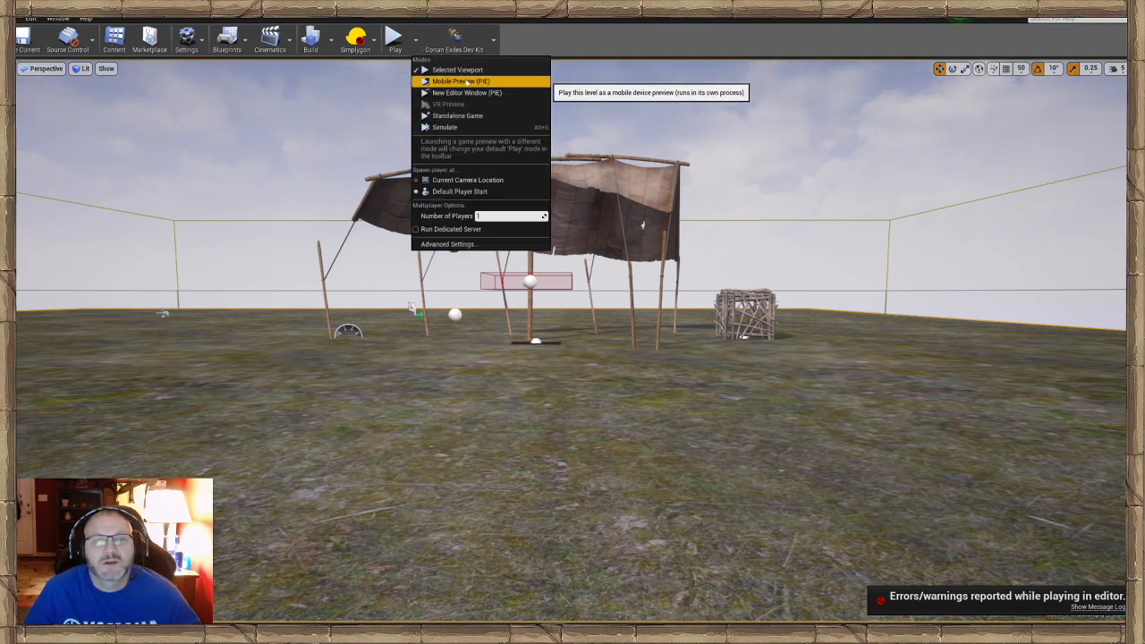
{"action": "left_click", "coordinate": [459, 117]}
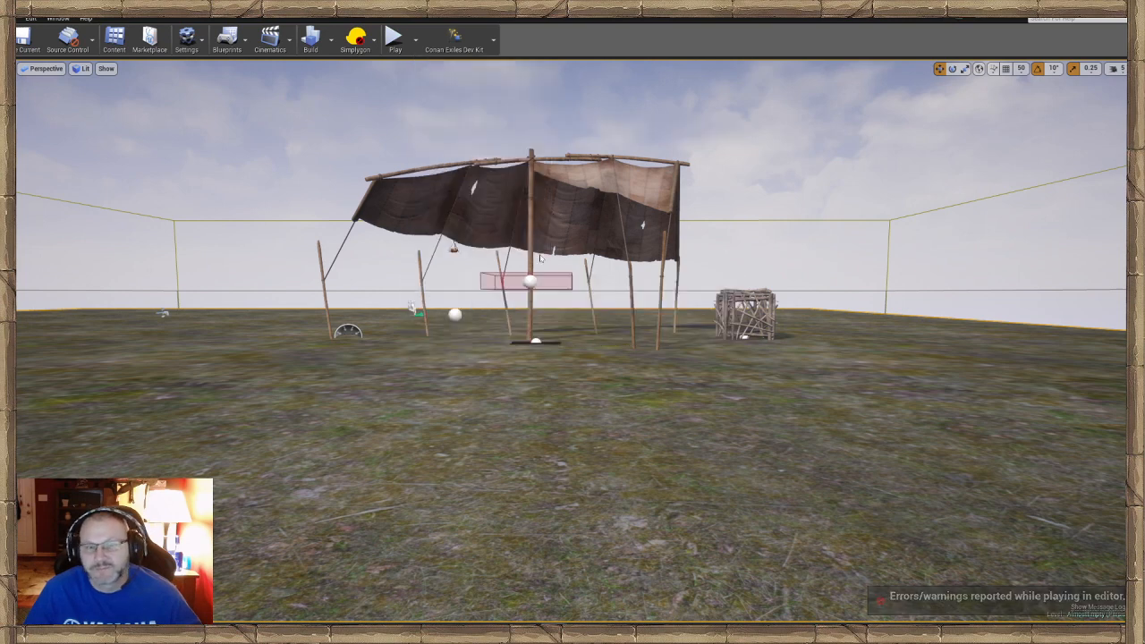
{"action": "right_click", "coordinate": [532, 152]}
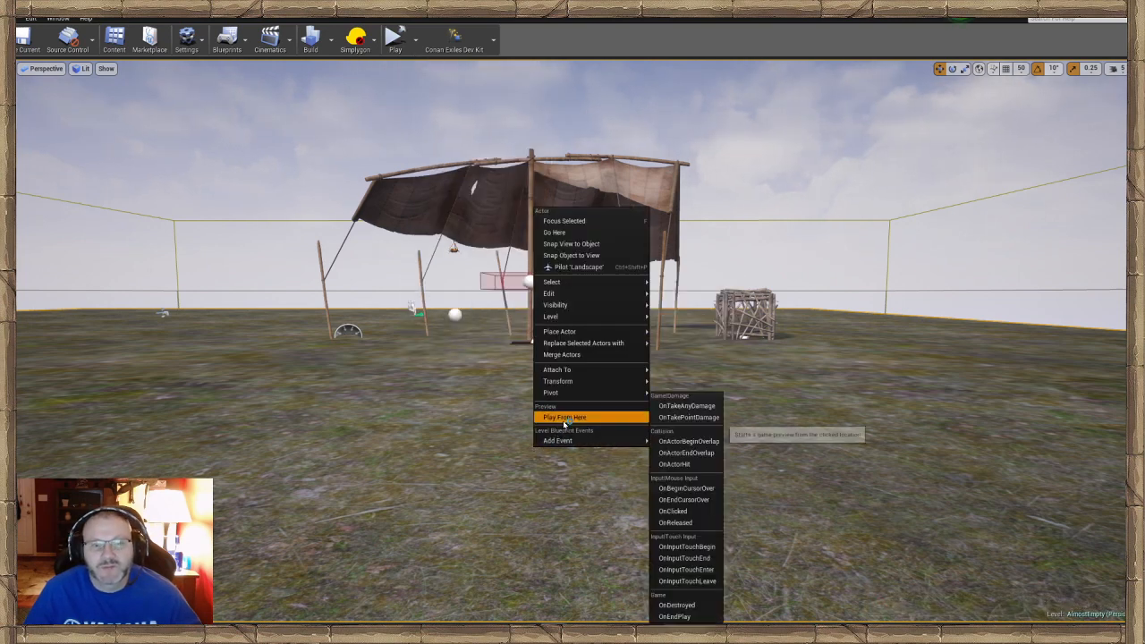
{"action": "left_click", "coordinate": [548, 415]}
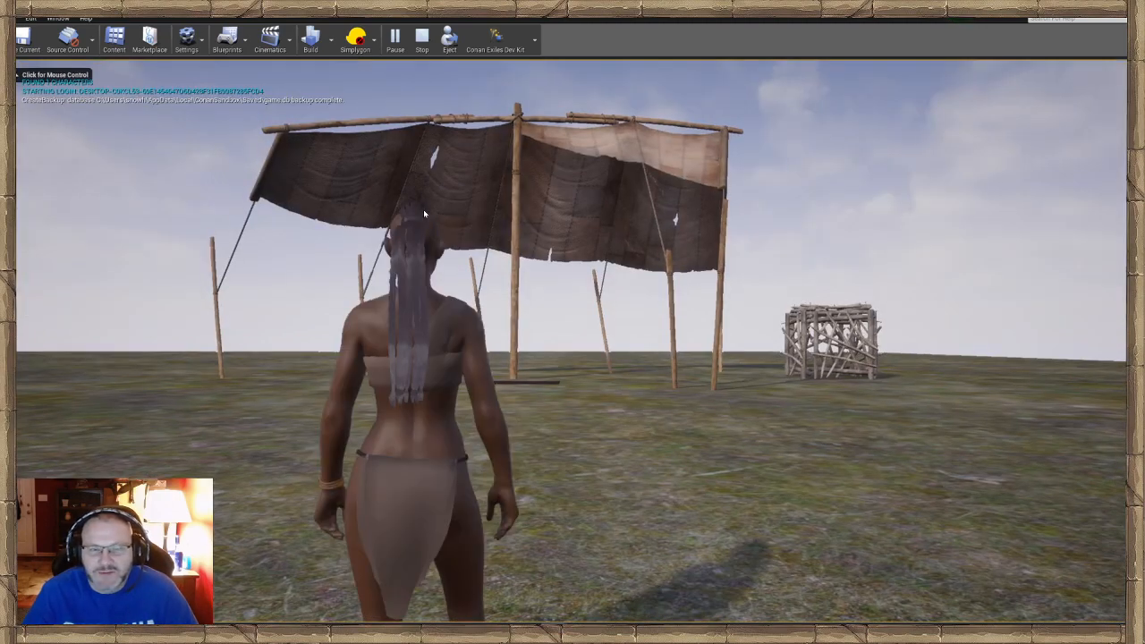
Walk the character around in front of the camp to check for a spawned NPC, and stop the play session.
{"action": "left_click", "coordinate": [423, 210]}
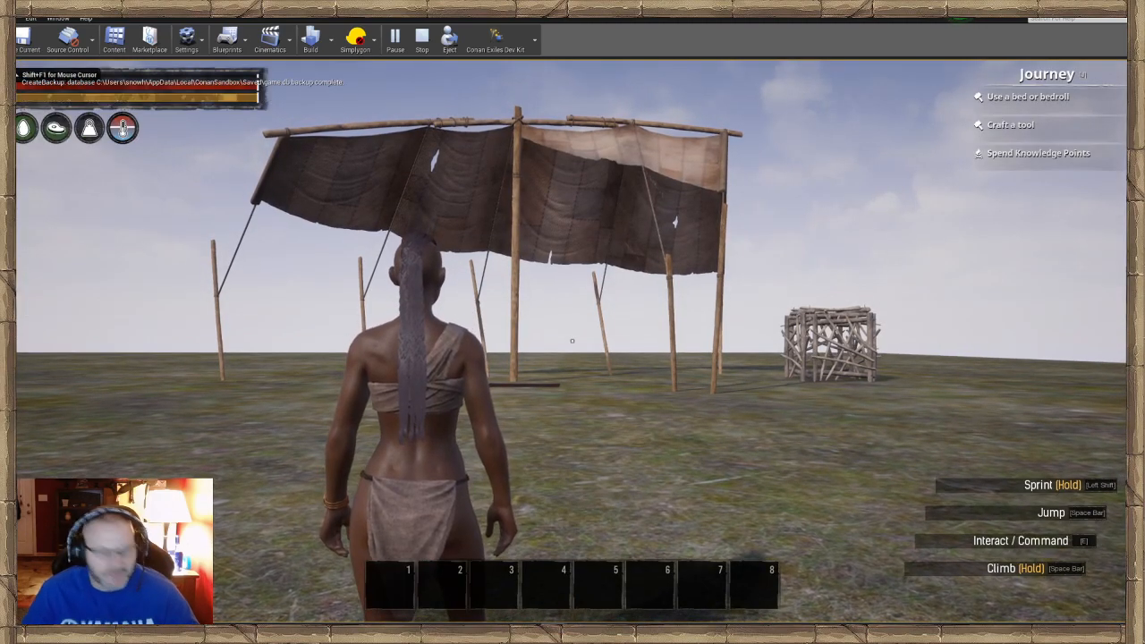
{"action": "key", "text": "w"}
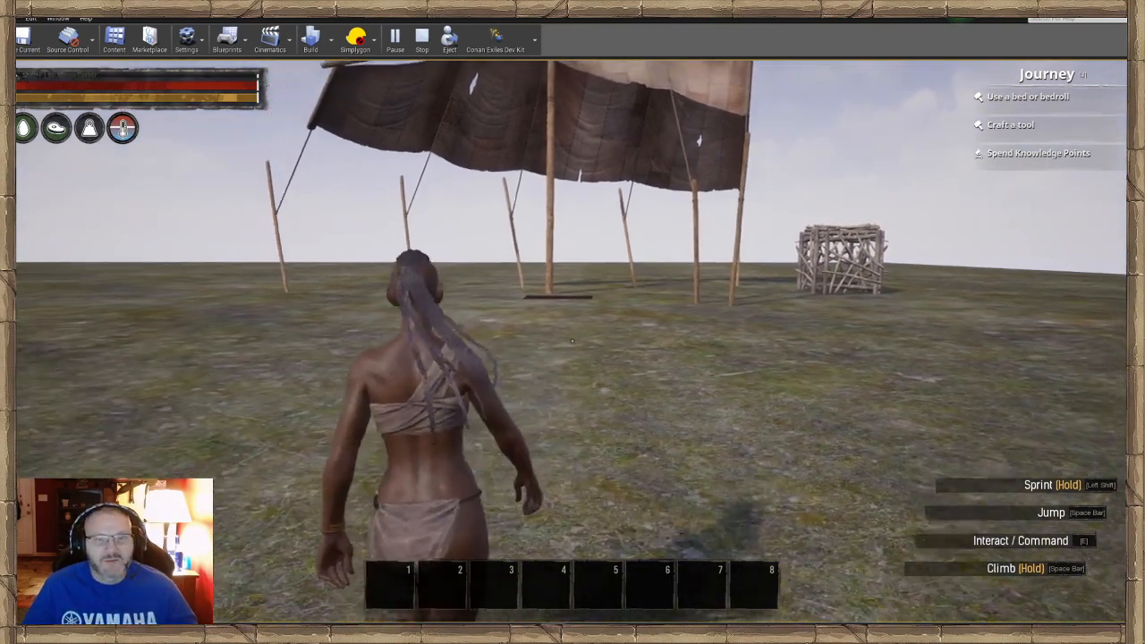
{"action": "key", "text": "s"}
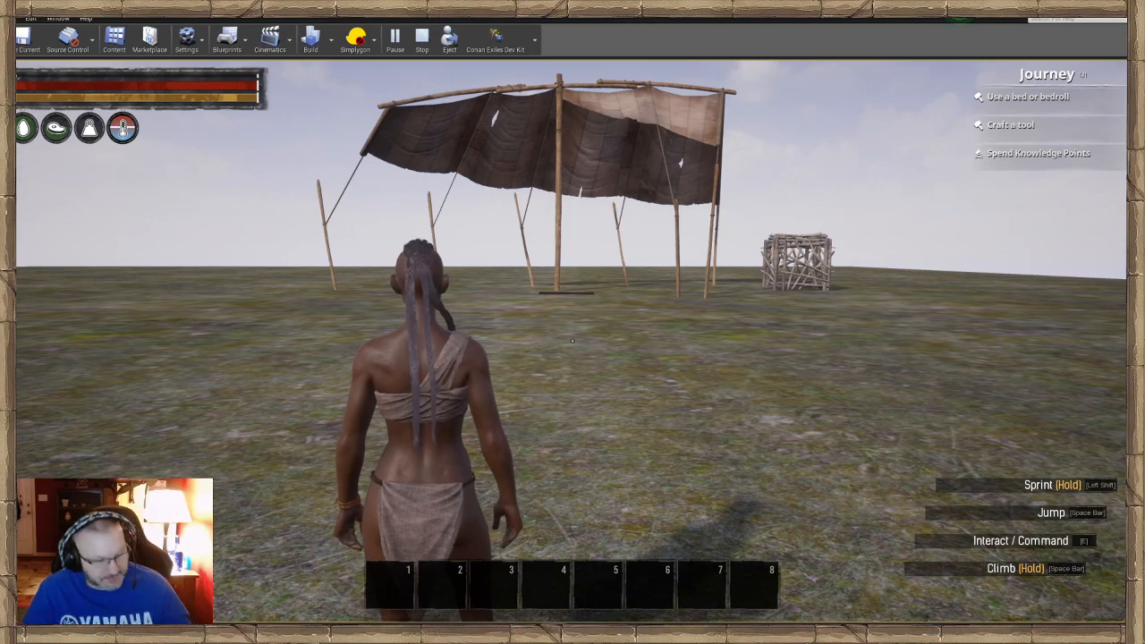
{"action": "key", "text": "w"}
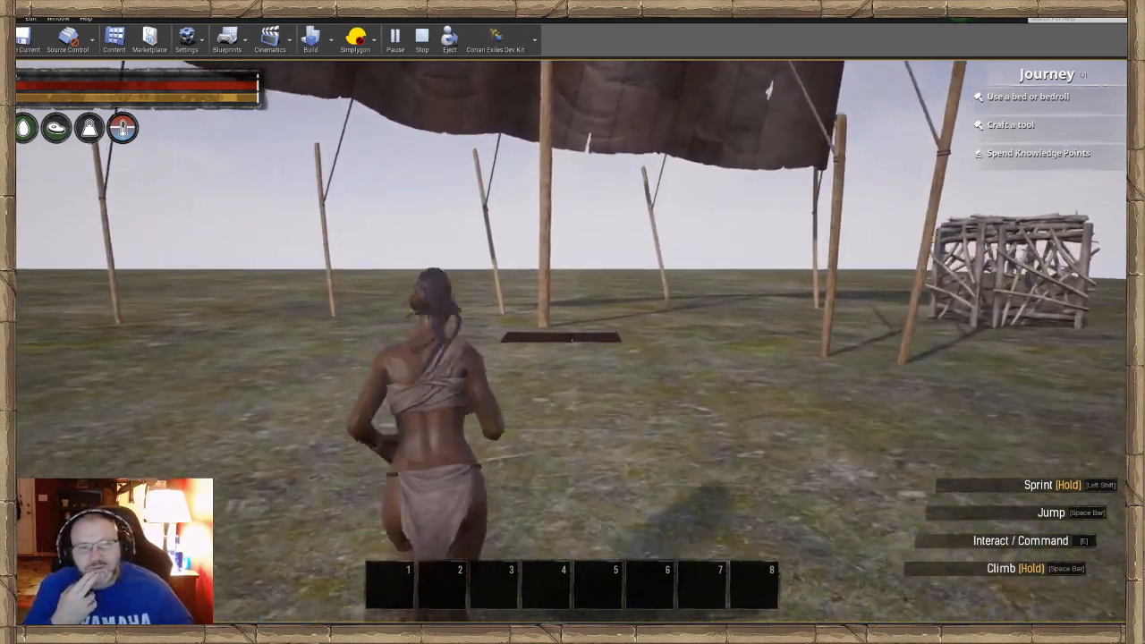
{"action": "key", "text": "d"}
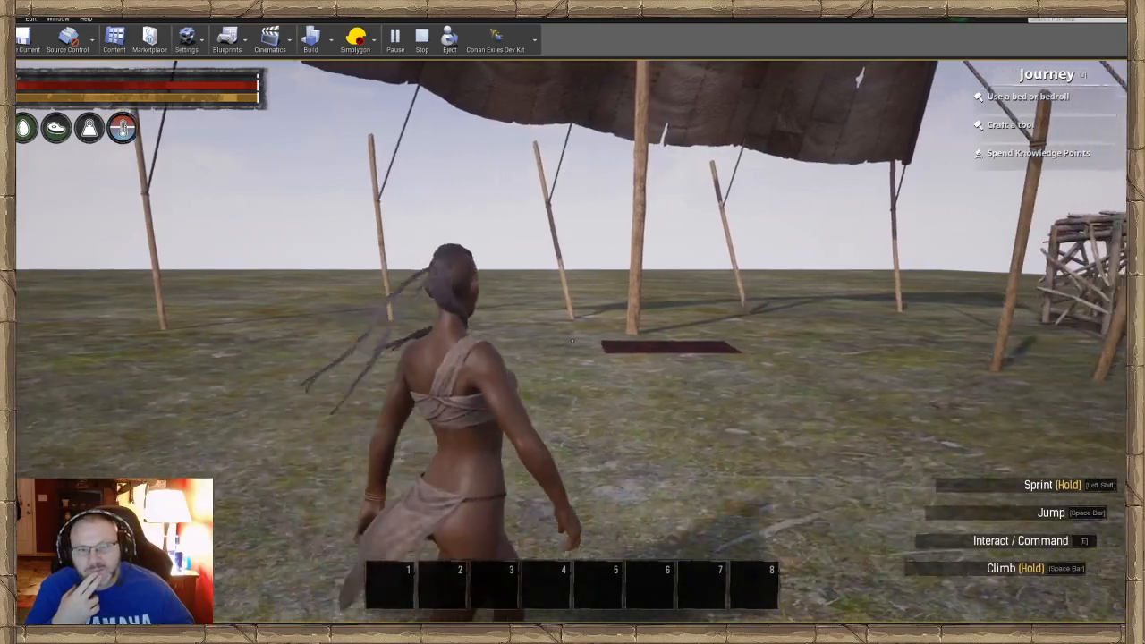
{"action": "key", "text": "a"}
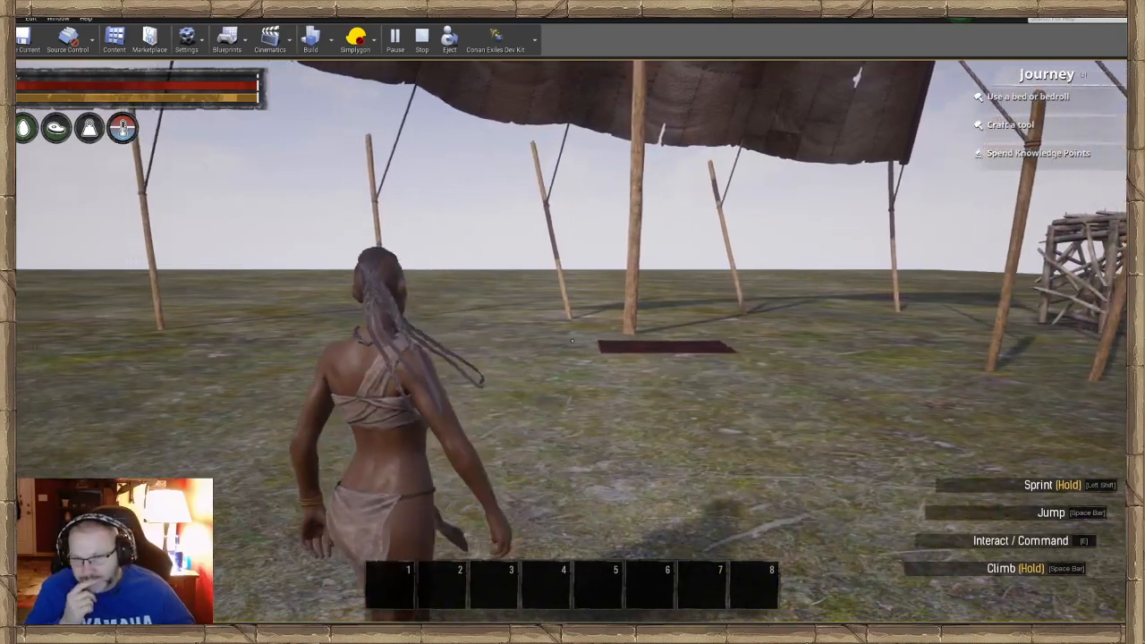
{"action": "key", "text": "d"}
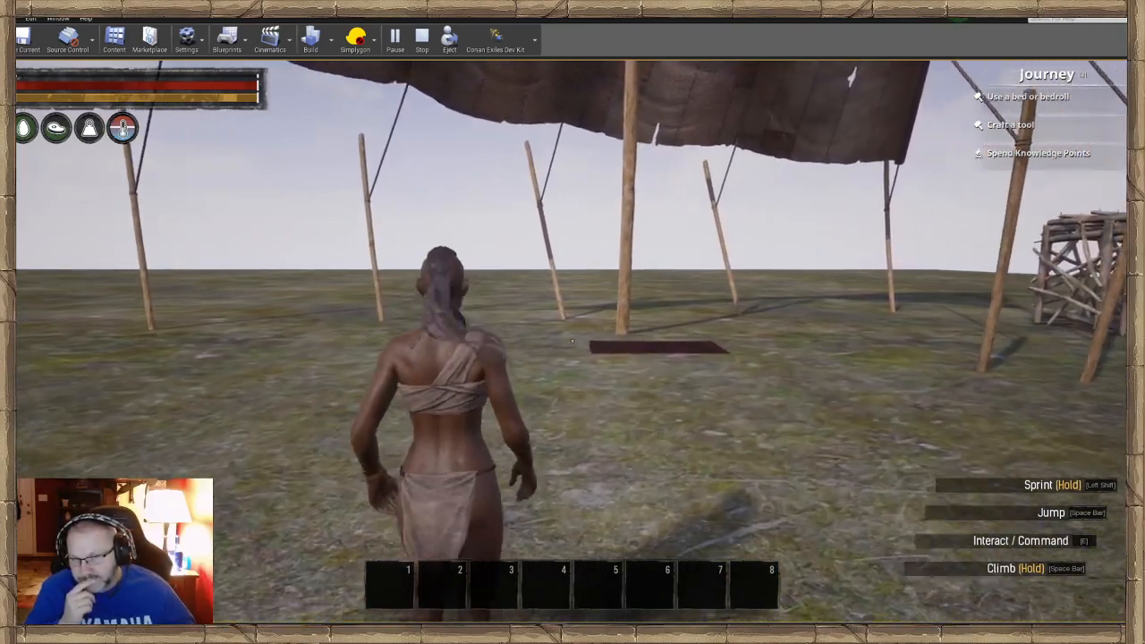
{"action": "key", "text": "s"}
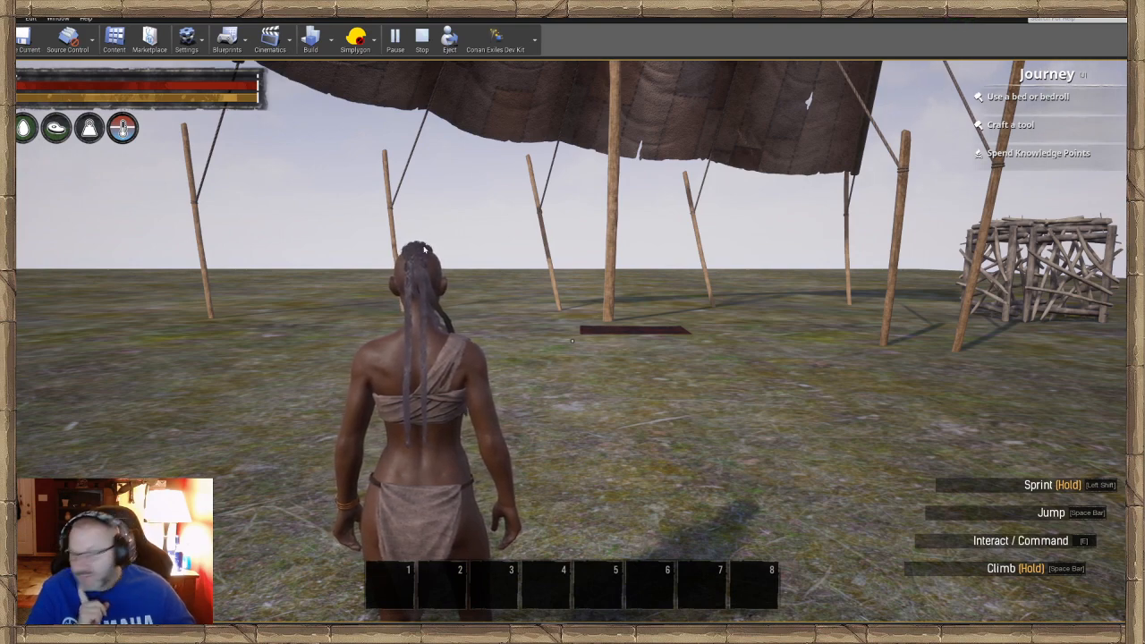
{"action": "key", "text": "Escape"}
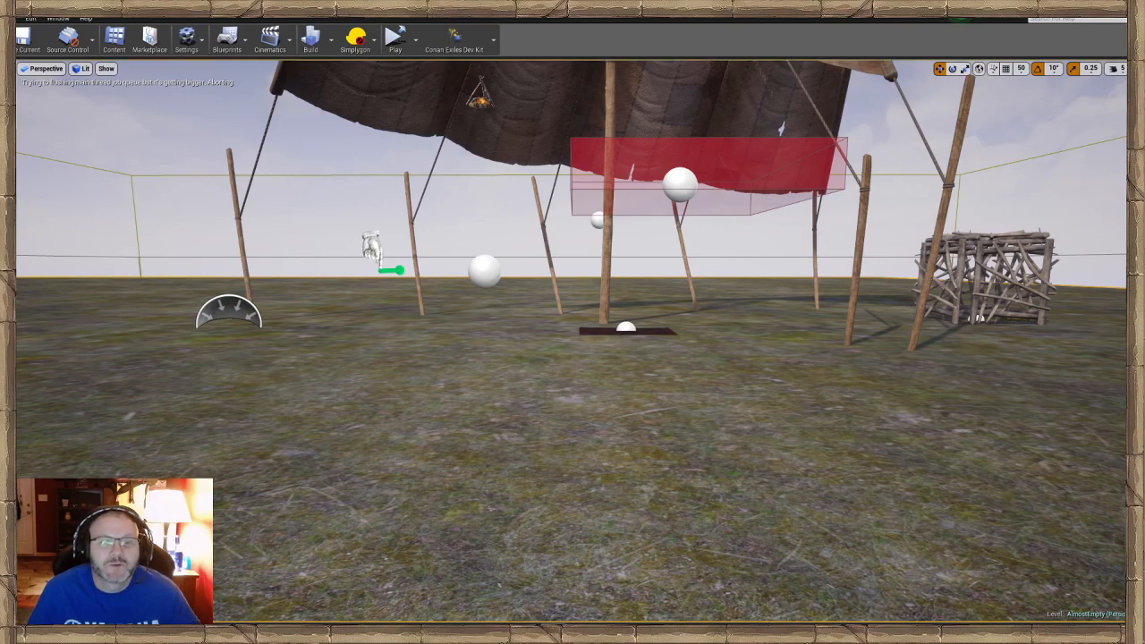
Open the WeightedSpawnTableRow data table and select row 19, an AbandonedCity_RelicHunter_Treasureseeker entry, in the relic-filtered list.
{"action": "left_click", "coordinate": [115, 39]}
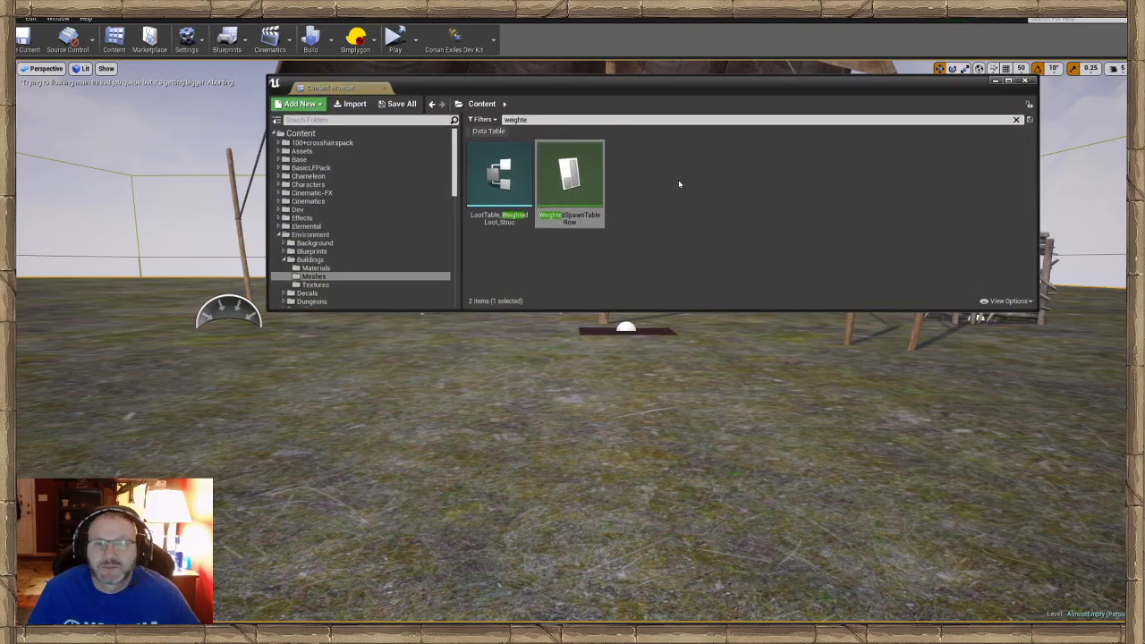
{"action": "double_click", "coordinate": [569, 179]}
{"action": "scroll", "coordinate": [202, 313], "scroll_direction": "up", "scroll_amount": 10}
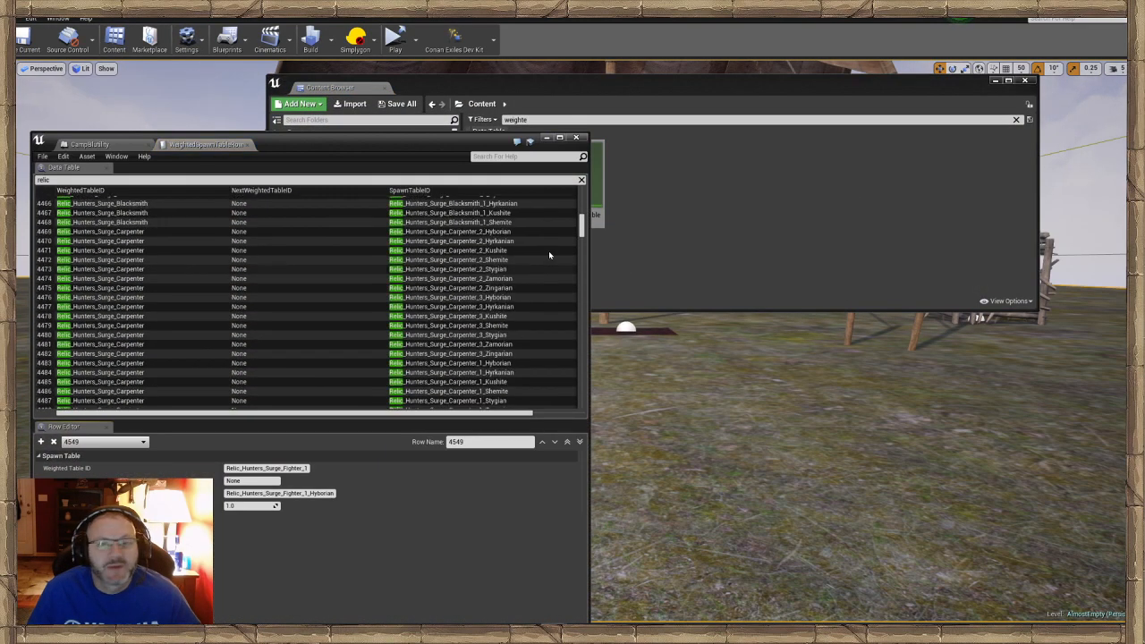
{"action": "left_click_drag", "start_coordinate": [582, 225], "coordinate": [592, 187]}
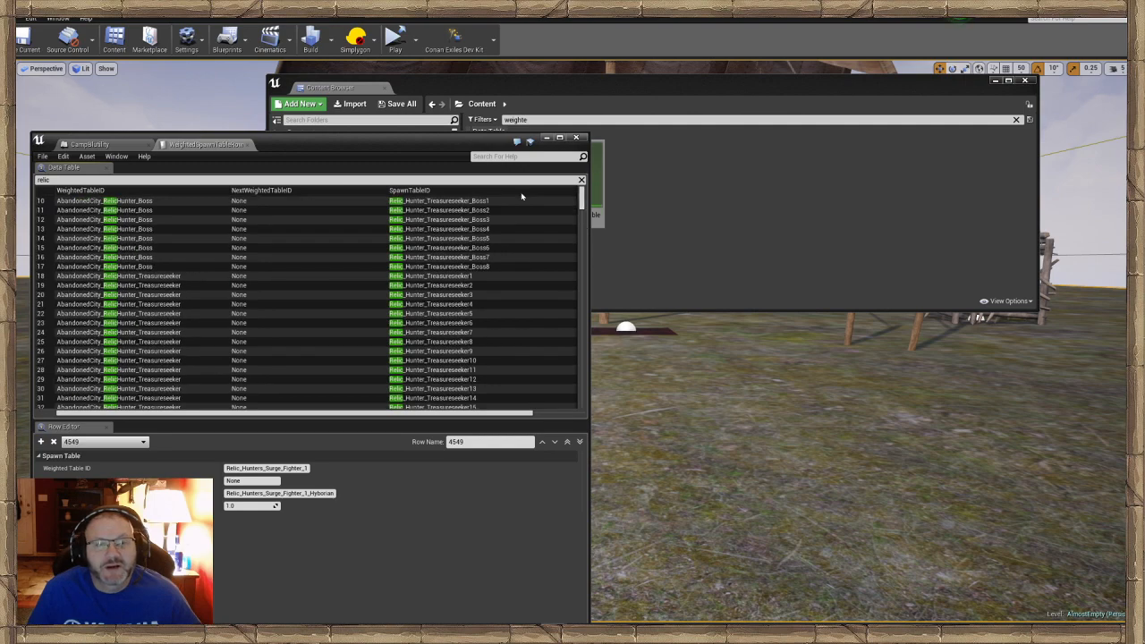
{"action": "left_click", "coordinate": [148, 287]}
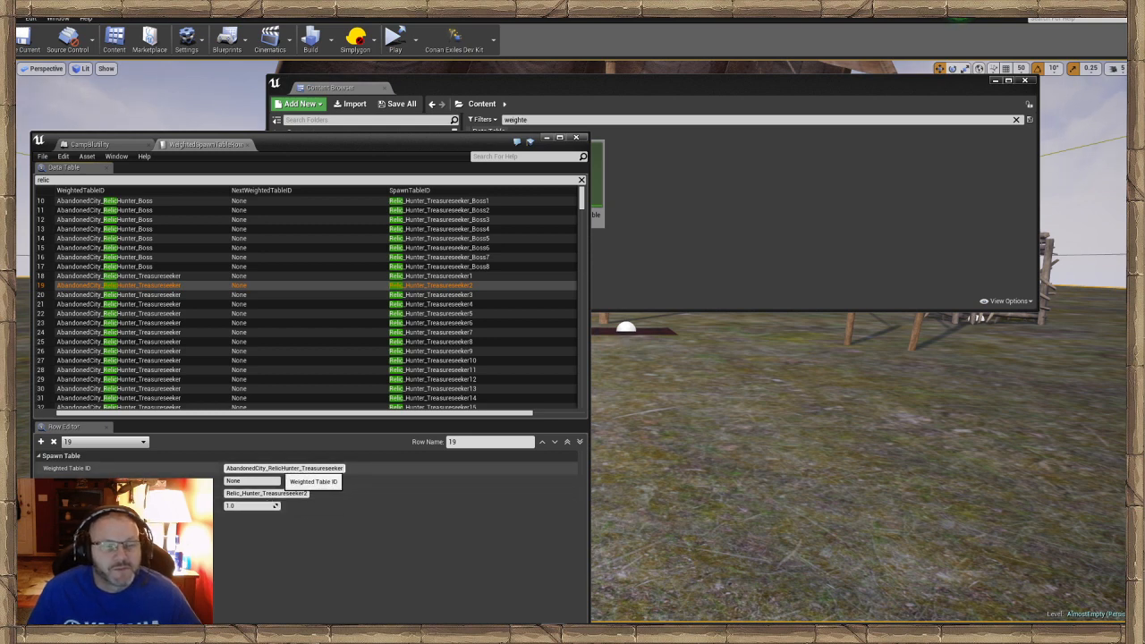
Copy row 19's Weighted Table ID, then clear the asset search and put the data table and Content Browser away.
{"action": "left_click", "coordinate": [268, 493]}
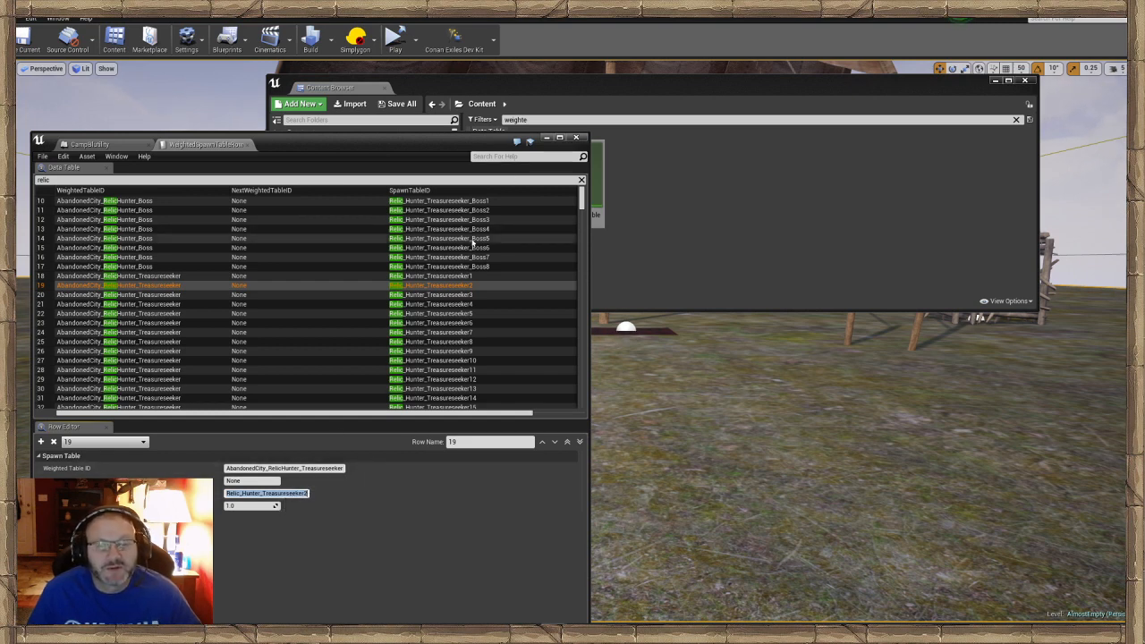
{"action": "left_click", "coordinate": [285, 468]}
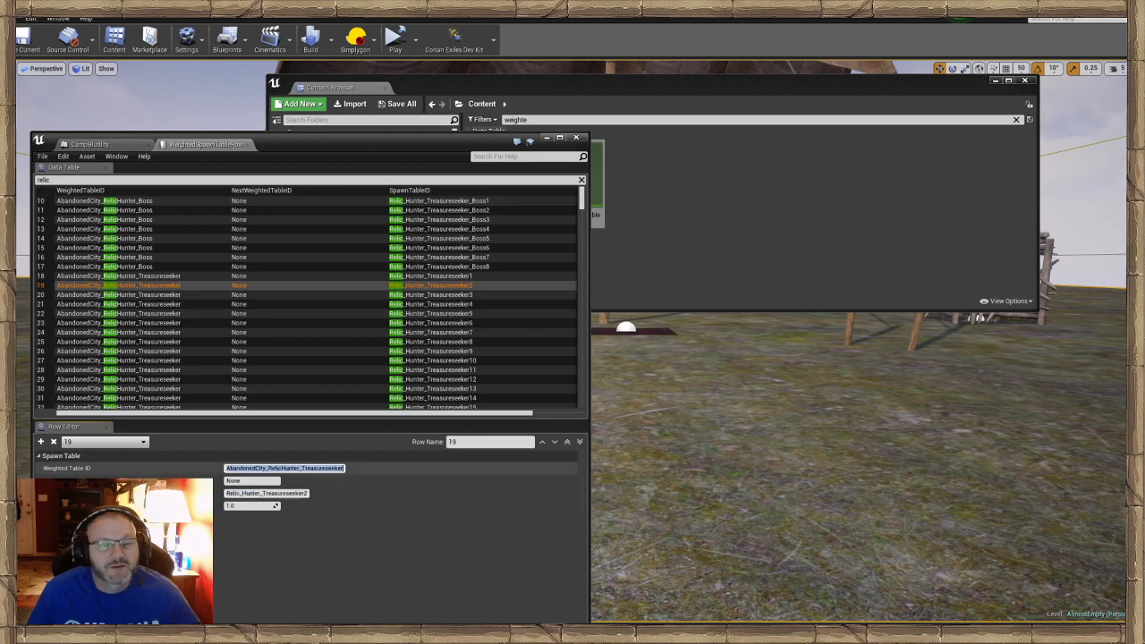
{"action": "right_click", "coordinate": [280, 467]}
{"action": "left_click", "coordinate": [311, 510]}
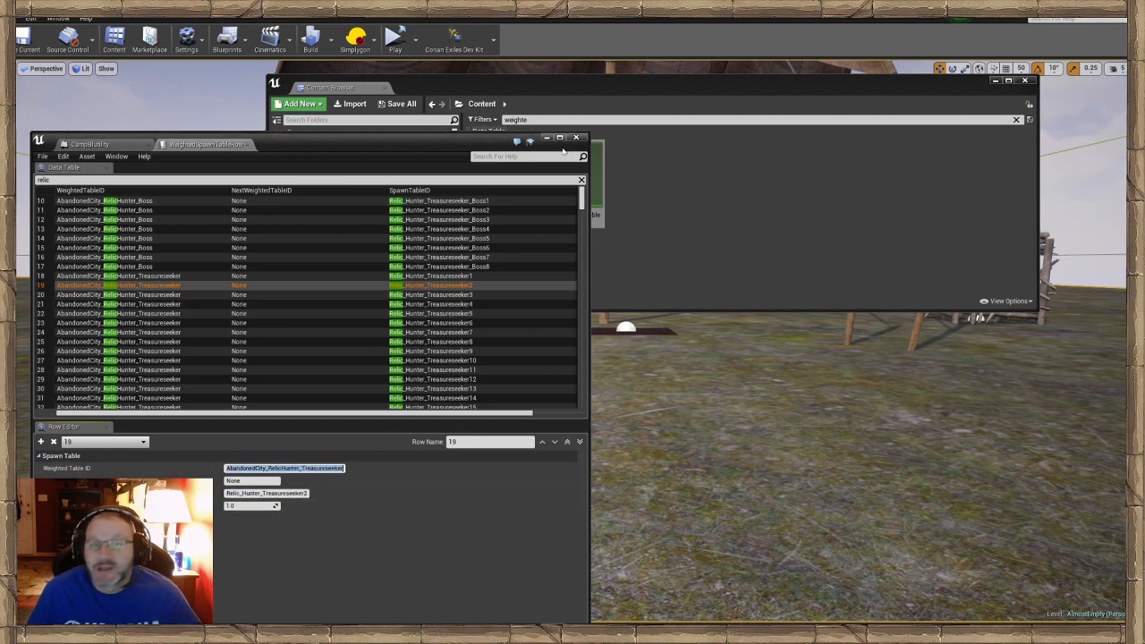
{"action": "left_click", "coordinate": [548, 141]}
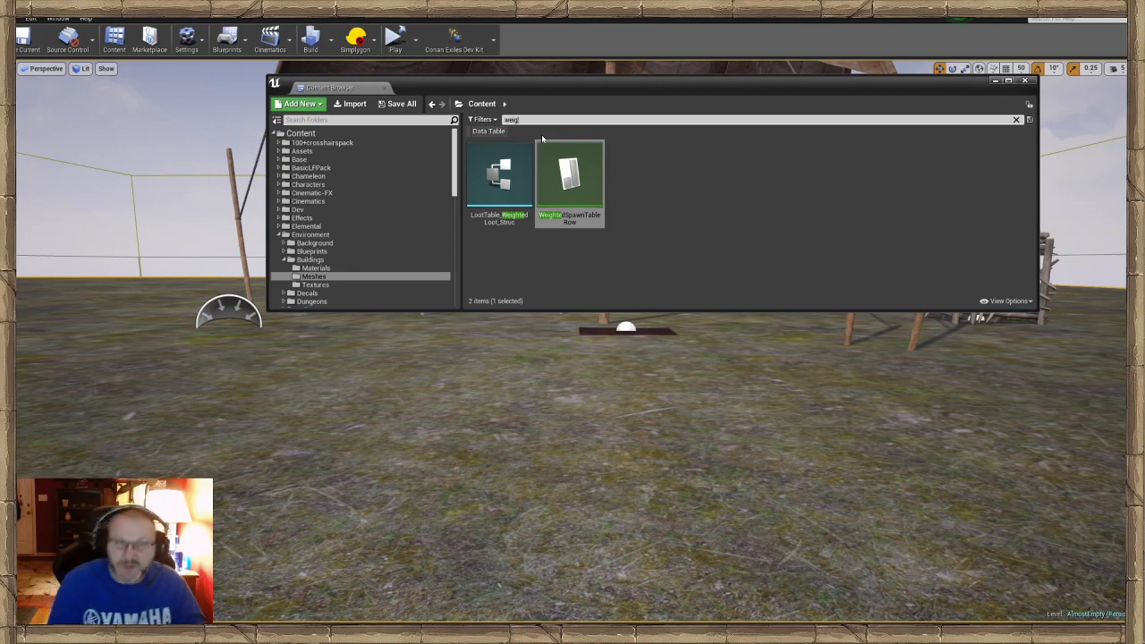
{"action": "left_click", "coordinate": [1016, 119]}
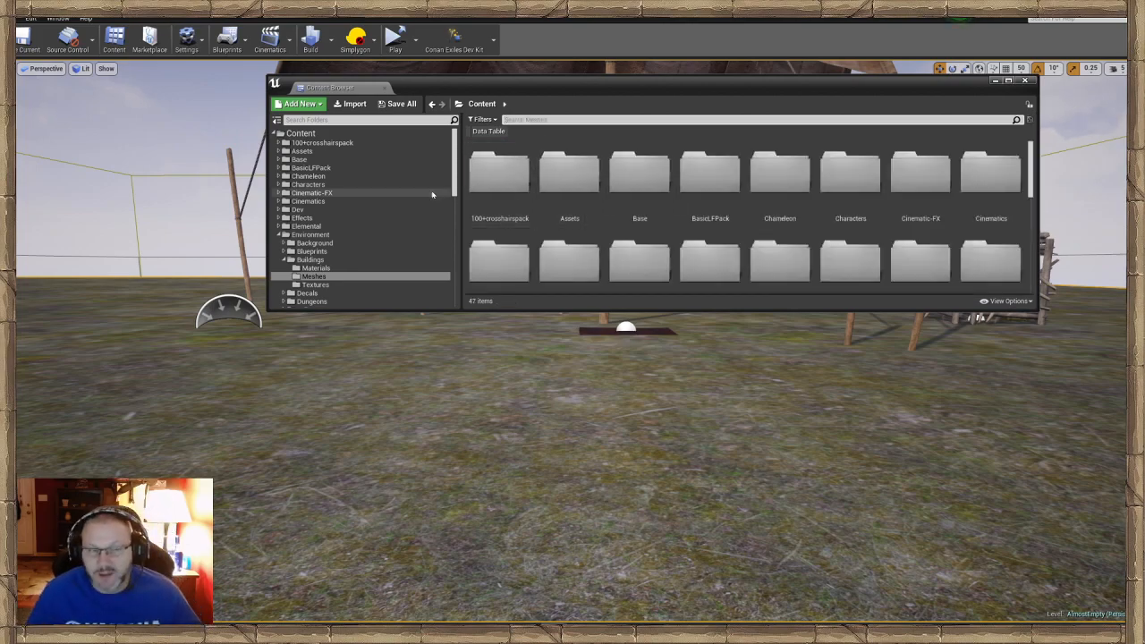
{"action": "left_click", "coordinate": [995, 82]}
Select the manual spawn point in the level and open its details with Human Options element 0 expanded.
{"action": "right_click_drag", "start_coordinate": [680, 358], "coordinate": [617, 390]}
{"action": "key", "text": "s"}
{"action": "key", "text": "w"}
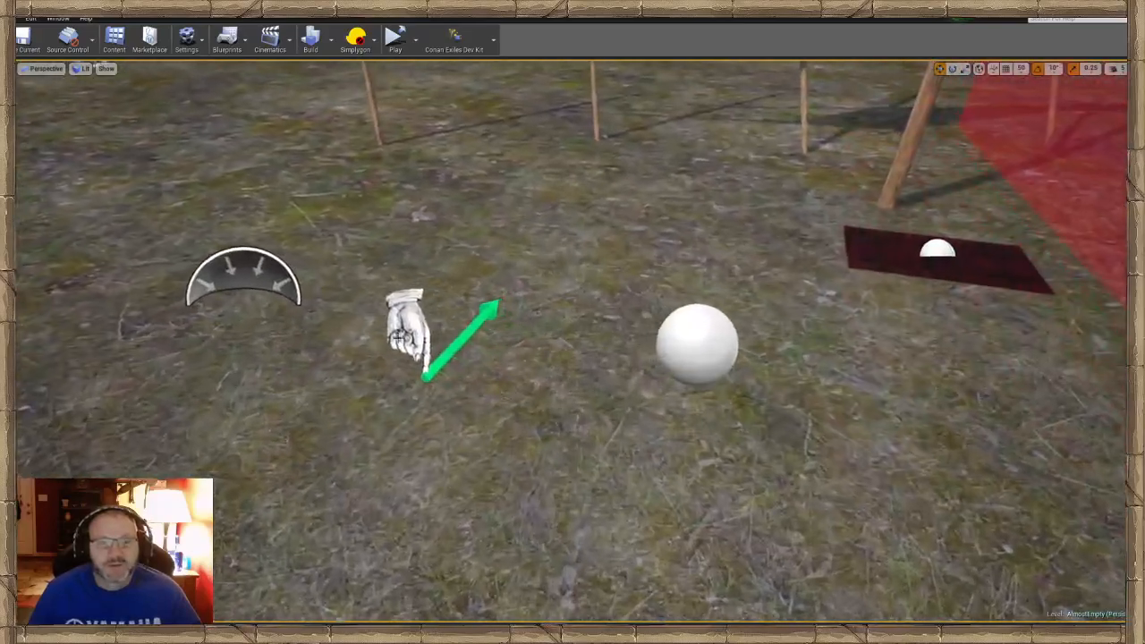
{"action": "left_click", "coordinate": [407, 324]}
{"action": "left_click", "coordinate": [58, 18]}
{"action": "mouse_move", "coordinate": [89, 40]}
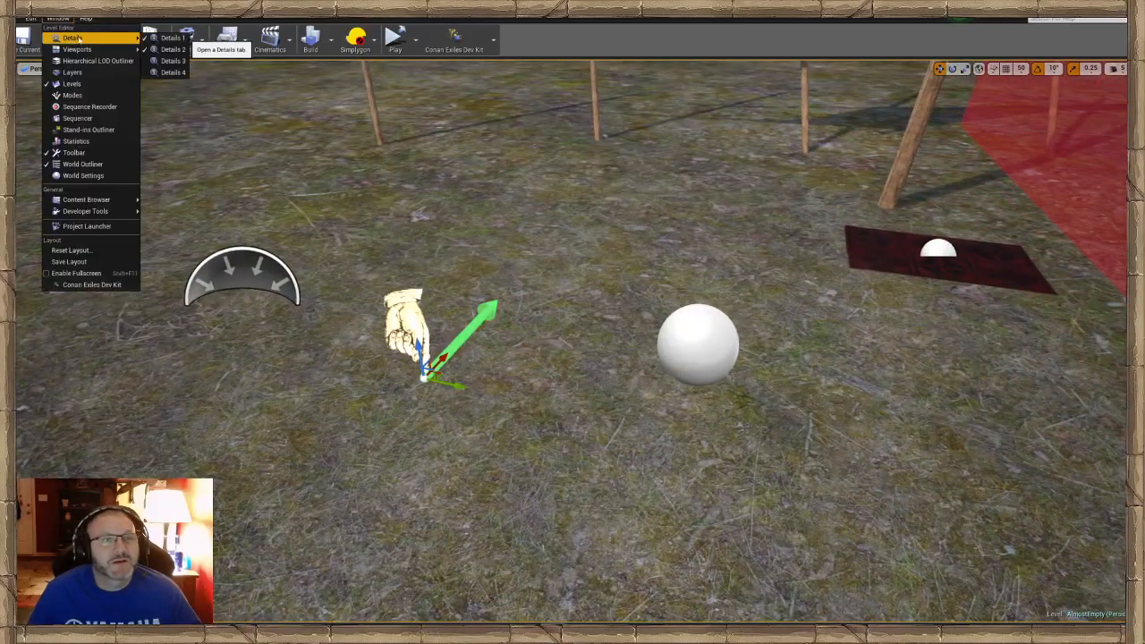
{"action": "left_click", "coordinate": [179, 45]}
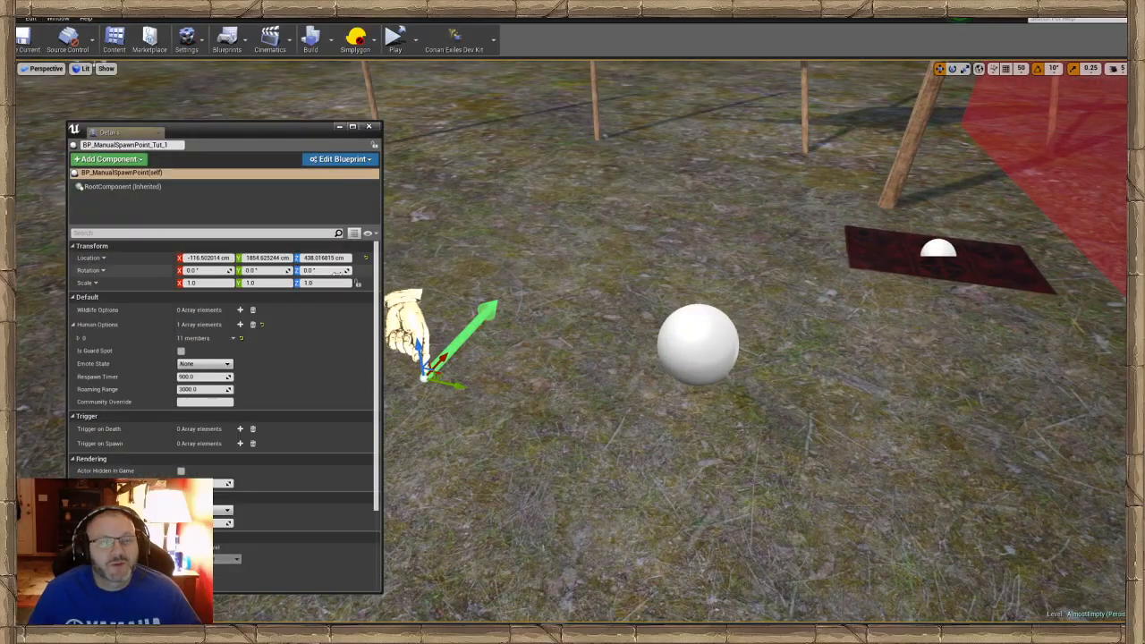
{"action": "left_click", "coordinate": [75, 338]}
Set the SpawnTable of the spawn point's Human Options element 0 to AbandonedCity_RelicHunter_Treasureseeker.
{"action": "right_click_drag", "start_coordinate": [573, 394], "coordinate": [698, 331]}
{"action": "key", "text": "s"}
{"action": "key", "text": "w"}
{"action": "key", "text": "w"}
{"action": "right_click_drag", "start_coordinate": [572, 358], "coordinate": [523, 362]}
{"action": "left_click", "coordinate": [294, 430]}
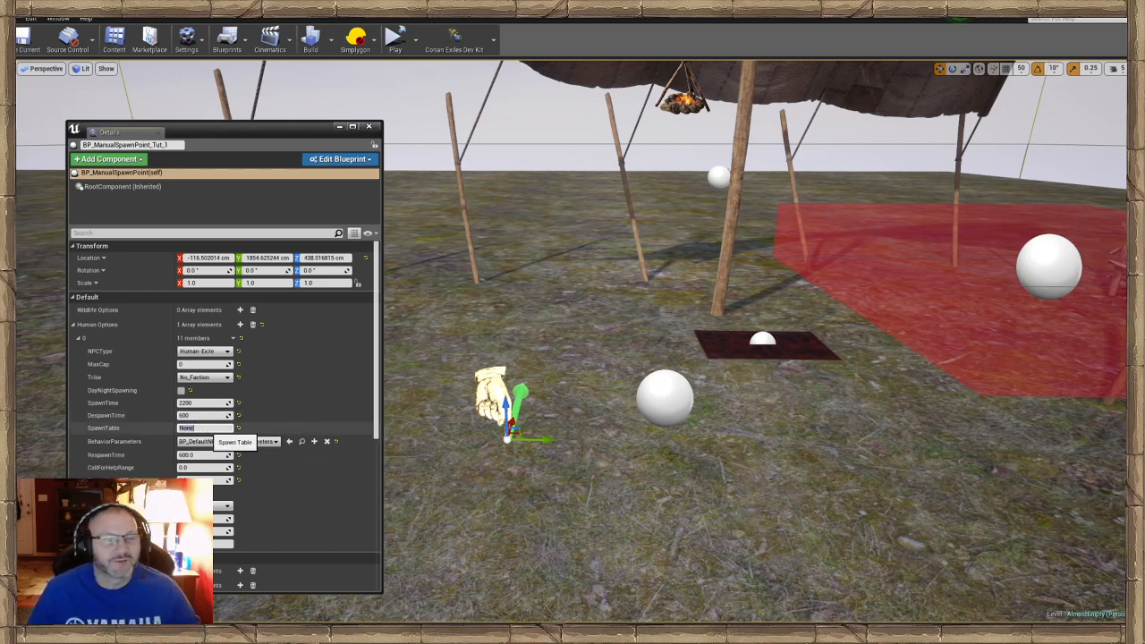
{"action": "double_click", "coordinate": [208, 429]}
{"action": "key", "text": "BackSpace"}
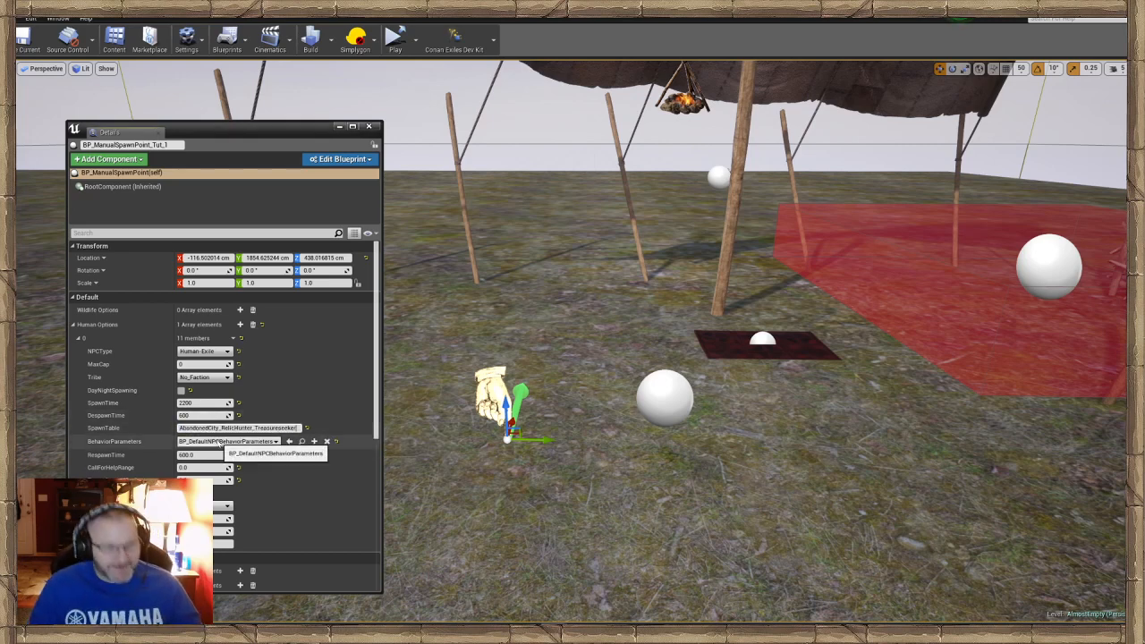
Put the spawn point's details away and save the AlmostEmpty map.
{"action": "left_click_drag", "start_coordinate": [45, 385], "coordinate": [43, 340]}
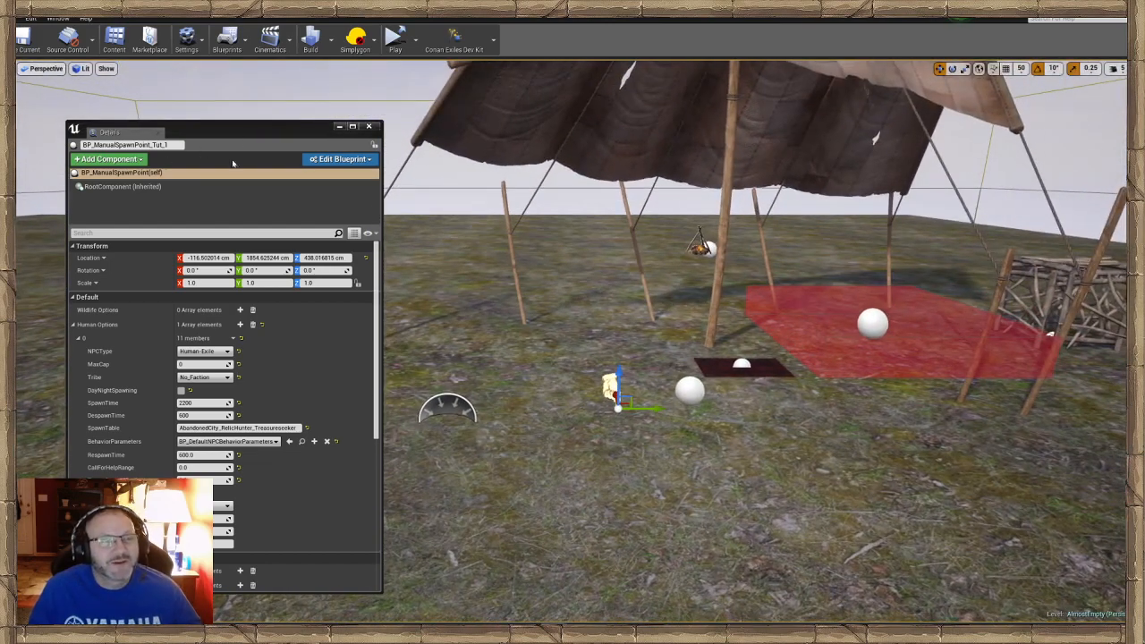
{"action": "left_click", "coordinate": [339, 127]}
{"action": "left_click", "coordinate": [24, 39]}
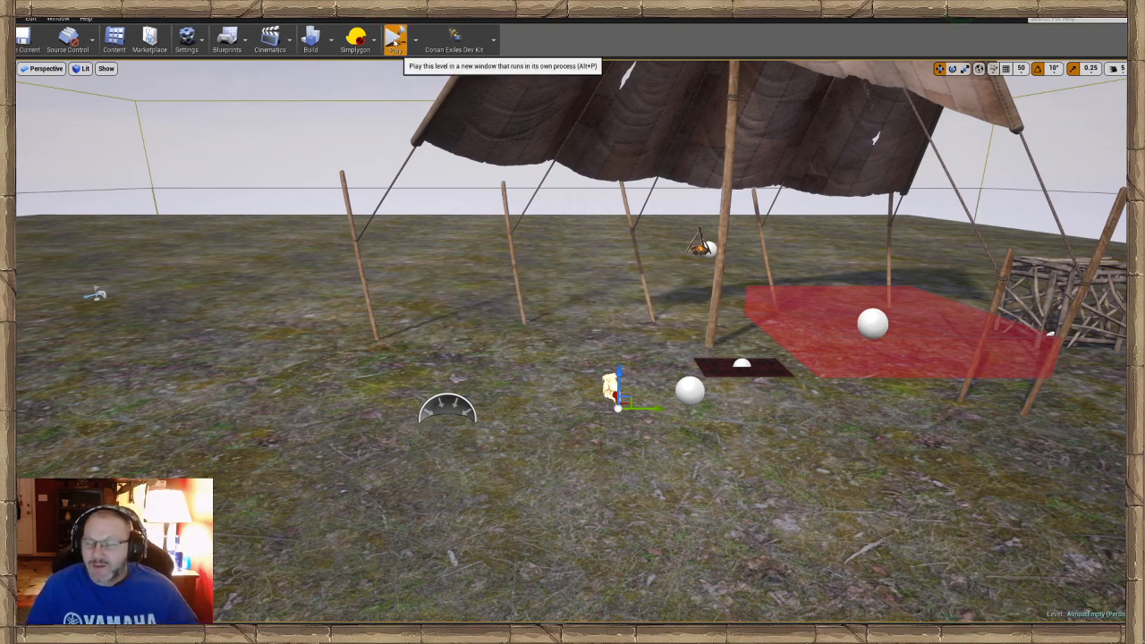
Try a standalone play test and close its window, then start a play session from the ground in front of the camp.
{"action": "left_click", "coordinate": [395, 41]}
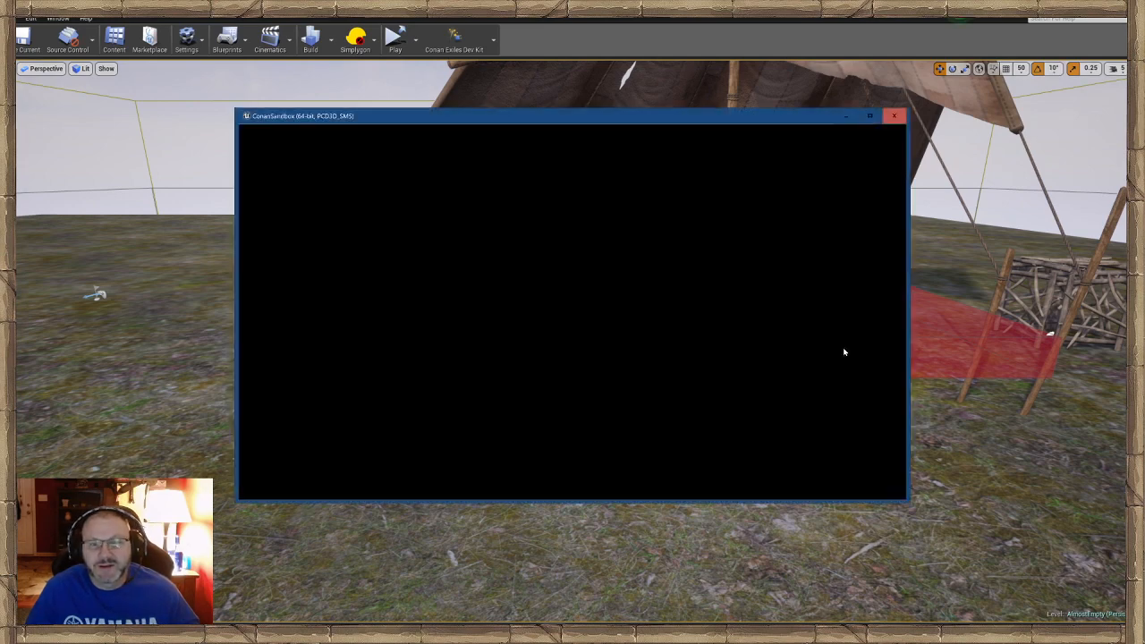
{"action": "left_click", "coordinate": [894, 116]}
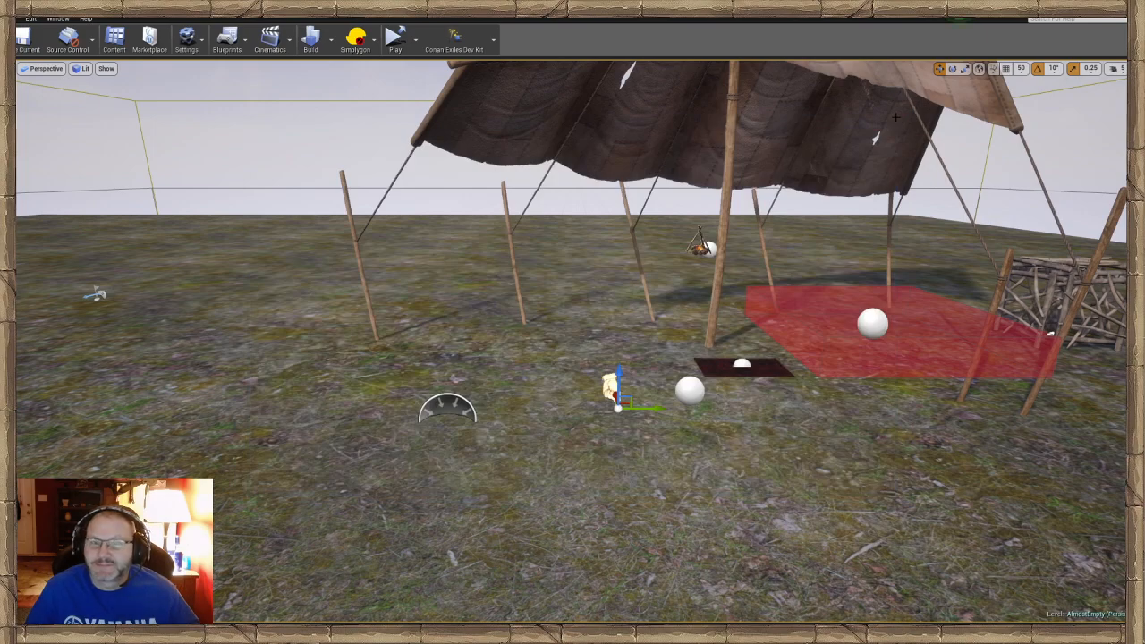
{"action": "left_click_drag", "start_coordinate": [567, 358], "coordinate": [578, 465]}
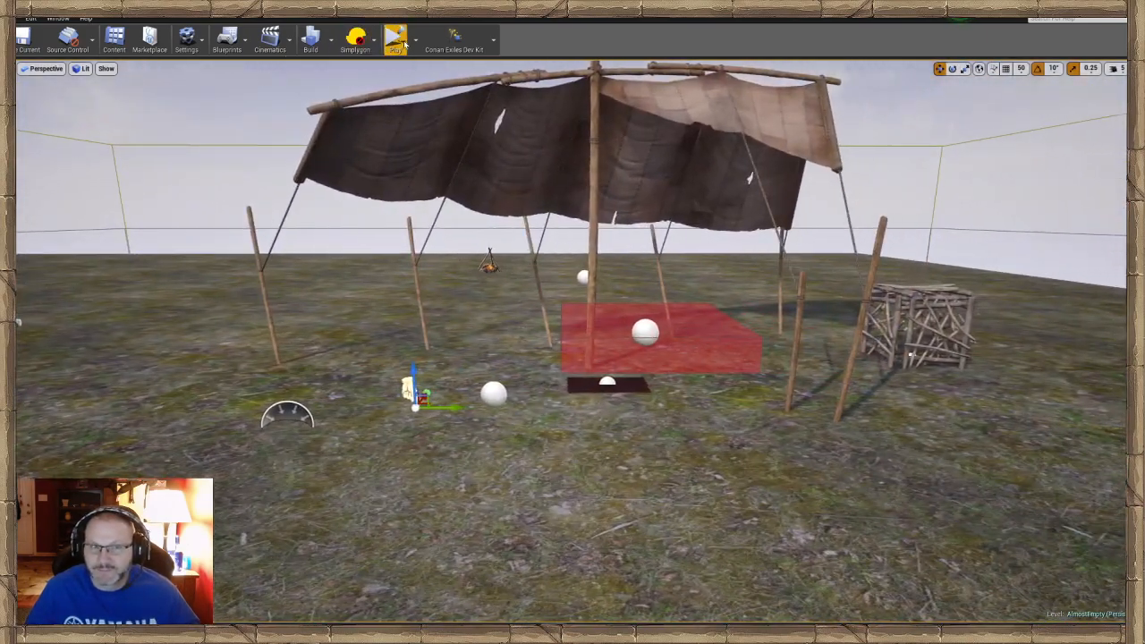
{"action": "left_click", "coordinate": [417, 41]}
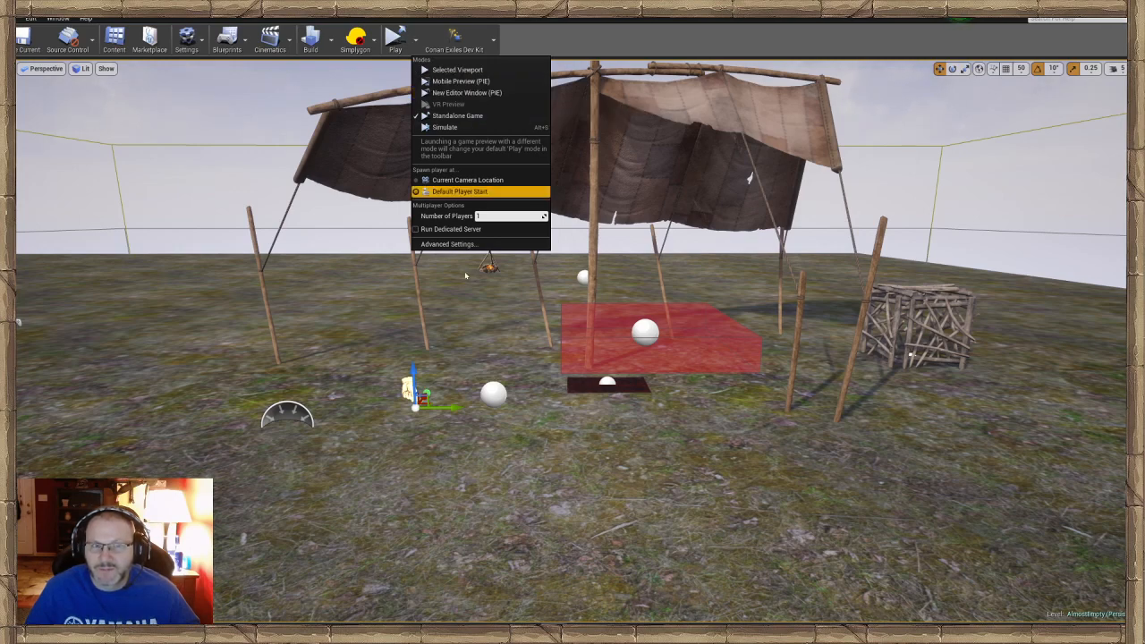
{"action": "right_click_drag", "start_coordinate": [464, 271], "coordinate": [464, 305]}
{"action": "right_click", "coordinate": [560, 291]}
{"action": "left_click", "coordinate": [596, 517]}
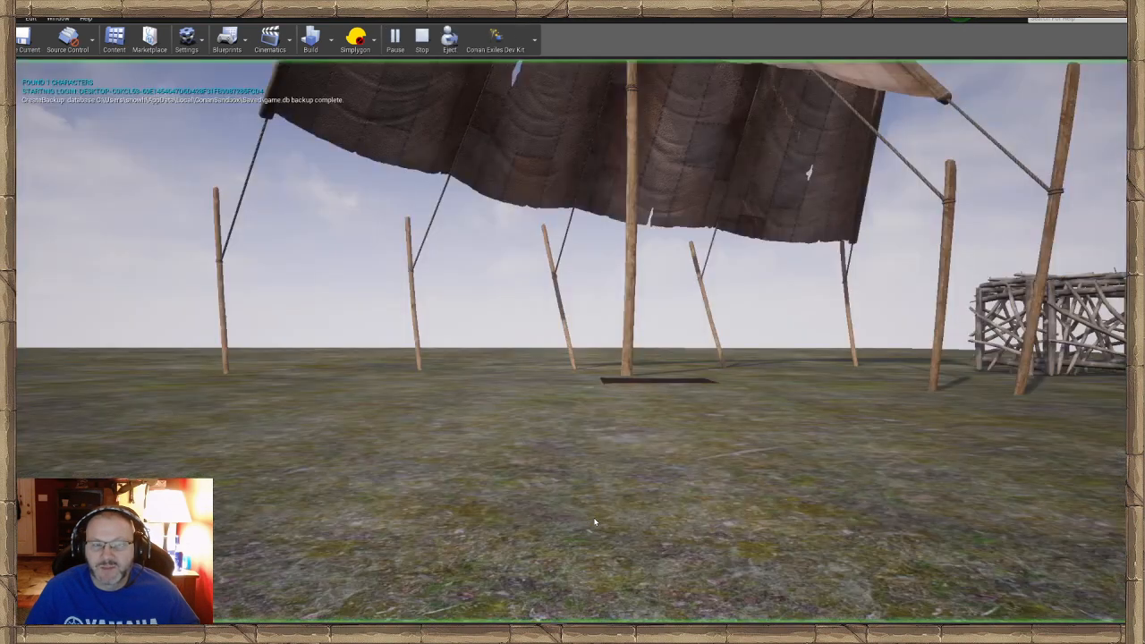
Back the character away from the camp to observe the spawned NPC, and open the Admin Panel.
{"action": "key", "text": "s"}
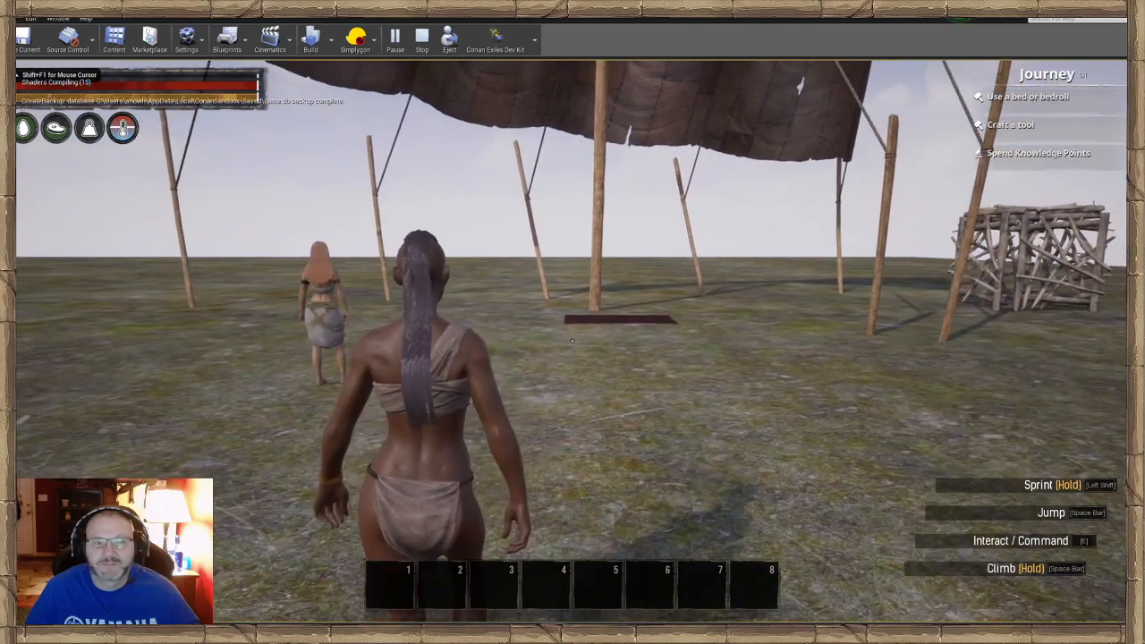
{"action": "key", "text": "s"}
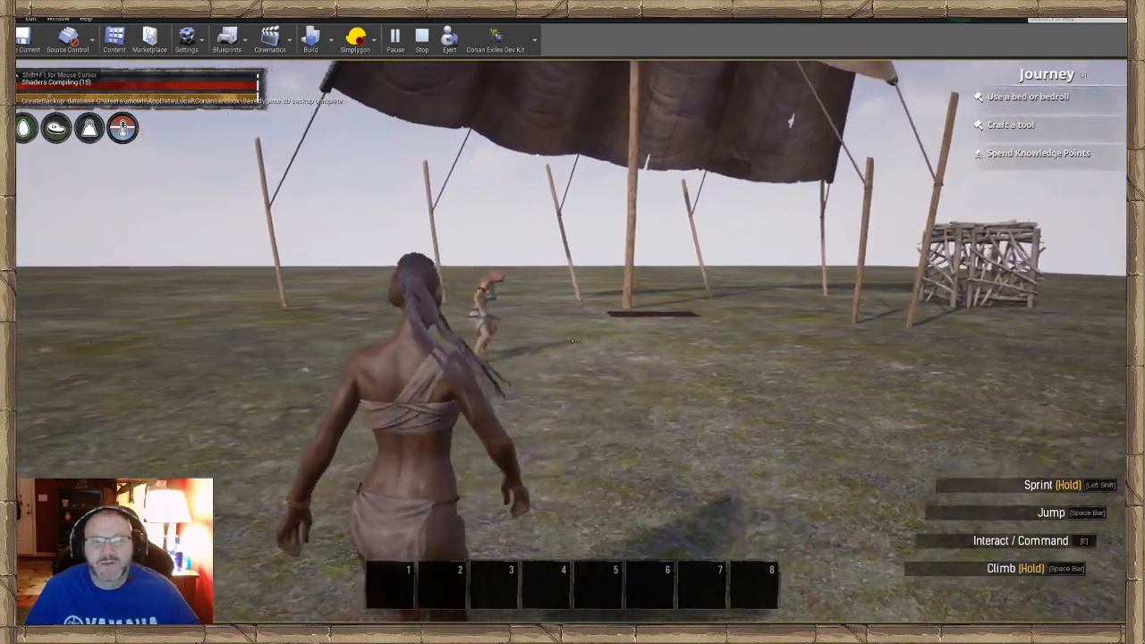
{"action": "key", "text": "s"}
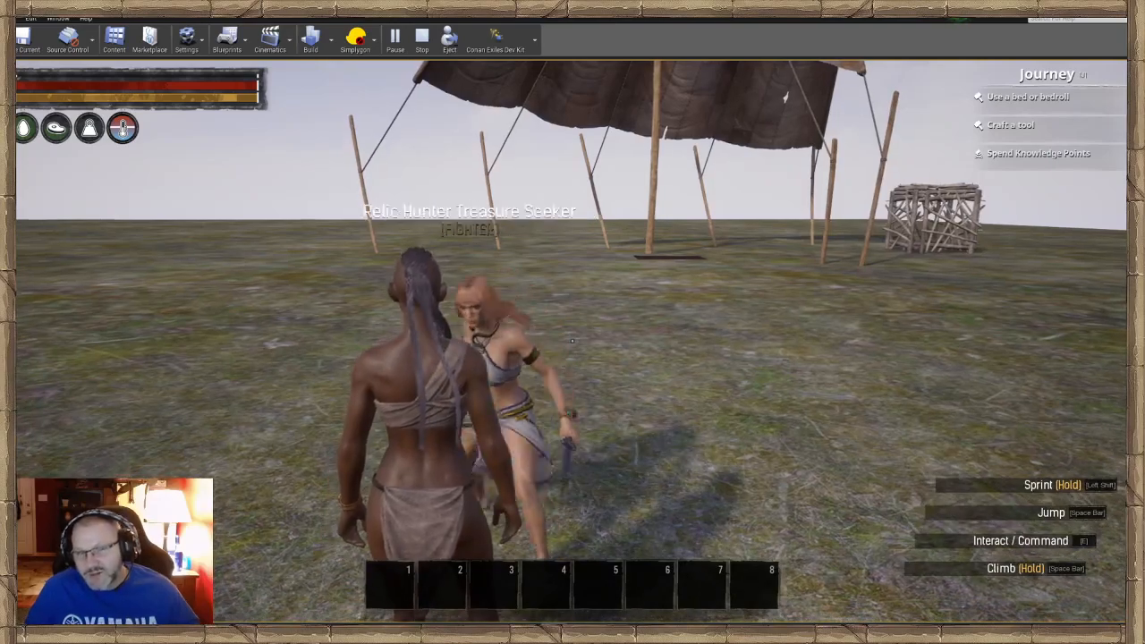
{"action": "key", "text": "s"}
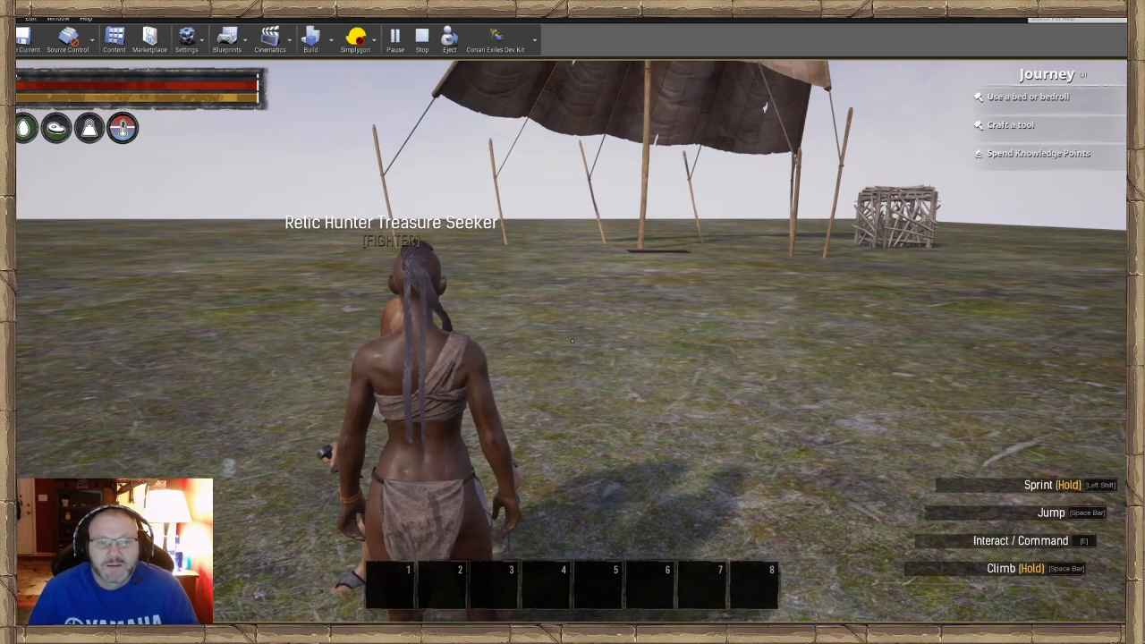
{"action": "key", "text": "ctrl+shift+alt+c"}
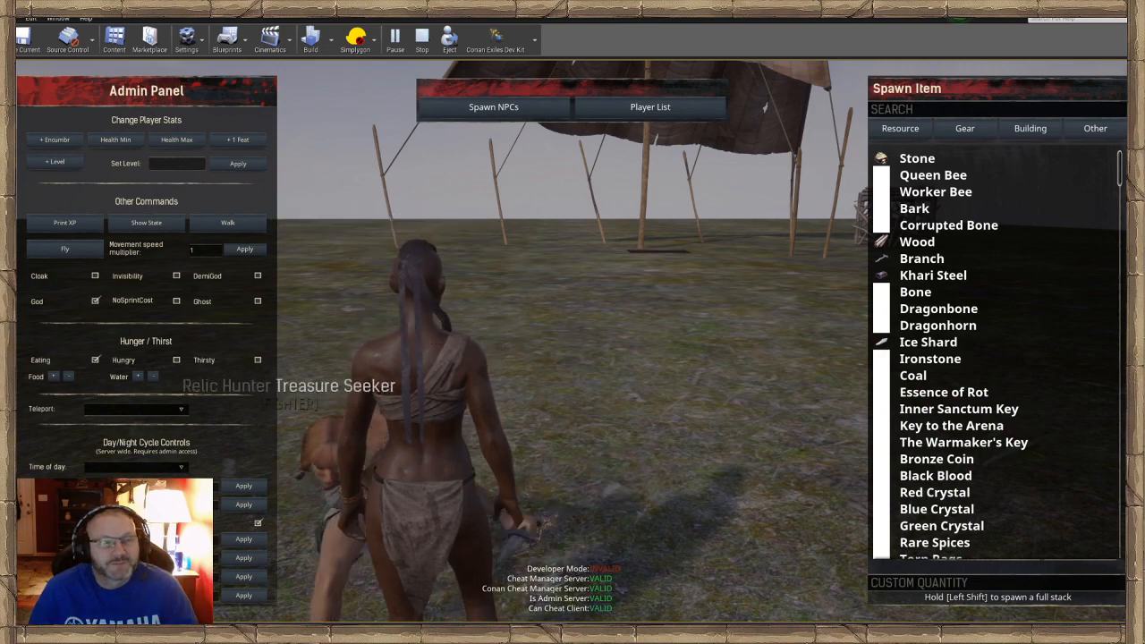
Enable Cloak and disable Eating in the Admin Panel, close it, and walk the character toward the tent.
{"action": "left_click", "coordinate": [96, 276]}
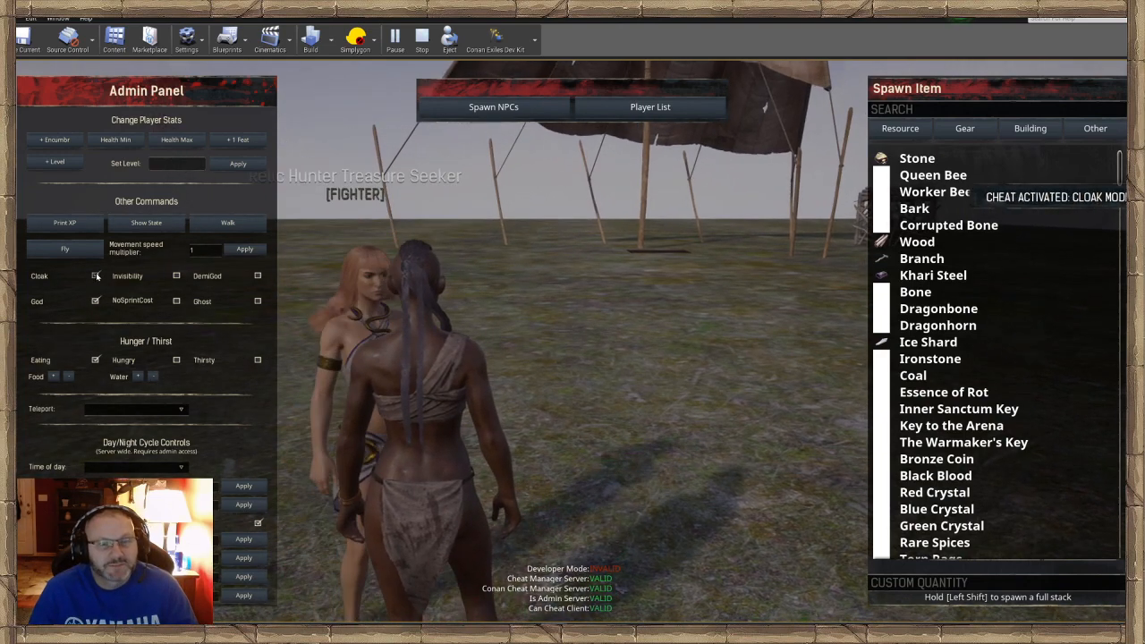
{"action": "left_click", "coordinate": [95, 359]}
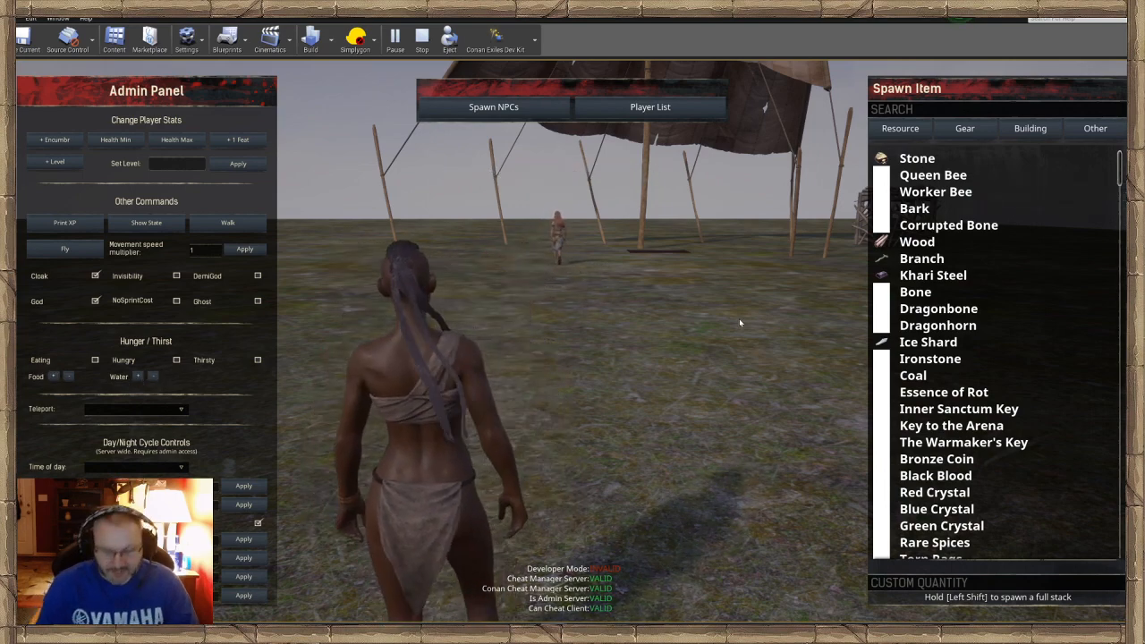
{"action": "key", "text": "shift+Insert"}
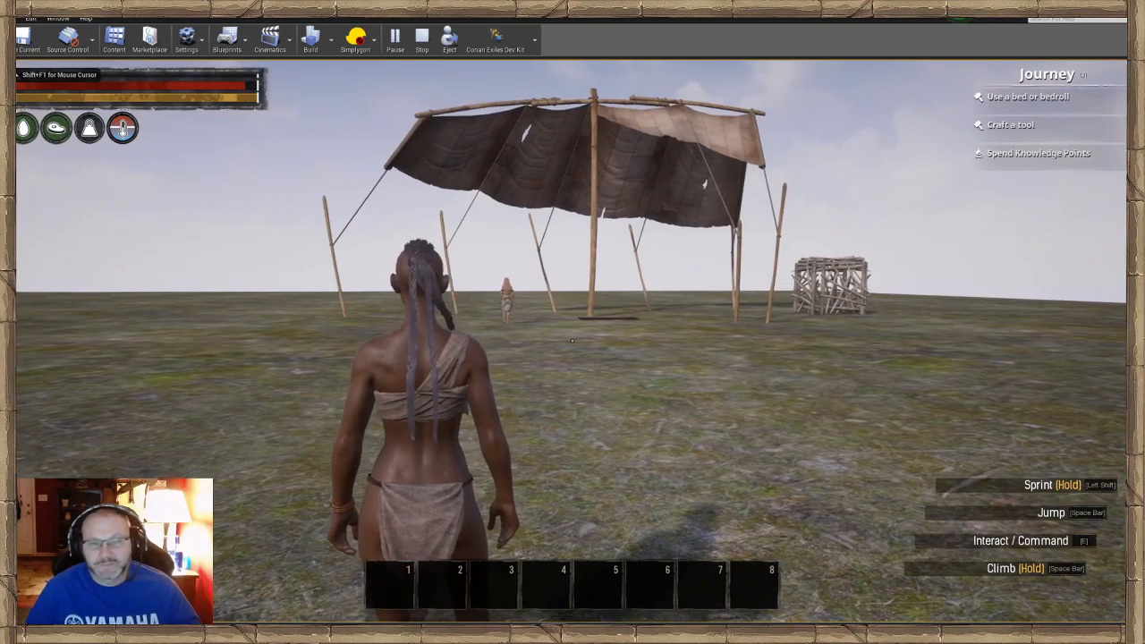
{"action": "key", "text": "w"}
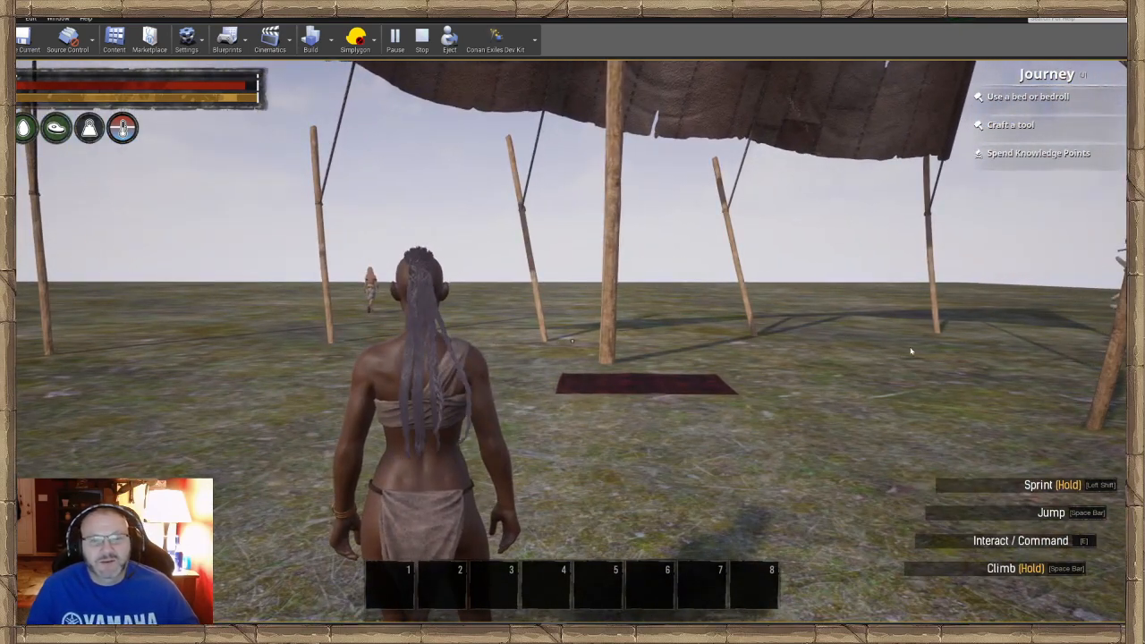
End the play session and lower the tent until its base sits at the level of the mat.
{"action": "key", "text": "Escape"}
{"action": "left_click", "coordinate": [609, 252]}
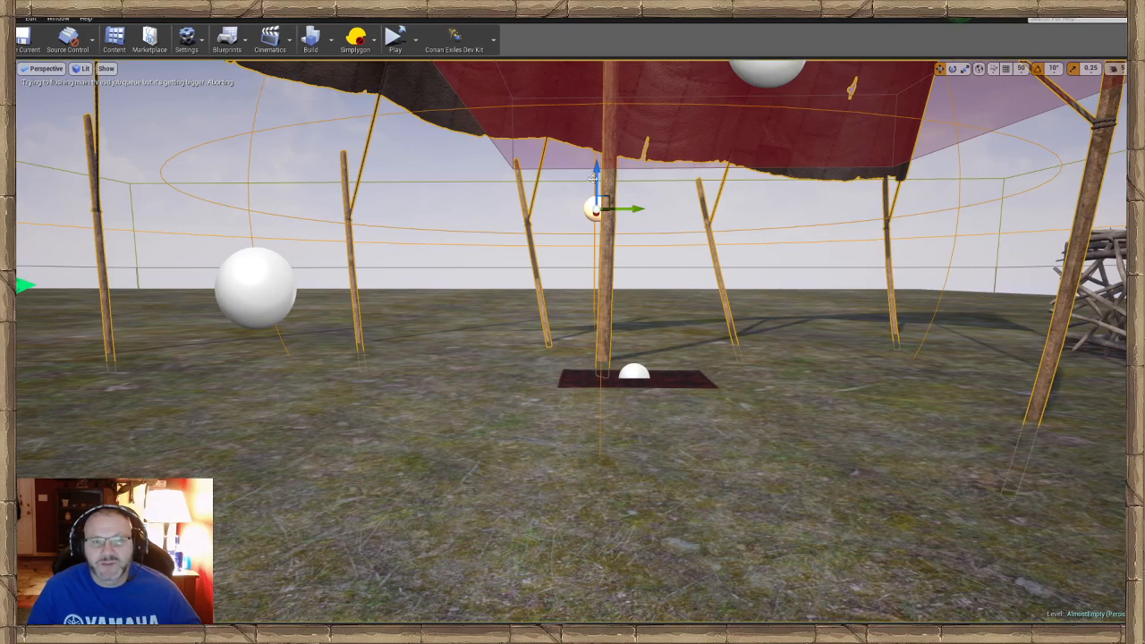
{"action": "left_click_drag", "start_coordinate": [594, 177], "coordinate": [610, 337]}
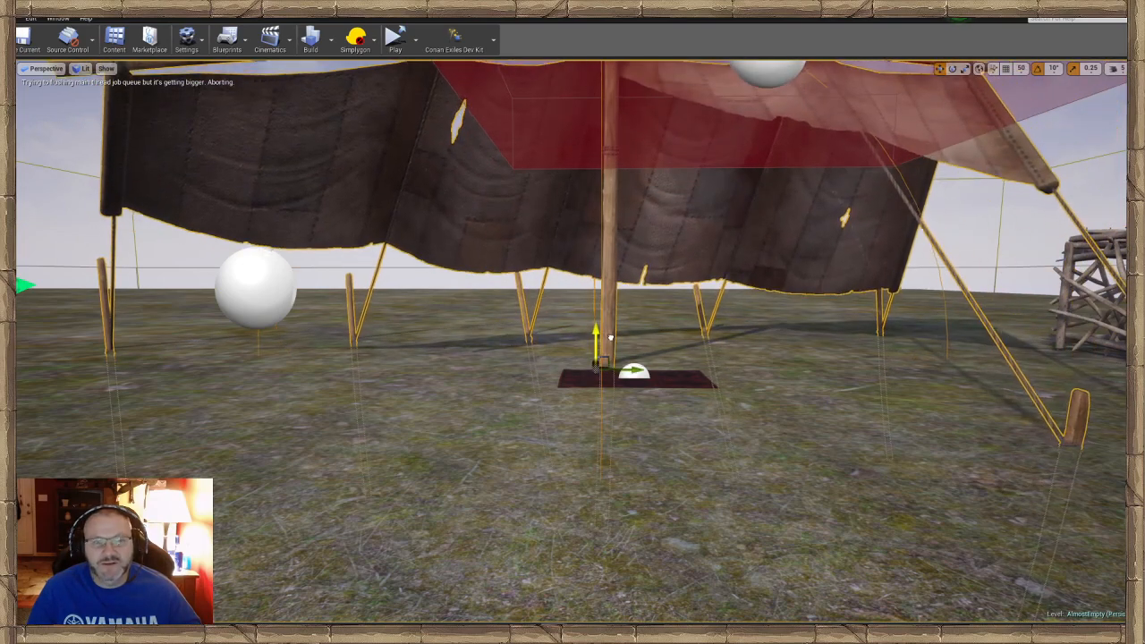
Start a play session from the ground well in front of the lowered tent.
{"action": "left_click", "coordinate": [525, 368]}
{"action": "right_click_drag", "start_coordinate": [525, 368], "coordinate": [549, 367]}
{"action": "key", "text": "s"}
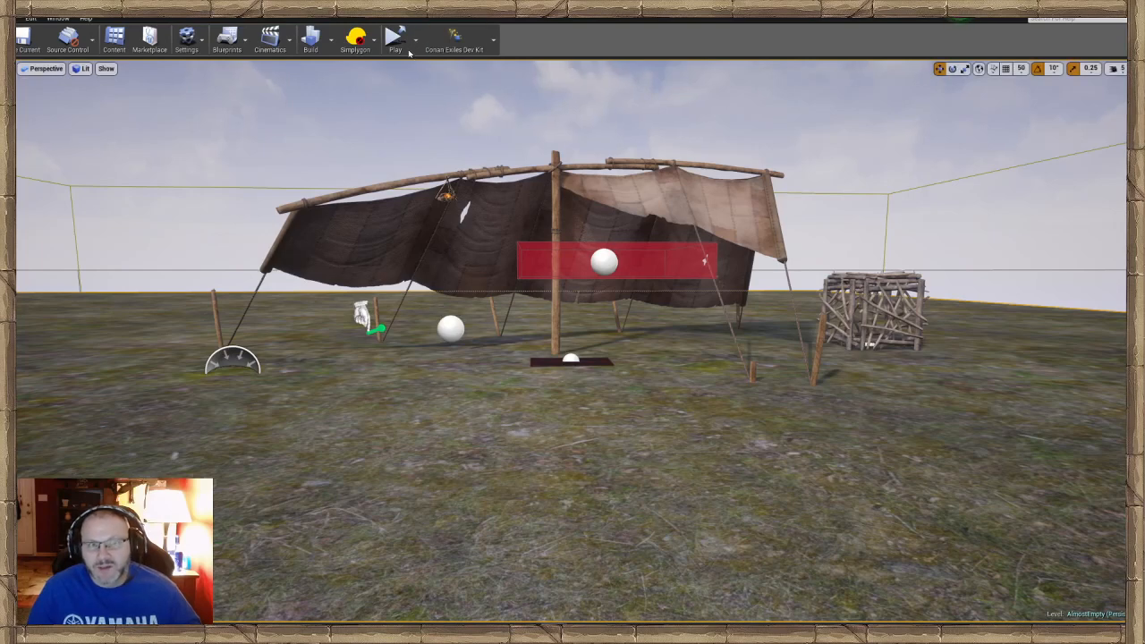
{"action": "right_click", "coordinate": [646, 503]}
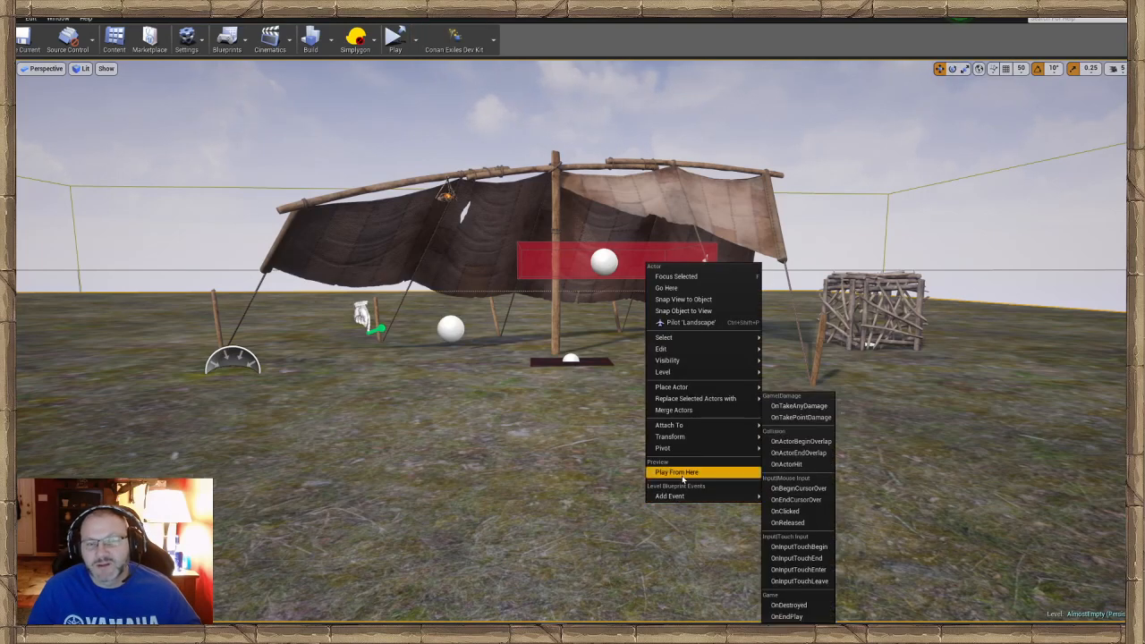
{"action": "left_click", "coordinate": [682, 475]}
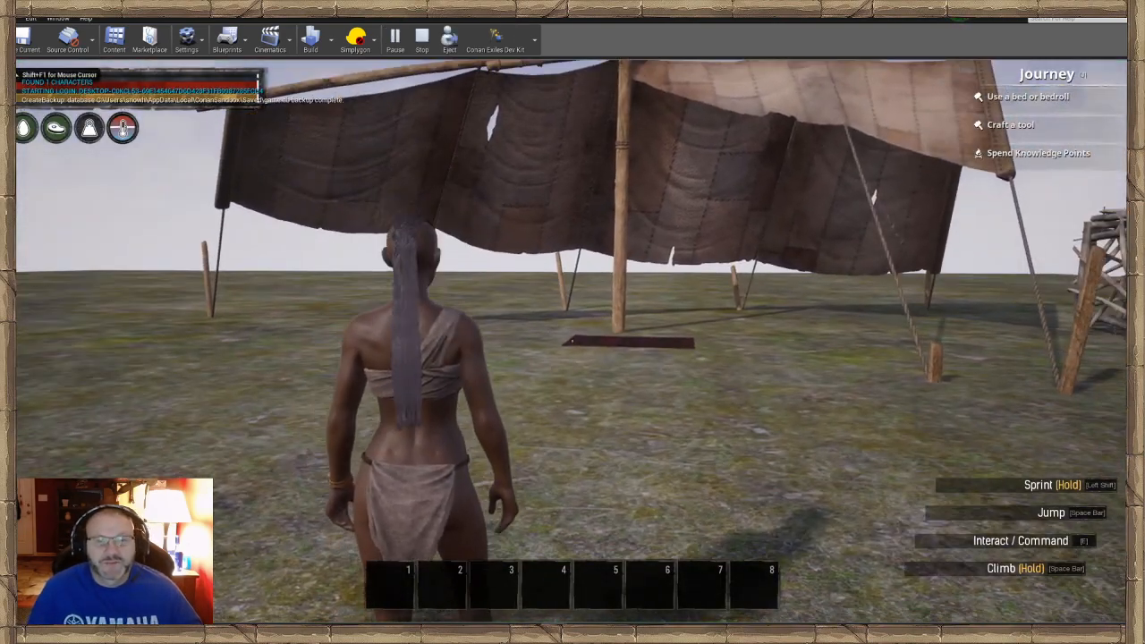
Fight the spawned NPC beside the tent with unarmed attacks.
{"action": "left_click", "coordinate": [573, 341]}
{"action": "left_click", "coordinate": [573, 341]}
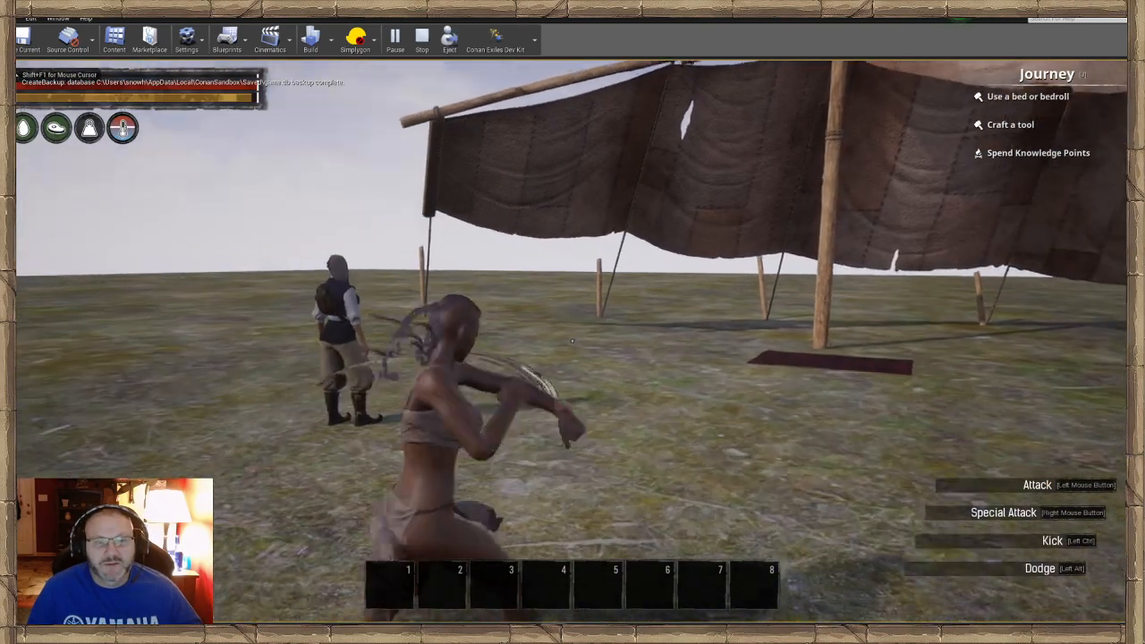
{"action": "left_click", "coordinate": [573, 341]}
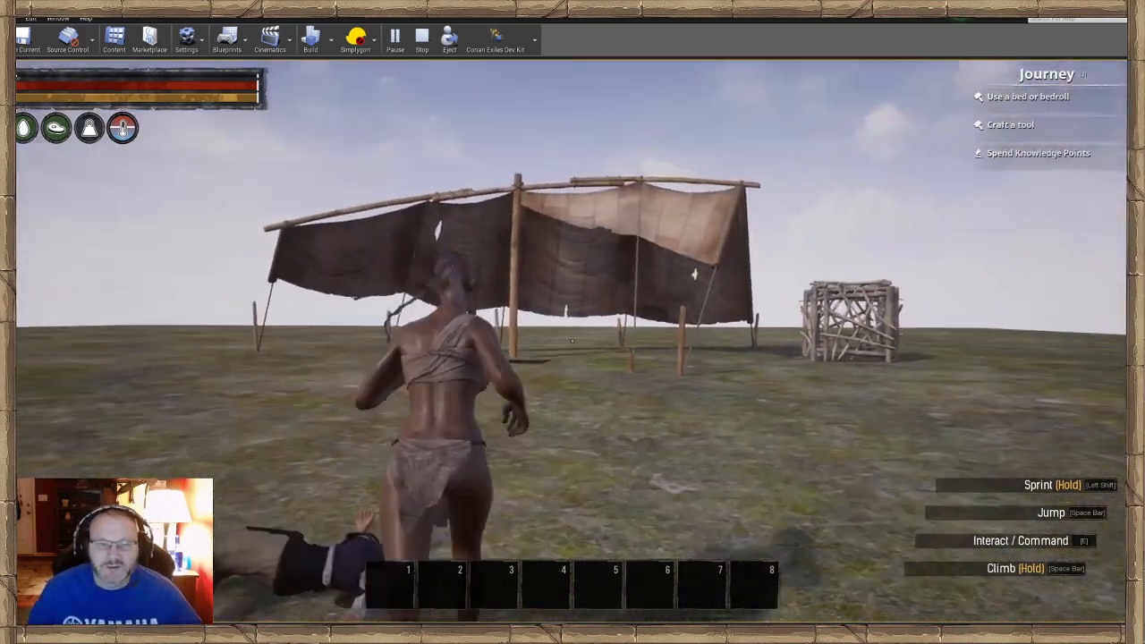
End the play session and lower the manual spawn point closer to the ground.
{"action": "key", "text": "Escape"}
{"action": "right_click_drag", "start_coordinate": [668, 339], "coordinate": [678, 386]}
{"action": "key", "text": "w"}
{"action": "key", "text": "s"}
{"action": "key", "text": "w"}
{"action": "key", "text": "s"}
{"action": "key", "text": "w"}
{"action": "left_click", "coordinate": [519, 356]}
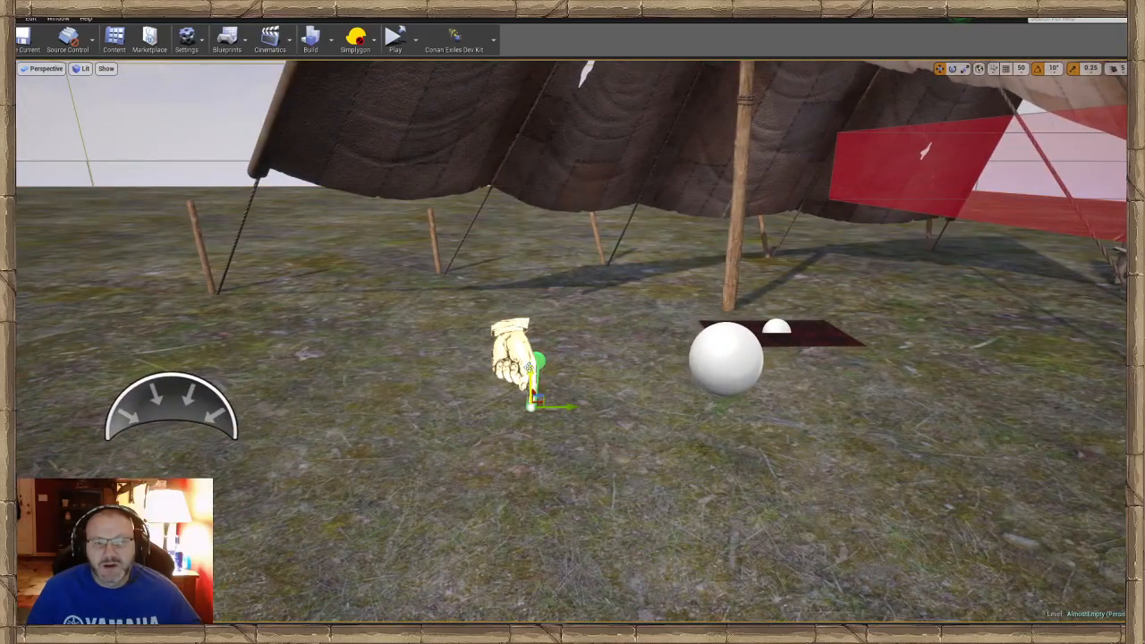
{"action": "left_click_drag", "start_coordinate": [529, 368], "coordinate": [530, 423]}
Open the manual spawn point's details and expand Human Options element 0 to review its settings.
{"action": "right_click_drag", "start_coordinate": [532, 430], "coordinate": [501, 442]}
{"action": "key", "text": "s"}
{"action": "key", "text": "w"}
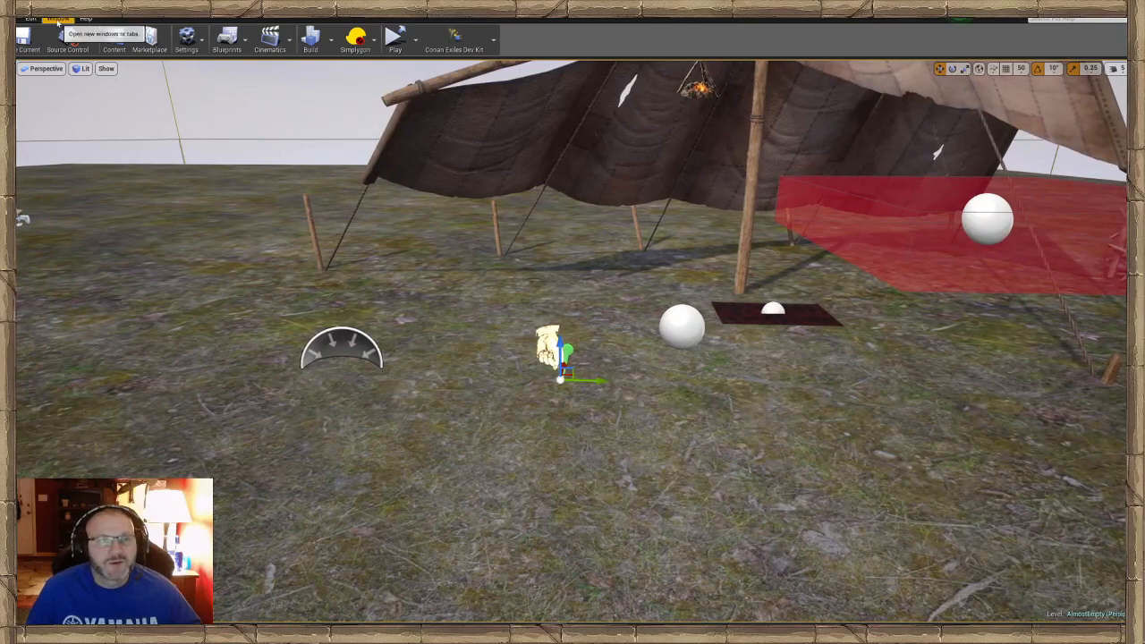
{"action": "left_click", "coordinate": [58, 19]}
{"action": "left_click", "coordinate": [170, 38]}
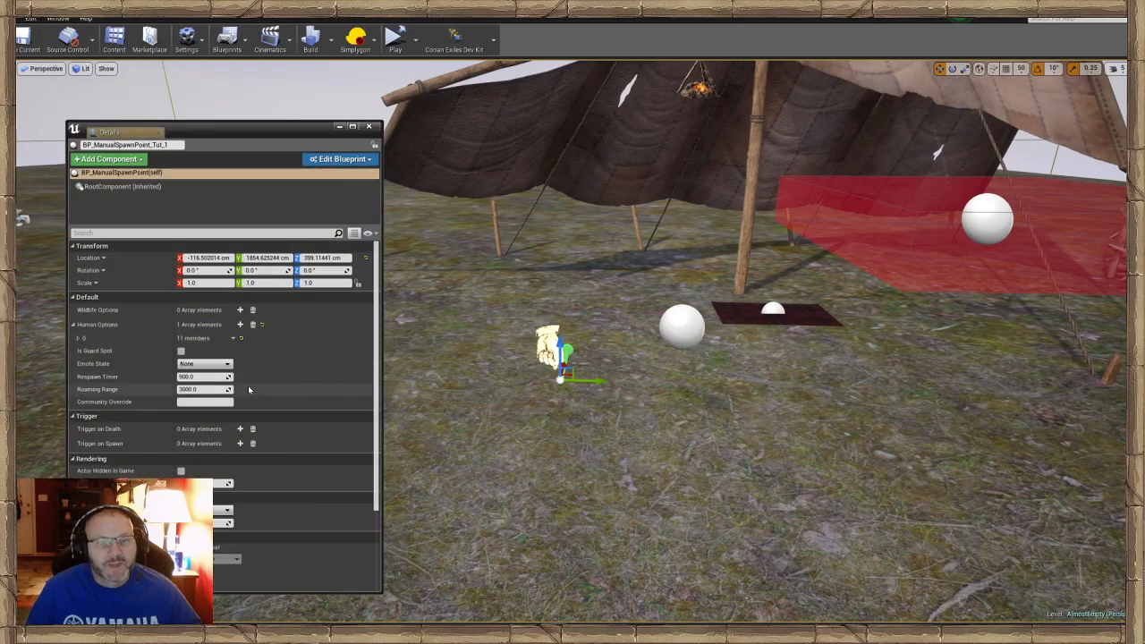
{"action": "scroll", "coordinate": [238, 374], "scroll_direction": "down", "scroll_amount": 3}
{"action": "scroll", "coordinate": [238, 374], "scroll_direction": "up", "scroll_amount": 2}
{"action": "left_click", "coordinate": [79, 339]}
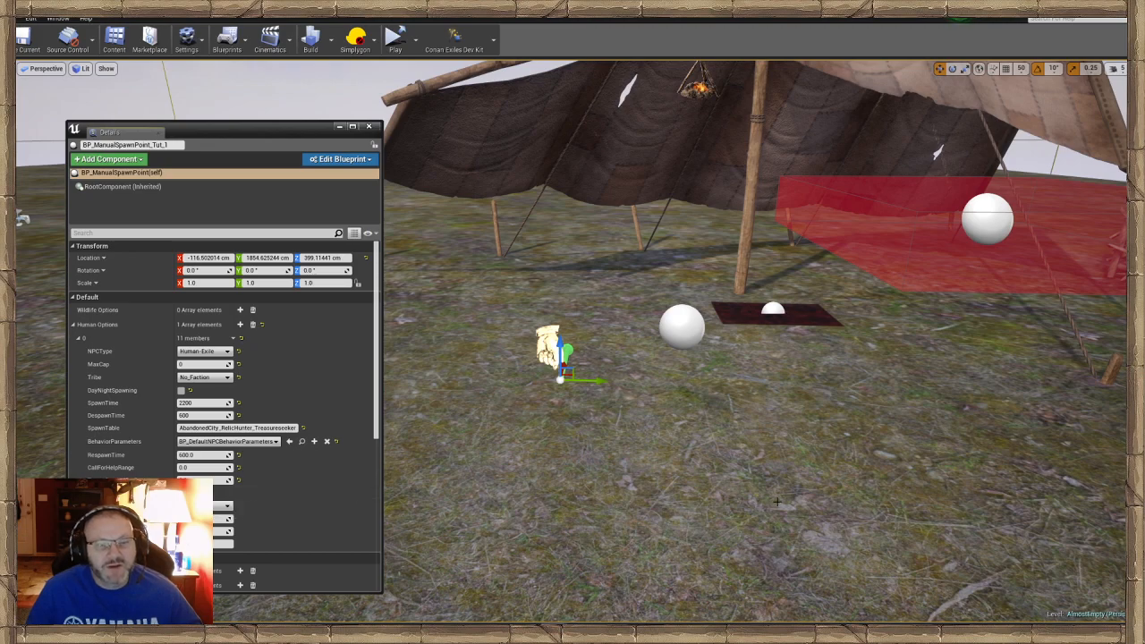
Save the AlmostEmpty map and put the spawn point's details away.
{"action": "right_click_drag", "start_coordinate": [626, 402], "coordinate": [671, 420]}
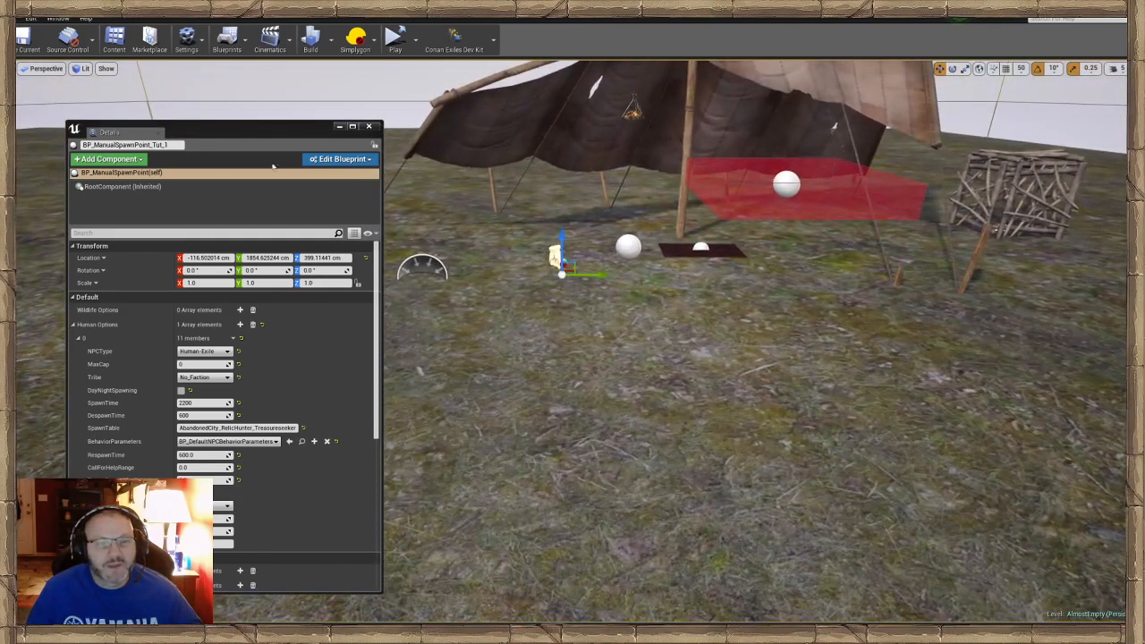
{"action": "left_click", "coordinate": [25, 38]}
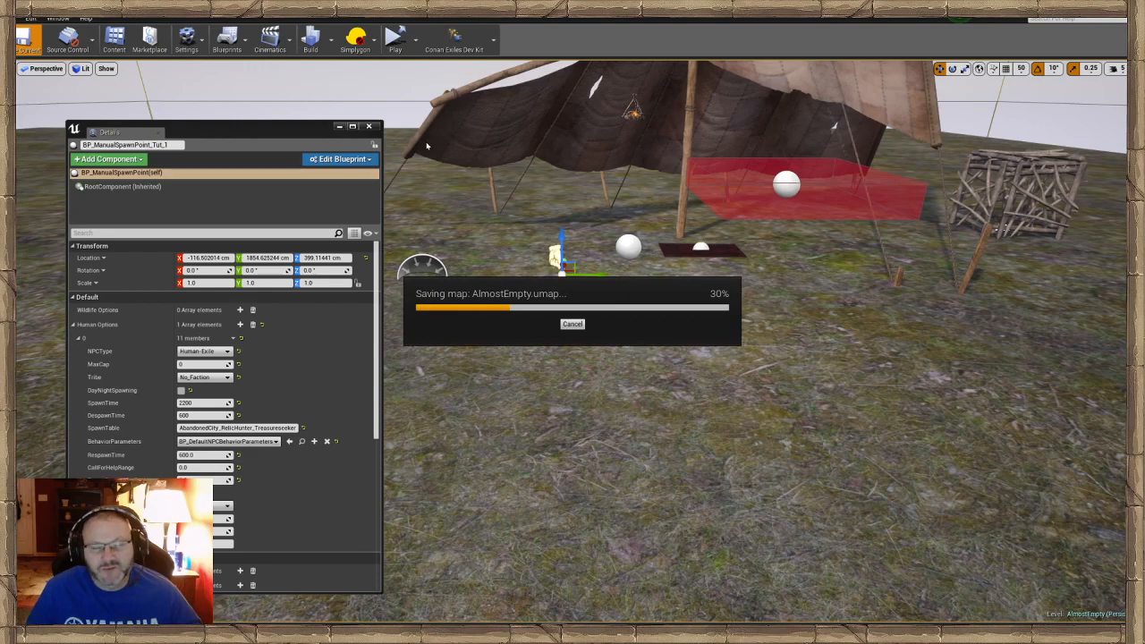
{"action": "left_click", "coordinate": [339, 125]}
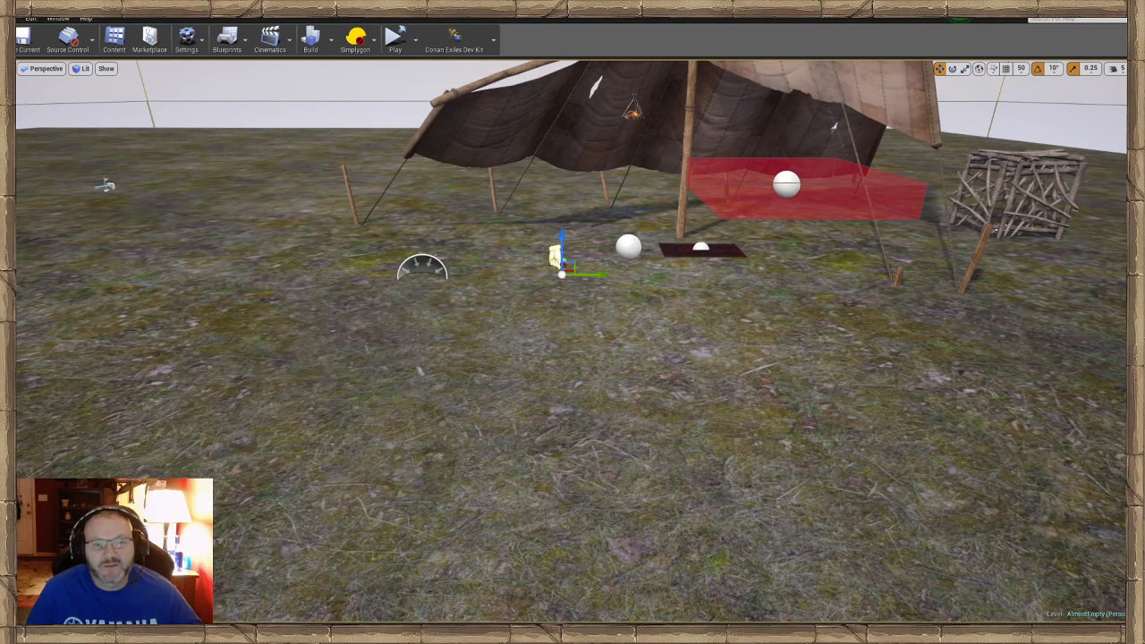
Start a play session from the ground in front of the camp and enable Cloak in the Admin Panel.
{"action": "right_click", "coordinate": [661, 471]}
{"action": "left_click", "coordinate": [685, 439]}
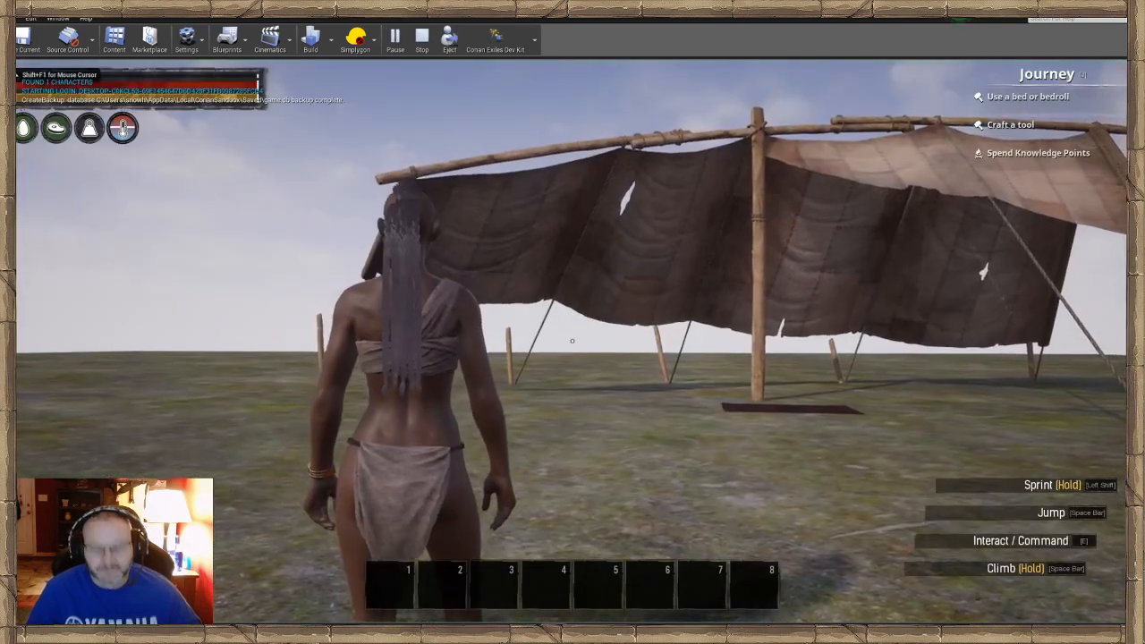
{"action": "key", "text": "ctrl+shift+c"}
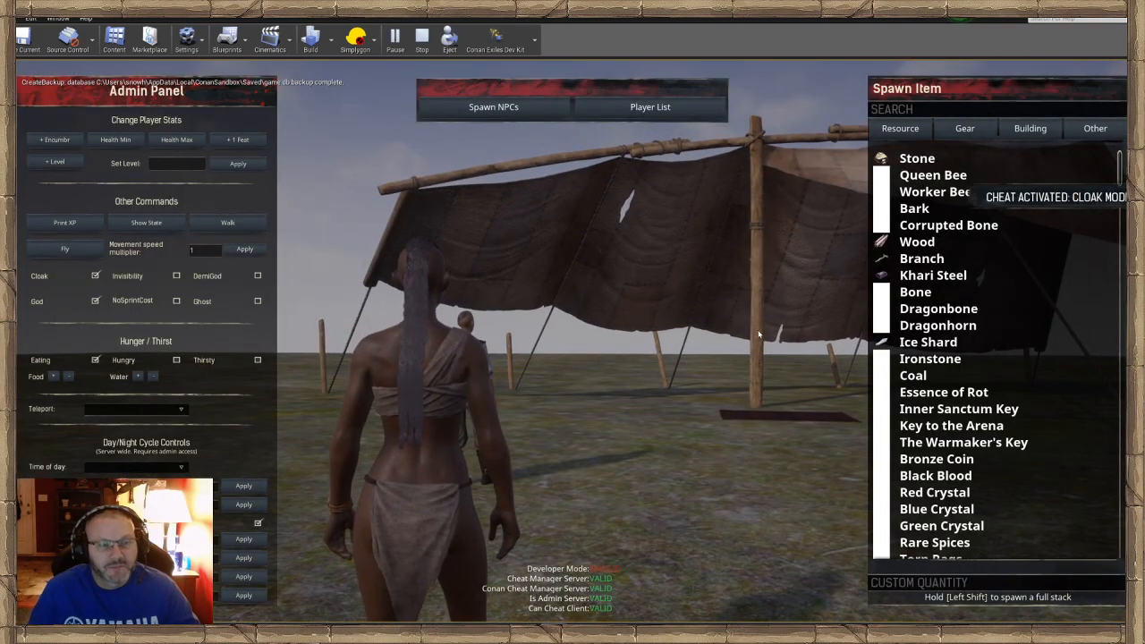
{"action": "key", "text": "ctrl+shift+c"}
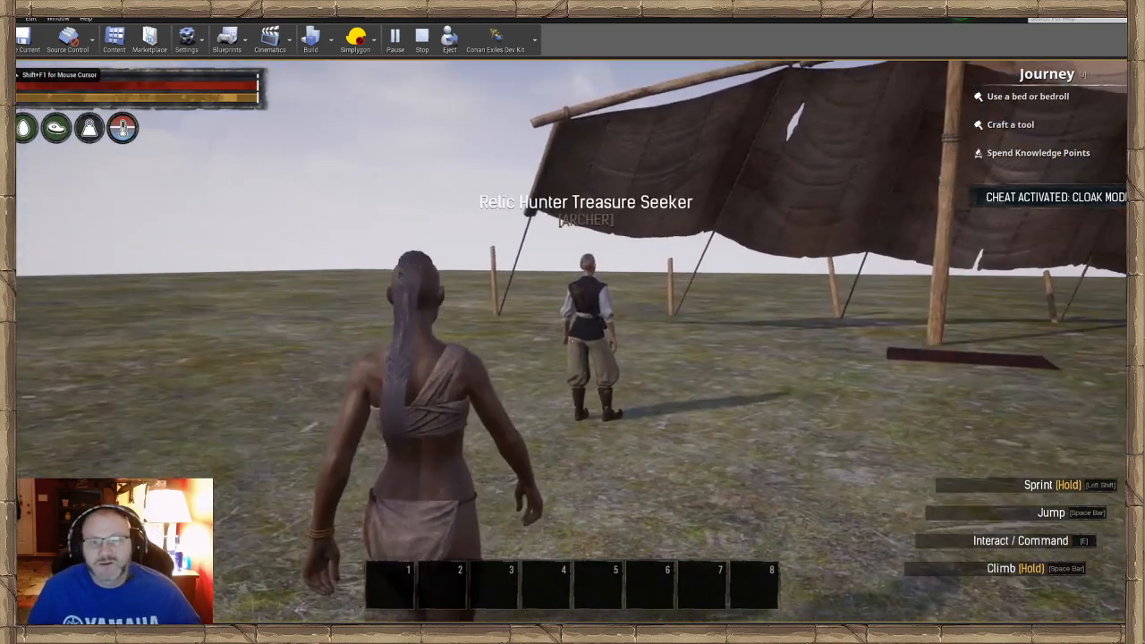
Walk the cloaked character around the spawned NPC to examine its position and facing direction.
{"action": "key", "text": "w"}
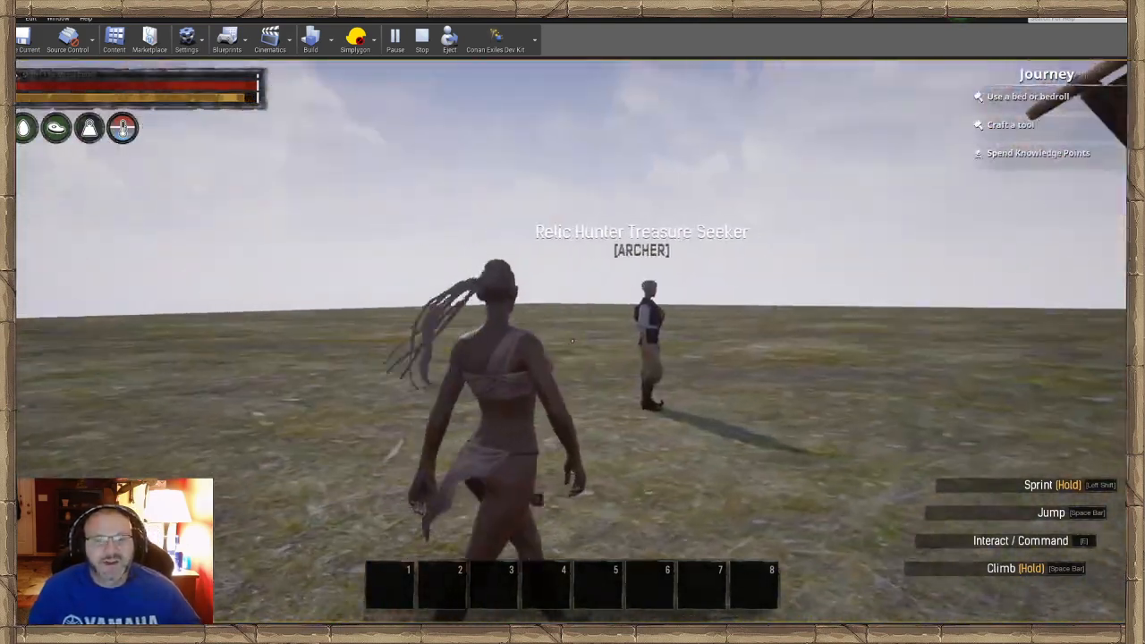
{"action": "key", "text": "w"}
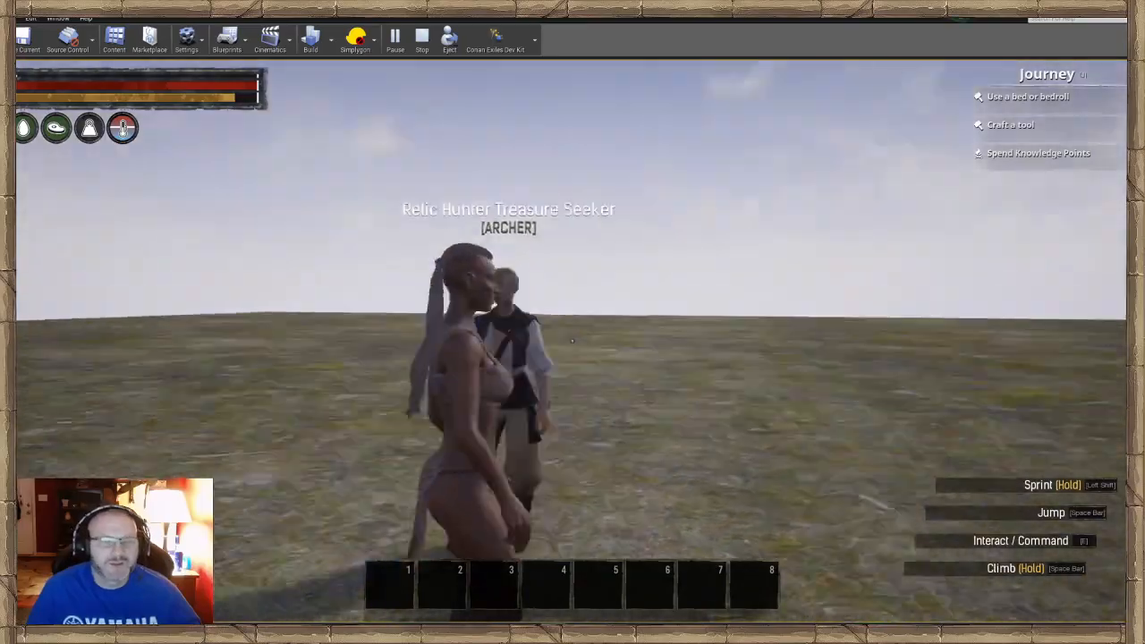
{"action": "key", "text": "w"}
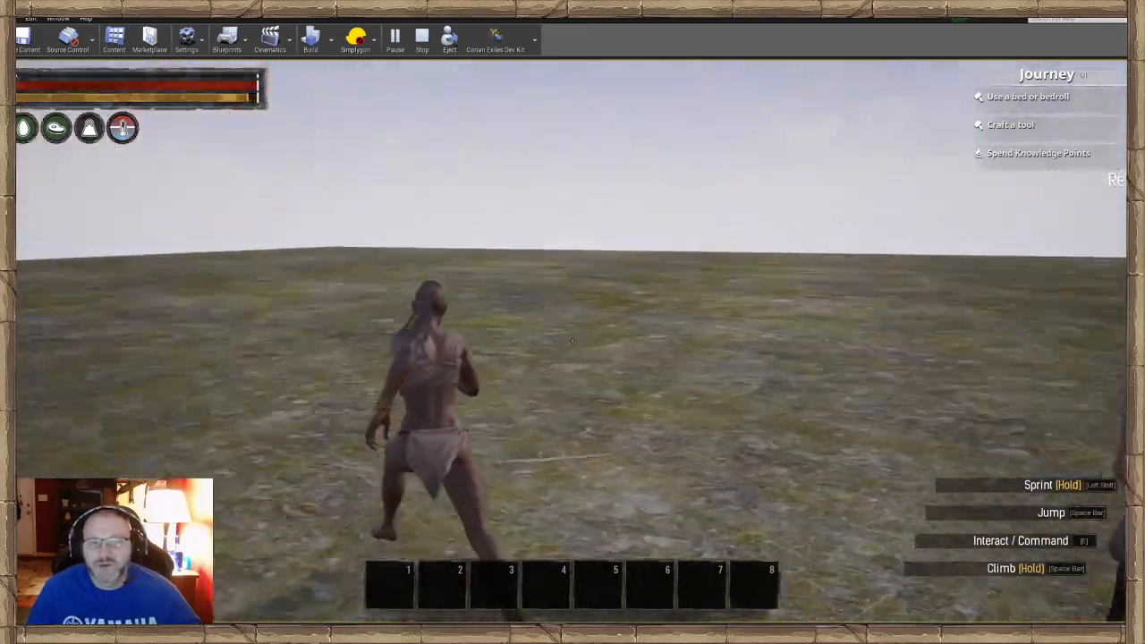
{"action": "key", "text": "w"}
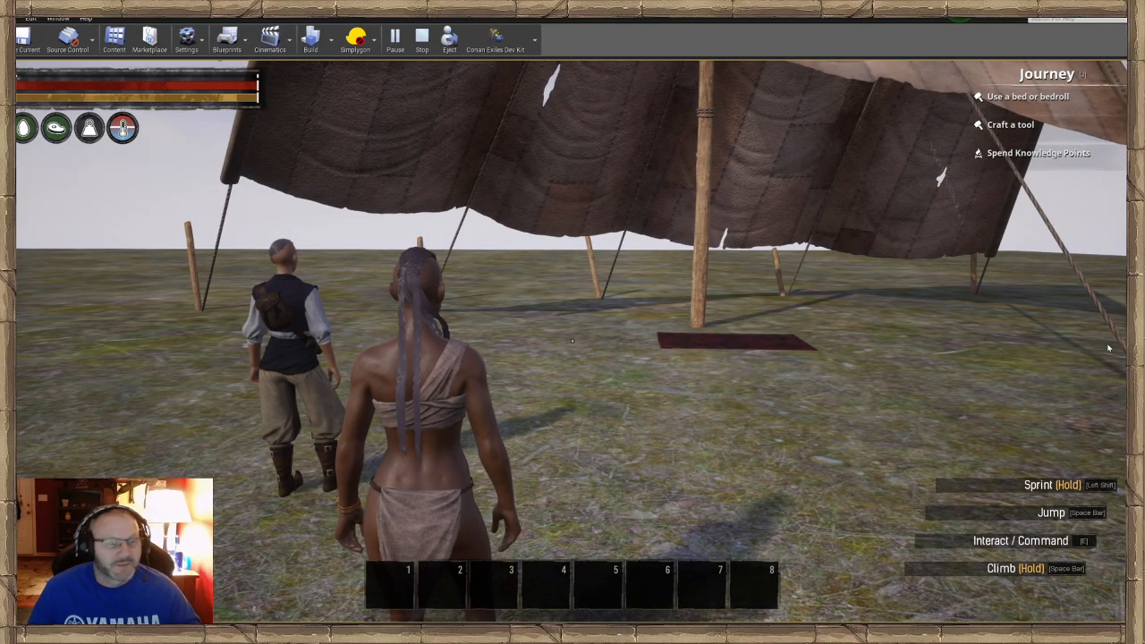
End the play session and rotate the manual spawn point so its arrow faces outward from the camp.
{"action": "key", "text": "Escape"}
{"action": "left_click", "coordinate": [367, 289]}
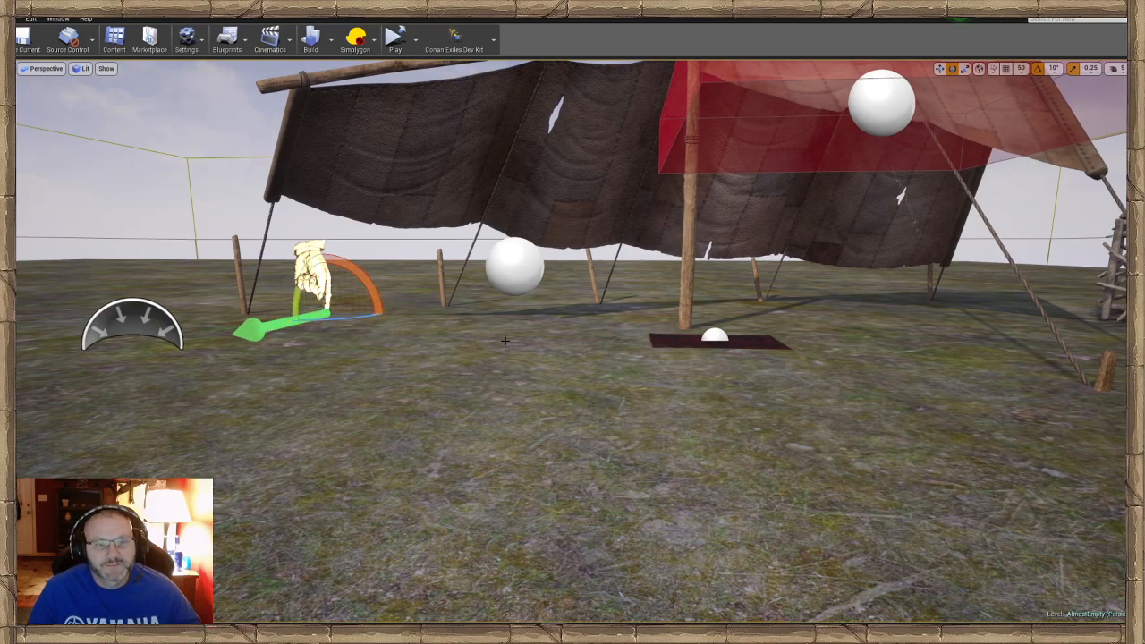
{"action": "right_click_drag", "start_coordinate": [505, 341], "coordinate": [493, 373]}
{"action": "key", "text": "s"}
{"action": "key", "text": "w"}
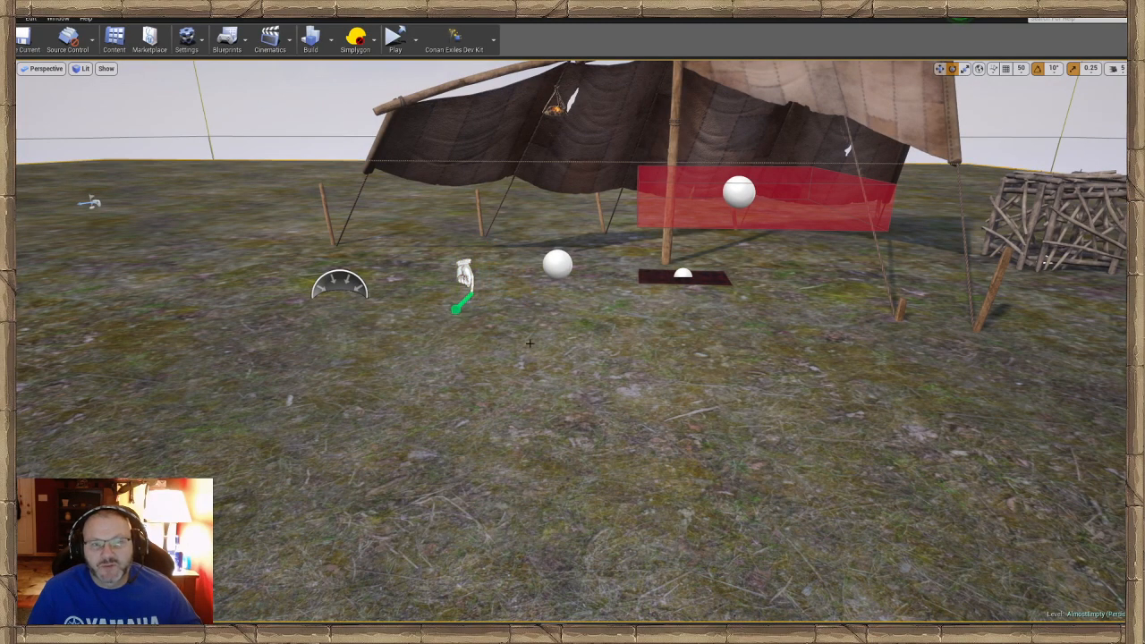
Start a play session farther back from the camp and enable Cloak in the Admin Panel.
{"action": "key", "text": "s"}
{"action": "right_click_drag", "start_coordinate": [530, 344], "coordinate": [611, 421]}
{"action": "right_click", "coordinate": [610, 421]}
{"action": "left_click", "coordinate": [636, 423]}
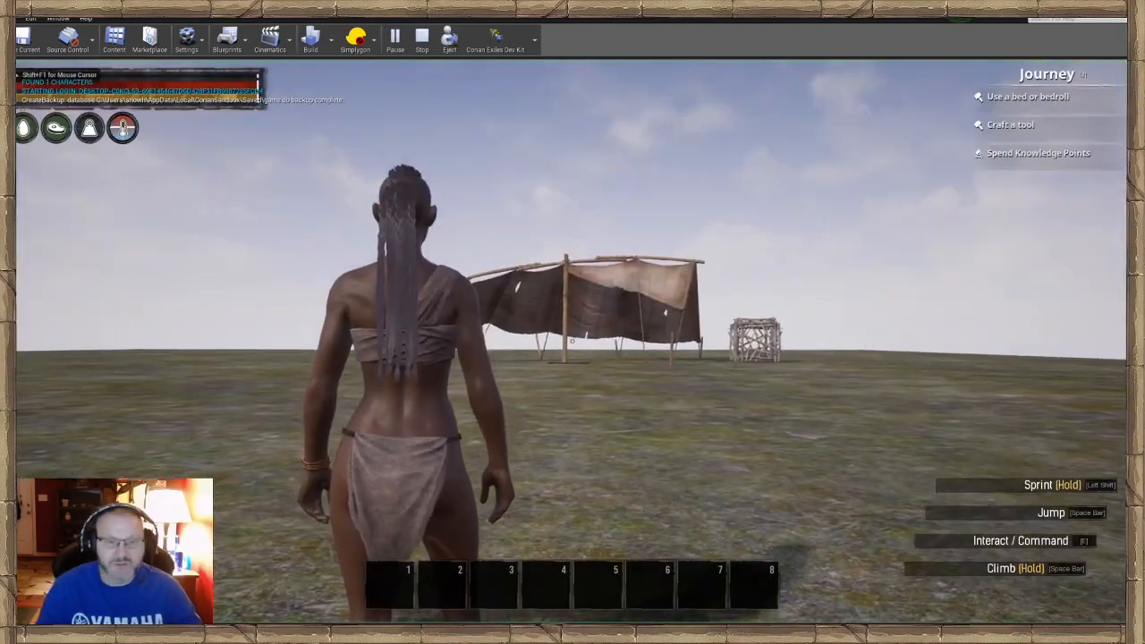
{"action": "key", "text": "ctrl+shift+c"}
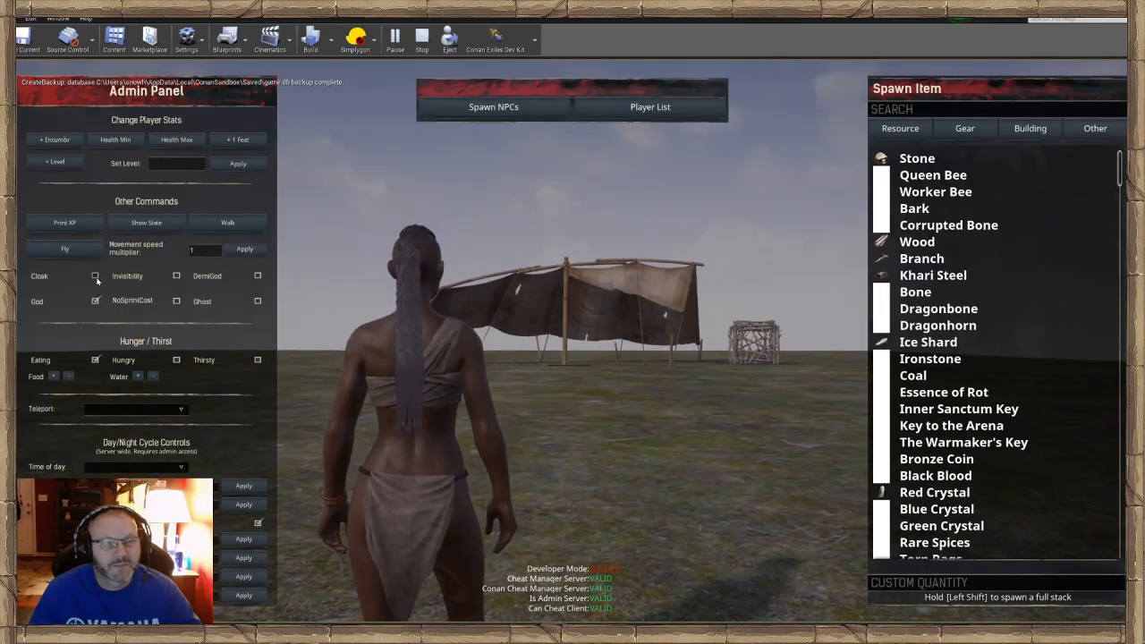
{"action": "key", "text": "ctrl+shift+c"}
Run the cloaked character up to the NPC at the tent and check which way it faces.
{"action": "key", "text": "w"}
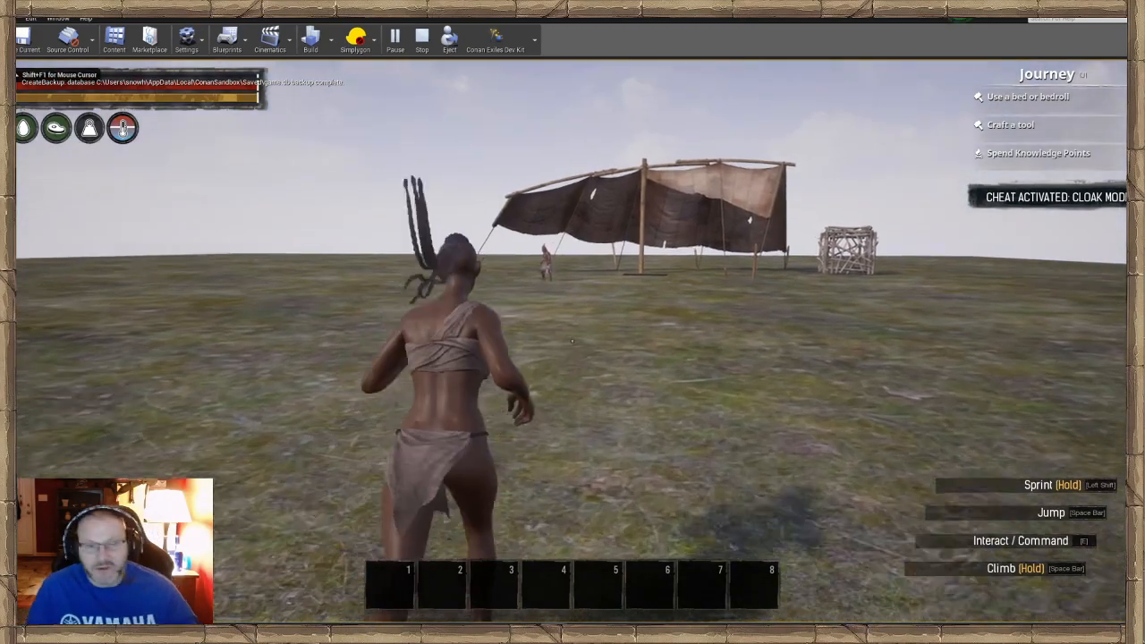
{"action": "key", "text": "w"}
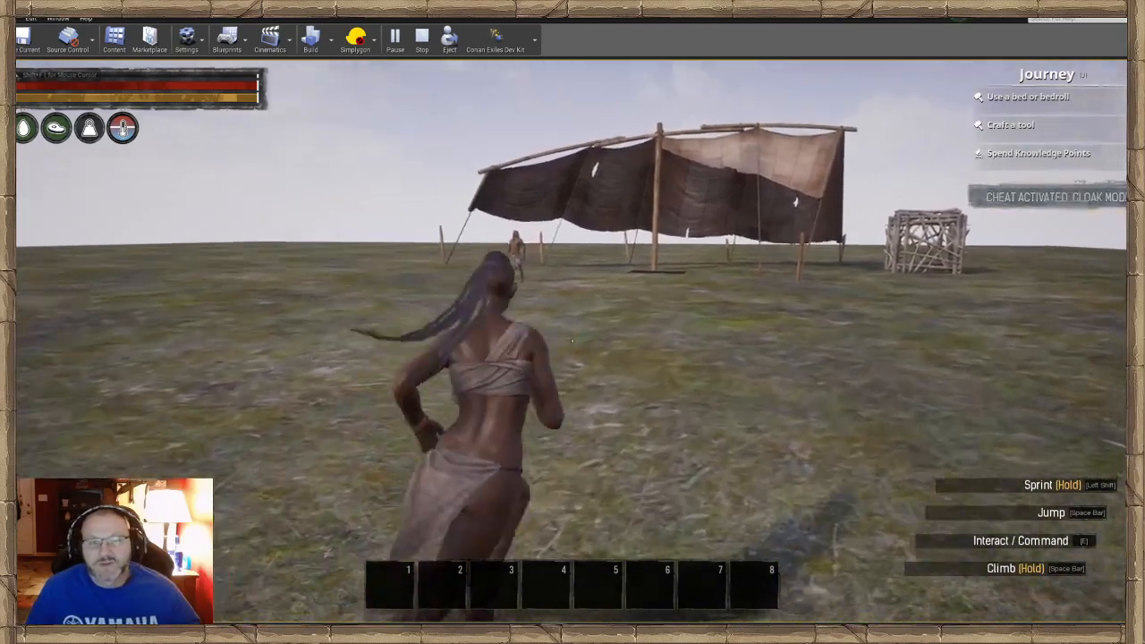
{"action": "key", "text": "w"}
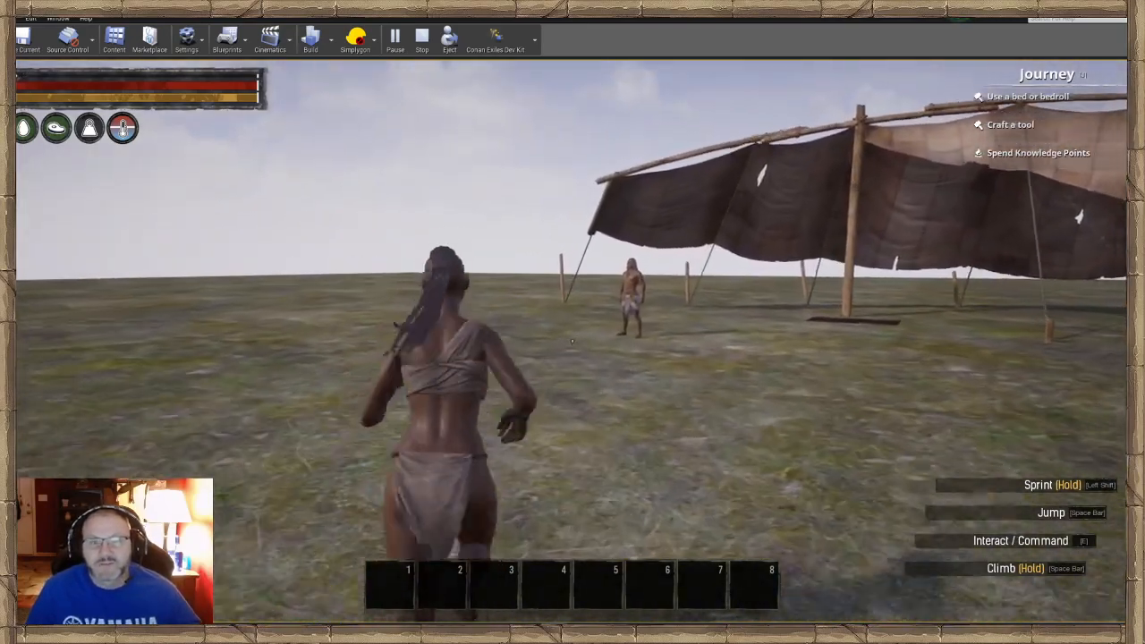
{"action": "key", "text": "w"}
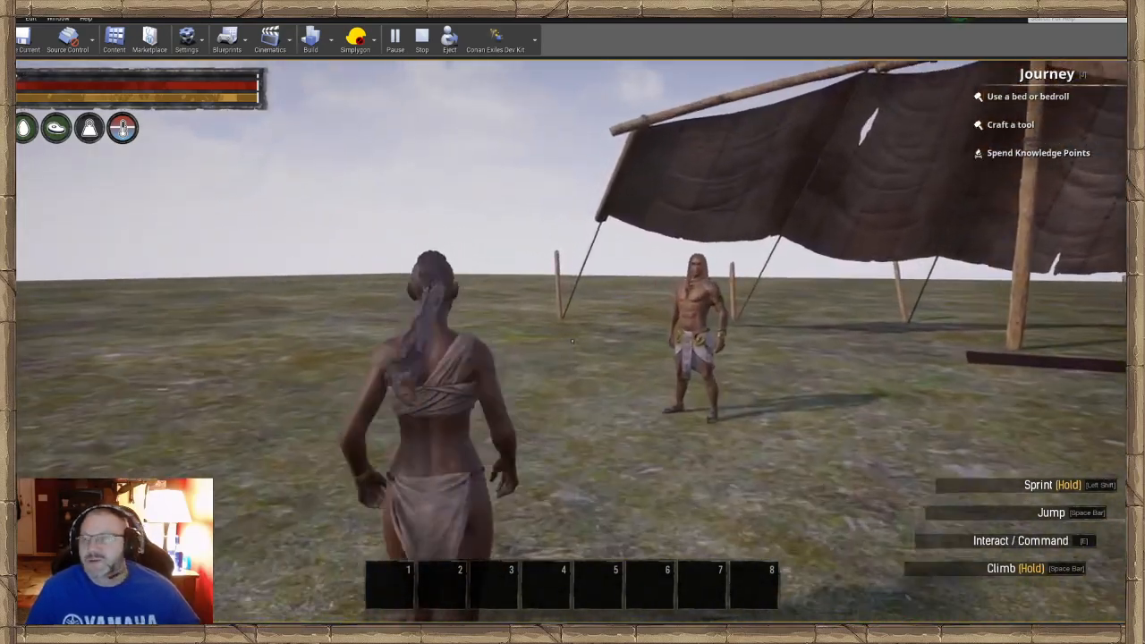
{"action": "key", "text": "w"}
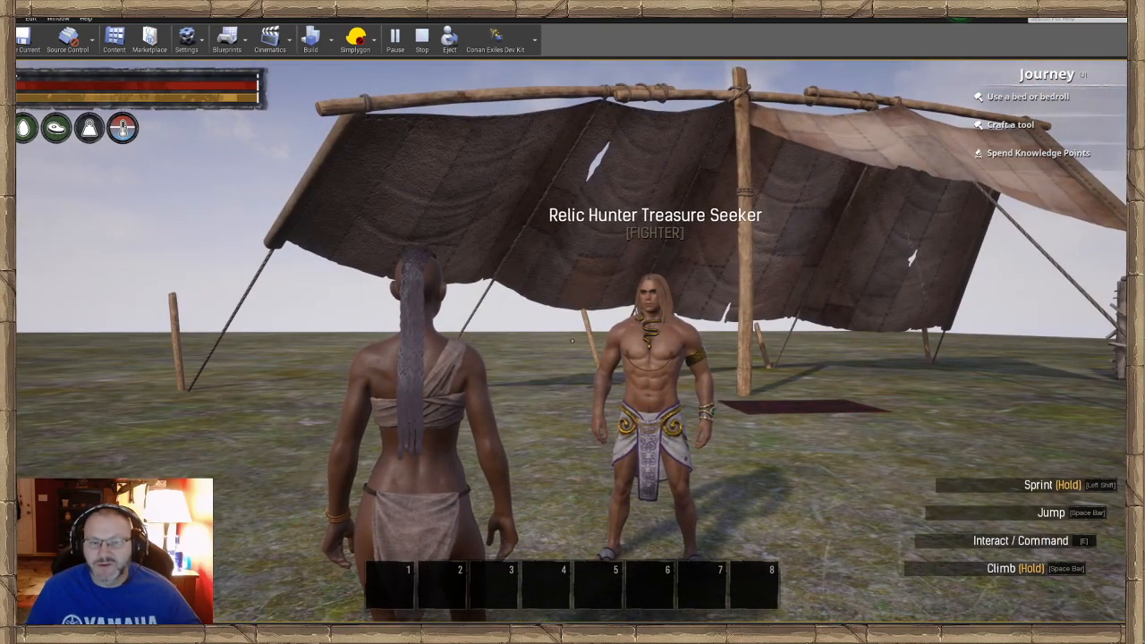
{"action": "key", "text": "s"}
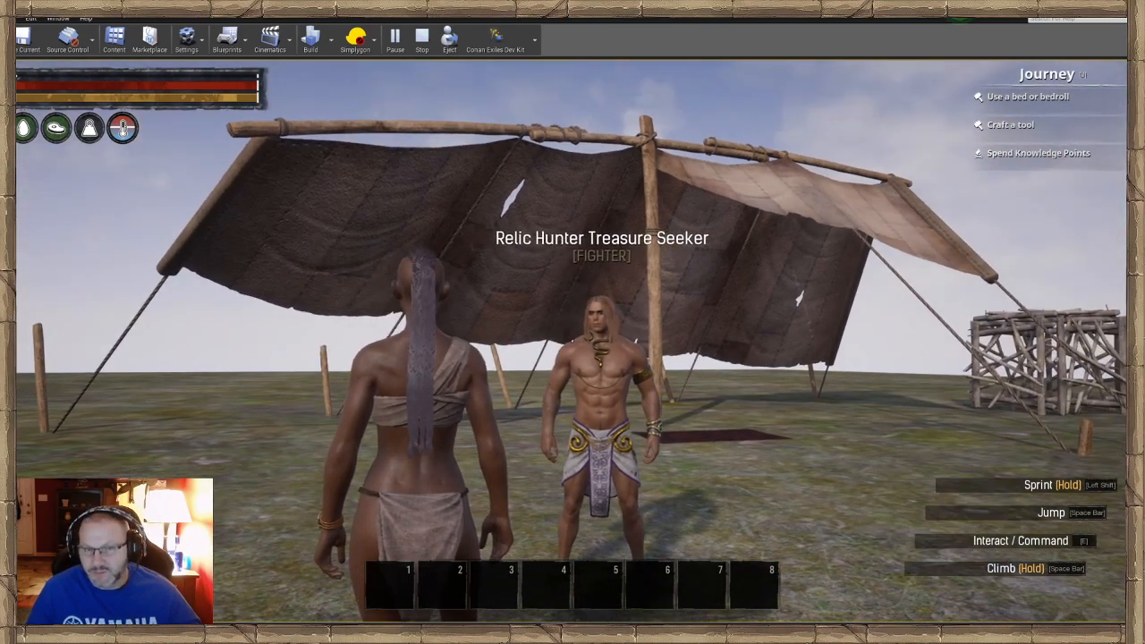
Circle the Relic Hunter Treasure Seeker in front of the tent and inspect its facing direction from several sides.
{"action": "key", "text": "w"}
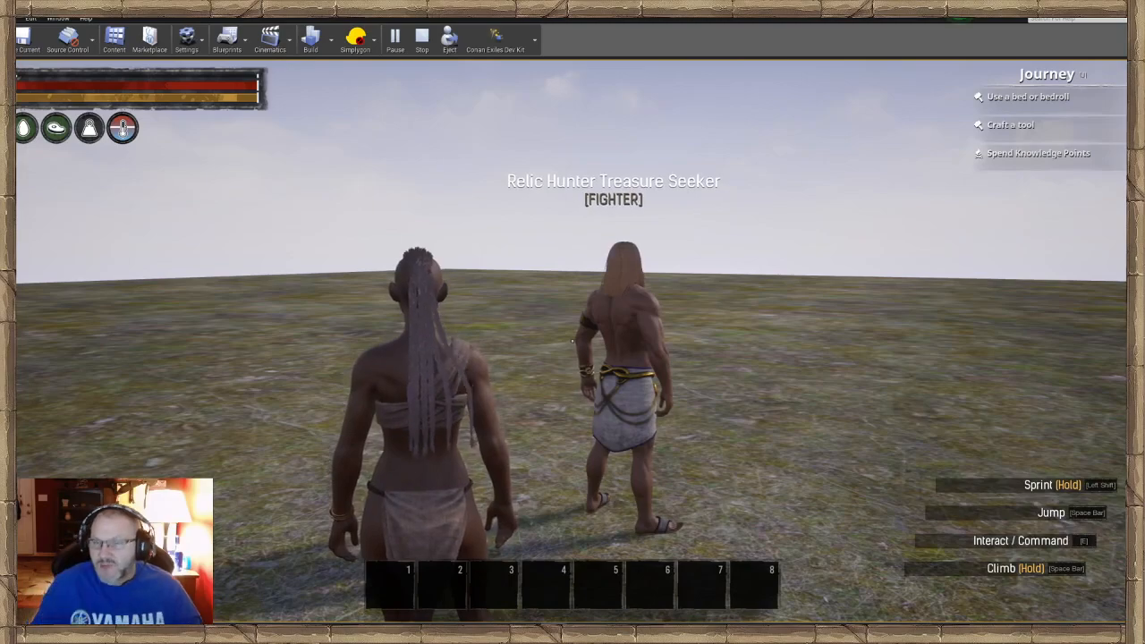
{"action": "key", "text": "w"}
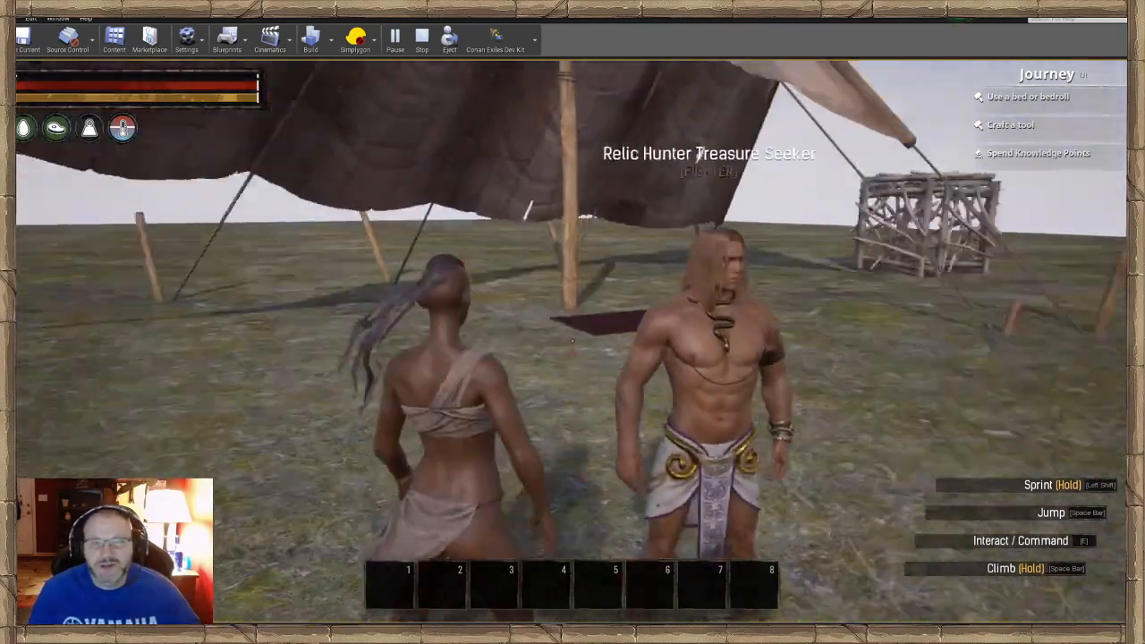
{"action": "key", "text": "s"}
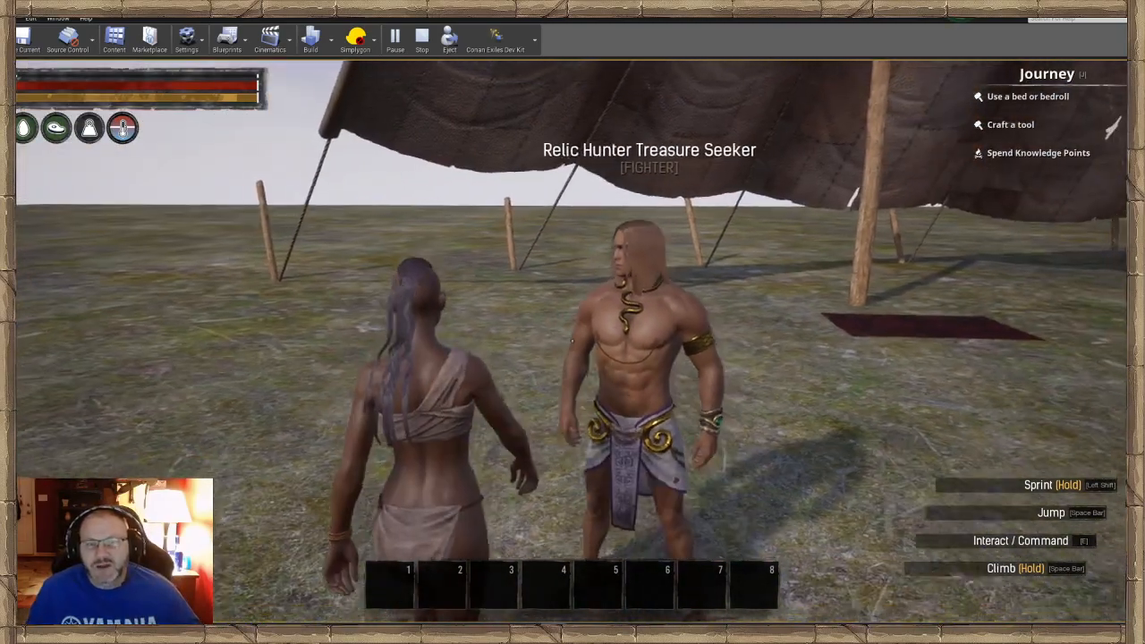
{"action": "key", "text": "d"}
{"action": "key", "text": "a"}
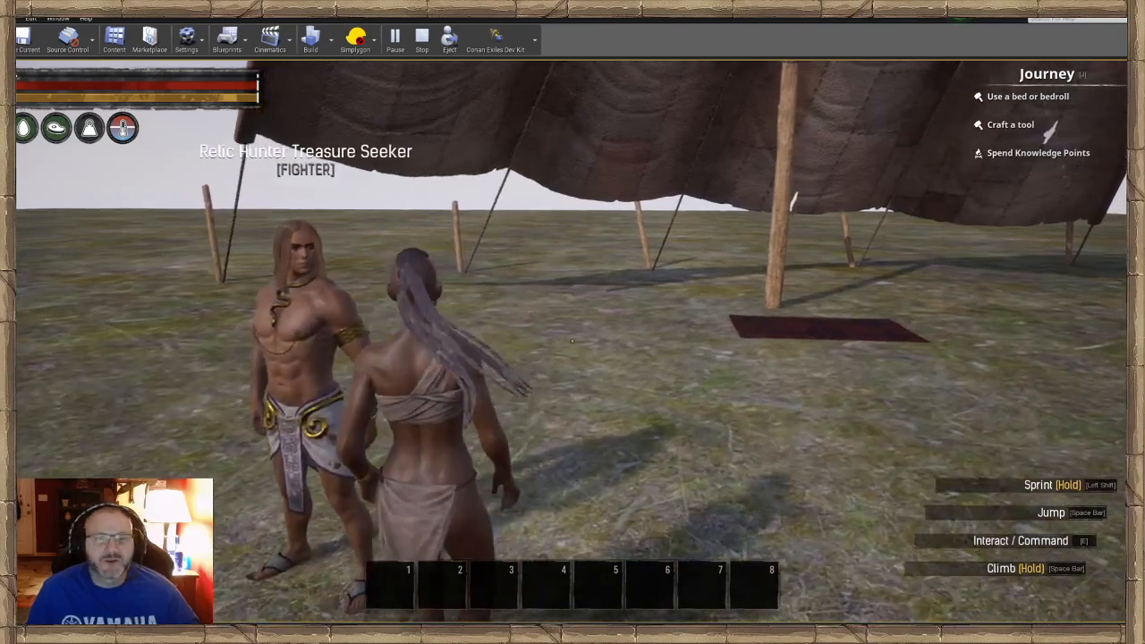
{"action": "key", "text": "w"}
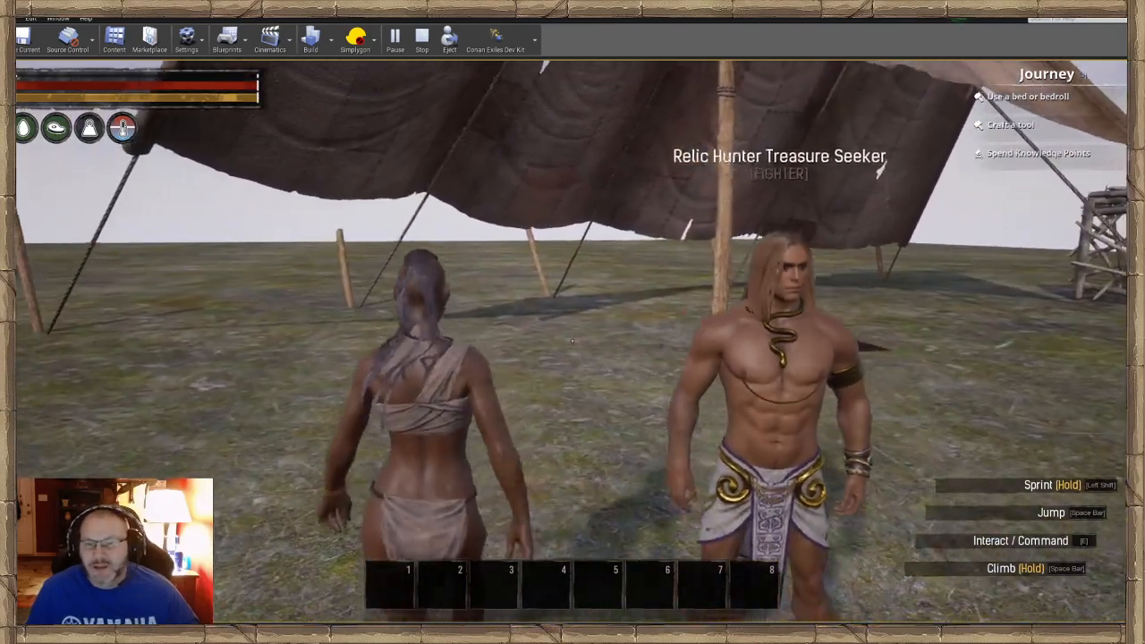
{"action": "key", "text": "d"}
{"action": "key", "text": "a"}
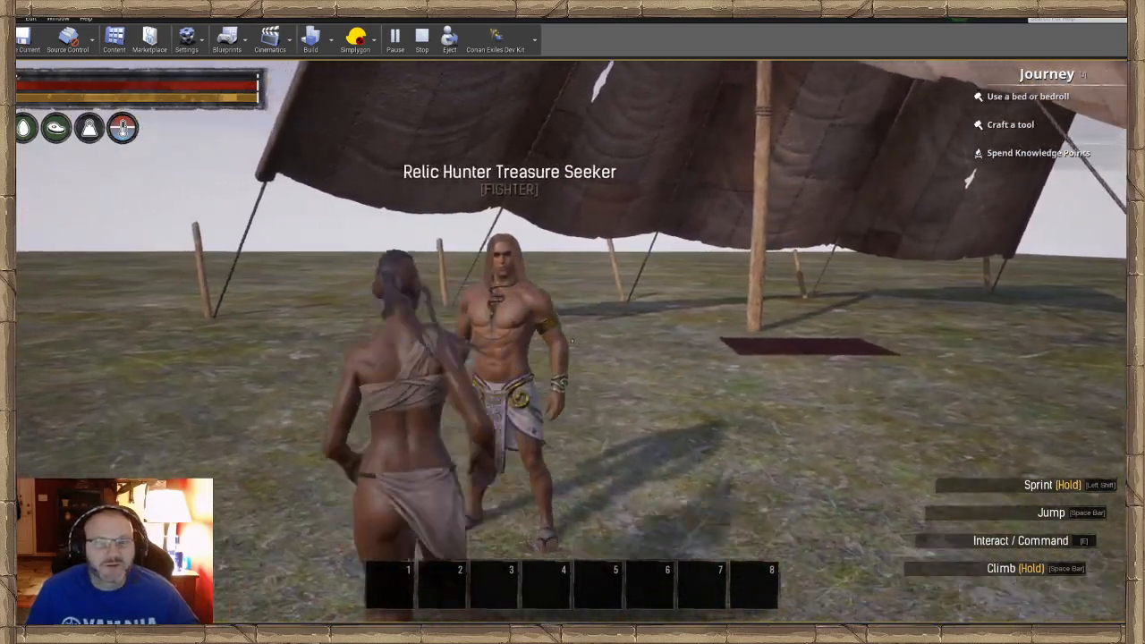
{"action": "key", "text": "w"}
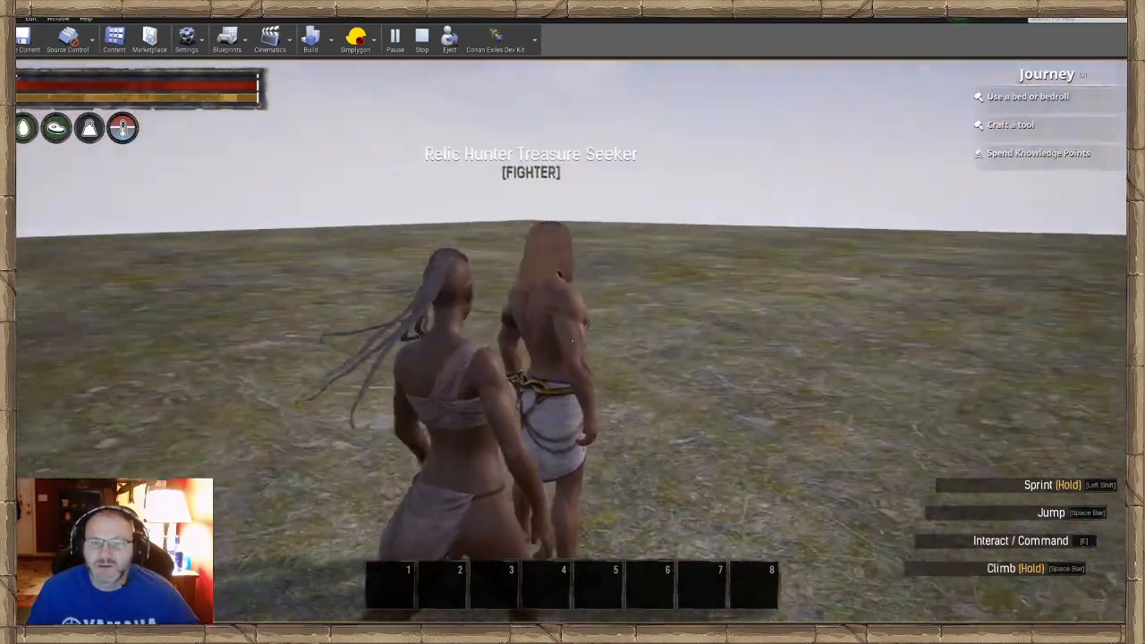
{"action": "key", "text": "w"}
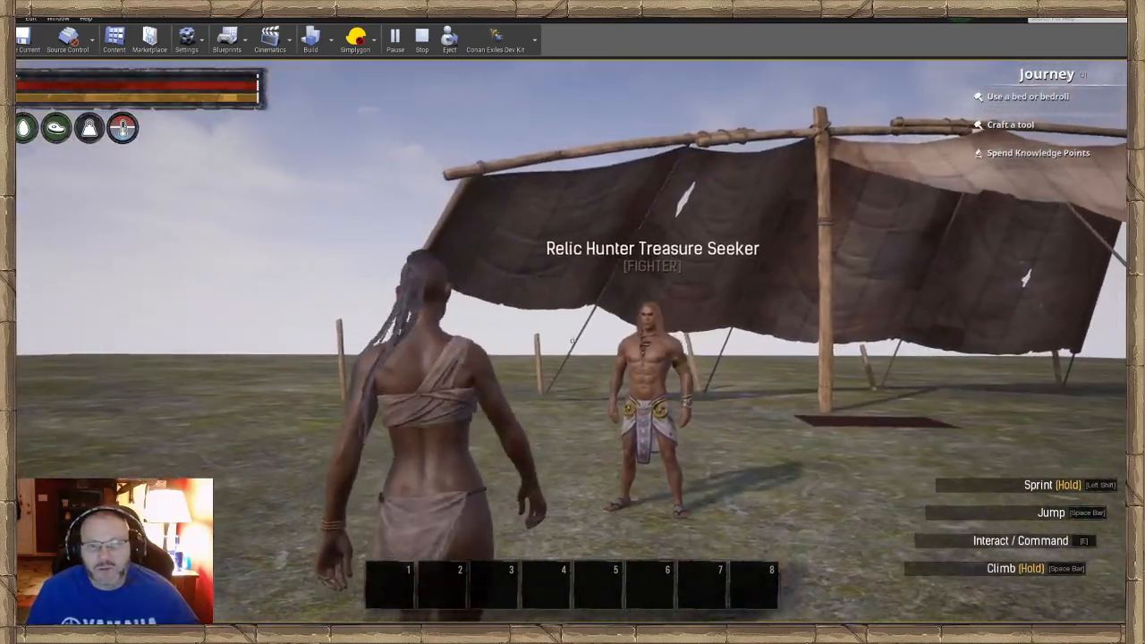
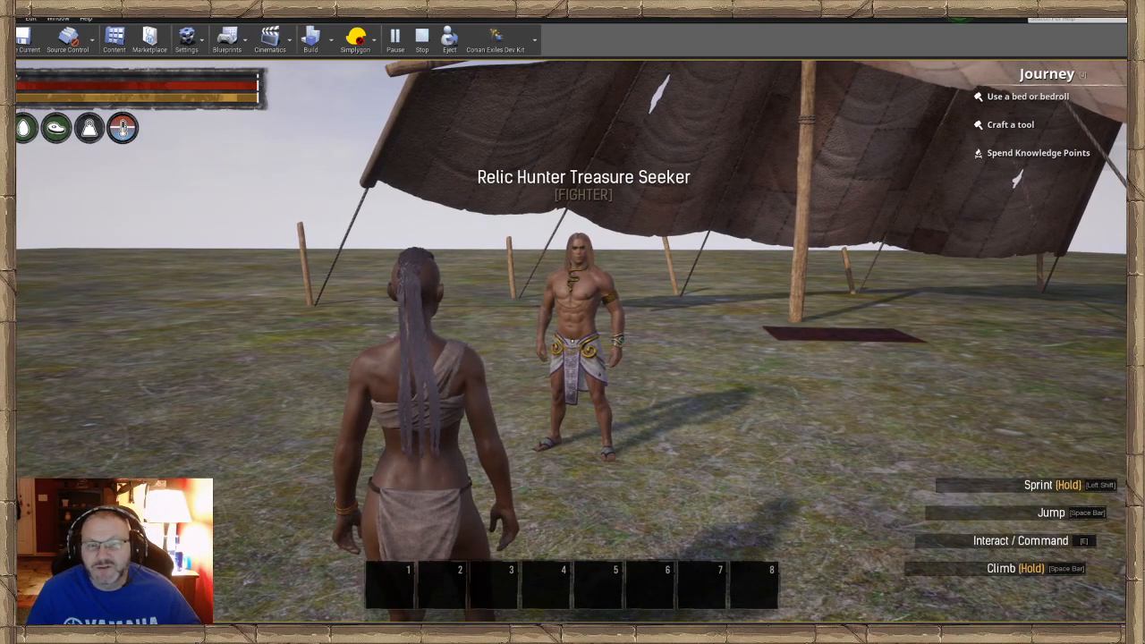
End the play session and duplicate the manual spawn point, placing the copy between the original and the dome-shaped marker.
{"action": "key", "text": "Escape"}
{"action": "right_click_drag", "start_coordinate": [21, 424], "coordinate": [27, 573]}
{"action": "key", "text": "w"}
{"action": "right_click_drag", "start_coordinate": [447, 394], "coordinate": [446, 359]}
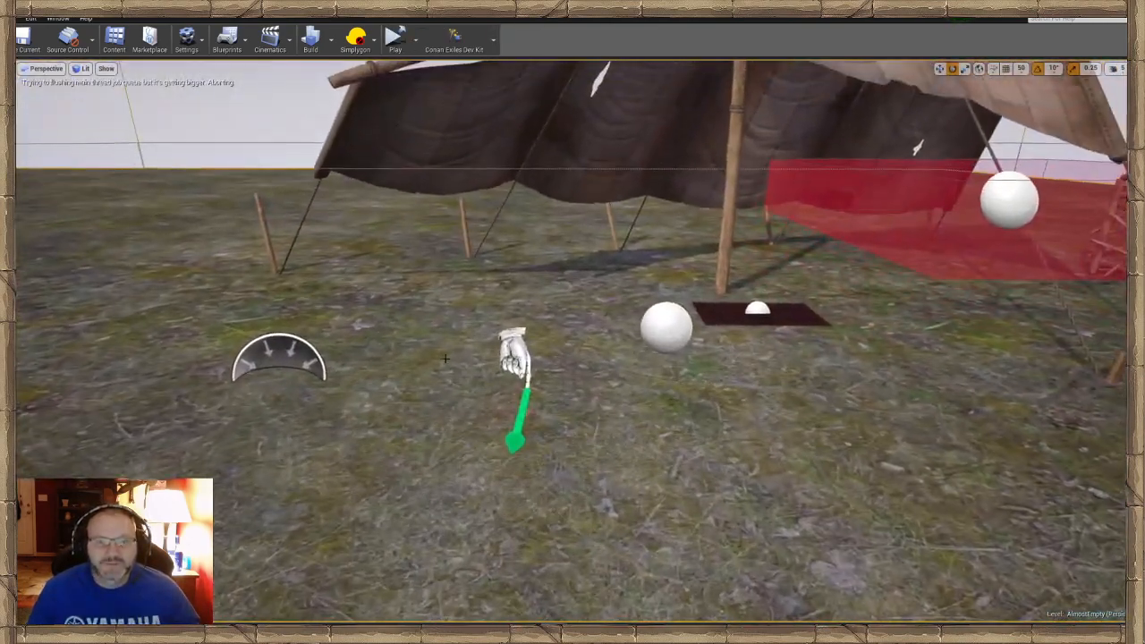
{"action": "left_click", "coordinate": [506, 350]}
{"action": "key", "text": "w"}
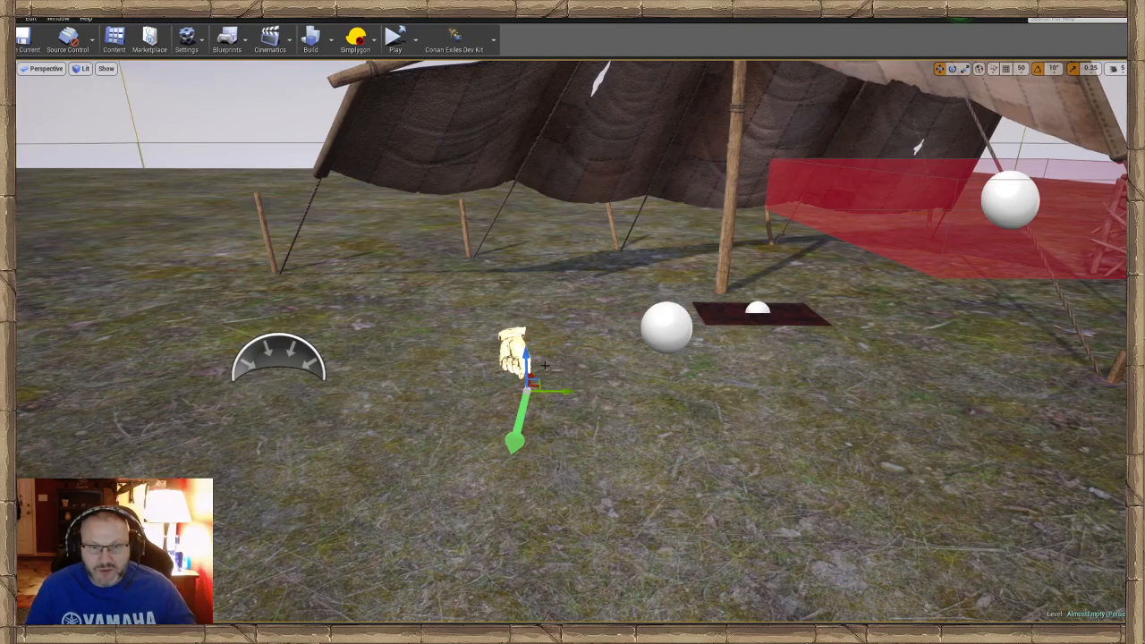
{"action": "left_click_drag", "start_coordinate": [570, 390], "coordinate": [433, 373], "text": "alt"}
{"action": "left_click", "coordinate": [433, 373]}
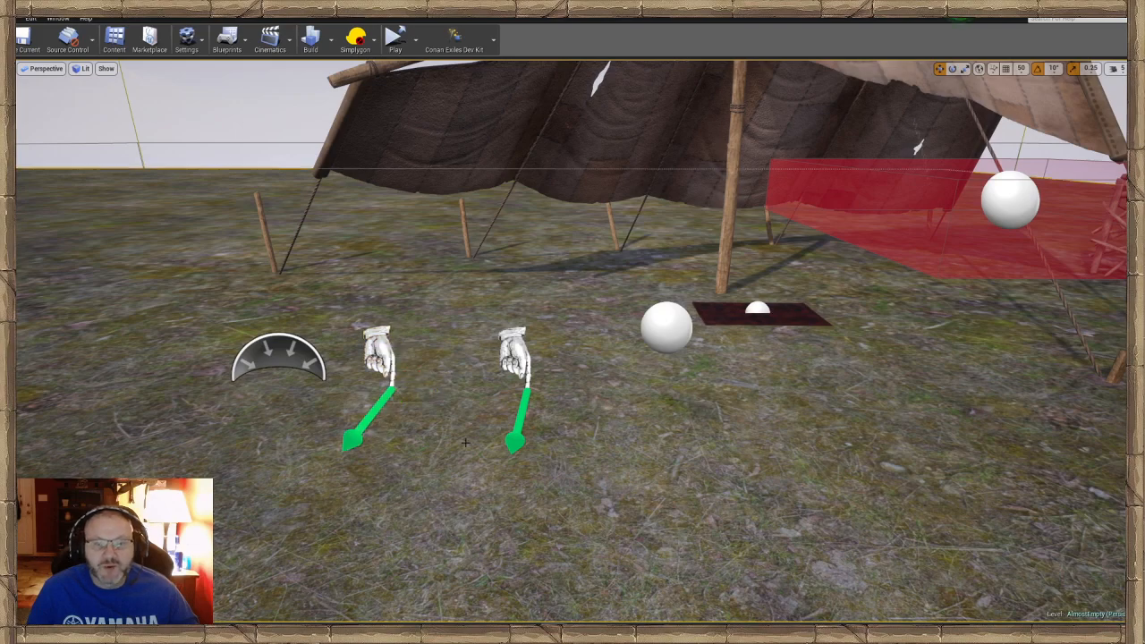
{"action": "mouse_move", "coordinate": [433, 373]}
{"action": "right_mouse_down"}
{"action": "mouse_move", "coordinate": [349, 429]}
{"action": "mouse_move", "coordinate": [430, 371]}
{"action": "right_mouse_up"}
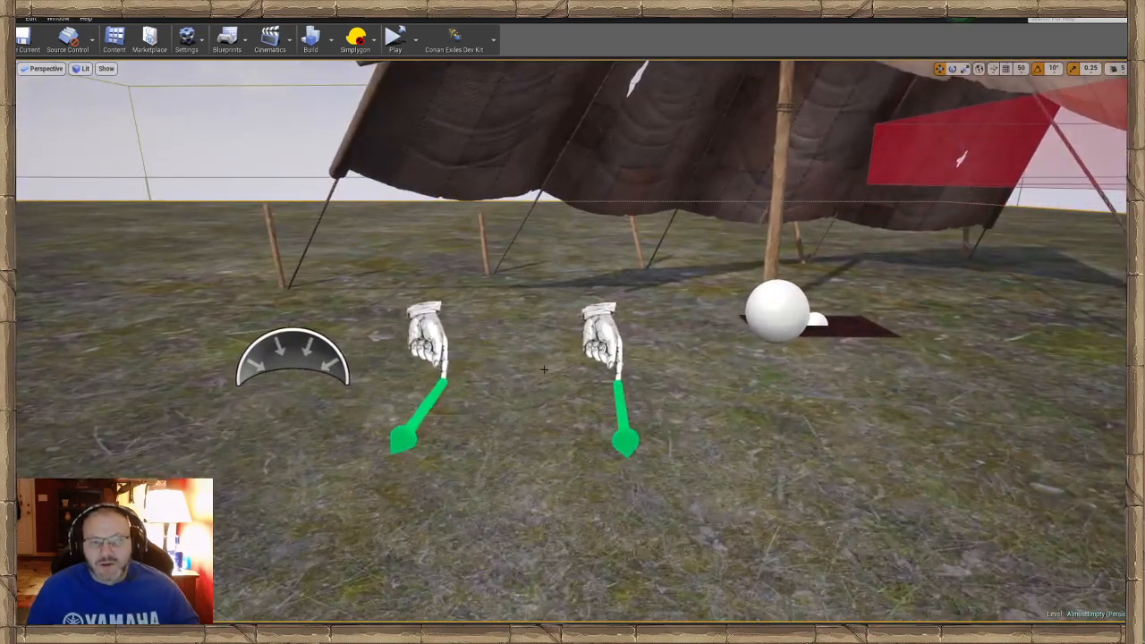
Add a second Camp Actors element to the camp owner's BP_CampComponent and assign the duplicated spawn point BP_ManualSpawnPoint_Tut_2.
{"action": "left_click", "coordinate": [421, 329]}
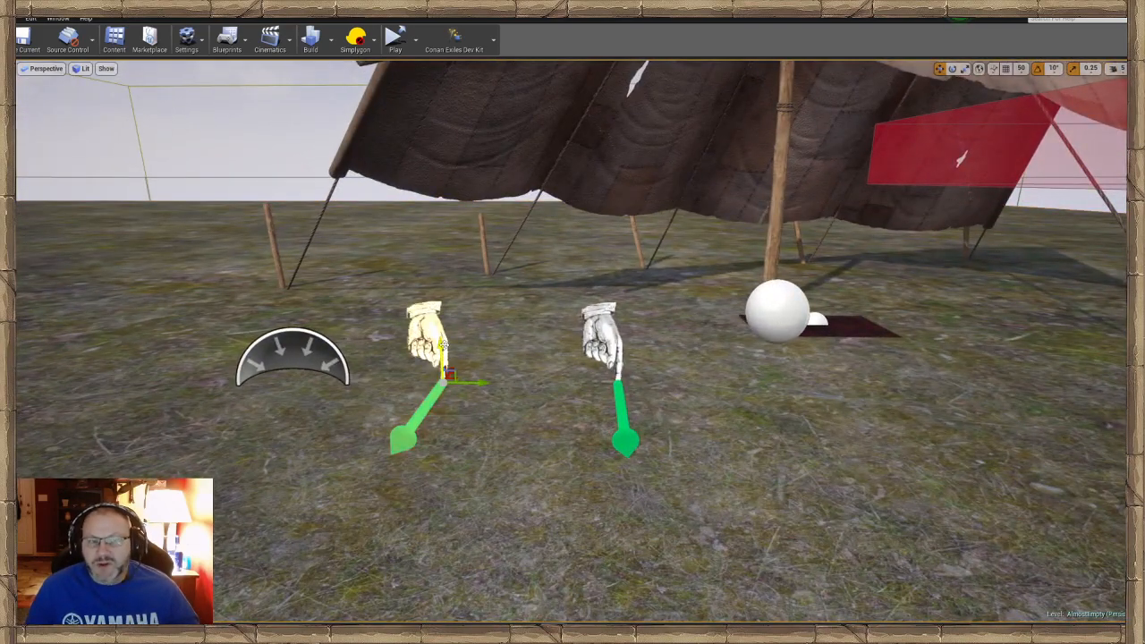
{"action": "left_click", "coordinate": [779, 306]}
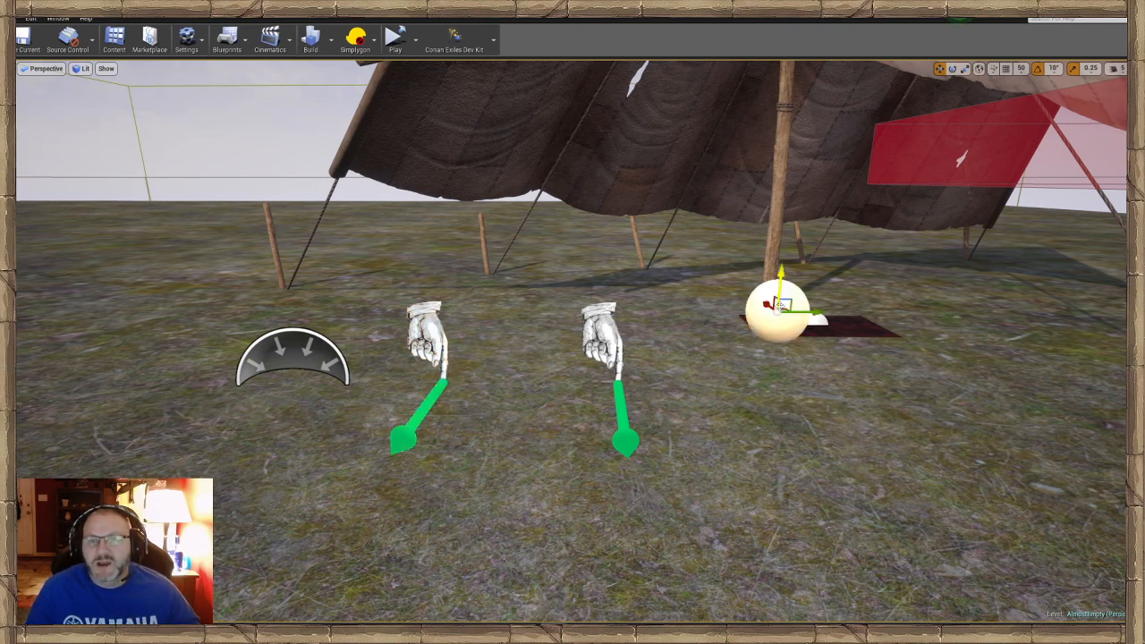
{"action": "left_click", "coordinate": [58, 18]}
{"action": "mouse_move", "coordinate": [88, 45]}
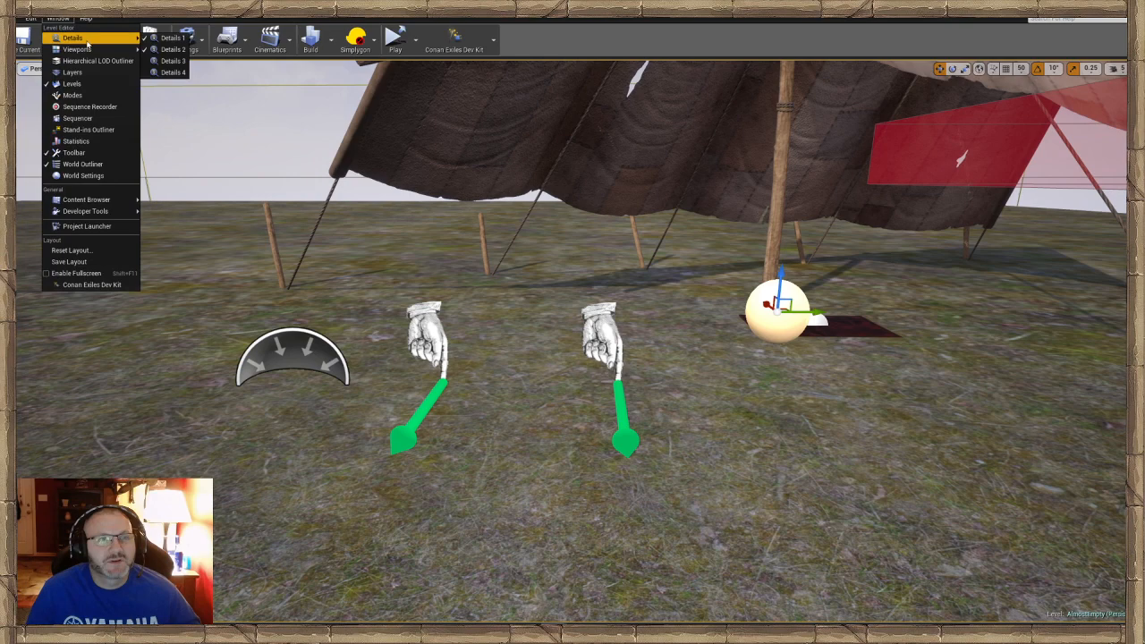
{"action": "left_click", "coordinate": [161, 39]}
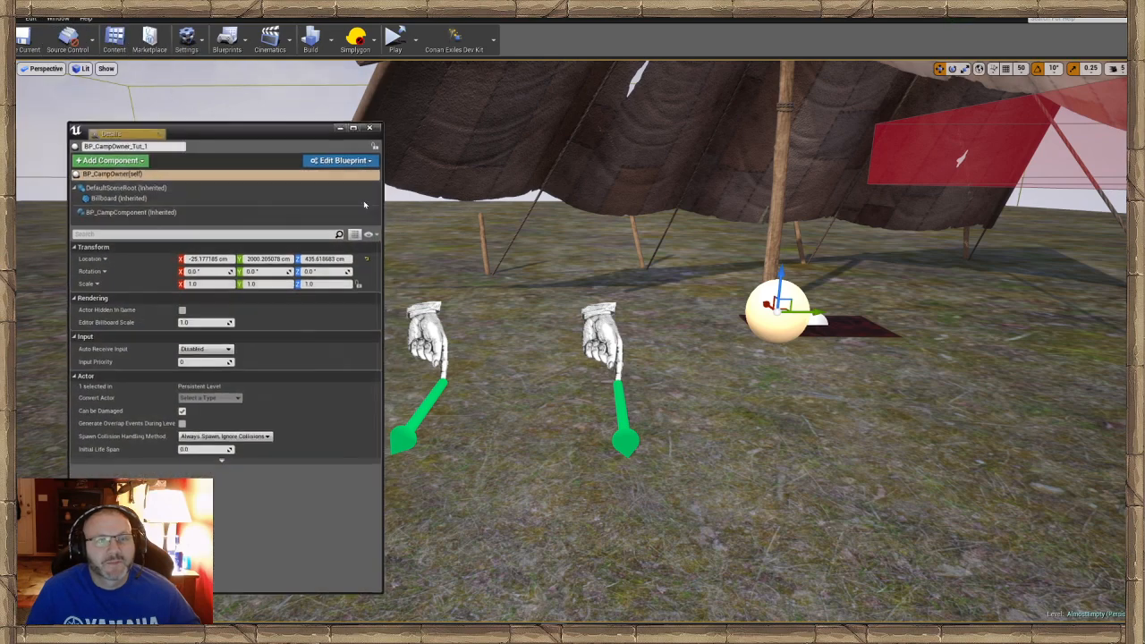
{"action": "left_click", "coordinate": [112, 212]}
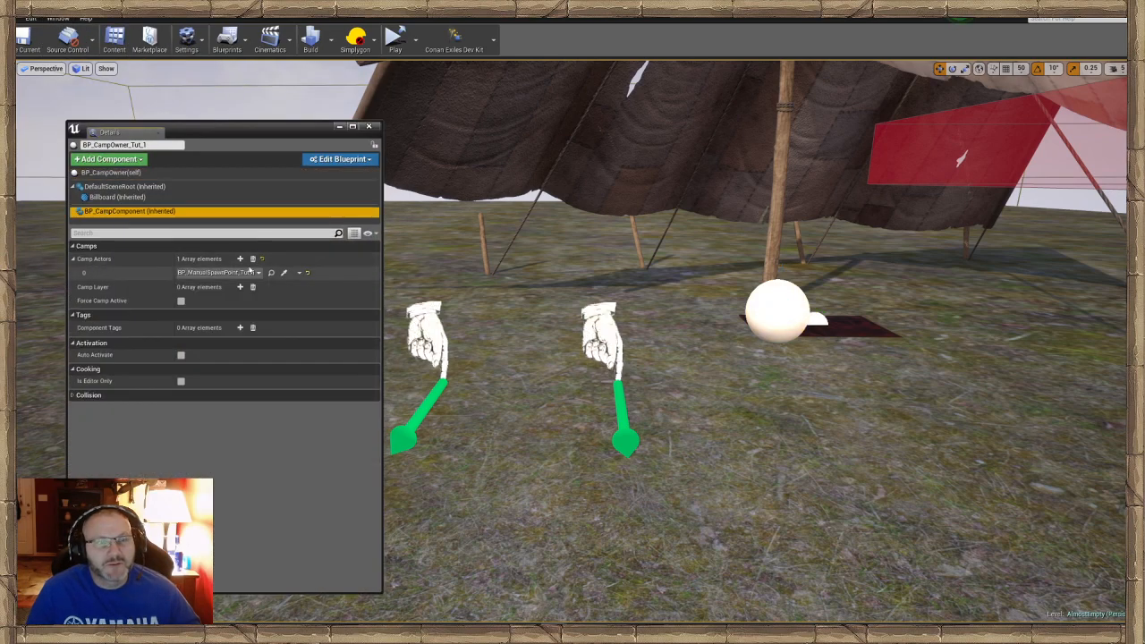
{"action": "left_click", "coordinate": [239, 258]}
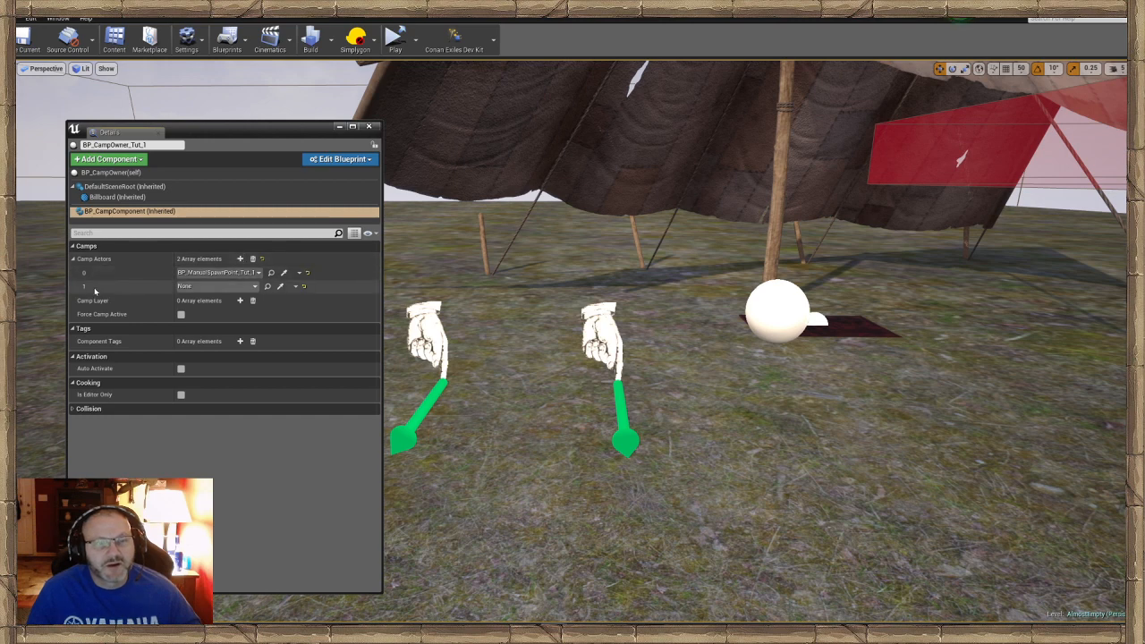
{"action": "left_click", "coordinate": [279, 288]}
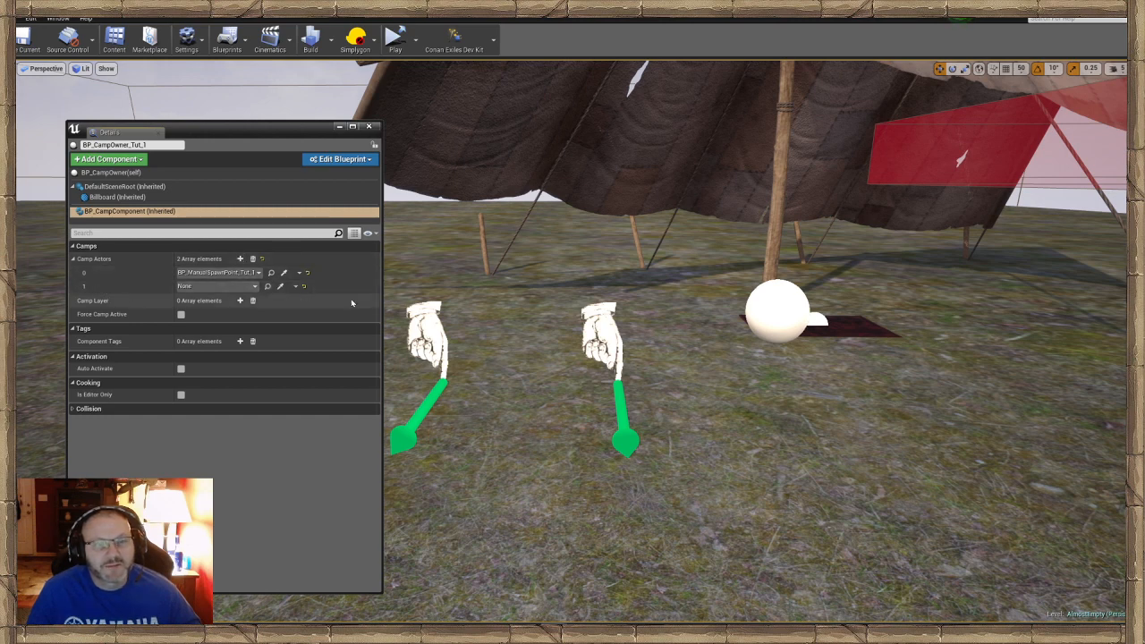
{"action": "left_click", "coordinate": [434, 326]}
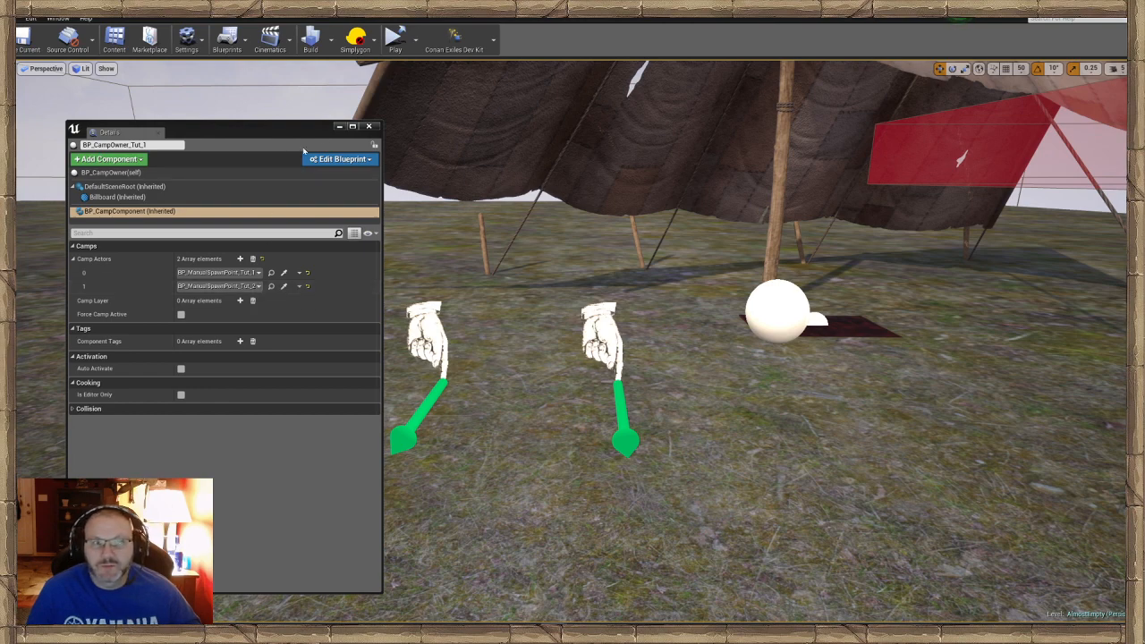
{"action": "left_click", "coordinate": [339, 127]}
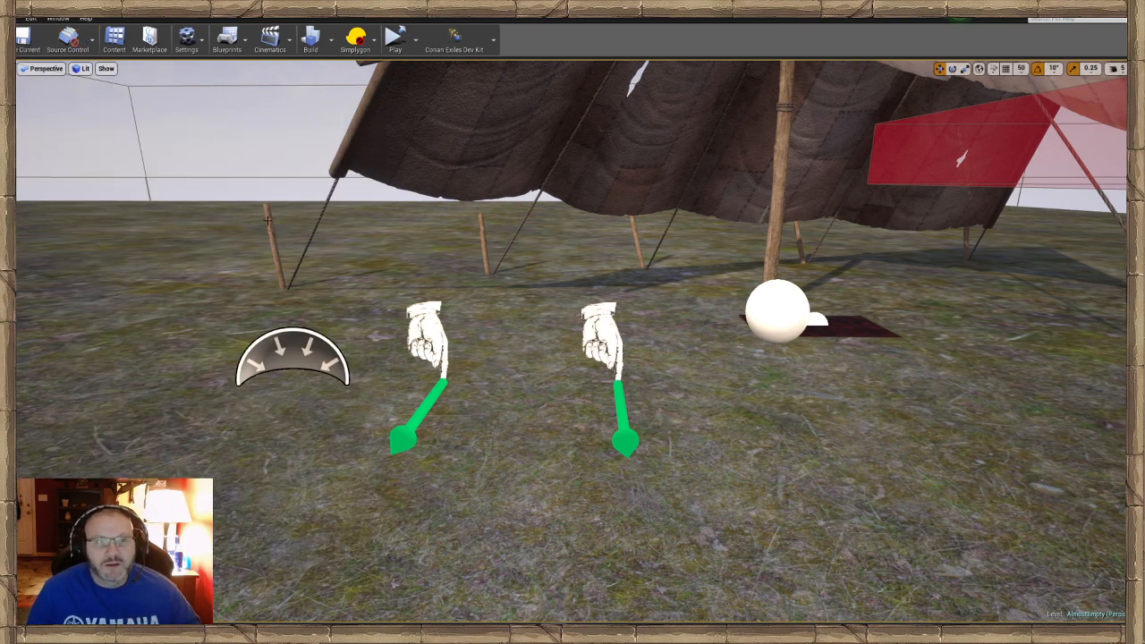
Open the duplicated spawn point's details and review the settings of its Human Options entry.
{"action": "left_click", "coordinate": [423, 329]}
{"action": "left_click", "coordinate": [57, 18]}
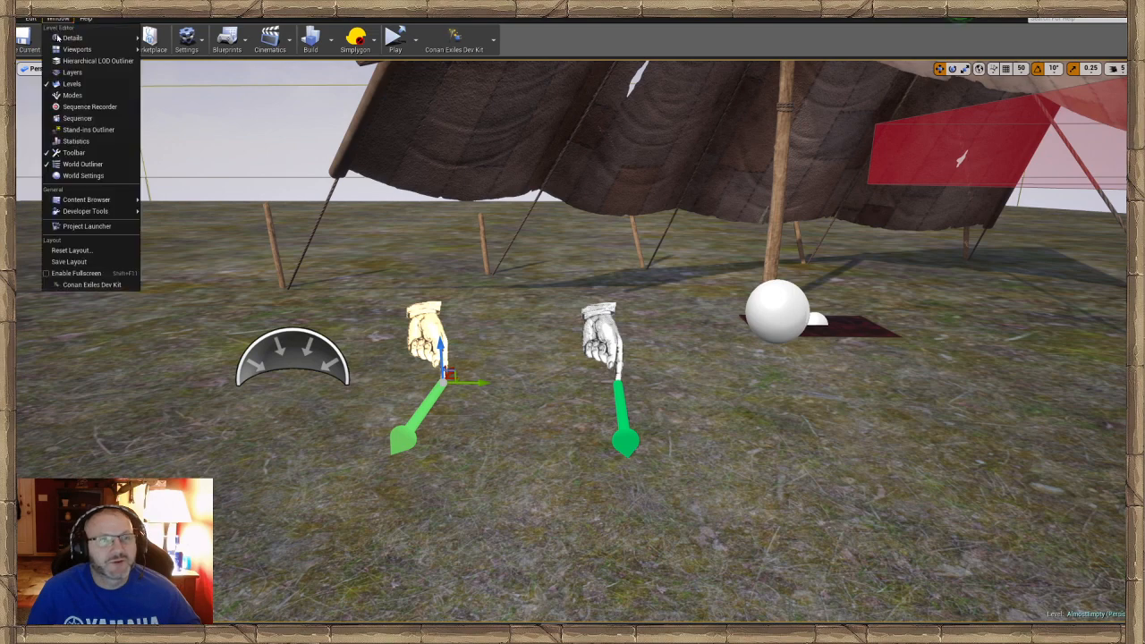
{"action": "mouse_move", "coordinate": [89, 41]}
{"action": "left_click", "coordinate": [166, 40]}
{"action": "right_click_drag", "start_coordinate": [412, 306], "coordinate": [367, 310]}
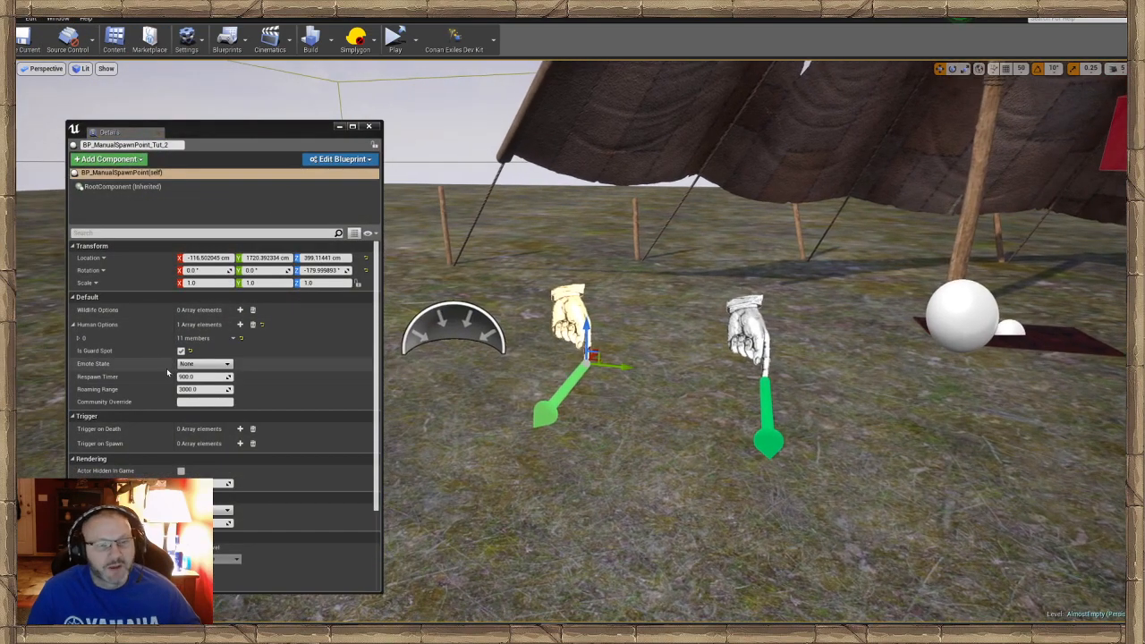
{"action": "left_click", "coordinate": [78, 338]}
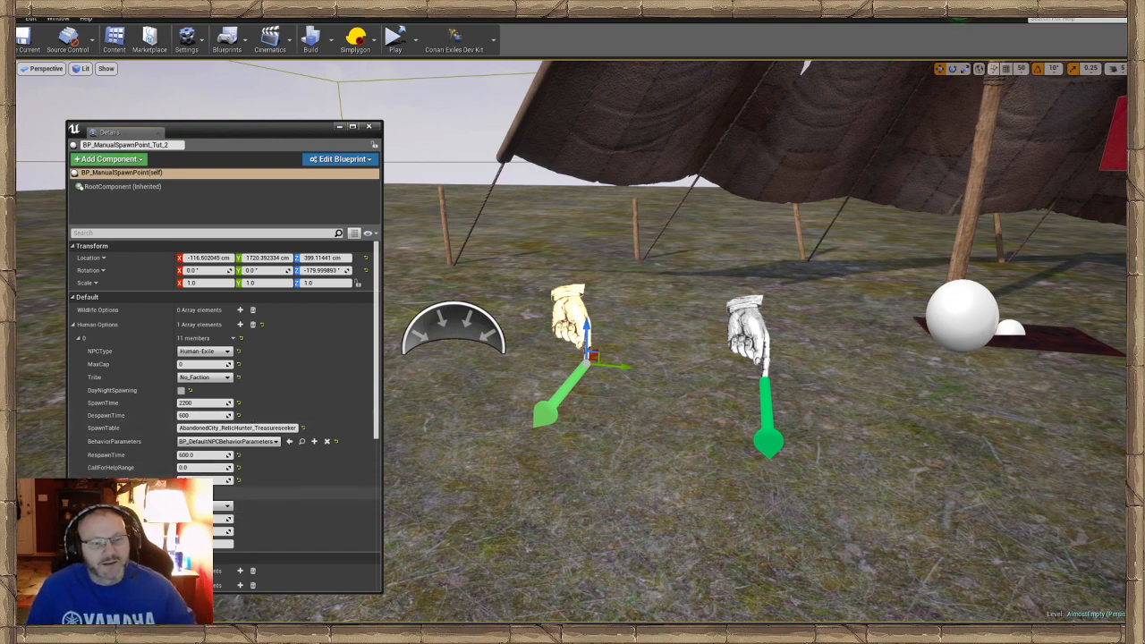
{"action": "mouse_move", "coordinate": [628, 394]}
{"action": "right_mouse_down"}
{"action": "mouse_move", "coordinate": [712, 399]}
{"action": "mouse_move", "coordinate": [619, 394]}
{"action": "mouse_move", "coordinate": [637, 391]}
{"action": "right_mouse_up"}
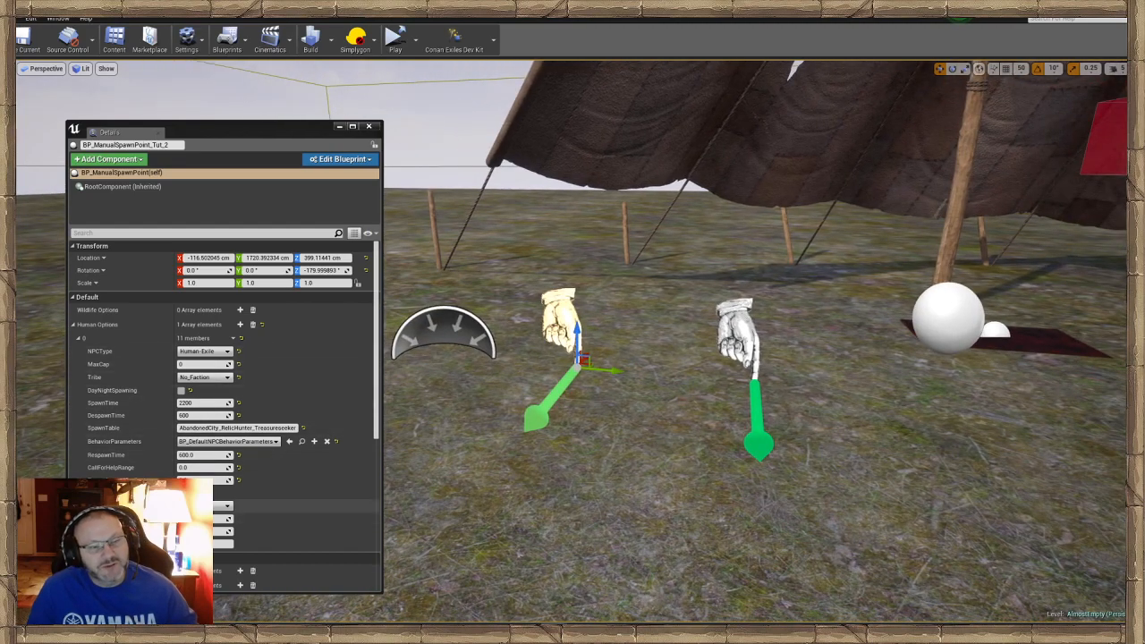
{"action": "mouse_move", "coordinate": [639, 400]}
{"action": "right_mouse_down"}
{"action": "mouse_move", "coordinate": [662, 400]}
{"action": "mouse_move", "coordinate": [630, 402]}
{"action": "mouse_move", "coordinate": [647, 402]}
{"action": "right_mouse_up"}
{"action": "key", "text": "s"}
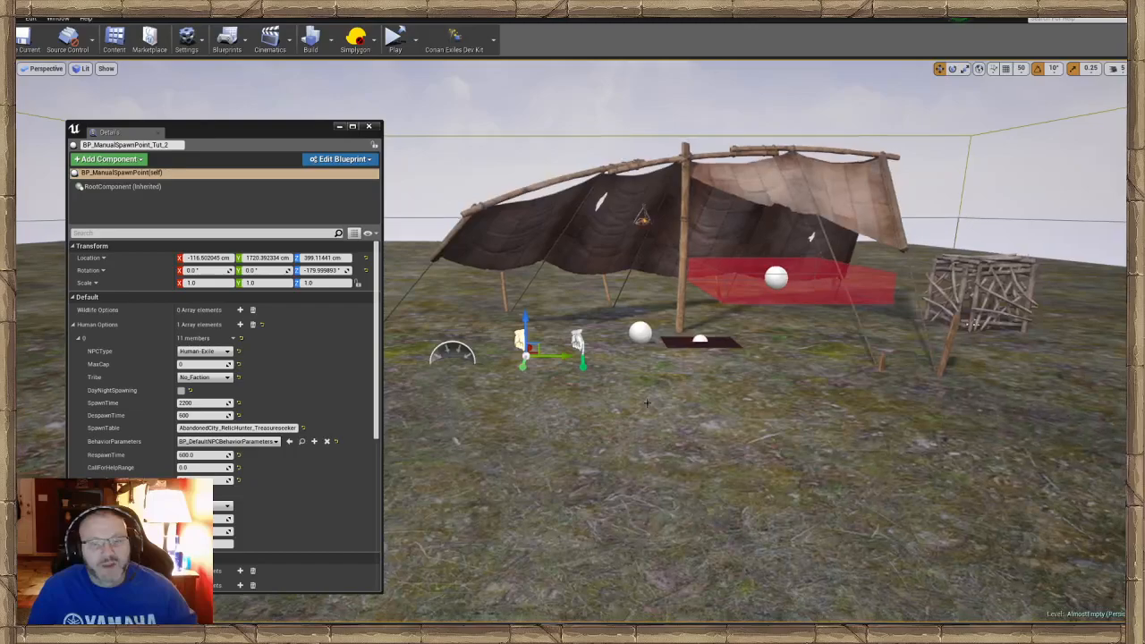
{"action": "left_click", "coordinate": [339, 127]}
Save the AlmostEmpty map and start a play session from the ground at the tent.
{"action": "left_click", "coordinate": [23, 38]}
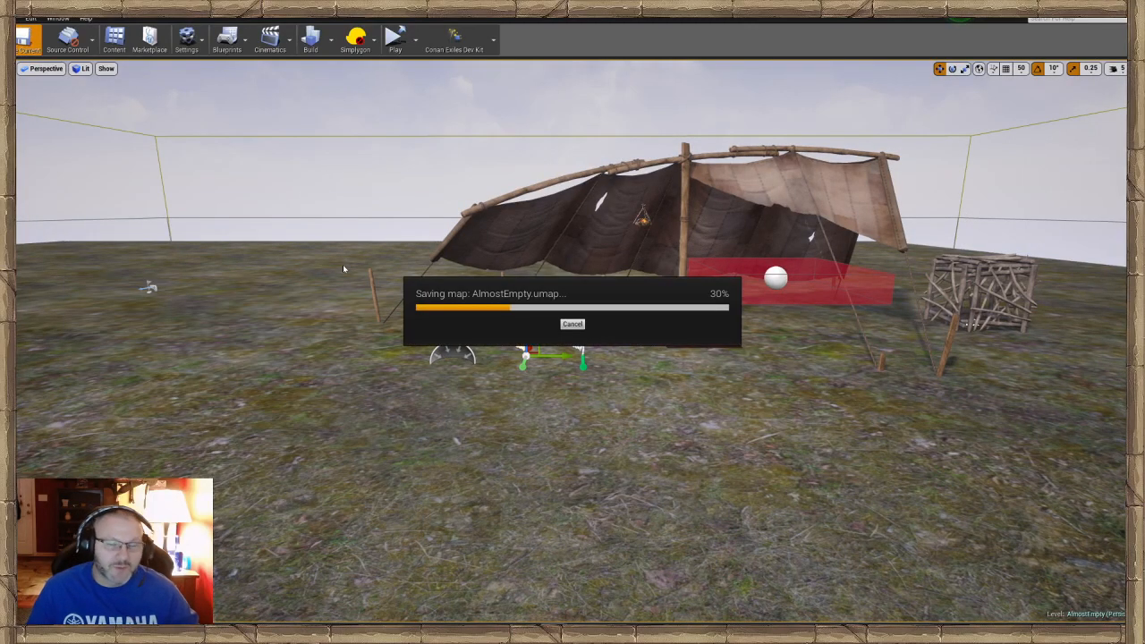
{"action": "key", "text": "s"}
{"action": "right_click_drag", "start_coordinate": [344, 269], "coordinate": [351, 290]}
{"action": "key", "text": "w"}
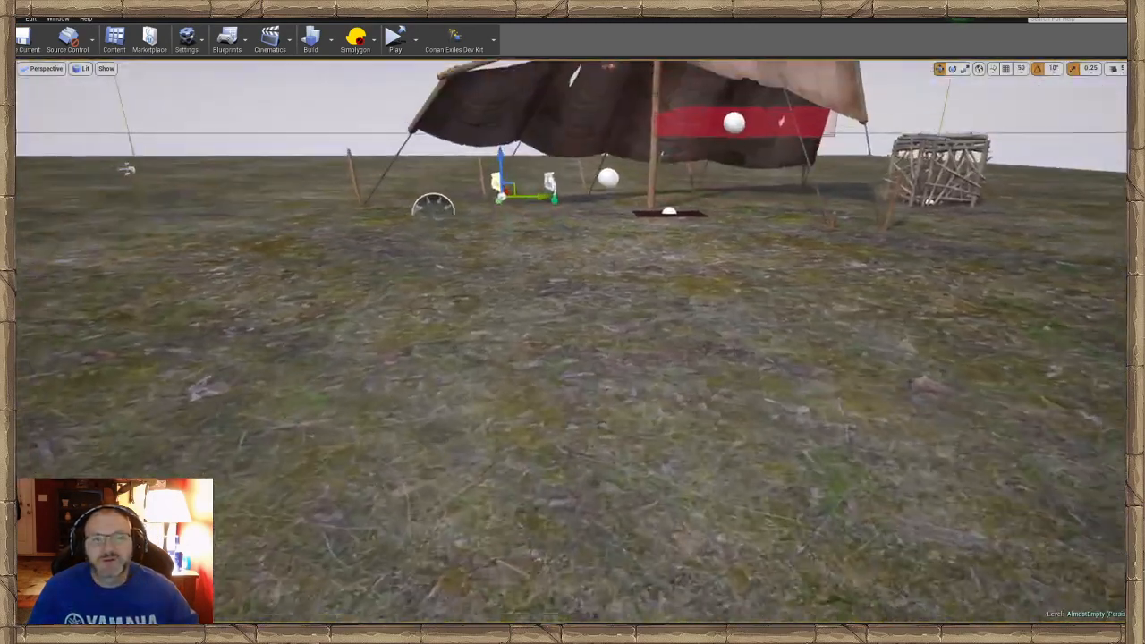
{"action": "key", "text": "s"}
{"action": "right_click", "coordinate": [659, 182]}
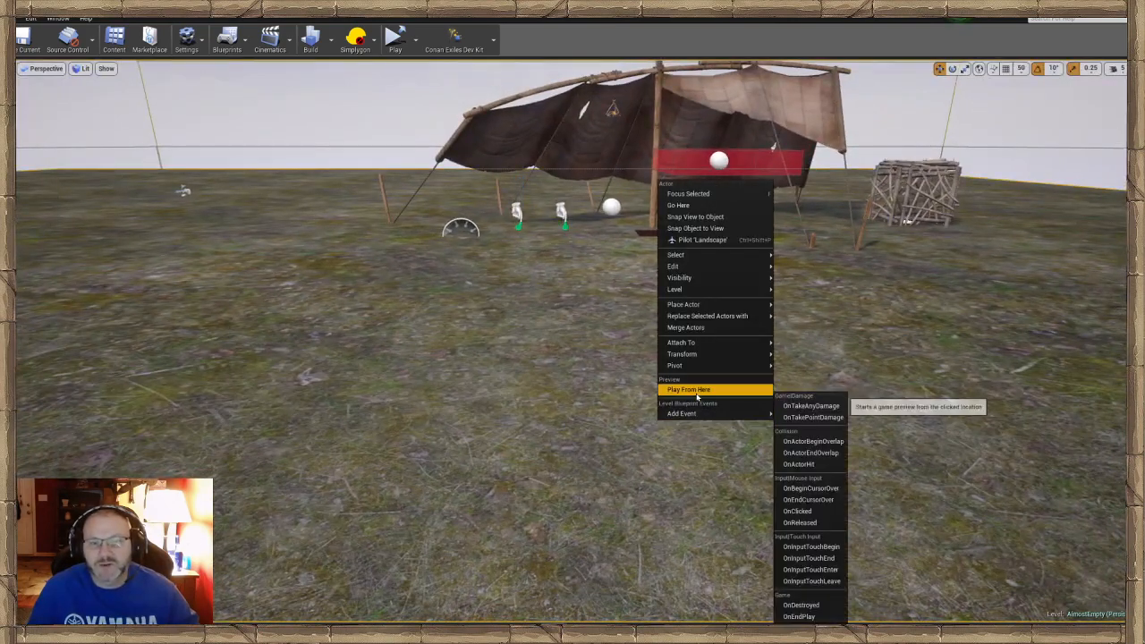
{"action": "left_click", "coordinate": [695, 392]}
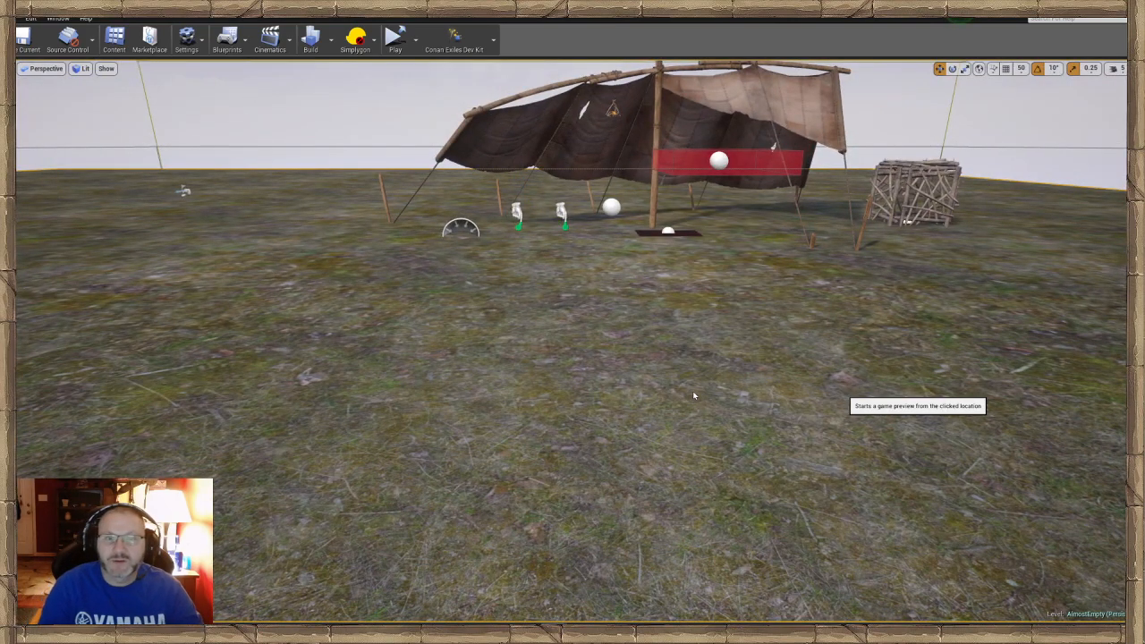
Enable Cloak in the Admin Panel and run the character up to the two spawned NPCs.
{"action": "key", "text": "ctrl+shift+c"}
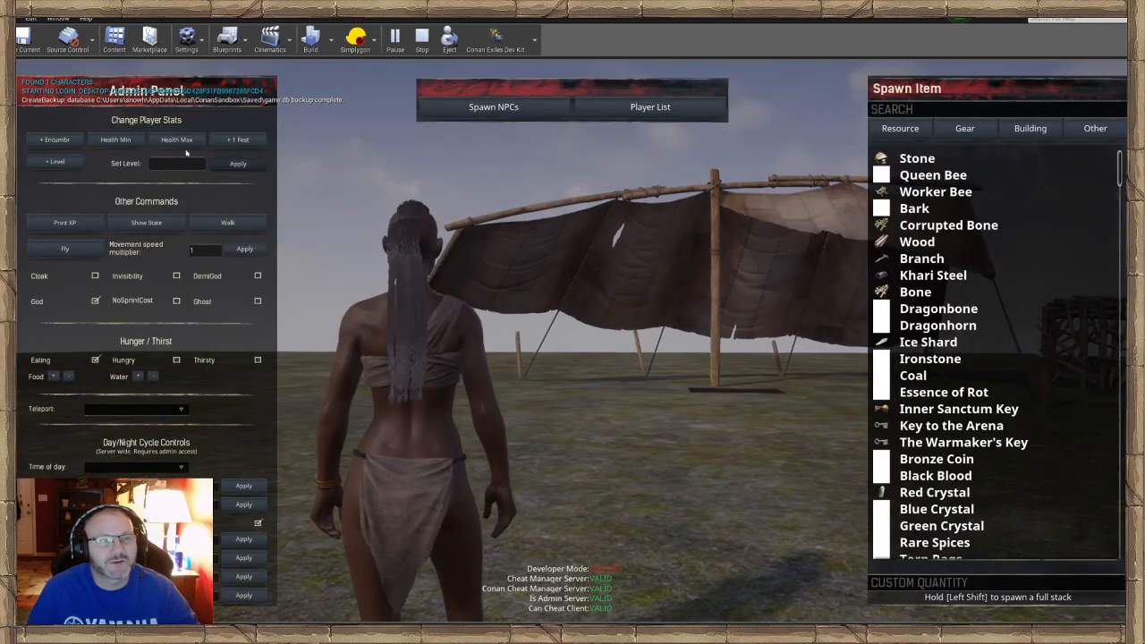
{"action": "left_click", "coordinate": [96, 276]}
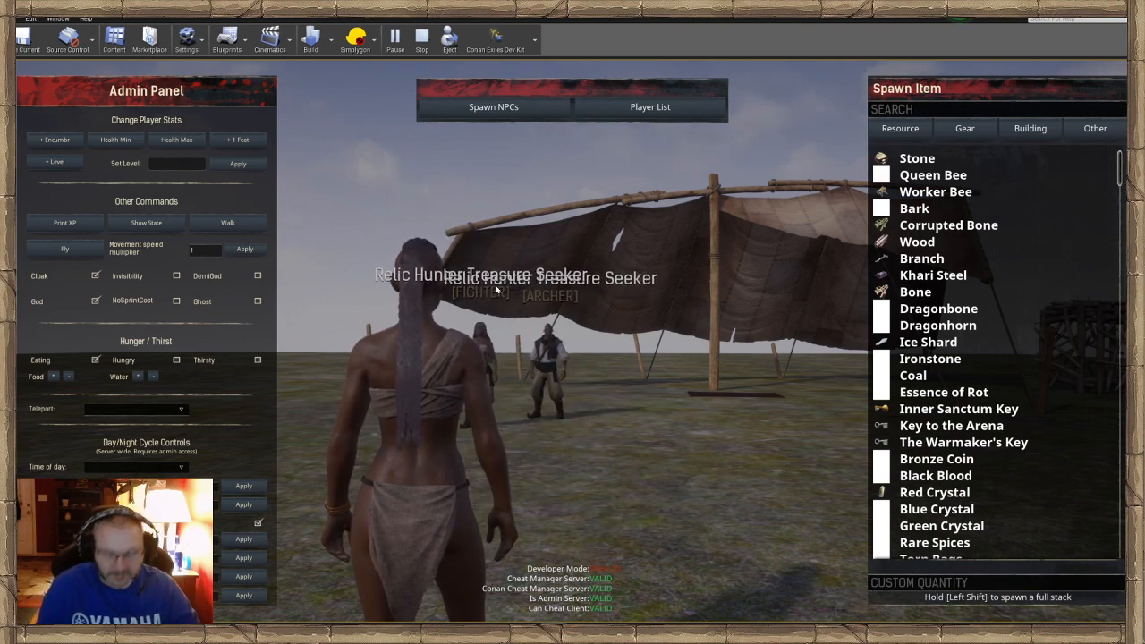
{"action": "key", "text": "Escape"}
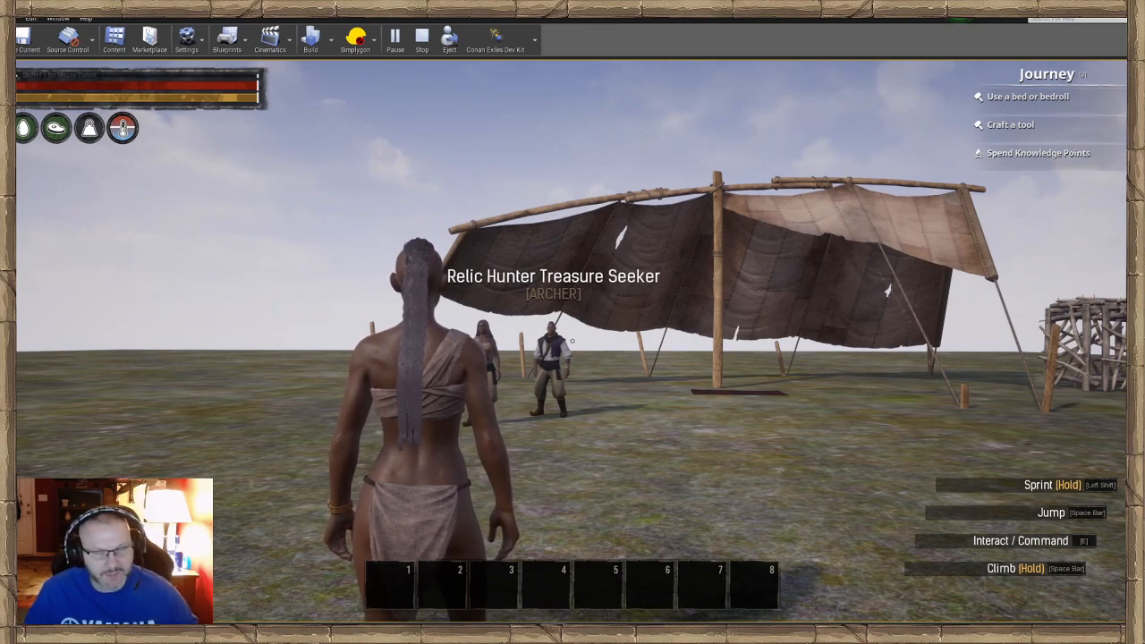
{"action": "key", "text": "w"}
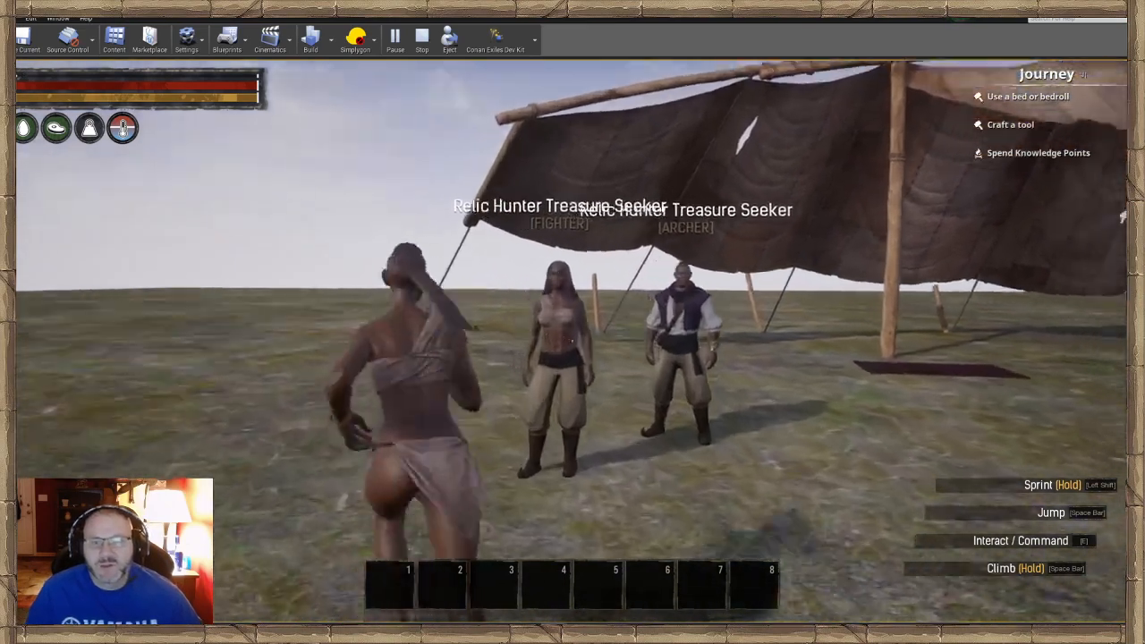
Examine the spawned fighter and archer from several sides in the play test, and end the session.
{"action": "key", "text": "a"}
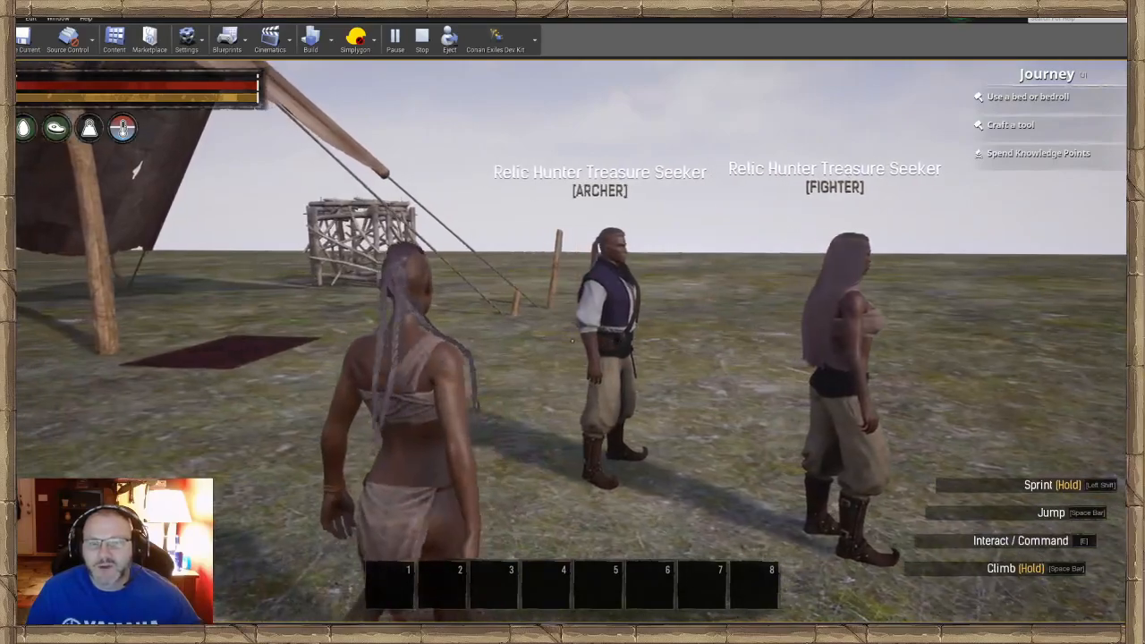
{"action": "key", "text": "w"}
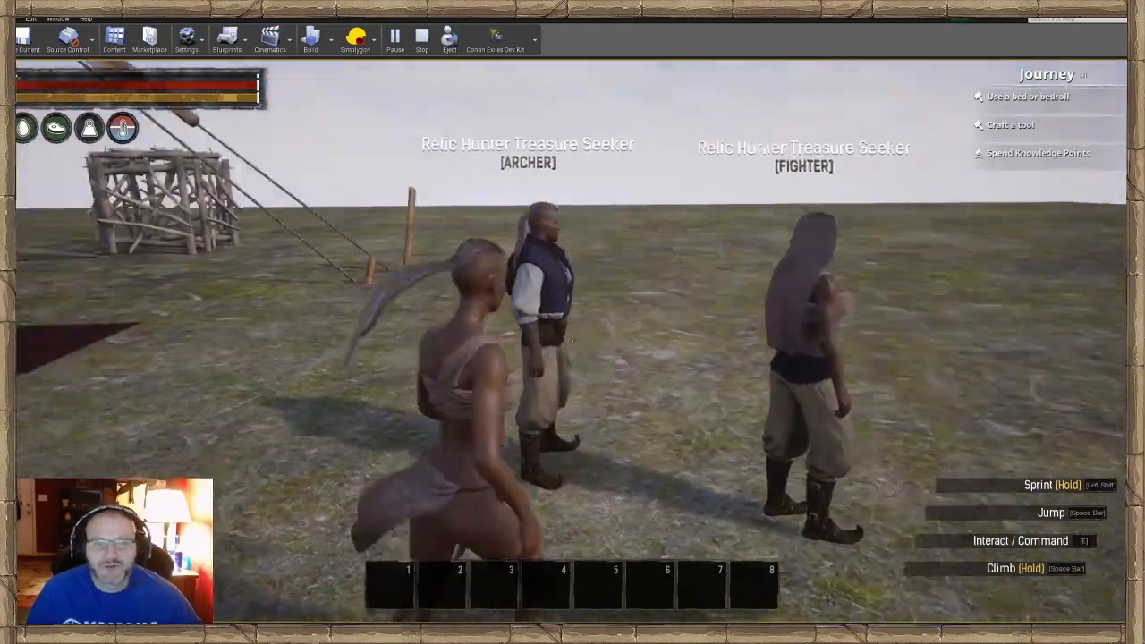
{"action": "key", "text": "d"}
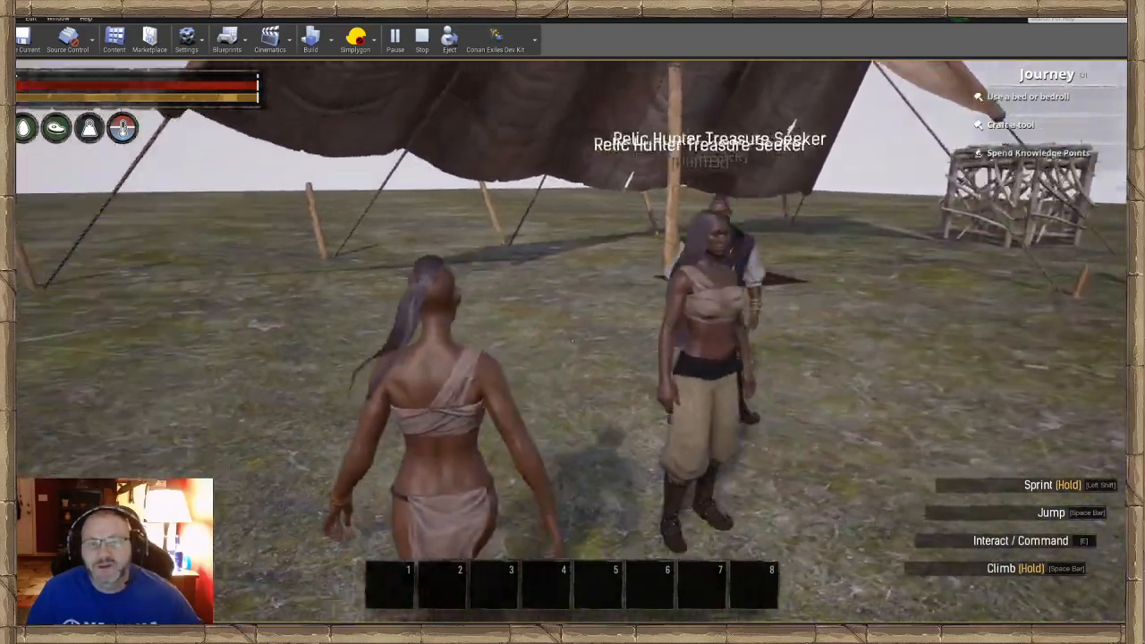
{"action": "key", "text": "d"}
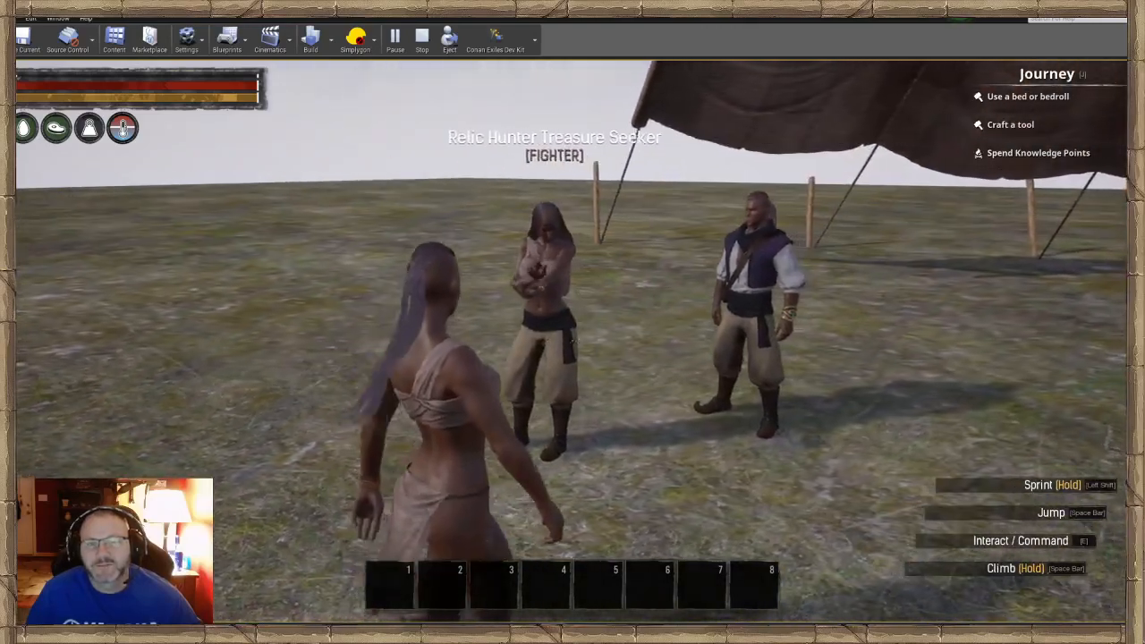
{"action": "key", "text": "a"}
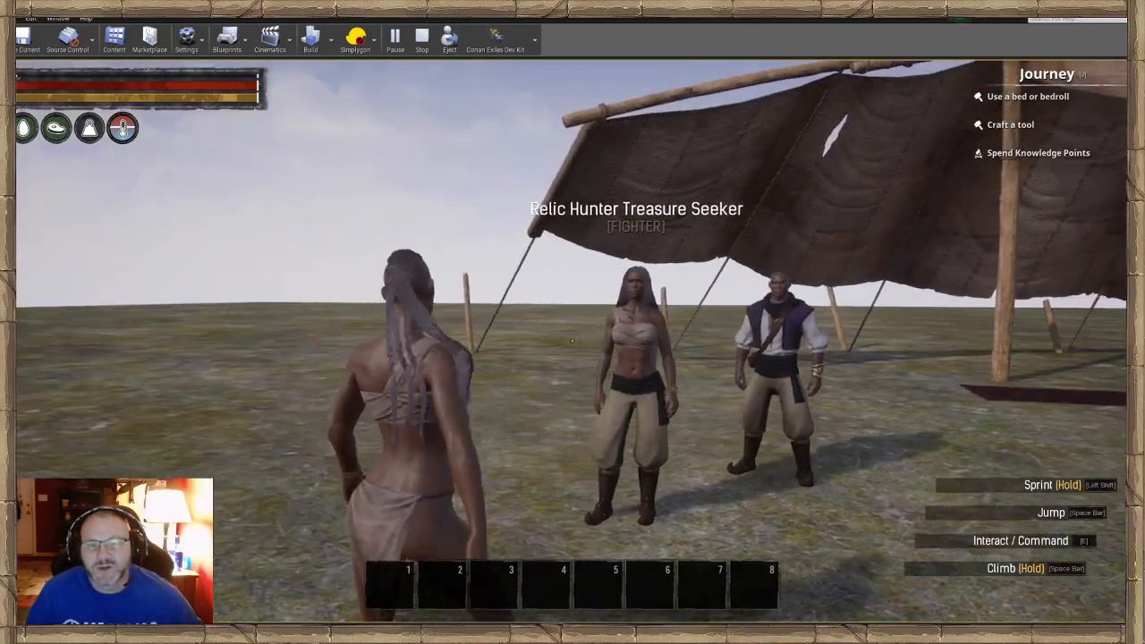
{"action": "key", "text": "Escape"}
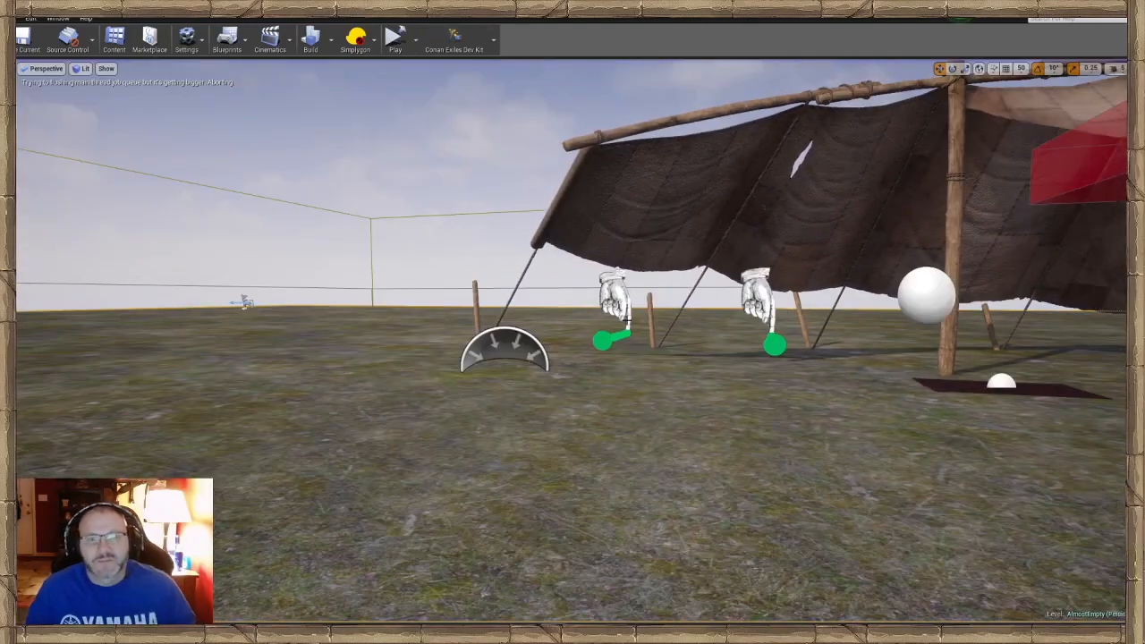
Move the fighter's spawn point sideways, farther away from the archer's spawn point.
{"action": "key", "text": "w"}
{"action": "right_click_drag", "start_coordinate": [629, 321], "coordinate": [649, 439]}
{"action": "key", "text": "s"}
{"action": "key", "text": "w"}
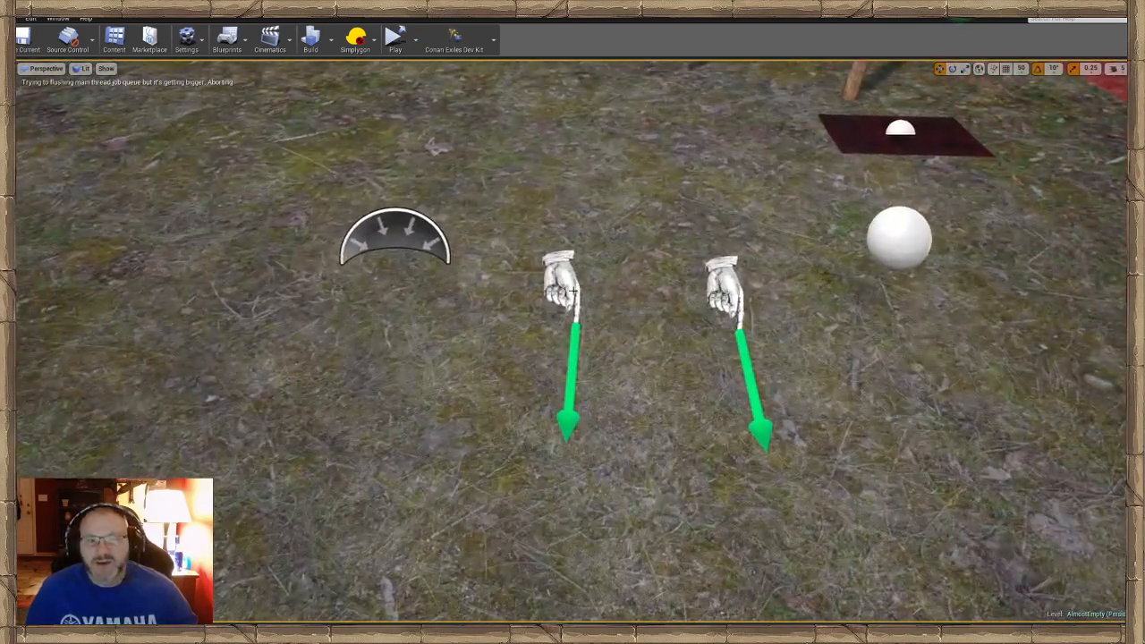
{"action": "left_click", "coordinate": [574, 289]}
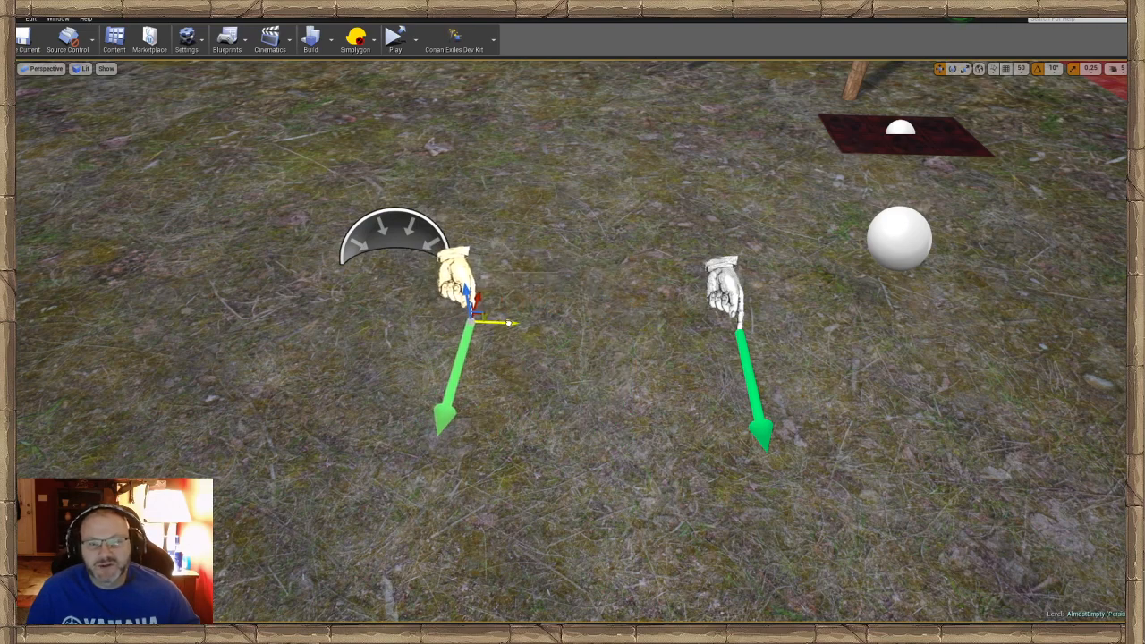
Rotate the fighter's spawn point about the vertical axis in 10° increments until its arrow faces the archer's spawn point.
{"action": "key", "text": "s"}
{"action": "right_click_drag", "start_coordinate": [519, 323], "coordinate": [526, 304]}
{"action": "key", "text": "w"}
{"action": "key", "text": "e"}
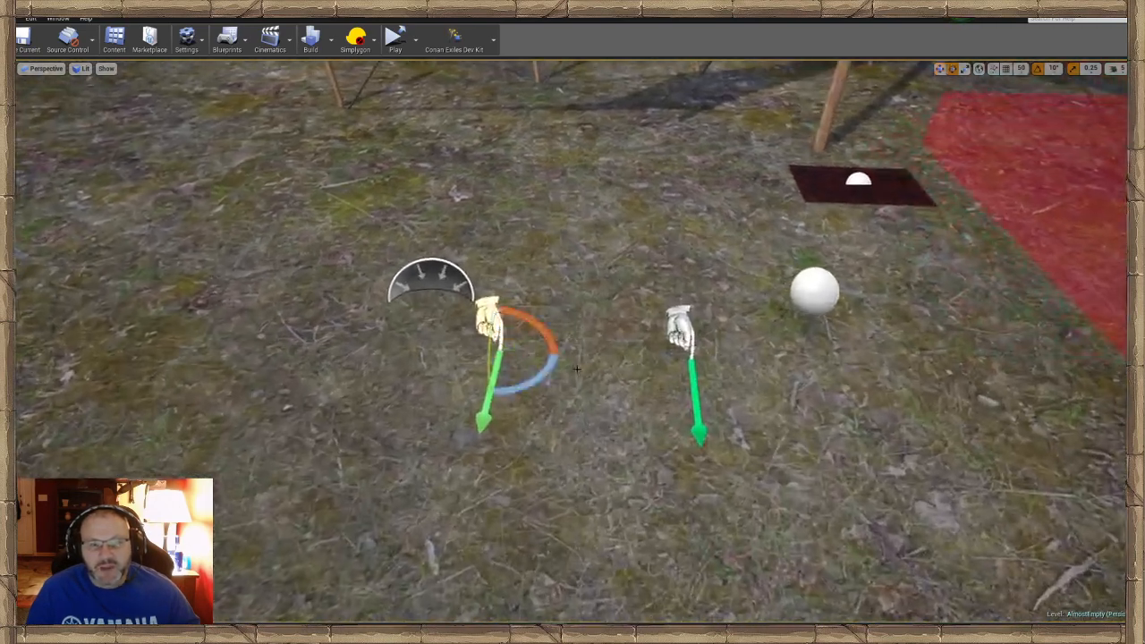
{"action": "left_click_drag", "start_coordinate": [525, 385], "coordinate": [546, 387]}
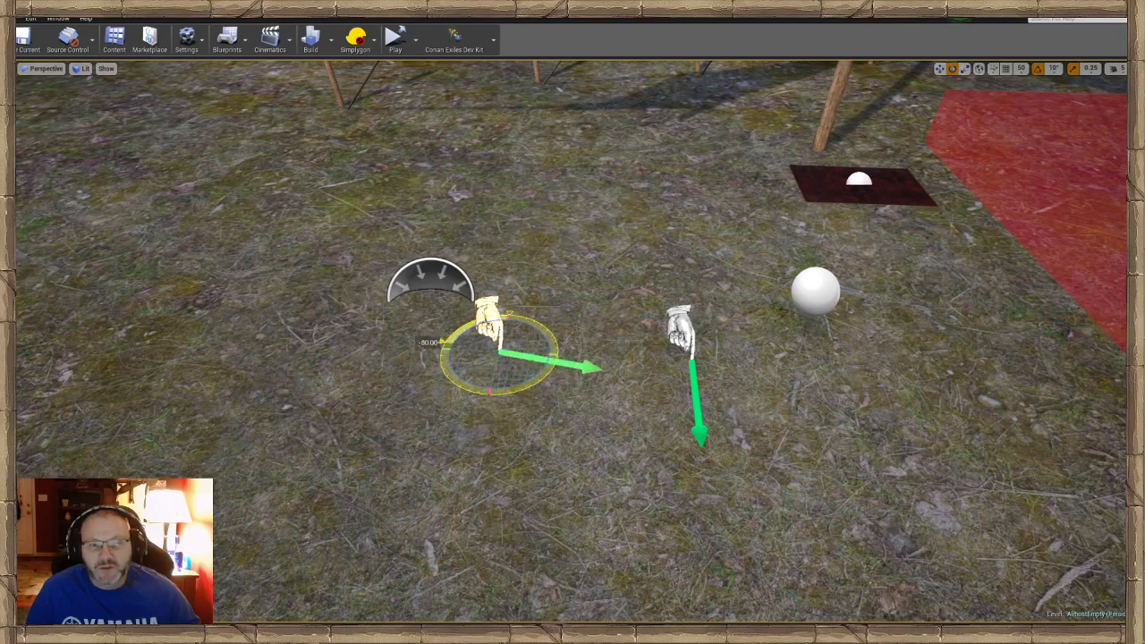
Rotate the archer's spawn point about the vertical axis until its arrow faces the fighter's spawn point.
{"action": "left_click", "coordinate": [685, 331]}
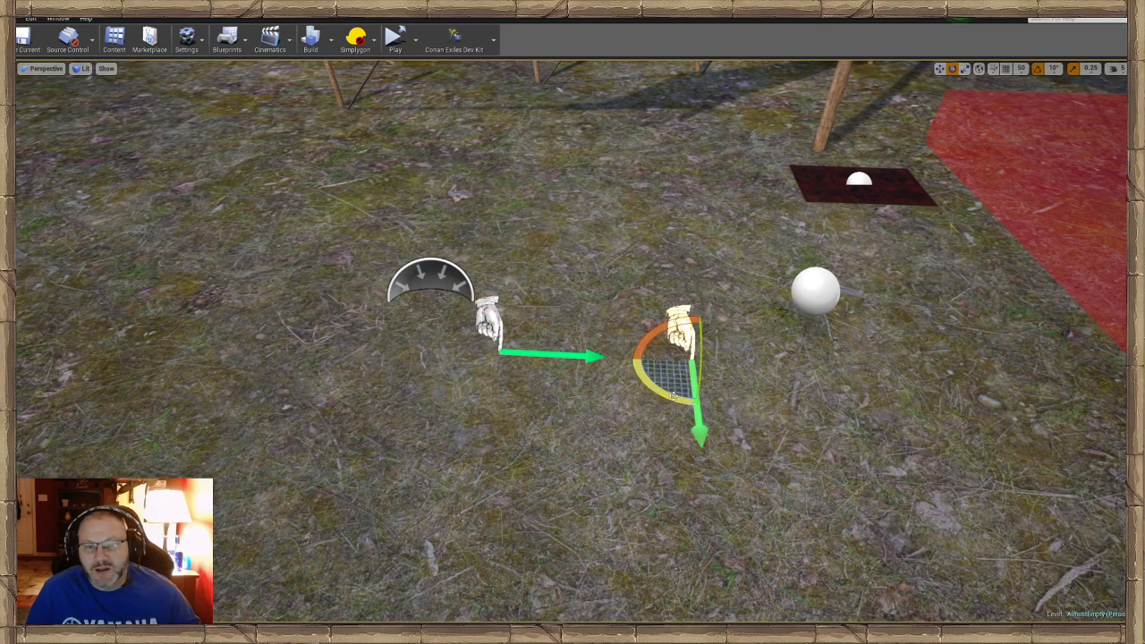
{"action": "left_click_drag", "start_coordinate": [655, 390], "coordinate": [603, 384]}
{"action": "left_click", "coordinate": [603, 394]}
{"action": "key", "text": "w"}
{"action": "right_click_drag", "start_coordinate": [604, 394], "coordinate": [594, 487]}
{"action": "key", "text": "s"}
{"action": "key", "text": "w"}
{"action": "key", "text": "s"}
{"action": "key", "text": "w"}
{"action": "key", "text": "s"}
{"action": "key", "text": "w"}
{"action": "key", "text": "s"}
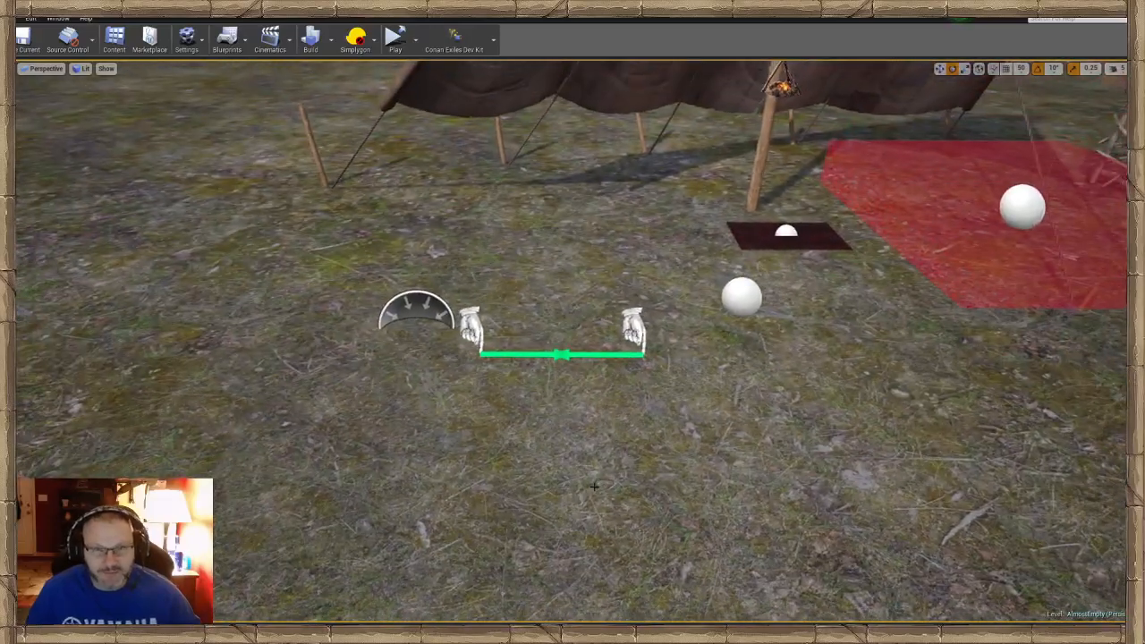
{"action": "scroll", "coordinate": [510, 436], "scroll_direction": "up", "scroll_amount": 5}
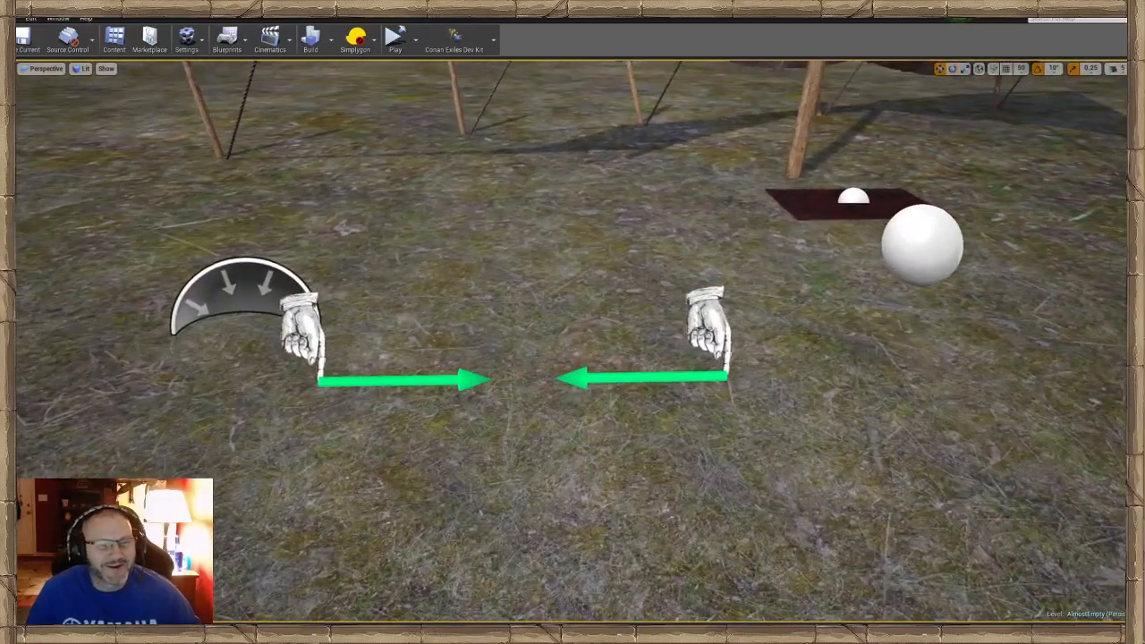
{"action": "scroll", "coordinate": [510, 435], "scroll_direction": "down", "scroll_amount": 5}
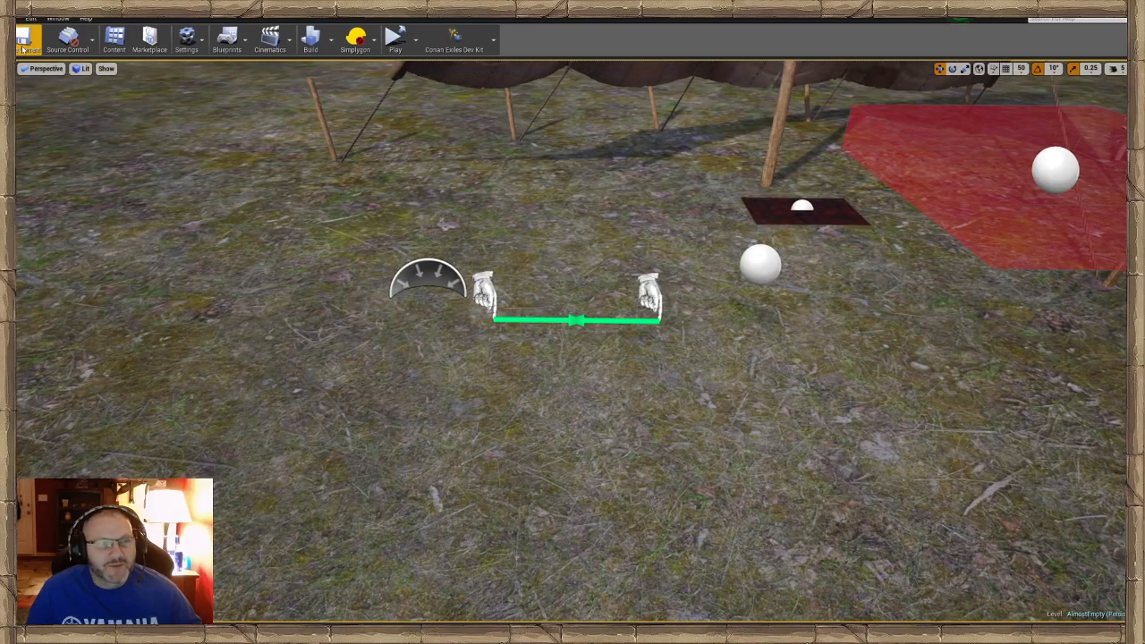
Save the current level and start a play test from the open ground in front of the tent.
{"action": "left_click", "coordinate": [23, 43]}
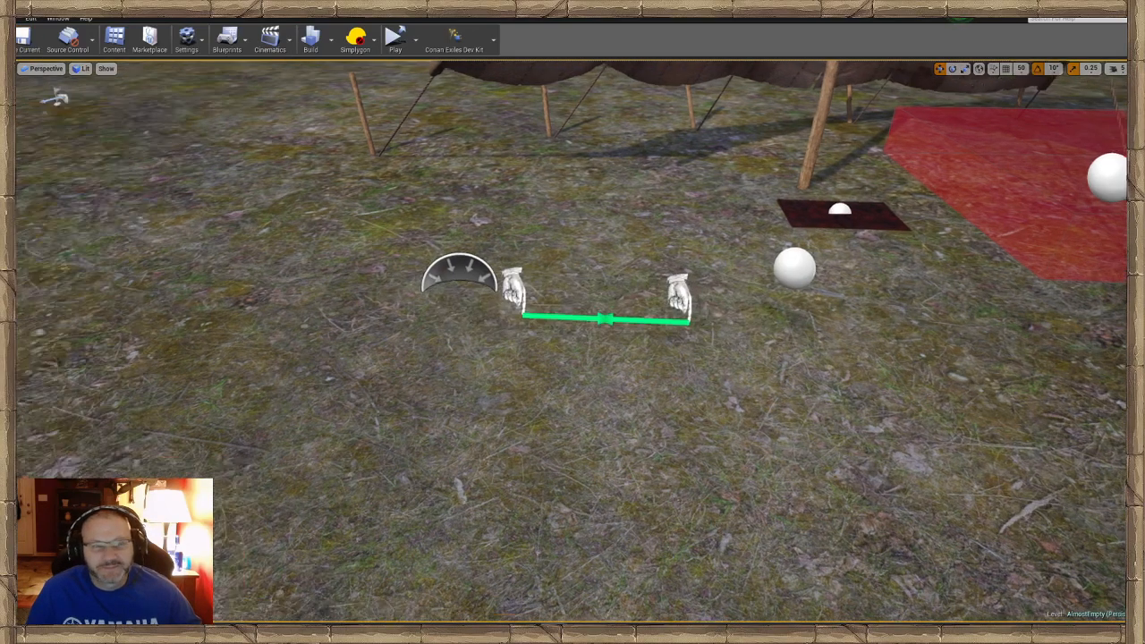
{"action": "mouse_move", "coordinate": [574, 487]}
{"action": "right_mouse_down"}
{"action": "mouse_move", "coordinate": [501, 447]}
{"action": "mouse_move", "coordinate": [573, 487]}
{"action": "right_mouse_up"}
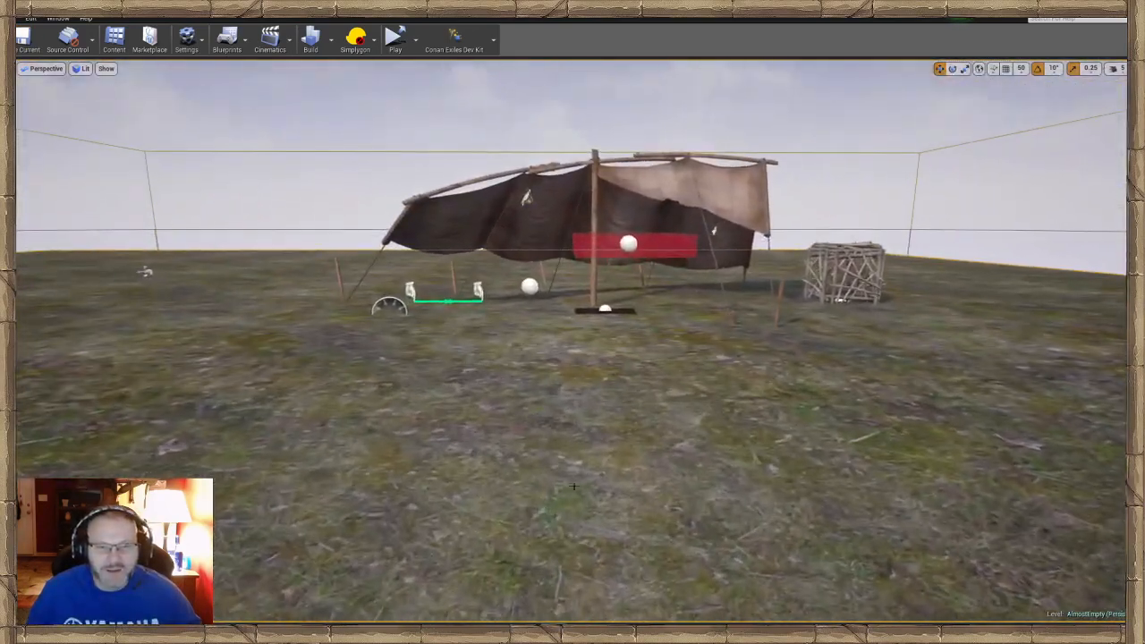
{"action": "right_click", "coordinate": [570, 521]}
{"action": "left_click", "coordinate": [597, 492]}
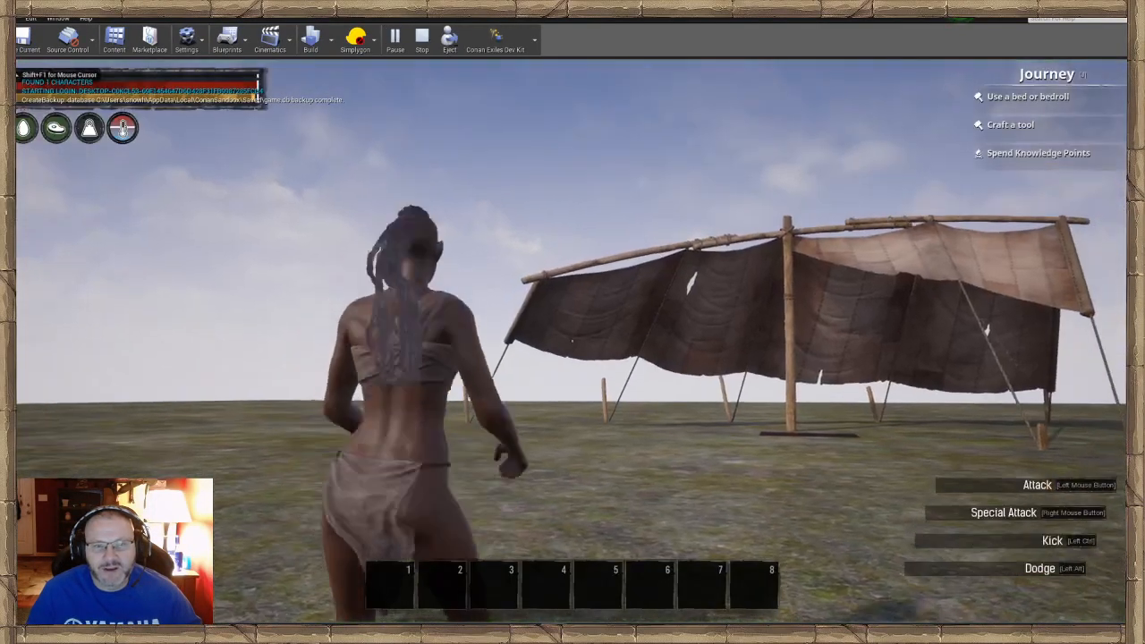
{"action": "left_click", "coordinate": [573, 341]}
{"action": "key", "text": "w"}
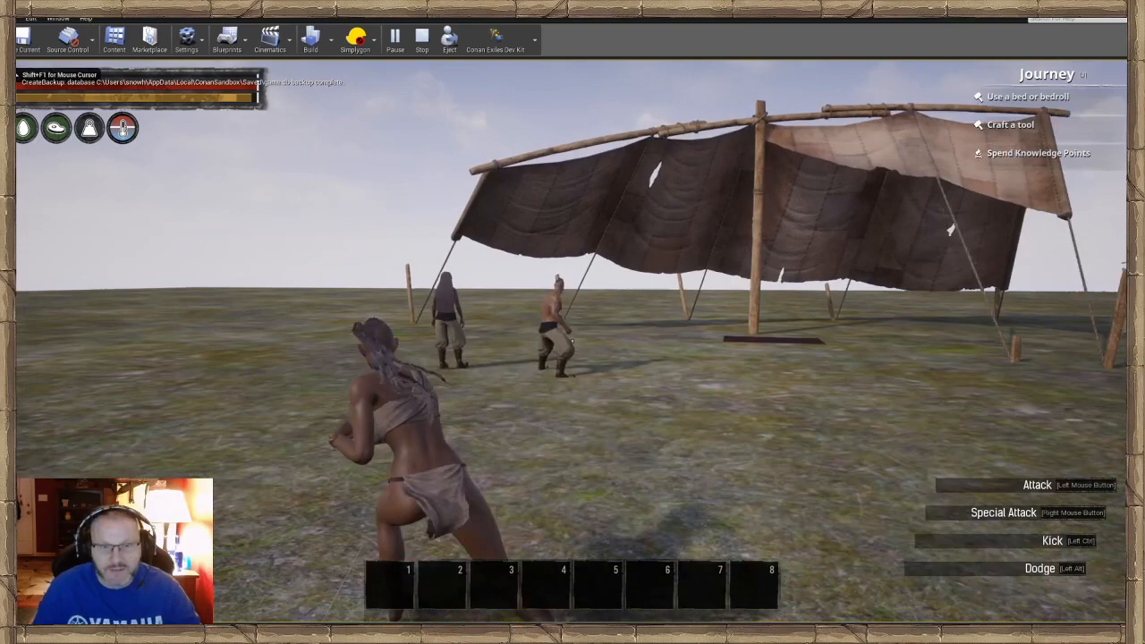
Enable the Cloak cheat for the player character in the Admin Panel.
{"action": "key", "text": "ctrl+shift+c"}
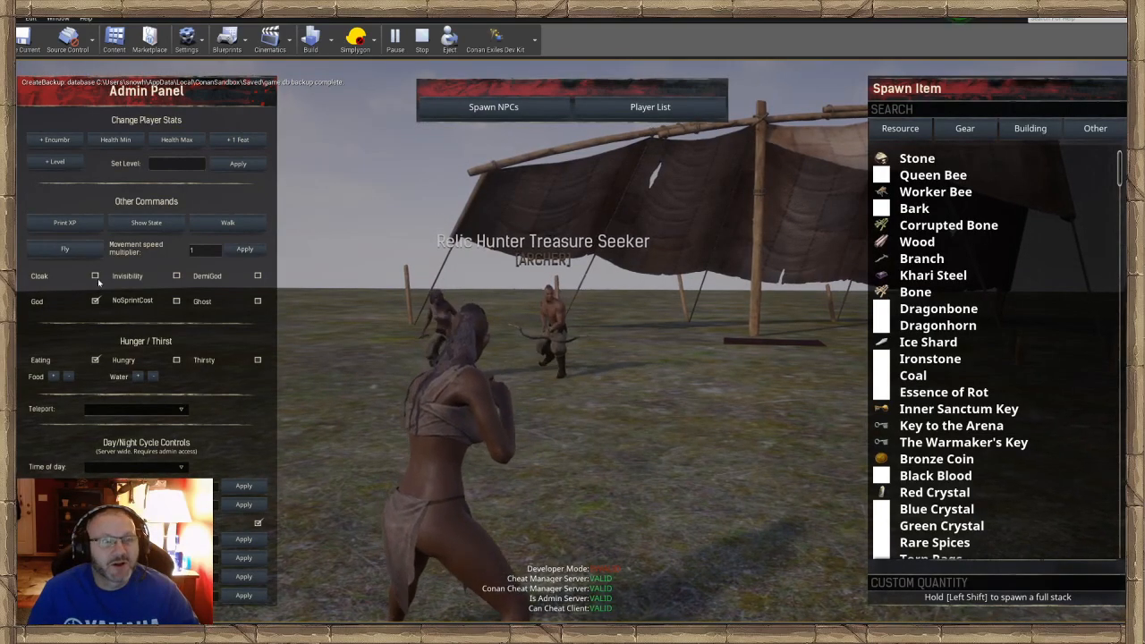
{"action": "left_click", "coordinate": [95, 277]}
{"action": "key", "text": "ctrl+shift+c"}
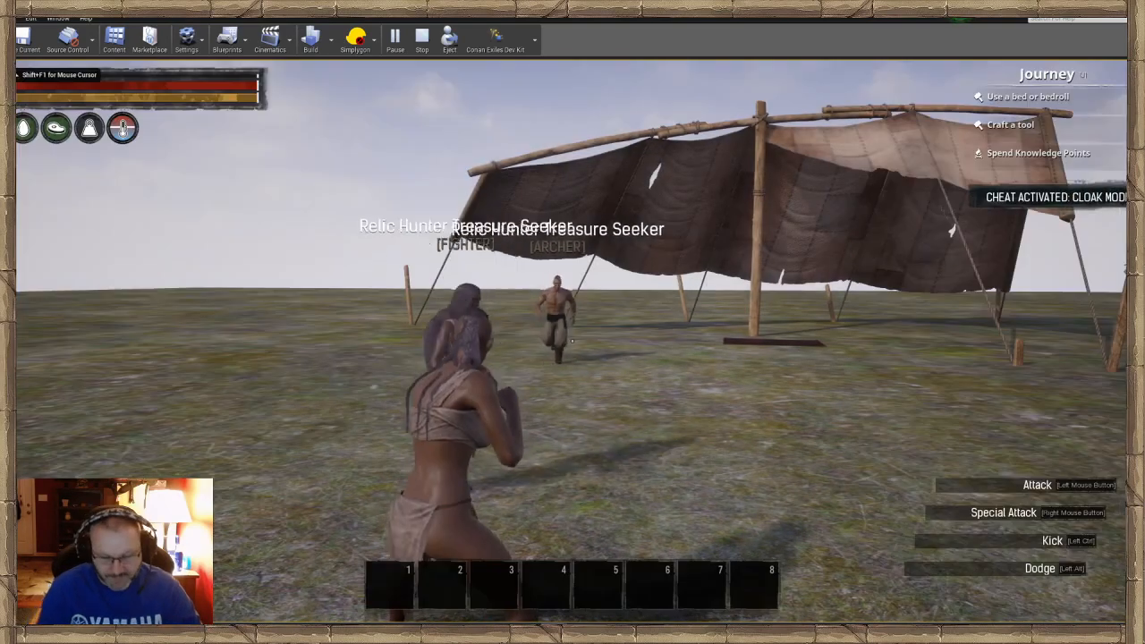
Walk around the two Treasure Seekers to examine their spacing and facing, and end the play test.
{"action": "key", "text": "w"}
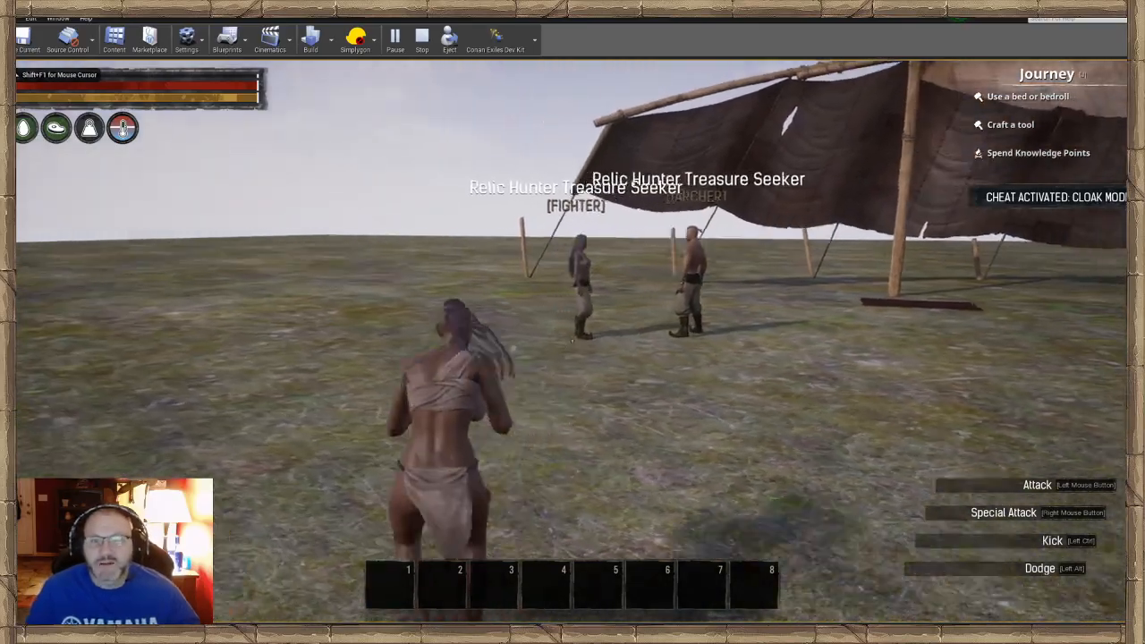
{"action": "key", "text": "w"}
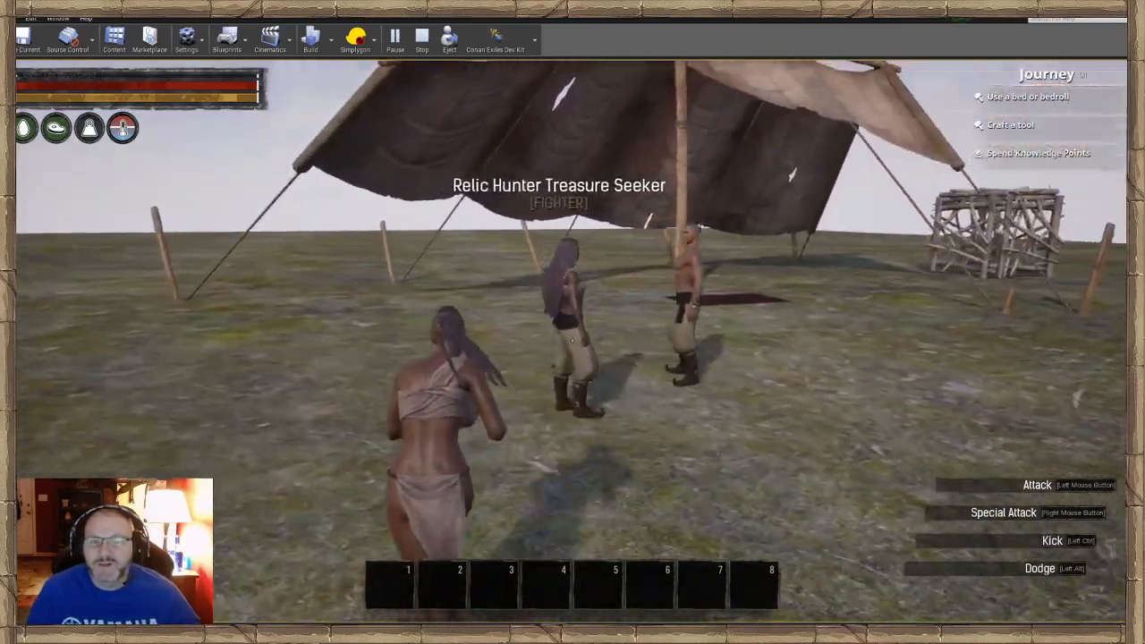
{"action": "key", "text": "w"}
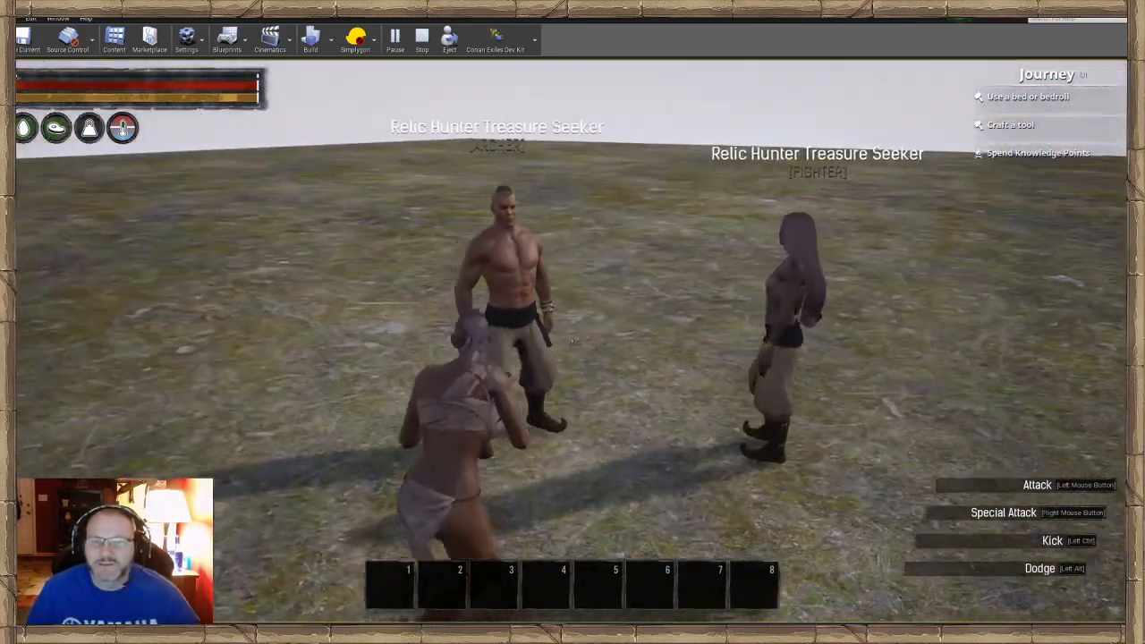
{"action": "key", "text": "w"}
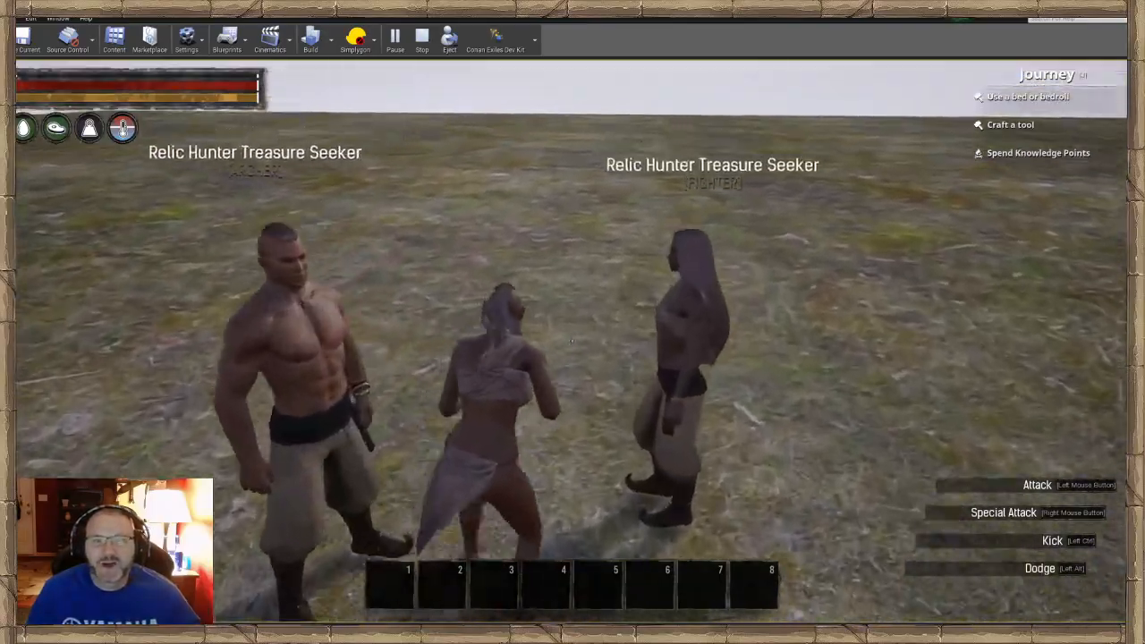
{"action": "key", "text": "w"}
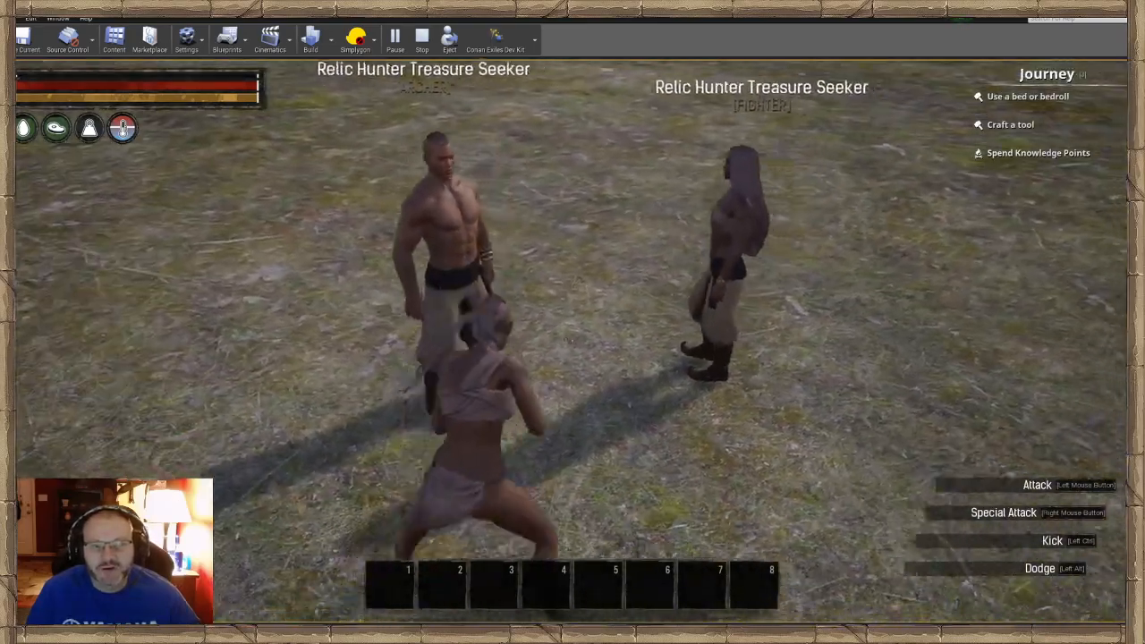
{"action": "key", "text": "d"}
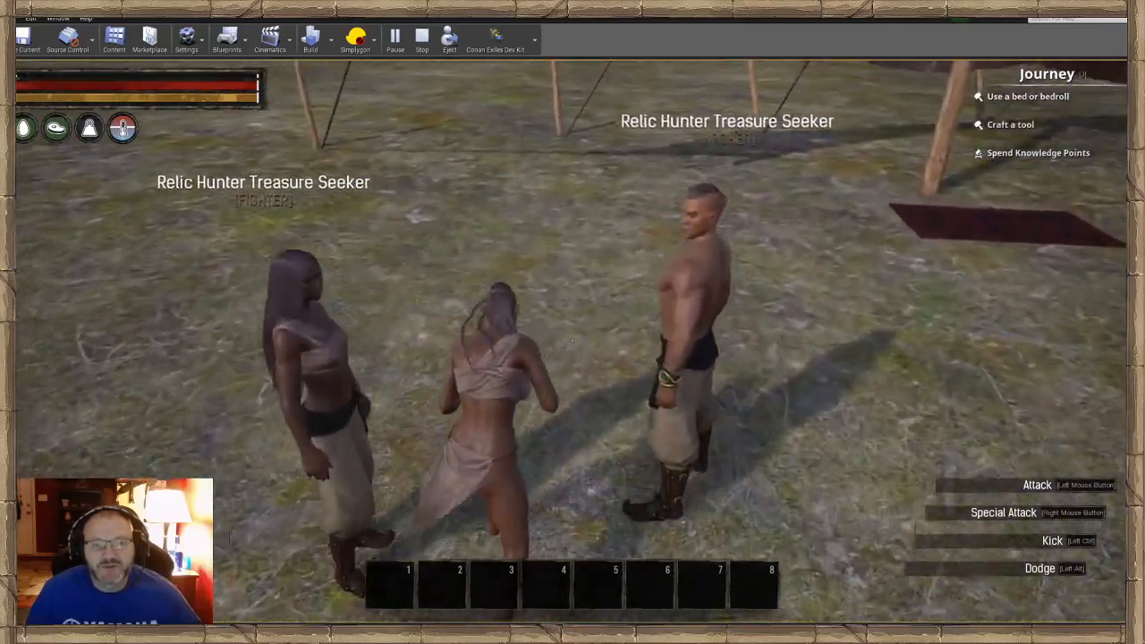
{"action": "key", "text": "s"}
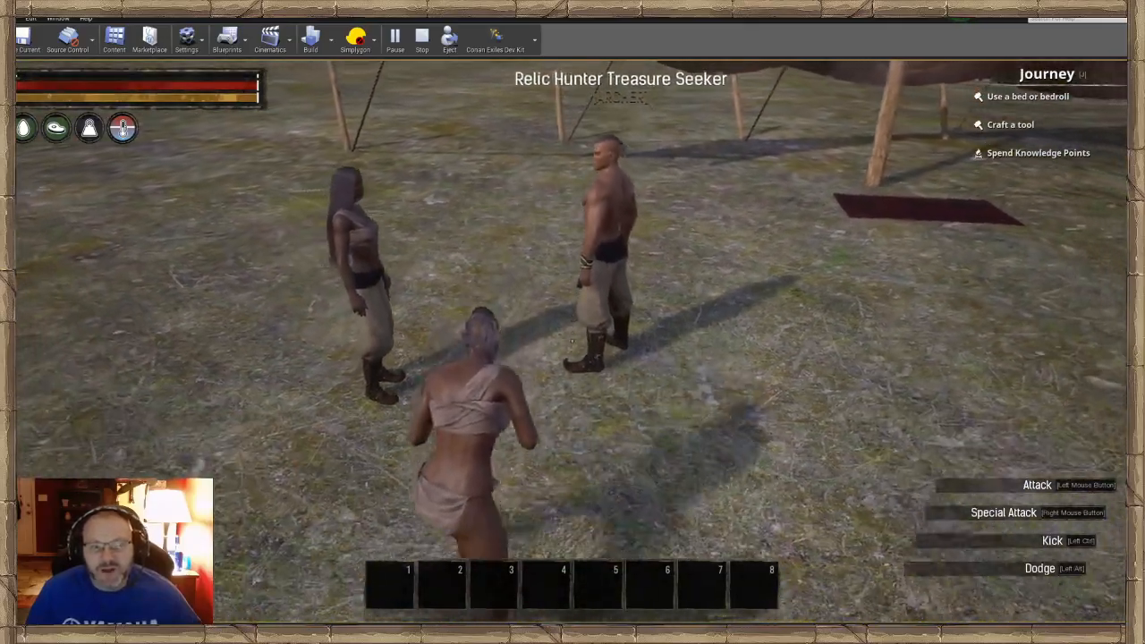
{"action": "key", "text": "w"}
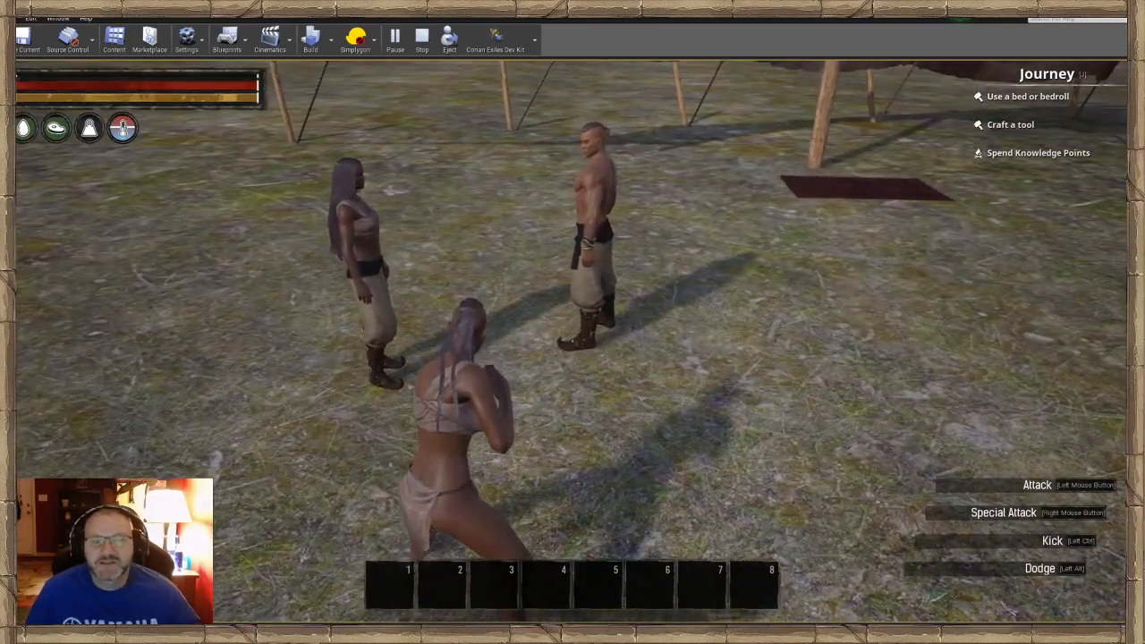
{"action": "key", "text": "s"}
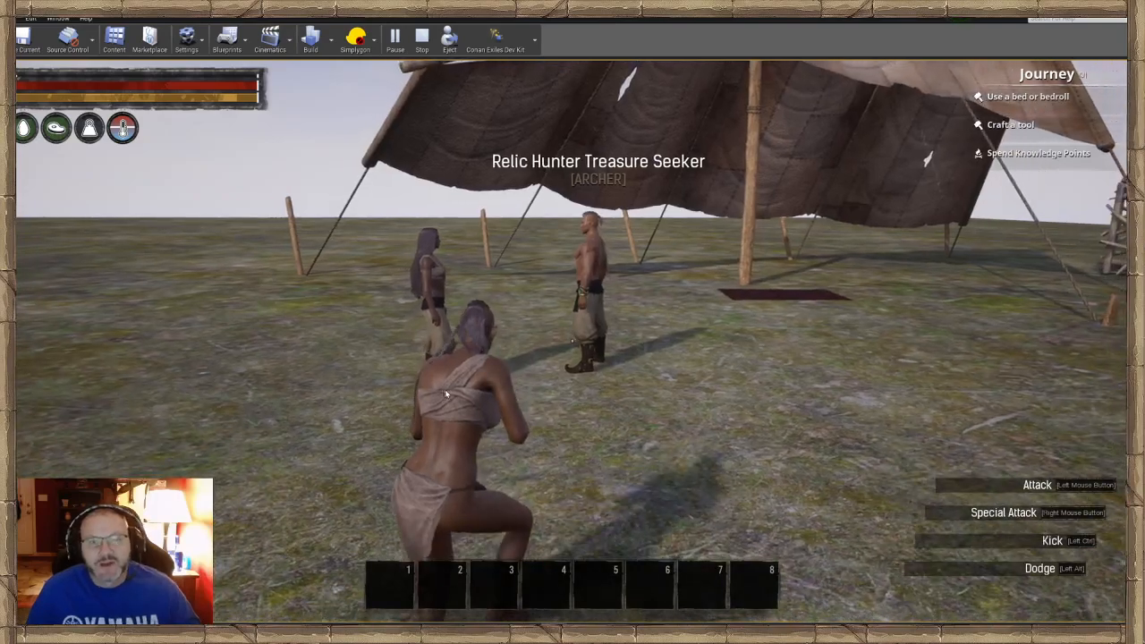
{"action": "key", "text": "Escape"}
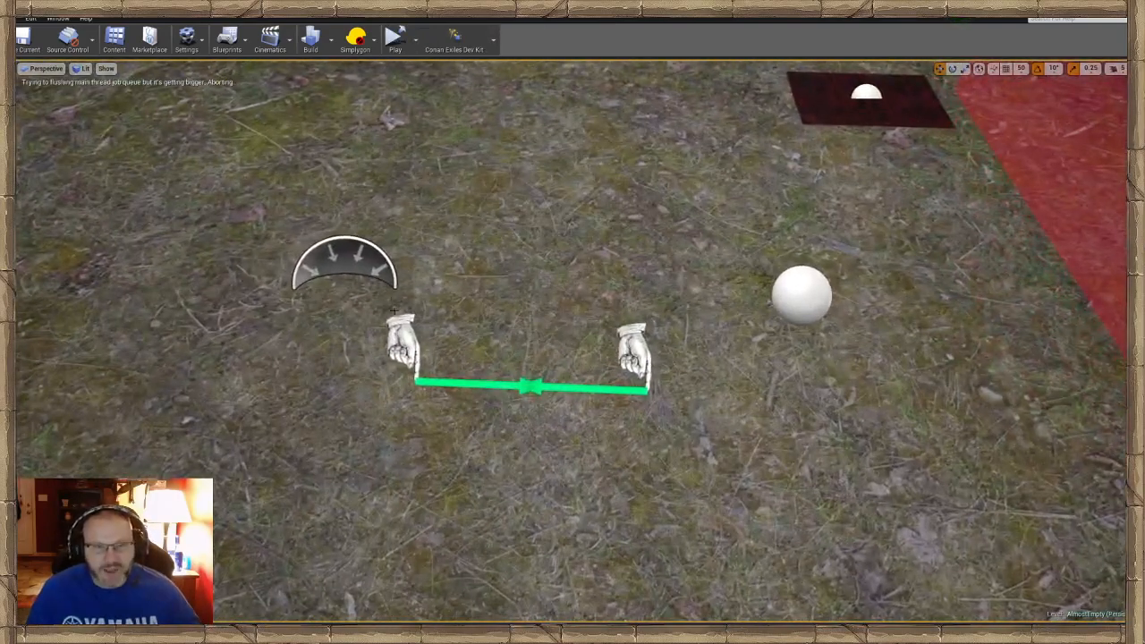
Move the fighter's spawn point farther from the archer's spawn point to leave a gap between their arrows.
{"action": "left_click", "coordinate": [402, 347]}
{"action": "left_click_drag", "start_coordinate": [445, 383], "coordinate": [396, 383]}
{"action": "key", "text": "w"}
{"action": "right_click_drag", "start_coordinate": [397, 383], "coordinate": [404, 303]}
{"action": "key", "text": "s"}
{"action": "key", "text": "w"}
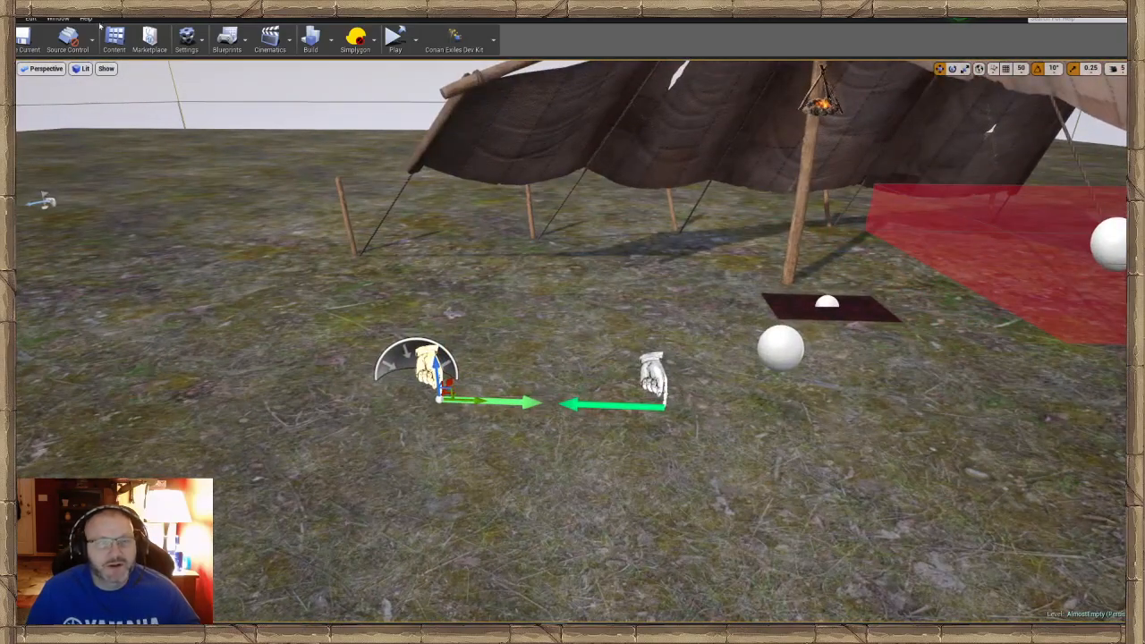
Set the Emote State in the details of BP_ManualSpawnPoint_Tut_2 to Lean on Wall.
{"action": "left_click", "coordinate": [58, 18]}
{"action": "mouse_move", "coordinate": [106, 42]}
{"action": "left_click", "coordinate": [172, 37]}
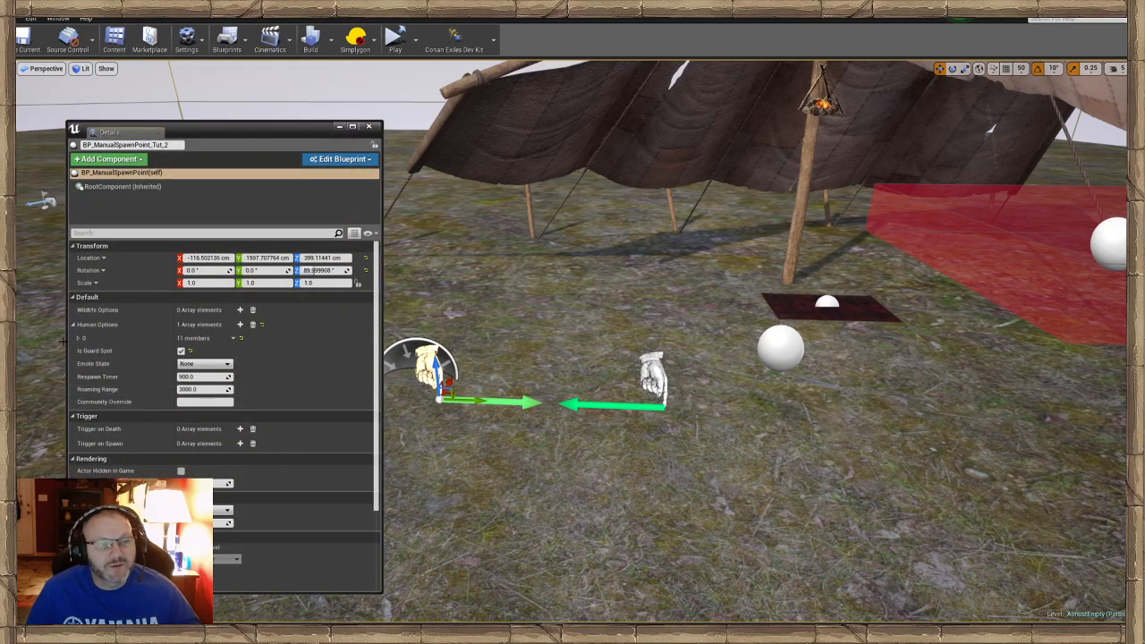
{"action": "left_click", "coordinate": [80, 339]}
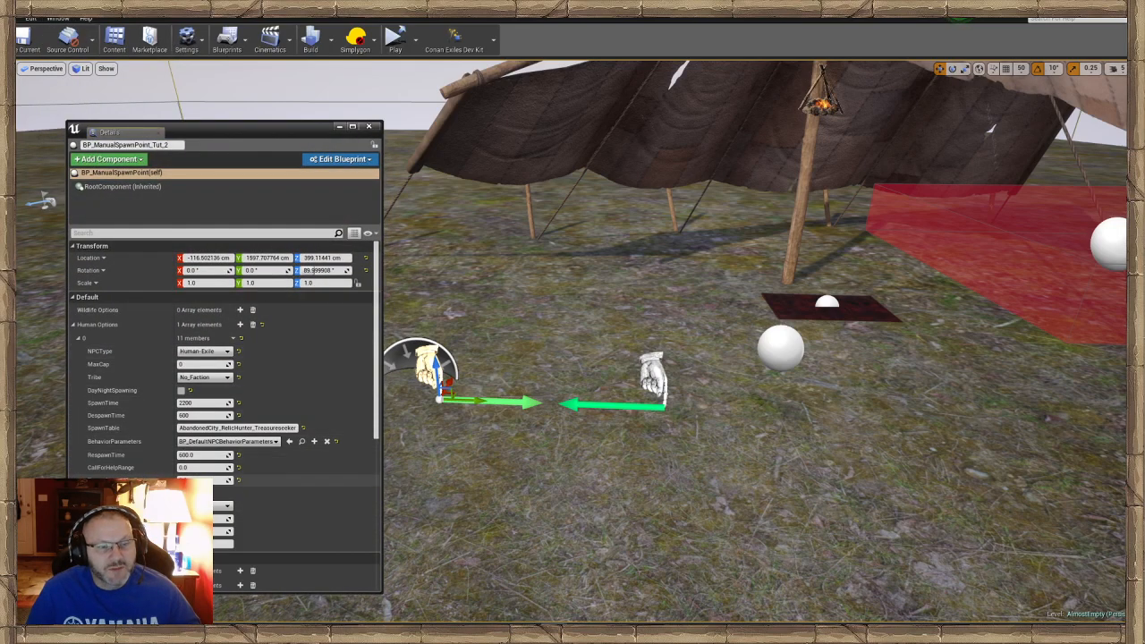
{"action": "left_click", "coordinate": [227, 508]}
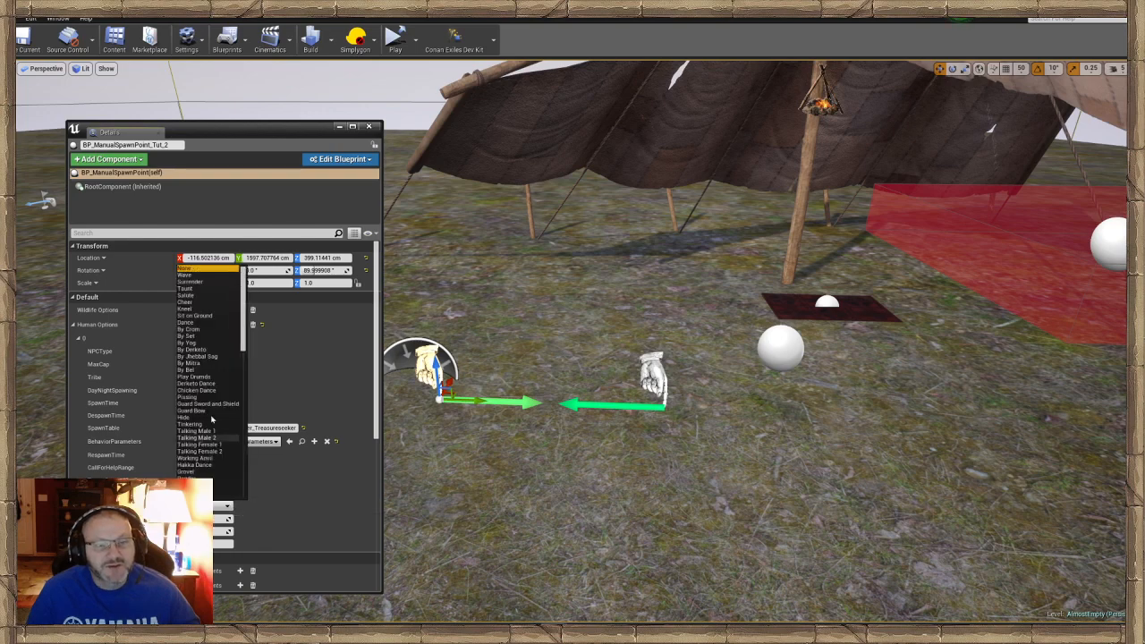
{"action": "left_click_drag", "start_coordinate": [246, 308], "coordinate": [252, 483]}
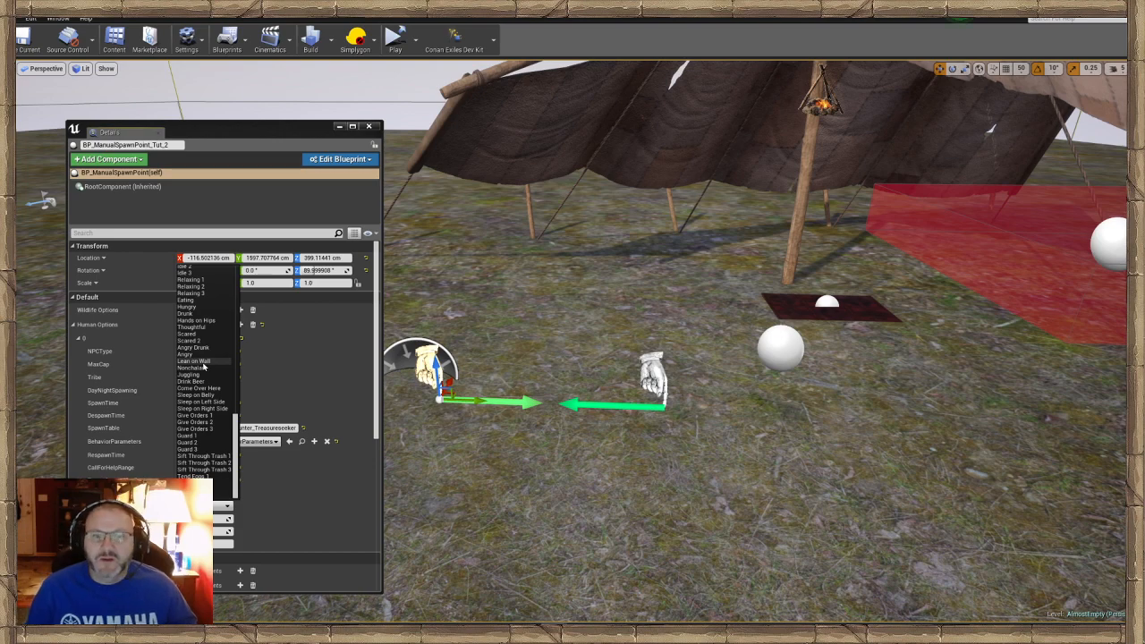
{"action": "left_click", "coordinate": [204, 363]}
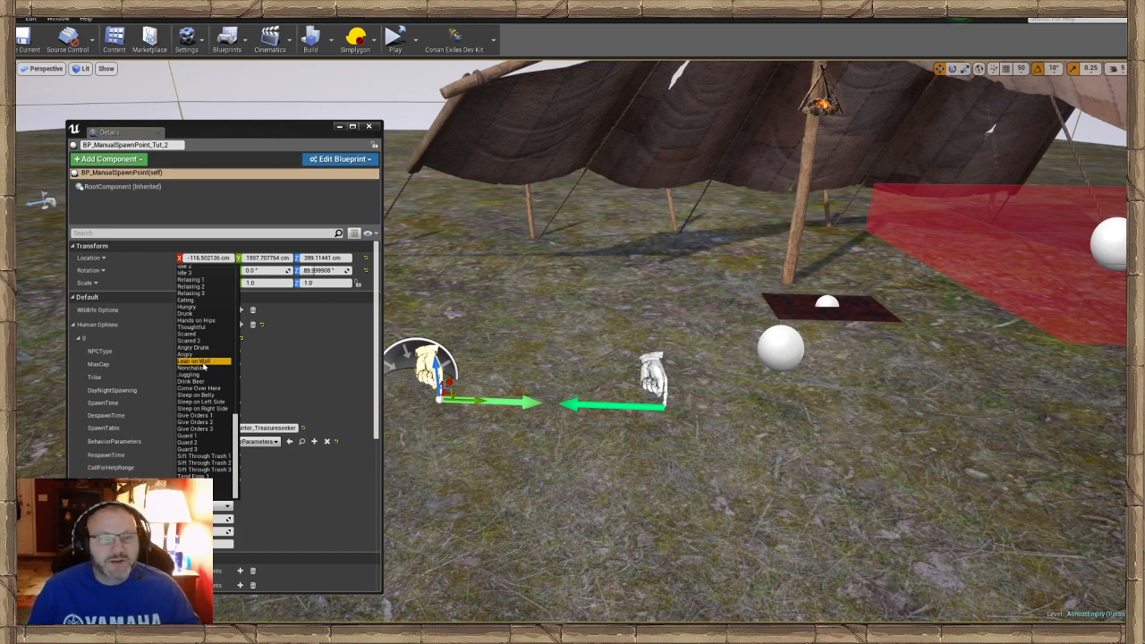
Select the opposite spawn point, BP_ManualSpawnPoint_Tut_1, and set its Emote State to Tinkering.
{"action": "mouse_move", "coordinate": [441, 368]}
{"action": "right_mouse_down"}
{"action": "mouse_move", "coordinate": [405, 374]}
{"action": "mouse_move", "coordinate": [426, 362]}
{"action": "right_mouse_up"}
{"action": "key", "text": "w"}
{"action": "key", "text": "s"}
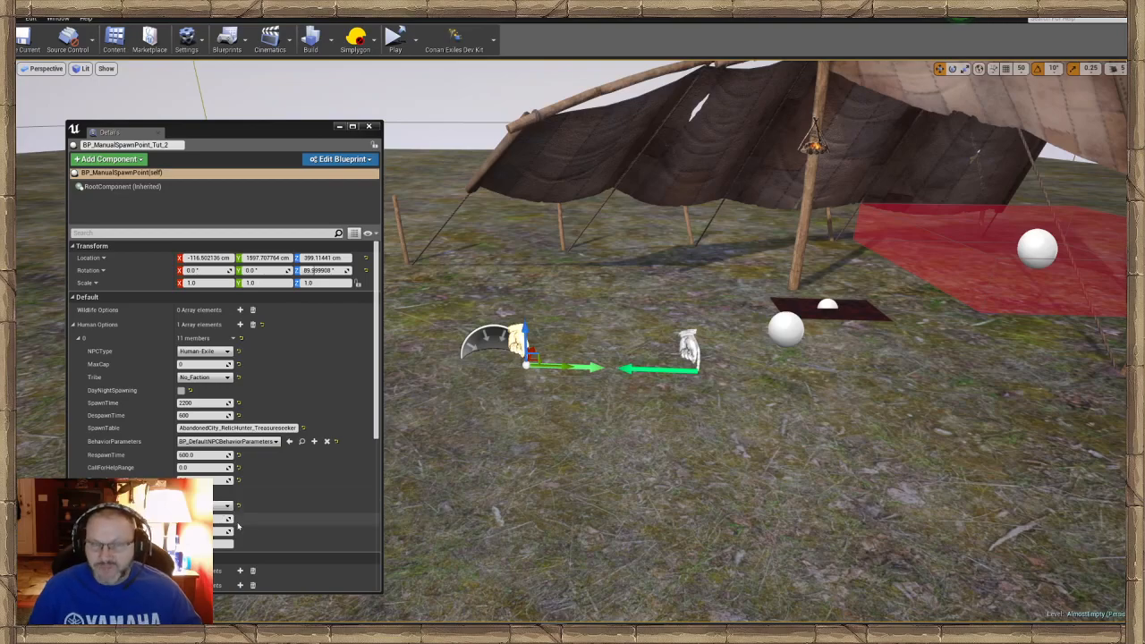
{"action": "key", "text": "w"}
{"action": "mouse_move", "coordinate": [900, 471]}
{"action": "right_mouse_down"}
{"action": "mouse_move", "coordinate": [916, 453]}
{"action": "mouse_move", "coordinate": [888, 480]}
{"action": "right_mouse_up"}
{"action": "key", "text": "s"}
{"action": "key", "text": "w"}
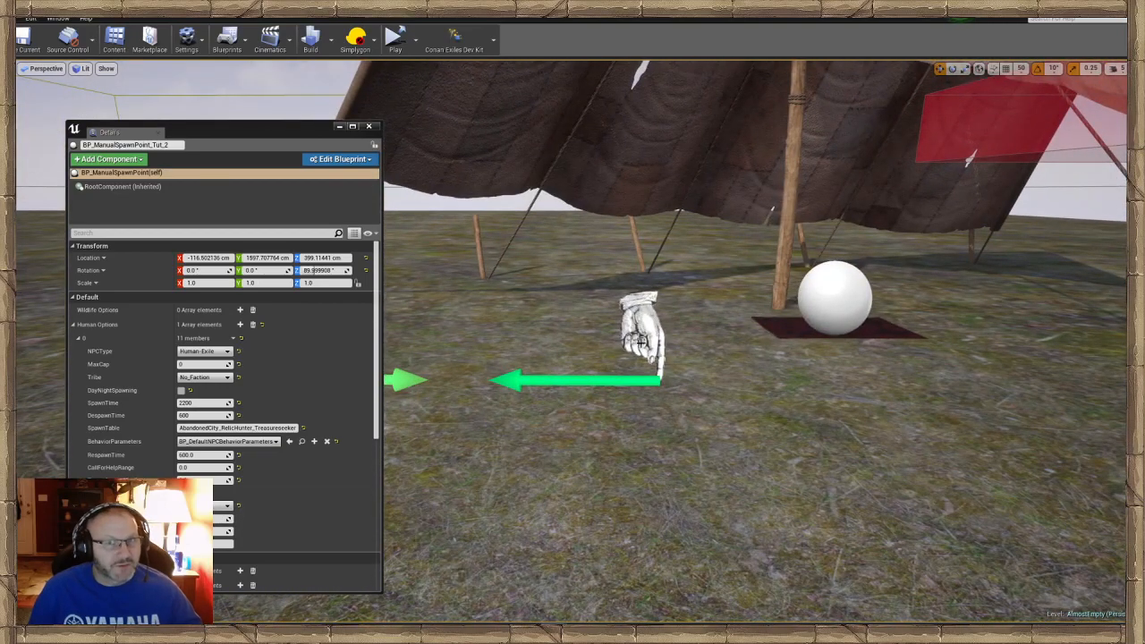
{"action": "left_click", "coordinate": [631, 329]}
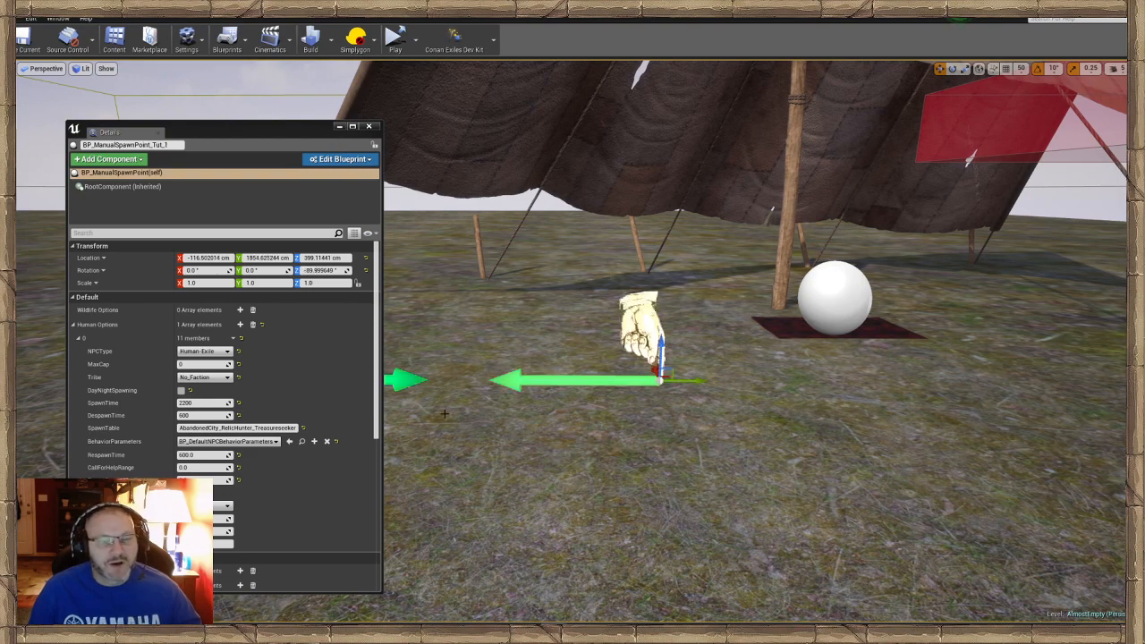
{"action": "left_click", "coordinate": [219, 506]}
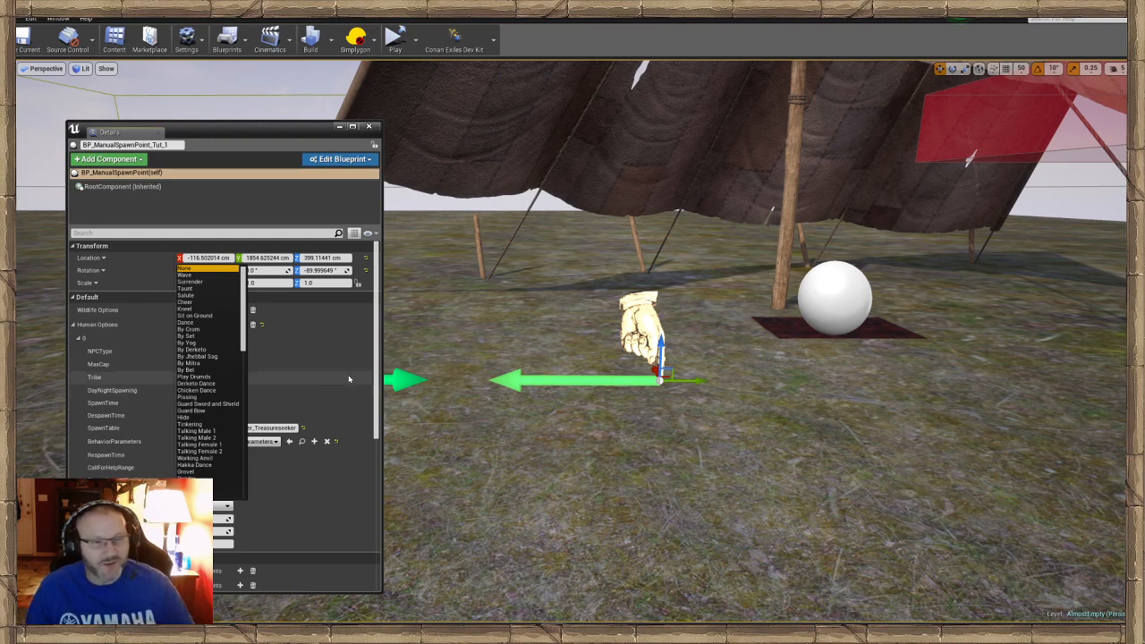
{"action": "right_click_drag", "start_coordinate": [552, 346], "coordinate": [531, 350]}
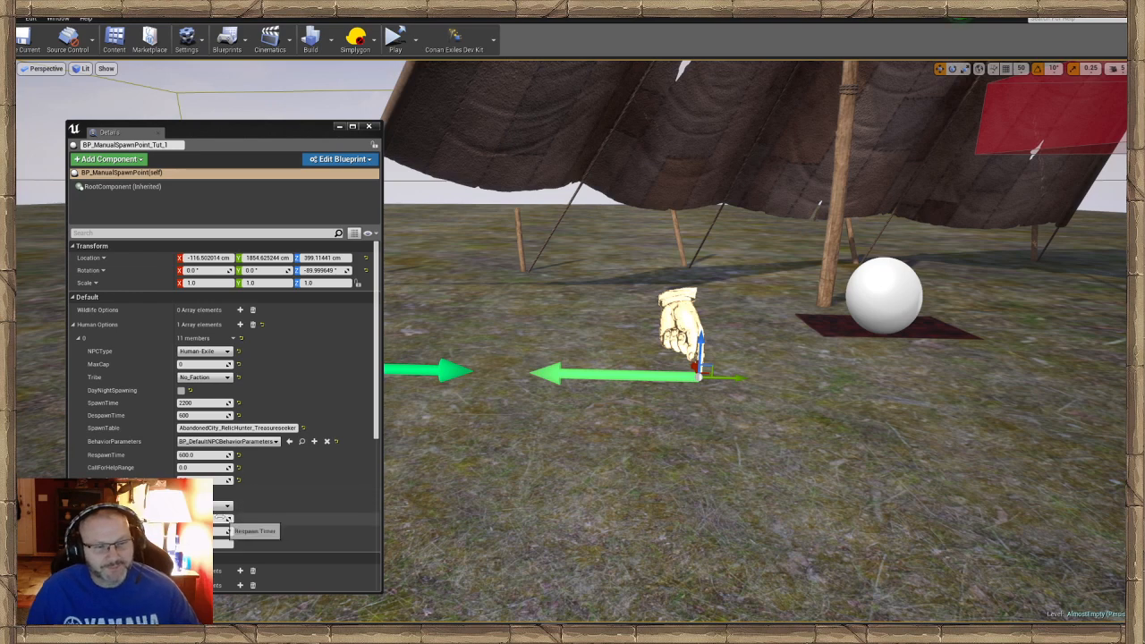
{"action": "left_click", "coordinate": [223, 506]}
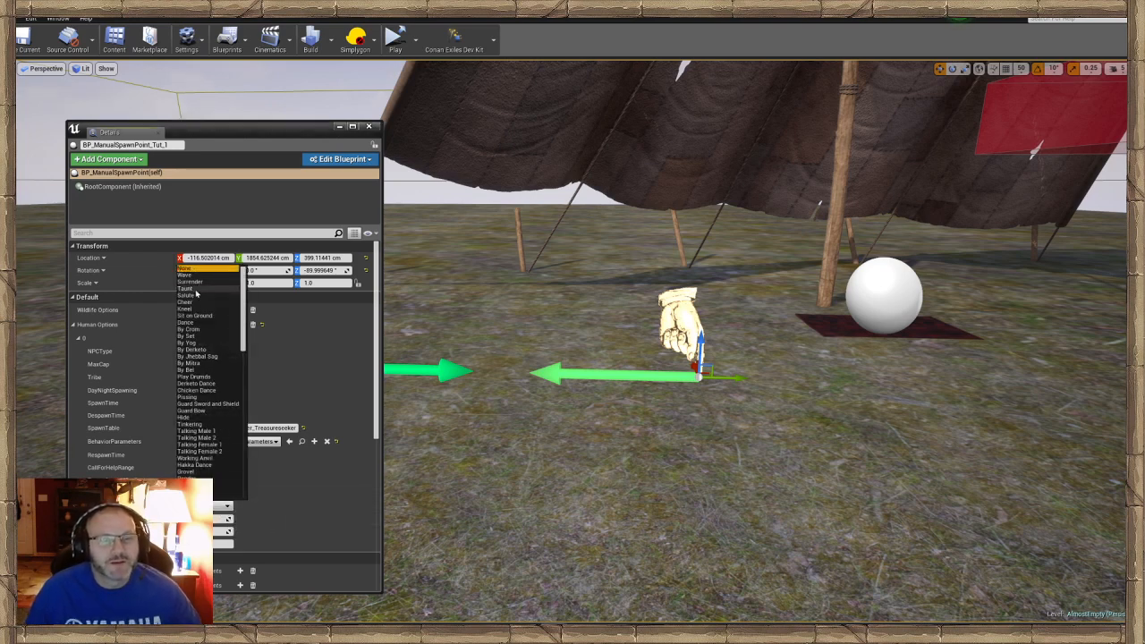
{"action": "scroll", "coordinate": [215, 357], "scroll_direction": "down", "scroll_amount": 2}
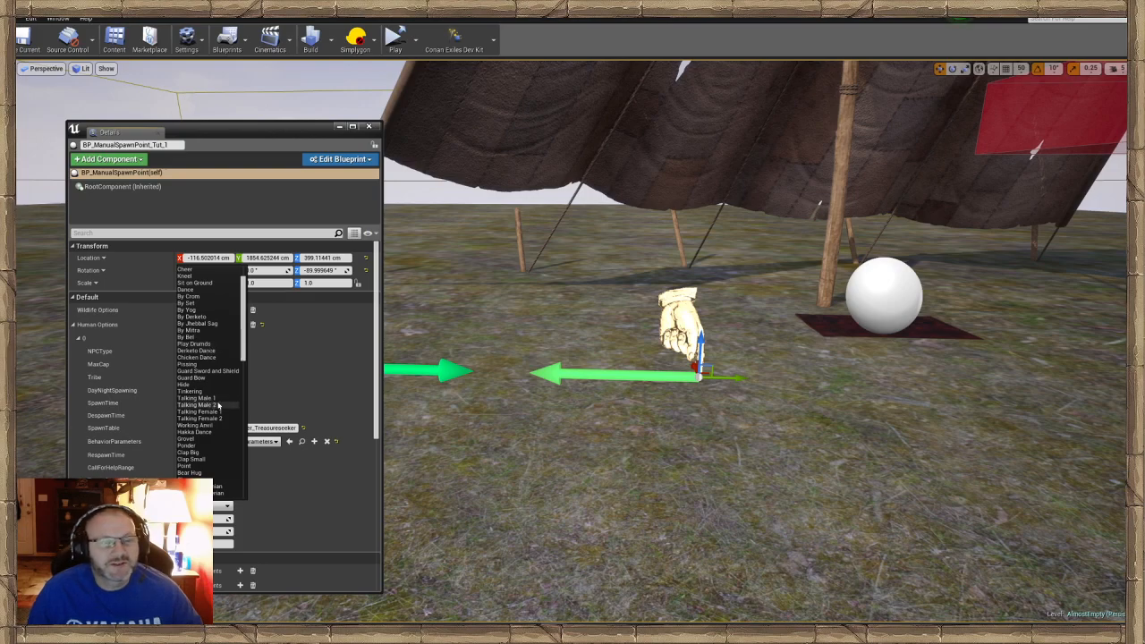
{"action": "left_click", "coordinate": [211, 393]}
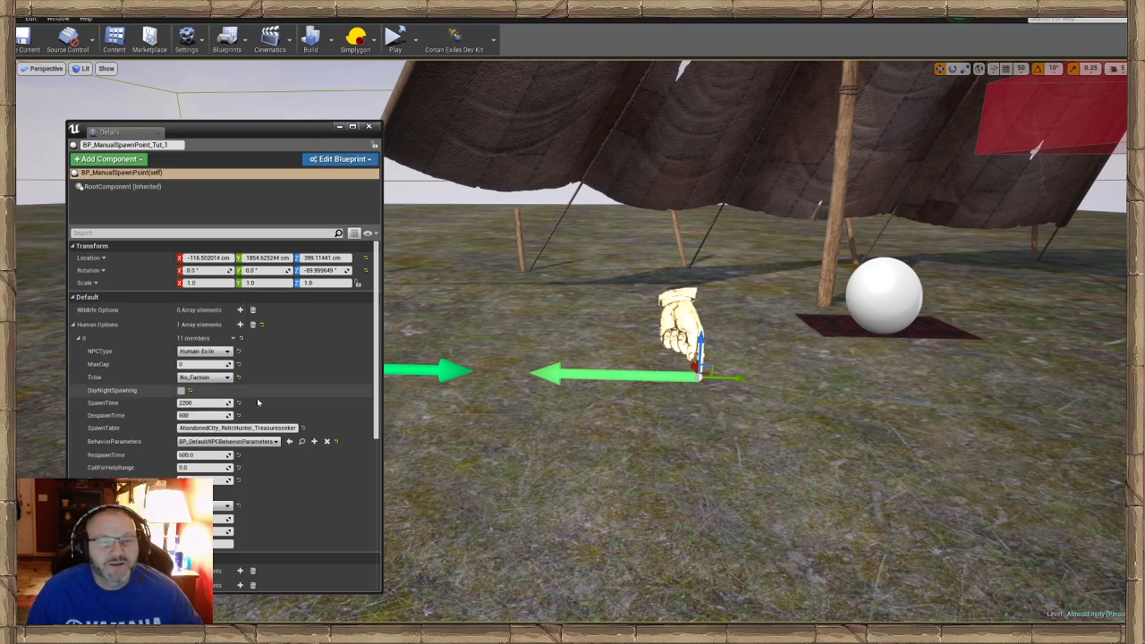
Put the details away, save the level and start a play test from the open ground in front of the tent.
{"action": "mouse_move", "coordinate": [536, 385]}
{"action": "right_mouse_down"}
{"action": "mouse_move", "coordinate": [492, 383]}
{"action": "mouse_move", "coordinate": [532, 372]}
{"action": "right_mouse_up"}
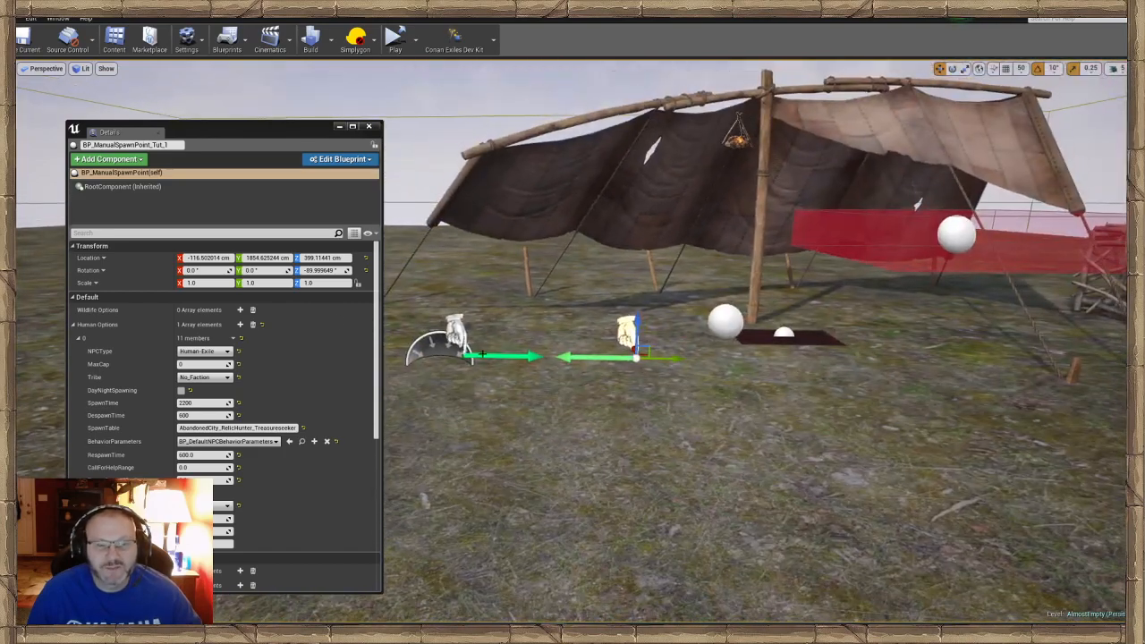
{"action": "left_click", "coordinate": [340, 127]}
{"action": "mouse_move", "coordinate": [429, 251]}
{"action": "right_mouse_down"}
{"action": "mouse_move", "coordinate": [431, 206]}
{"action": "mouse_move", "coordinate": [436, 243]}
{"action": "right_mouse_up"}
{"action": "key", "text": "ctrl+s"}
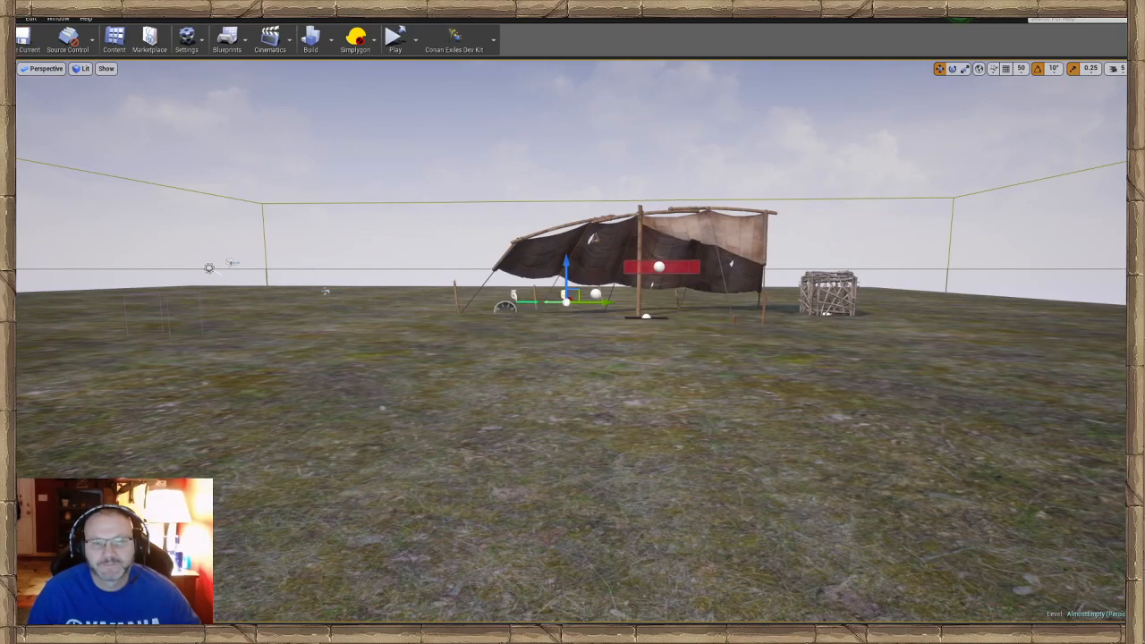
{"action": "right_click", "coordinate": [562, 218]}
{"action": "left_click", "coordinate": [597, 490]}
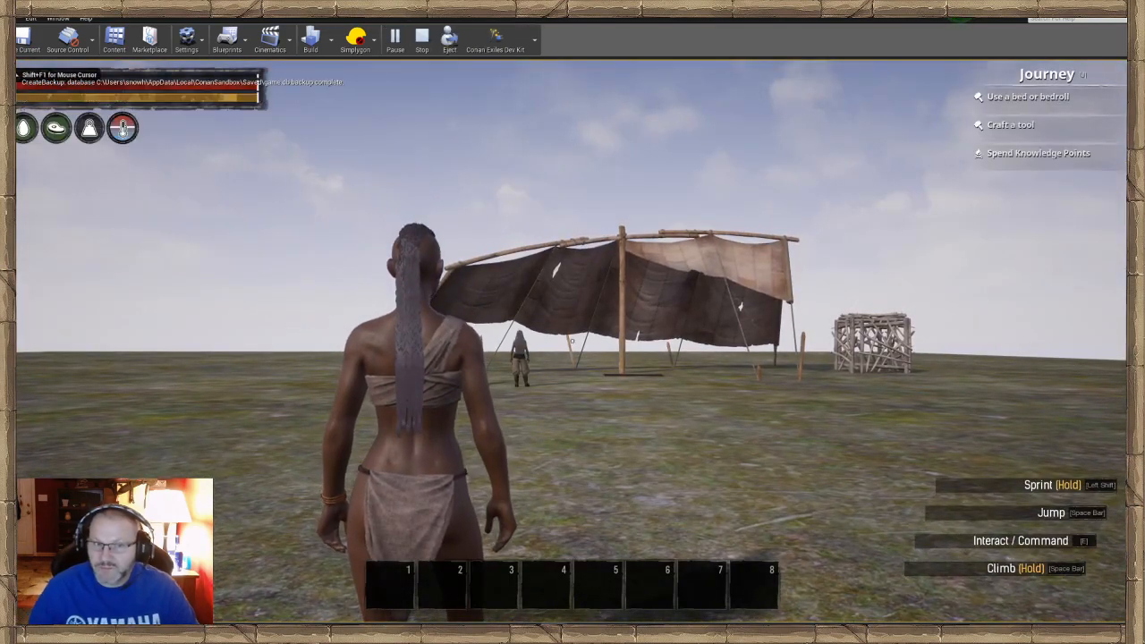
Turn on the Cloak cheat for the player character in the Admin Panel and return to the game.
{"action": "key", "text": "ctrl+shift+c"}
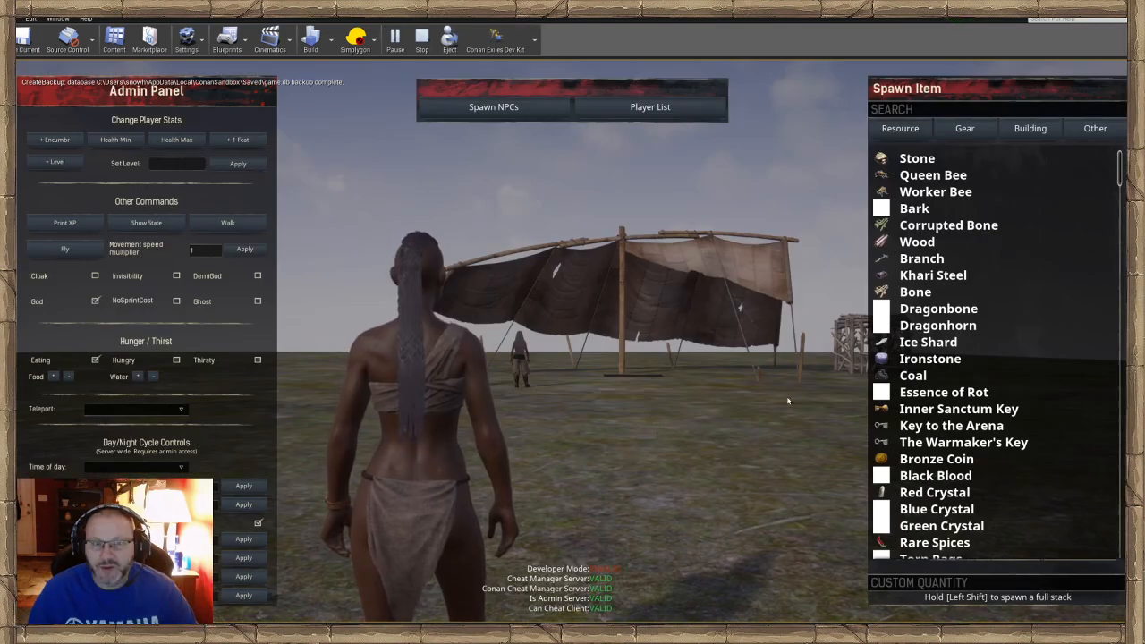
{"action": "left_click", "coordinate": [95, 277]}
{"action": "key", "text": "ctrl+shift+c"}
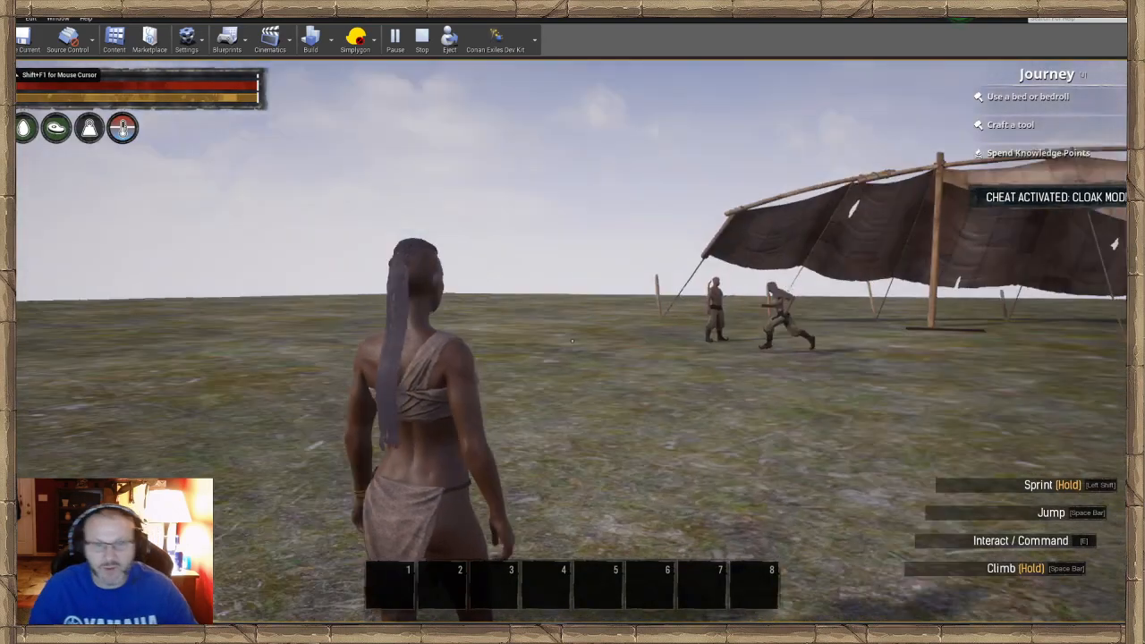
Walk up to the two Treasure Seekers to examine their emotes and positions, and end the play test.
{"action": "key", "text": "w"}
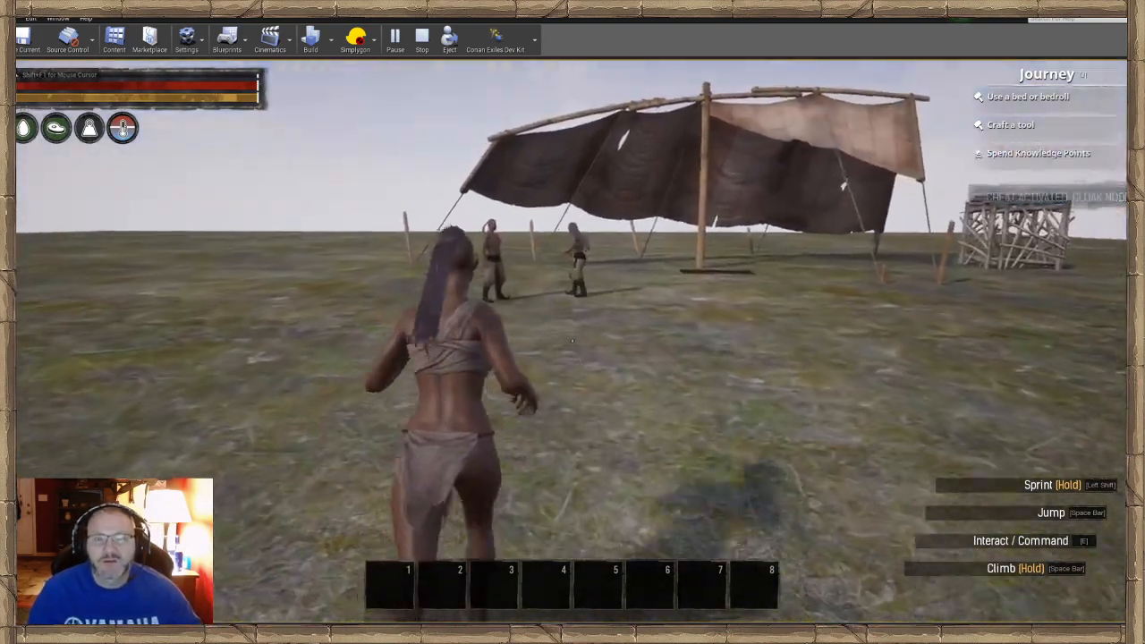
{"action": "key", "text": "w"}
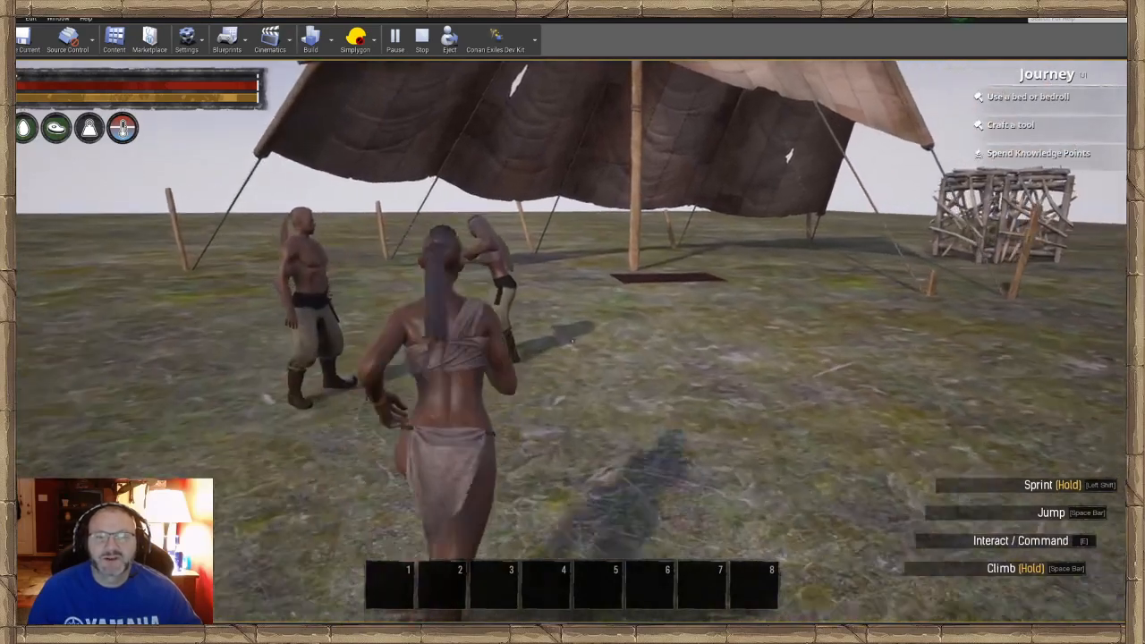
{"action": "key", "text": "w"}
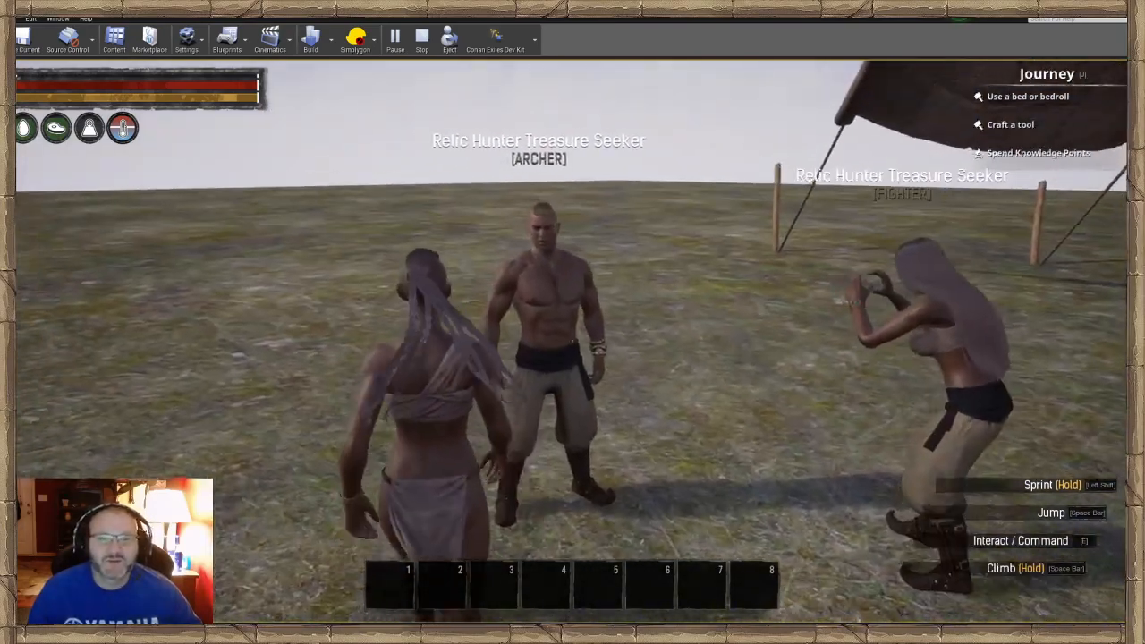
{"action": "key", "text": "w"}
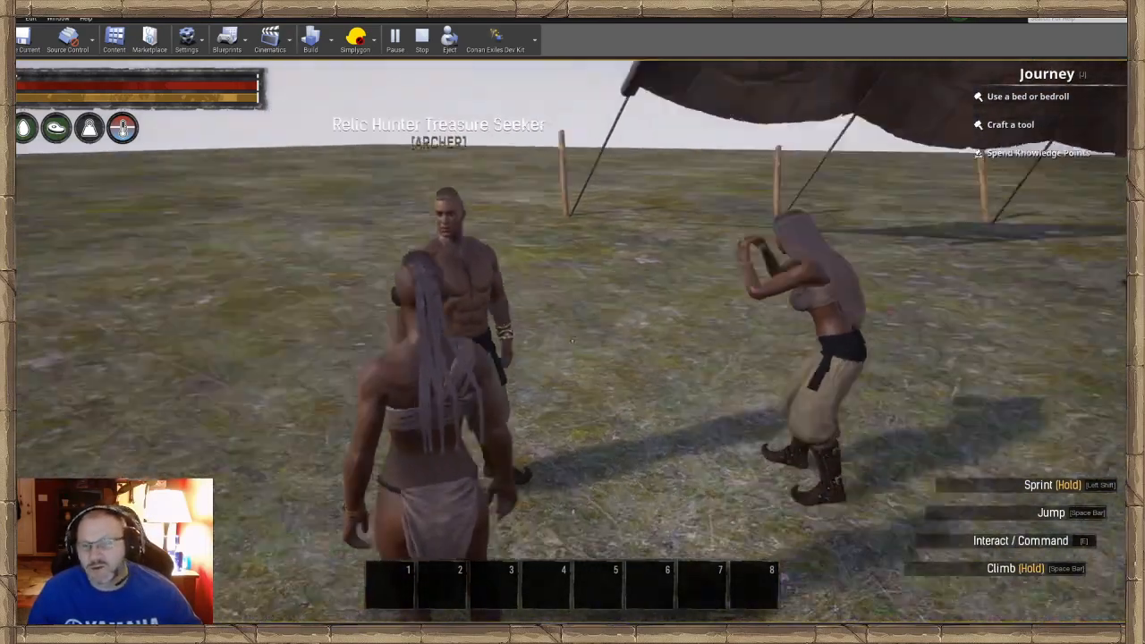
{"action": "key", "text": "w"}
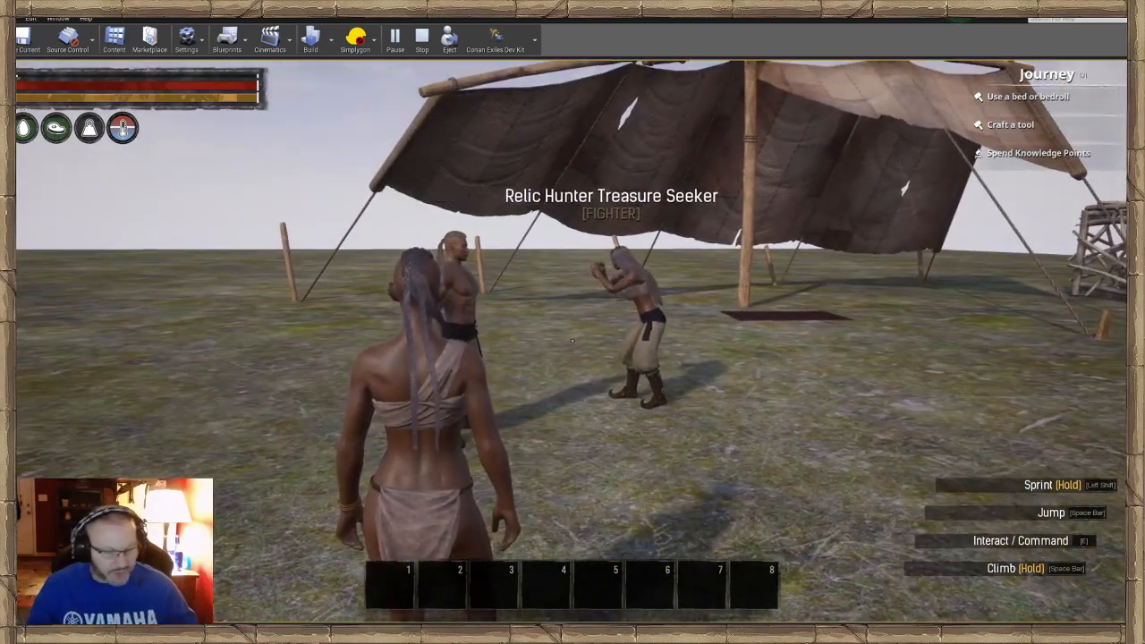
{"action": "key", "text": "Escape"}
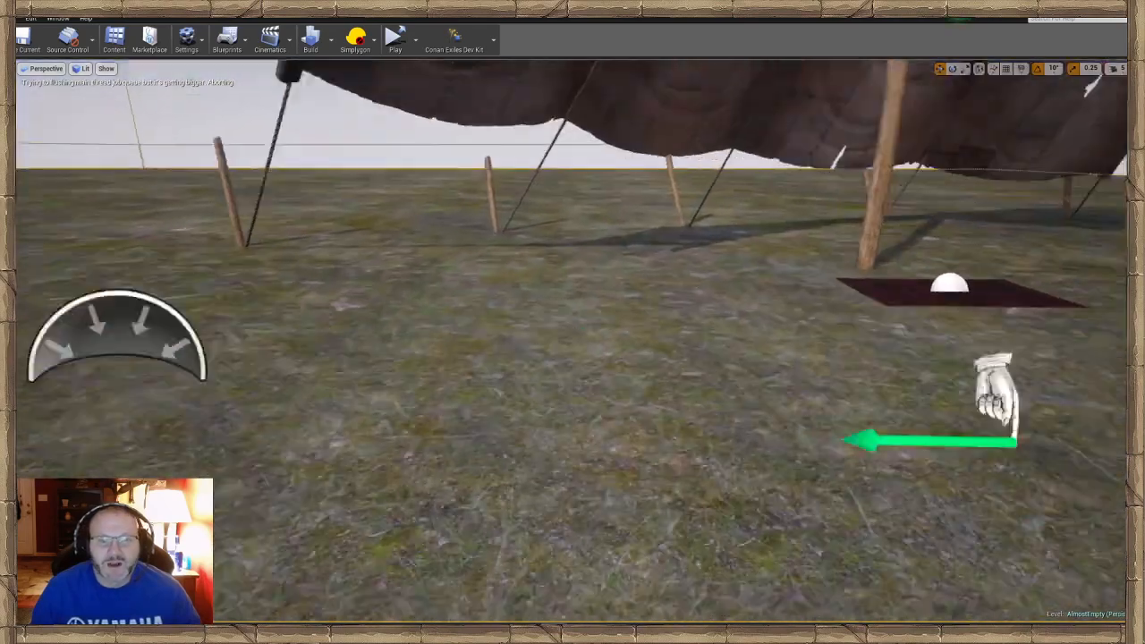
Reopen the details of BP_ManualSpawnPoint_Tut_2 and set its Emote State to Talking Male 1.
{"action": "right_click_drag", "start_coordinate": [572, 340], "coordinate": [569, 405]}
{"action": "left_click", "coordinate": [483, 340]}
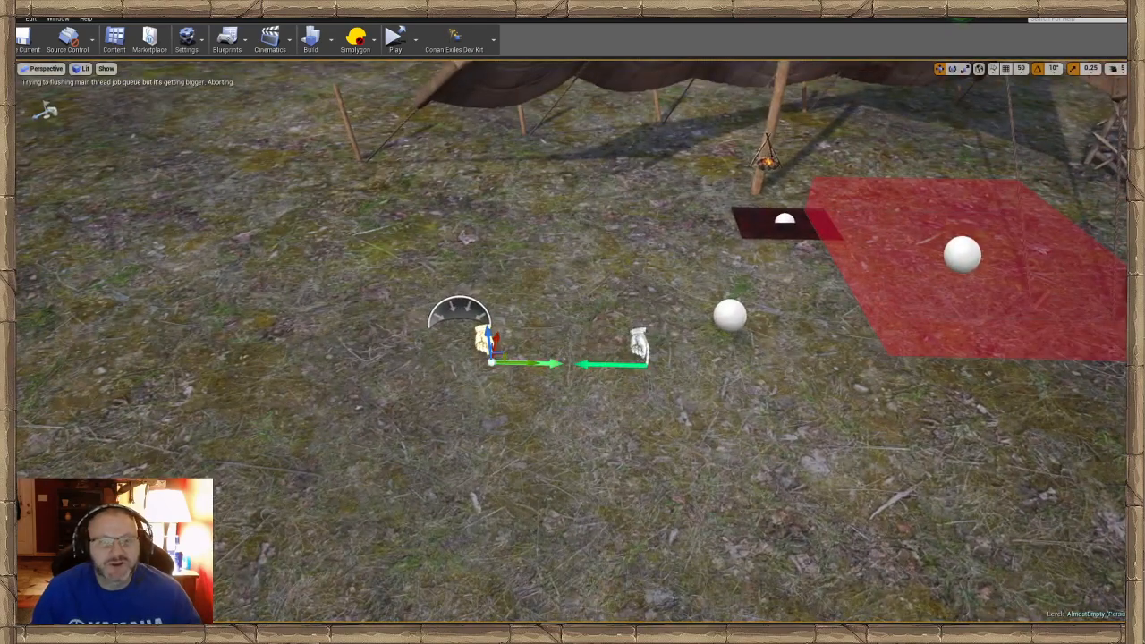
{"action": "left_click", "coordinate": [58, 17]}
{"action": "mouse_move", "coordinate": [98, 38]}
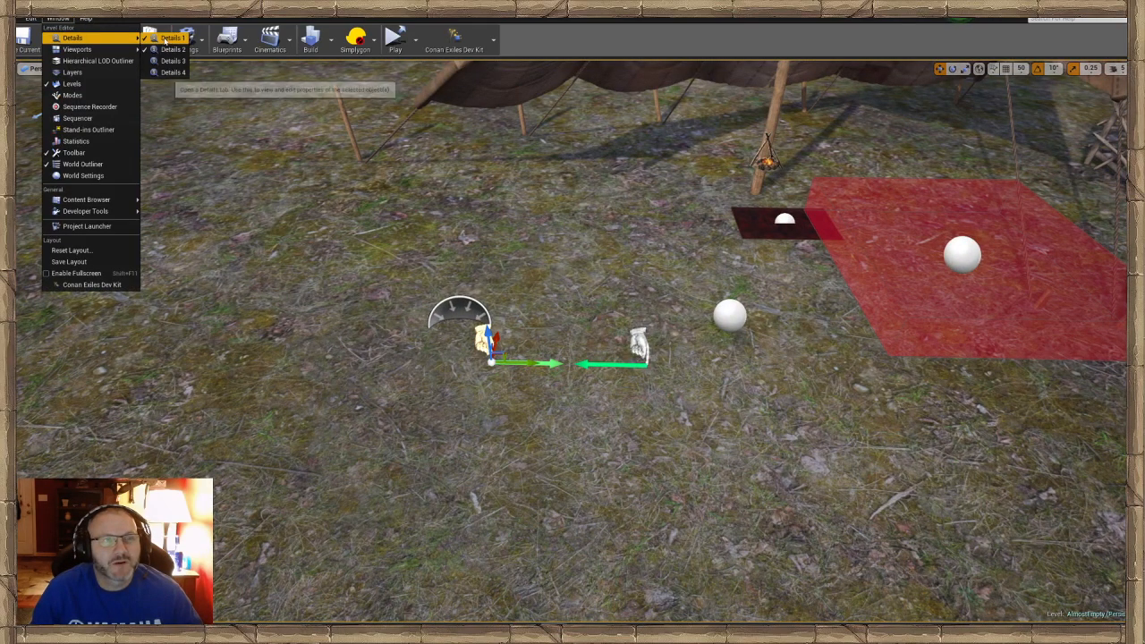
{"action": "left_click", "coordinate": [169, 39]}
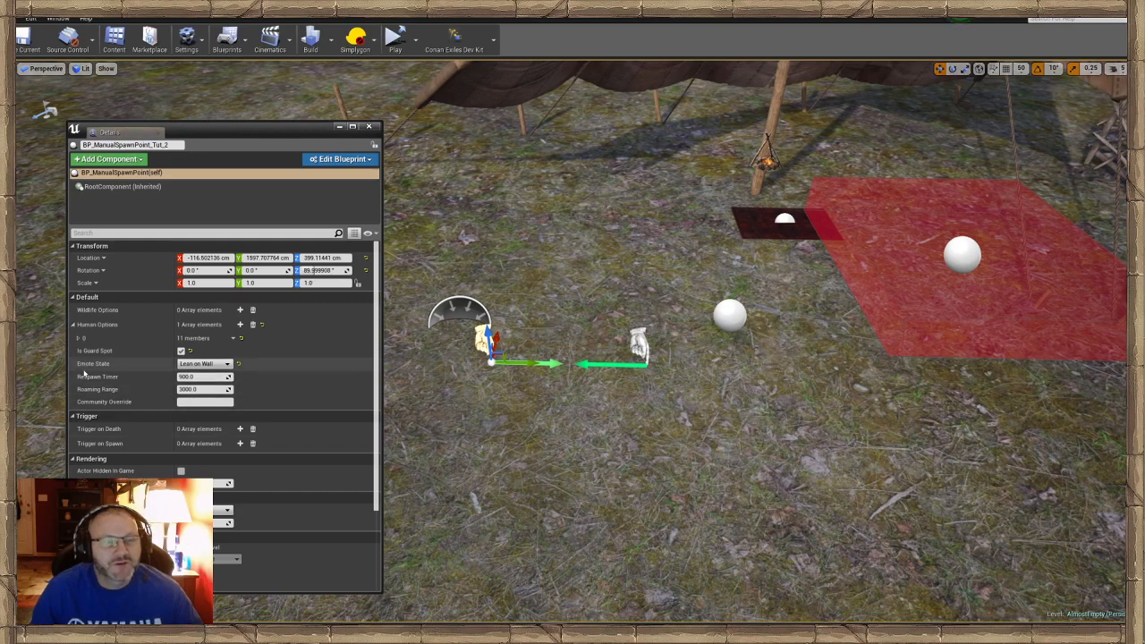
{"action": "left_click", "coordinate": [78, 338]}
{"action": "scroll", "coordinate": [81, 340], "scroll_direction": "down", "scroll_amount": 1}
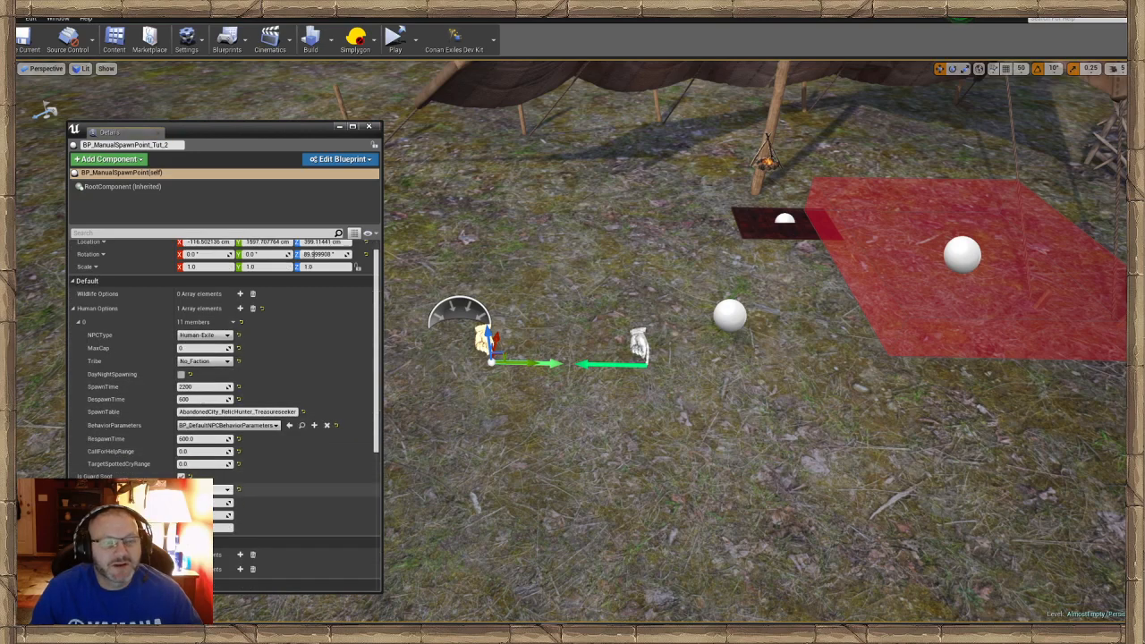
{"action": "scroll", "coordinate": [223, 376], "scroll_direction": "down", "scroll_amount": 1}
{"action": "left_click", "coordinate": [204, 472]}
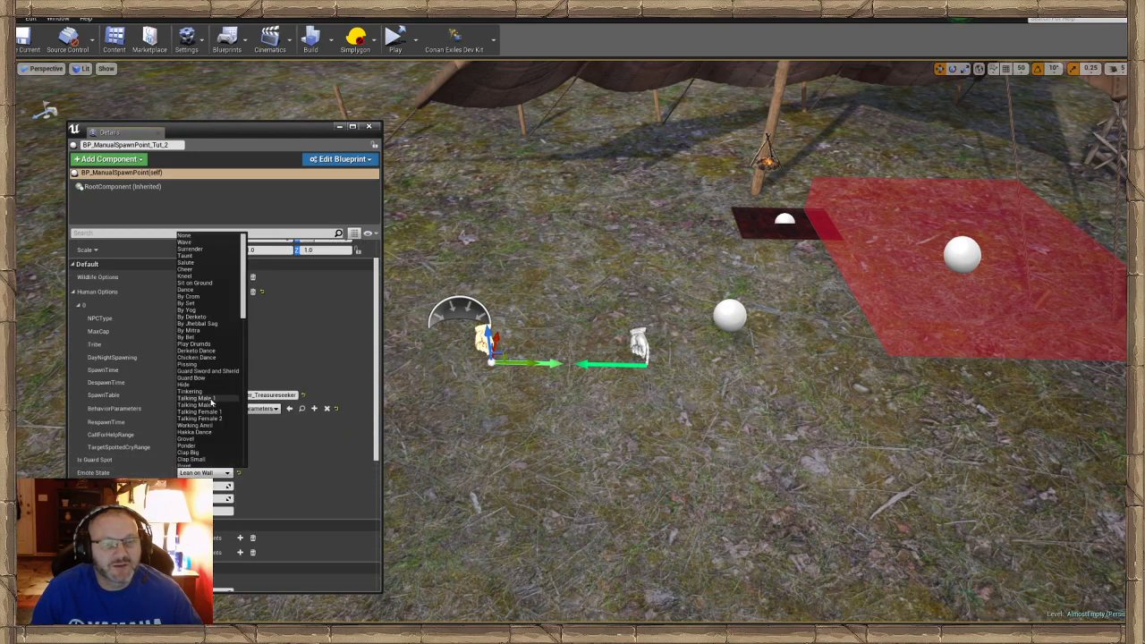
{"action": "left_click", "coordinate": [211, 400]}
Select BP_ManualSpawnPoint_Tut_1 and set its Emote State to Talking Female 1.
{"action": "left_click", "coordinate": [640, 346]}
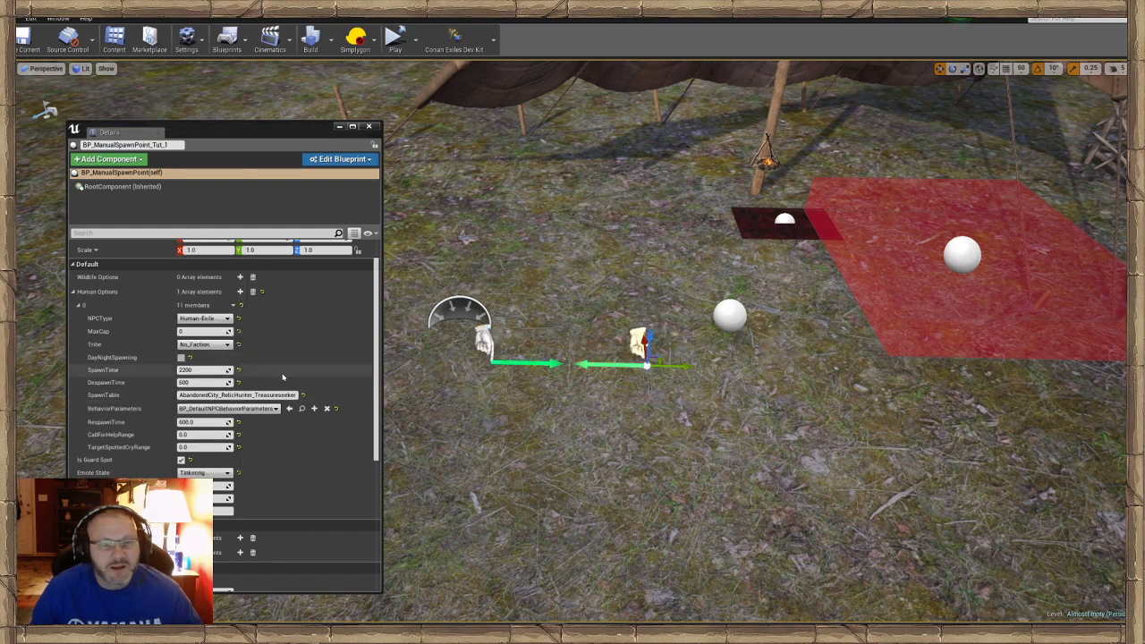
{"action": "left_click", "coordinate": [205, 472]}
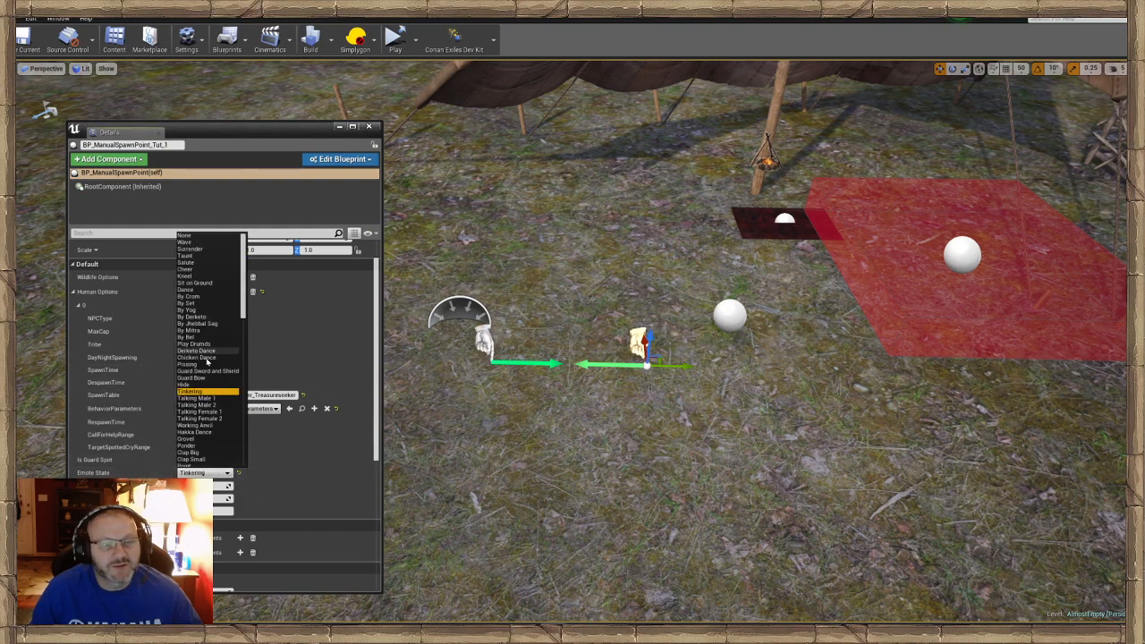
{"action": "left_click", "coordinate": [211, 413]}
Move BP_ManualSpawnPoint_Tut_2 slightly farther from the opposite spawn point along its facing direction.
{"action": "key", "text": "w"}
{"action": "right_click_drag", "start_coordinate": [537, 402], "coordinate": [536, 349]}
{"action": "key", "text": "s"}
{"action": "left_click", "coordinate": [505, 380]}
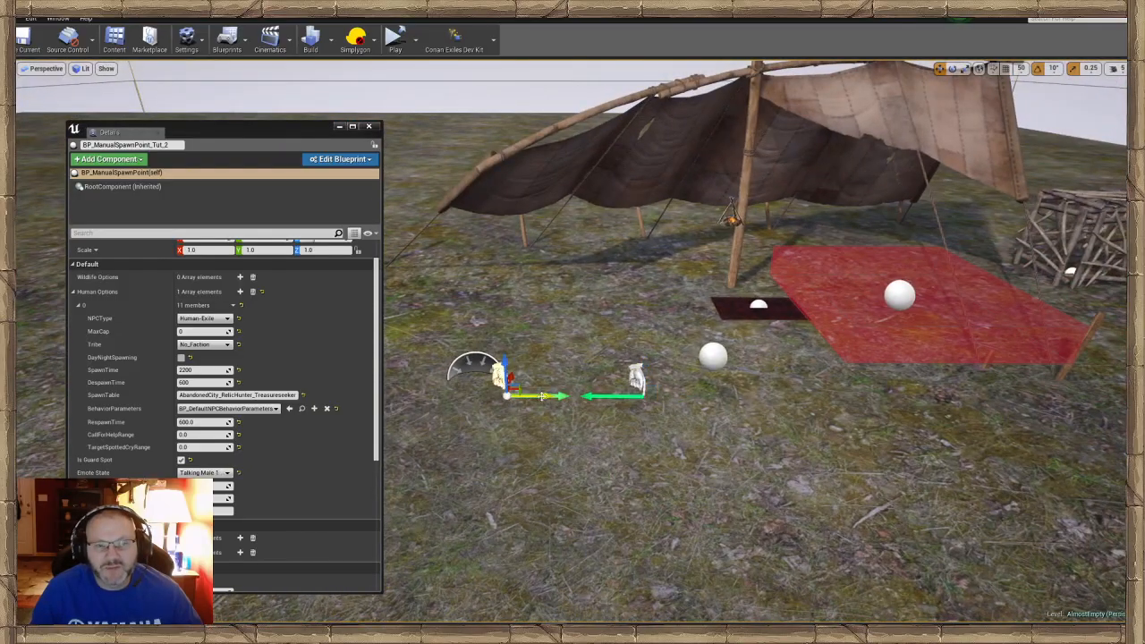
{"action": "left_click_drag", "start_coordinate": [542, 396], "coordinate": [532, 396]}
Put the details away and save the current level with the two spawn points facing each other.
{"action": "key", "text": "w"}
{"action": "right_click_drag", "start_coordinate": [631, 422], "coordinate": [821, 242]}
{"action": "key", "text": "s"}
{"action": "key", "text": "w"}
{"action": "key", "text": "s"}
{"action": "key", "text": "d"}
{"action": "key", "text": "w"}
{"action": "key", "text": "s"}
{"action": "key", "text": "w"}
{"action": "key", "text": "s"}
{"action": "key", "text": "w"}
{"action": "key", "text": "w"}
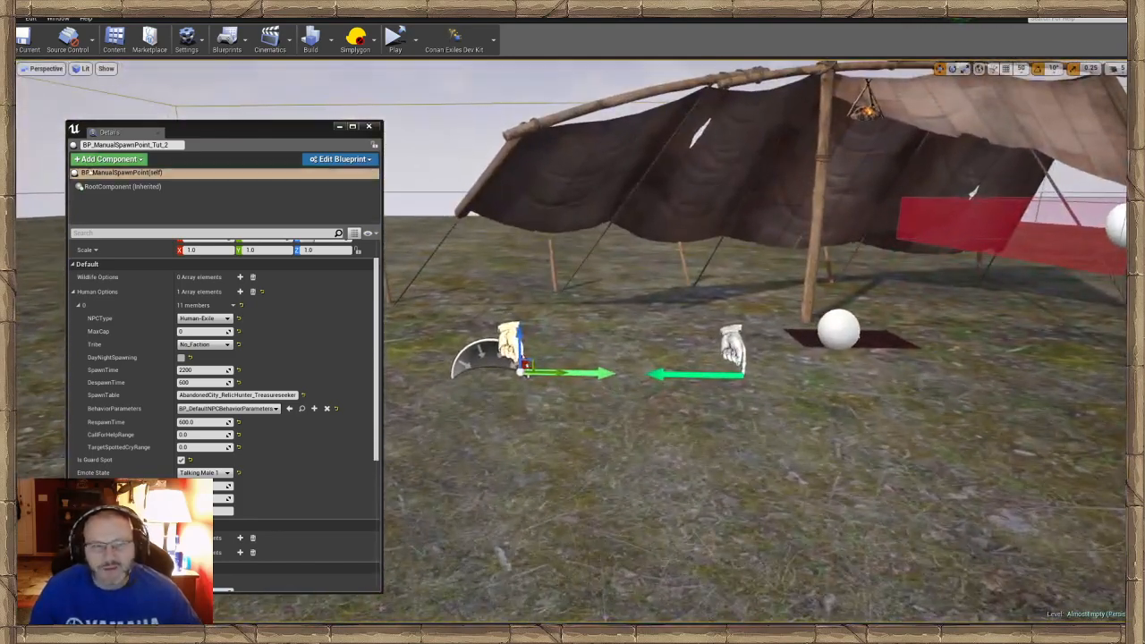
{"action": "left_click", "coordinate": [343, 129]}
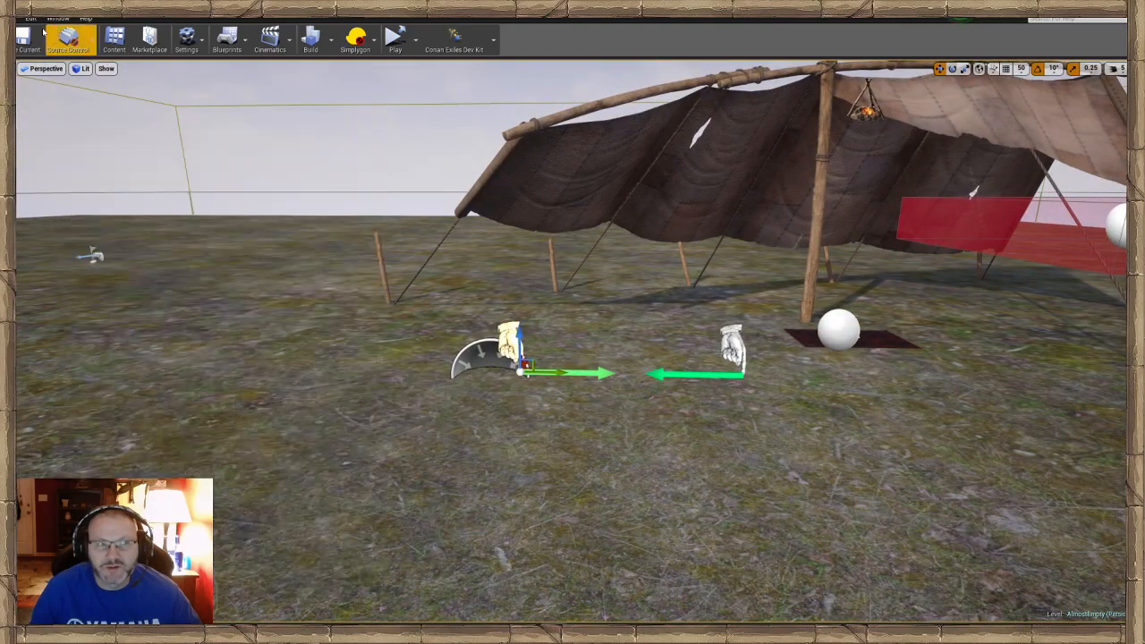
{"action": "left_click", "coordinate": [27, 41]}
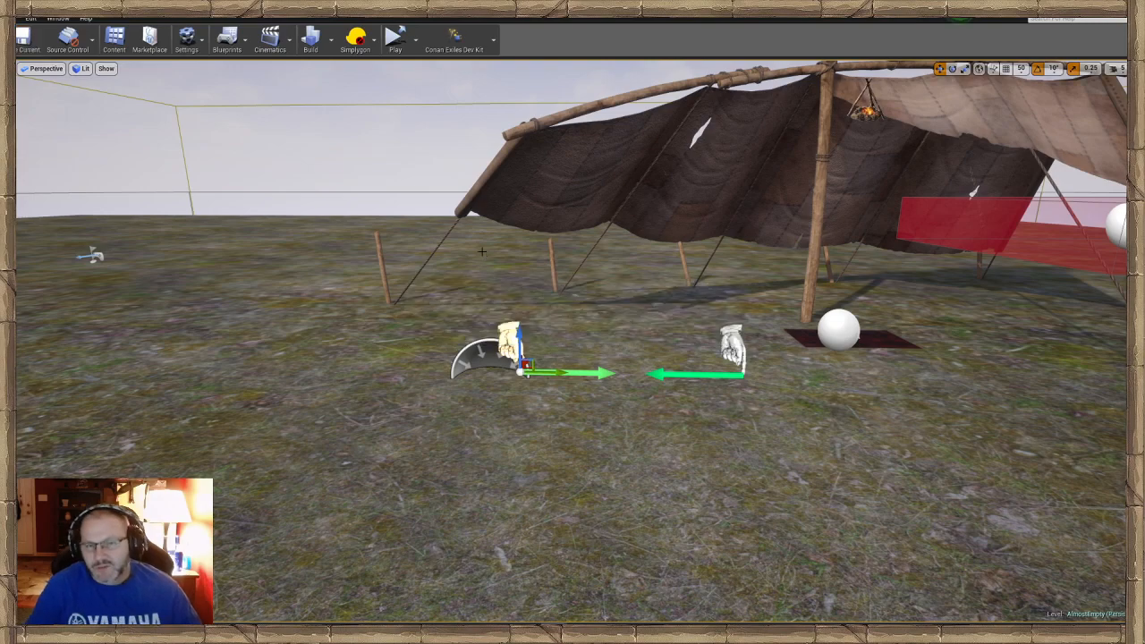
Start a playtest from the ground in front of the camp and turn on Cloak for the player in the admin panel.
{"action": "key", "text": "s"}
{"action": "right_click_drag", "start_coordinate": [591, 365], "coordinate": [587, 476]}
{"action": "key", "text": "w"}
{"action": "right_click", "coordinate": [604, 476]}
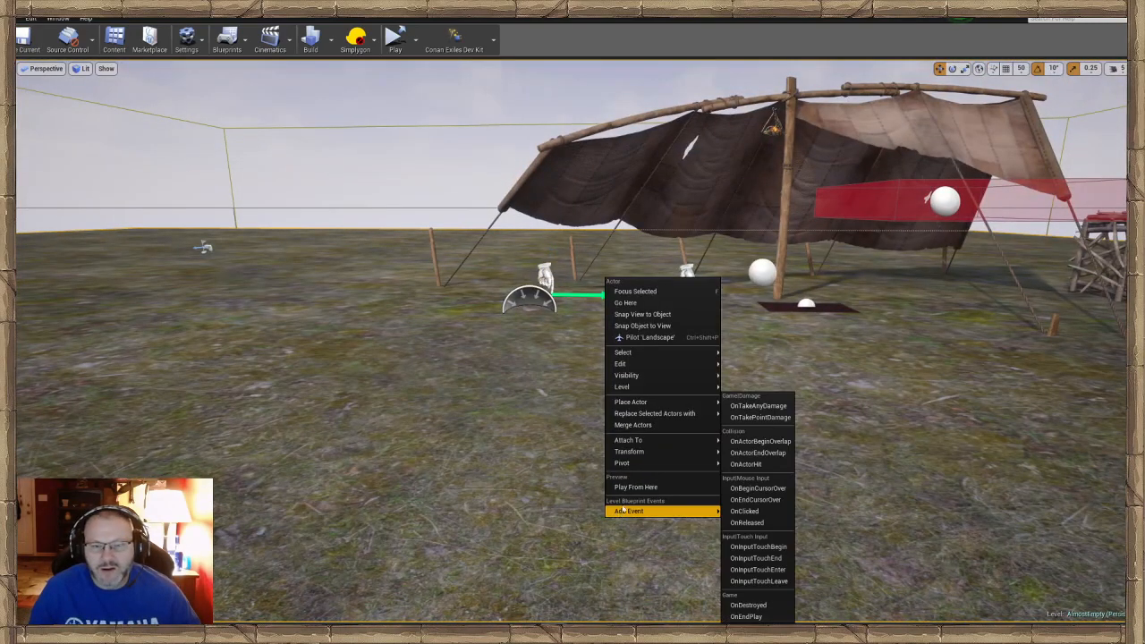
{"action": "left_click", "coordinate": [626, 490]}
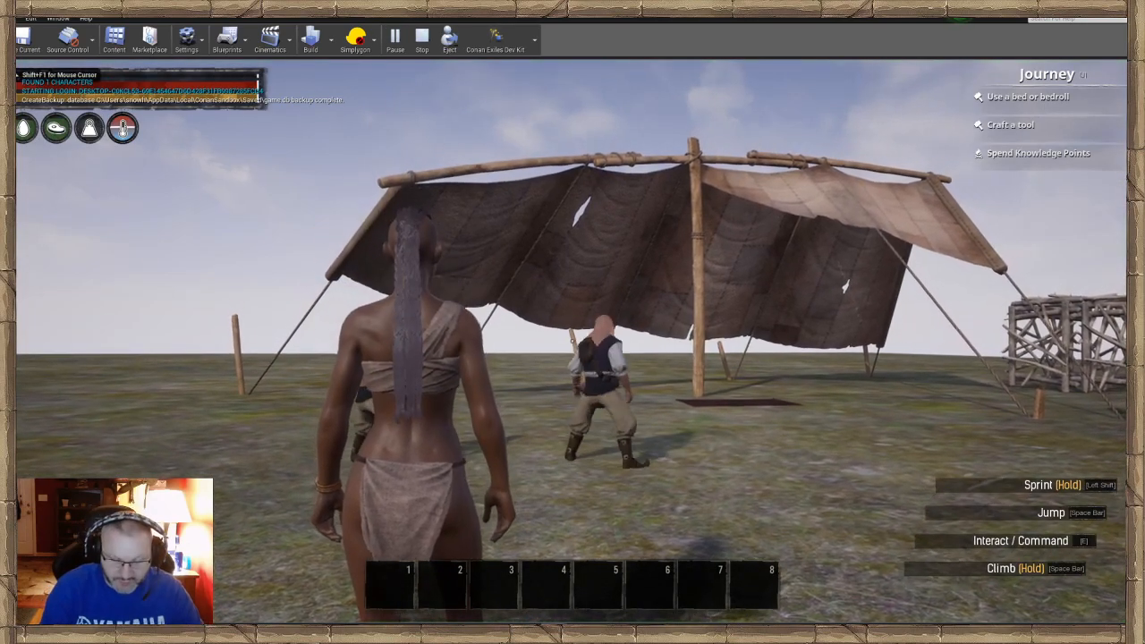
{"action": "key", "text": "shift+Insert"}
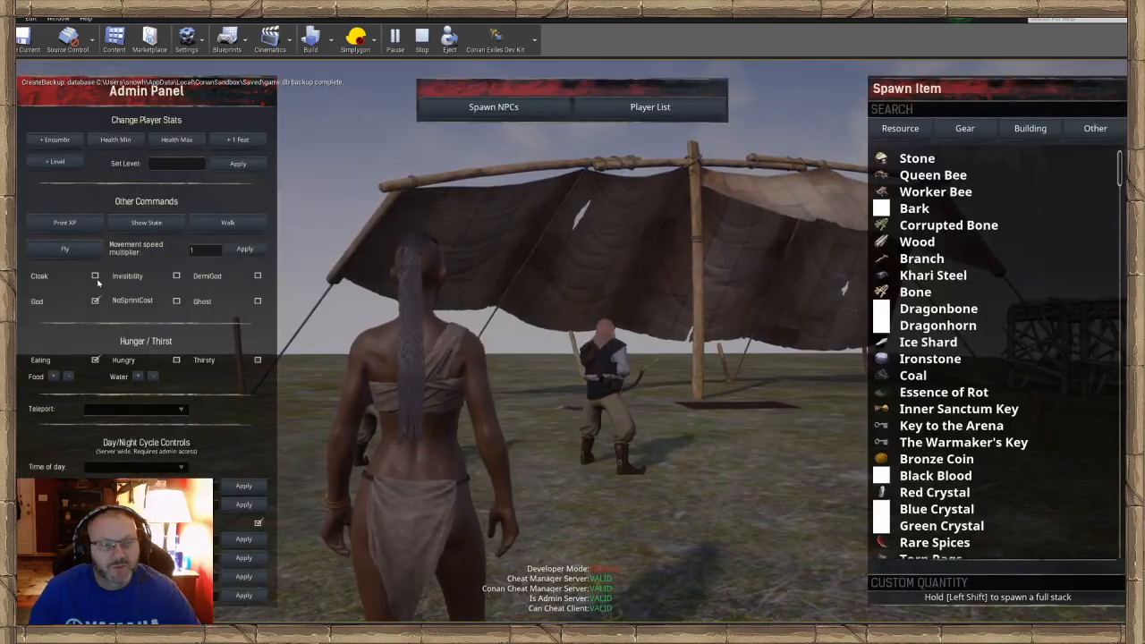
{"action": "left_click", "coordinate": [96, 278]}
{"action": "key", "text": "shift+Insert"}
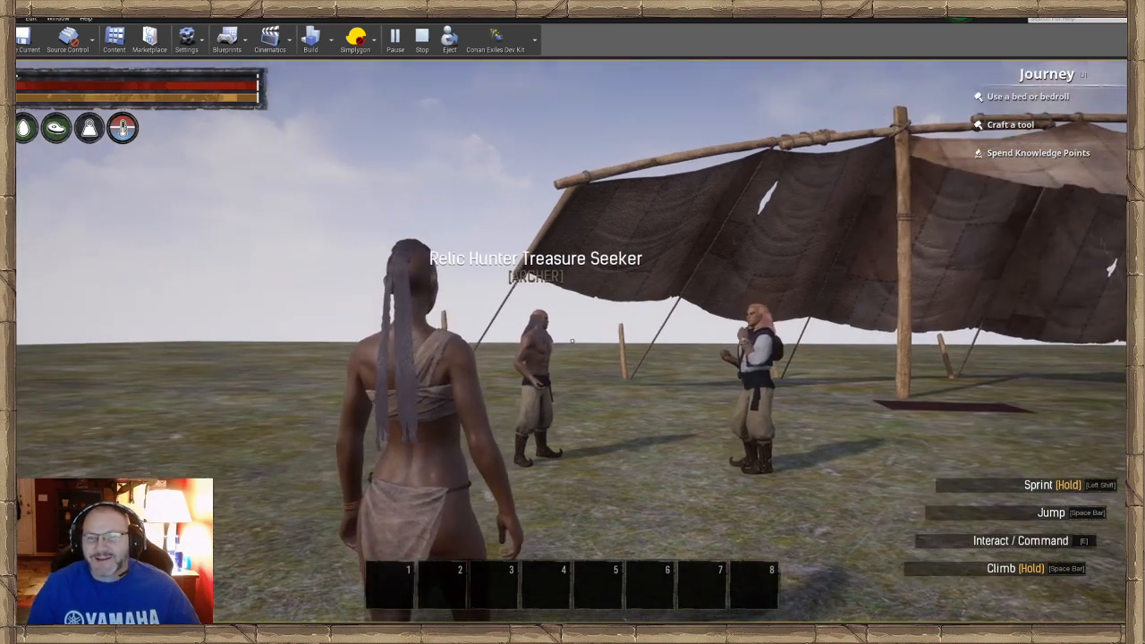
Walk around the two Treasure Seekers to examine their facing and talking emotes, and end the playtest.
{"action": "key", "text": "w"}
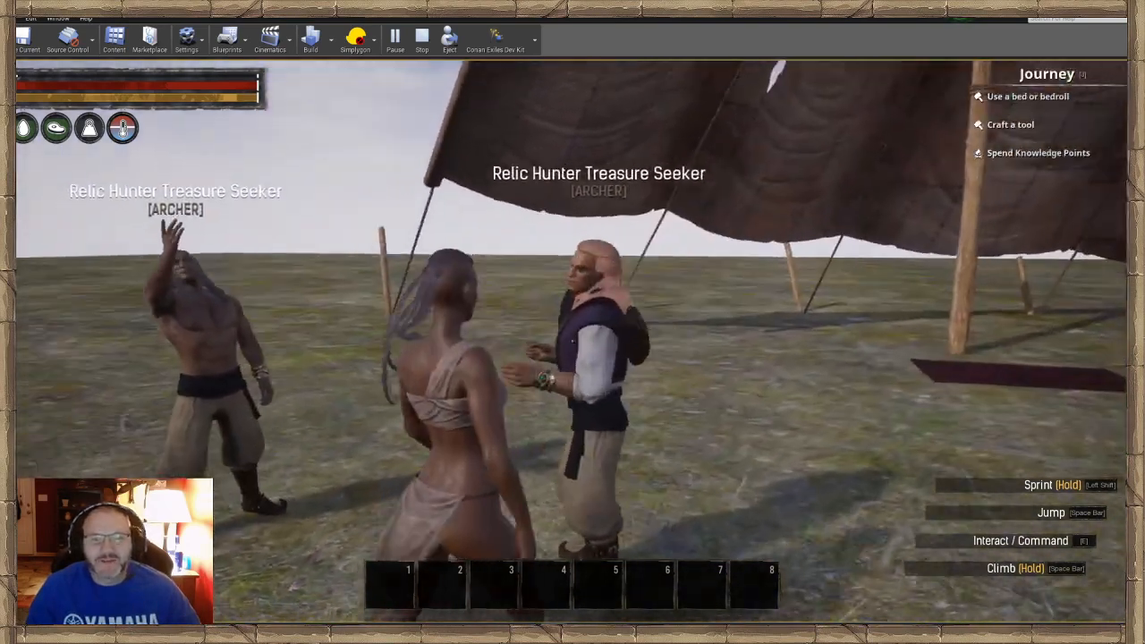
{"action": "key", "text": "a"}
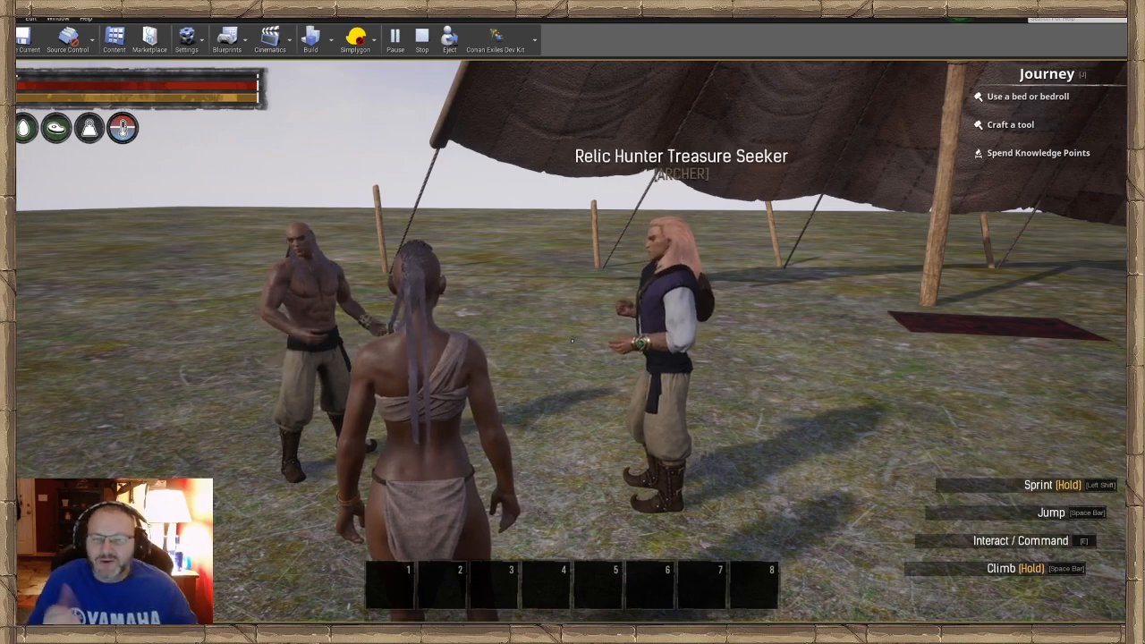
{"action": "key", "text": "w"}
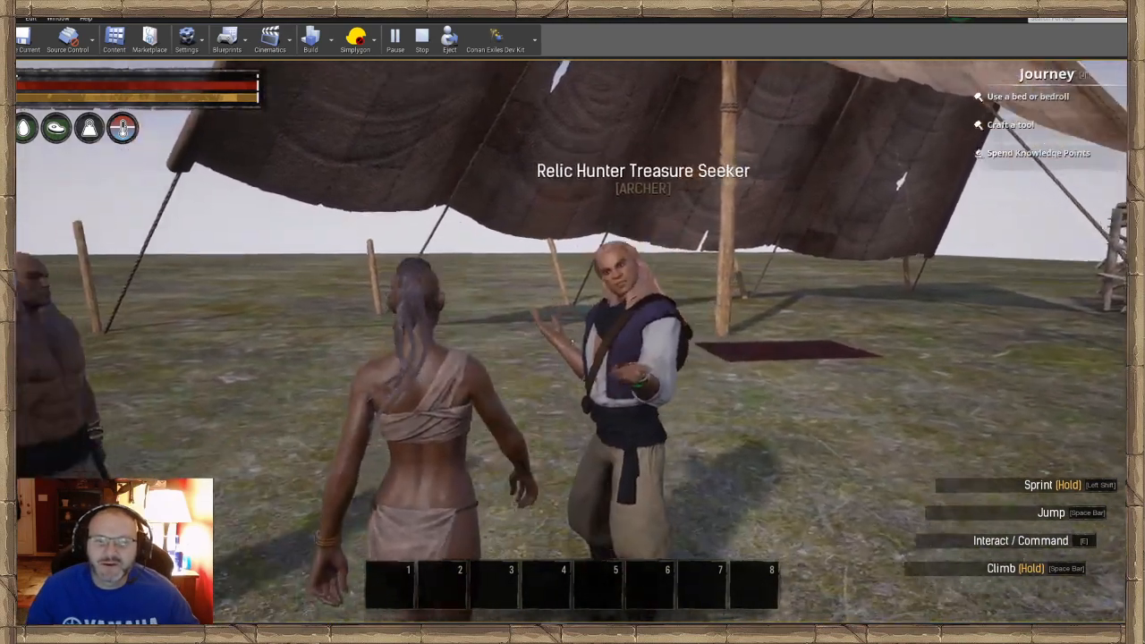
{"action": "key", "text": "s"}
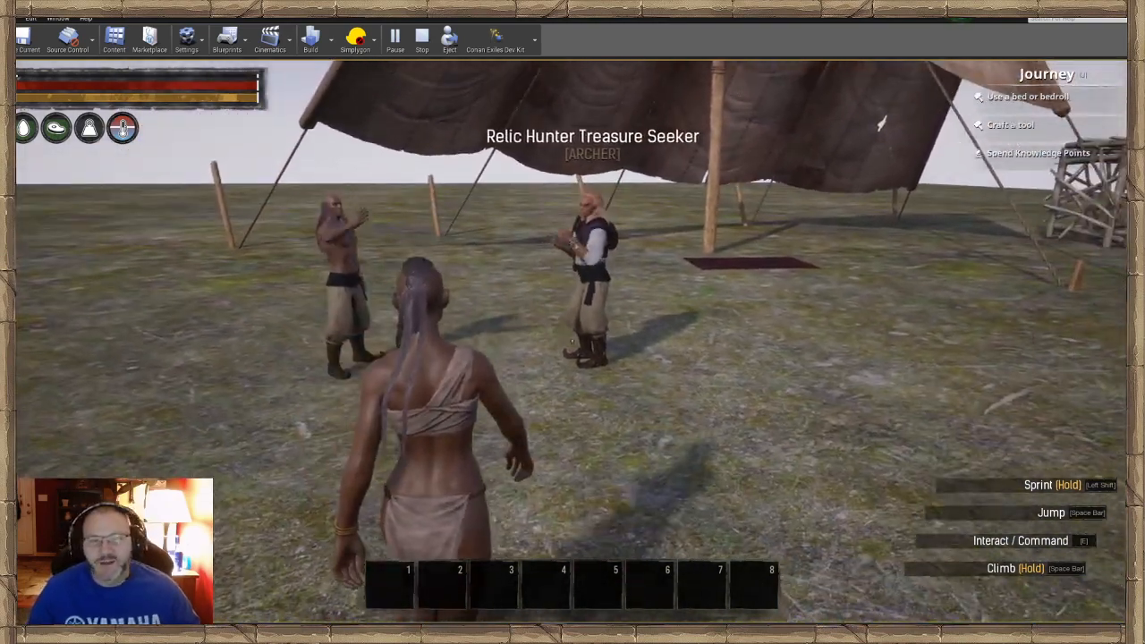
{"action": "key", "text": "w"}
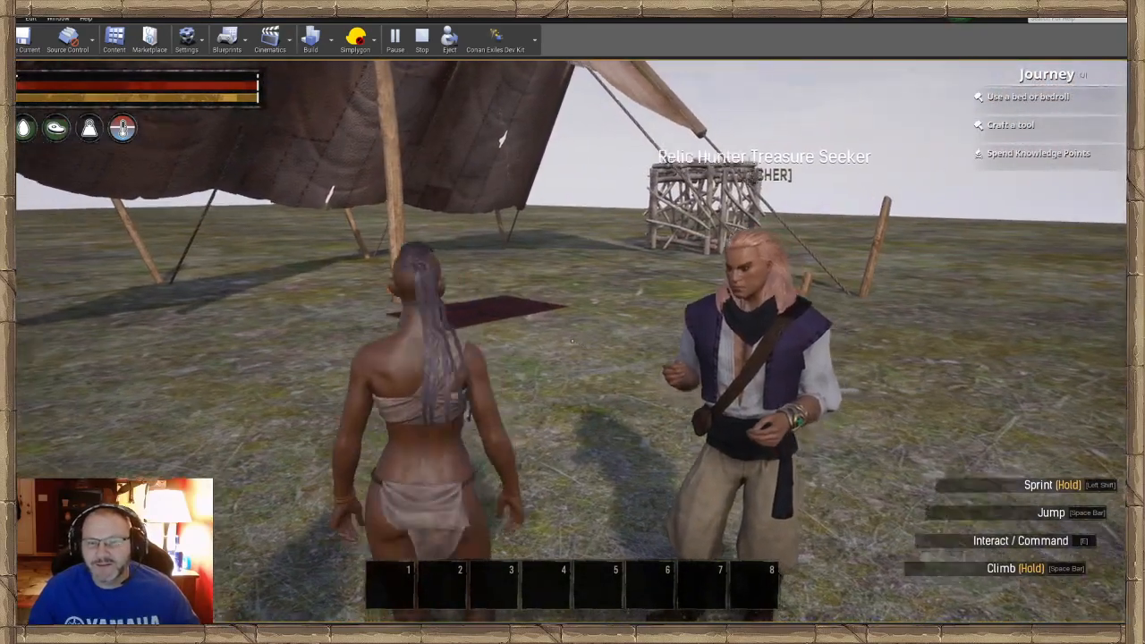
{"action": "key", "text": "s"}
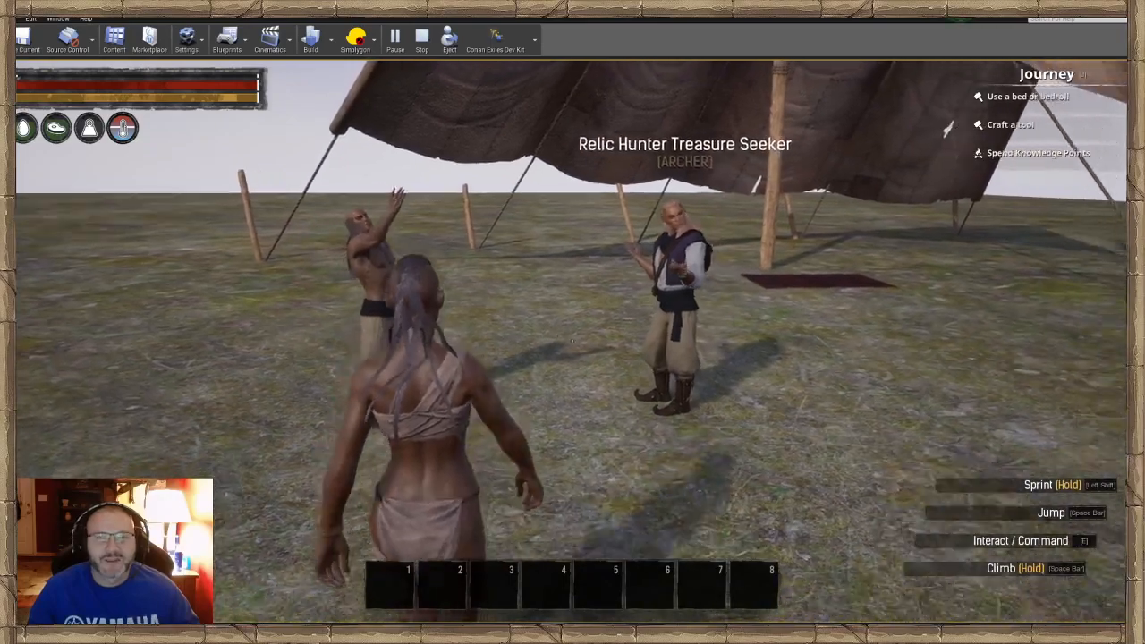
{"action": "key", "text": "s"}
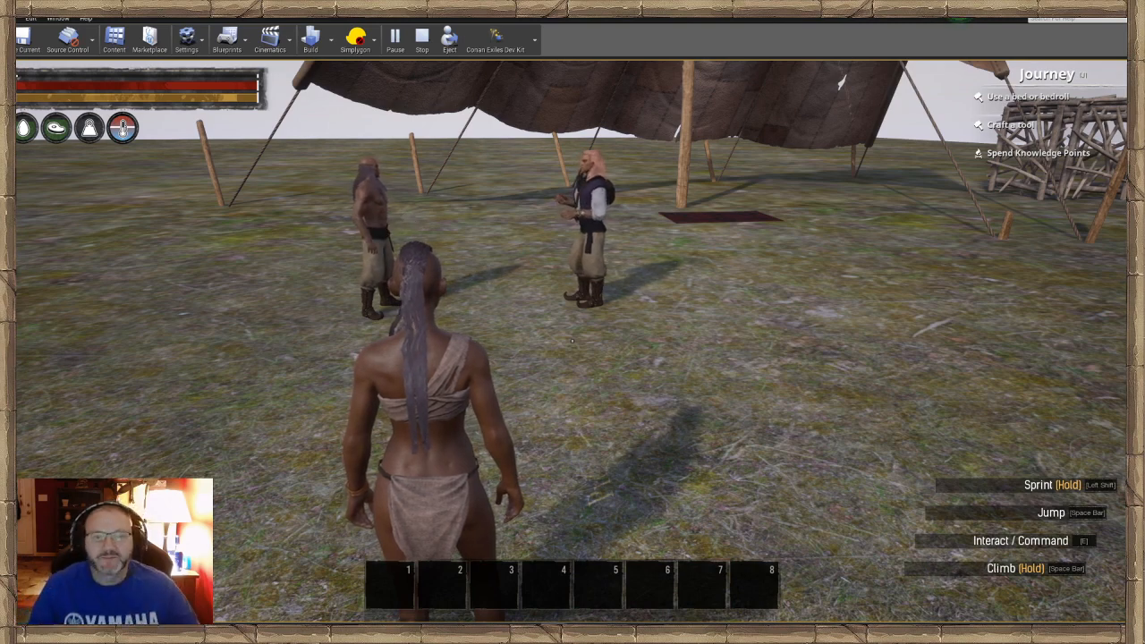
{"action": "key", "text": "Escape"}
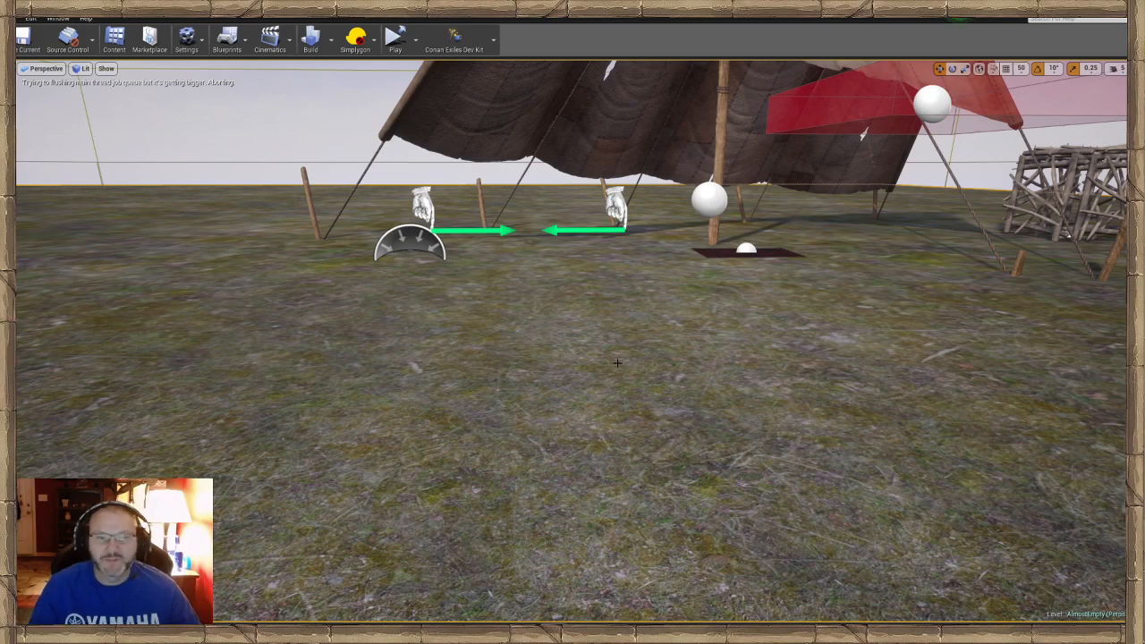
Move BP_ManualSpawnPoint_Tut_1 away from the other spawn point to the dark red bedroll beside the tent pole.
{"action": "right_click_drag", "start_coordinate": [618, 363], "coordinate": [671, 373]}
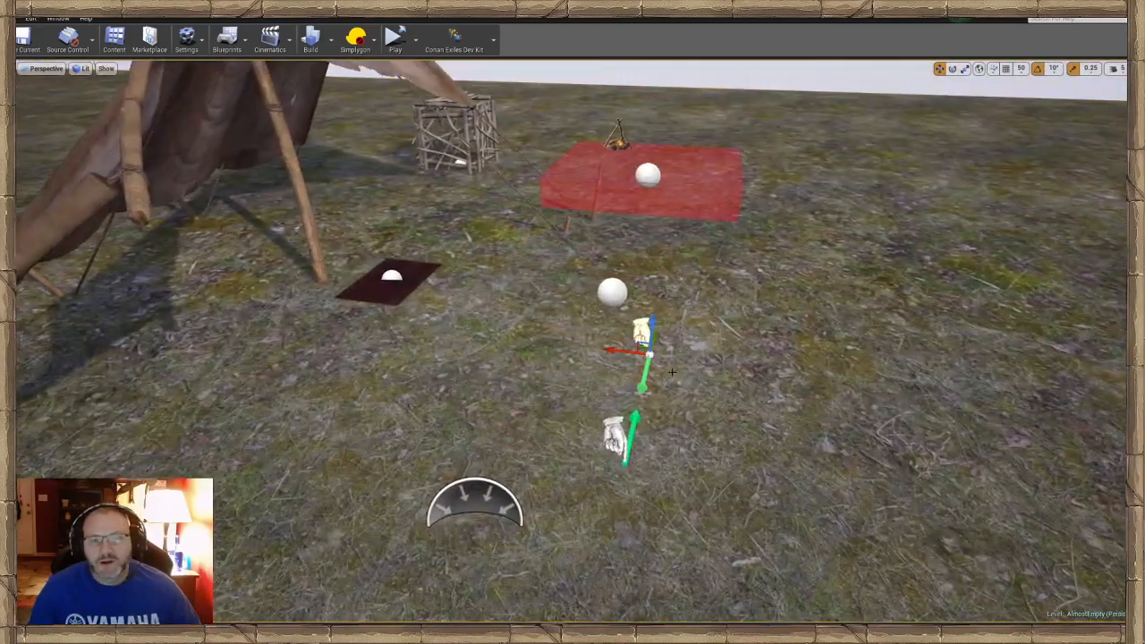
{"action": "left_click_drag", "start_coordinate": [629, 355], "coordinate": [264, 309]}
{"action": "right_click_drag", "start_coordinate": [264, 309], "coordinate": [286, 332]}
{"action": "left_click_drag", "start_coordinate": [404, 207], "coordinate": [740, 165]}
{"action": "right_click_drag", "start_coordinate": [740, 165], "coordinate": [667, 105]}
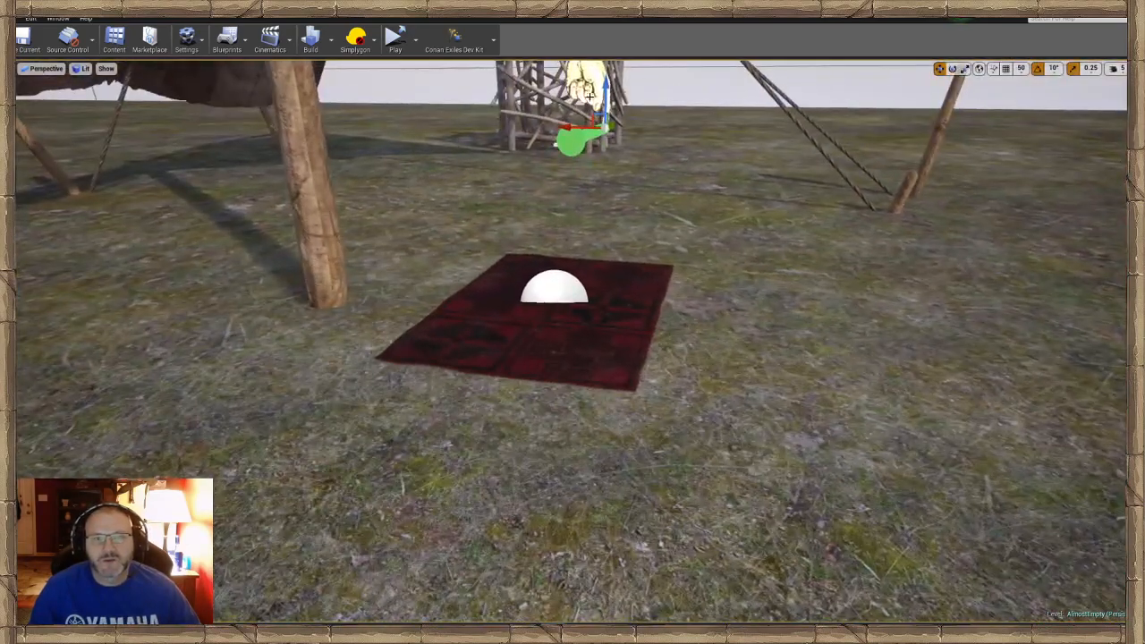
{"action": "left_click_drag", "start_coordinate": [569, 148], "coordinate": [569, 345]}
{"action": "left_click_drag", "start_coordinate": [603, 260], "coordinate": [508, 287]}
{"action": "right_click_drag", "start_coordinate": [508, 286], "coordinate": [675, 355]}
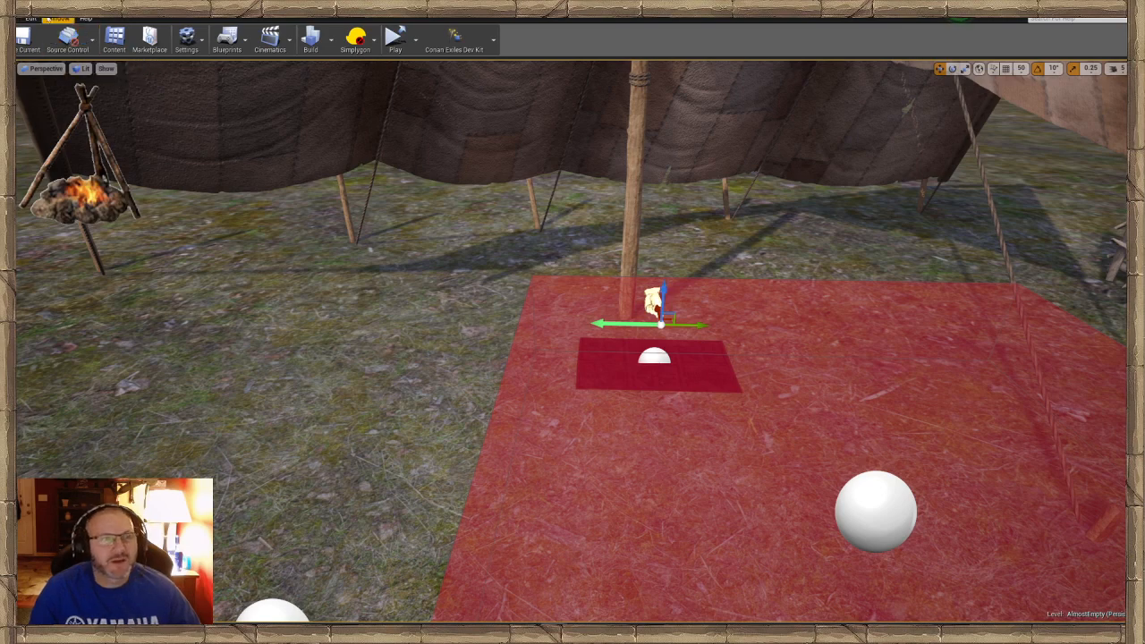
Reopen the details of BP_ManualSpawnPoint_Tut_1 and change its Emote State to a lying-down emote.
{"action": "left_click", "coordinate": [58, 18]}
{"action": "mouse_move", "coordinate": [99, 38]}
{"action": "left_click", "coordinate": [161, 38]}
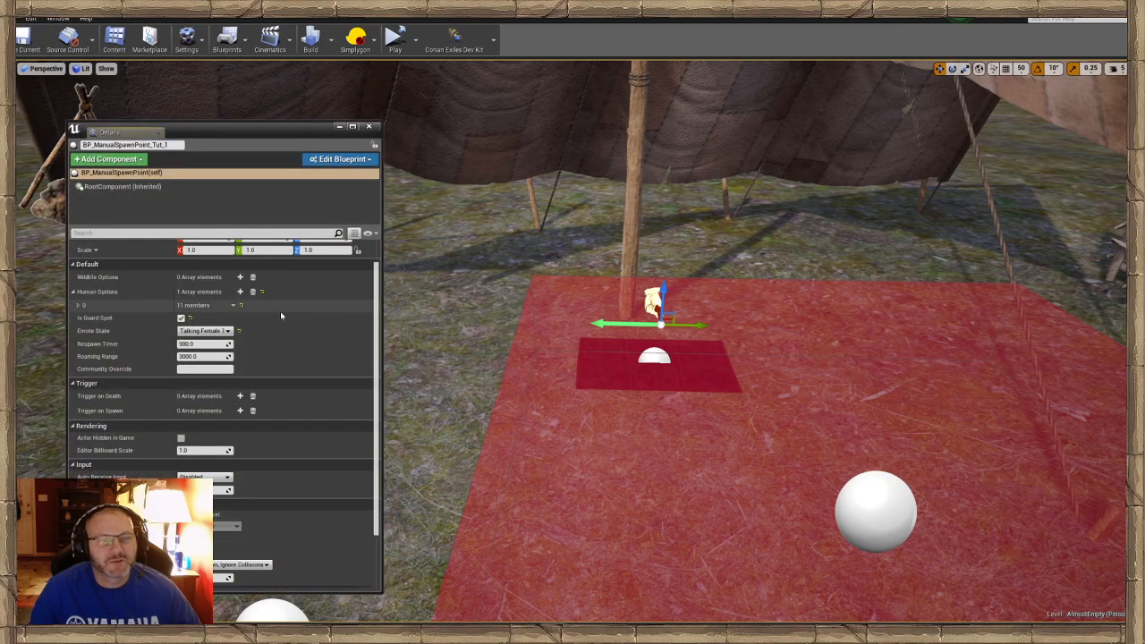
{"action": "left_click", "coordinate": [206, 330]}
{"action": "scroll", "coordinate": [219, 429], "scroll_direction": "down", "scroll_amount": 3}
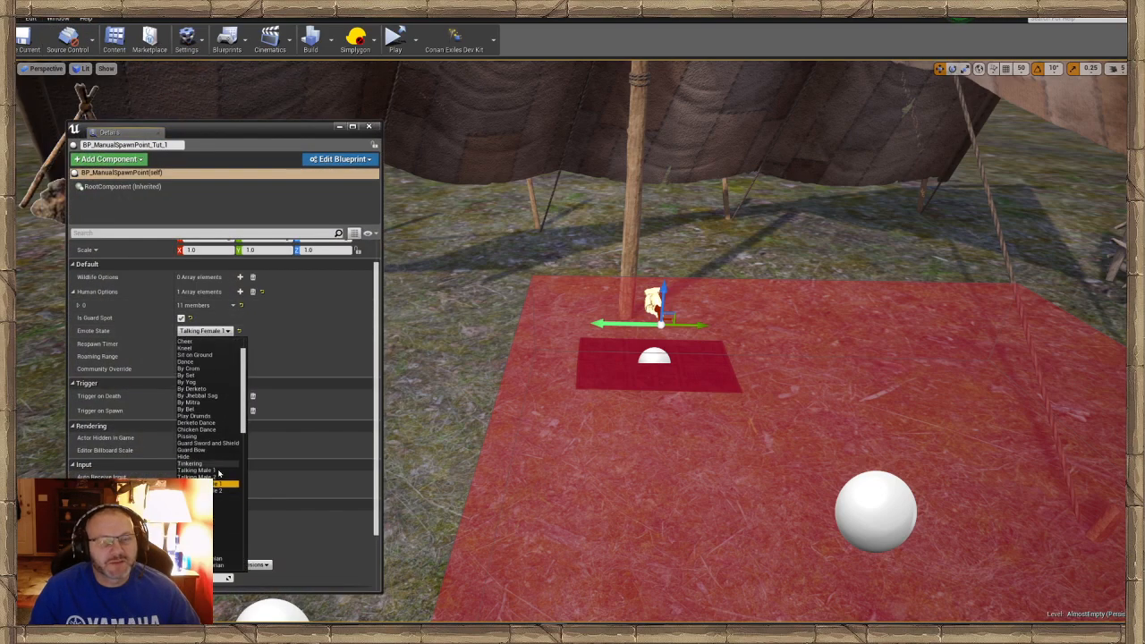
{"action": "scroll", "coordinate": [213, 508], "scroll_direction": "down", "scroll_amount": 5}
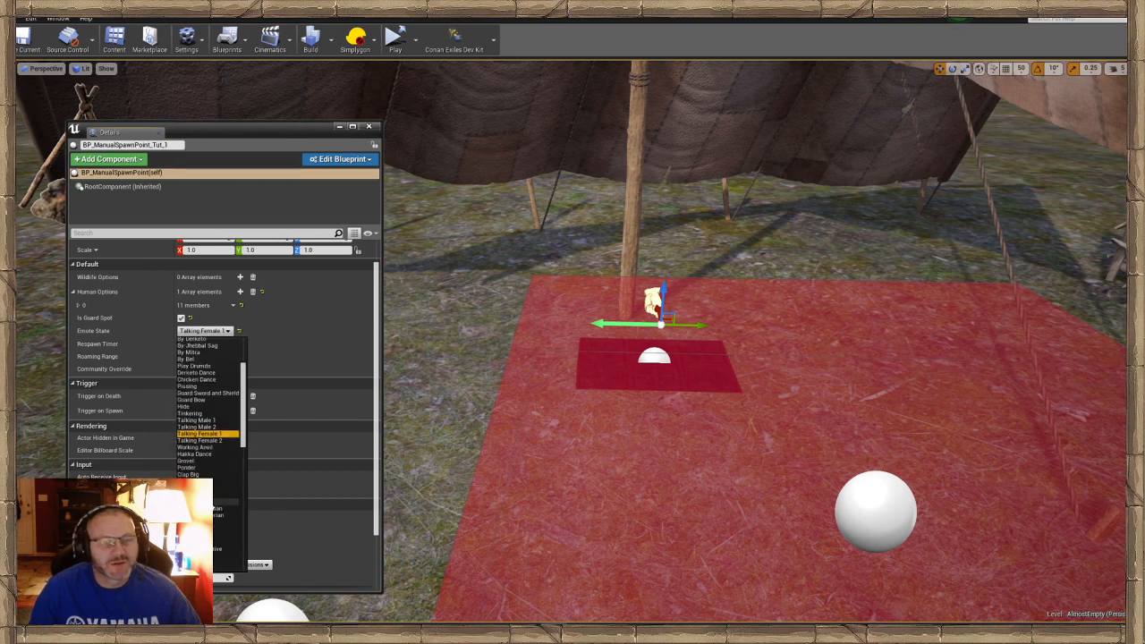
{"action": "scroll", "coordinate": [204, 407], "scroll_direction": "down", "scroll_amount": 2}
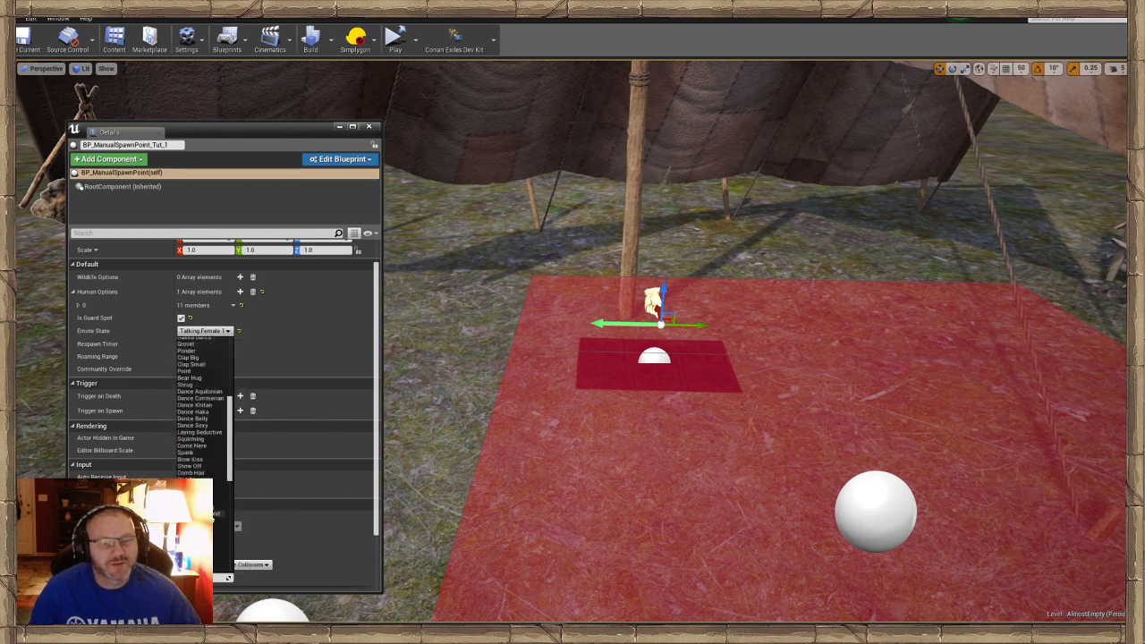
{"action": "scroll", "coordinate": [213, 517], "scroll_direction": "down", "scroll_amount": 6}
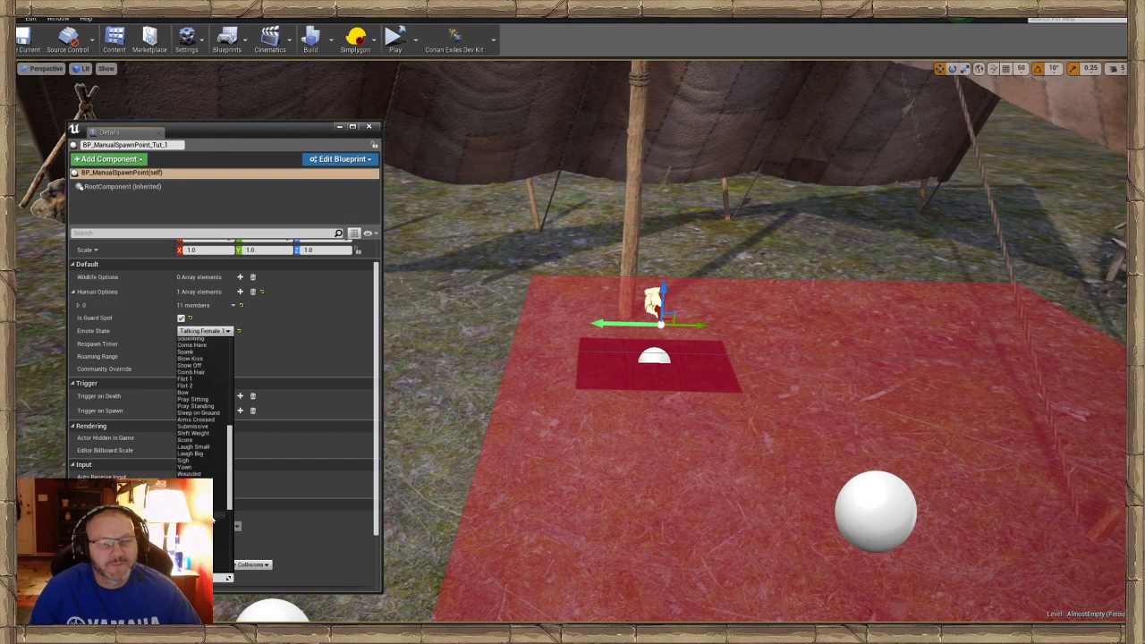
{"action": "scroll", "coordinate": [213, 517], "scroll_direction": "down", "scroll_amount": 7}
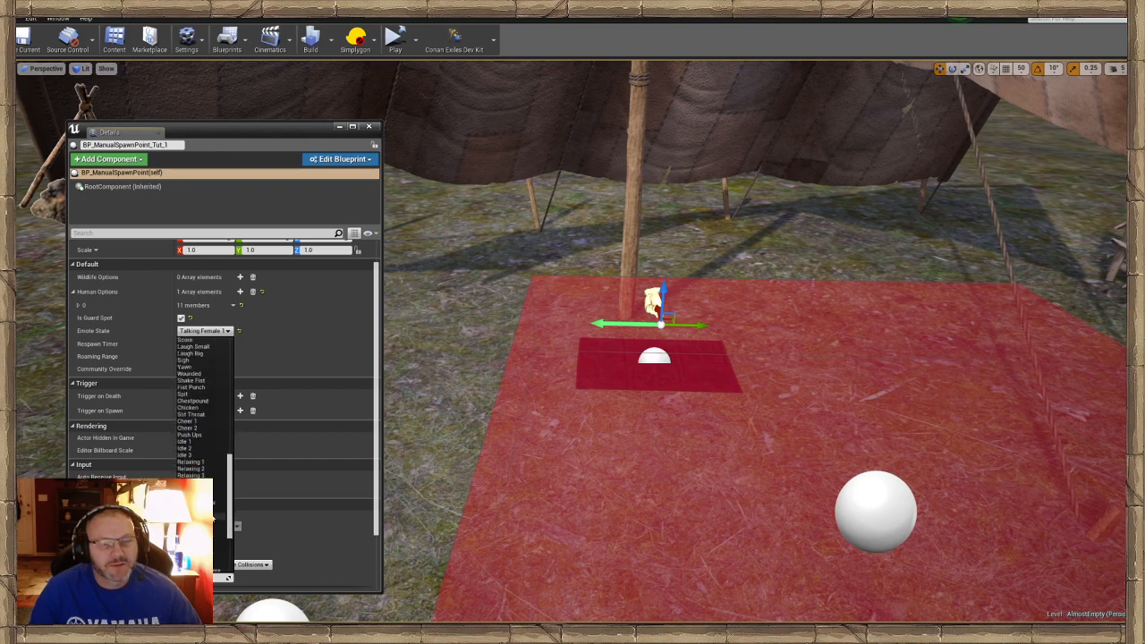
{"action": "scroll", "coordinate": [204, 407], "scroll_direction": "down", "scroll_amount": 2}
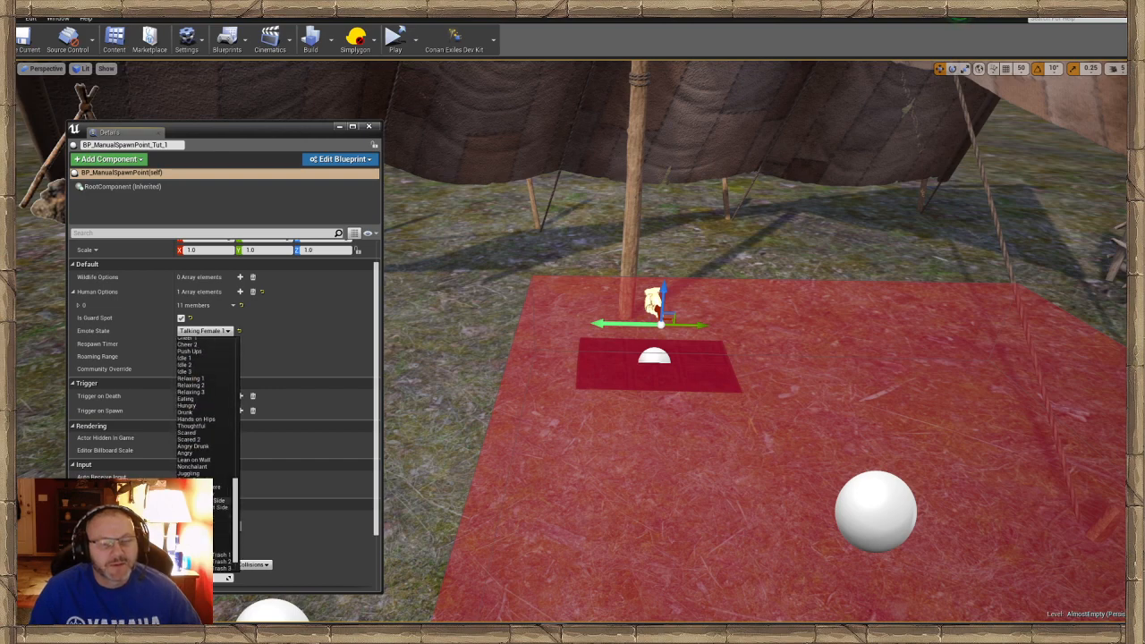
{"action": "left_click", "coordinate": [213, 494]}
Select BP_ManualSpawnPoint_Tut_2 and set its Emote State to Dance Aquilonian.
{"action": "right_click_drag", "start_coordinate": [465, 484], "coordinate": [384, 501]}
{"action": "key", "text": "s"}
{"action": "left_click", "coordinate": [519, 328]}
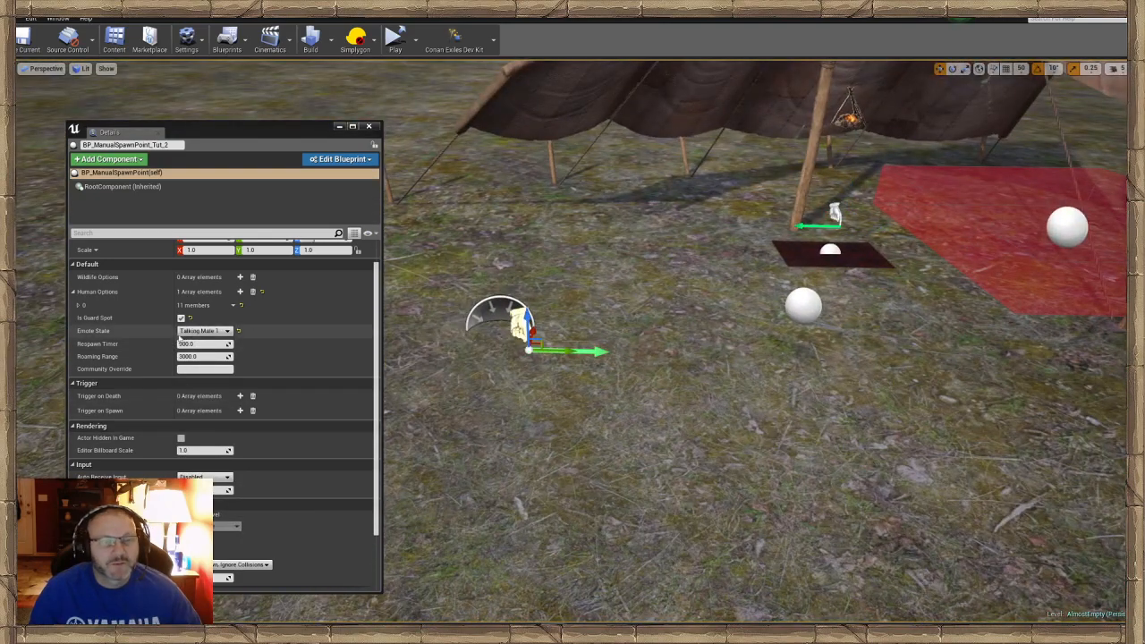
{"action": "left_click", "coordinate": [180, 332]}
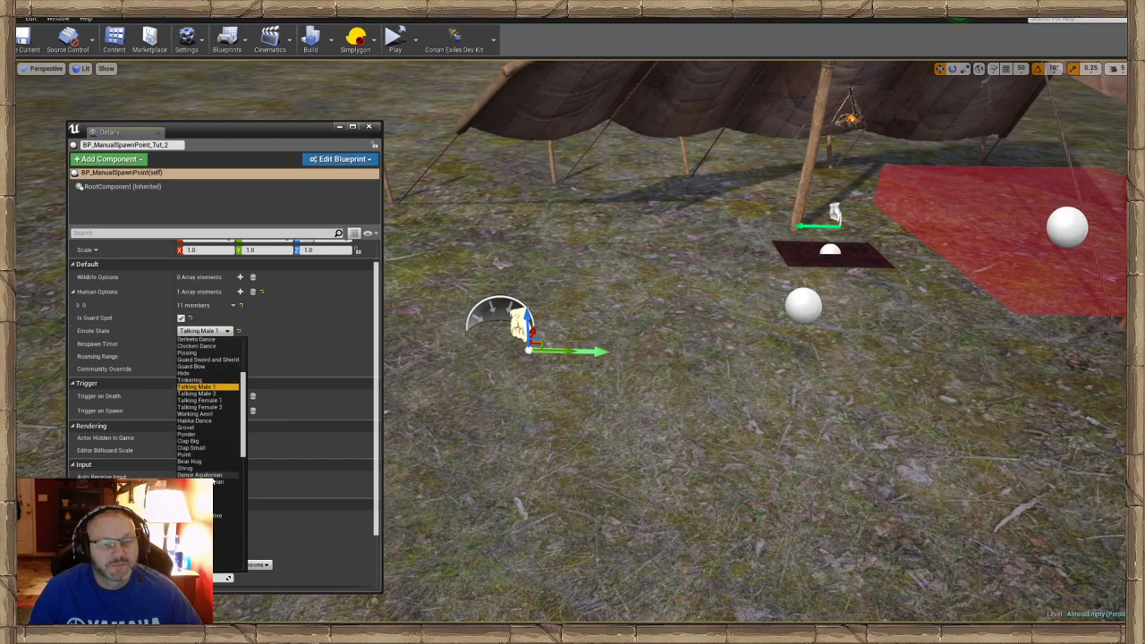
{"action": "left_click", "coordinate": [213, 478]}
Move BP_ManualSpawnPoint_Tut_2 back toward the tent and rotate it to face out toward the open front of the camp.
{"action": "key", "text": "w"}
{"action": "right_click_drag", "start_coordinate": [554, 358], "coordinate": [576, 394]}
{"action": "key", "text": "s"}
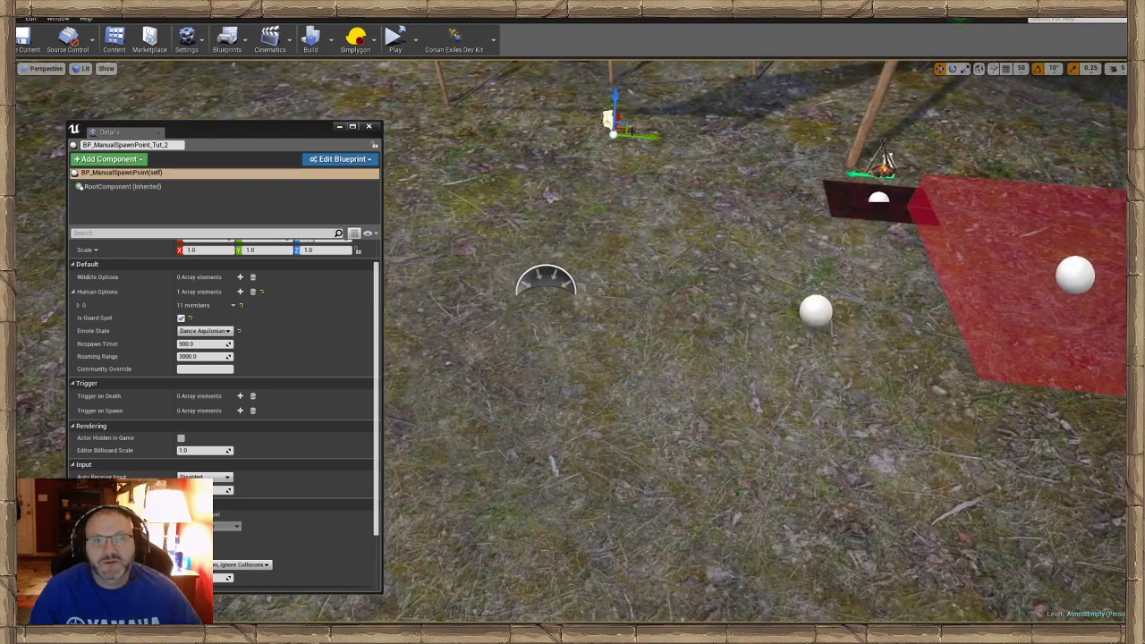
{"action": "key", "text": "e"}
{"action": "left_click_drag", "start_coordinate": [726, 169], "coordinate": [698, 172]}
{"action": "key", "text": "w"}
{"action": "right_click_drag", "start_coordinate": [795, 315], "coordinate": [814, 240]}
Put the spawn point details away and save the current level with the new positions and emotes.
{"action": "left_click", "coordinate": [338, 127]}
{"action": "key", "text": "d"}
{"action": "mouse_move", "coordinate": [343, 76]}
{"action": "right_mouse_down"}
{"action": "mouse_move", "coordinate": [313, 67]}
{"action": "mouse_move", "coordinate": [344, 75]}
{"action": "right_mouse_up"}
{"action": "key", "text": "a"}
{"action": "left_click", "coordinate": [23, 37]}
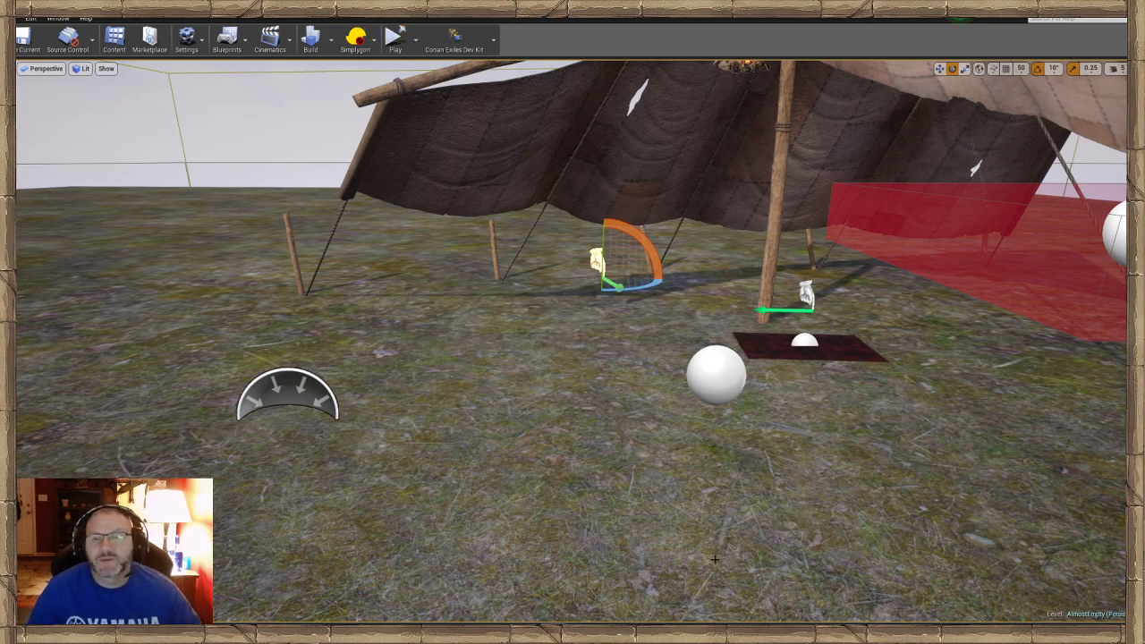
Start another playtest in front of the tent and turn on Cloak so the Treasure Seekers ignore the player.
{"action": "right_click_drag", "start_coordinate": [659, 435], "coordinate": [644, 506]}
{"action": "right_click", "coordinate": [661, 480]}
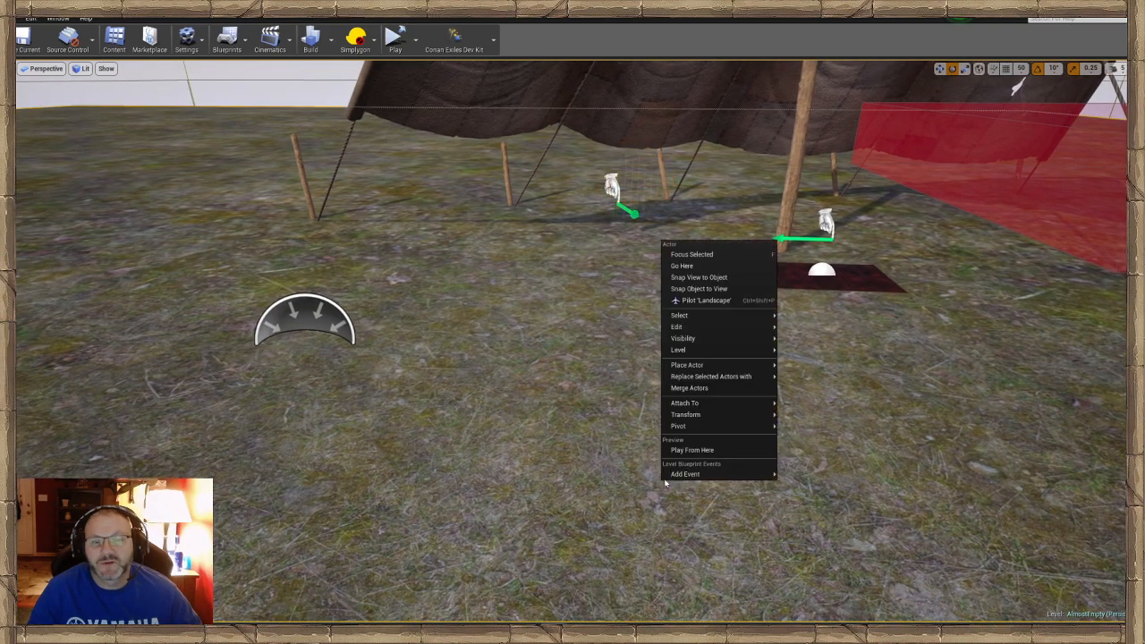
{"action": "left_click", "coordinate": [694, 454]}
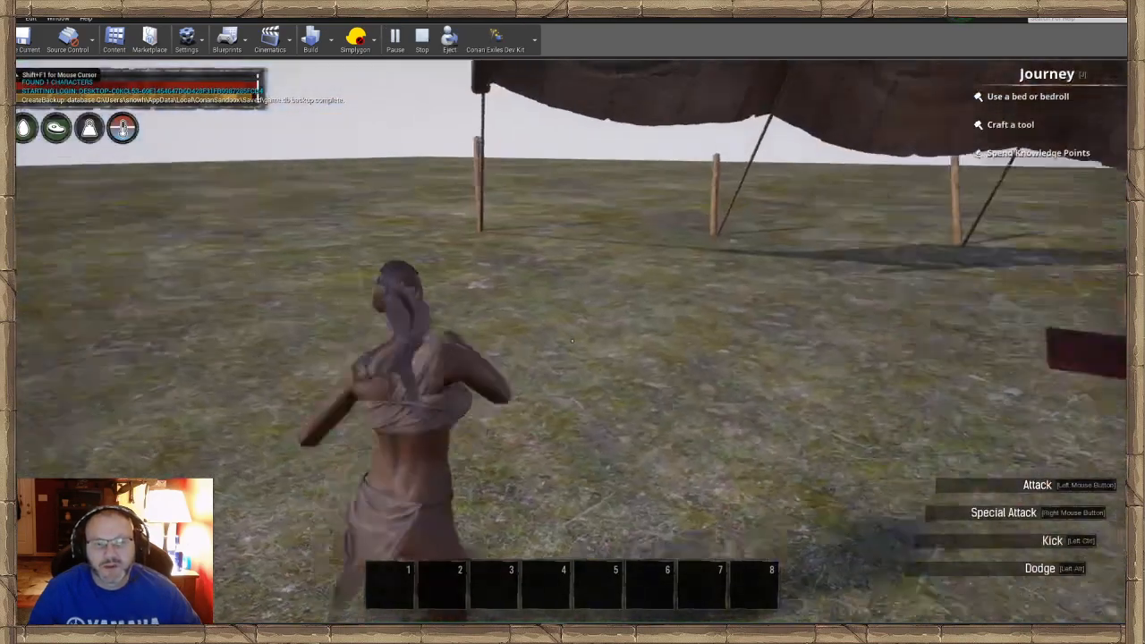
{"action": "key", "text": "w"}
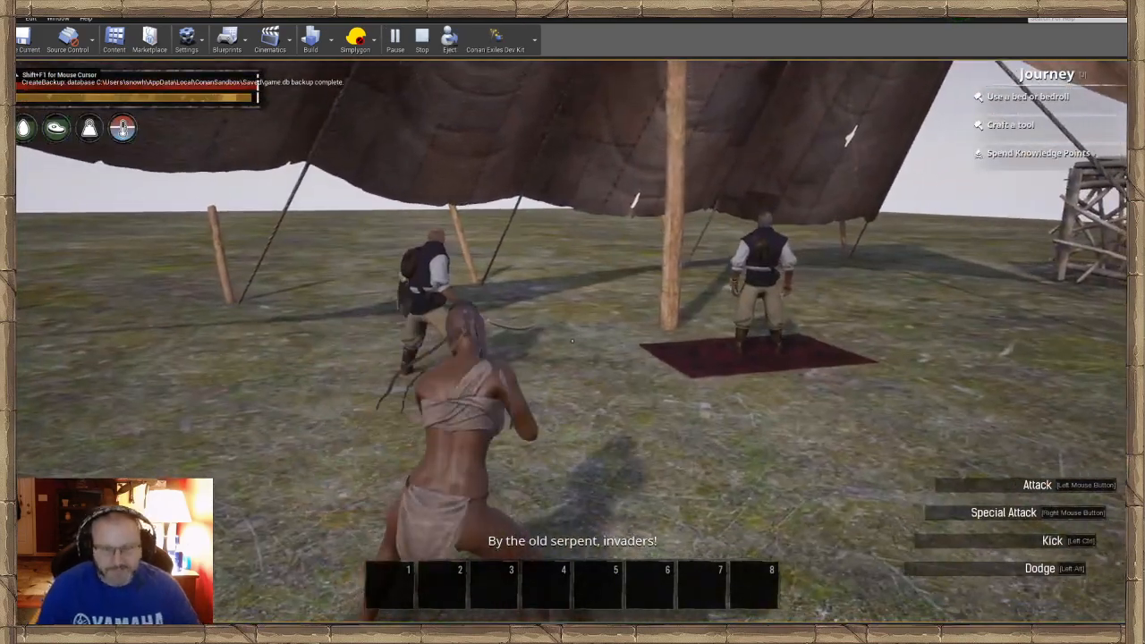
{"action": "key", "text": "ctrl+shift+c"}
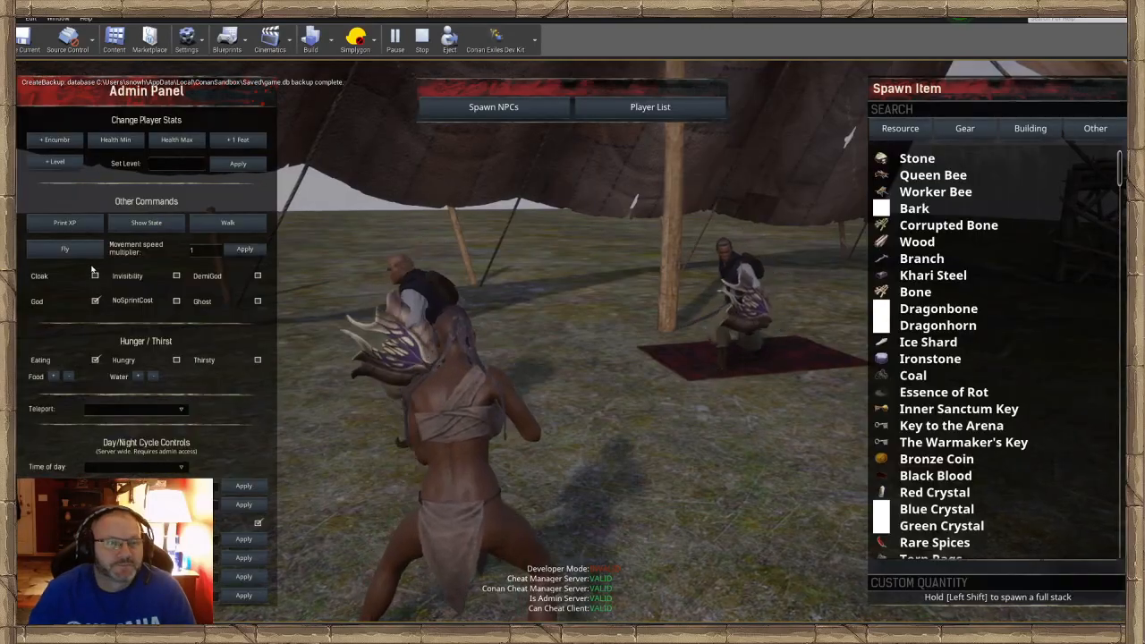
{"action": "key", "text": "ctrl+shift+c"}
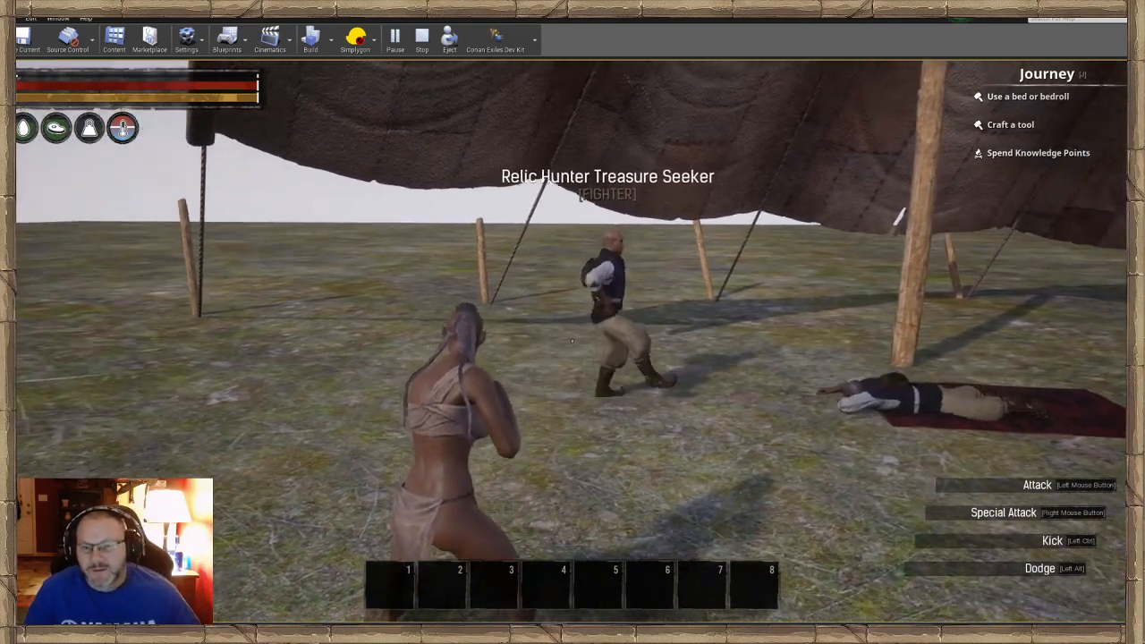
Walk around the camp to examine the dancing Treasure Seeker and the one on the bedroll.
{"action": "key", "text": "w"}
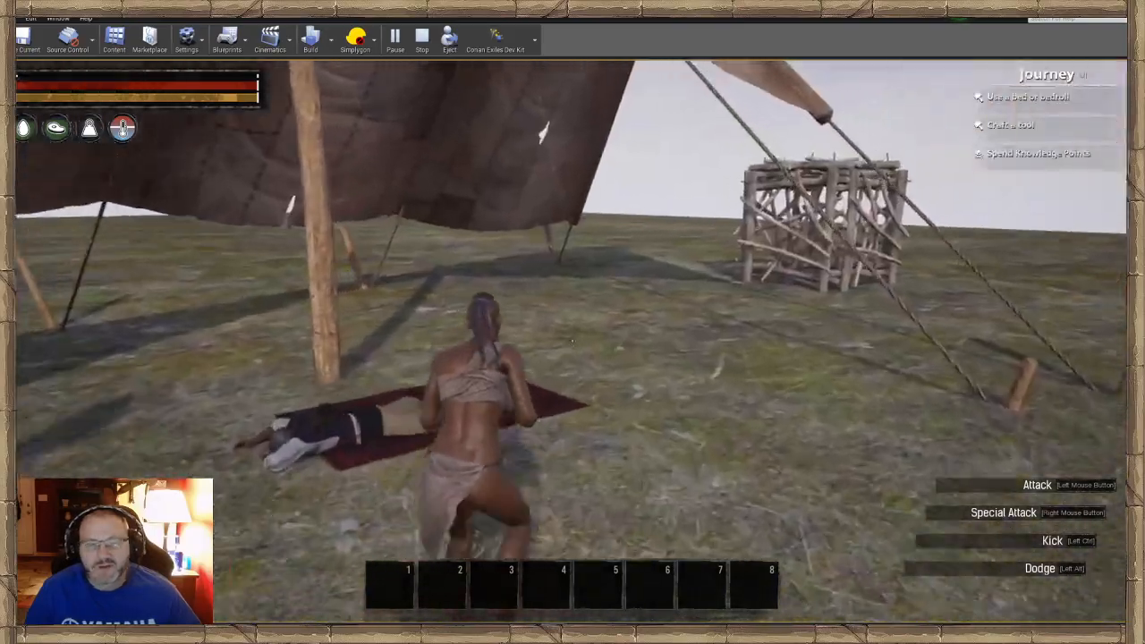
{"action": "key", "text": "w"}
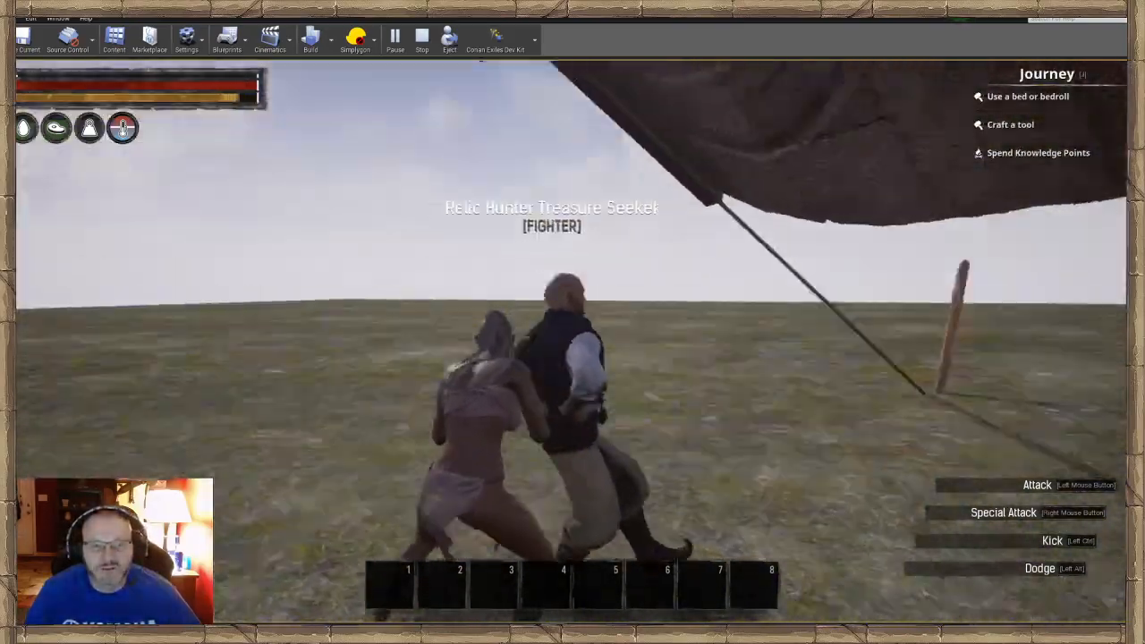
{"action": "key", "text": "w"}
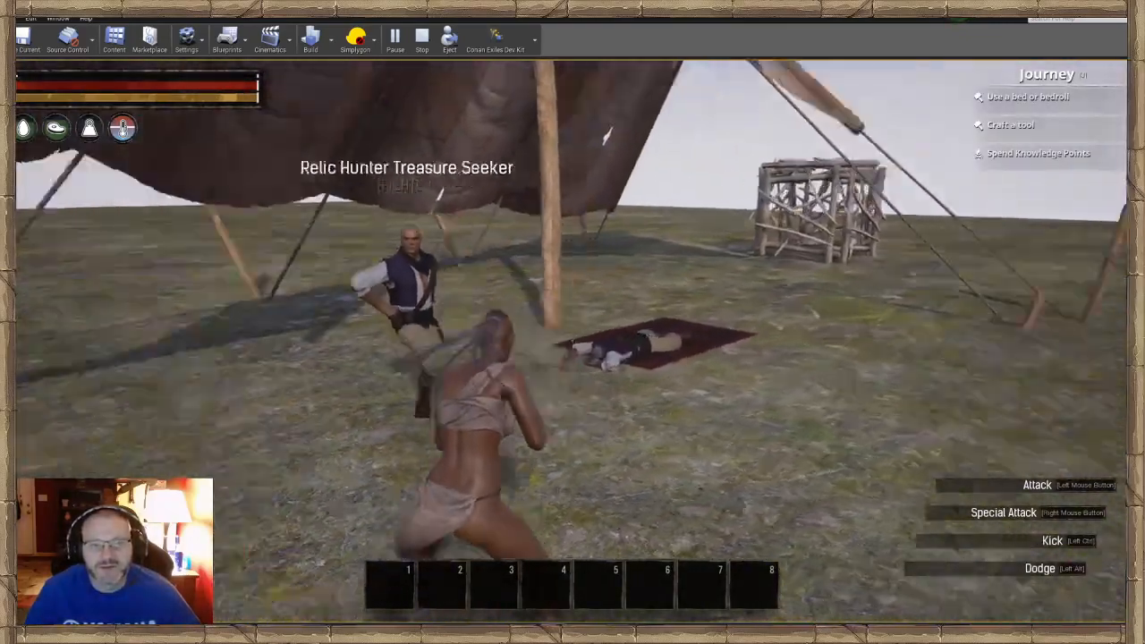
{"action": "key", "text": "w"}
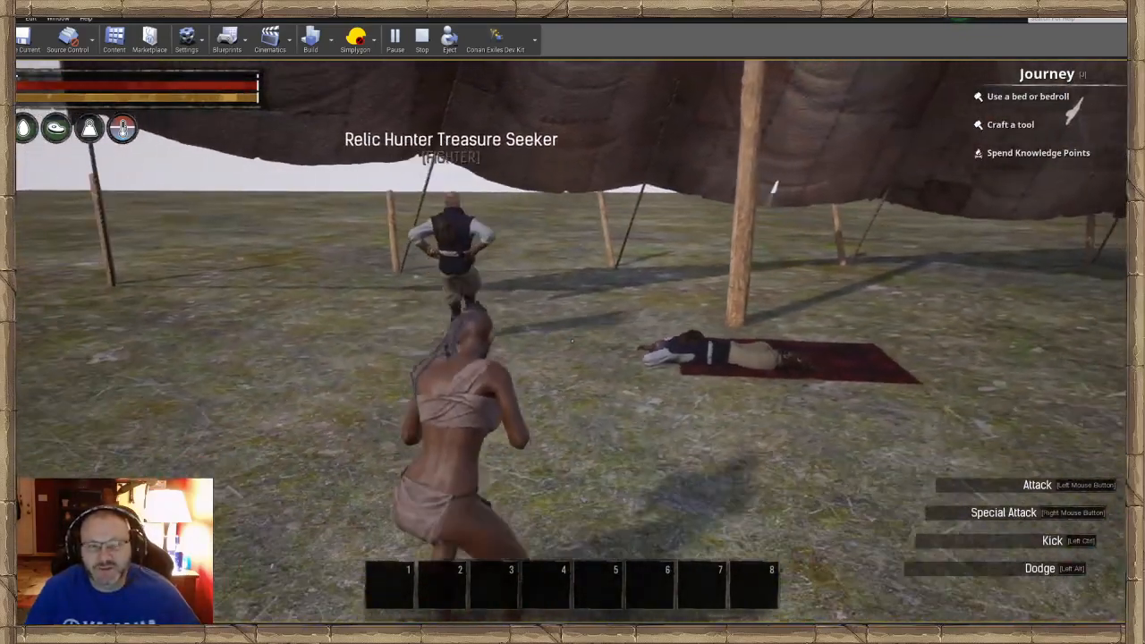
Walk closer to the Treasure Seeker lying on the bedroll and end the playtest.
{"action": "key", "text": "w"}
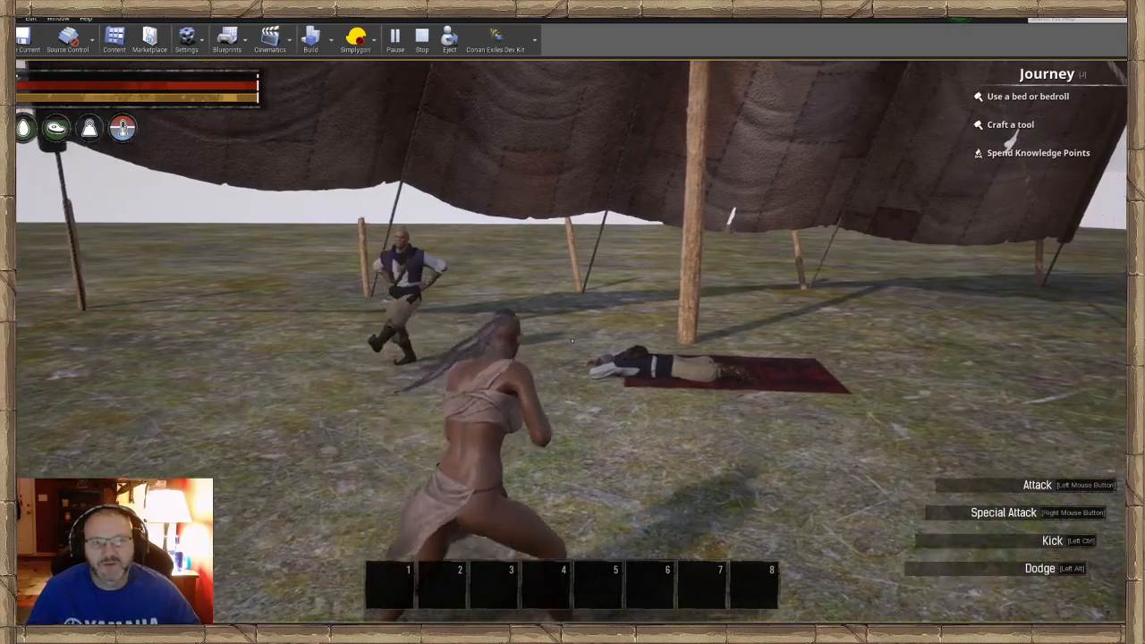
{"action": "key", "text": "w"}
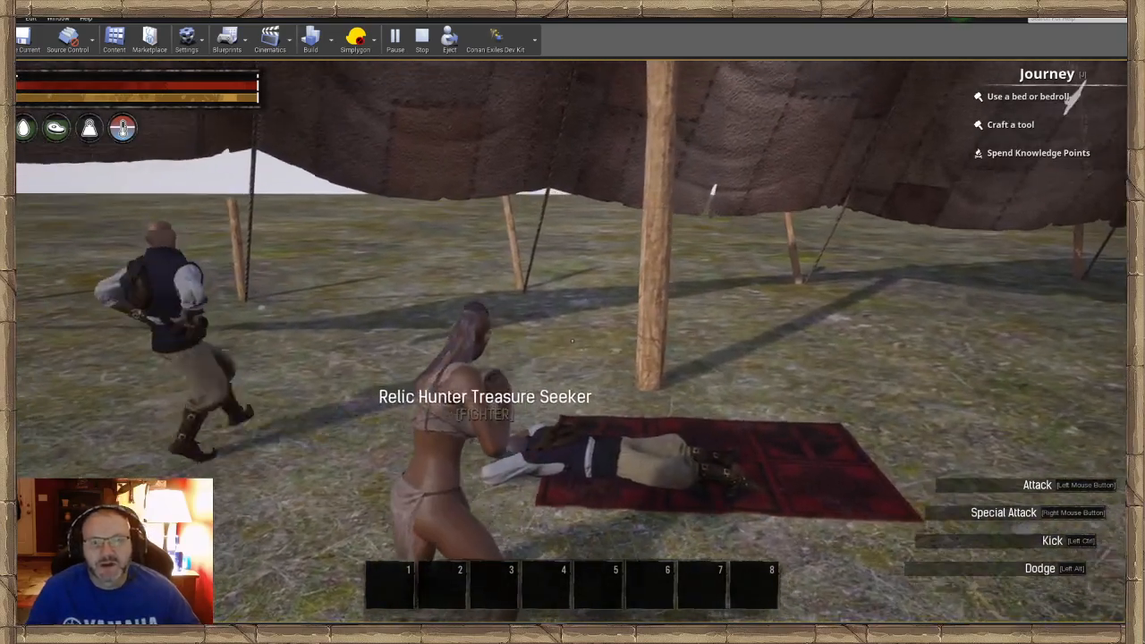
{"action": "key", "text": "Escape"}
Find the wooden cage beside the tent in the Content Browser and open its blueprint, BP_CA_Blackhand_Cage_1a.
{"action": "right_click_drag", "start_coordinate": [732, 370], "coordinate": [750, 411]}
{"action": "key", "text": "s"}
{"action": "key", "text": "w"}
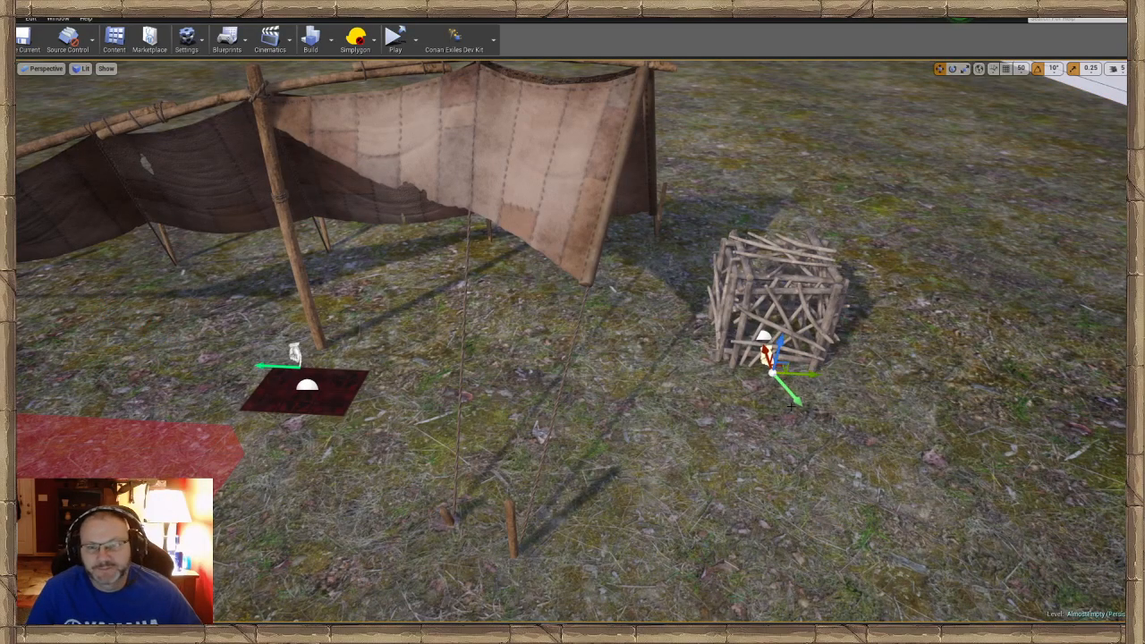
{"action": "key", "text": "w"}
{"action": "right_click_drag", "start_coordinate": [791, 407], "coordinate": [818, 474]}
{"action": "left_click_drag", "start_coordinate": [642, 425], "coordinate": [741, 476]}
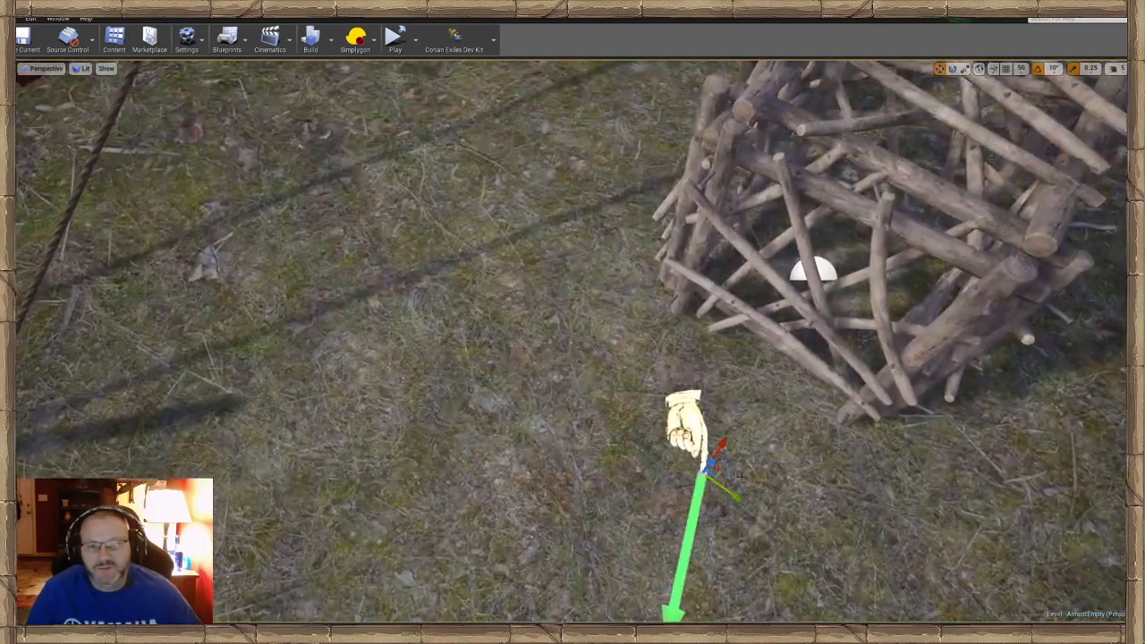
{"action": "key", "text": "s"}
{"action": "right_click_drag", "start_coordinate": [741, 476], "coordinate": [613, 470]}
{"action": "key", "text": "d"}
{"action": "key", "text": "w"}
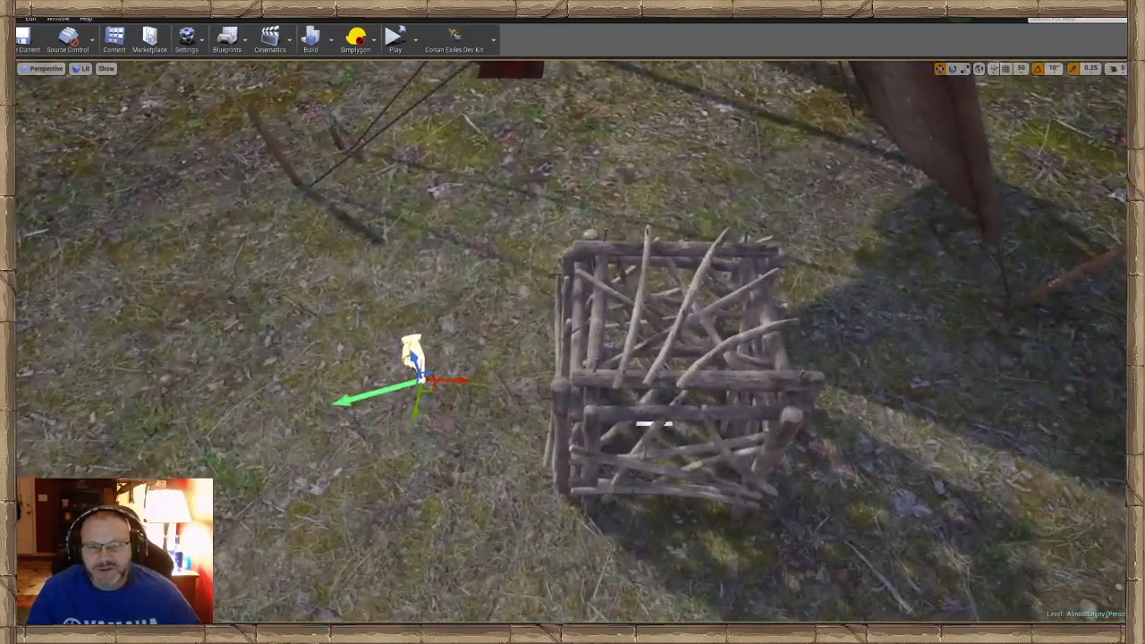
{"action": "left_click", "coordinate": [652, 424]}
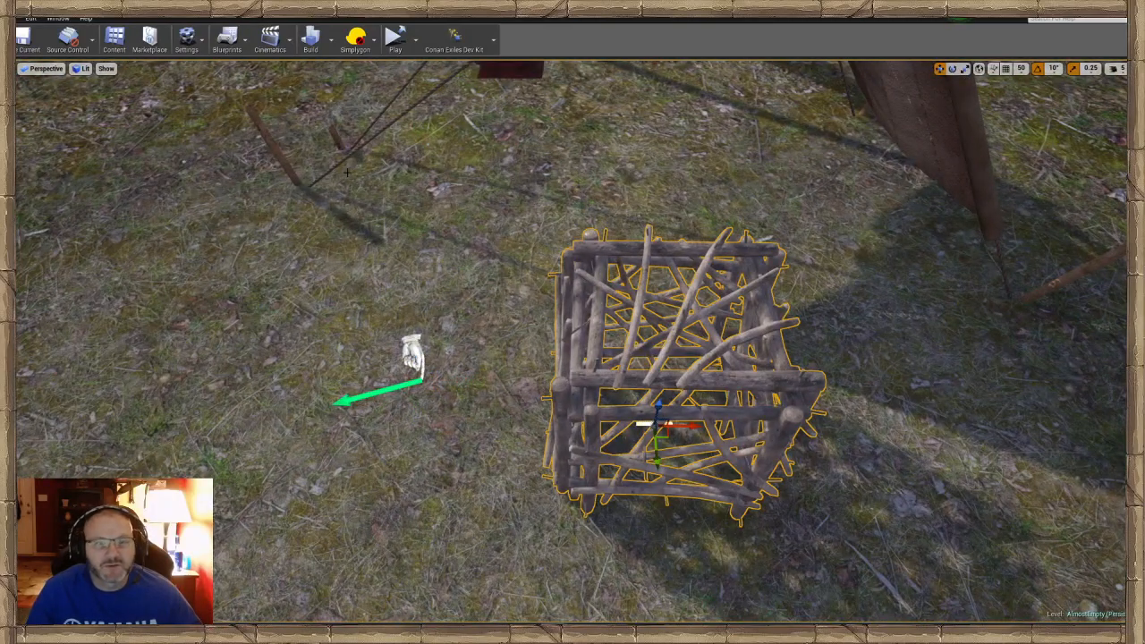
{"action": "right_click", "coordinate": [598, 316]}
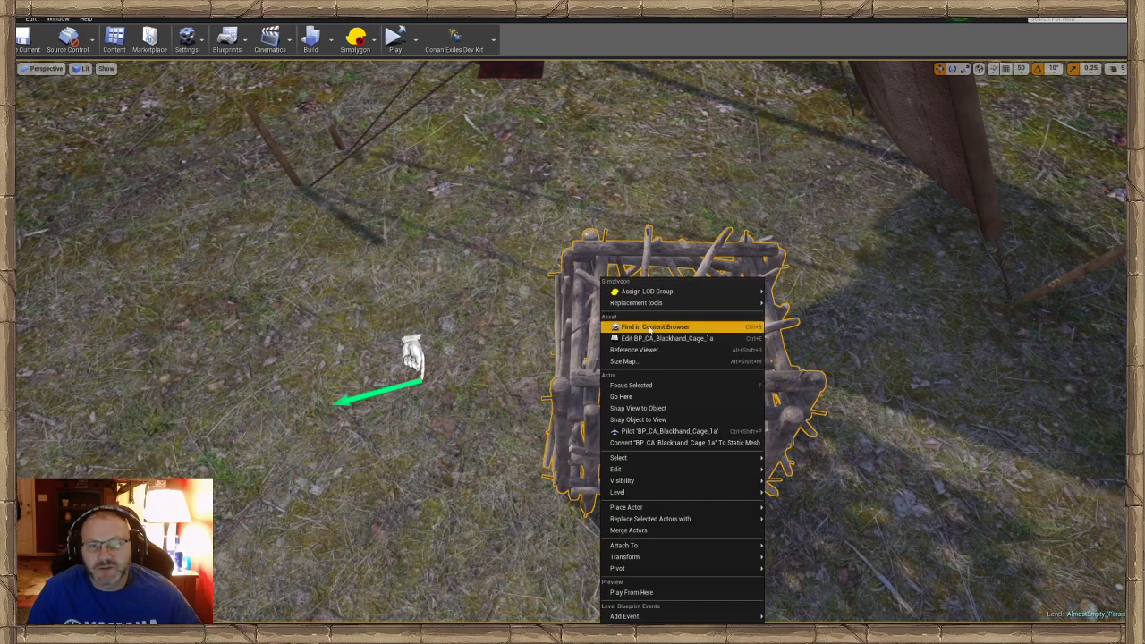
{"action": "left_click", "coordinate": [654, 329]}
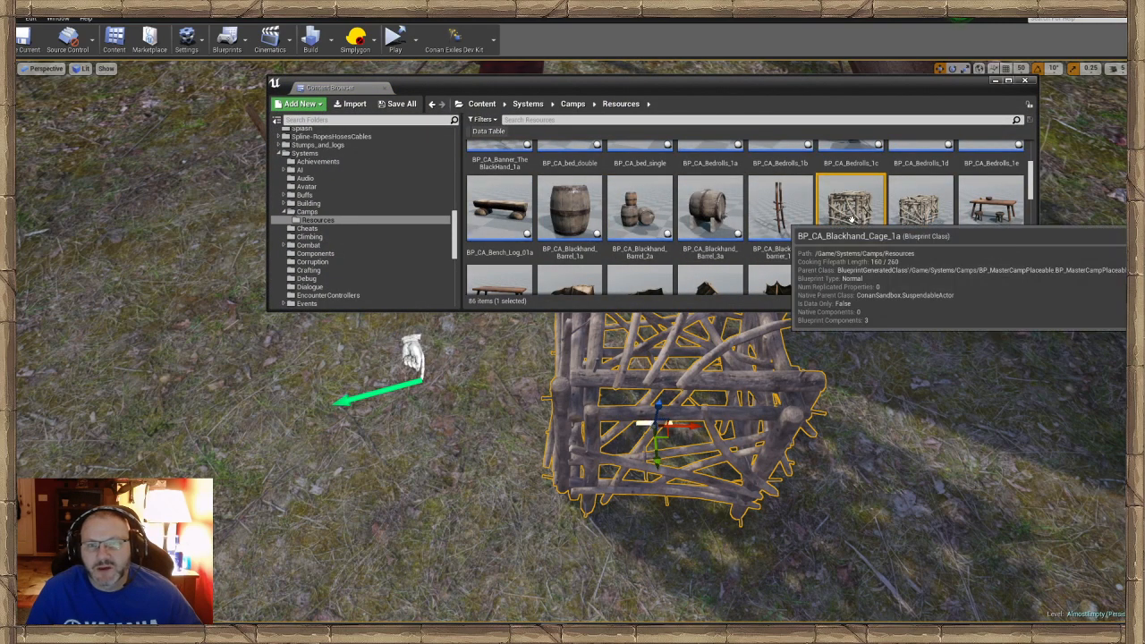
{"action": "double_click", "coordinate": [852, 211]}
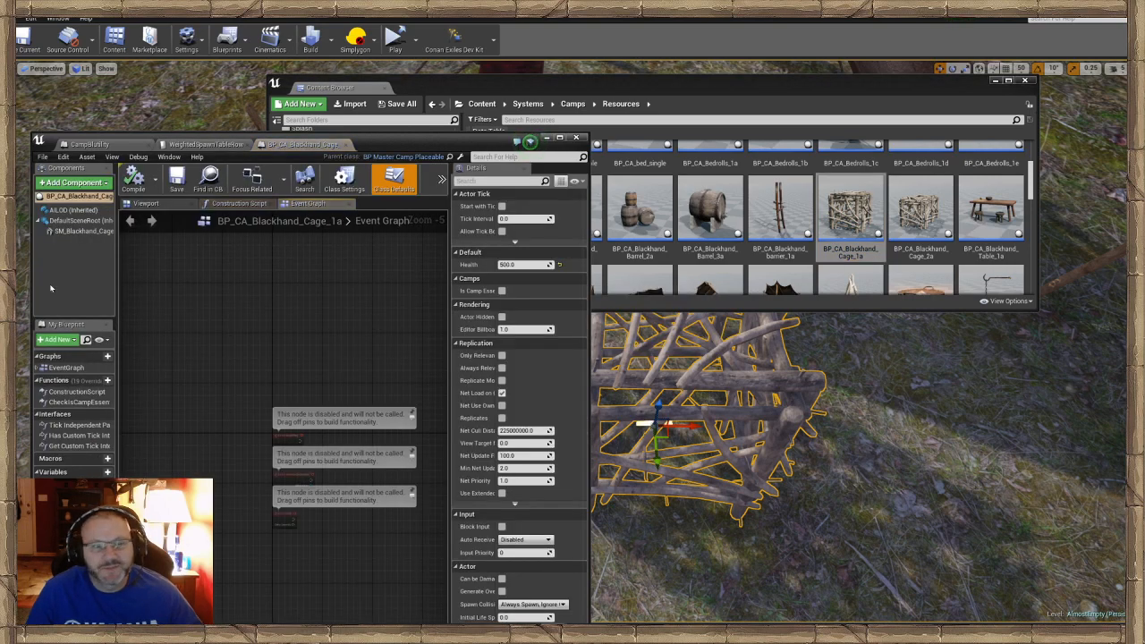
Locate the cage component's static mesh SM_Blackhand_Cage_1a, open it and widen its editor window.
{"action": "left_click", "coordinate": [79, 231]}
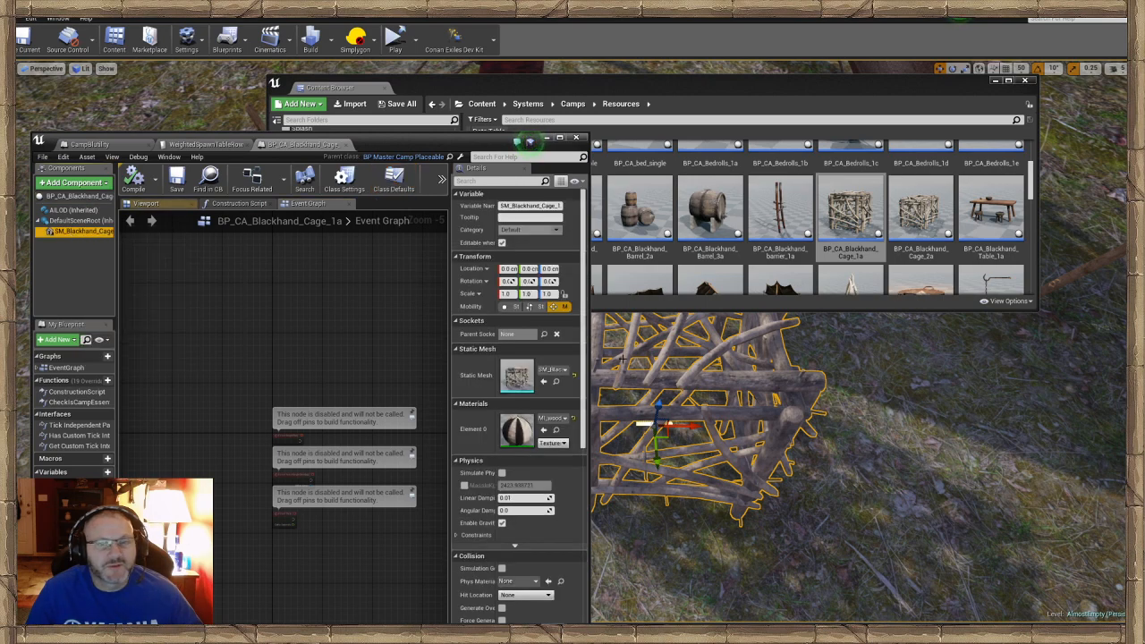
{"action": "left_click", "coordinate": [556, 382]}
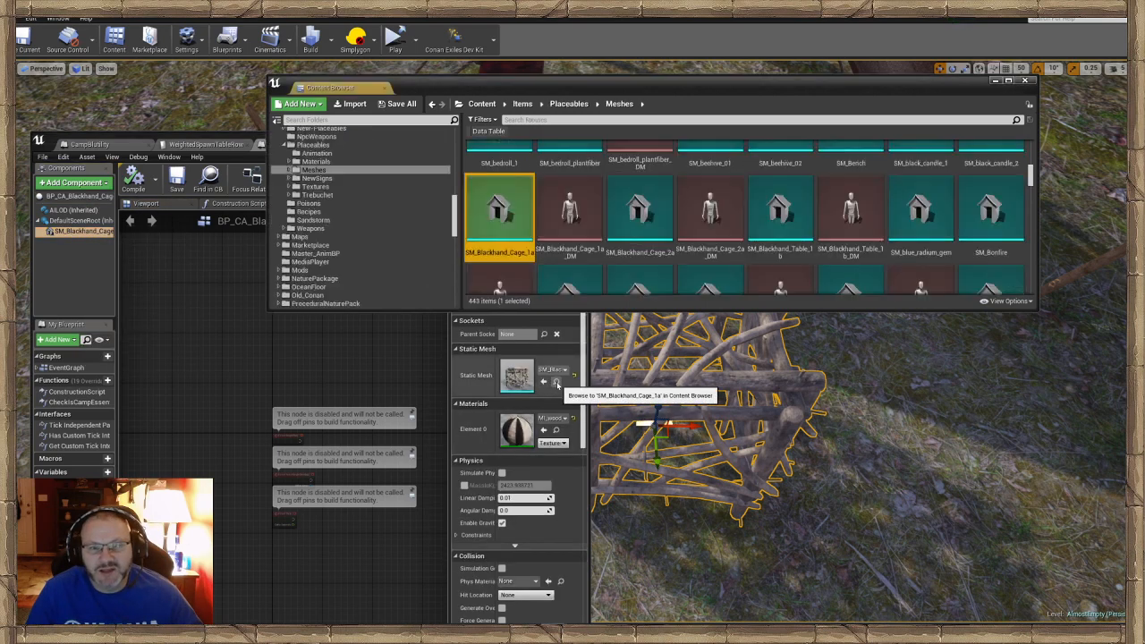
{"action": "double_click", "coordinate": [502, 219]}
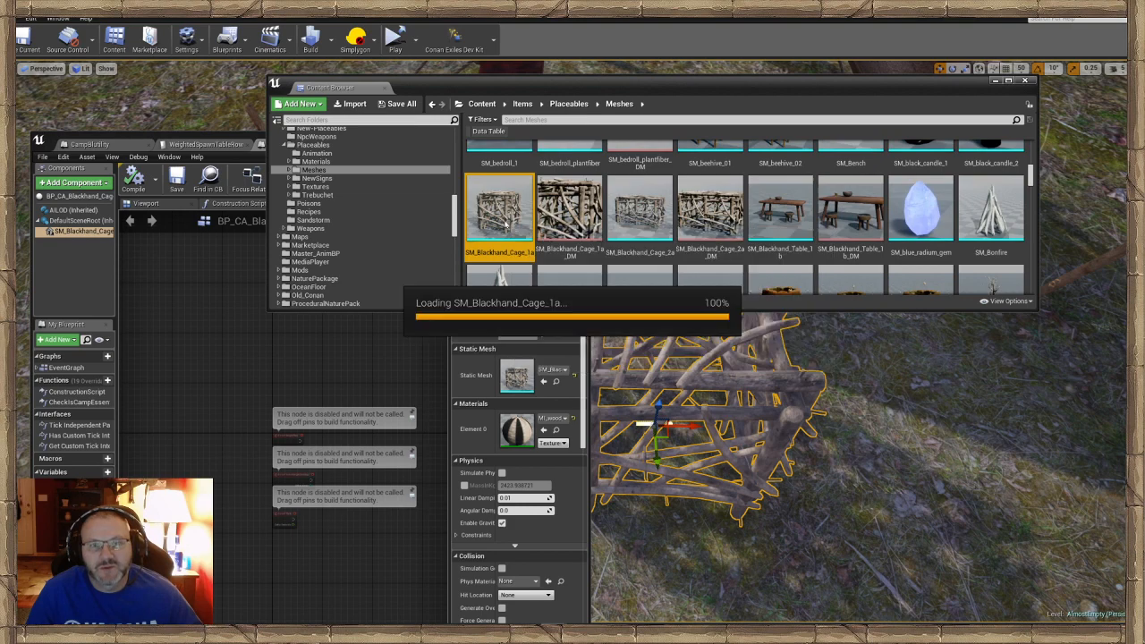
{"action": "left_click", "coordinate": [996, 81]}
{"action": "left_click_drag", "start_coordinate": [537, 141], "coordinate": [670, 71]}
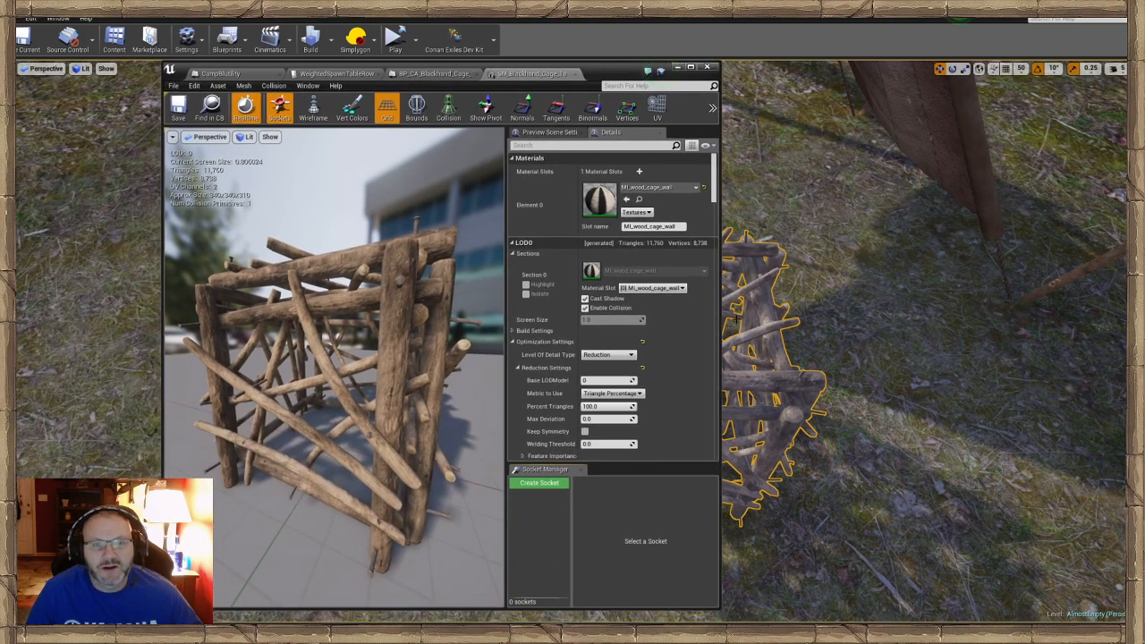
{"action": "left_click_drag", "start_coordinate": [721, 310], "coordinate": [1126, 314]}
{"action": "scroll", "coordinate": [486, 367], "scroll_direction": "down", "scroll_amount": 5}
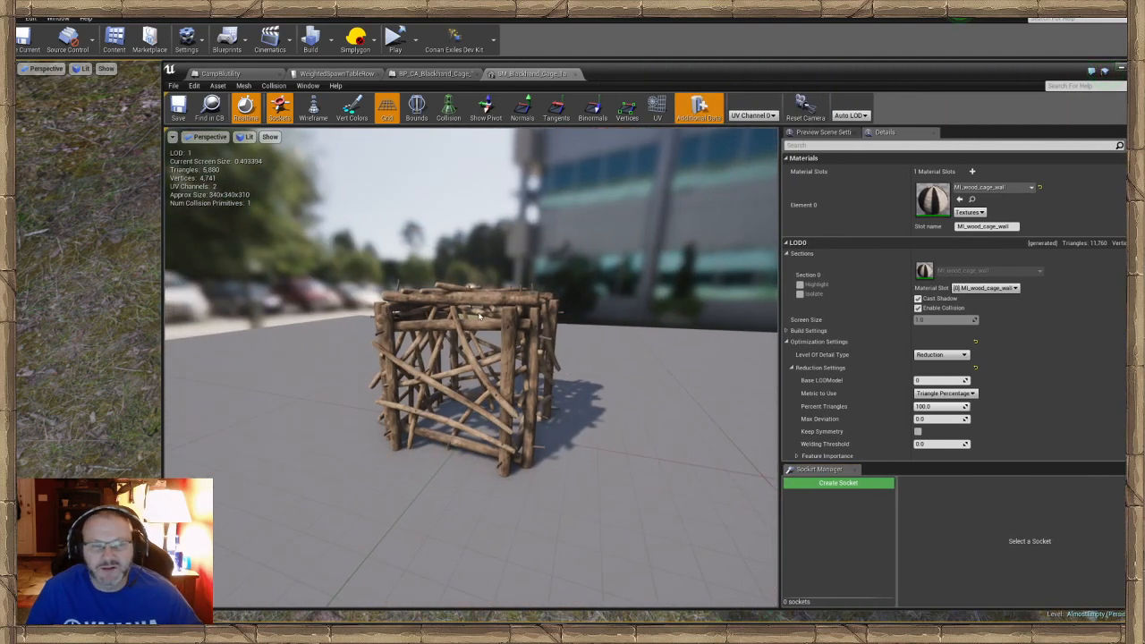
Show the cage mesh's simplified collision, examine it from outside and inside, and put the mesh editor away.
{"action": "right_click_drag", "start_coordinate": [407, 386], "coordinate": [422, 212]}
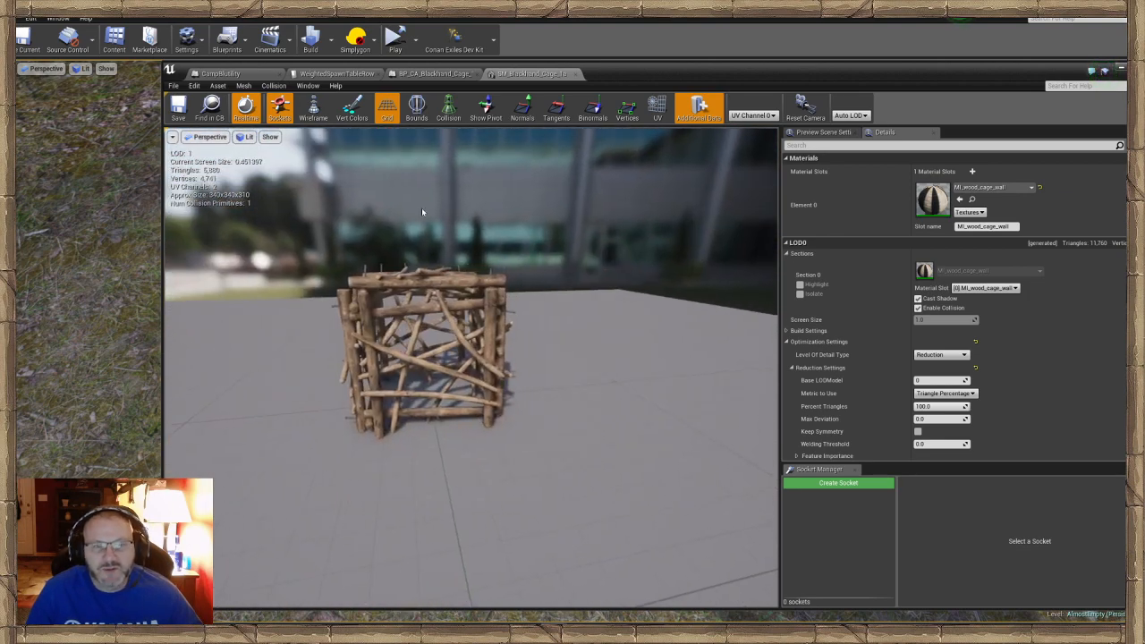
{"action": "left_click", "coordinate": [446, 103]}
{"action": "mouse_move", "coordinate": [360, 403]}
{"action": "right_mouse_down"}
{"action": "mouse_move", "coordinate": [331, 385]}
{"action": "mouse_move", "coordinate": [344, 371]}
{"action": "mouse_move", "coordinate": [359, 403]}
{"action": "right_mouse_up"}
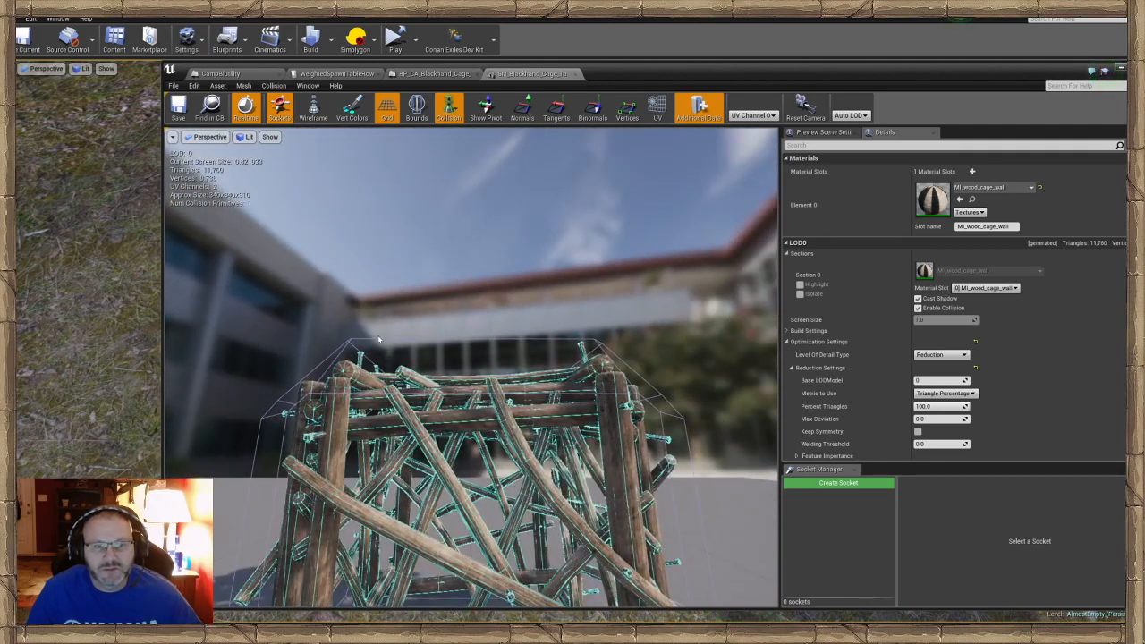
{"action": "right_click_drag", "start_coordinate": [629, 365], "coordinate": [479, 385]}
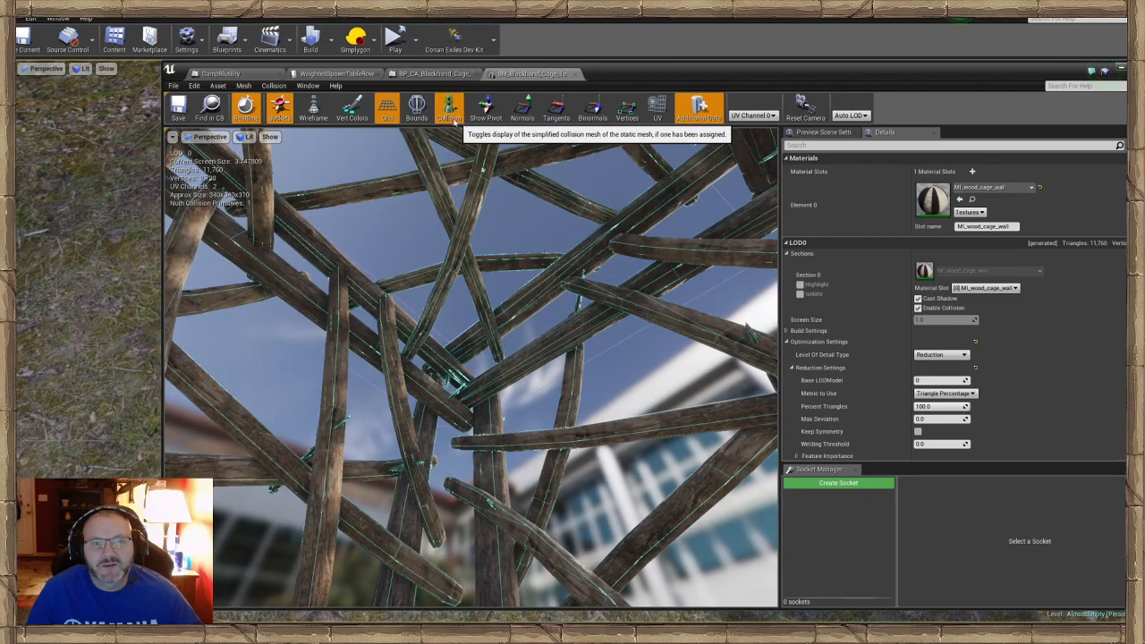
{"action": "mouse_move", "coordinate": [474, 314]}
{"action": "right_mouse_down"}
{"action": "mouse_move", "coordinate": [478, 385]}
{"action": "mouse_move", "coordinate": [501, 393]}
{"action": "mouse_move", "coordinate": [483, 316]}
{"action": "right_mouse_up"}
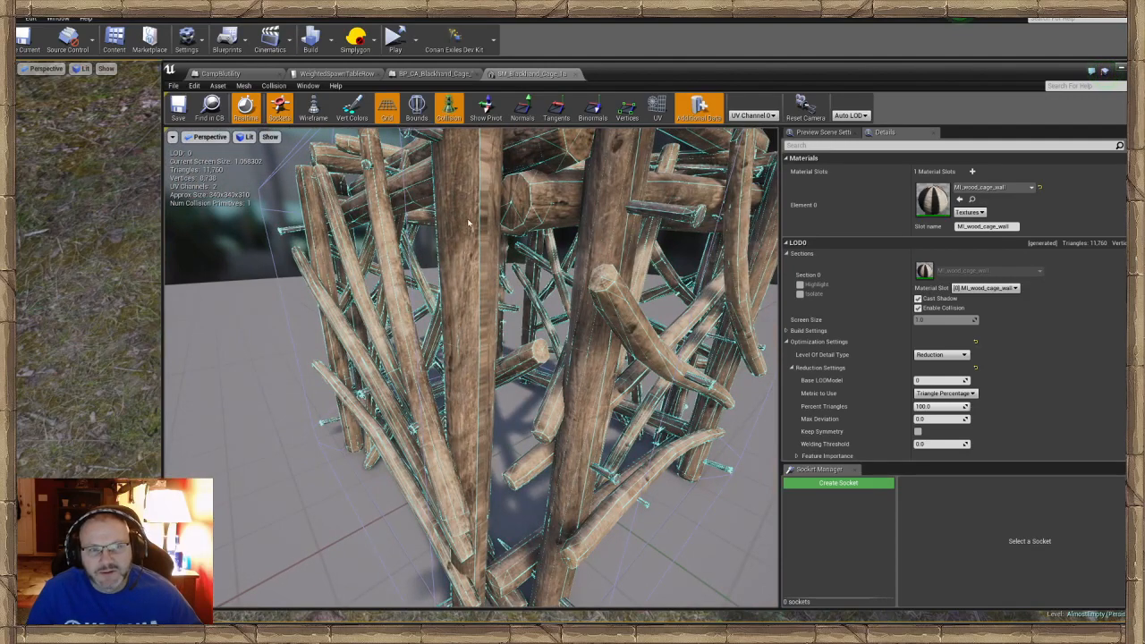
{"action": "right_click_drag", "start_coordinate": [473, 326], "coordinate": [407, 358]}
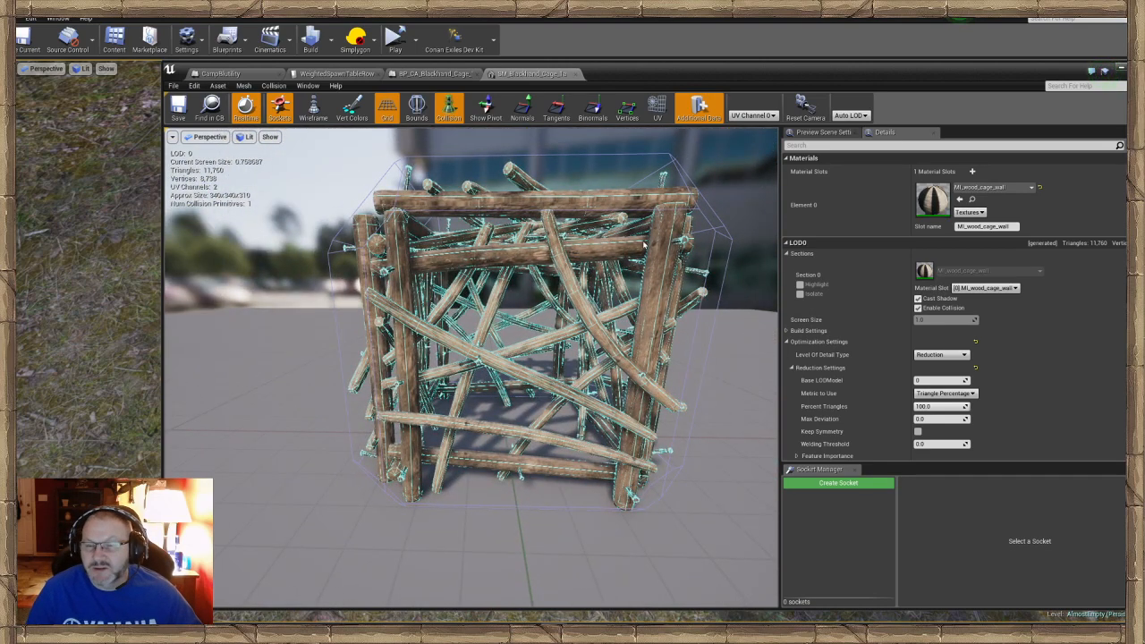
{"action": "right_click_drag", "start_coordinate": [535, 273], "coordinate": [557, 283]}
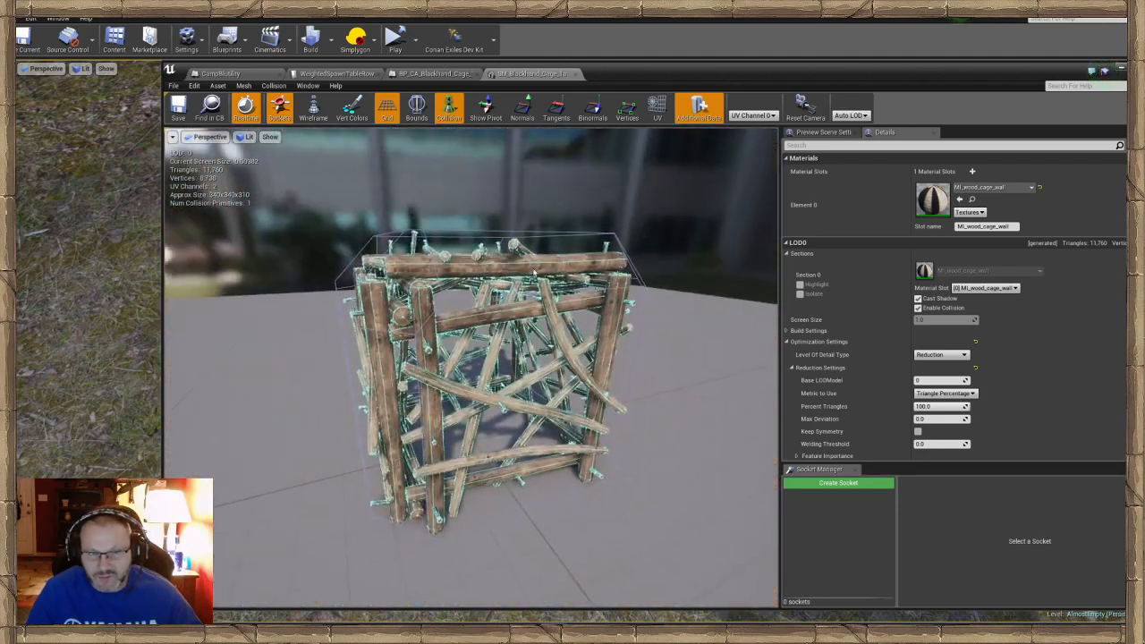
{"action": "right_click_drag", "start_coordinate": [538, 242], "coordinate": [534, 291]}
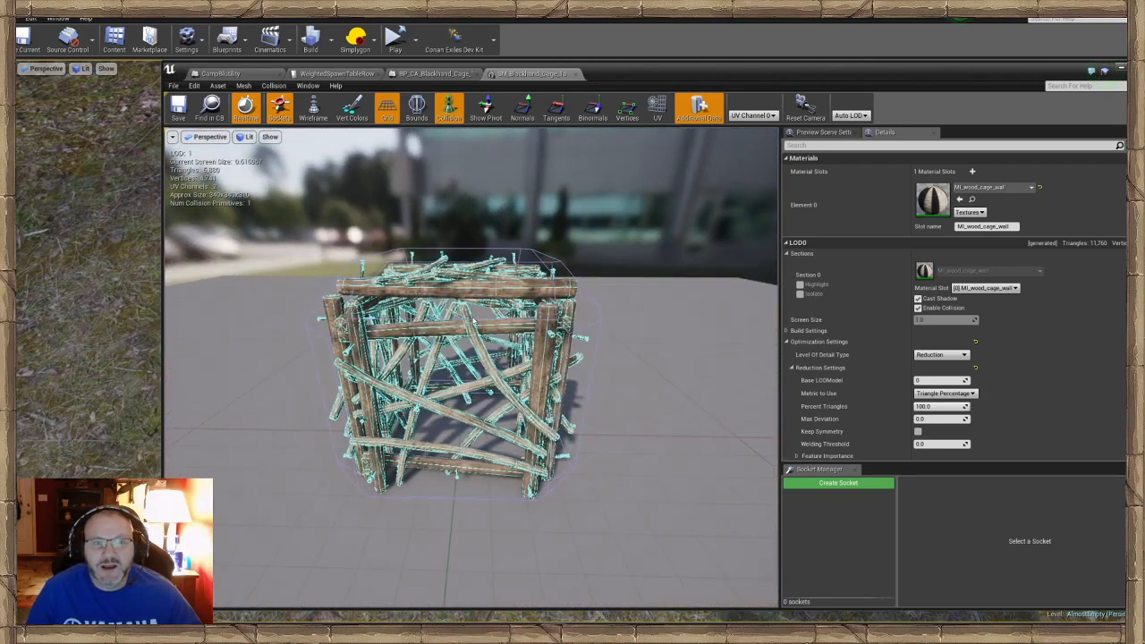
{"action": "right_click_drag", "start_coordinate": [620, 235], "coordinate": [621, 204]}
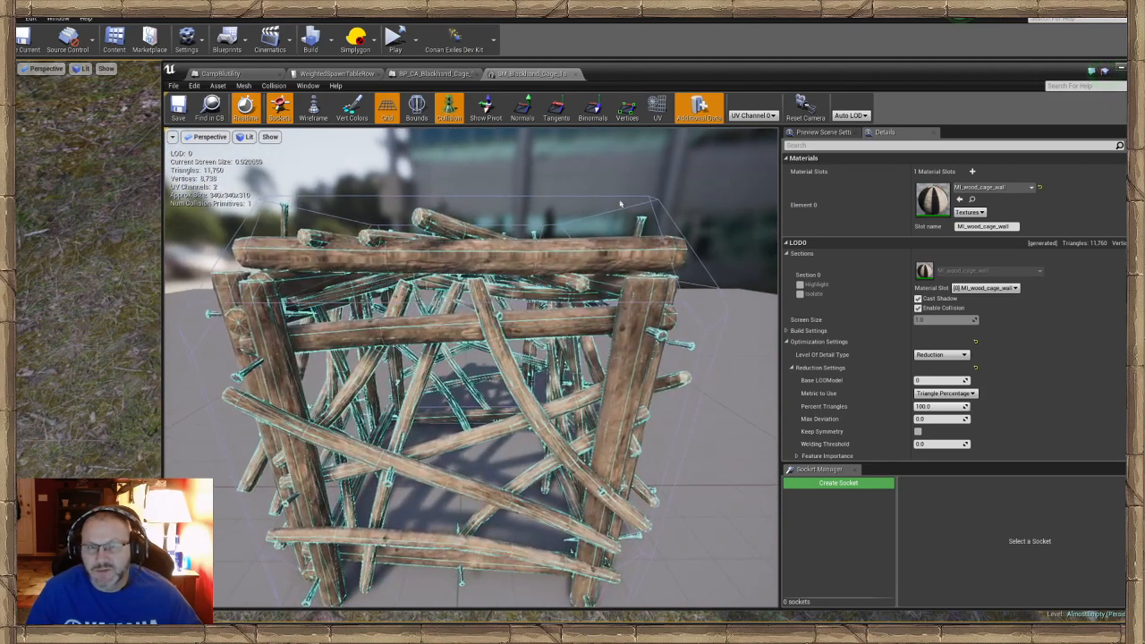
{"action": "left_click_drag", "start_coordinate": [1037, 68], "coordinate": [902, 66]}
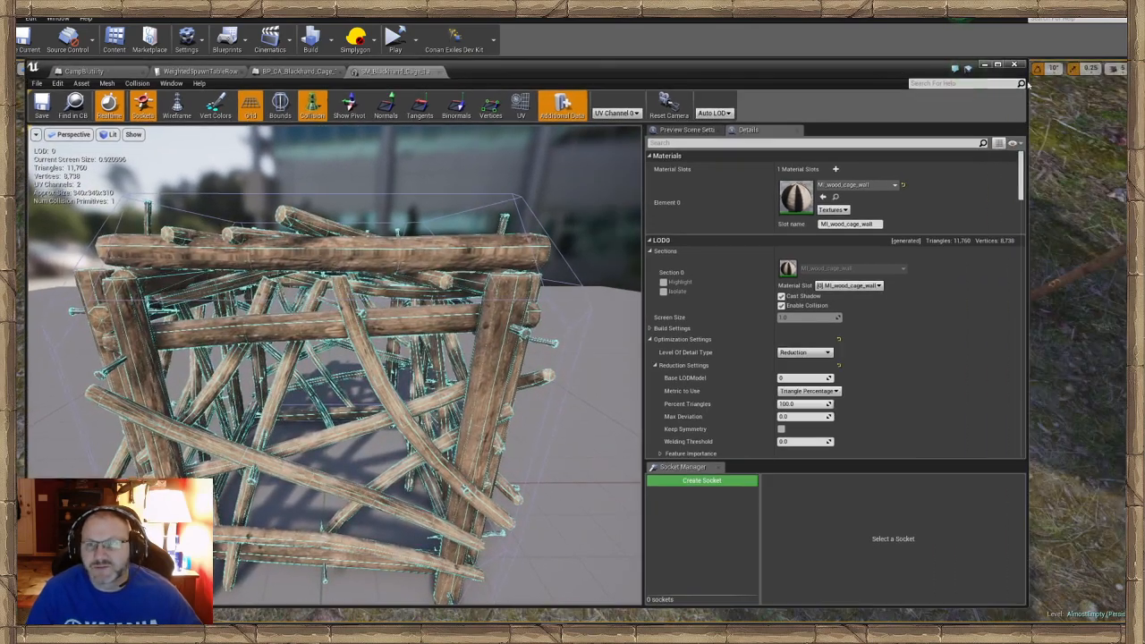
{"action": "left_click", "coordinate": [968, 68]}
Move BP_ManualSpawnPoint_Tut_2 into the wooden cage and lower it to the cage floor.
{"action": "mouse_move", "coordinate": [573, 340]}
{"action": "right_mouse_down"}
{"action": "mouse_move", "coordinate": [626, 287]}
{"action": "mouse_move", "coordinate": [590, 349]}
{"action": "right_mouse_up"}
{"action": "left_click", "coordinate": [506, 339]}
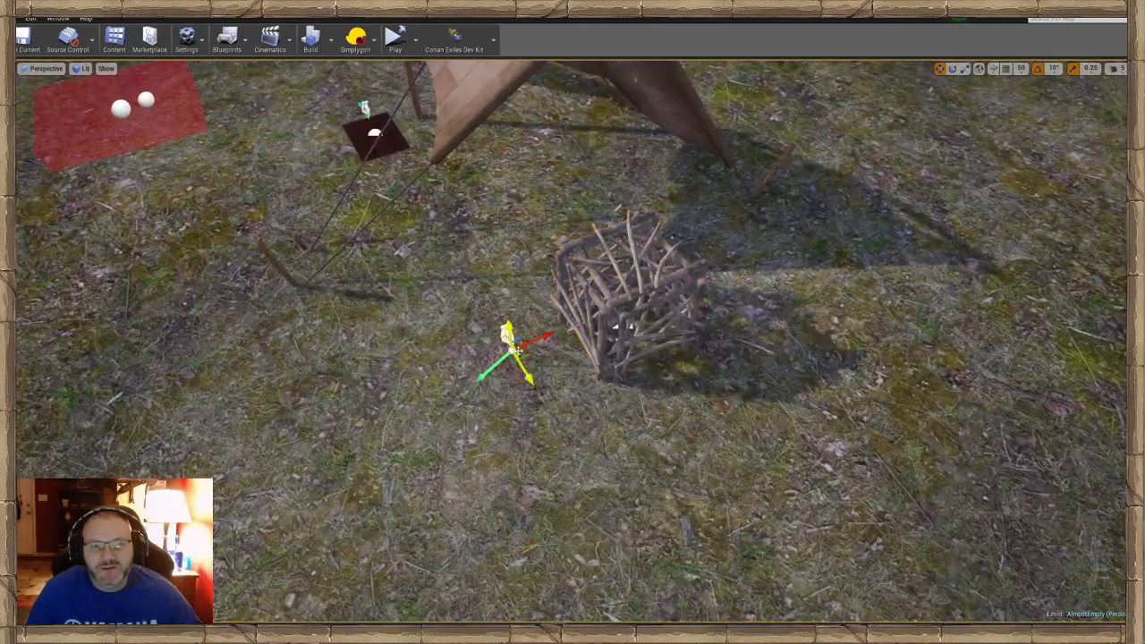
{"action": "right_click_drag", "start_coordinate": [615, 326], "coordinate": [627, 295]}
{"action": "key", "text": "f"}
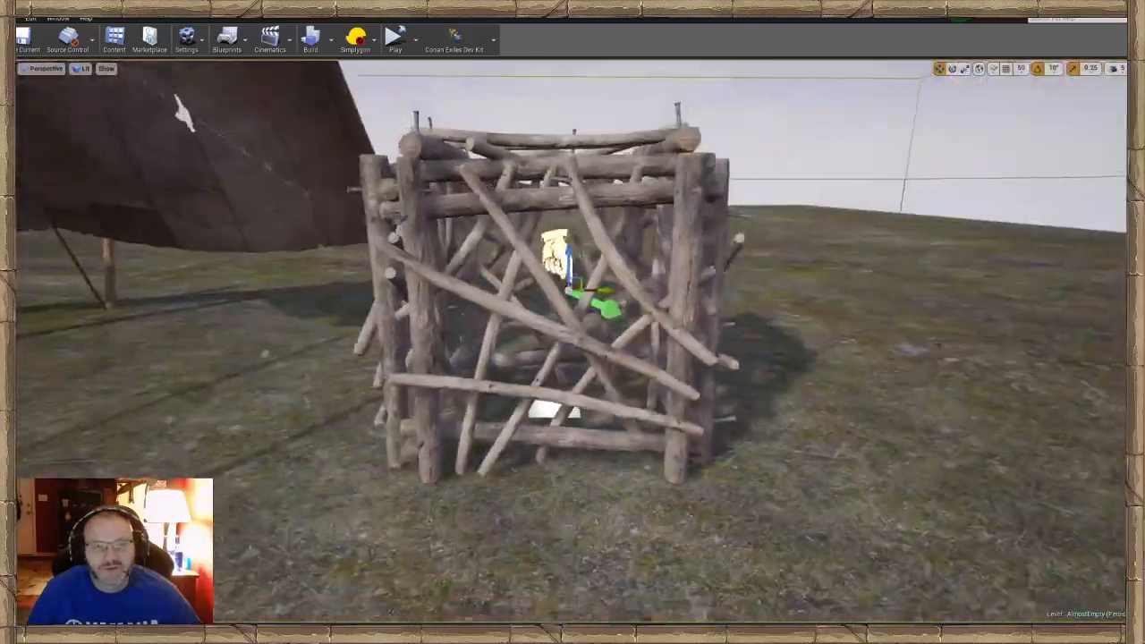
{"action": "left_click_drag", "start_coordinate": [578, 305], "coordinate": [578, 398]}
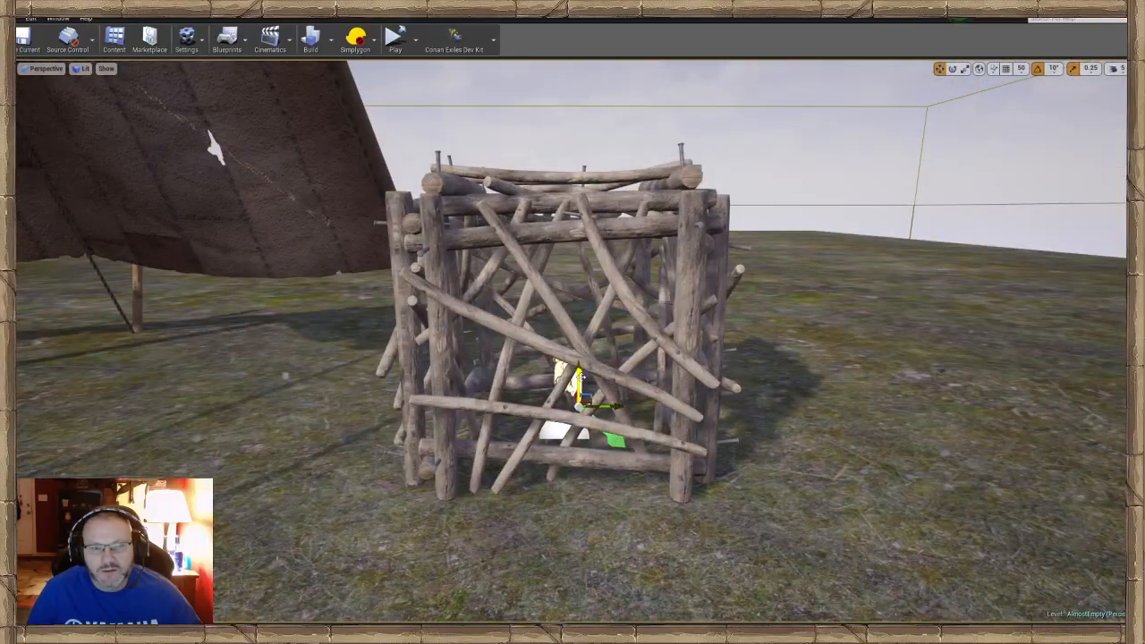
{"action": "mouse_move", "coordinate": [580, 377]}
{"action": "right_mouse_down"}
{"action": "mouse_move", "coordinate": [577, 465]}
{"action": "mouse_move", "coordinate": [537, 448]}
{"action": "mouse_move", "coordinate": [483, 456]}
{"action": "mouse_move", "coordinate": [568, 381]}
{"action": "right_mouse_up"}
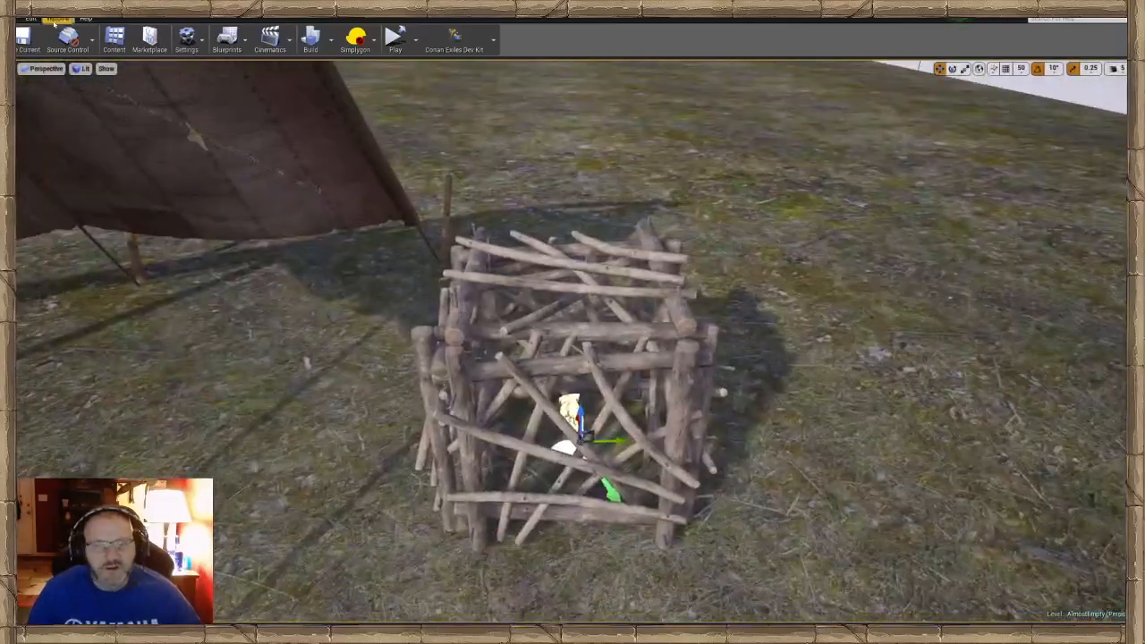
Show the details of the spawn point in the cage and set its Emote State to Sit on Ground.
{"action": "left_click", "coordinate": [56, 18]}
{"action": "left_click", "coordinate": [90, 38]}
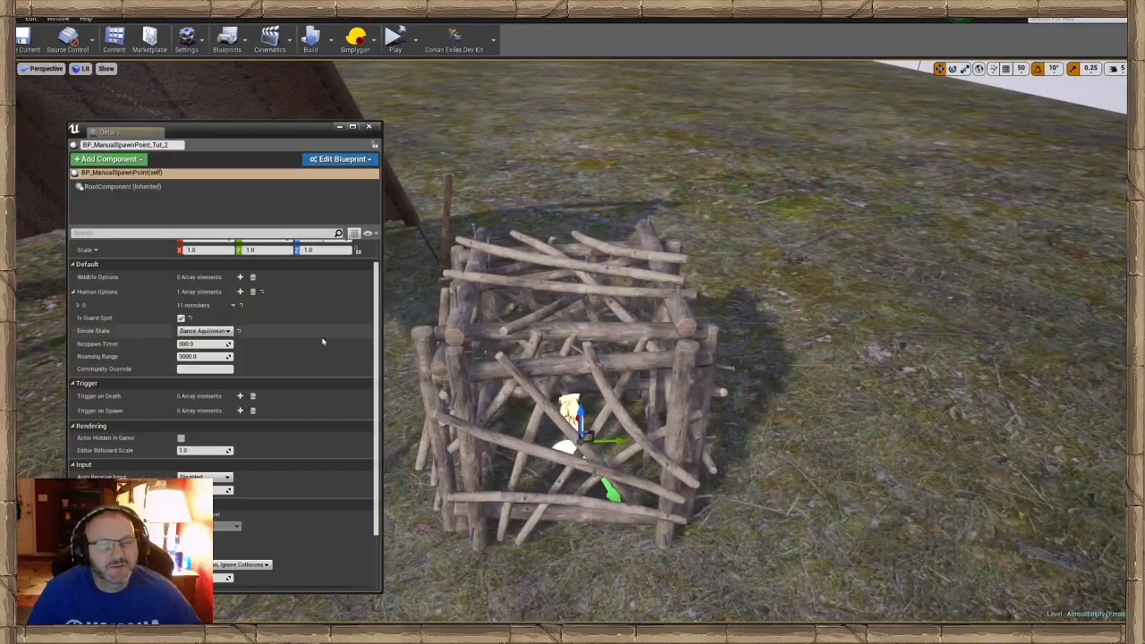
{"action": "left_click", "coordinate": [204, 331]}
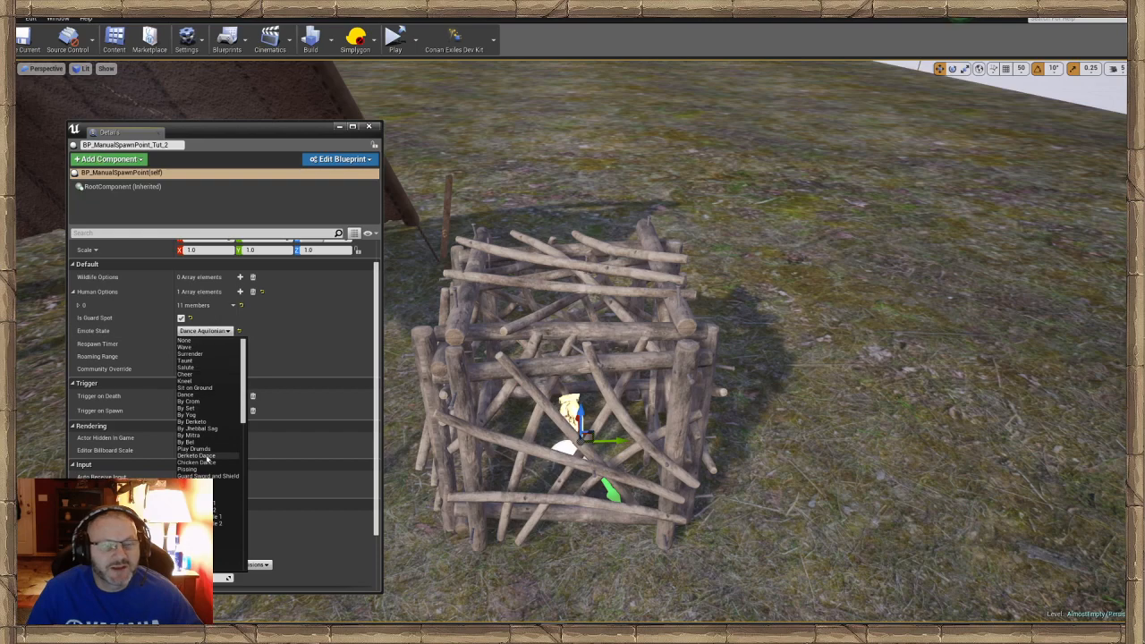
{"action": "scroll", "coordinate": [207, 461], "scroll_direction": "down", "scroll_amount": 2}
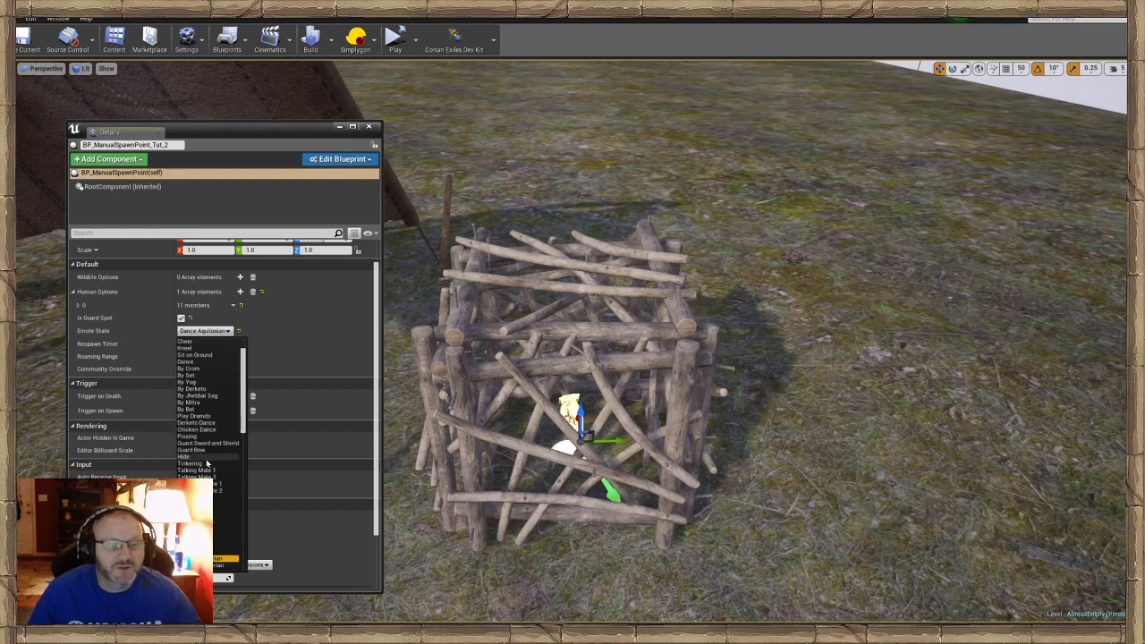
{"action": "scroll", "coordinate": [211, 468], "scroll_direction": "down", "scroll_amount": 2}
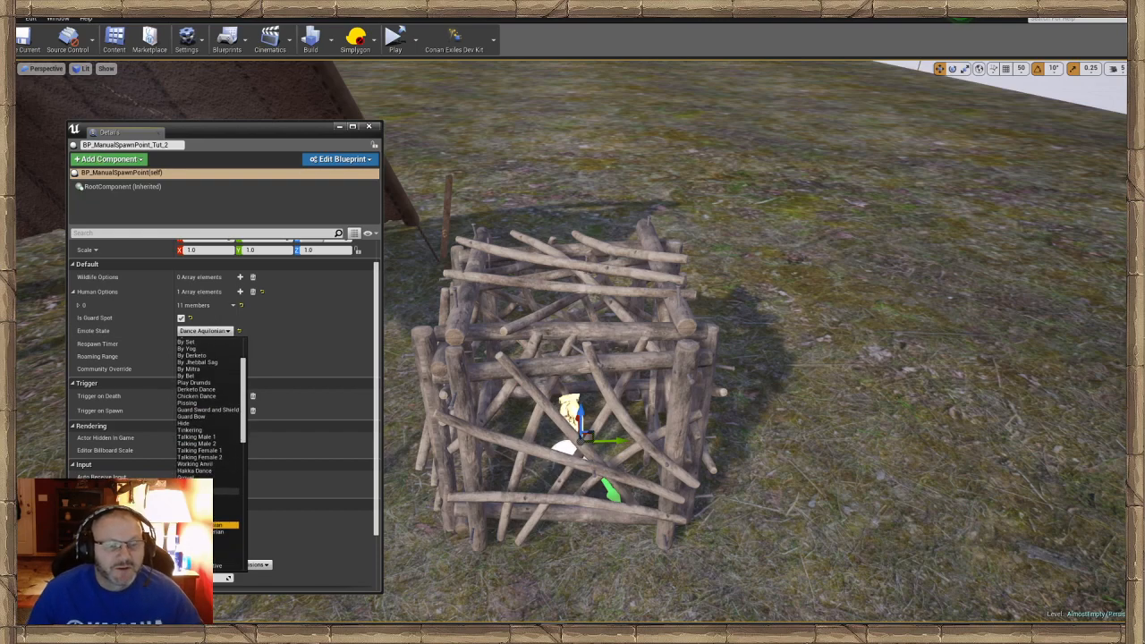
{"action": "scroll", "coordinate": [212, 469], "scroll_direction": "down", "scroll_amount": 2}
{"action": "scroll", "coordinate": [208, 447], "scroll_direction": "down", "scroll_amount": 5}
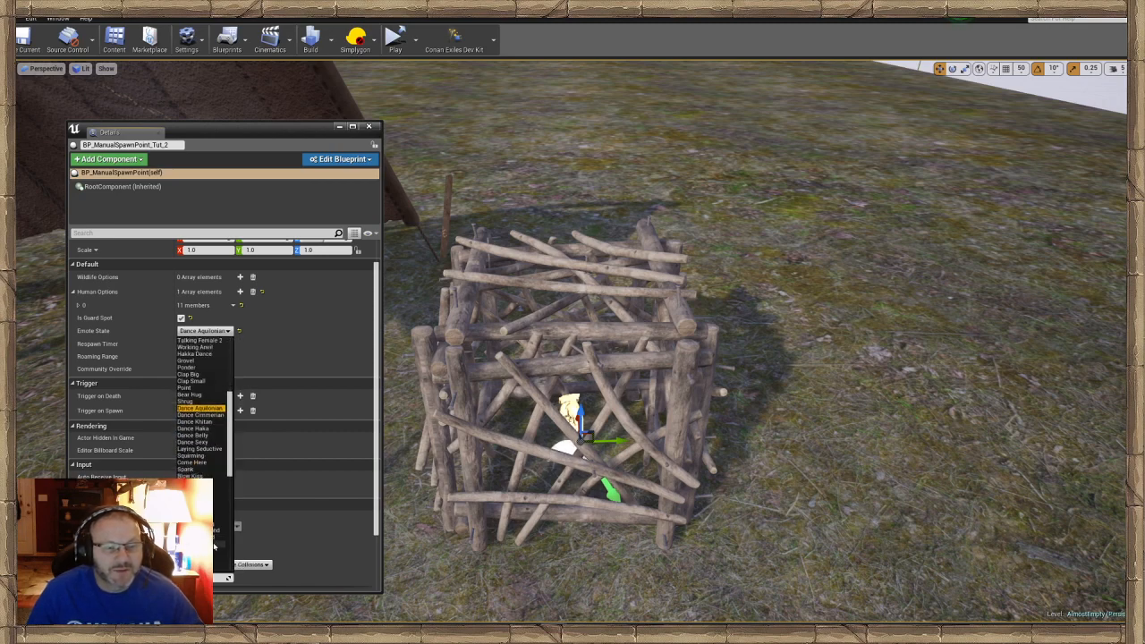
{"action": "scroll", "coordinate": [204, 408], "scroll_direction": "down", "scroll_amount": 6}
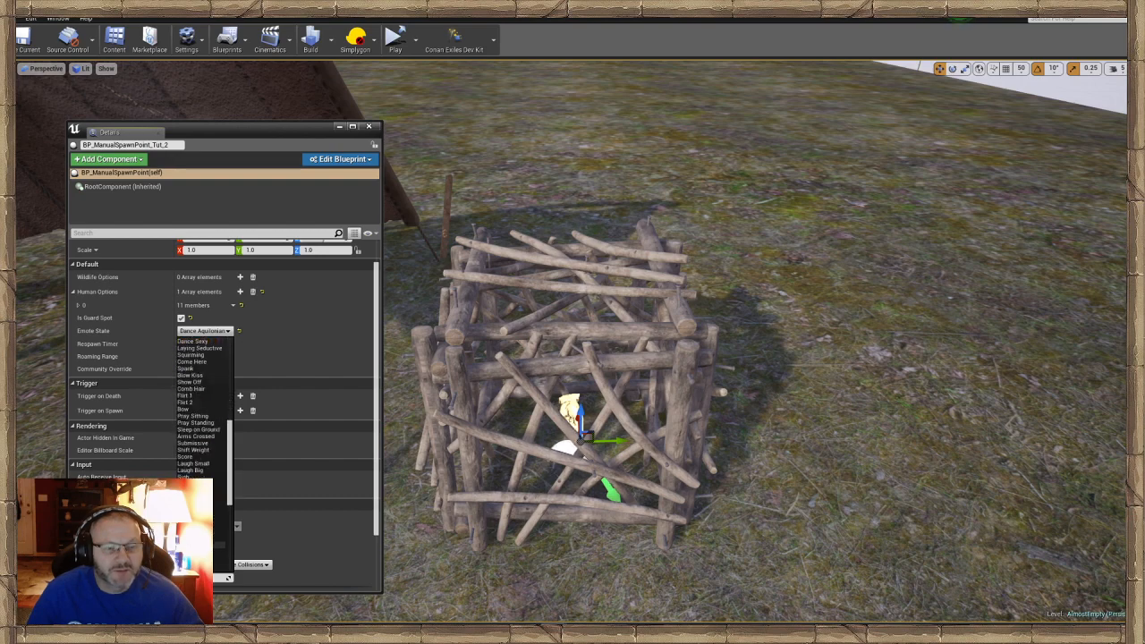
{"action": "scroll", "coordinate": [204, 408], "scroll_direction": "down", "scroll_amount": 8}
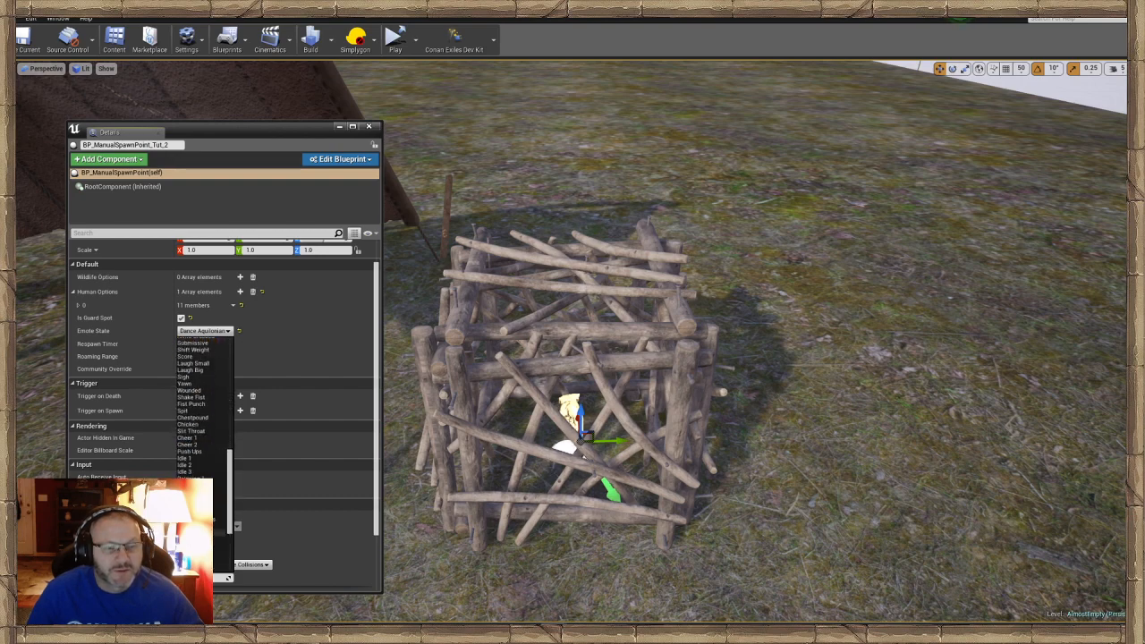
{"action": "scroll", "coordinate": [206, 411], "scroll_direction": "down", "scroll_amount": 3}
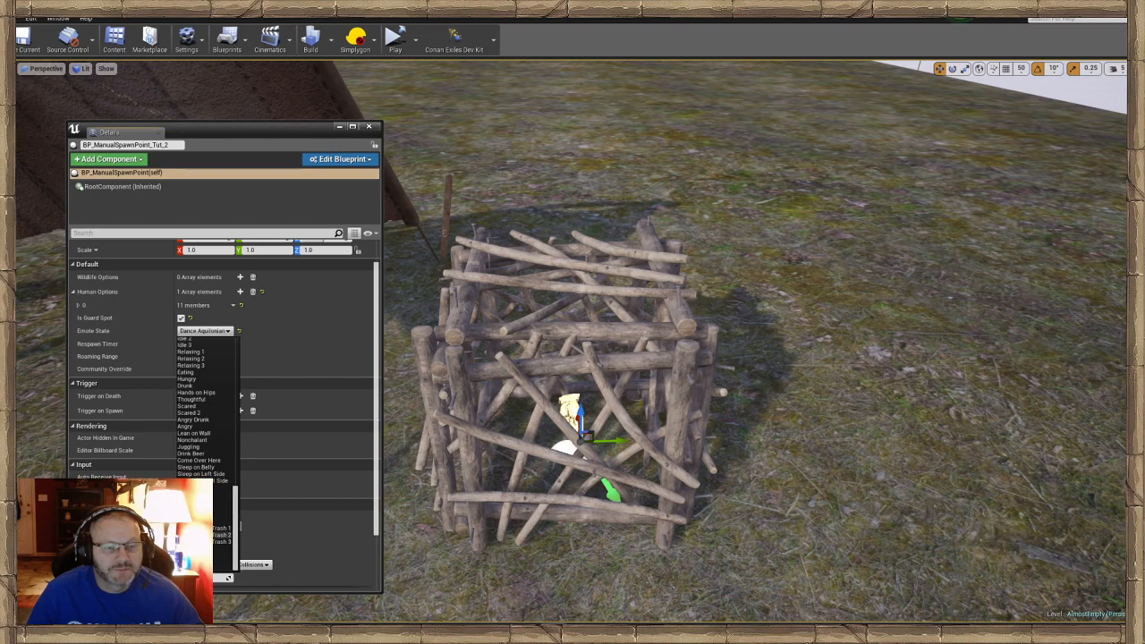
{"action": "scroll", "coordinate": [206, 412], "scroll_direction": "down", "scroll_amount": 5}
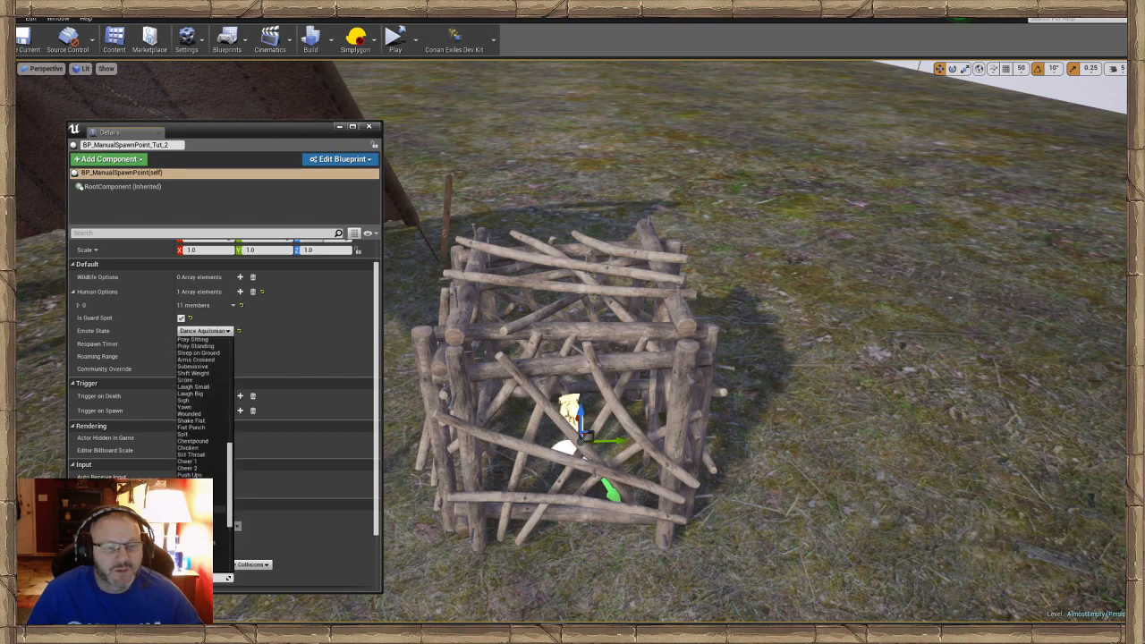
{"action": "scroll", "coordinate": [204, 408], "scroll_direction": "up", "scroll_amount": 15}
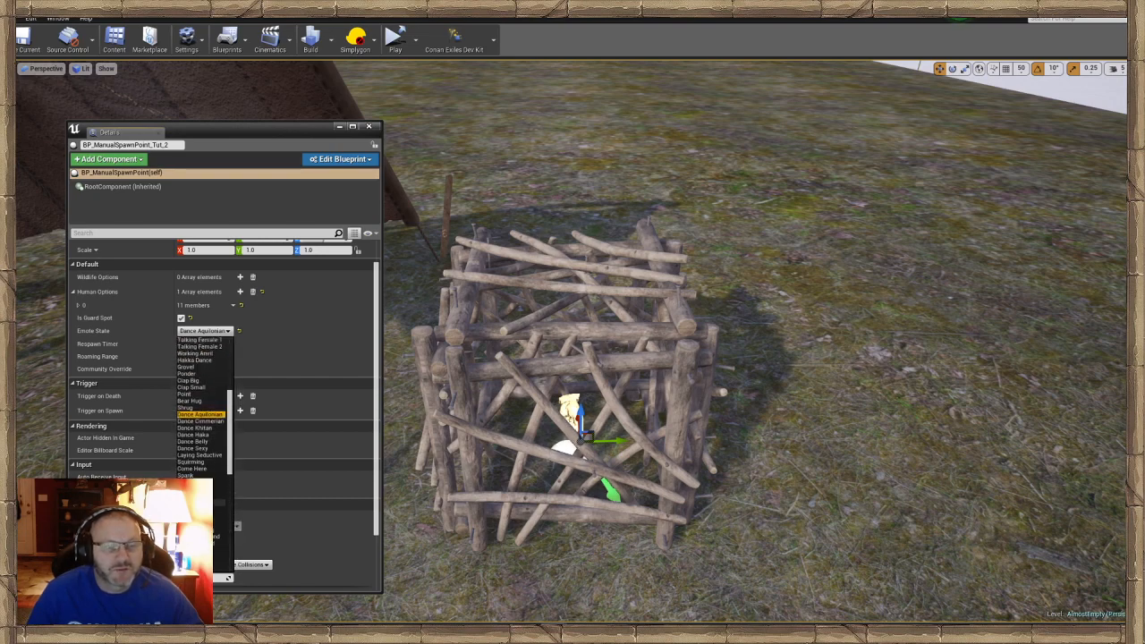
{"action": "scroll", "coordinate": [206, 408], "scroll_direction": "up", "scroll_amount": 10}
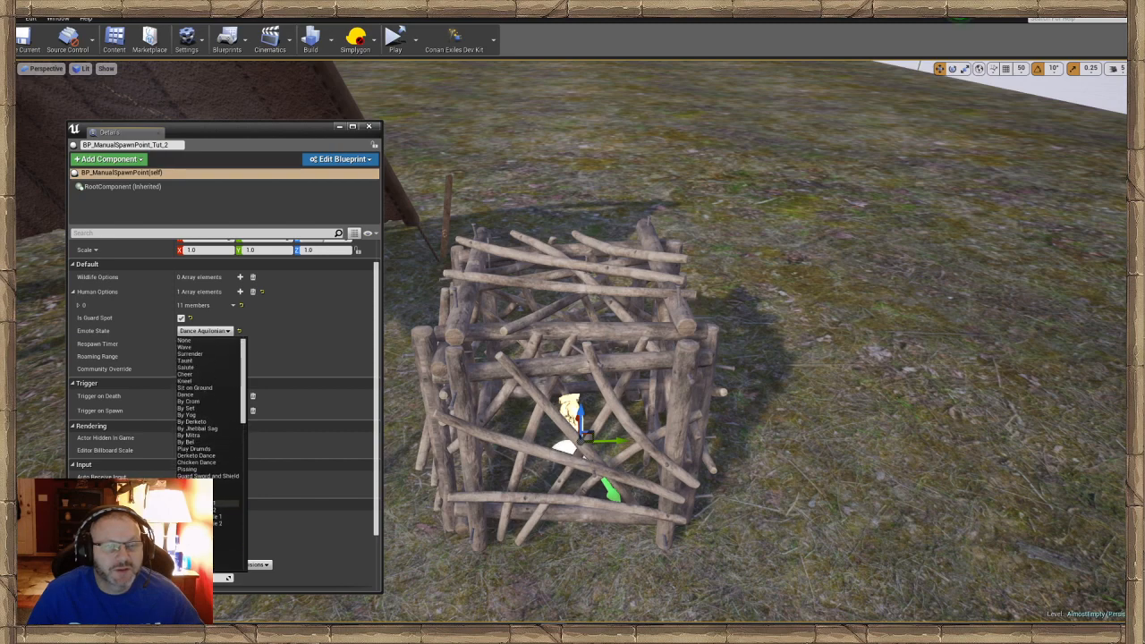
{"action": "left_click", "coordinate": [197, 389]}
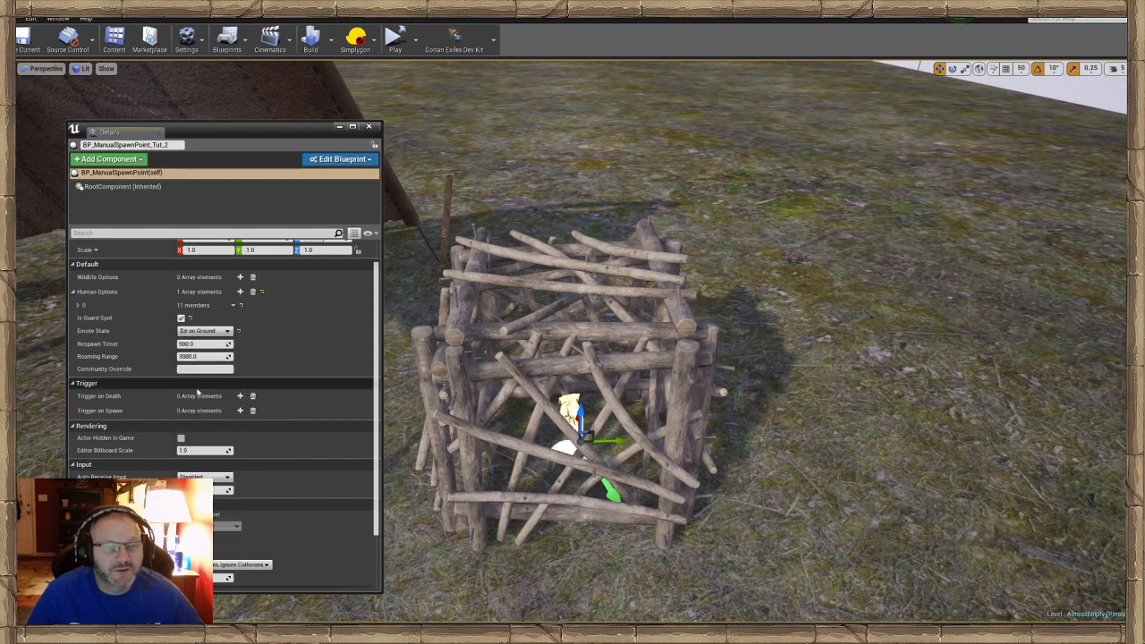
{"action": "scroll", "coordinate": [680, 376], "scroll_direction": "up", "scroll_amount": 5}
{"action": "scroll", "coordinate": [680, 376], "scroll_direction": "down", "scroll_amount": 5}
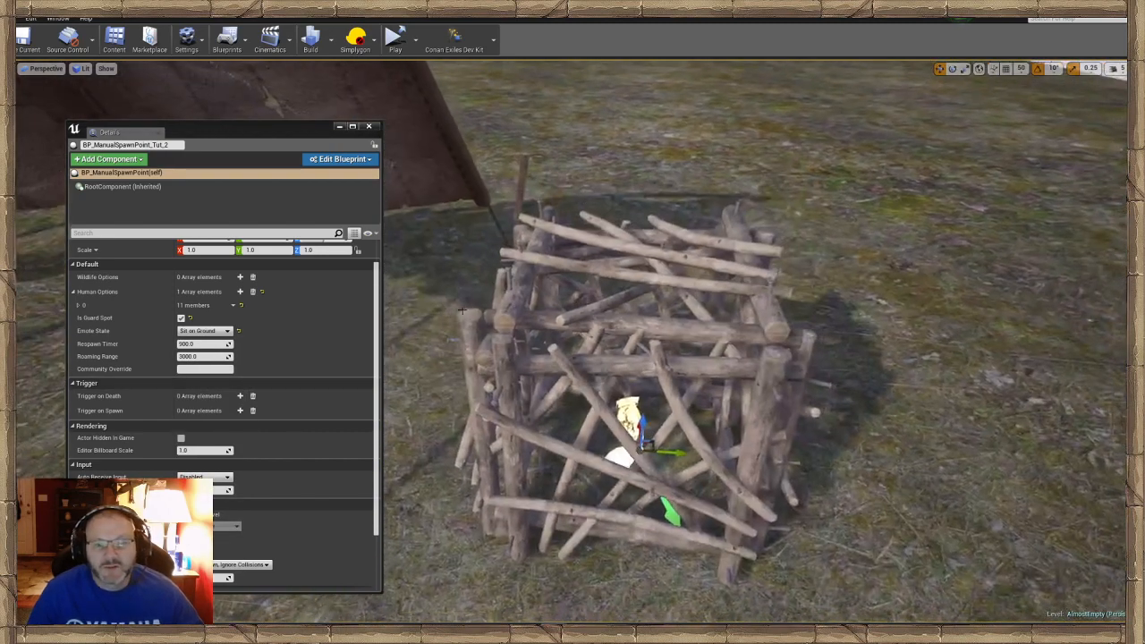
Save the AlmostEmpty map, put the details window away and start a playtest from the open grass in front of the camp.
{"action": "left_click", "coordinate": [25, 43]}
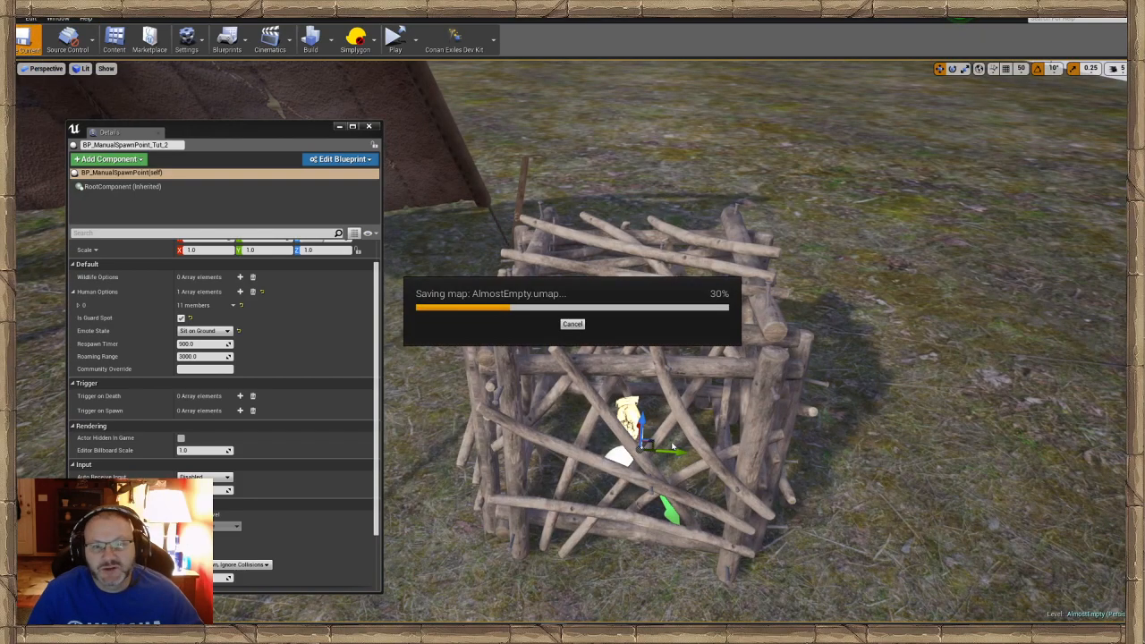
{"action": "right_click_drag", "start_coordinate": [672, 446], "coordinate": [698, 288]}
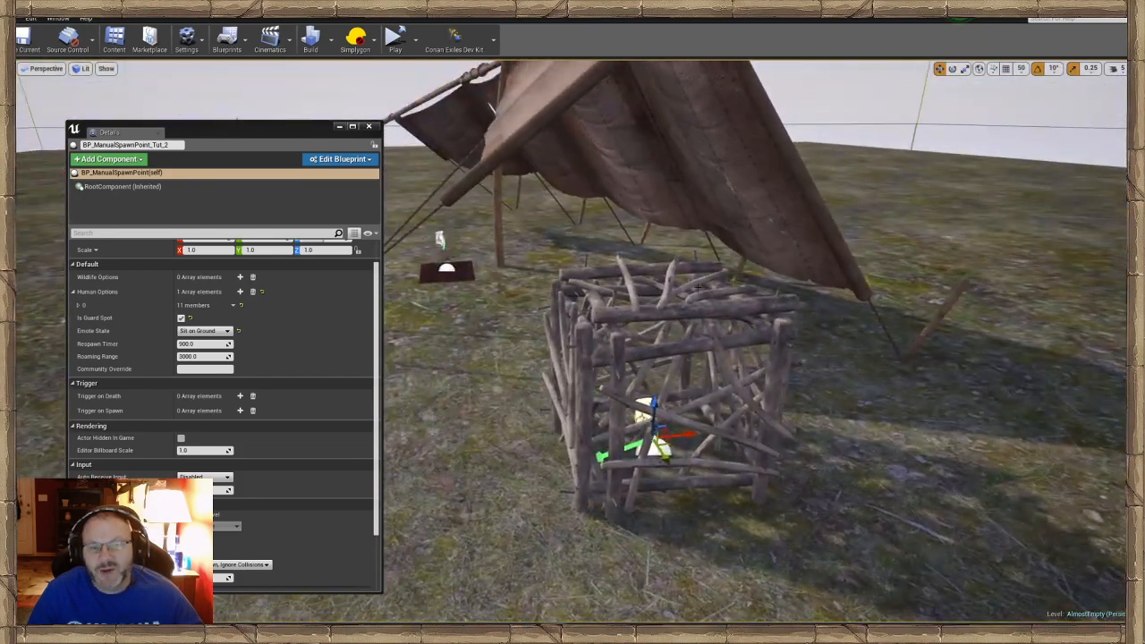
{"action": "right_click_drag", "start_coordinate": [603, 340], "coordinate": [535, 337]}
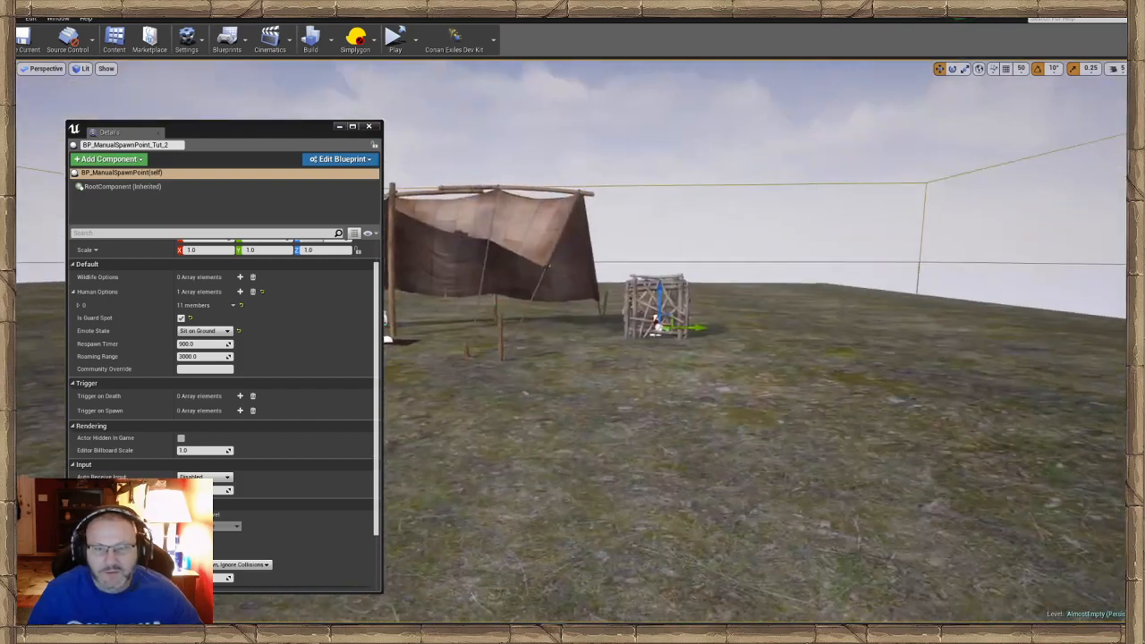
{"action": "left_click", "coordinate": [340, 126]}
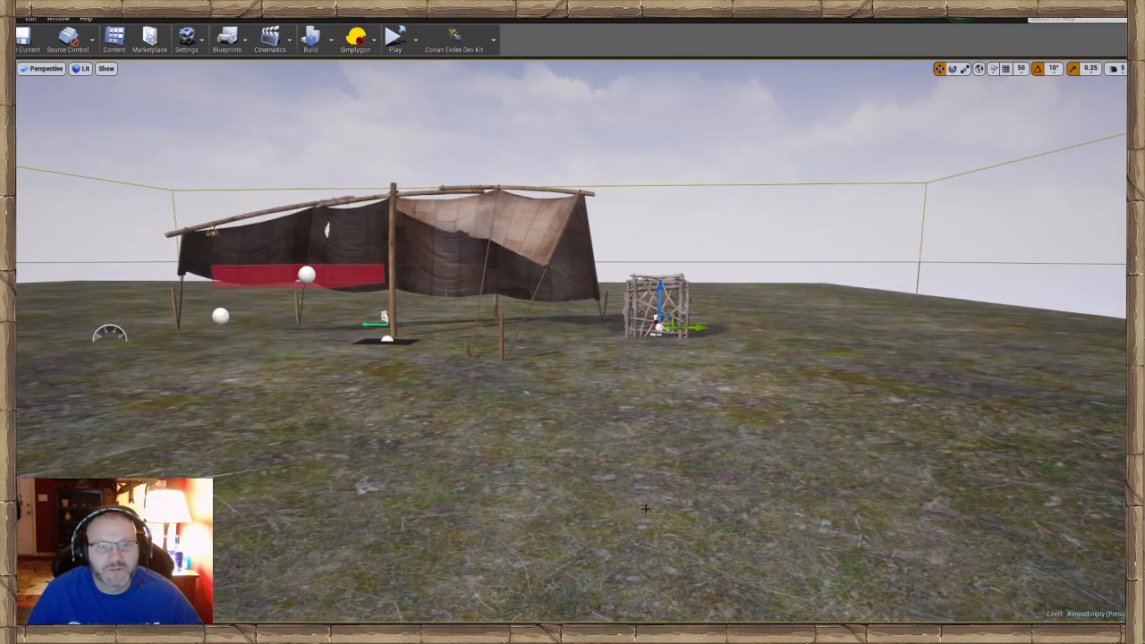
{"action": "right_click", "coordinate": [646, 506]}
{"action": "left_click", "coordinate": [673, 473]}
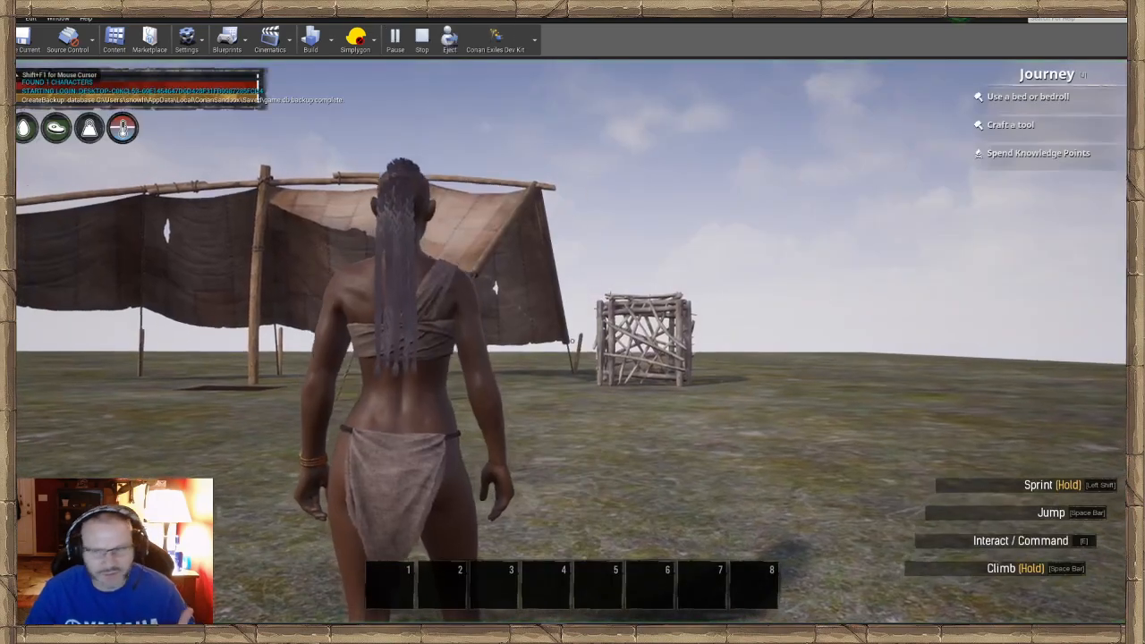
Run the character across the grass, past the tent, up to the wooden cage.
{"action": "key", "text": "w"}
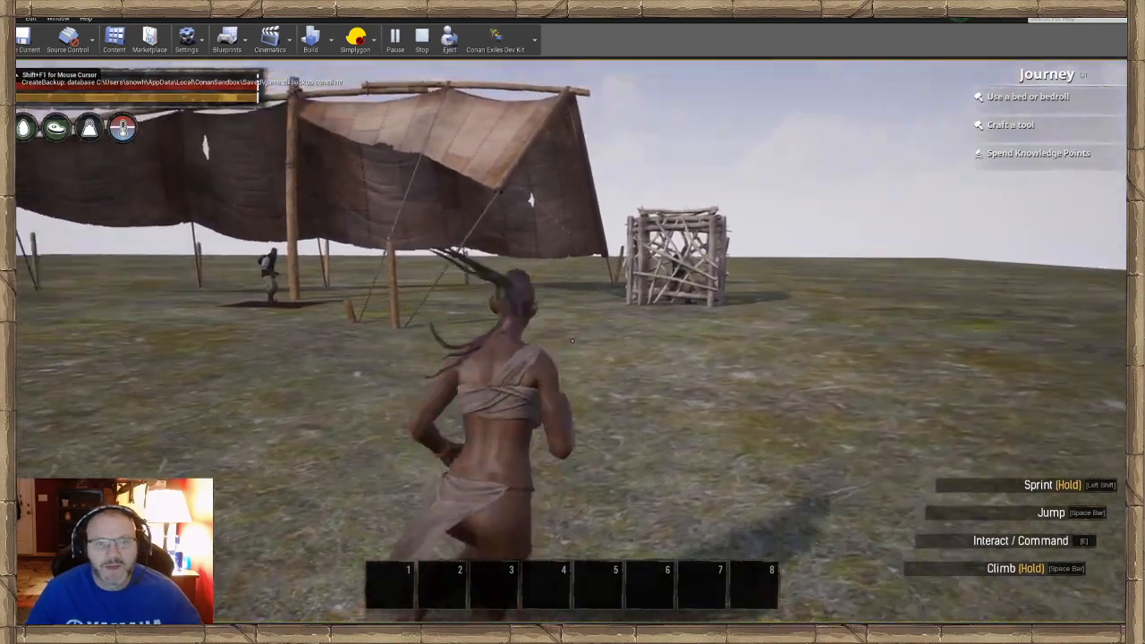
{"action": "key", "text": "w"}
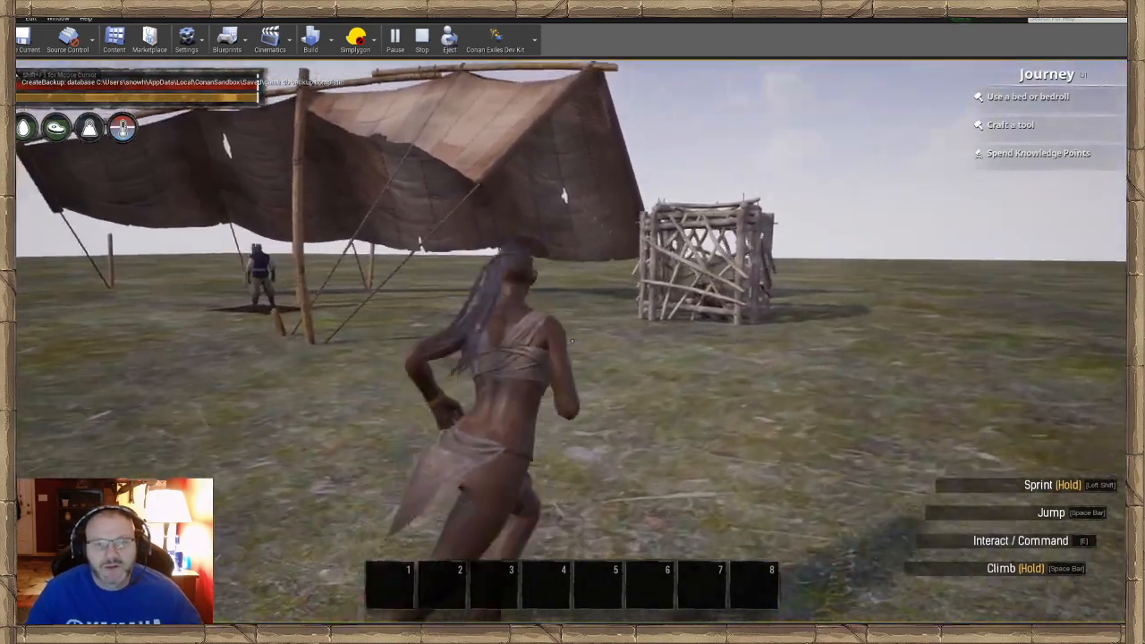
{"action": "key", "text": "w"}
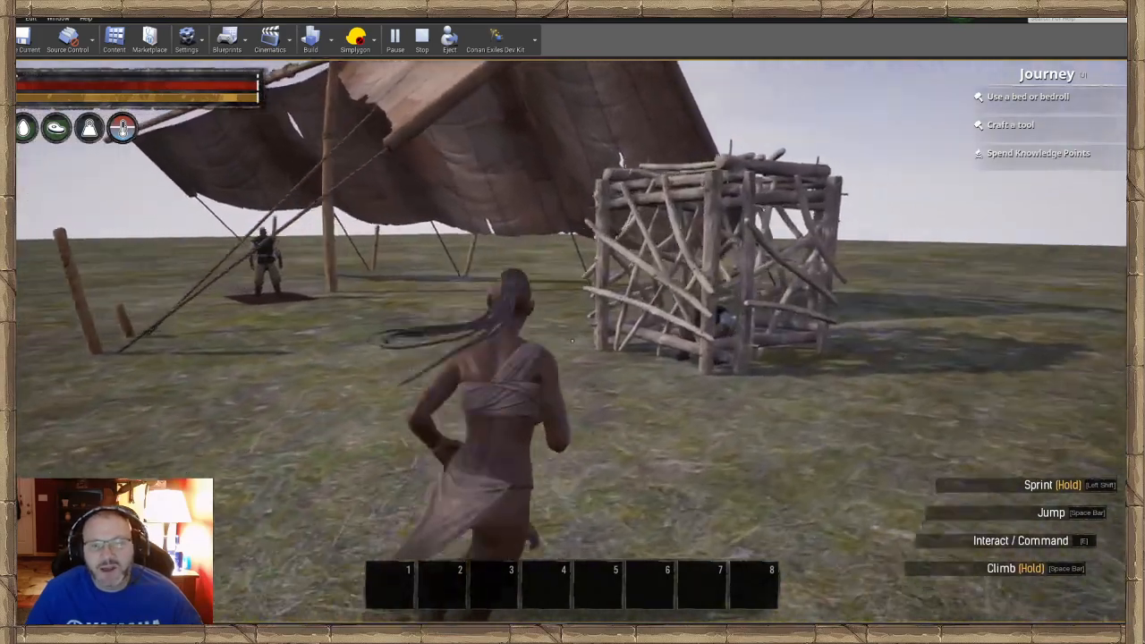
{"action": "key", "text": "w"}
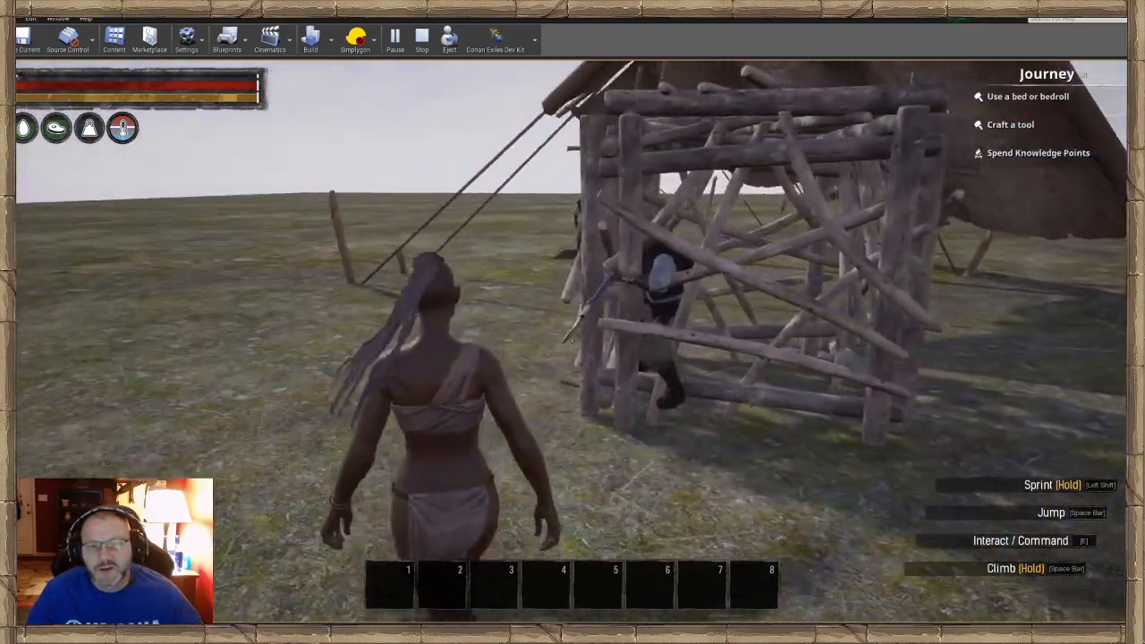
Circle the cage closely to examine the caged NPC's pose and behaviour from several sides, and back off to view the cage from a distance.
{"action": "key", "text": "d"}
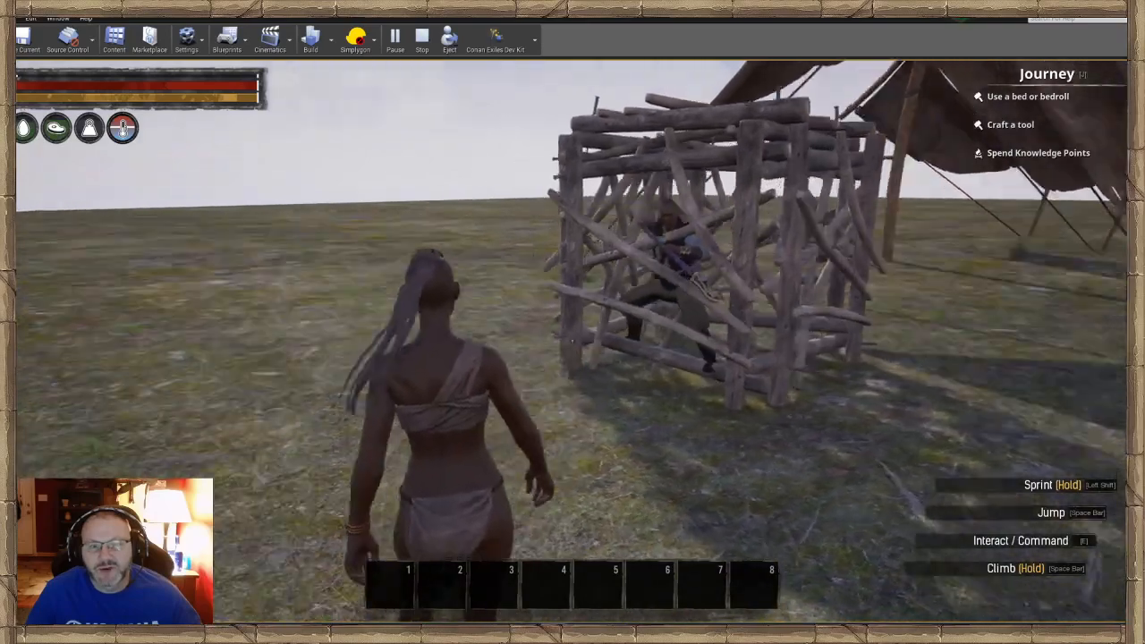
{"action": "key", "text": "w"}
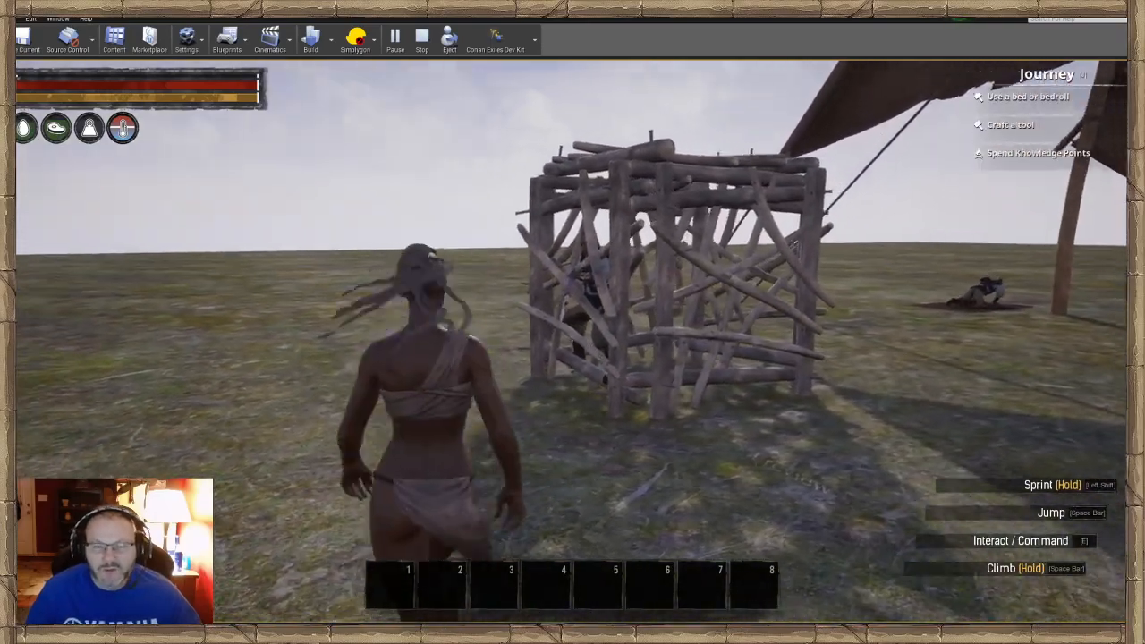
{"action": "key", "text": "s"}
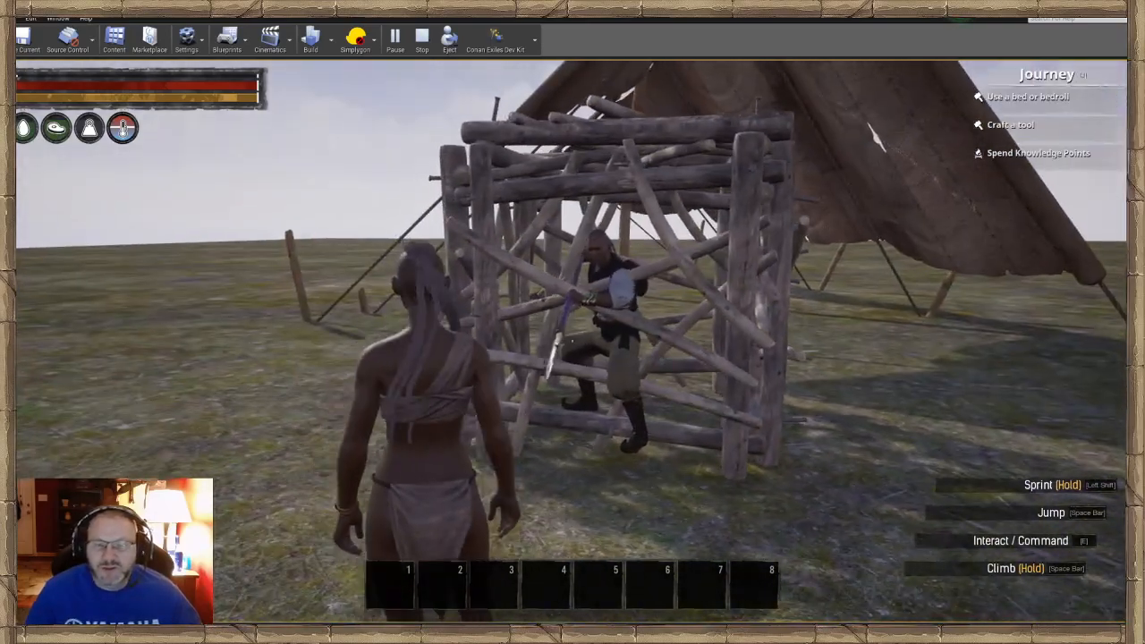
{"action": "key", "text": "a"}
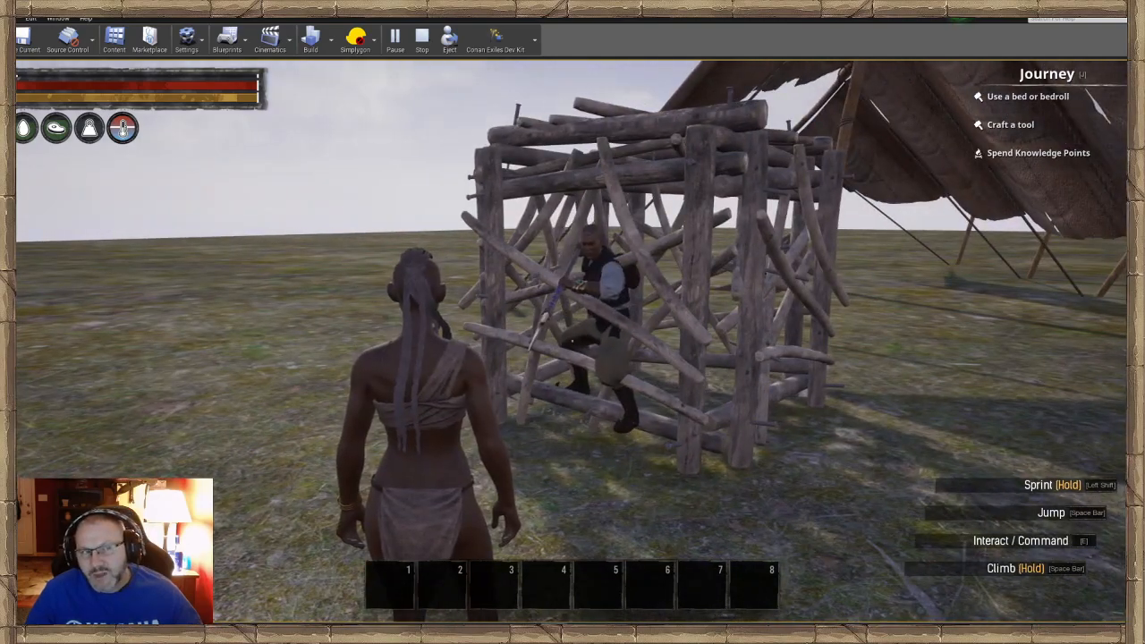
{"action": "key", "text": "w"}
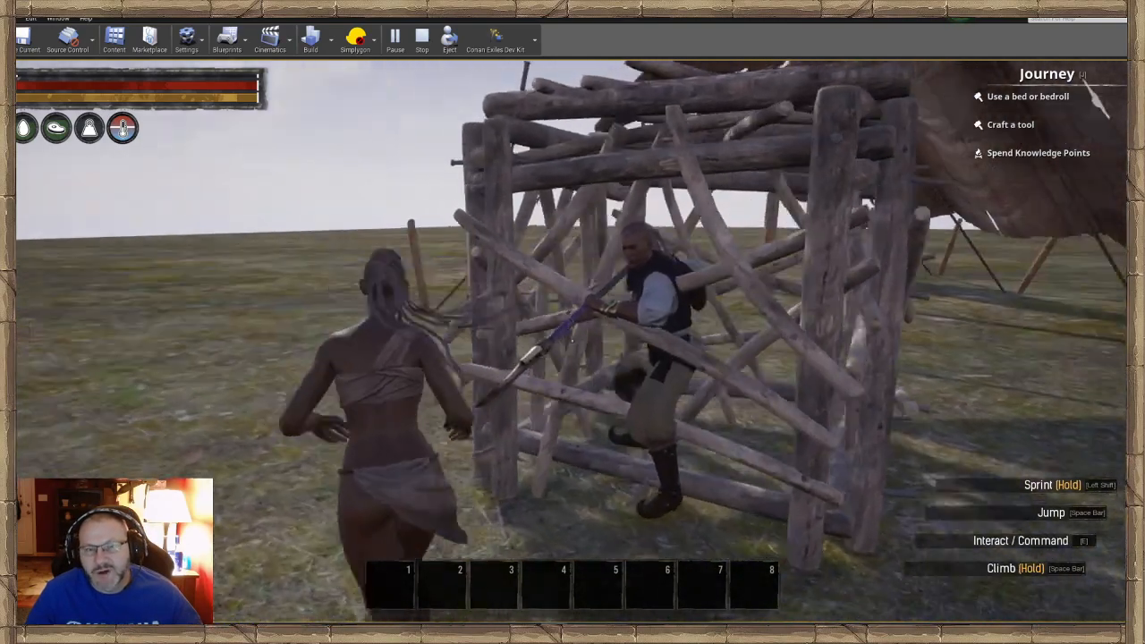
{"action": "key", "text": "d"}
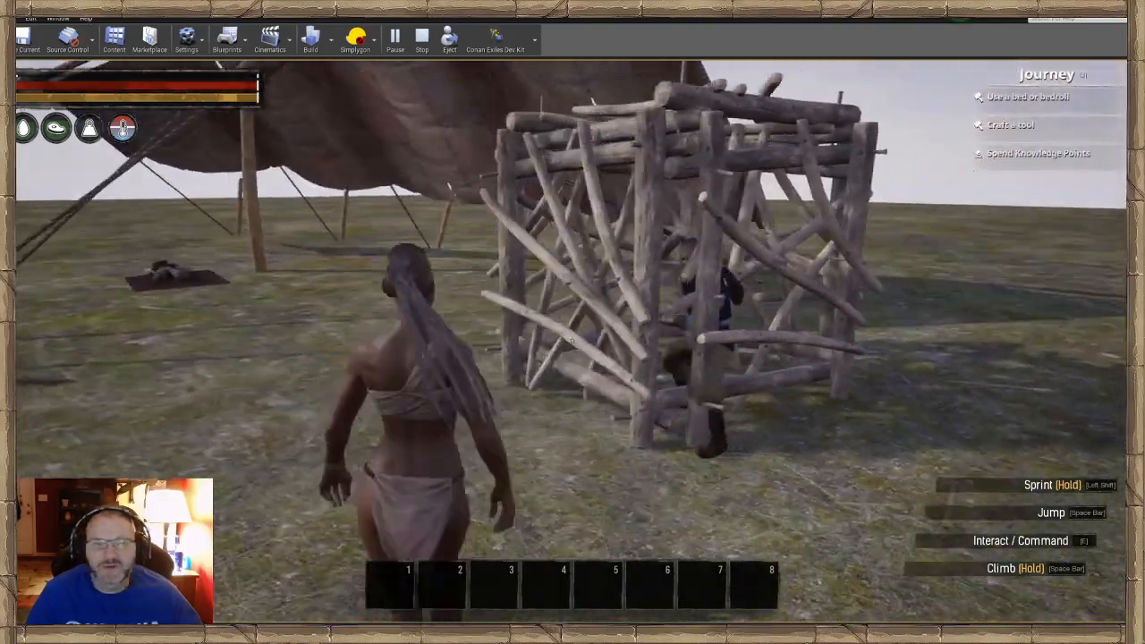
{"action": "key", "text": "w"}
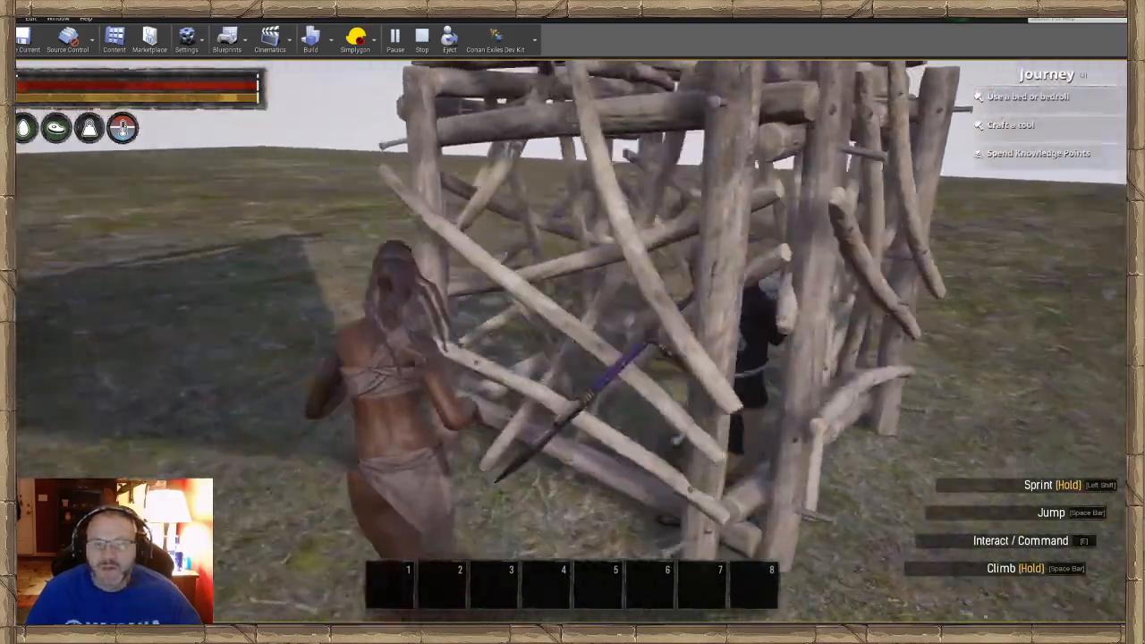
{"action": "key", "text": "w"}
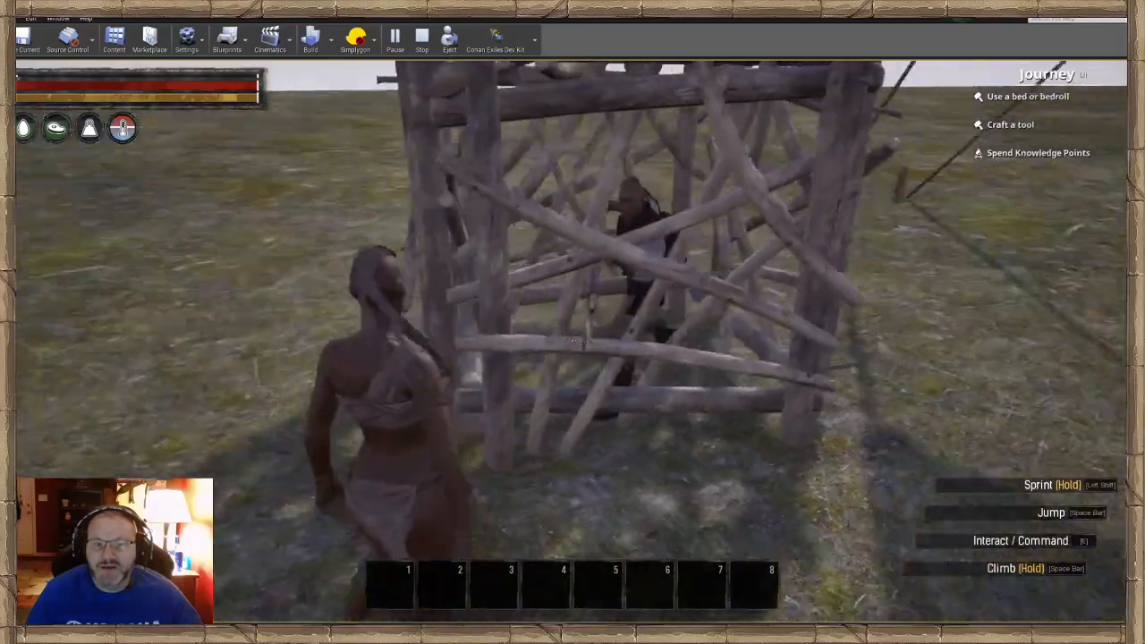
{"action": "key", "text": "a"}
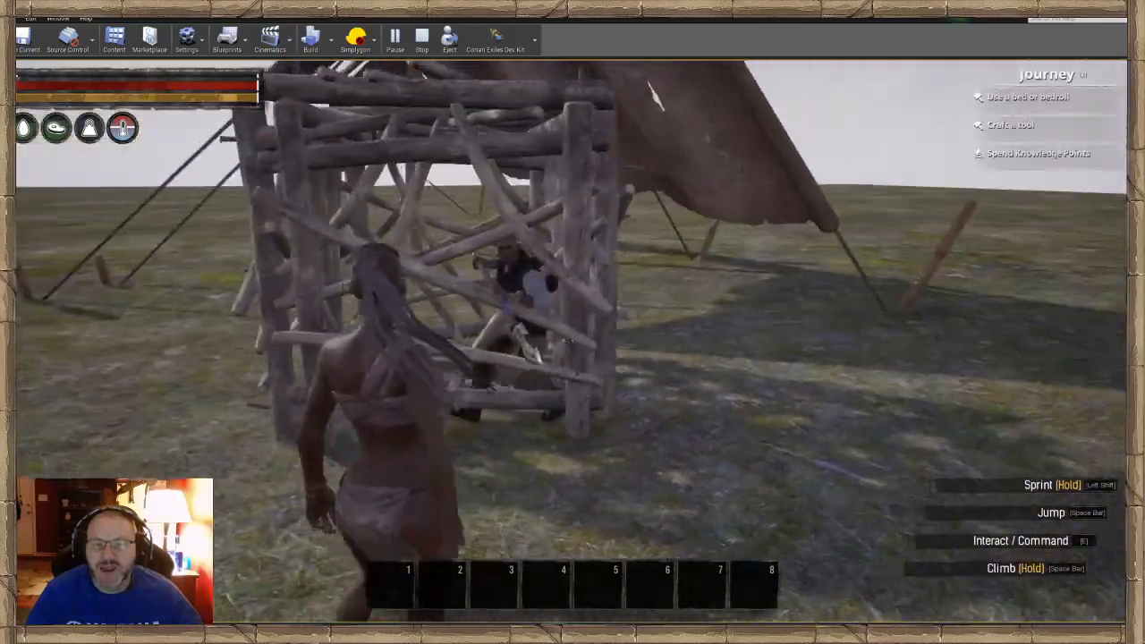
{"action": "key", "text": "w"}
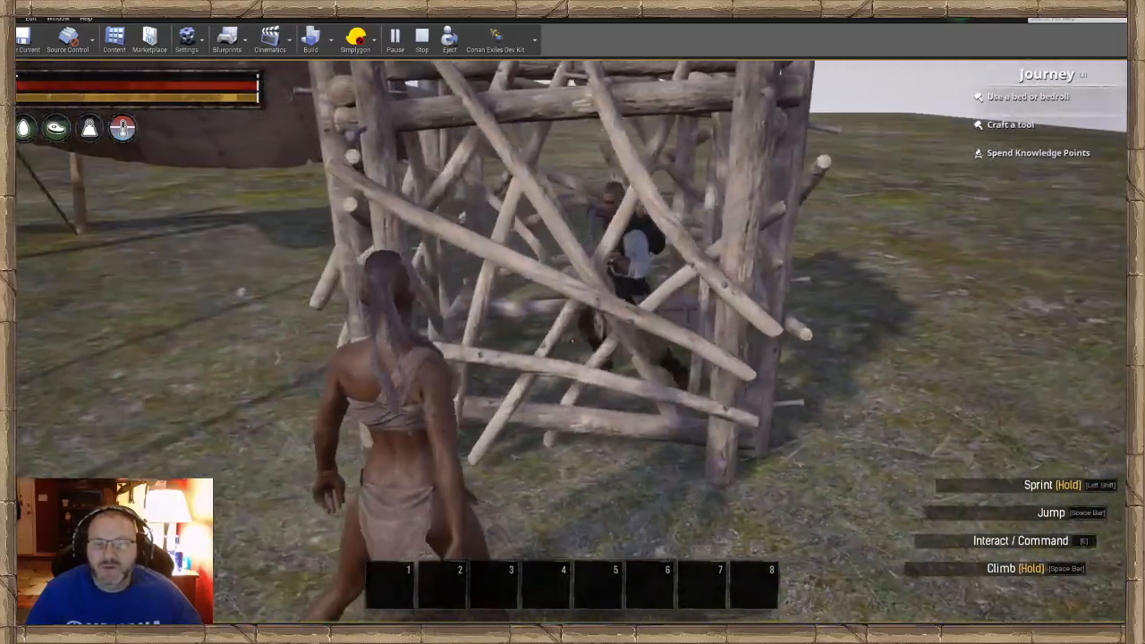
{"action": "key", "text": "a"}
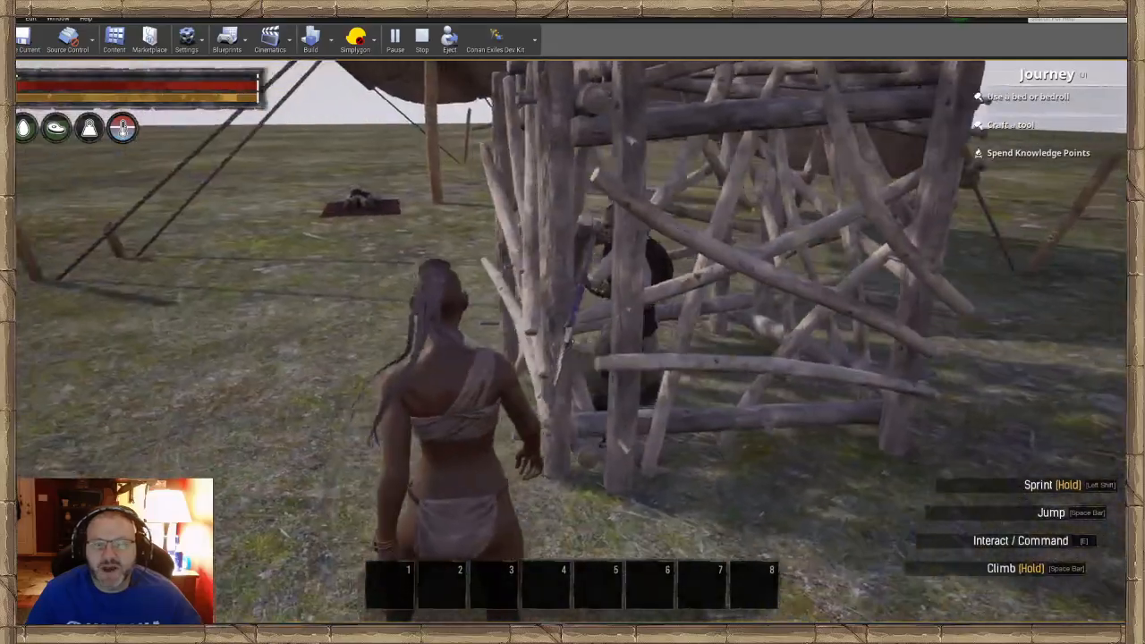
{"action": "key", "text": "w"}
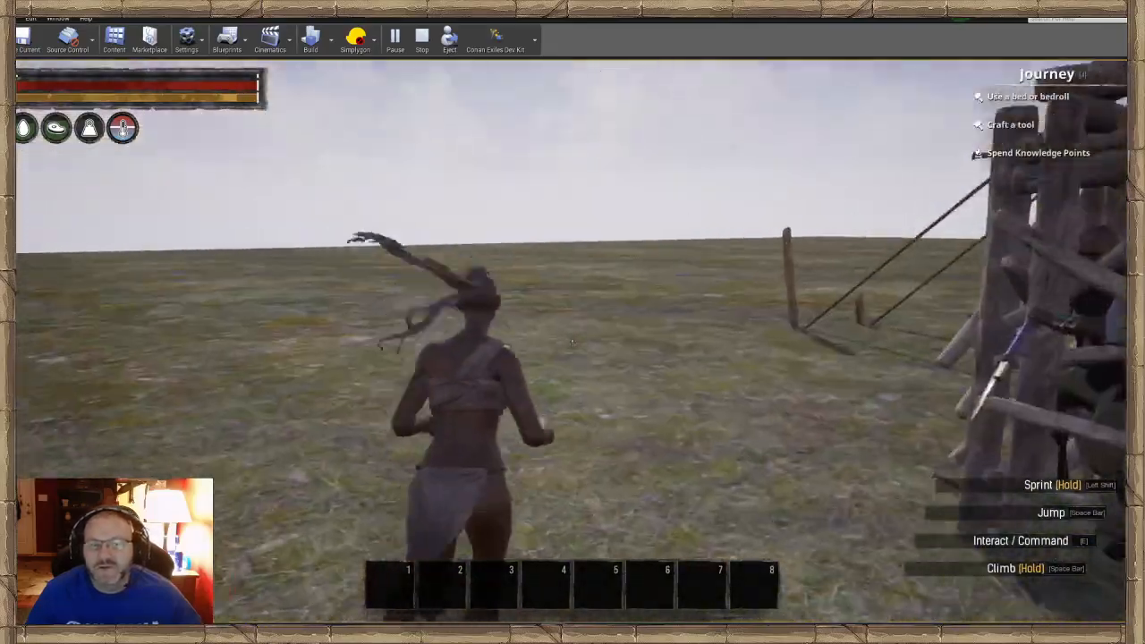
{"action": "key", "text": "w"}
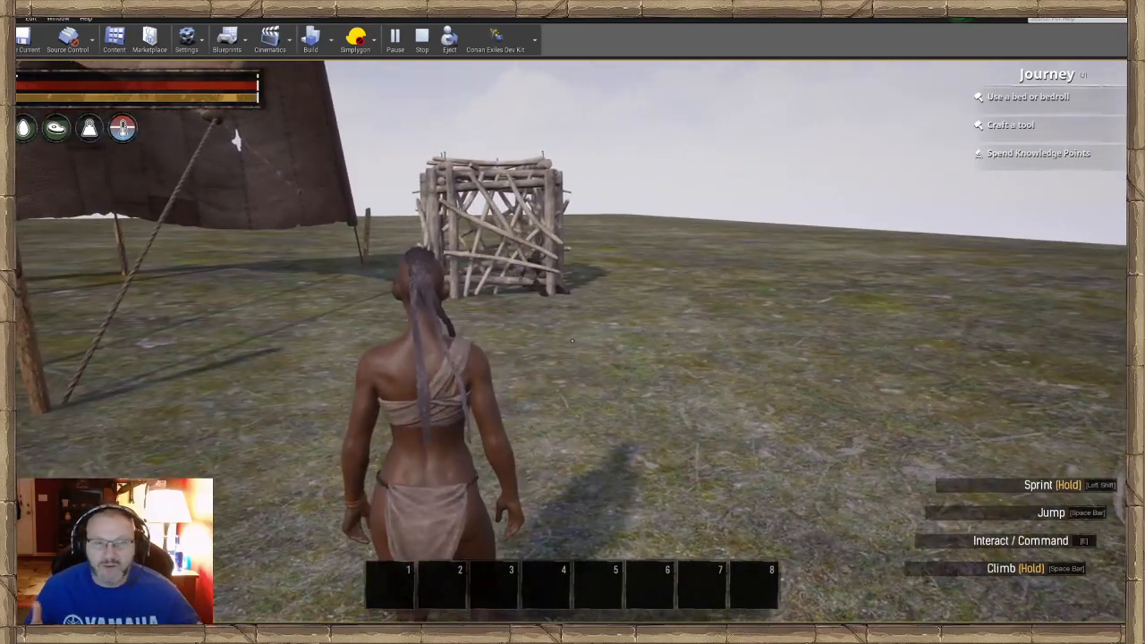
Run the character past the cage and around the tent to view the placed NPCs, and end the playtest.
{"action": "key", "text": "a"}
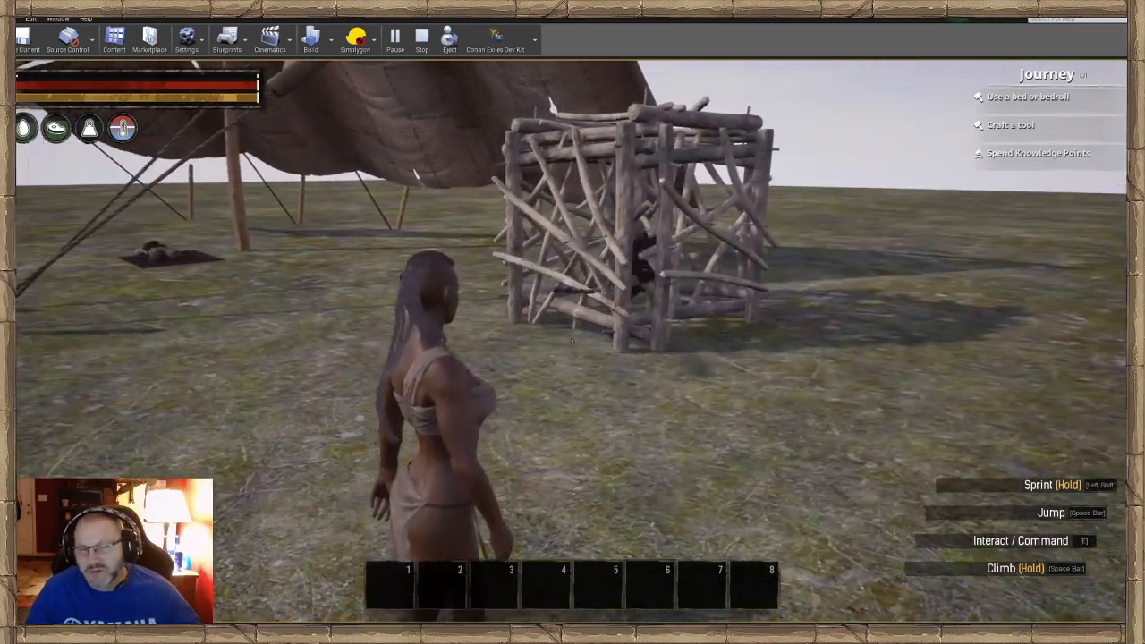
{"action": "key", "text": "w"}
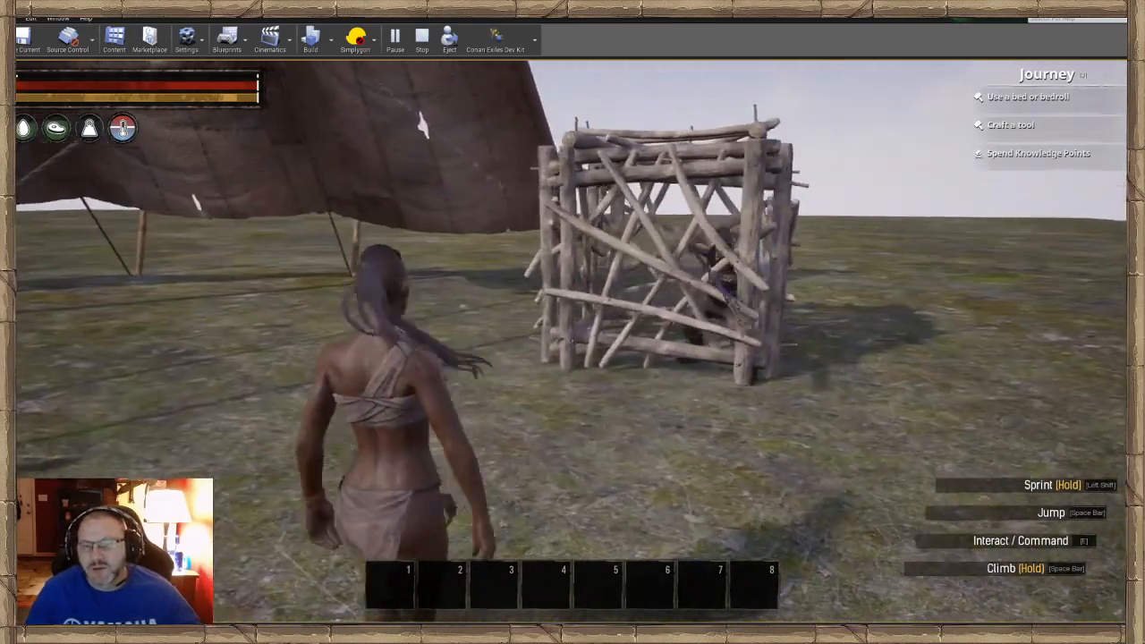
{"action": "key", "text": "w"}
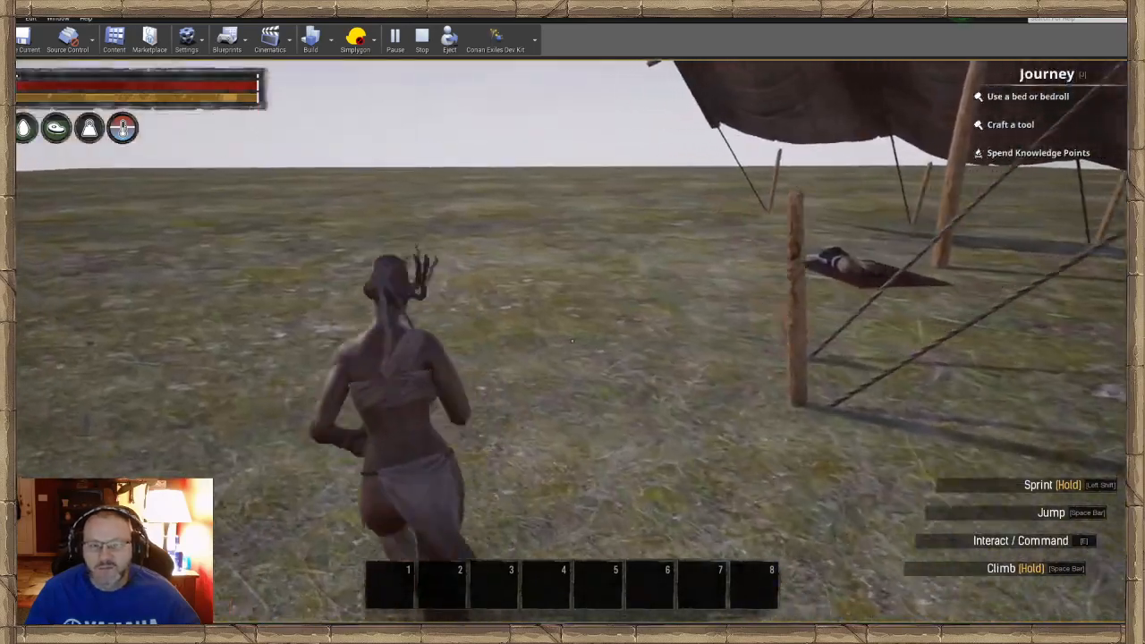
{"action": "key", "text": "s"}
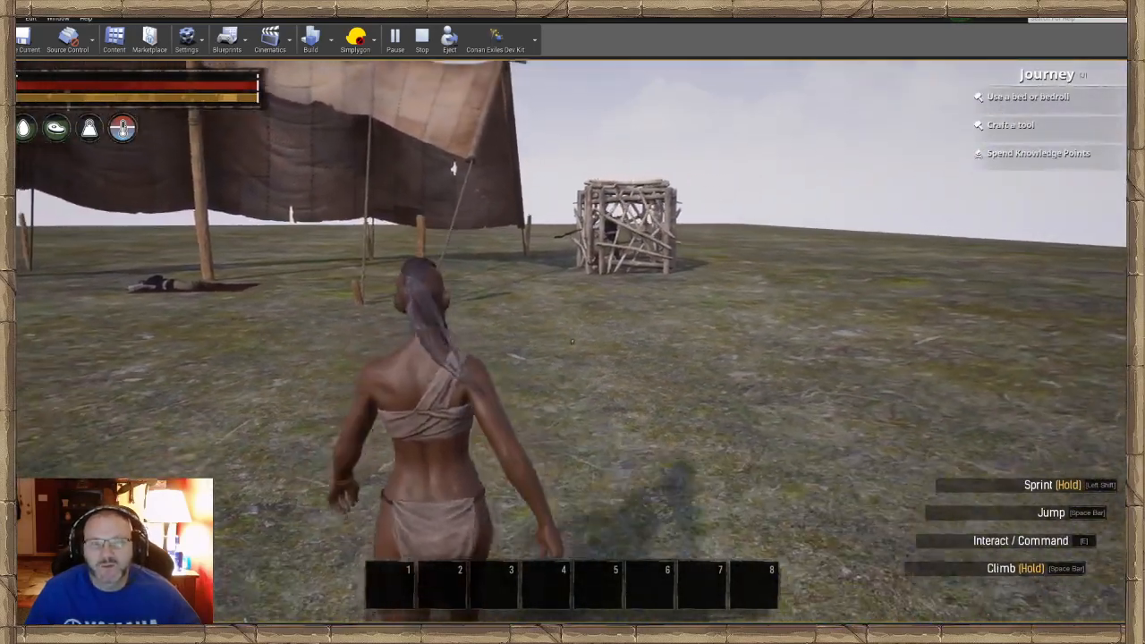
{"action": "key", "text": "Escape"}
Select the red NPC territory spawner volume in front of the tent.
{"action": "mouse_move", "coordinate": [729, 496]}
{"action": "right_mouse_down"}
{"action": "mouse_move", "coordinate": [716, 430]}
{"action": "mouse_move", "coordinate": [729, 572]}
{"action": "mouse_move", "coordinate": [653, 564]}
{"action": "mouse_move", "coordinate": [740, 514]}
{"action": "right_mouse_up"}
{"action": "key", "text": "w"}
{"action": "key", "text": "s"}
{"action": "key", "text": "w"}
{"action": "key", "text": "d"}
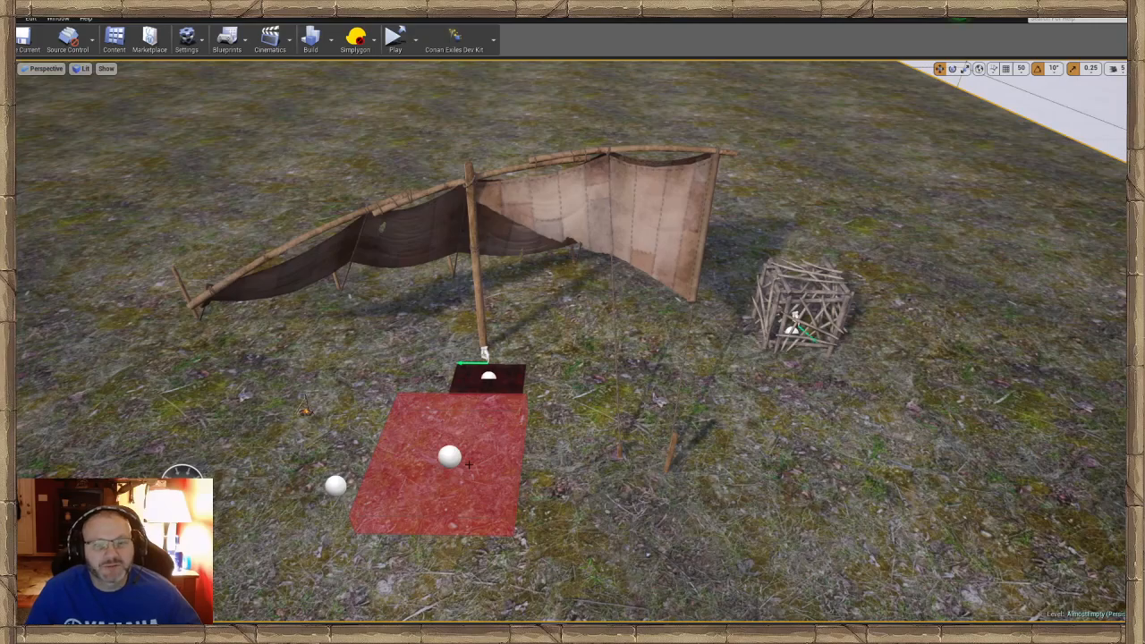
{"action": "right_click_drag", "start_coordinate": [539, 476], "coordinate": [451, 346]}
{"action": "right_click_drag", "start_coordinate": [548, 358], "coordinate": [466, 362]}
{"action": "key", "text": "s"}
{"action": "left_click", "coordinate": [548, 212]}
{"action": "key", "text": "w"}
{"action": "right_click_drag", "start_coordinate": [573, 332], "coordinate": [616, 358]}
{"action": "left_click", "coordinate": [561, 307]}
{"action": "key", "text": "a"}
{"action": "key", "text": "w"}
{"action": "left_click", "coordinate": [612, 427]}
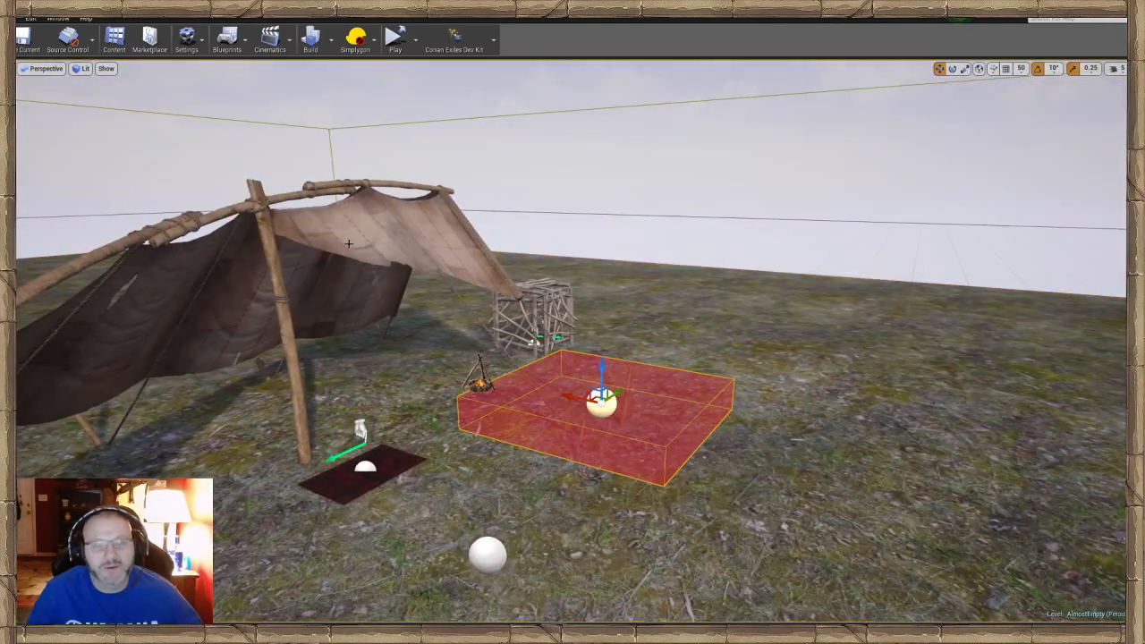
Show the territory spawner's details and examine its Spawn Underneath Roof option in relation to the tent and bedroll.
{"action": "left_click", "coordinate": [58, 18]}
{"action": "mouse_move", "coordinate": [80, 36]}
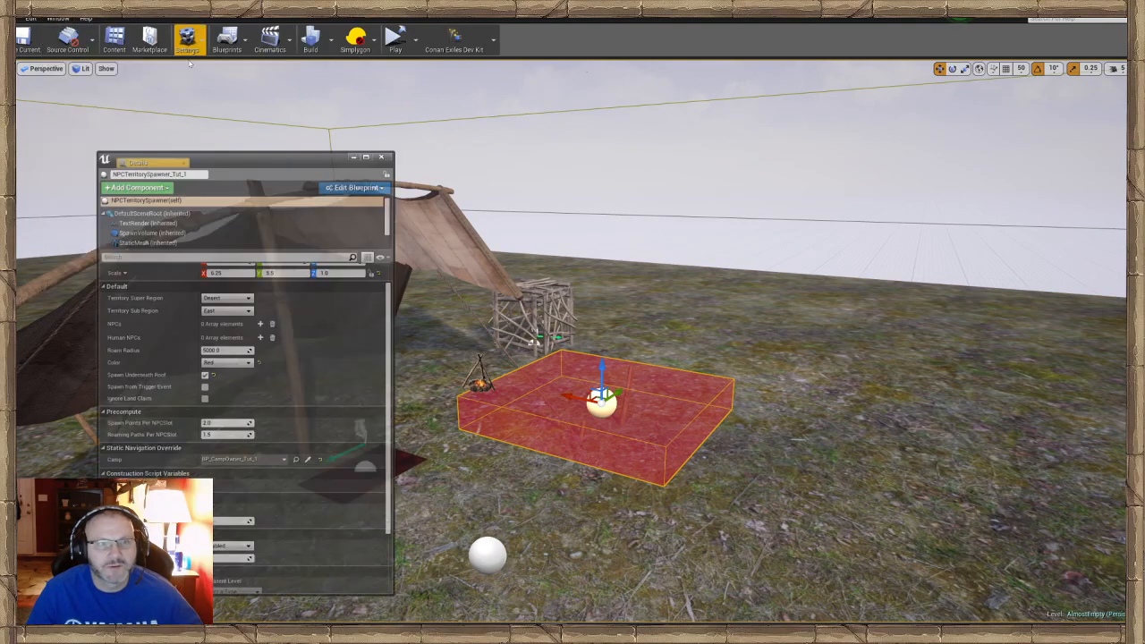
{"action": "left_click", "coordinate": [165, 38]}
{"action": "key", "text": "w"}
{"action": "right_click_drag", "start_coordinate": [580, 398], "coordinate": [601, 356]}
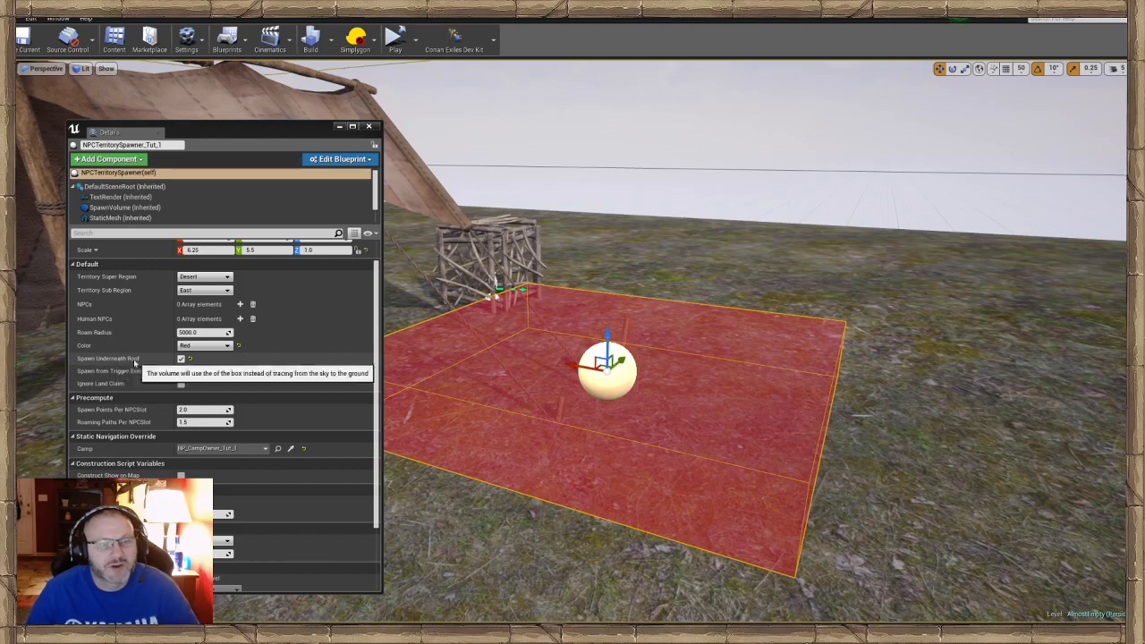
{"action": "right_click_drag", "start_coordinate": [523, 413], "coordinate": [507, 428]}
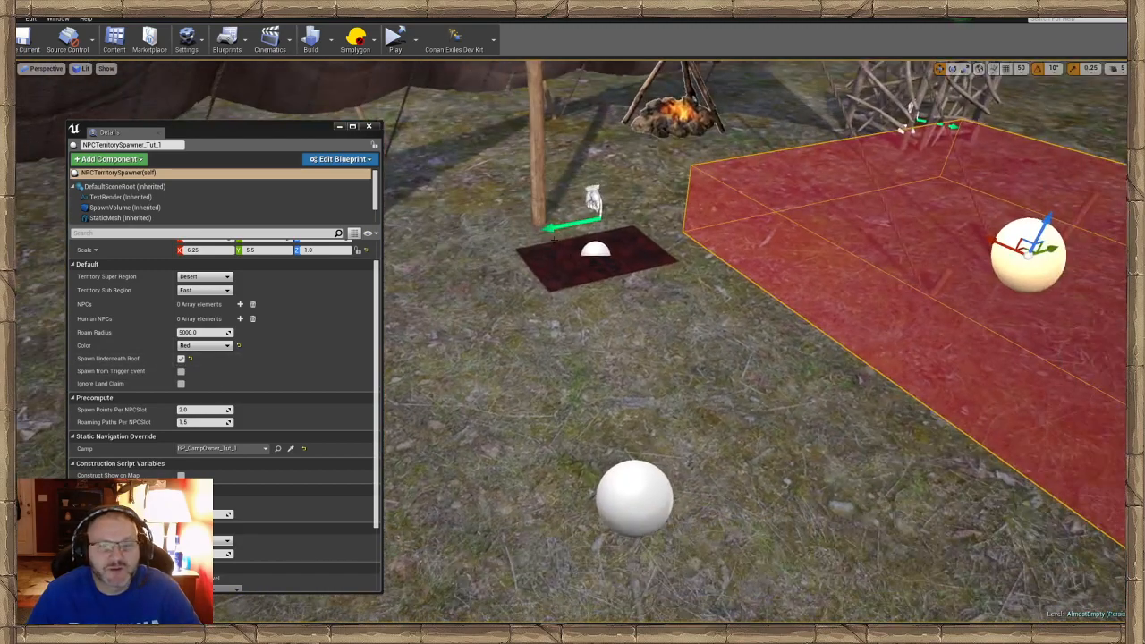
{"action": "right_click_drag", "start_coordinate": [526, 280], "coordinate": [527, 265]}
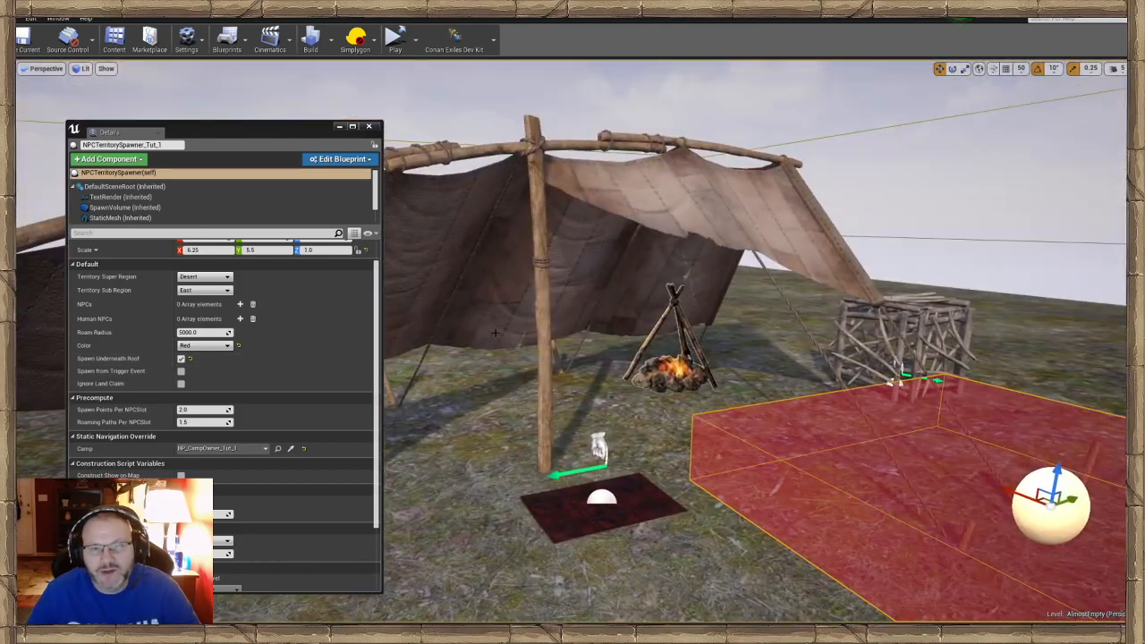
Select the manual spawn point above the red rug and inspect the space above it.
{"action": "key", "text": "f"}
{"action": "right_click_drag", "start_coordinate": [612, 385], "coordinate": [565, 62]}
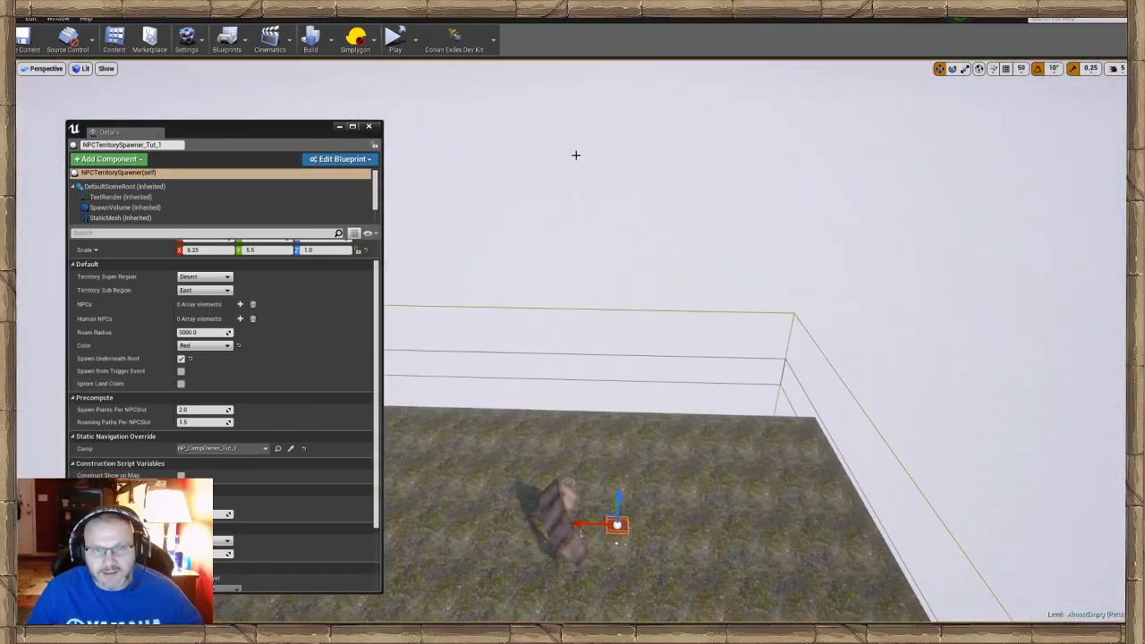
{"action": "right_click_drag", "start_coordinate": [555, 525], "coordinate": [692, 339]}
{"action": "key", "text": "w"}
{"action": "key", "text": "w"}
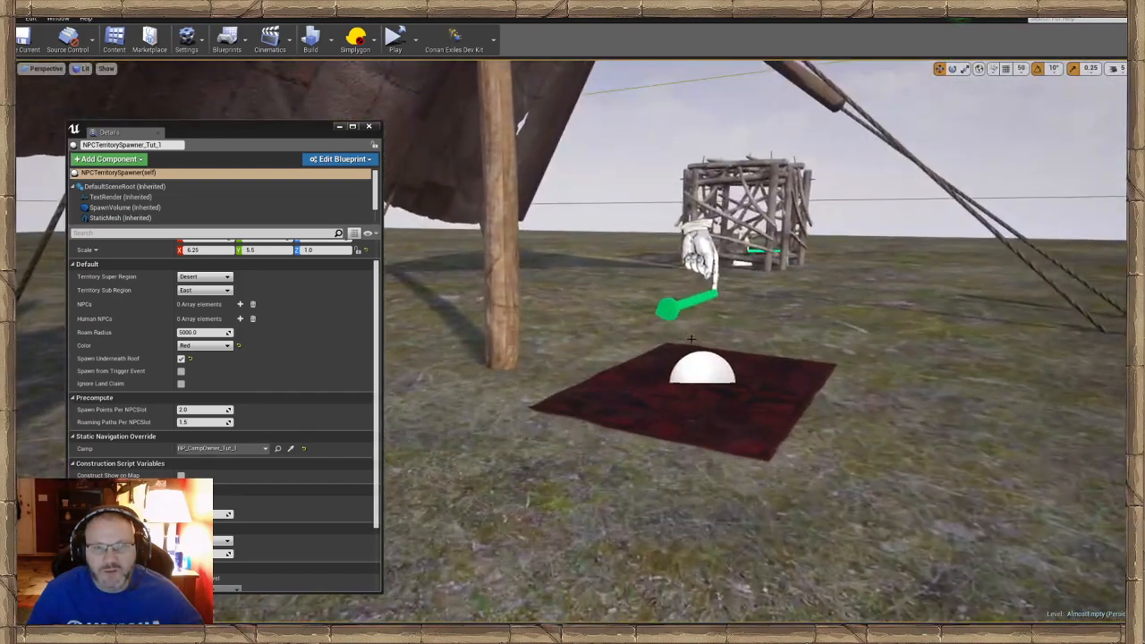
{"action": "left_click", "coordinate": [699, 256]}
{"action": "right_click_drag", "start_coordinate": [699, 255], "coordinate": [723, 211]}
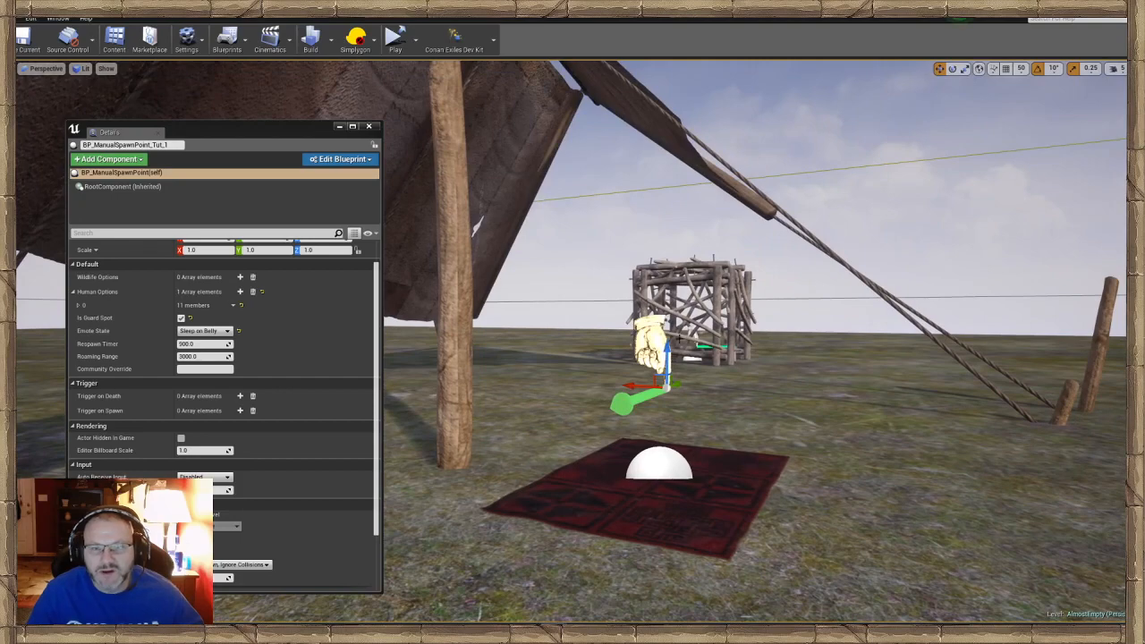
{"action": "right_click_drag", "start_coordinate": [659, 334], "coordinate": [625, 51]}
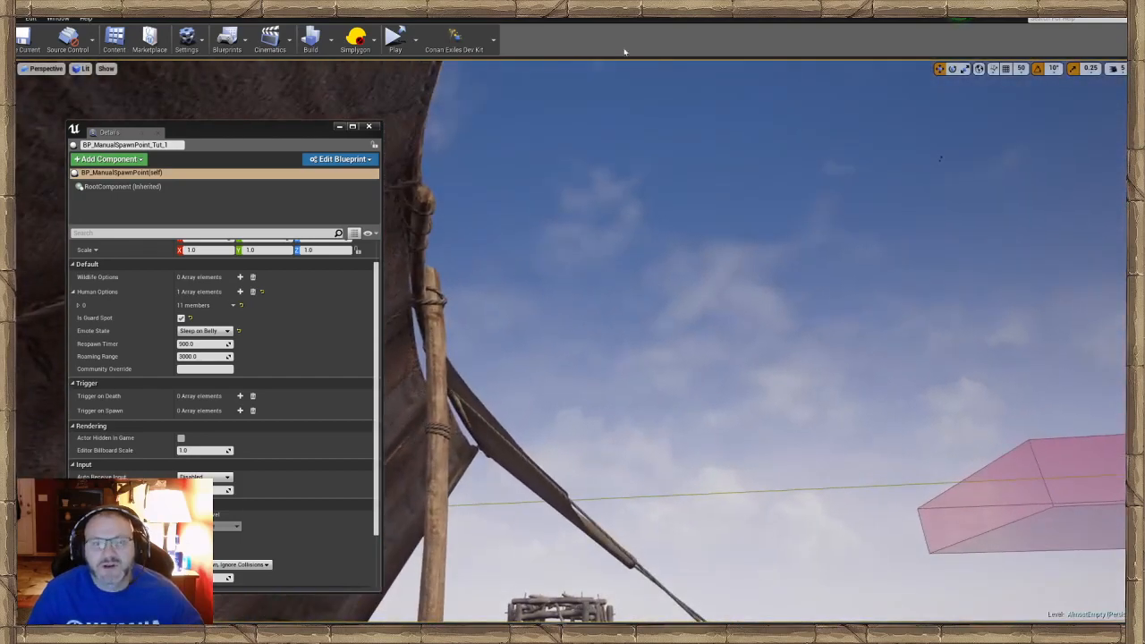
{"action": "key", "text": "f"}
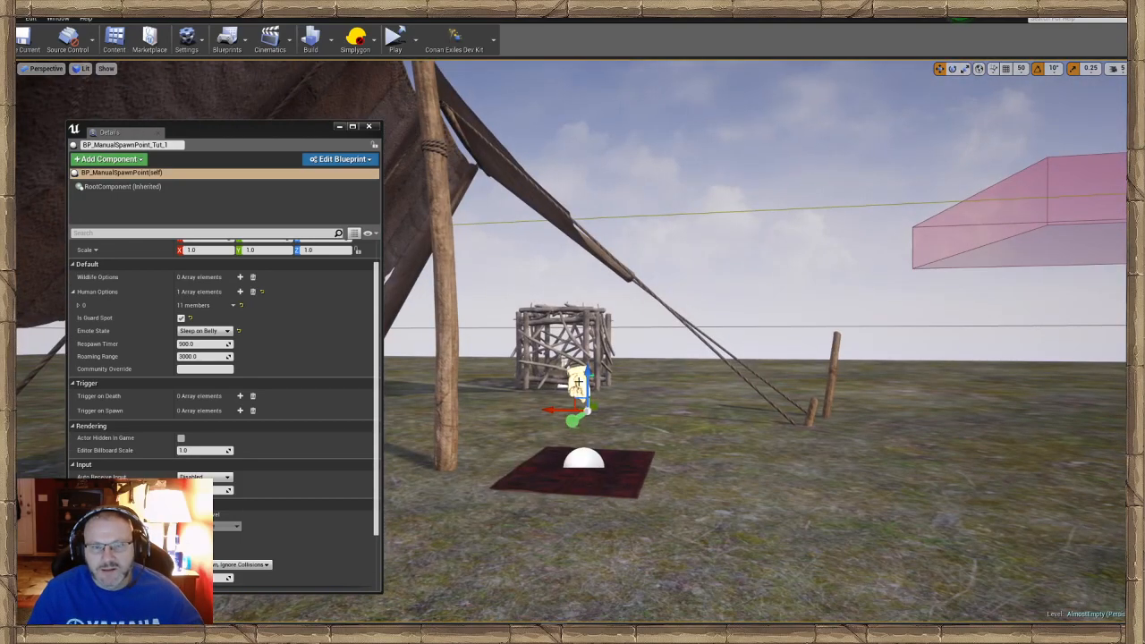
Move the manual spawn point from the red rug to the tent's front support pole.
{"action": "right_click_drag", "start_coordinate": [556, 412], "coordinate": [546, 487]}
{"action": "right_click_drag", "start_coordinate": [676, 249], "coordinate": [676, 309]}
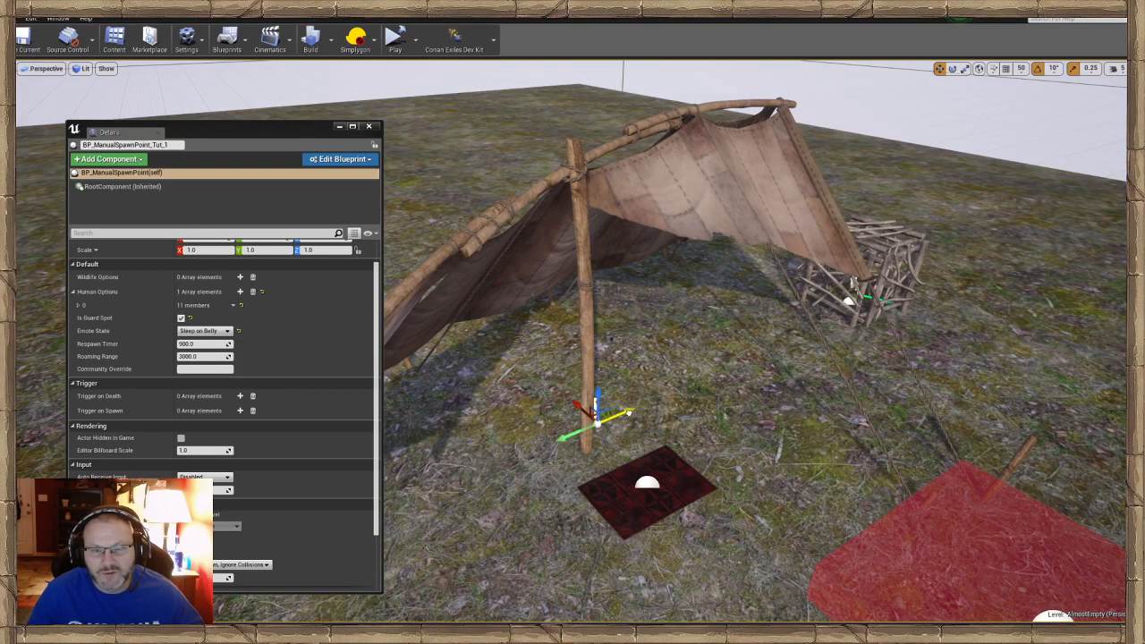
{"action": "right_click_drag", "start_coordinate": [617, 416], "coordinate": [697, 322]}
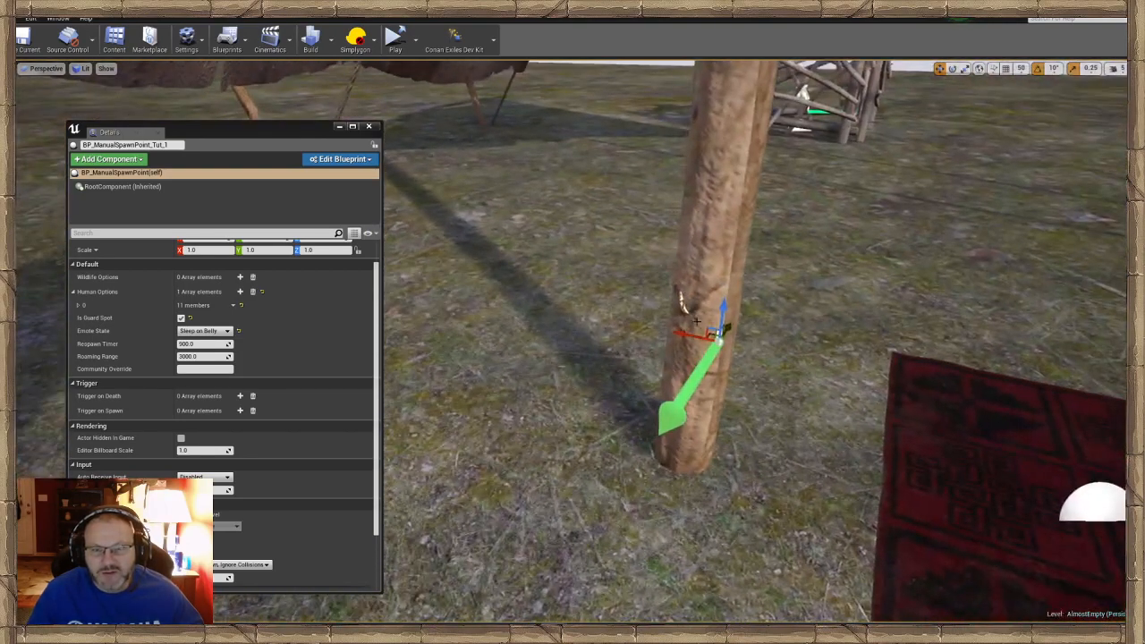
{"action": "left_click_drag", "start_coordinate": [681, 334], "coordinate": [685, 334]}
{"action": "mouse_move", "coordinate": [685, 334]}
{"action": "right_mouse_down"}
{"action": "mouse_move", "coordinate": [707, 329]}
{"action": "mouse_move", "coordinate": [684, 278]}
{"action": "mouse_move", "coordinate": [666, 268]}
{"action": "mouse_move", "coordinate": [690, 320]}
{"action": "right_mouse_up"}
{"action": "left_click_drag", "start_coordinate": [690, 319], "coordinate": [711, 318]}
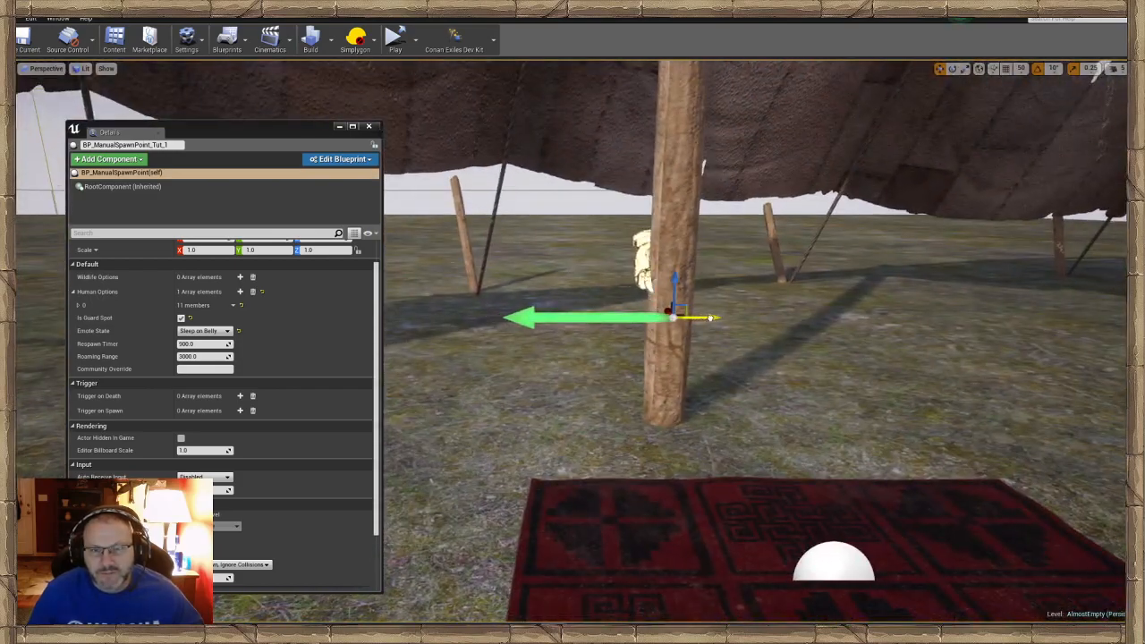
{"action": "key", "text": "f"}
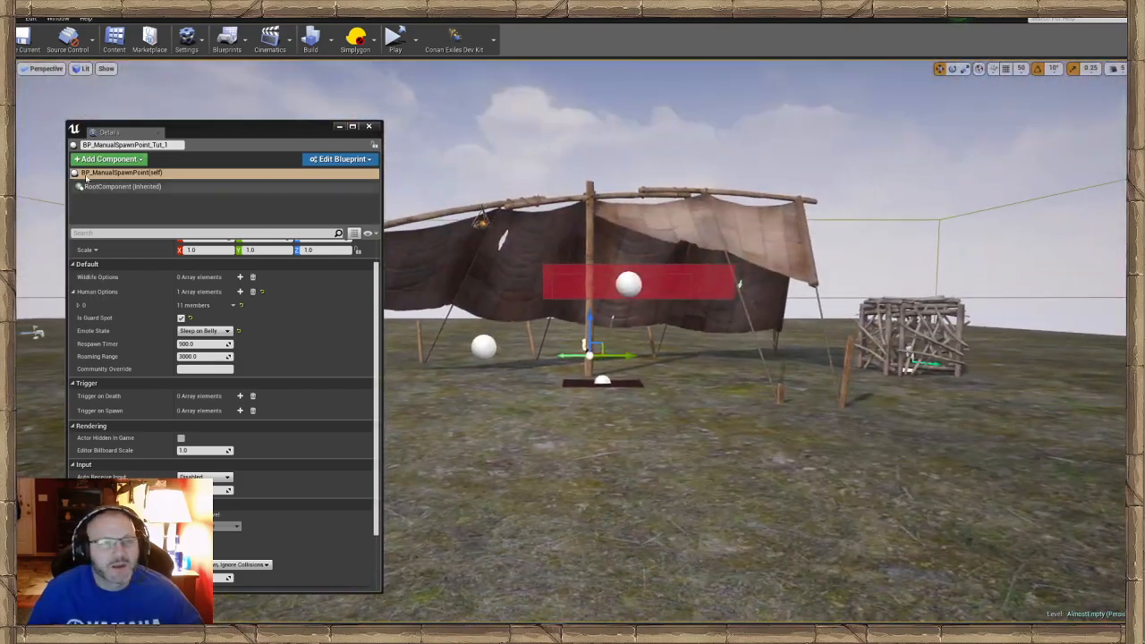
Save the AlmostEmpty map, close the details window and start a playtest from the grass in front of the tent.
{"action": "left_click", "coordinate": [30, 43]}
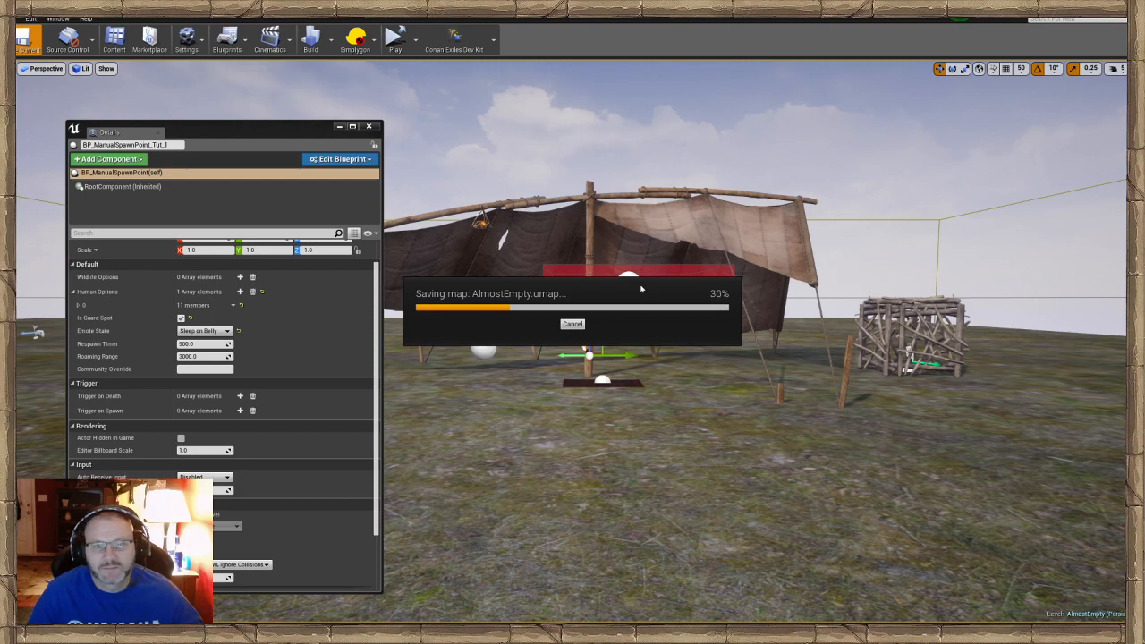
{"action": "left_click", "coordinate": [368, 127]}
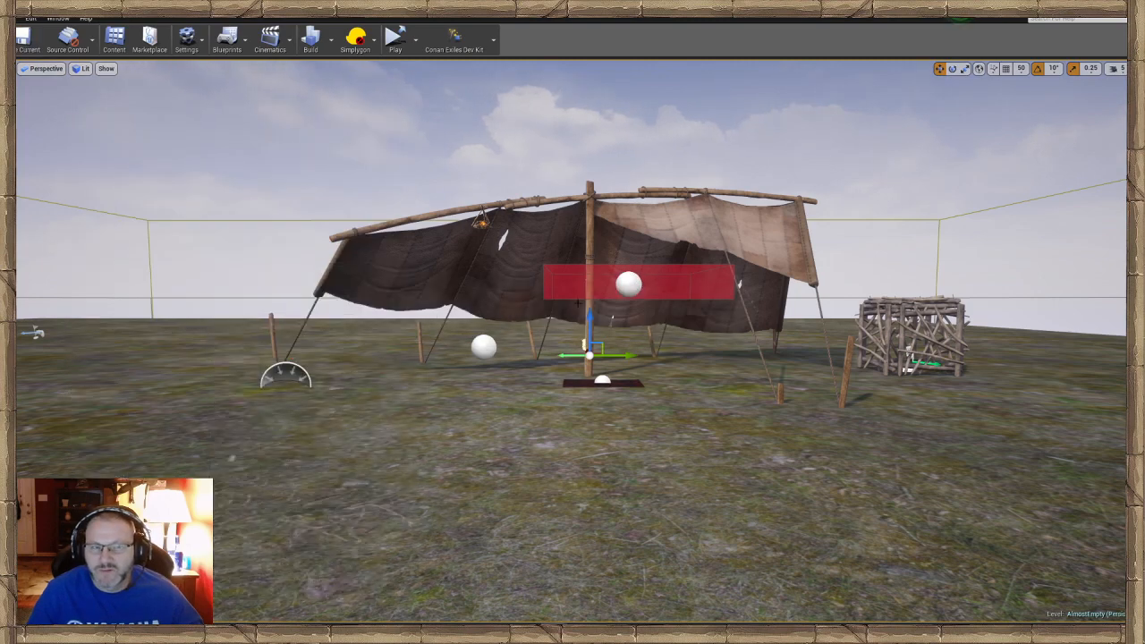
{"action": "key", "text": "s"}
{"action": "right_click_drag", "start_coordinate": [537, 358], "coordinate": [555, 418]}
{"action": "right_click", "coordinate": [621, 273]}
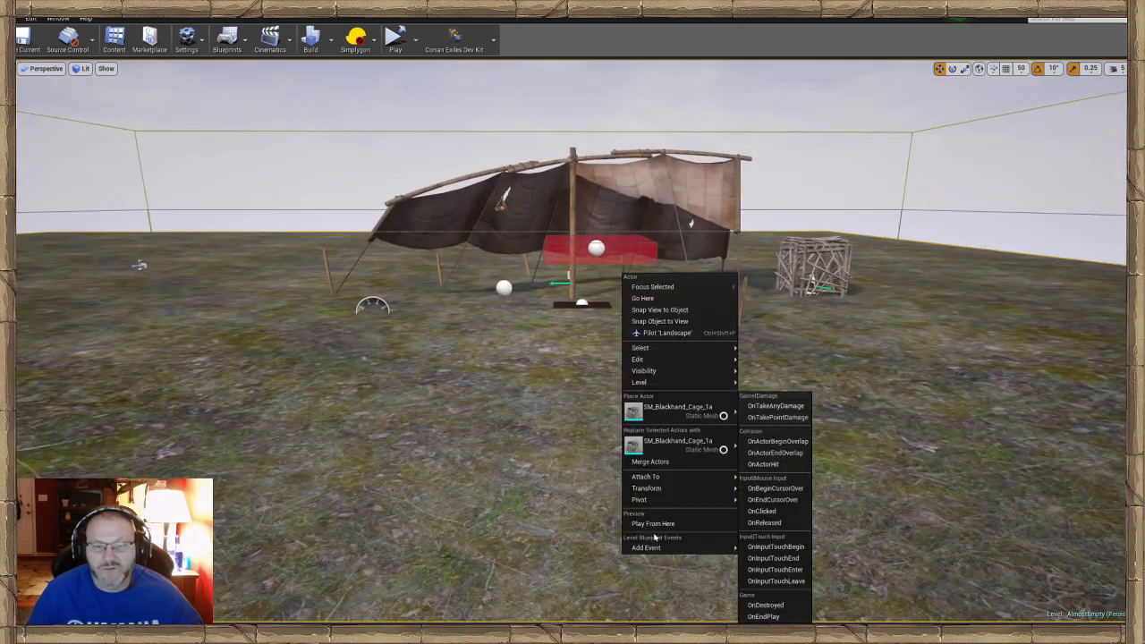
{"action": "left_click", "coordinate": [659, 528]}
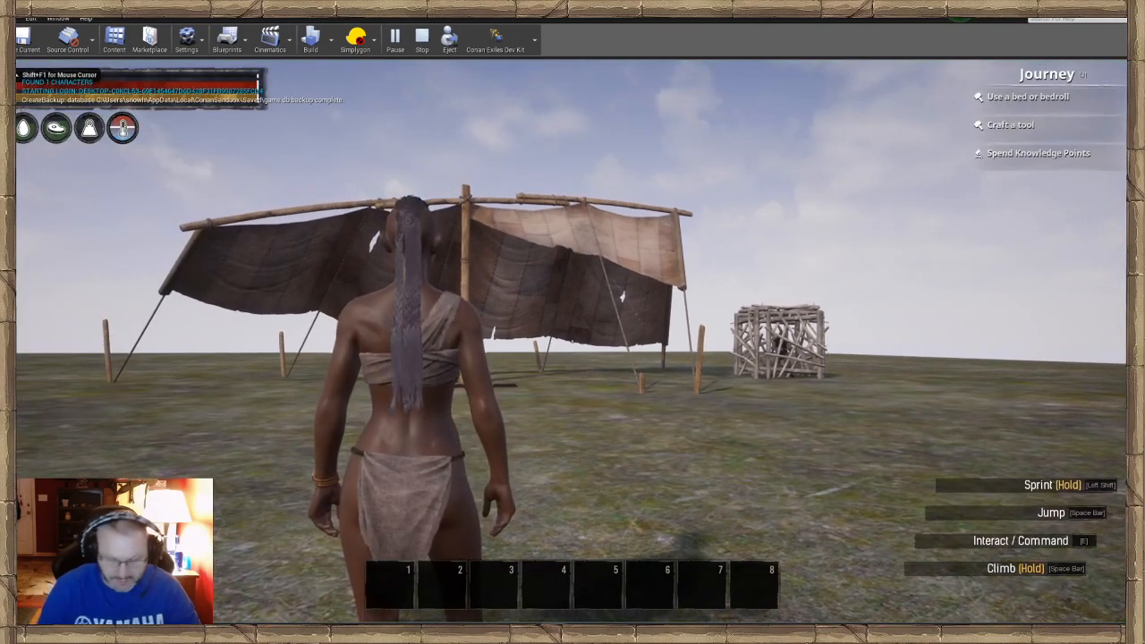
Turn on Cloak in the admin panel and run the character up to the NPC at the tent pole.
{"action": "key", "text": "ctrl+shift+alt+c"}
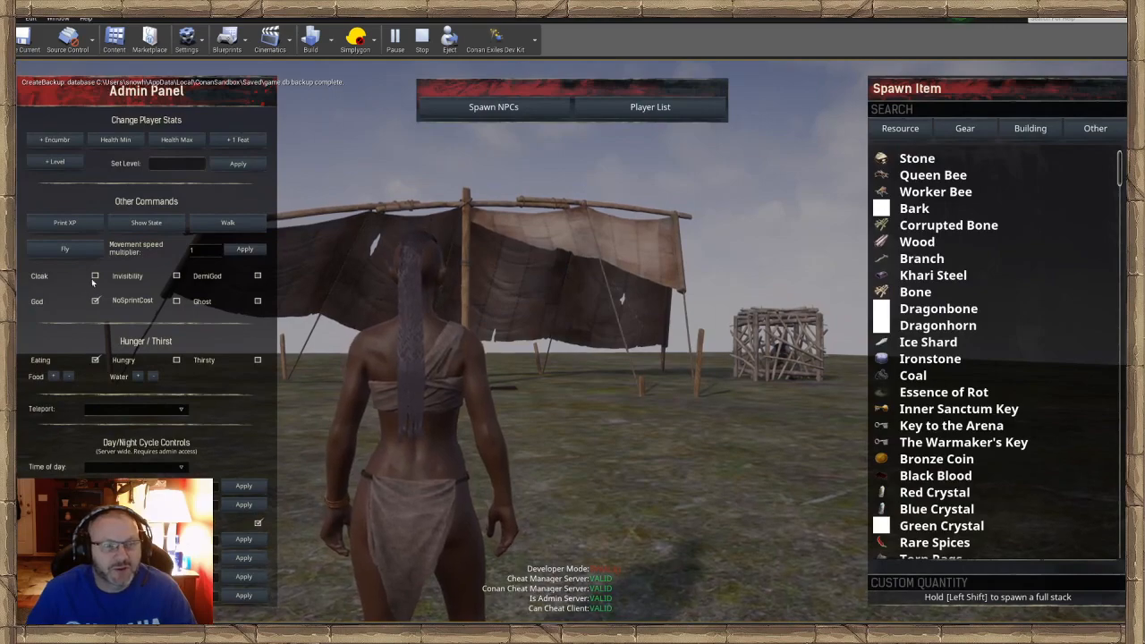
{"action": "key", "text": "Escape"}
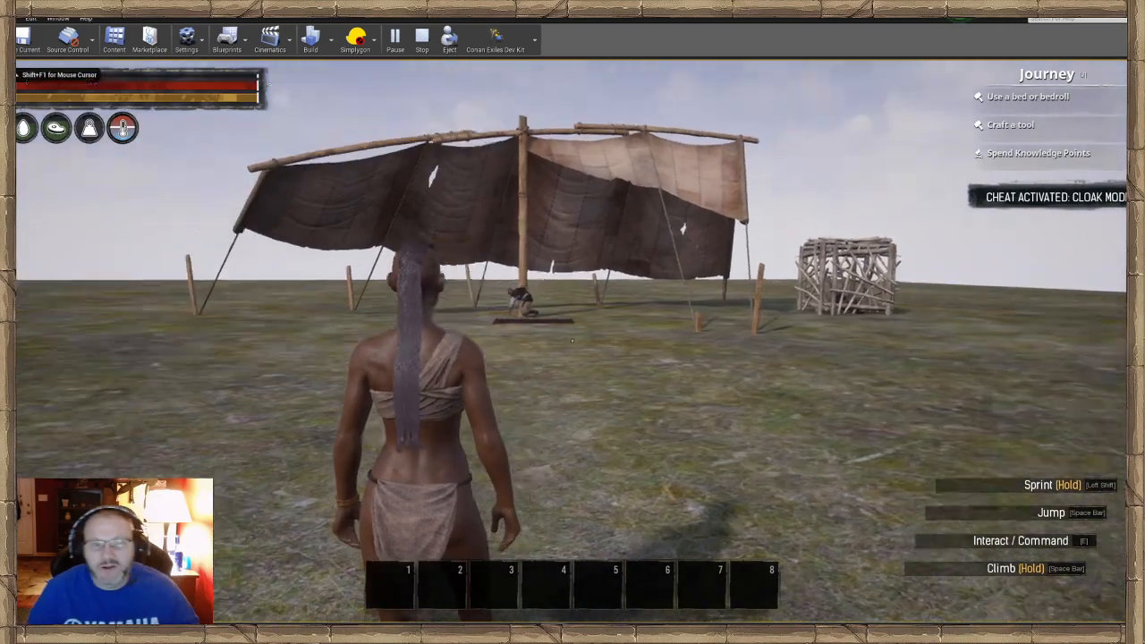
{"action": "key", "text": "w"}
{"action": "key", "text": "w"}
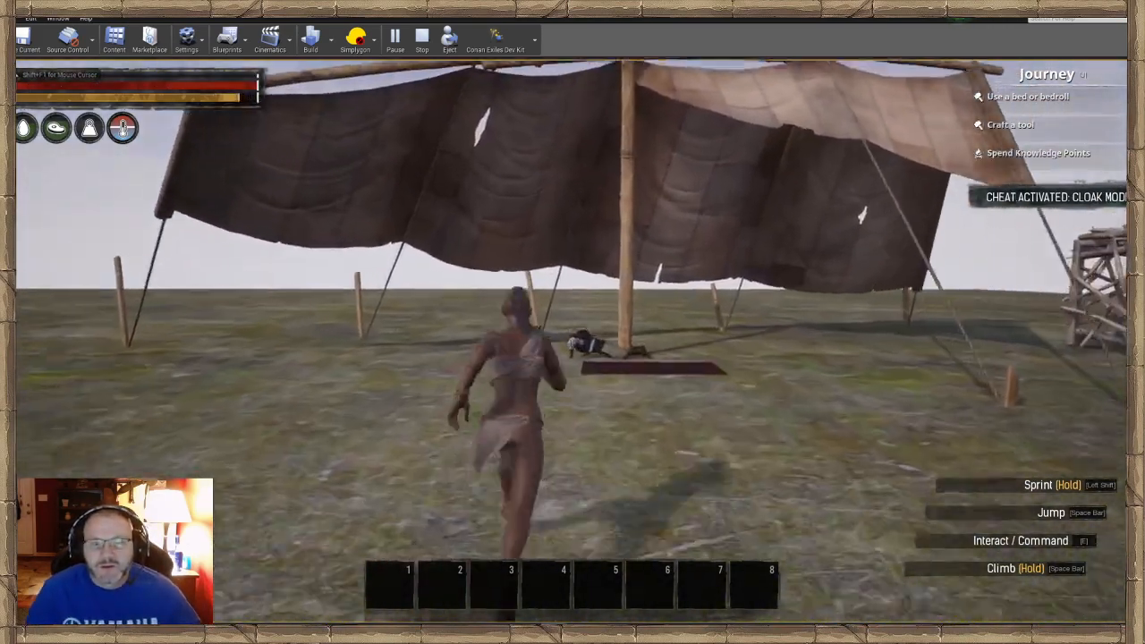
{"action": "key", "text": "w"}
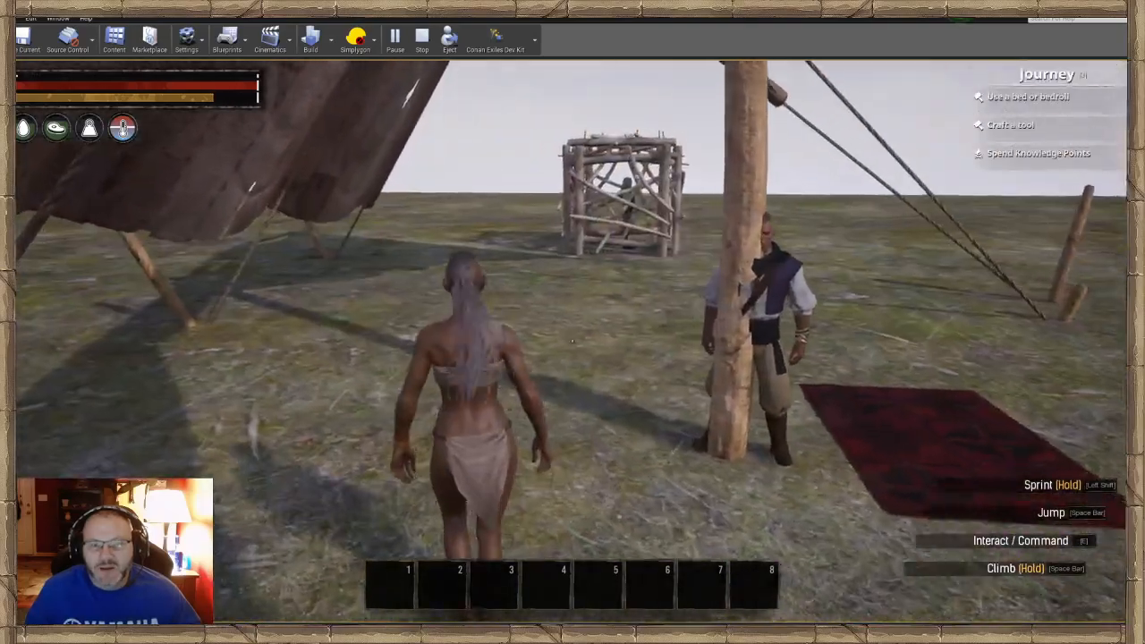
{"action": "key", "text": "w"}
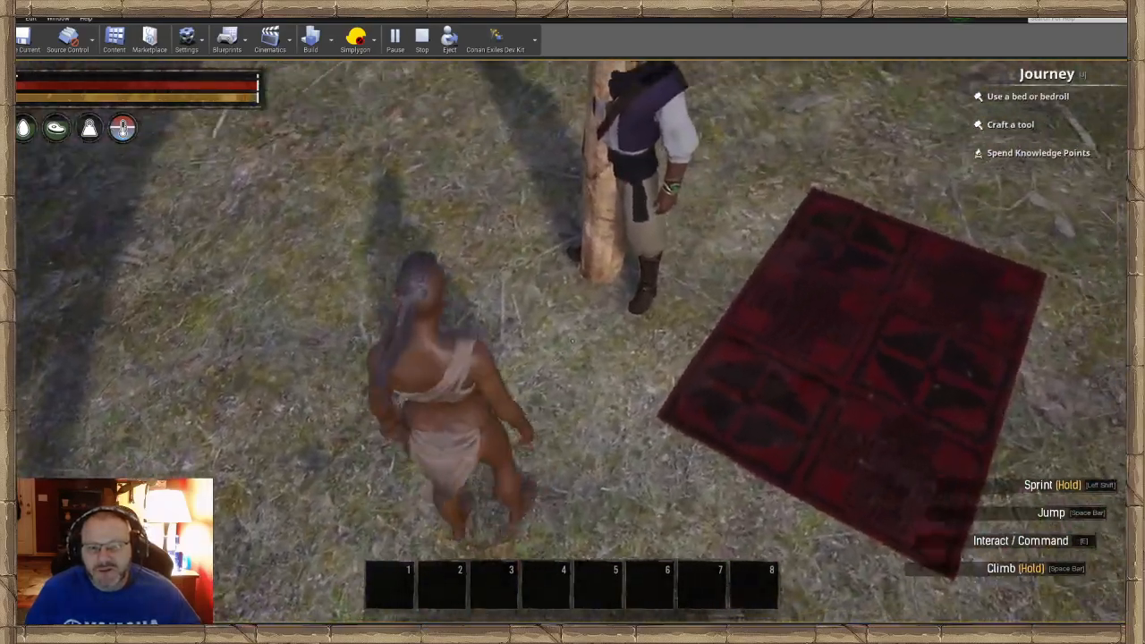
Circle the Relic Hunter Treasure Seeker at the tent pole to examine its sleeping pose and position.
{"action": "key", "text": "w"}
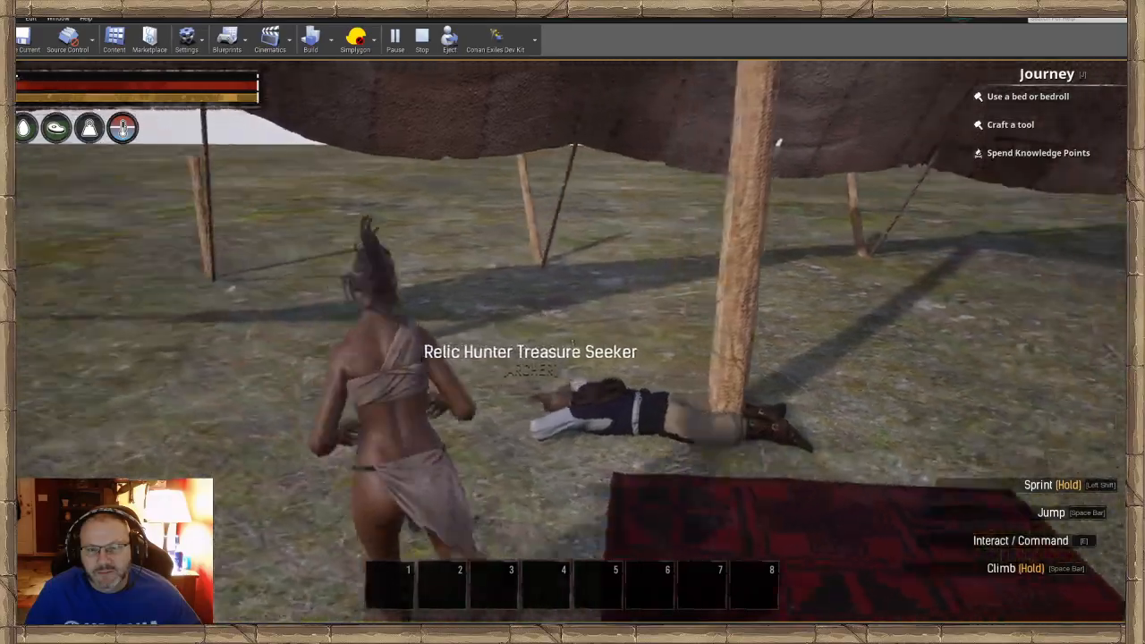
{"action": "key", "text": "w"}
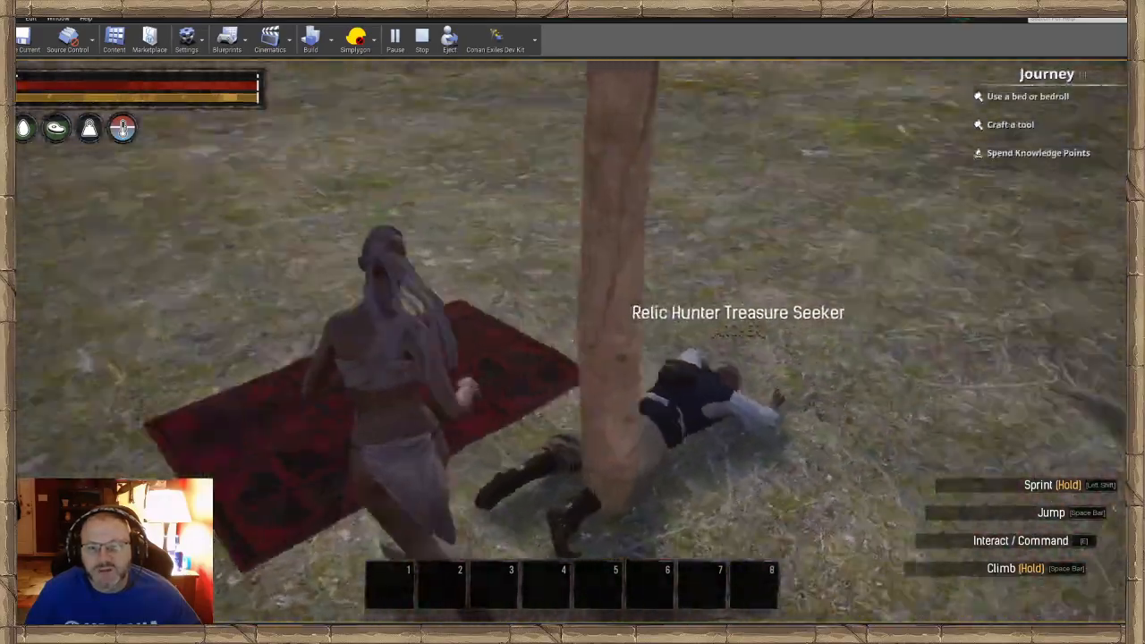
{"action": "key", "text": "w"}
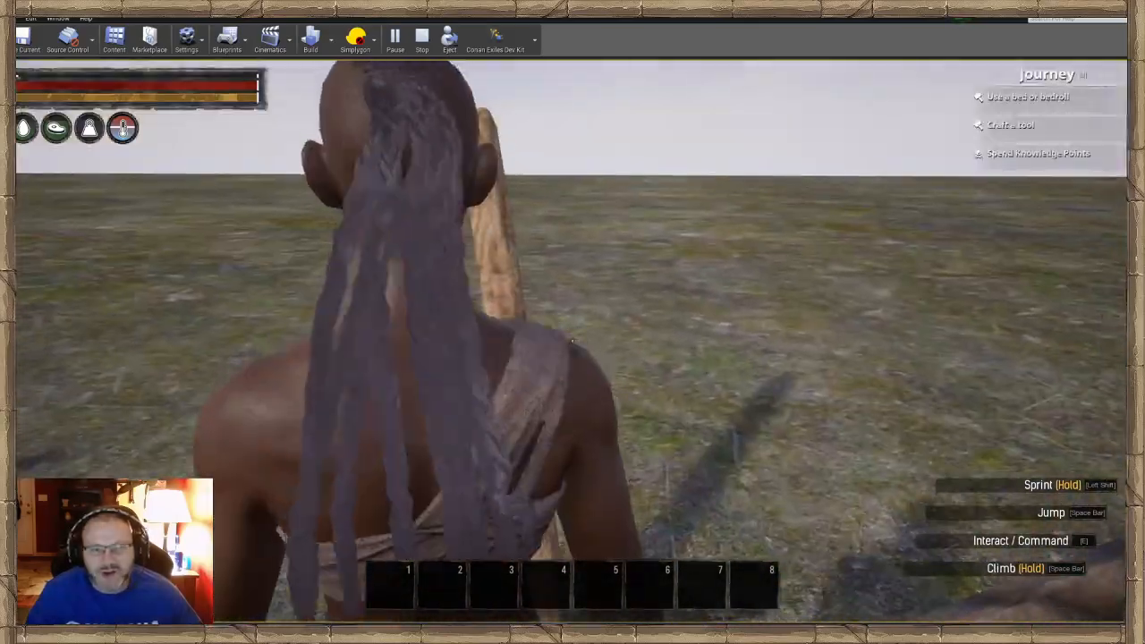
Run the character away from the rug onto the open grass and turn Cloak off in the admin panel.
{"action": "key", "text": "w"}
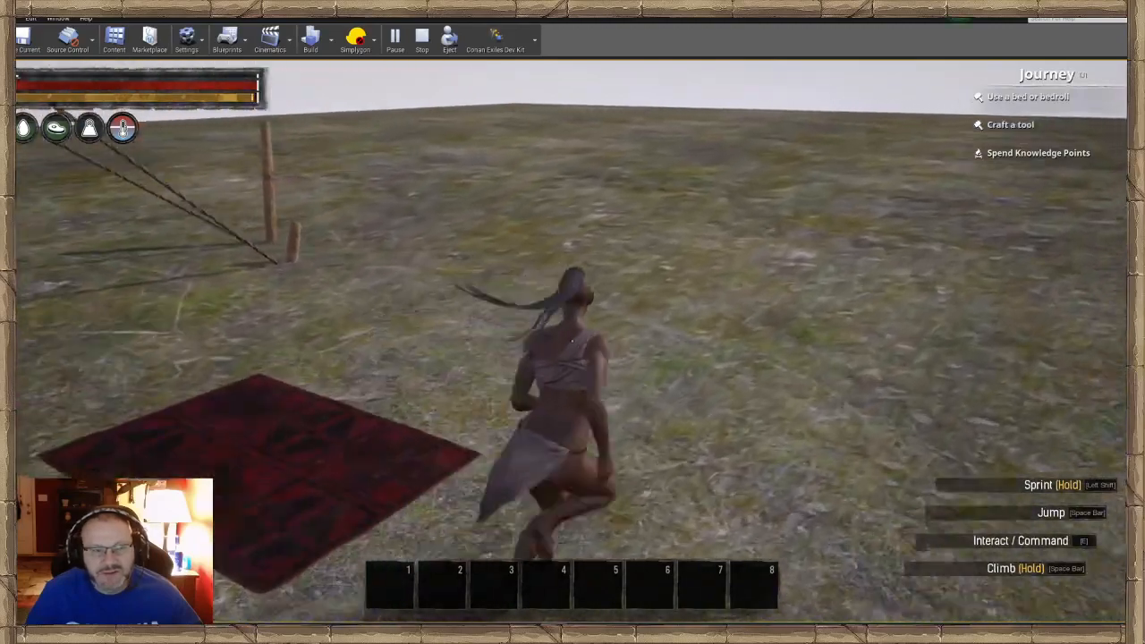
{"action": "key", "text": "w"}
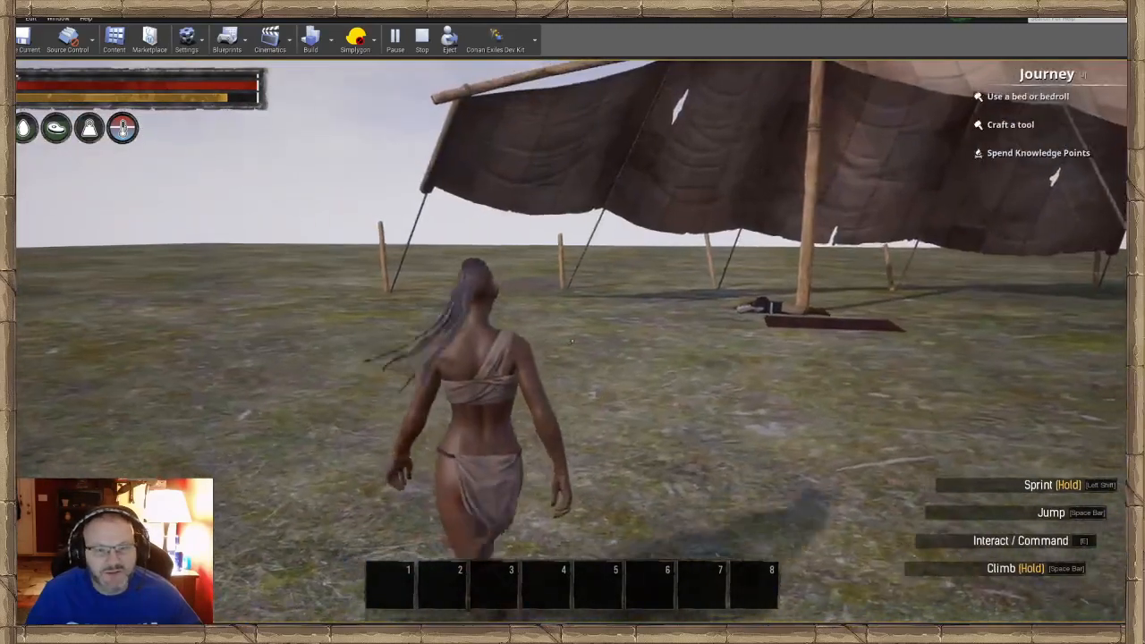
{"action": "key", "text": "ctrl+shift+Escape"}
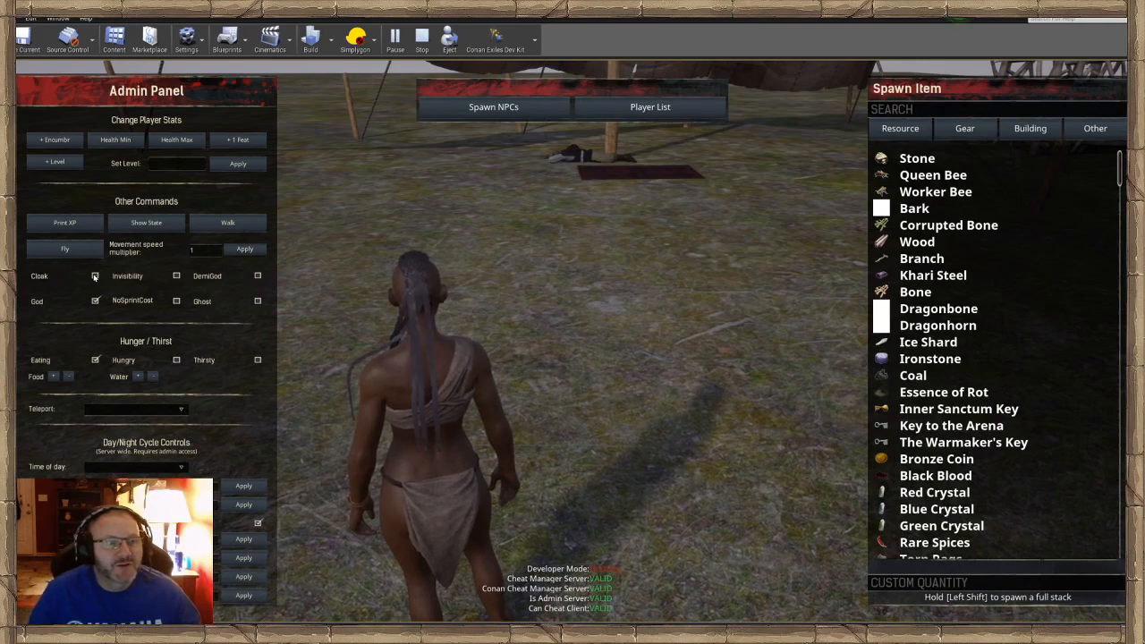
{"action": "key", "text": "ctrl+shift+Escape"}
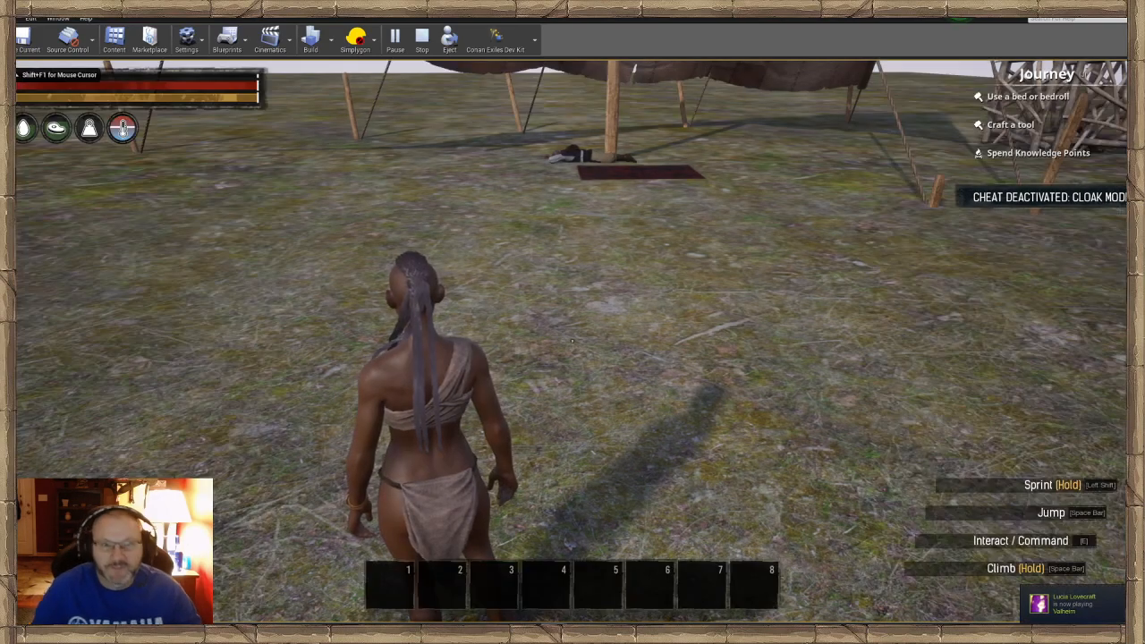
Run the character up to the sleeping Treasure Seeker at the tent pole to provoke him, and start backing off.
{"action": "key", "text": "w"}
{"action": "key", "text": "w"}
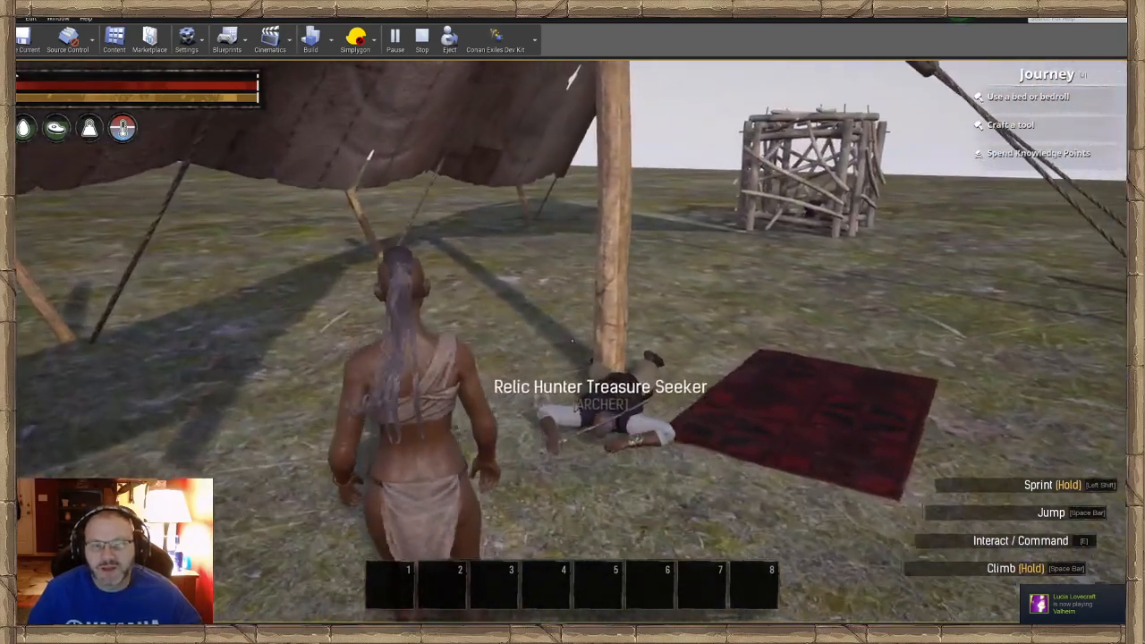
{"action": "key", "text": "s"}
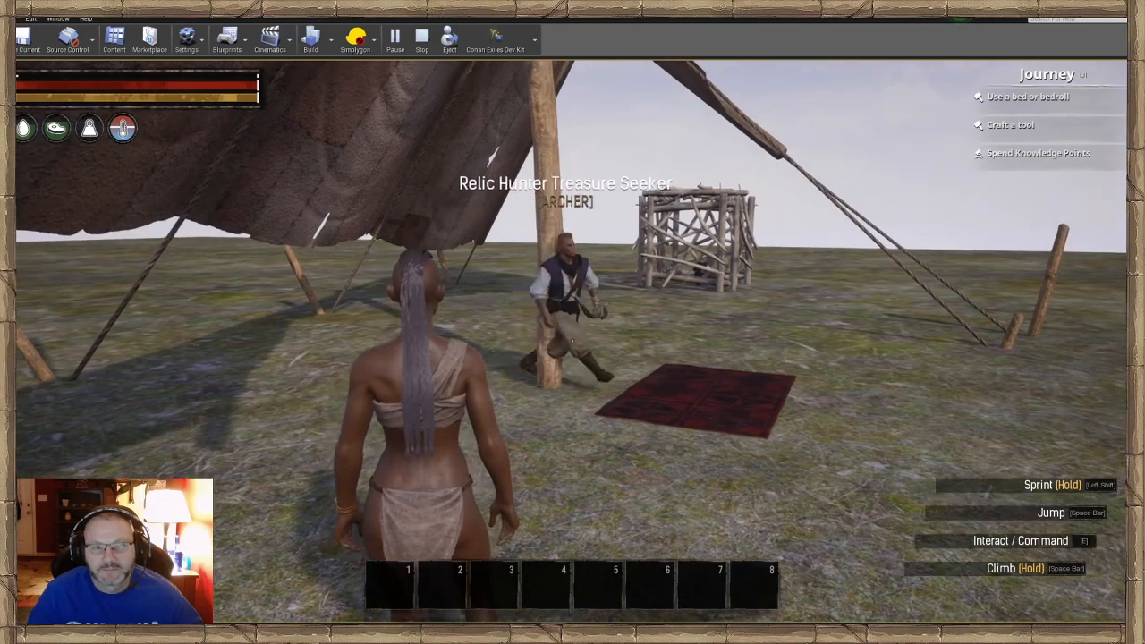
{"action": "key", "text": "s"}
{"action": "key", "text": "s"}
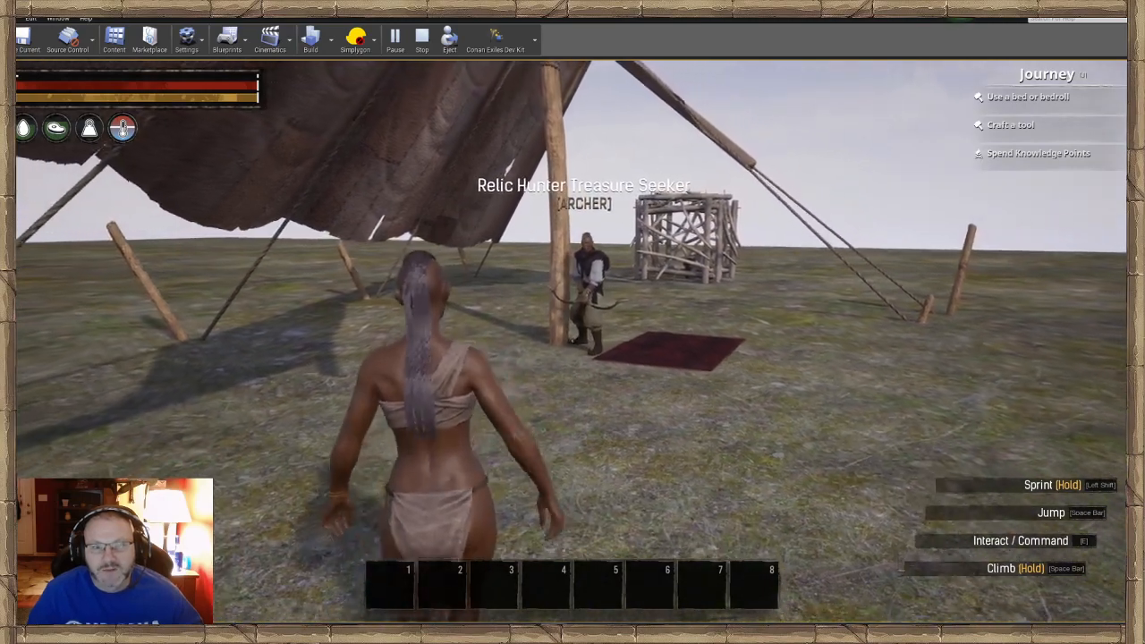
Retreat across the open grass while facing the tent to observe how the Treasure Seeker archer pursues and attacks.
{"action": "key", "text": "s"}
{"action": "key", "text": "d"}
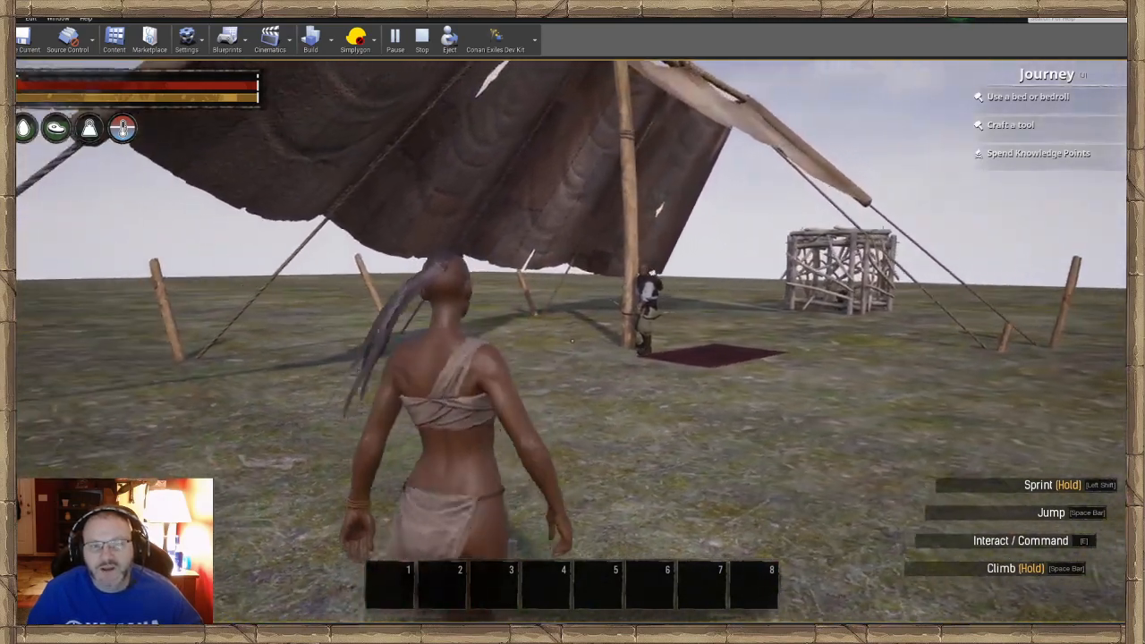
{"action": "key", "text": "s"}
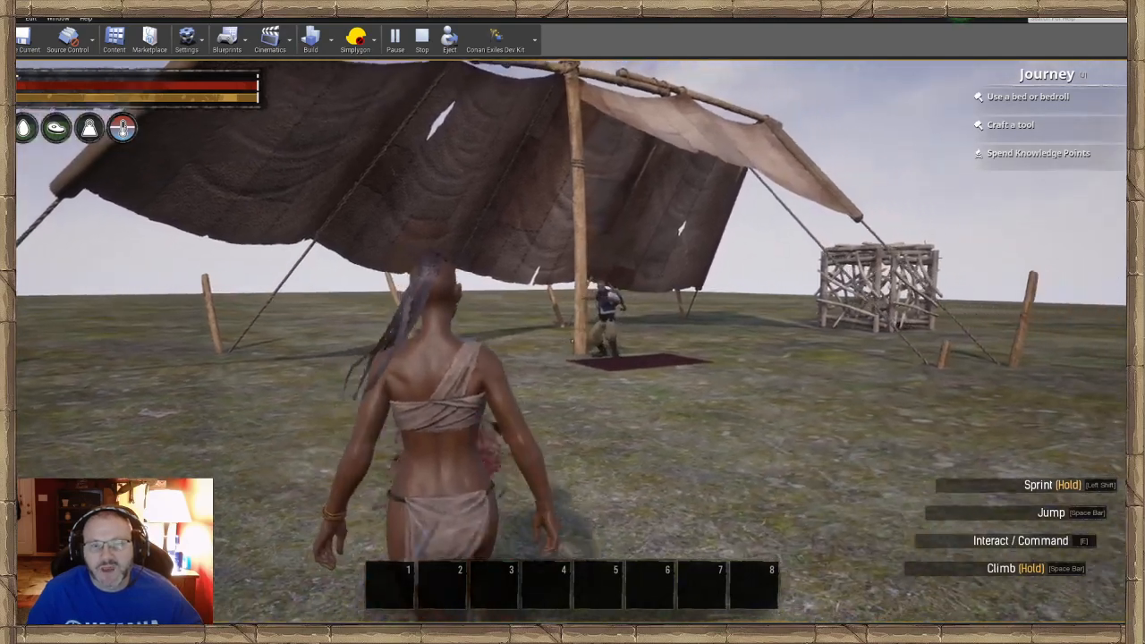
{"action": "key", "text": "s"}
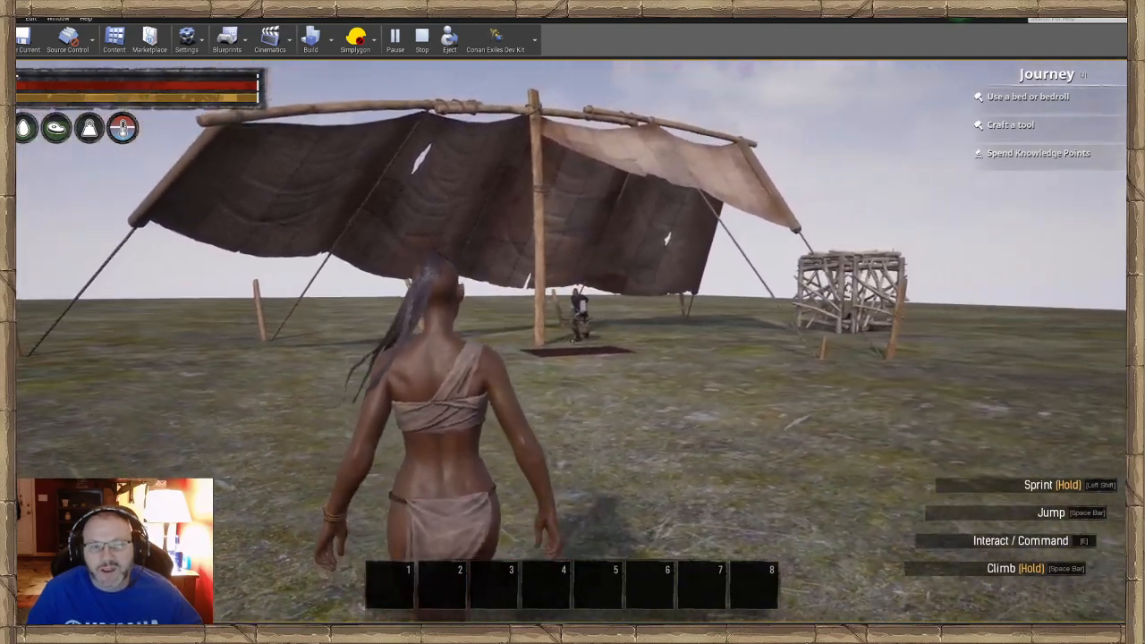
{"action": "key", "text": "d"}
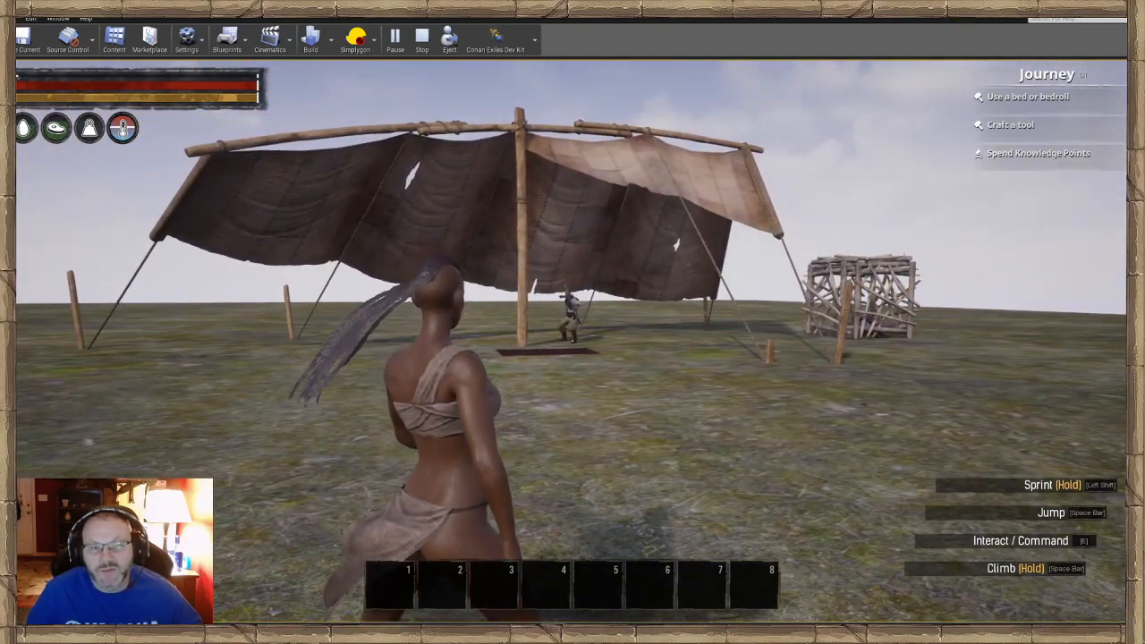
{"action": "key", "text": "d"}
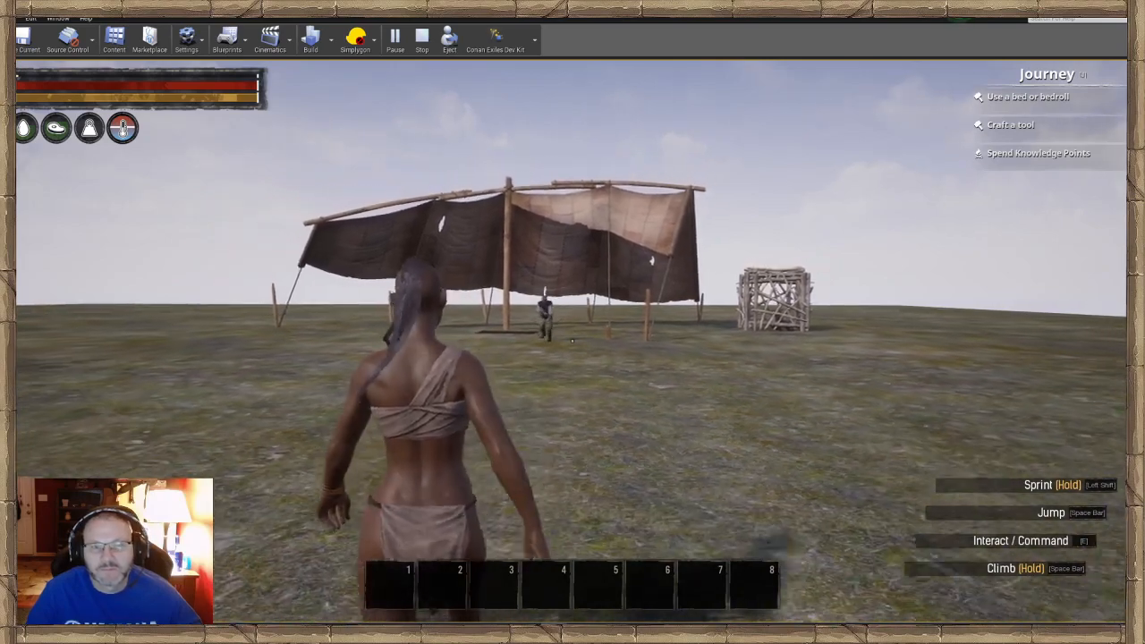
{"action": "key", "text": "a"}
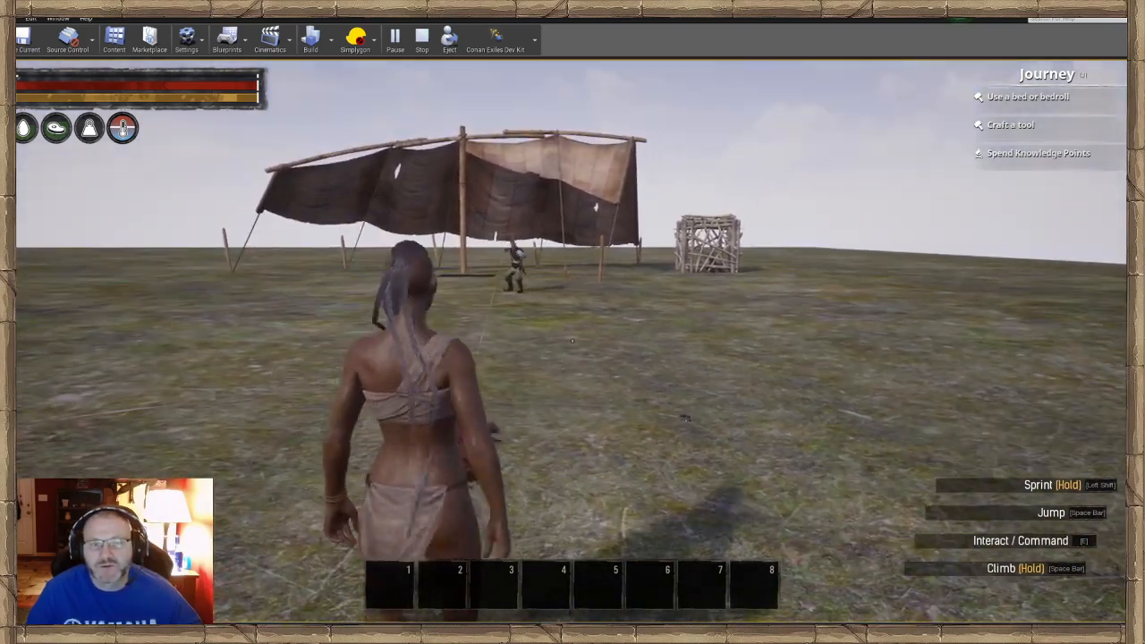
Run the character past the tent to the cage and circle it to examine the NPC inside.
{"action": "key", "text": "w"}
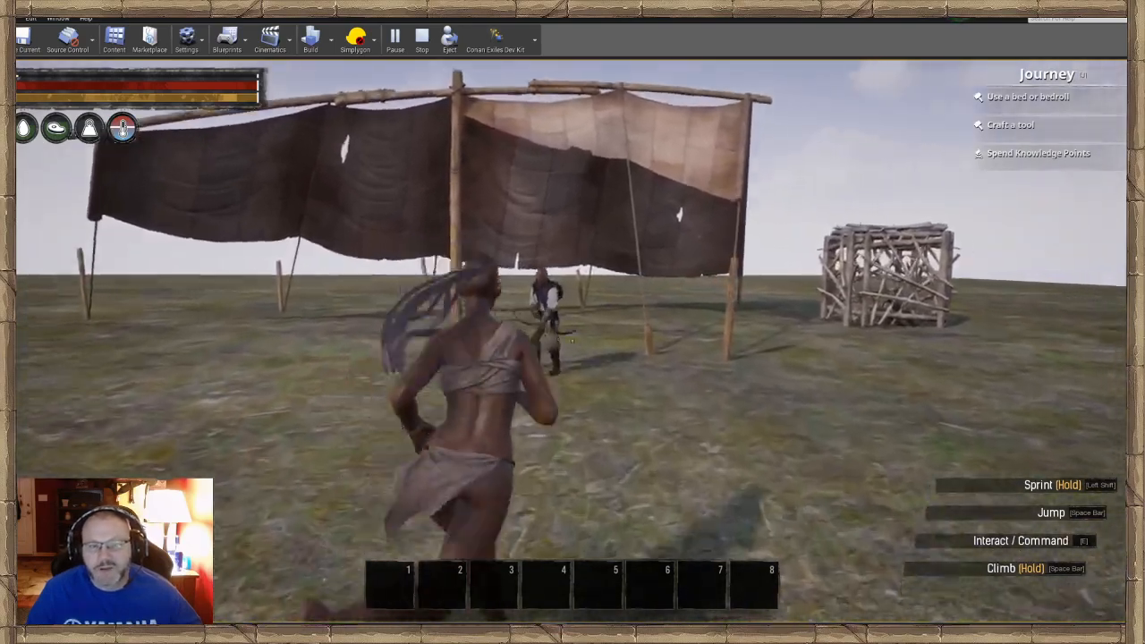
{"action": "key", "text": "shift+w"}
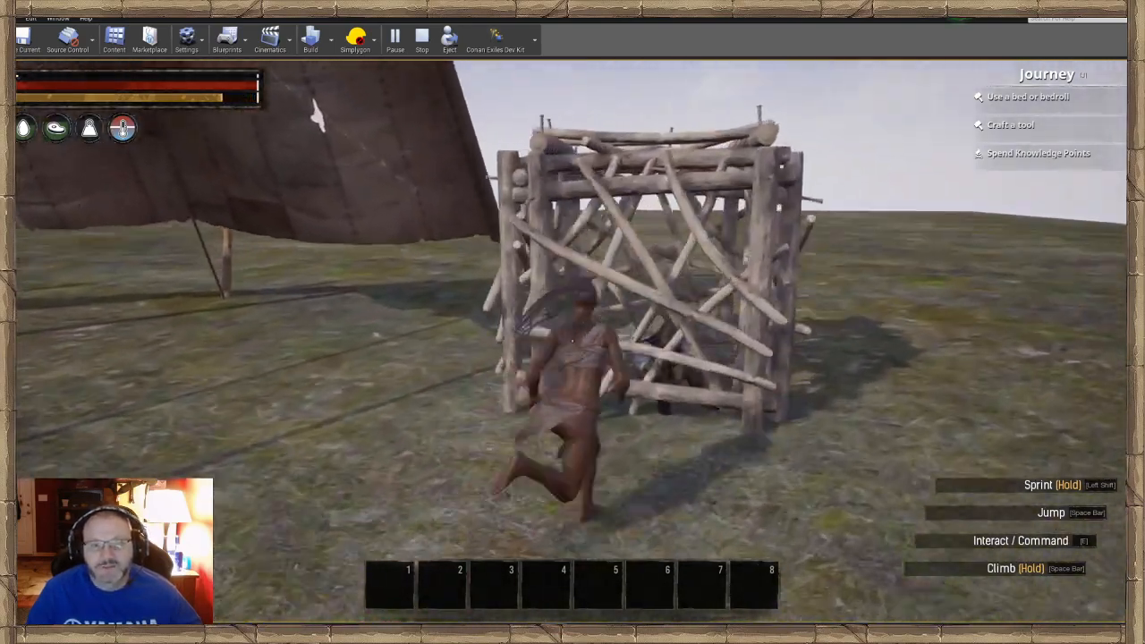
{"action": "key", "text": "w"}
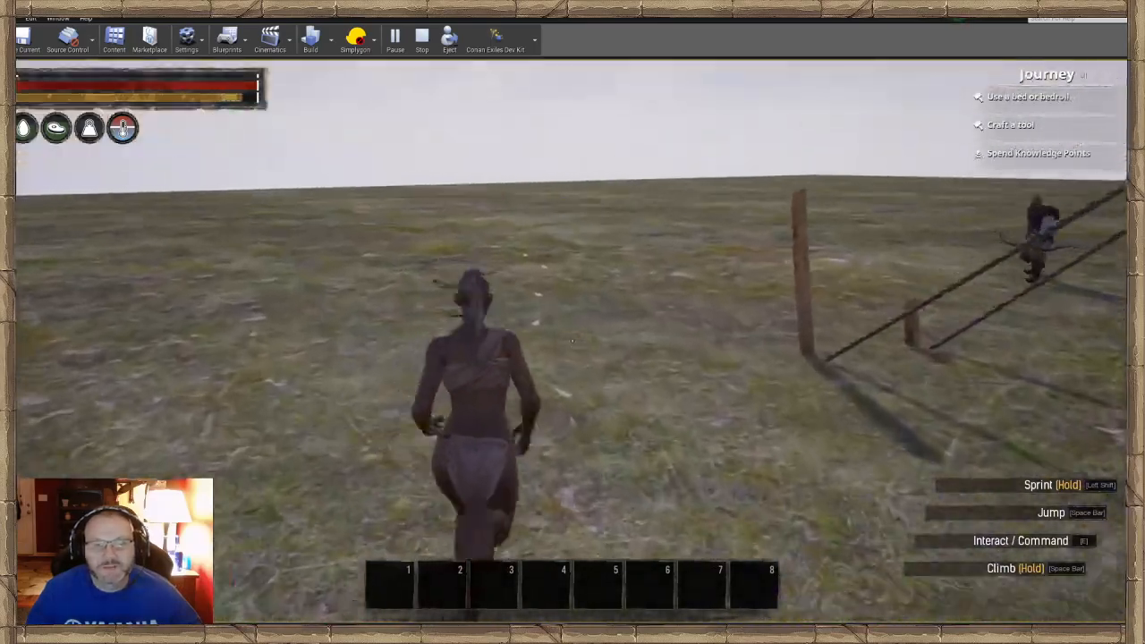
{"action": "key", "text": "w"}
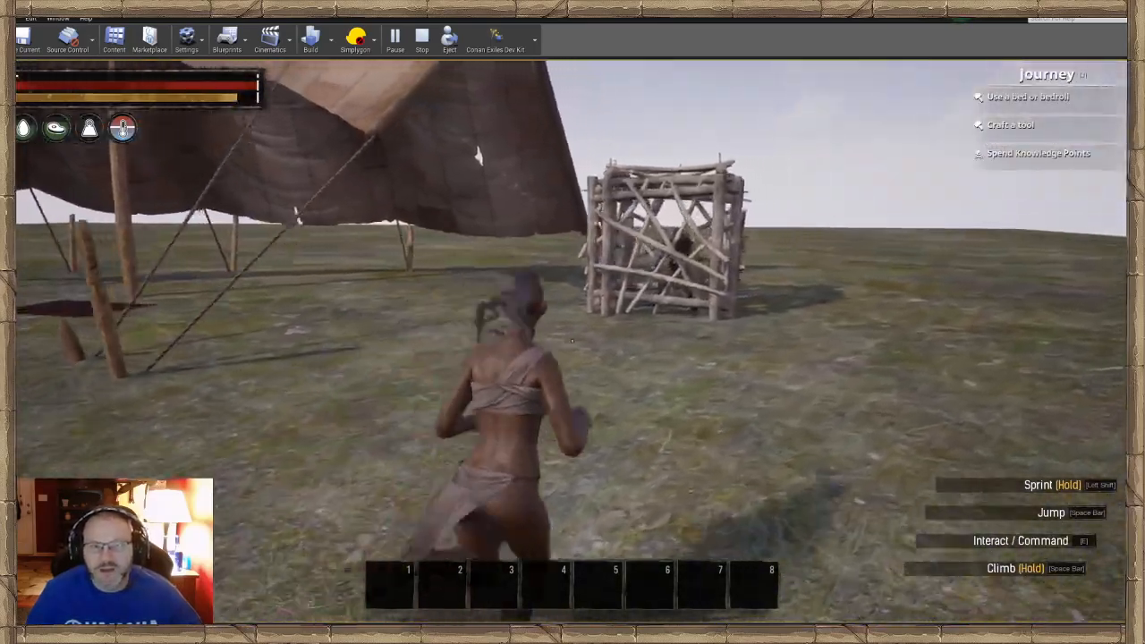
{"action": "key", "text": "w"}
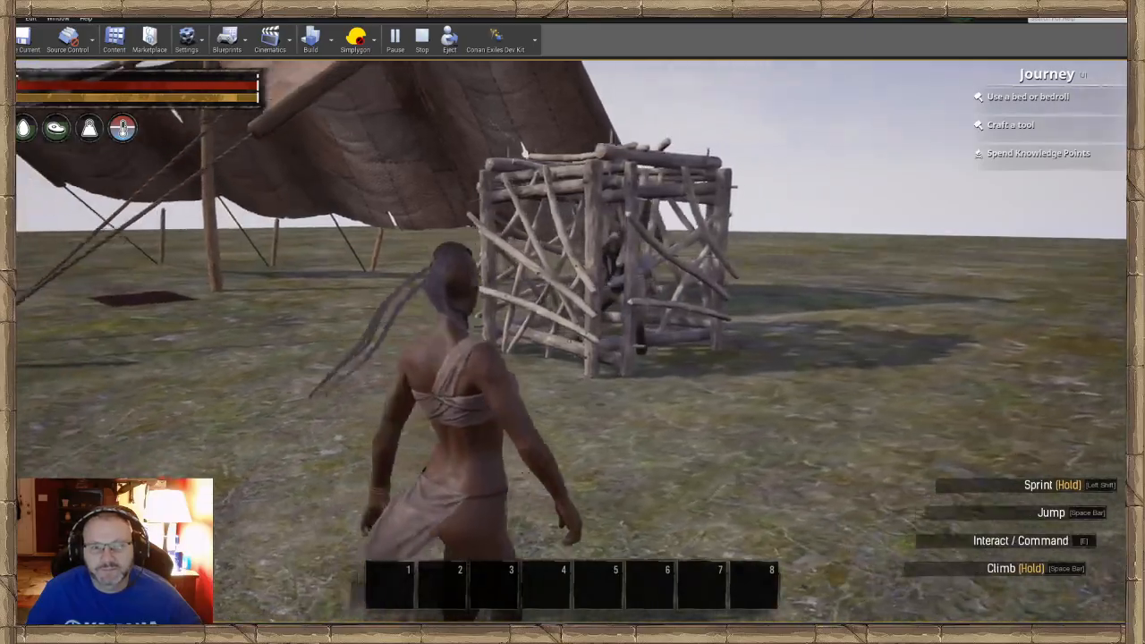
{"action": "key", "text": "w"}
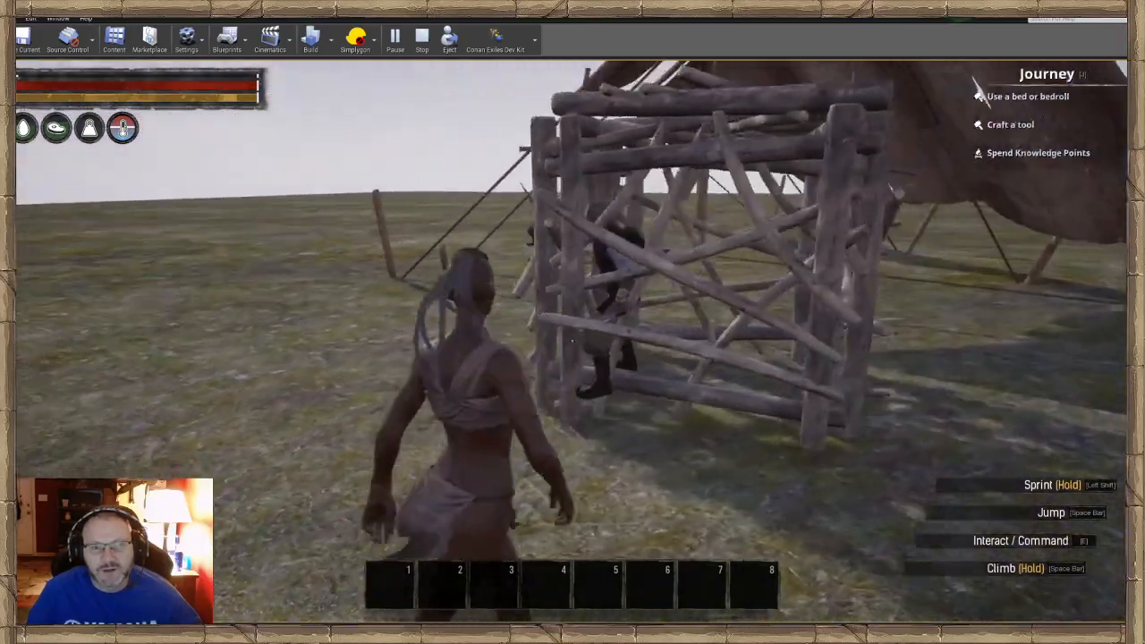
{"action": "key", "text": "d"}
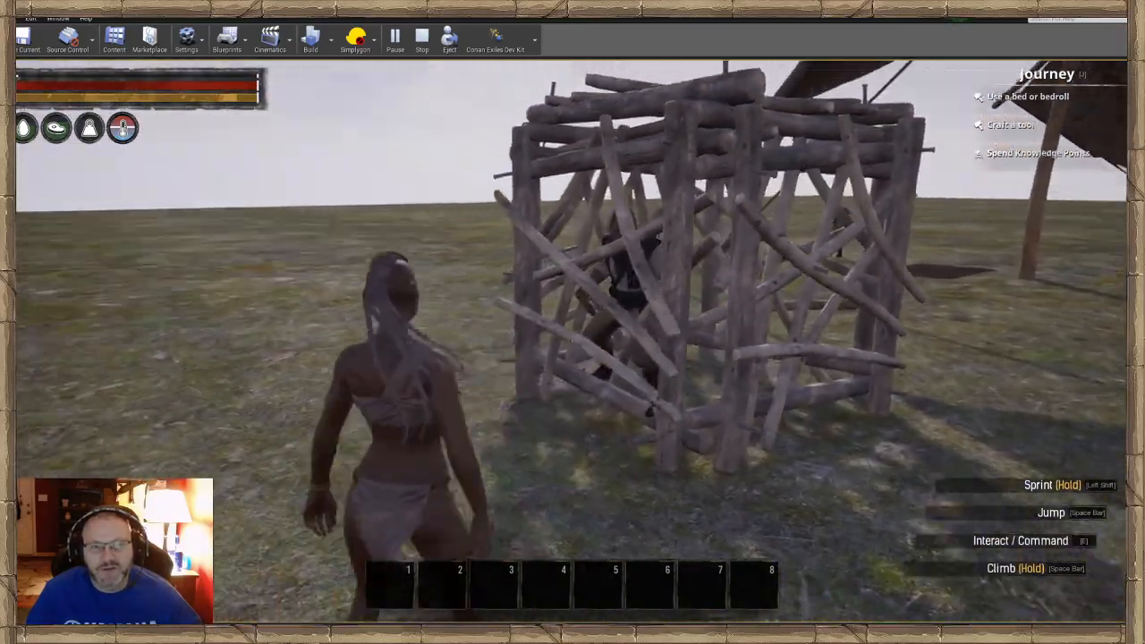
Run the character back to the grass in front of the tent and end the playtest.
{"action": "key", "text": "w"}
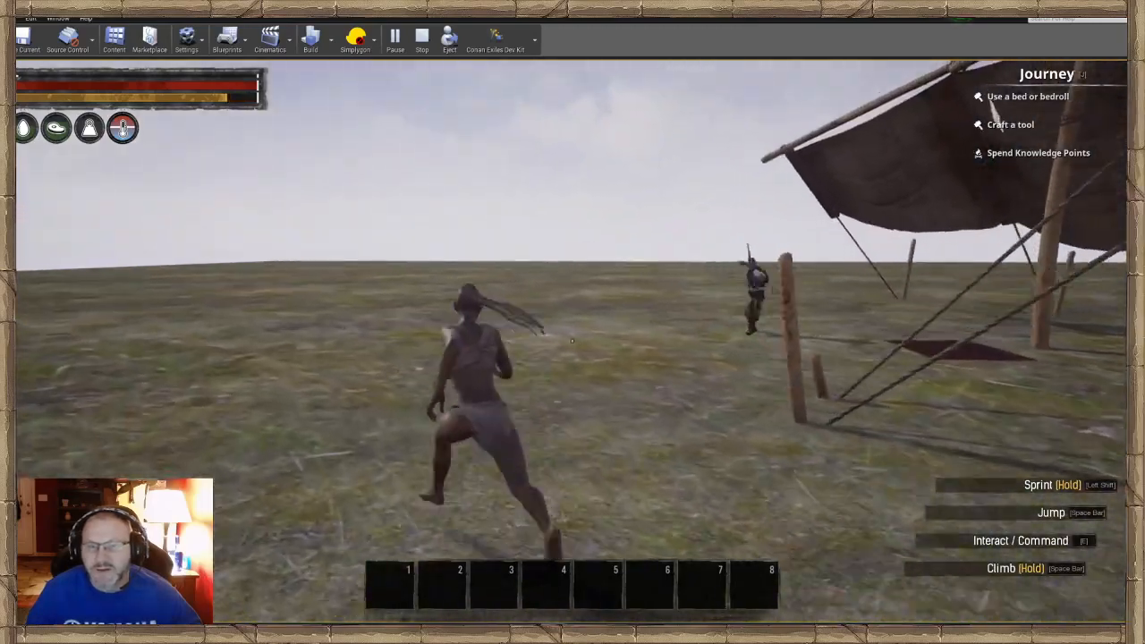
{"action": "key", "text": "w"}
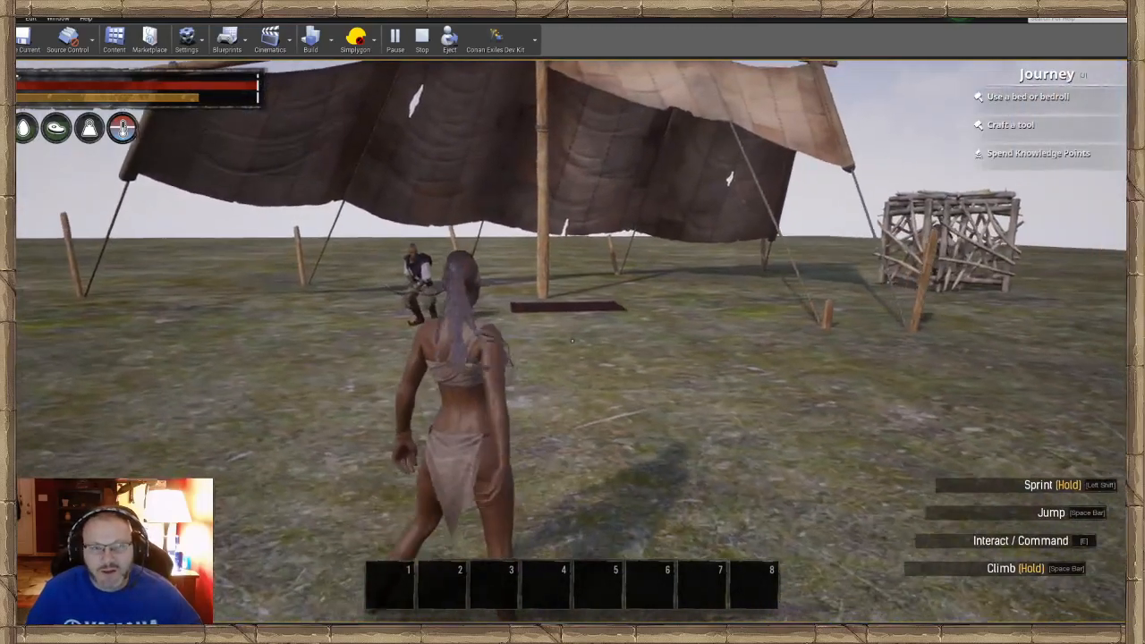
{"action": "key", "text": "Escape"}
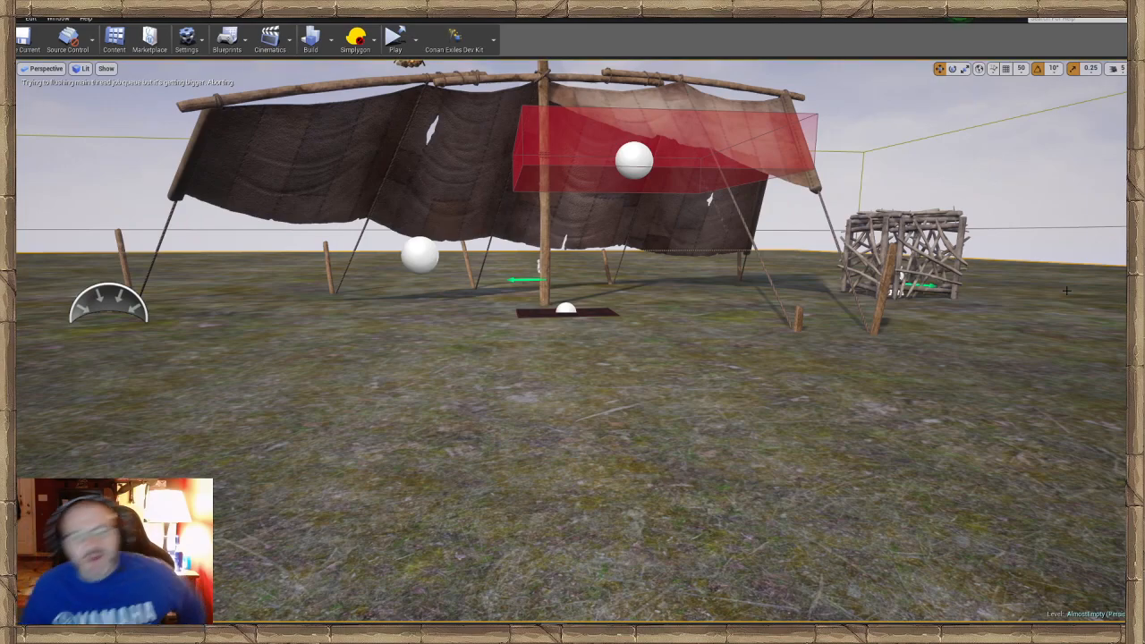
Move the manual spawn point from the tent pole onto the back edge of the dark red rug.
{"action": "key", "text": "w"}
{"action": "right_click_drag", "start_coordinate": [573, 340], "coordinate": [601, 277]}
{"action": "key", "text": "s"}
{"action": "key", "text": "s"}
{"action": "key", "text": "w"}
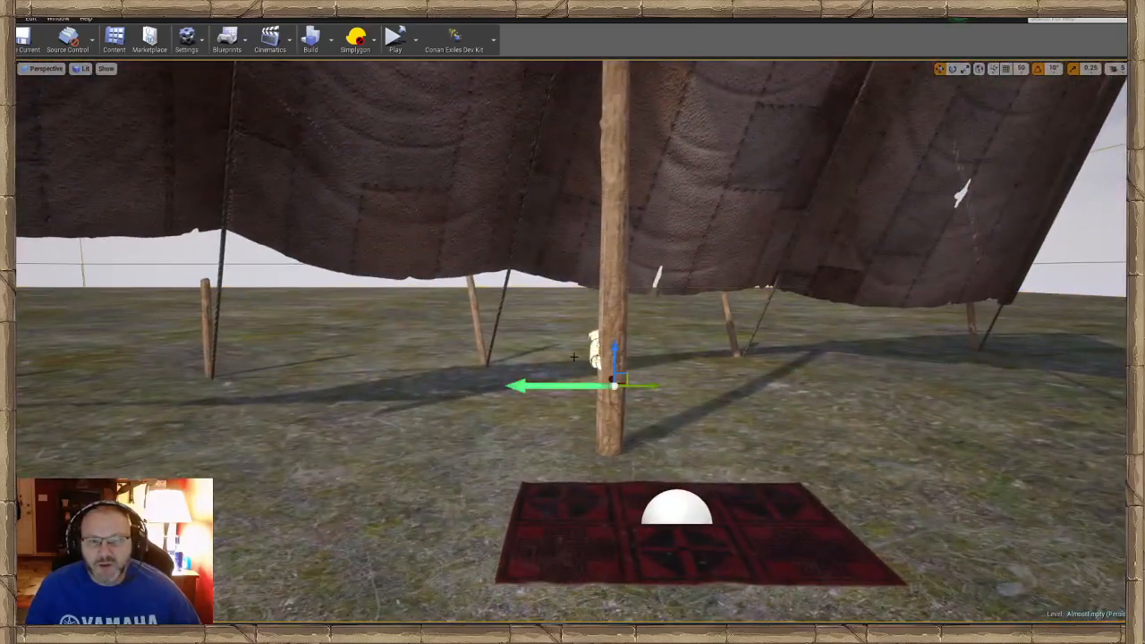
{"action": "right_click_drag", "start_coordinate": [574, 357], "coordinate": [441, 337]}
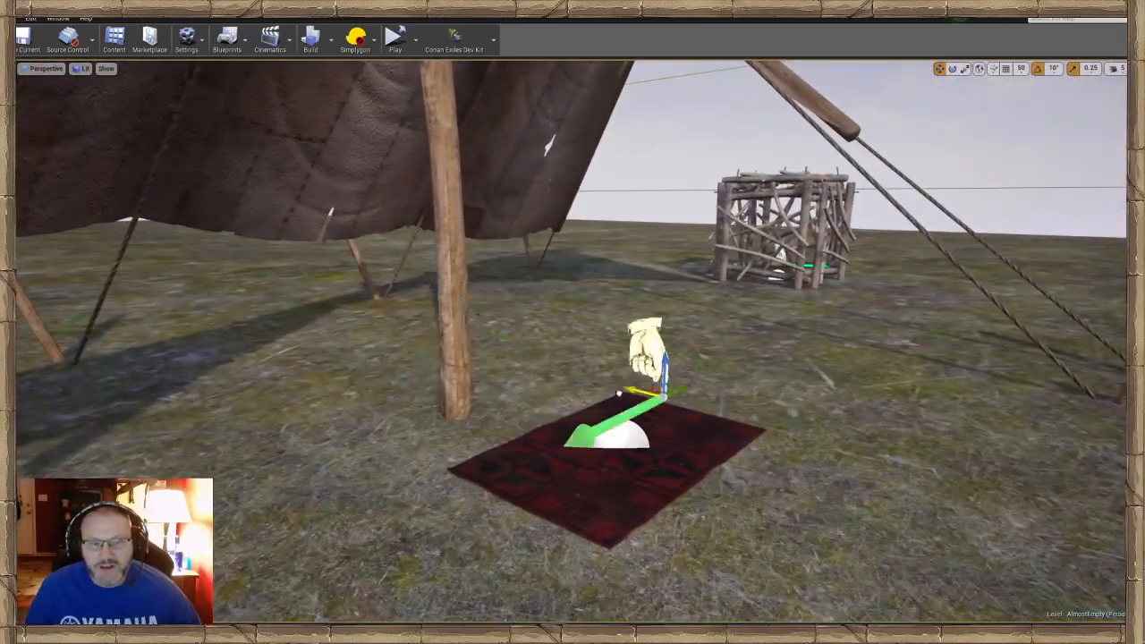
Move the spawn point away from the rug to the tent's rope stakes on the side facing the cage.
{"action": "key", "text": "s"}
{"action": "mouse_move", "coordinate": [554, 416]}
{"action": "right_mouse_down"}
{"action": "mouse_move", "coordinate": [554, 447]}
{"action": "mouse_move", "coordinate": [609, 447]}
{"action": "mouse_move", "coordinate": [554, 416]}
{"action": "right_mouse_up"}
{"action": "key", "text": "w"}
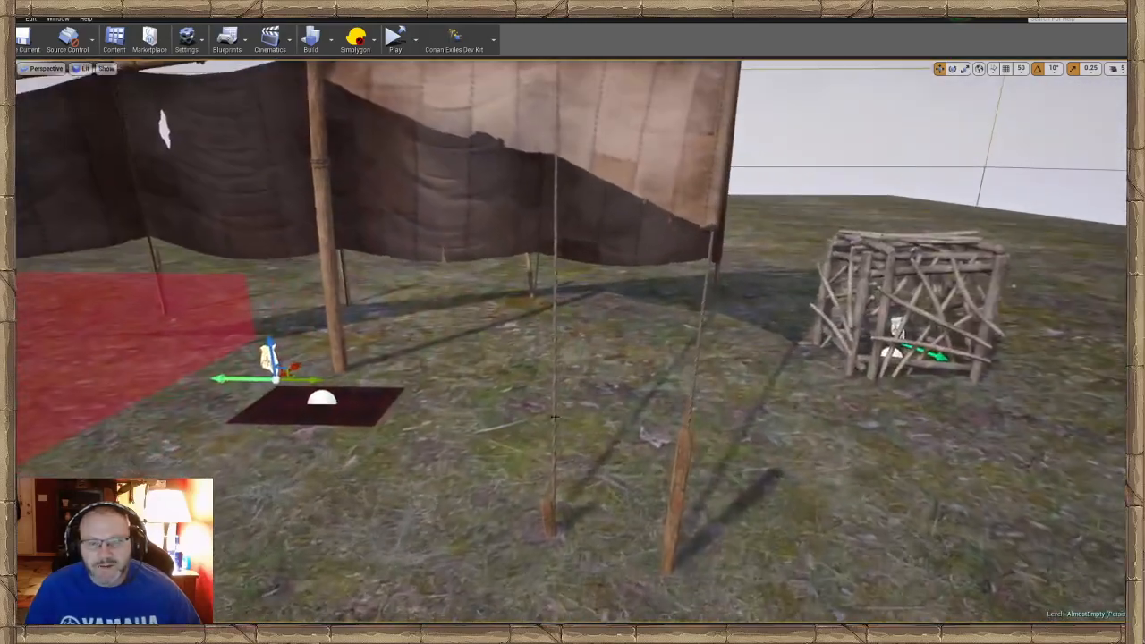
{"action": "right_click_drag", "start_coordinate": [728, 443], "coordinate": [573, 430]}
{"action": "key", "text": "d"}
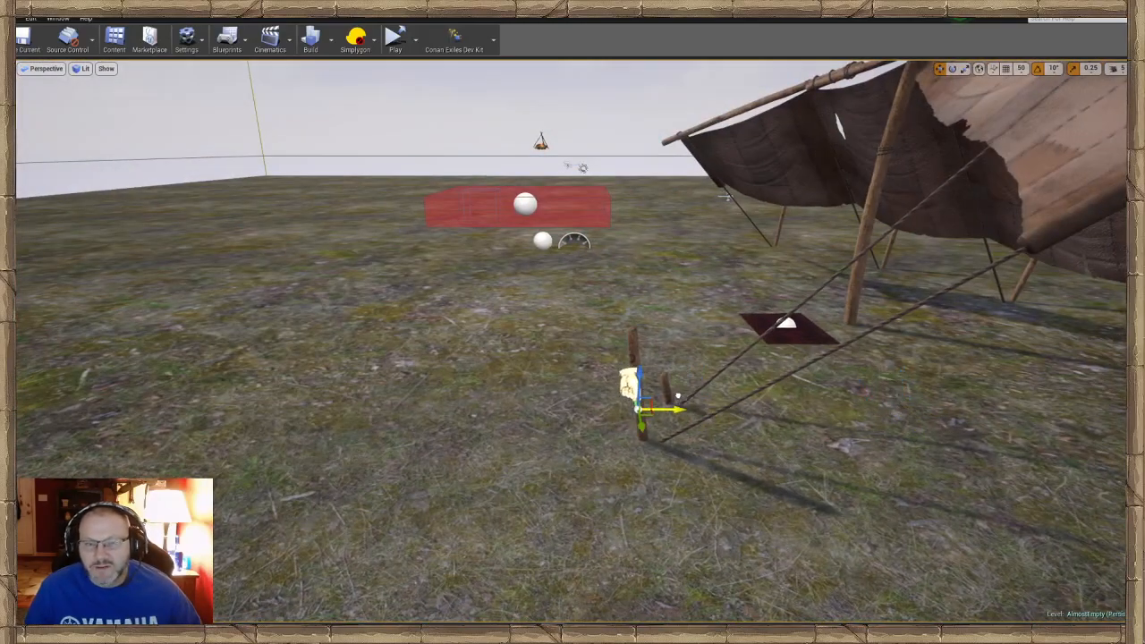
{"action": "right_click_drag", "start_coordinate": [677, 396], "coordinate": [653, 369]}
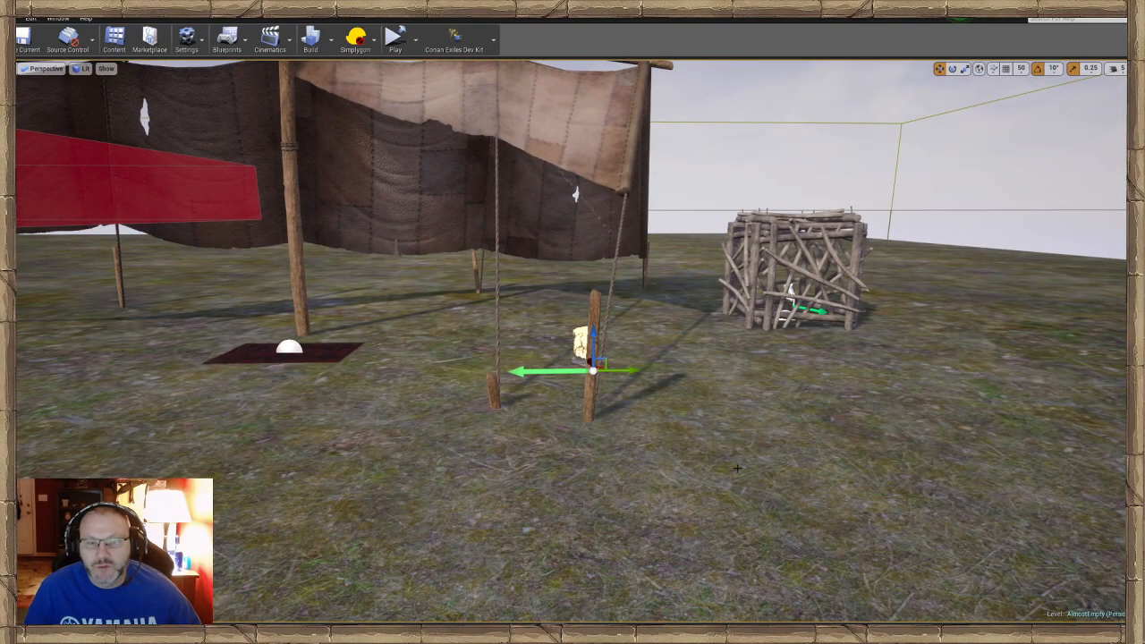
Move the spawn point onto the open grass beside the dome-shaped light icon, on the side of the tent away from the cage.
{"action": "right_click_drag", "start_coordinate": [737, 468], "coordinate": [715, 476]}
{"action": "key", "text": "s"}
{"action": "key", "text": "w"}
{"action": "key", "text": "s"}
{"action": "key", "text": "a"}
{"action": "key", "text": "w"}
{"action": "key", "text": "s"}
{"action": "key", "text": "s"}
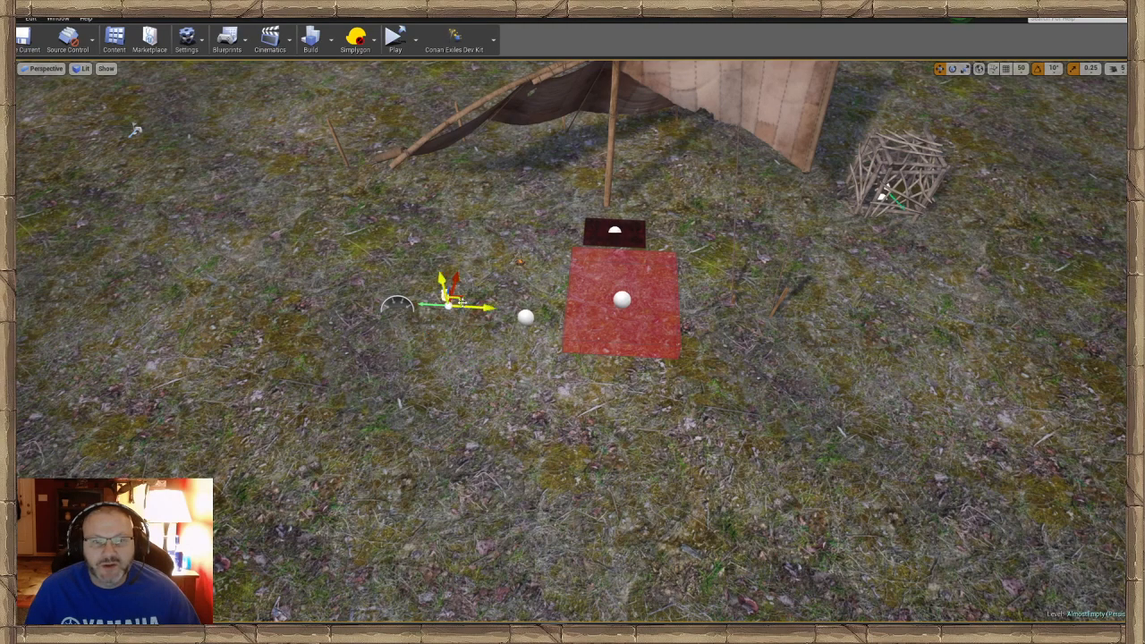
Turn the spawn point to face away from the tent, duplicate it, and space the two out on the grass.
{"action": "key", "text": "w"}
{"action": "right_click_drag", "start_coordinate": [462, 302], "coordinate": [490, 386]}
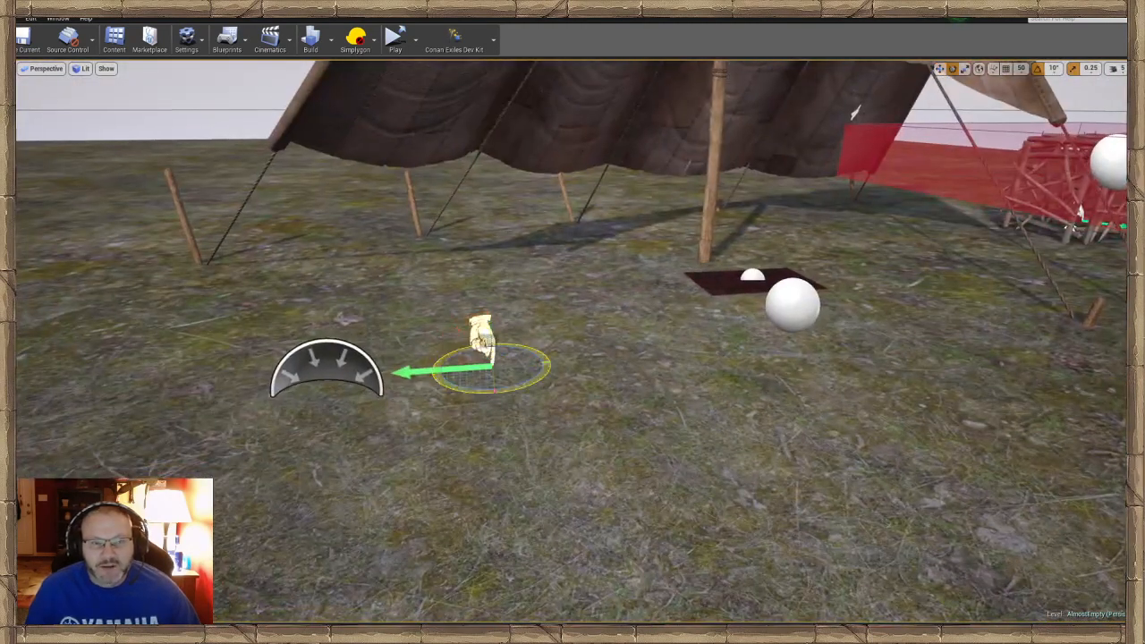
{"action": "right_click_drag", "start_coordinate": [606, 406], "coordinate": [603, 407]}
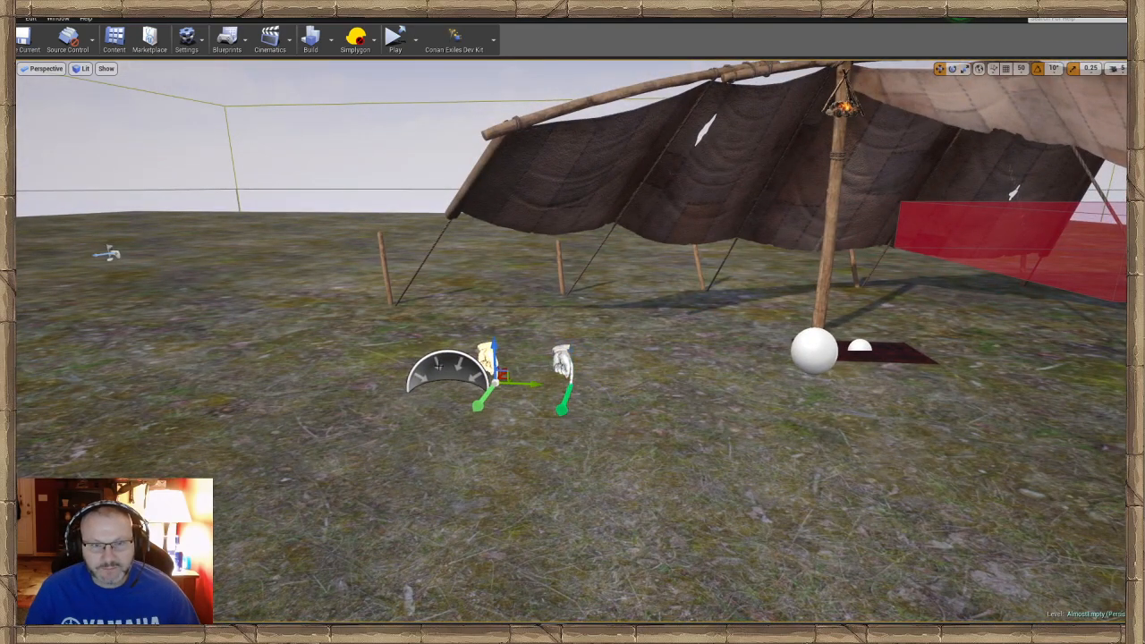
{"action": "left_click", "coordinate": [558, 385]}
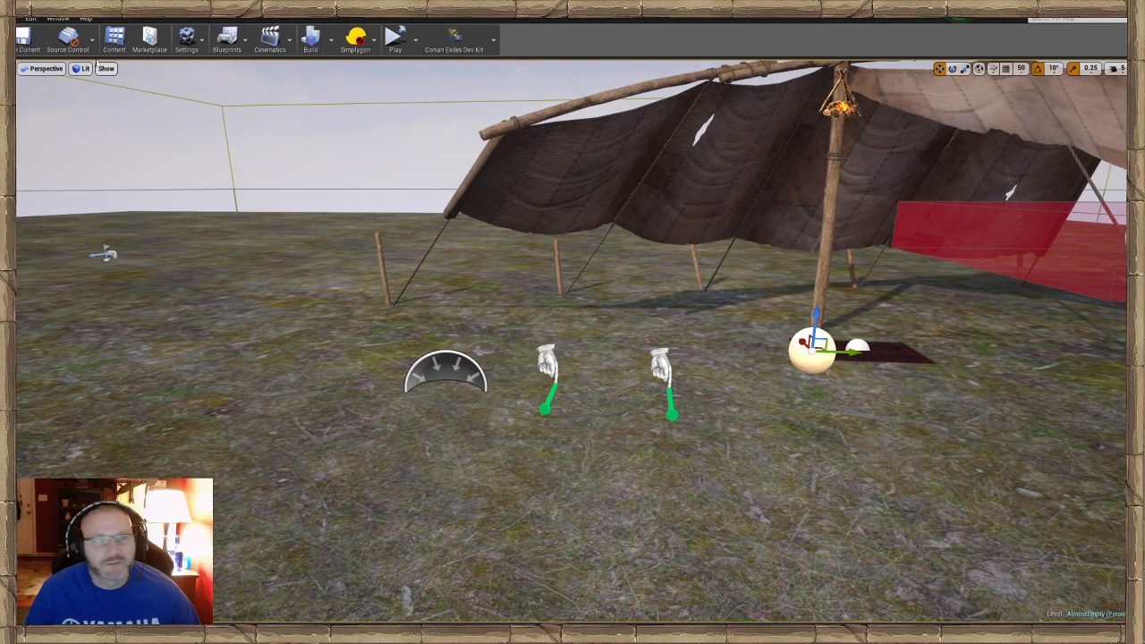
Add BP_ManualSpawnPoint_Tut_3 as a third entry in the Camp Actors of BP_CampOwner_Tut_1's camp component.
{"action": "left_click", "coordinate": [65, 19]}
{"action": "mouse_move", "coordinate": [80, 38]}
{"action": "left_click", "coordinate": [170, 37]}
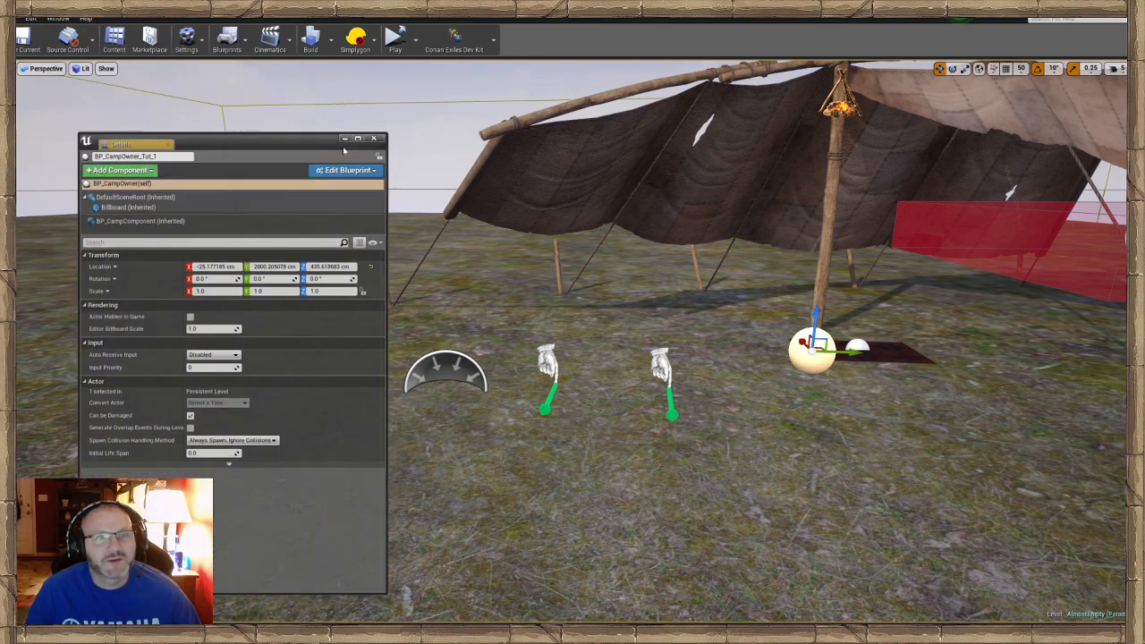
{"action": "left_click", "coordinate": [99, 210]}
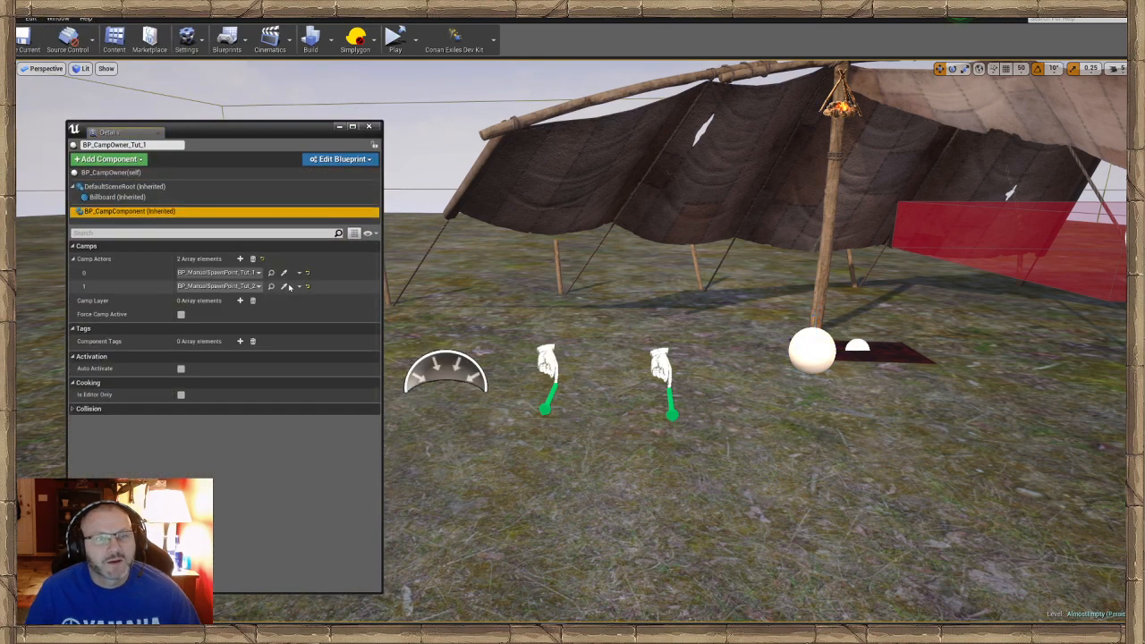
{"action": "left_click", "coordinate": [240, 259]}
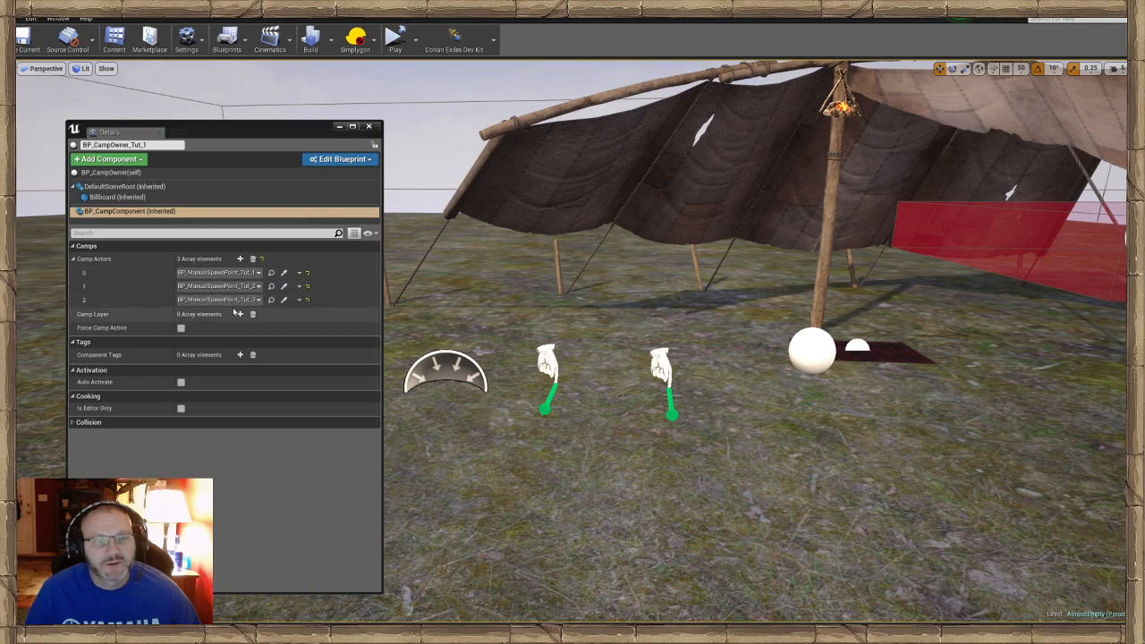
{"action": "left_click", "coordinate": [338, 128]}
Save the AlmostEmpty map and start a new playtest from the grass well in front of the camp.
{"action": "scroll", "coordinate": [572, 358], "scroll_direction": "down", "scroll_amount": 10}
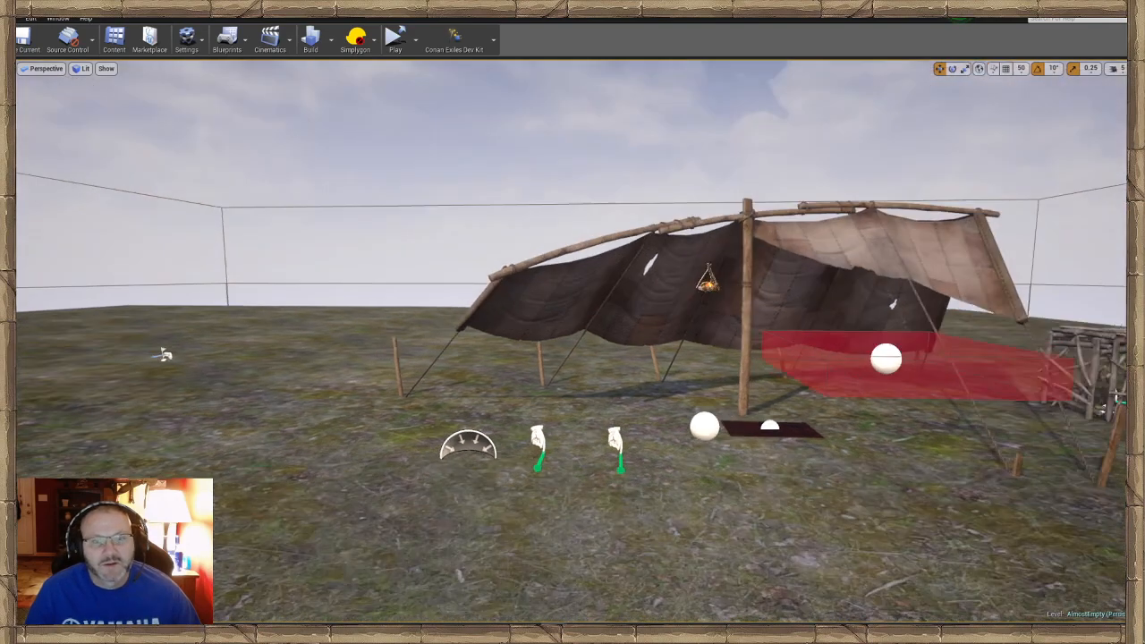
{"action": "key", "text": "ctrl+s"}
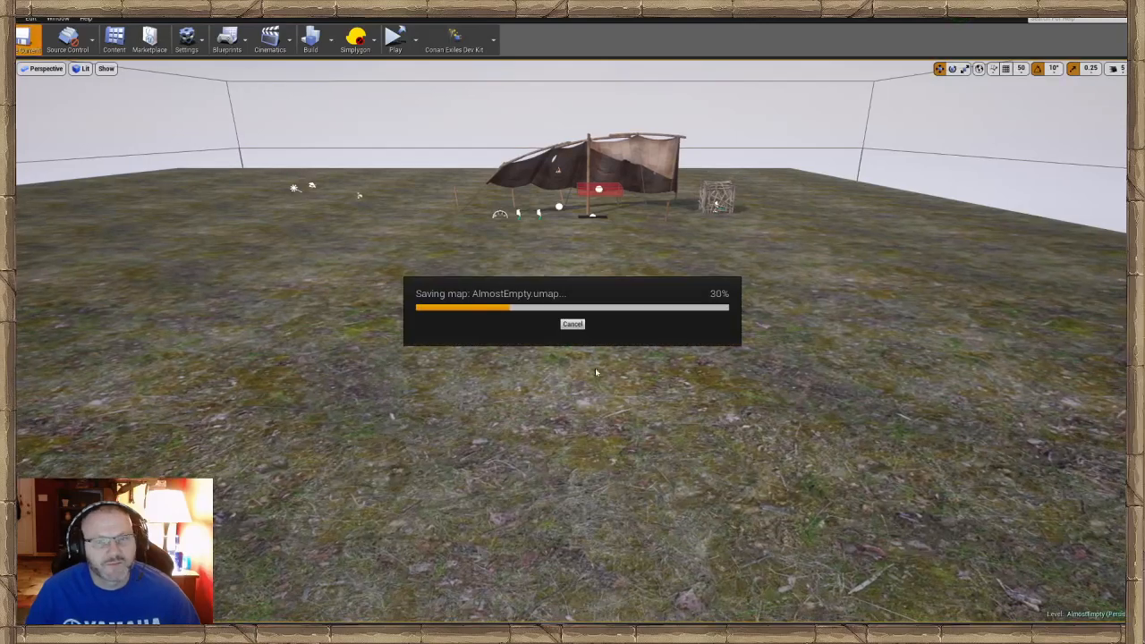
{"action": "right_click", "coordinate": [556, 409]}
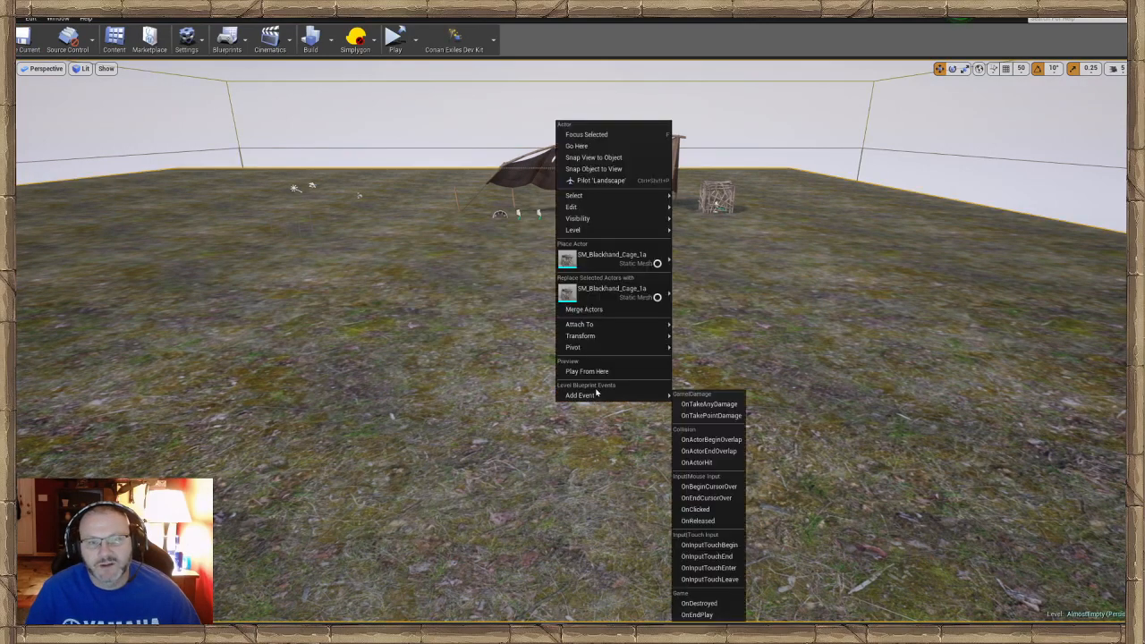
{"action": "left_click", "coordinate": [601, 376]}
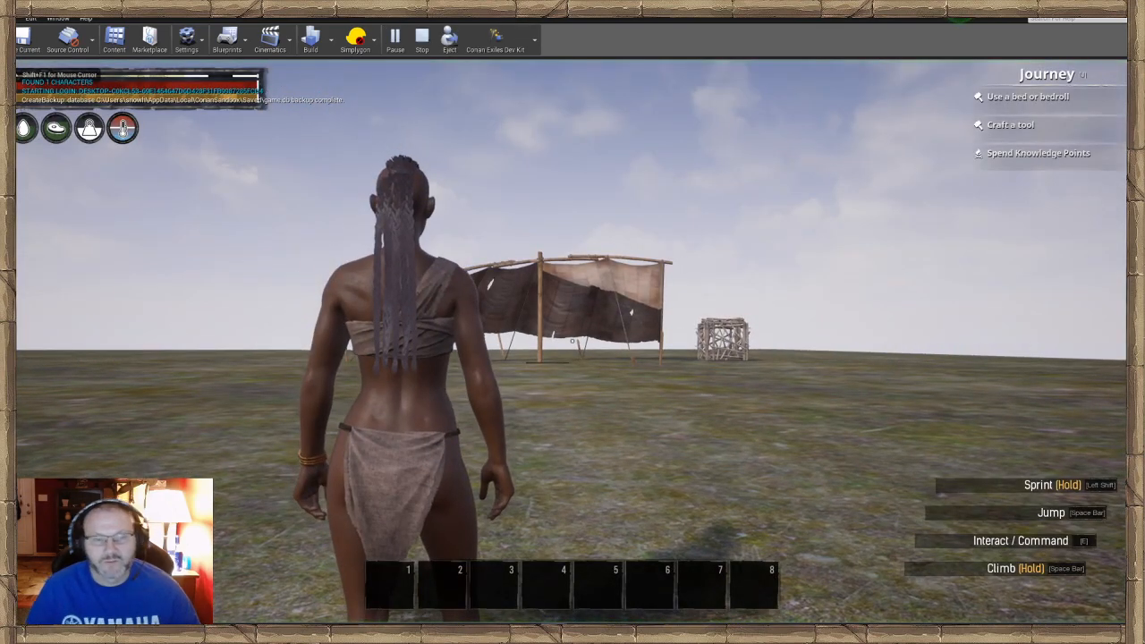
Activate Cloak mode in the playtest's admin panel and run up to the two NPCs in front of the tent.
{"action": "key", "text": "ctrl+shift+Escape"}
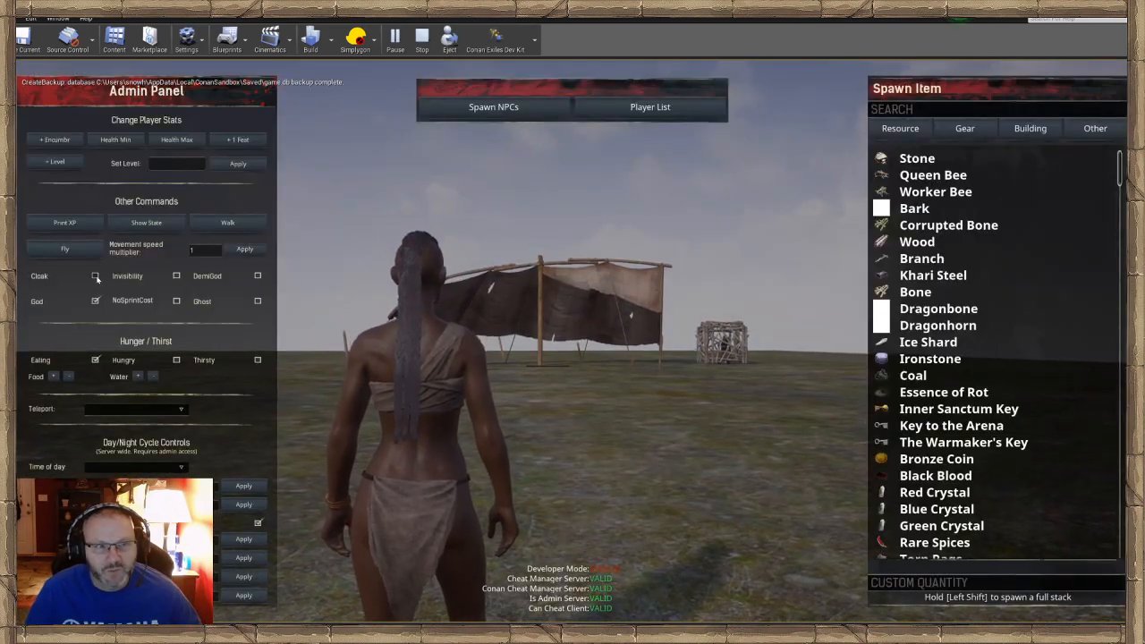
{"action": "key", "text": "ctrl+shift+Escape"}
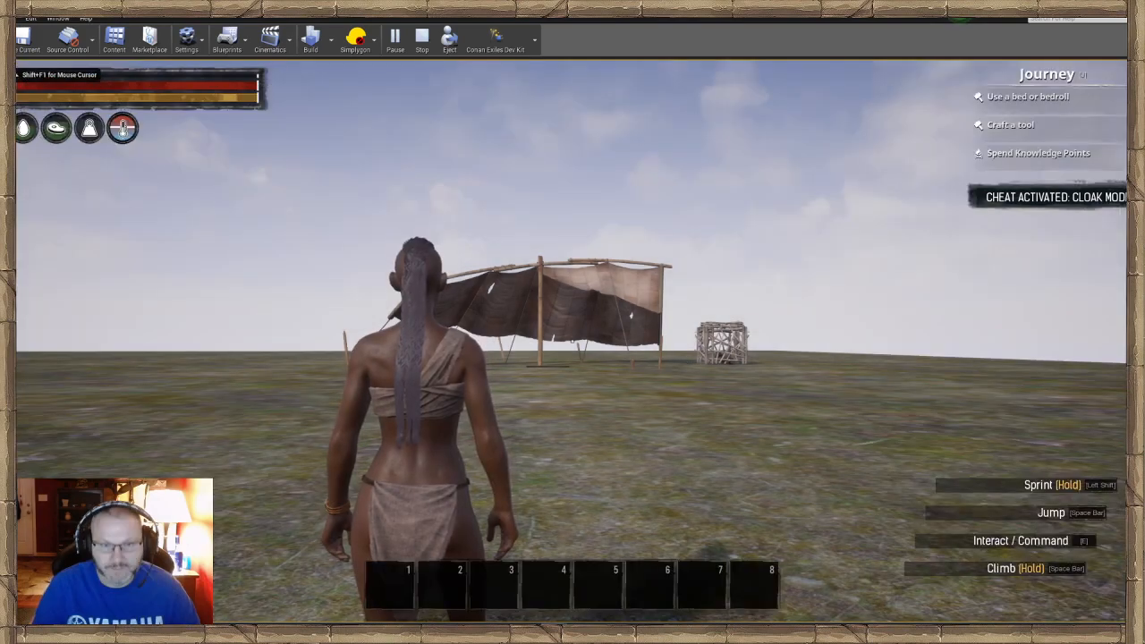
{"action": "key", "text": "w"}
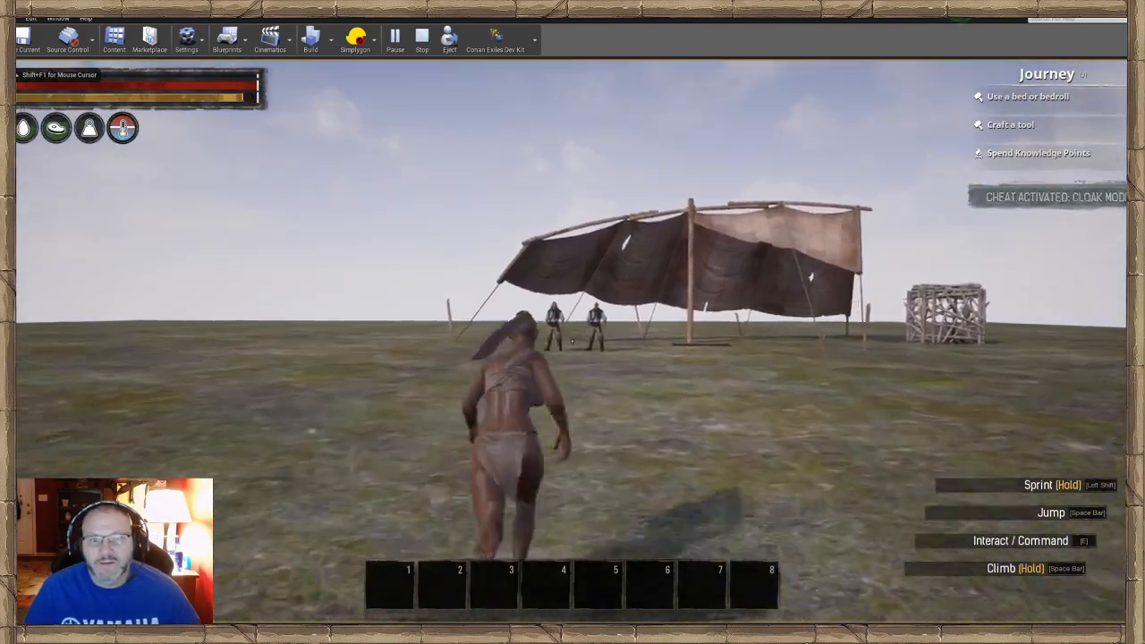
{"action": "key", "text": "shift+w"}
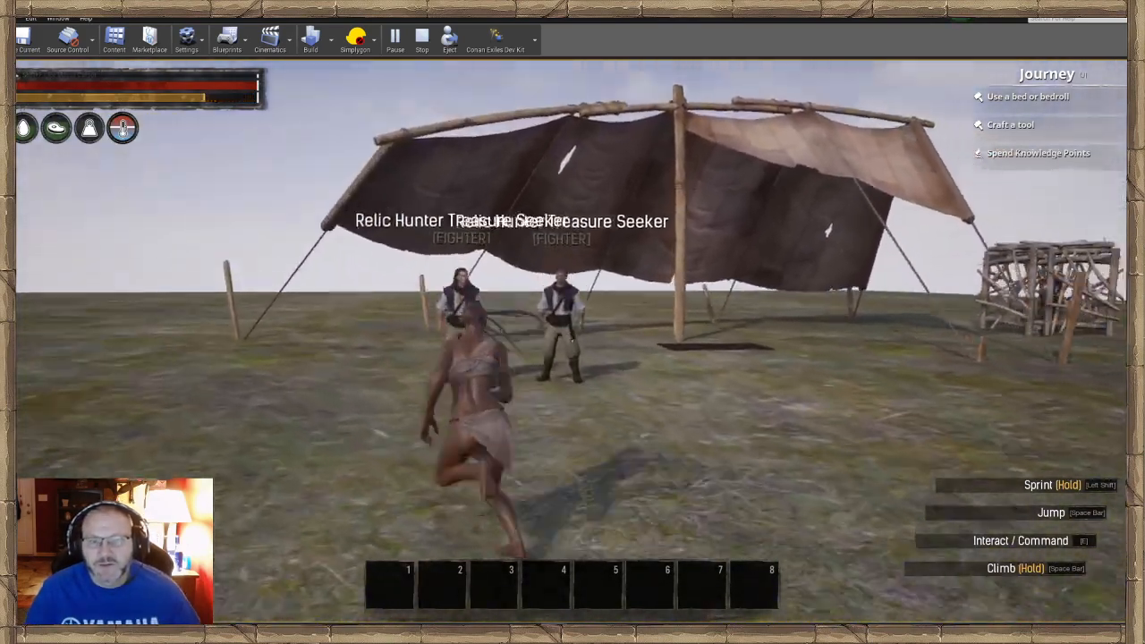
{"action": "key", "text": "w"}
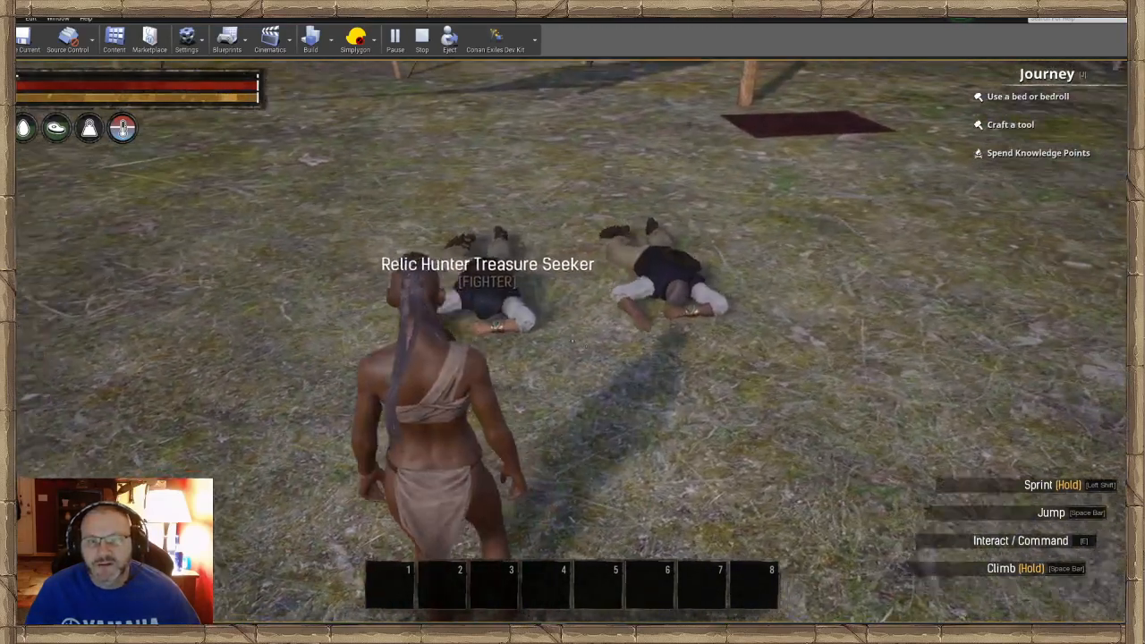
Check the two NPCs' emote from the side and from farther off on the grass, and end the playtest.
{"action": "key", "text": "a"}
{"action": "key", "text": "a"}
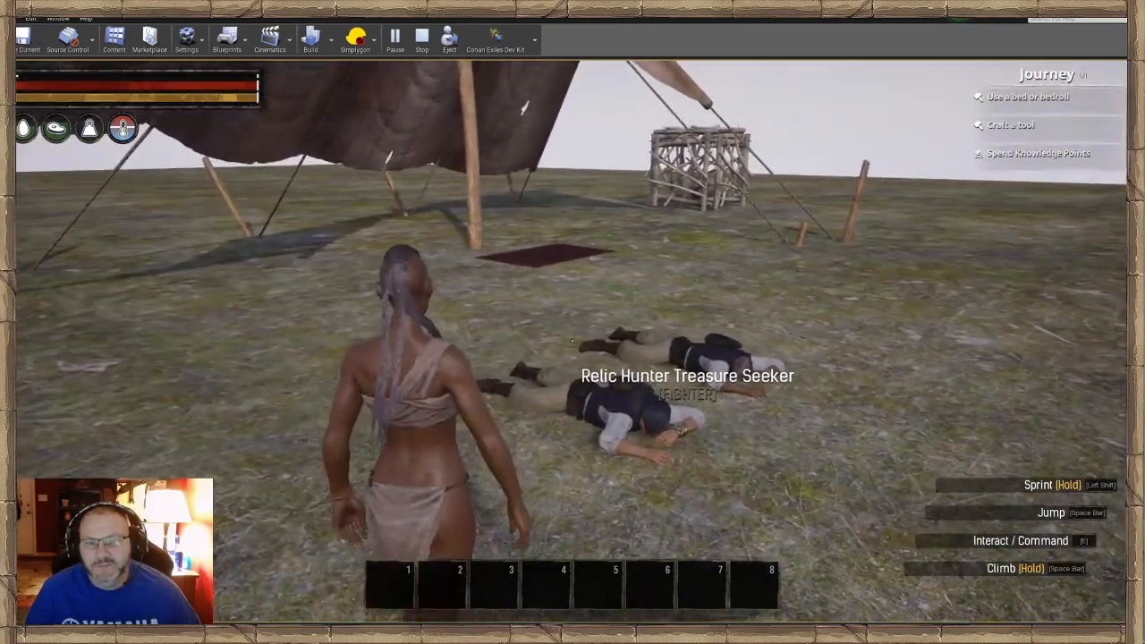
{"action": "key", "text": "shift+w"}
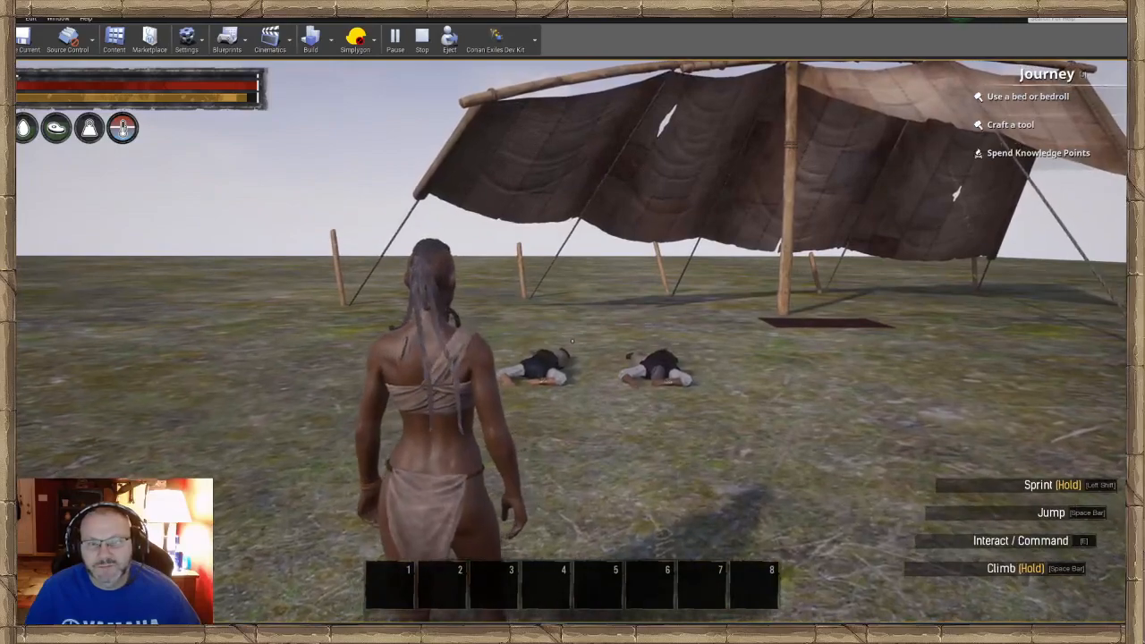
{"action": "key", "text": "shift+F1"}
{"action": "key", "text": "Escape"}
Search the whole Content folder for "weighted" and open the WeightedSpawnTableRow data table.
{"action": "key", "text": "s"}
{"action": "mouse_move", "coordinate": [347, 313]}
{"action": "right_mouse_down"}
{"action": "mouse_move", "coordinate": [340, 376]}
{"action": "mouse_move", "coordinate": [346, 331]}
{"action": "right_mouse_up"}
{"action": "key", "text": "w"}
{"action": "key", "text": "s"}
{"action": "right_click_drag", "start_coordinate": [561, 338], "coordinate": [606, 316]}
{"action": "key", "text": "w"}
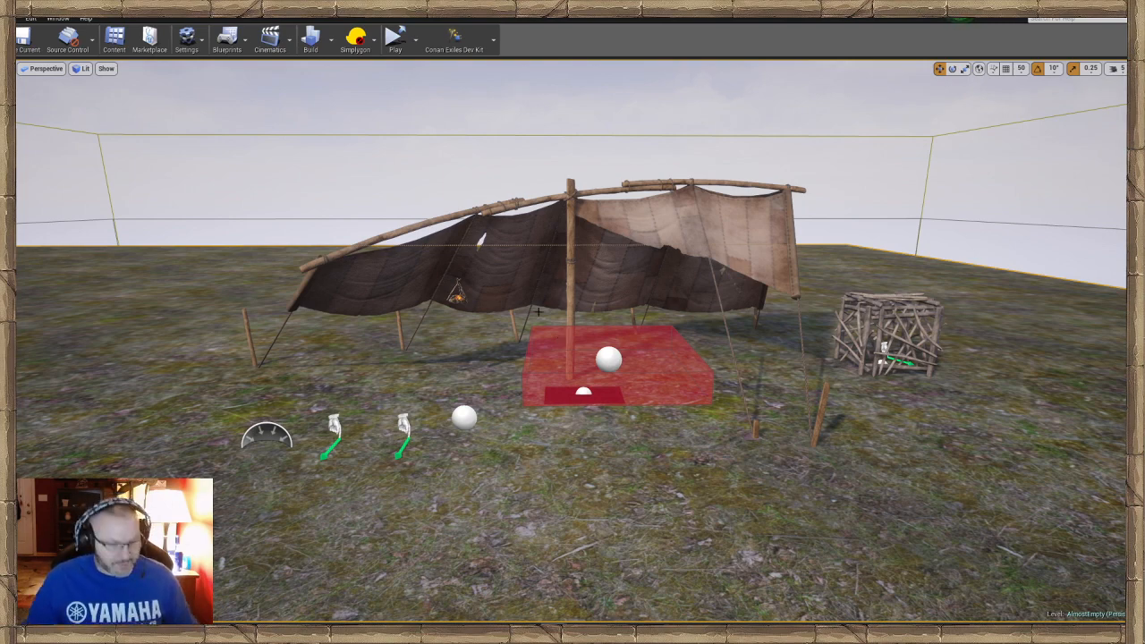
{"action": "scroll", "coordinate": [538, 312], "scroll_direction": "up", "scroll_amount": 1}
{"action": "left_click", "coordinate": [124, 37]}
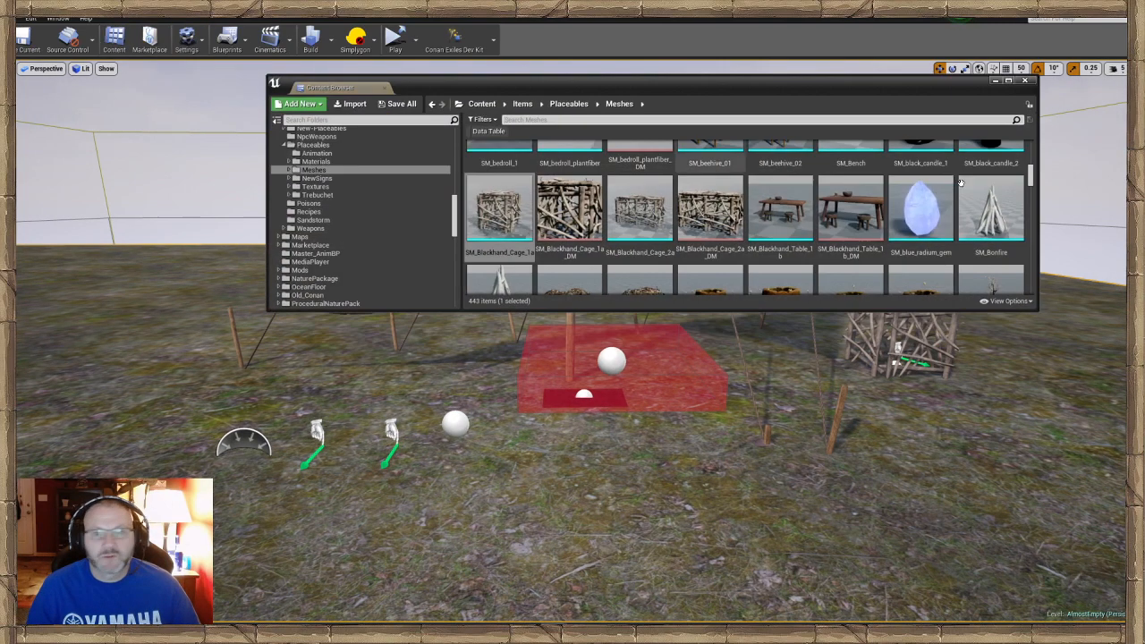
{"action": "left_click", "coordinate": [482, 104]}
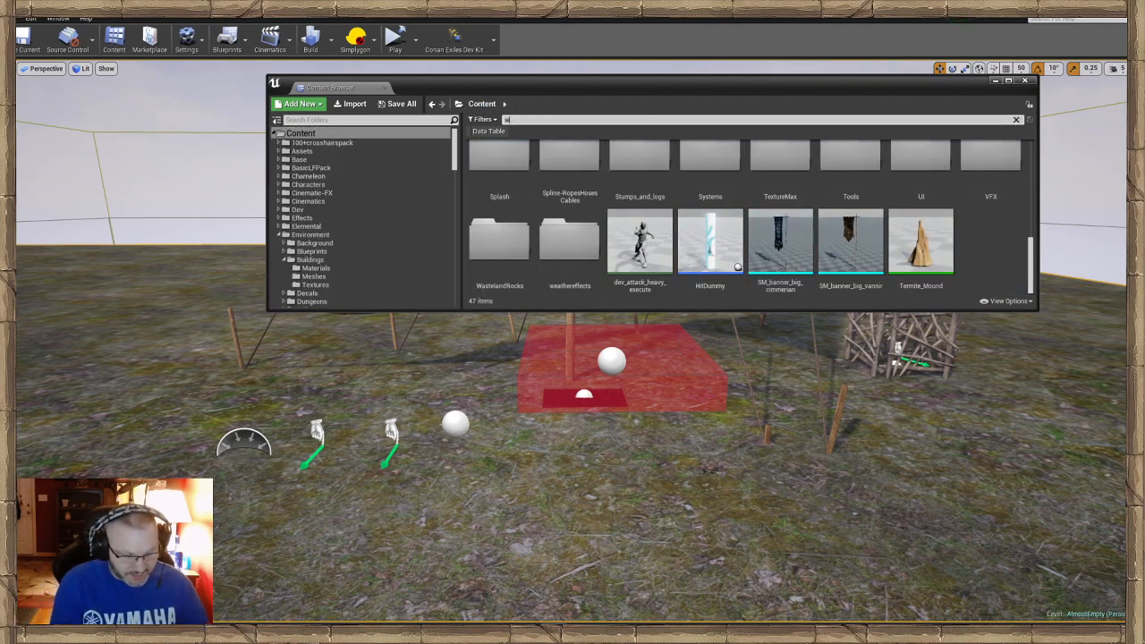
{"action": "type", "text": "weighted"}
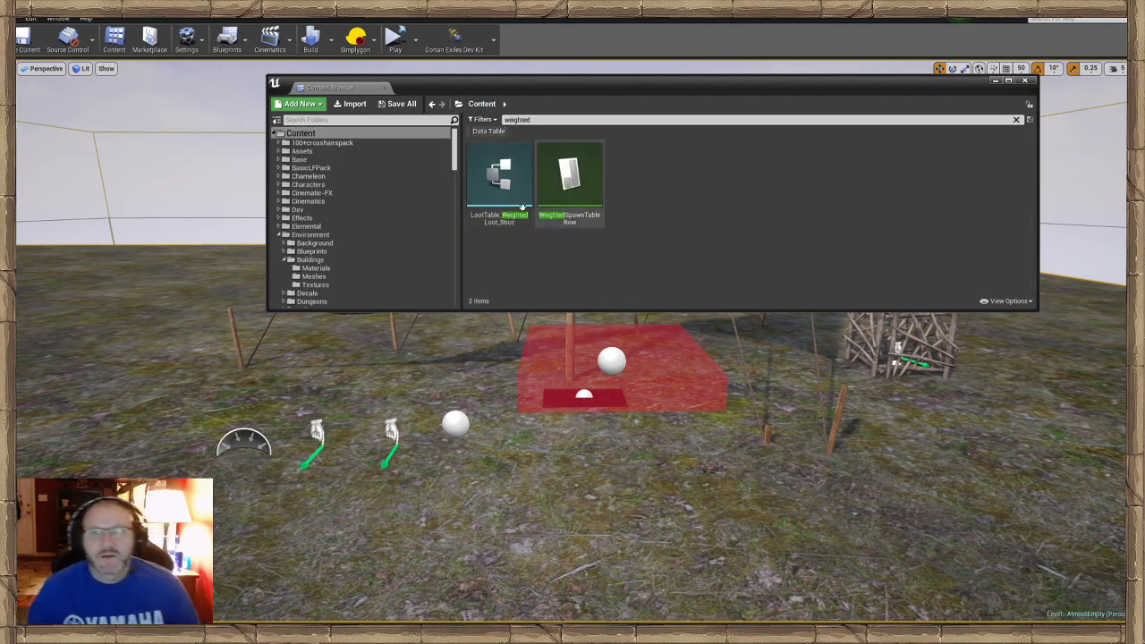
{"action": "double_click", "coordinate": [588, 202]}
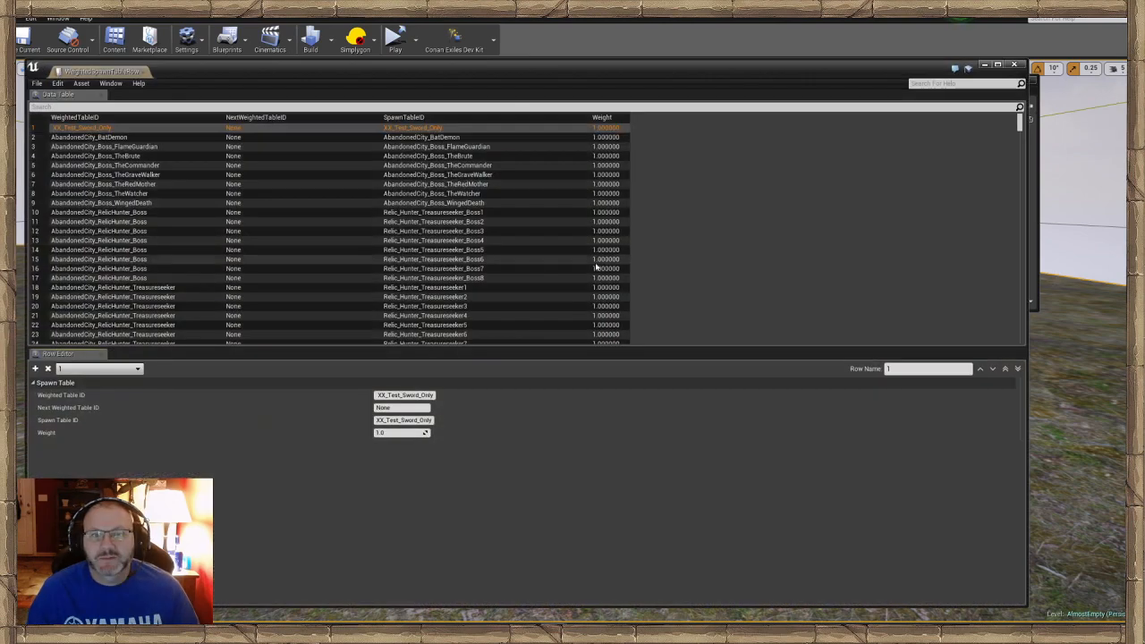
Copy the Weighted Table ID Army_of_Aquilonia_Priest_Mitra from row 233 and put the table window away.
{"action": "scroll", "coordinate": [146, 201], "scroll_direction": "down", "scroll_amount": 20}
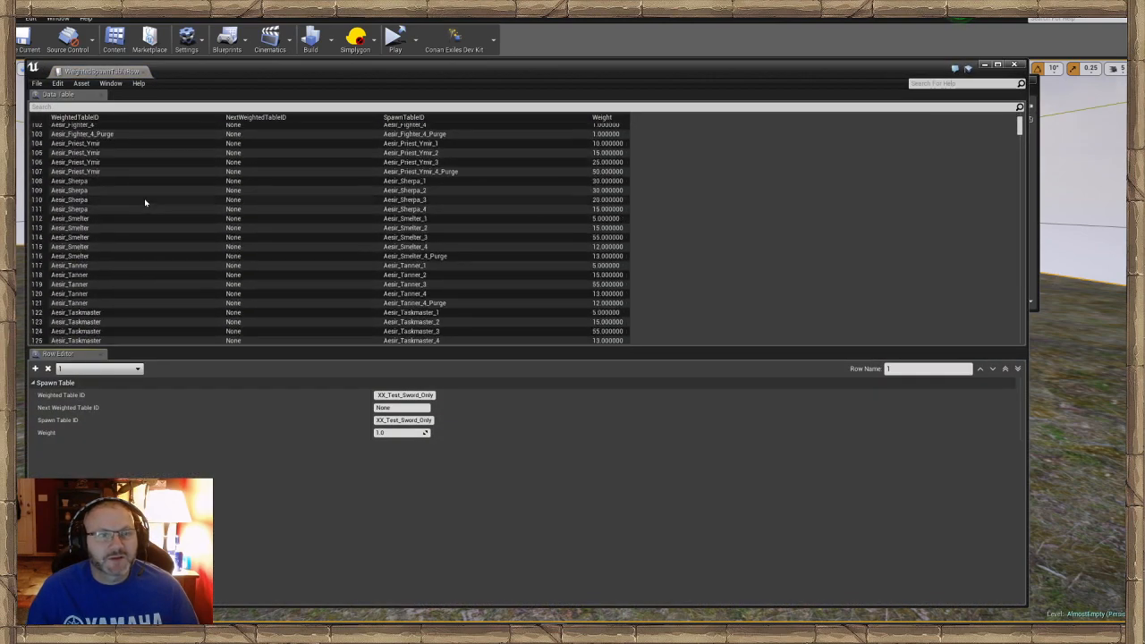
{"action": "scroll", "coordinate": [145, 201], "scroll_direction": "down", "scroll_amount": 15}
{"action": "scroll", "coordinate": [146, 201], "scroll_direction": "up", "scroll_amount": 18}
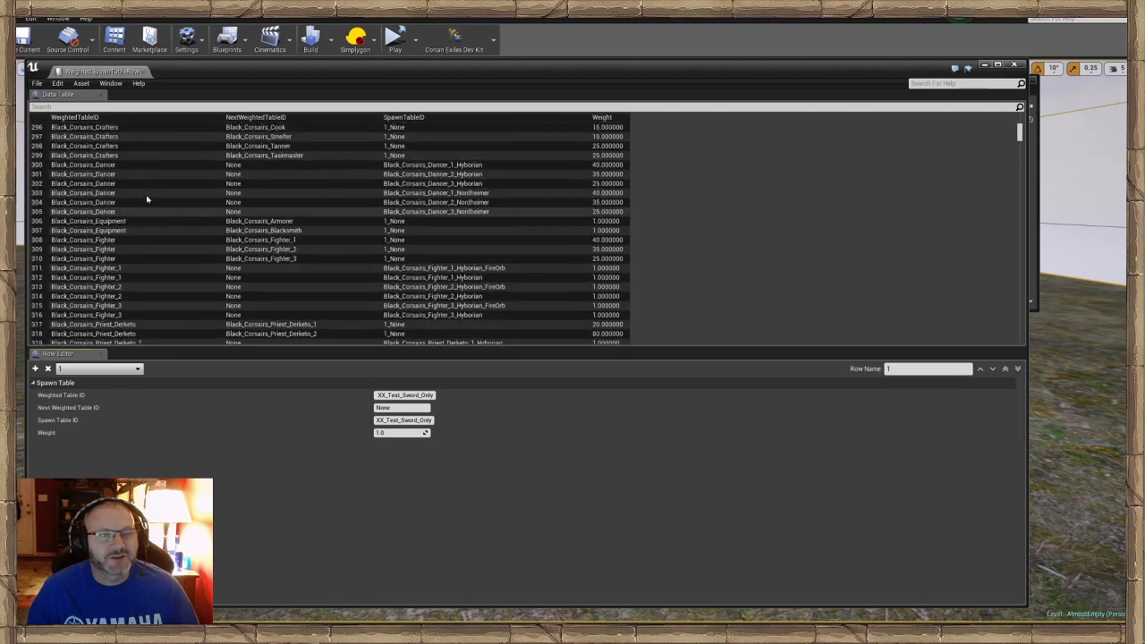
{"action": "left_click", "coordinate": [274, 155]}
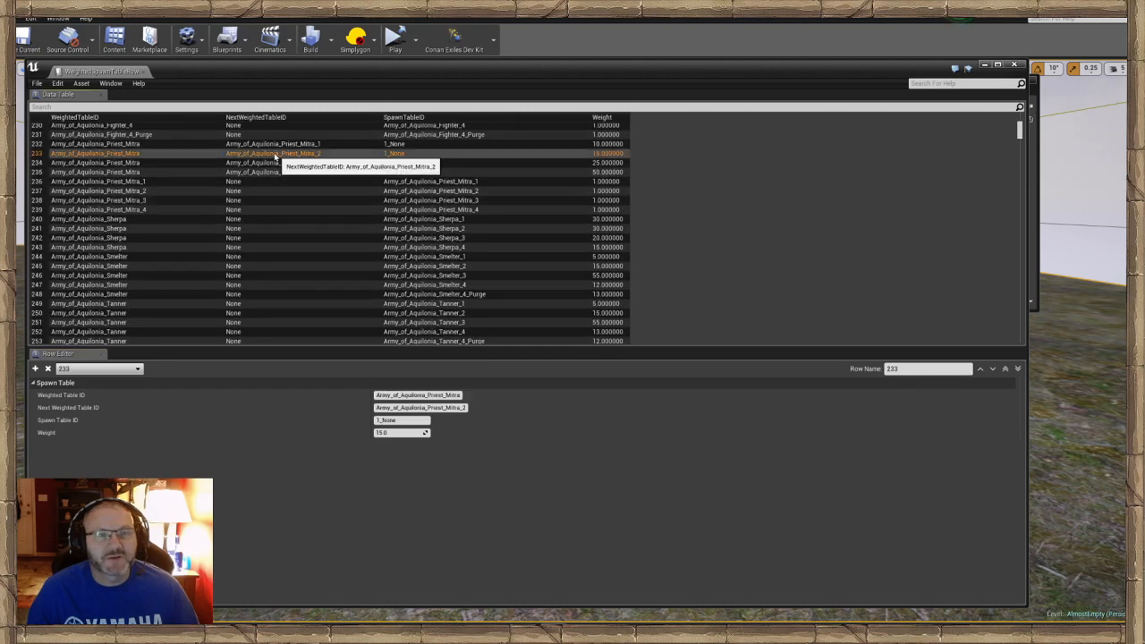
{"action": "right_click", "coordinate": [429, 396]}
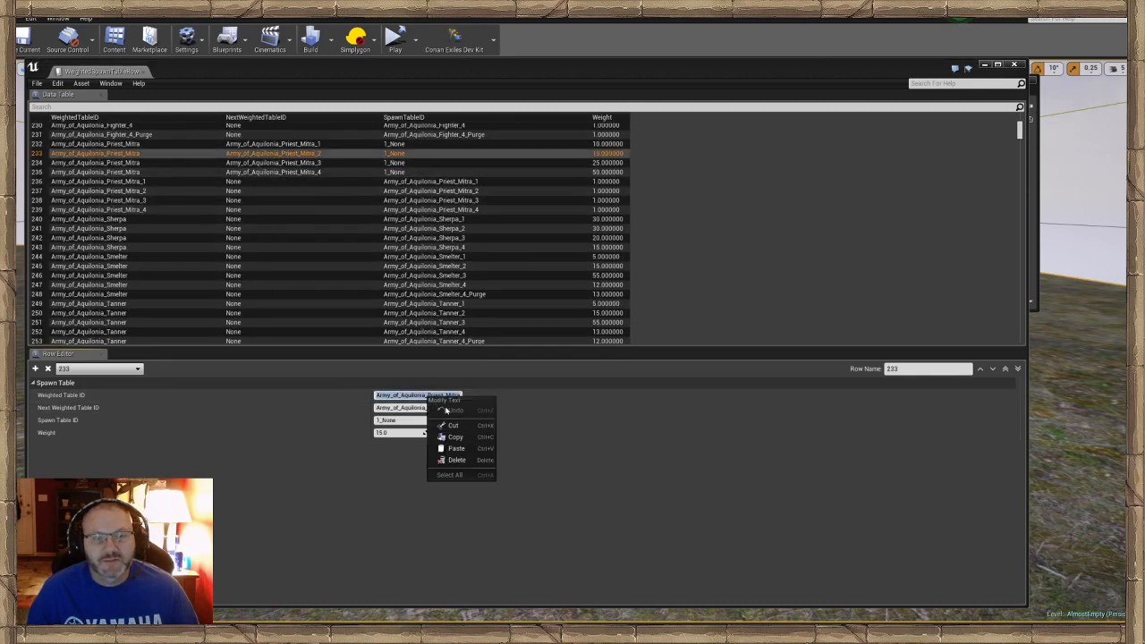
{"action": "left_click", "coordinate": [457, 437]}
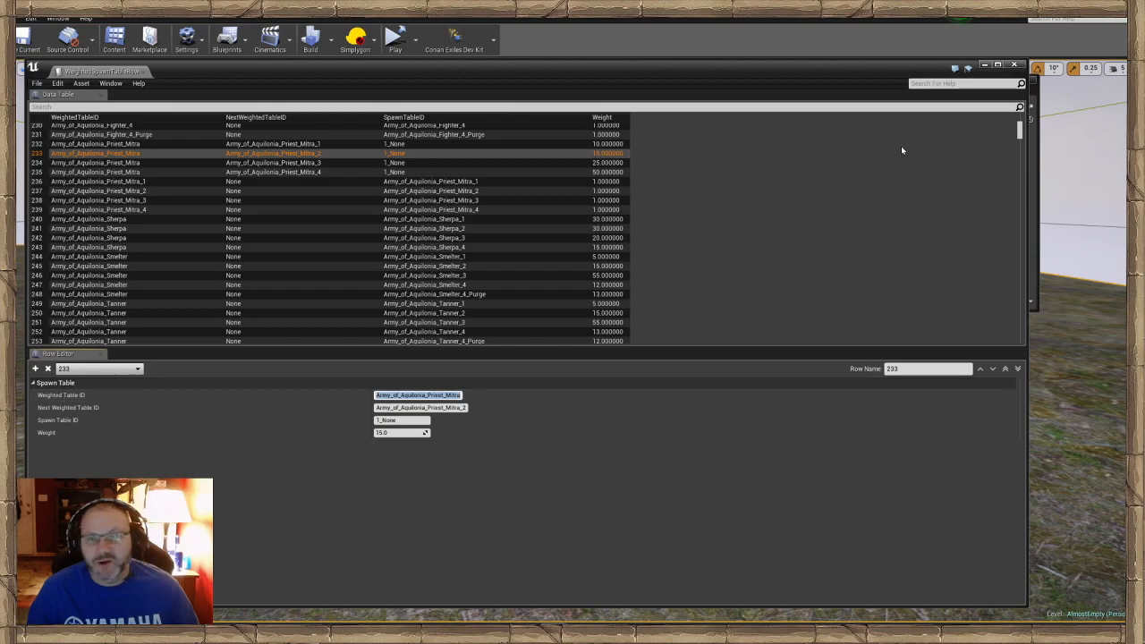
{"action": "left_click", "coordinate": [985, 66]}
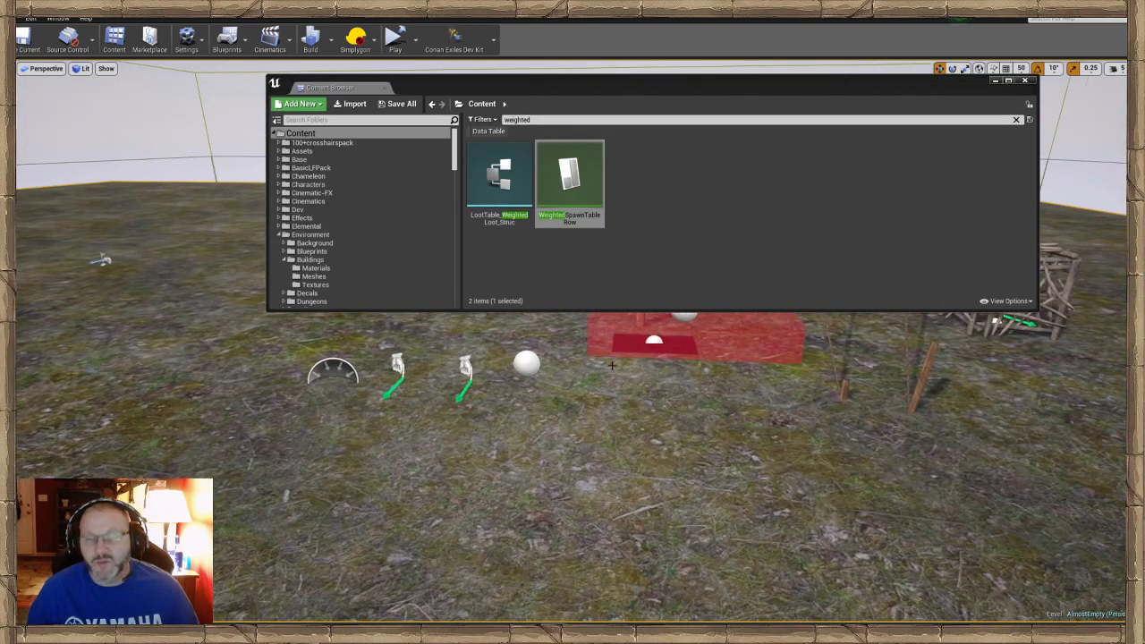
Show the details of the spawn point nearest the dome-shaped light icon and expand entry 0 of its Human Options.
{"action": "left_click", "coordinate": [996, 81]}
{"action": "mouse_move", "coordinate": [499, 334]}
{"action": "right_mouse_down"}
{"action": "mouse_move", "coordinate": [447, 334]}
{"action": "mouse_move", "coordinate": [465, 367]}
{"action": "mouse_move", "coordinate": [499, 334]}
{"action": "right_mouse_up"}
{"action": "key", "text": "w"}
{"action": "left_click", "coordinate": [456, 331]}
{"action": "left_click", "coordinate": [58, 18]}
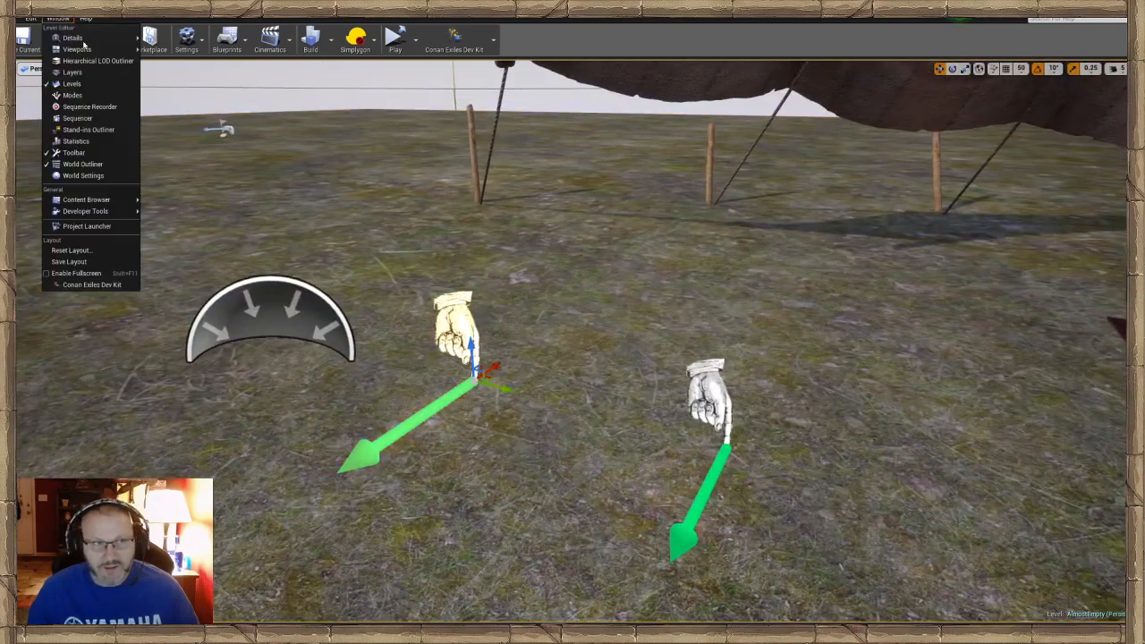
{"action": "mouse_move", "coordinate": [102, 42]}
{"action": "left_click", "coordinate": [170, 38]}
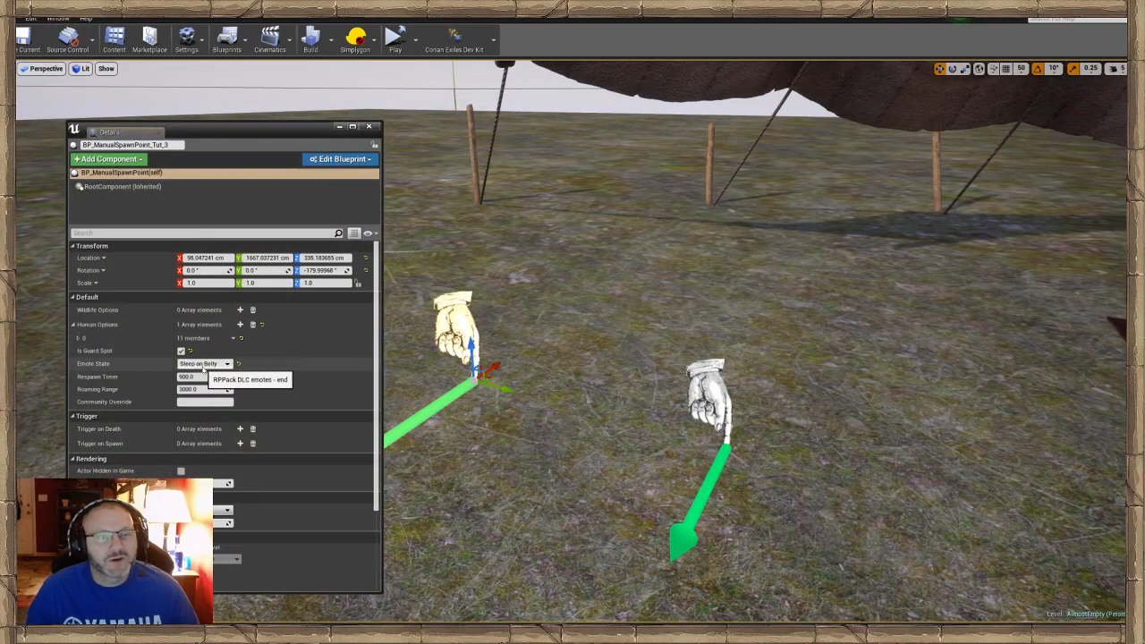
{"action": "left_click", "coordinate": [78, 341]}
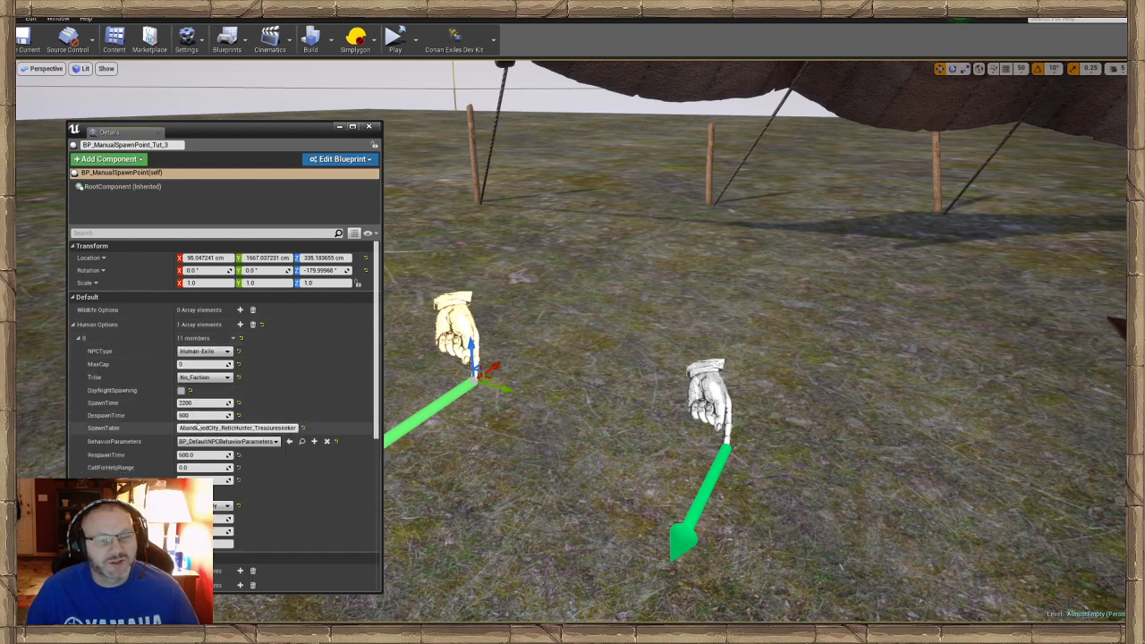
Replace the SpawnTable of BP_ManualSpawnPoint_Tut_3 with the copied Army_of_Aquilonia_Priest_Mitra ID and close its details.
{"action": "left_click", "coordinate": [302, 429]}
{"action": "left_click", "coordinate": [219, 428]}
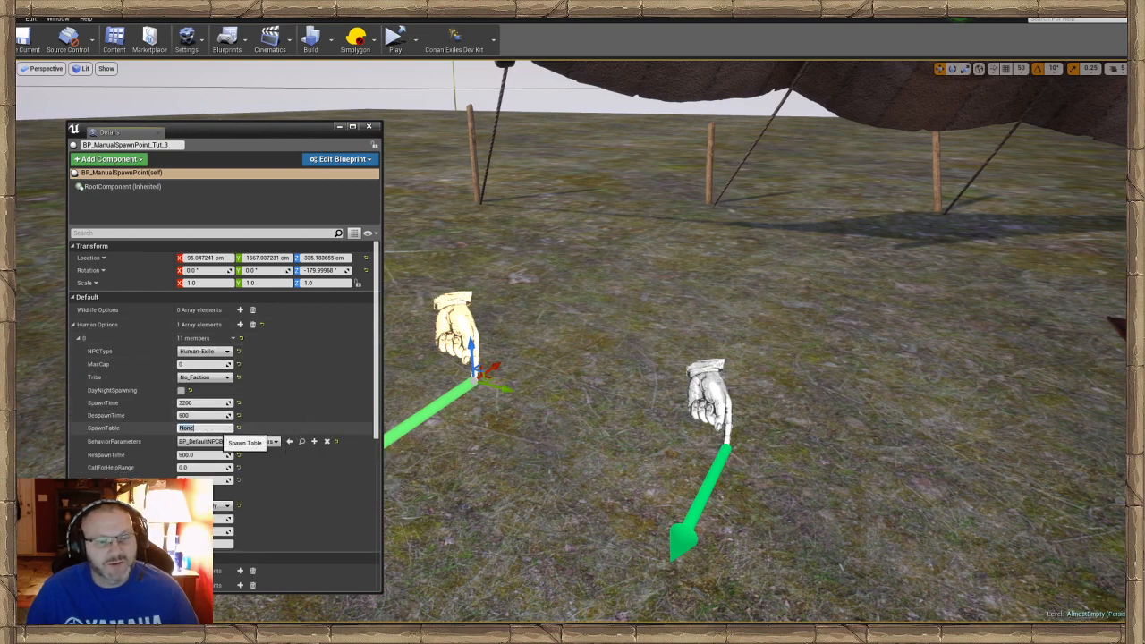
{"action": "key", "text": "BackSpace"}
{"action": "key", "text": "ctrl+v"}
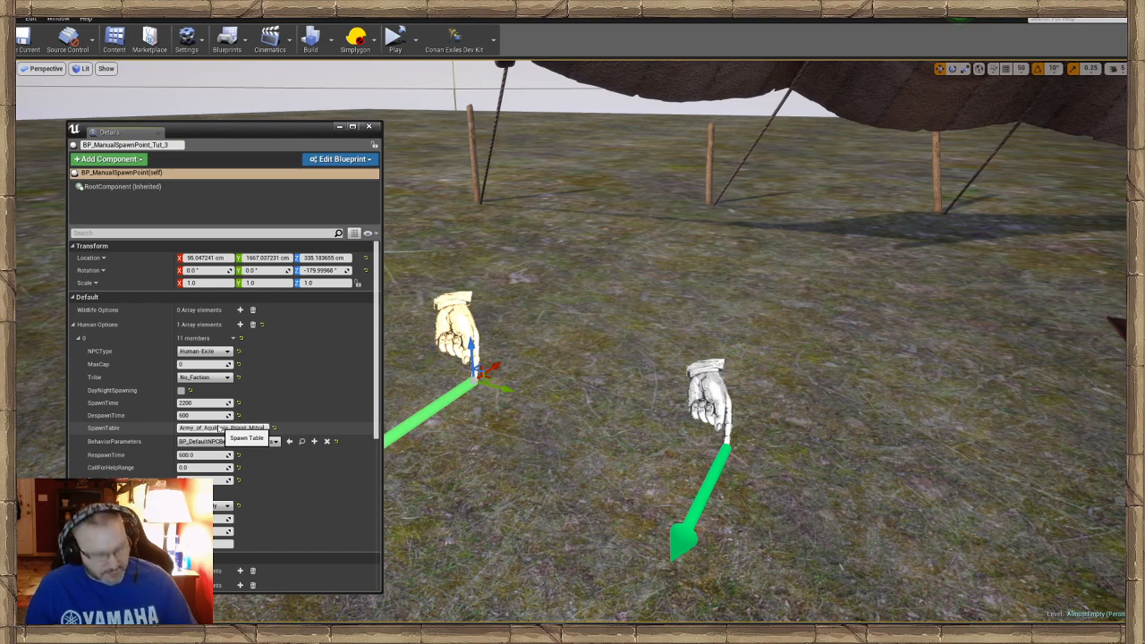
{"action": "key", "text": "Return"}
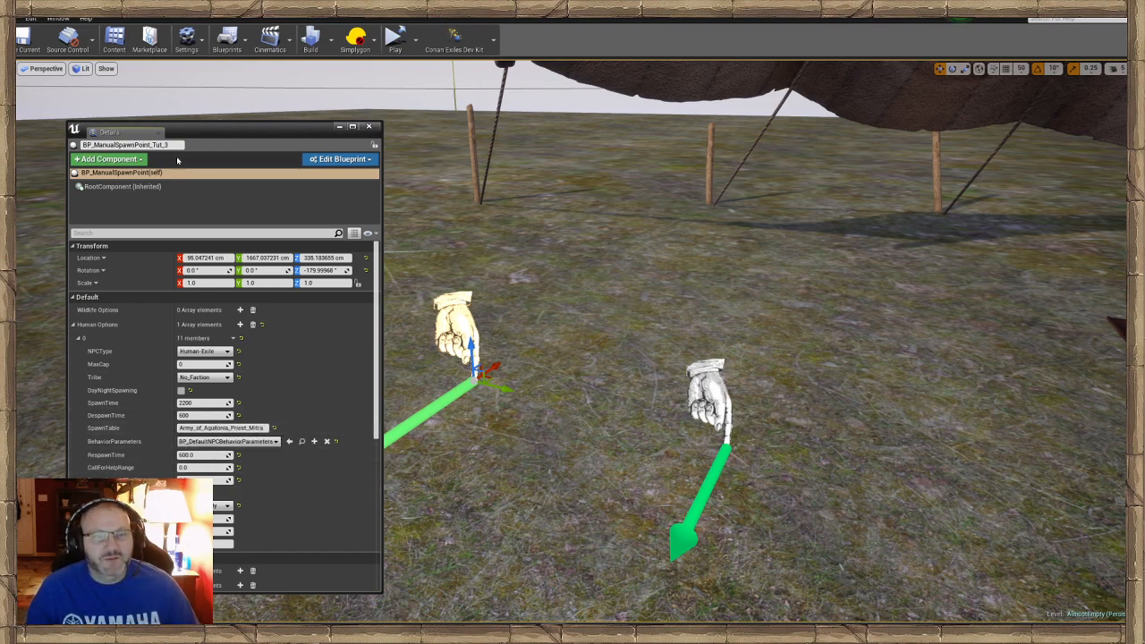
{"action": "left_click", "coordinate": [368, 126]}
Save the AlmostEmpty map and start a playtest from the open grass far in front of the camp.
{"action": "left_click", "coordinate": [34, 41]}
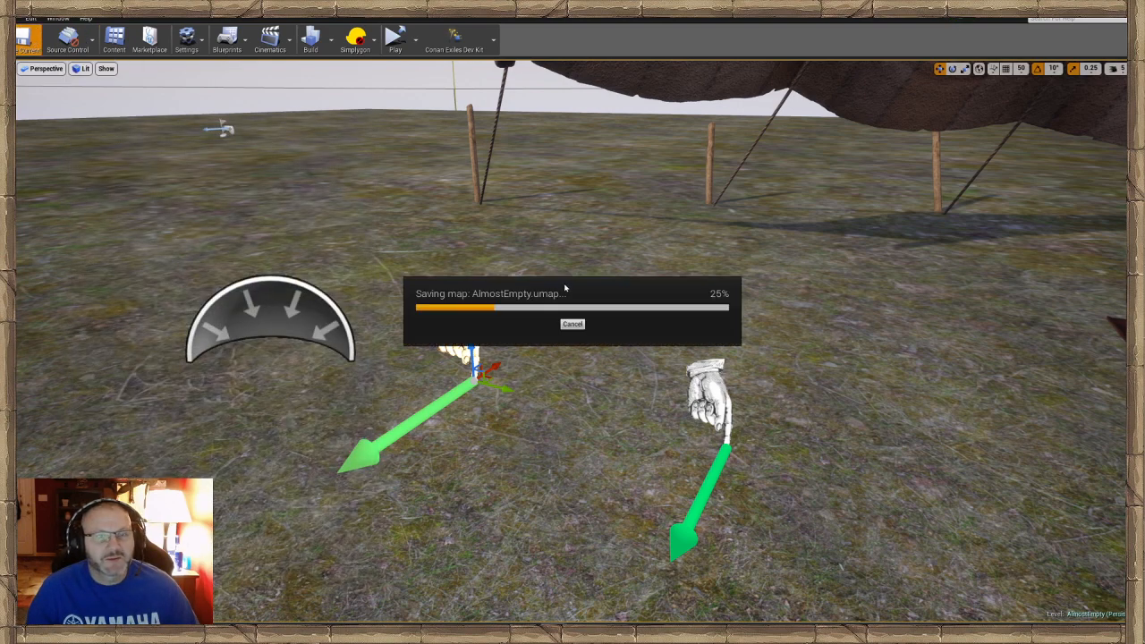
{"action": "right_click_drag", "start_coordinate": [565, 288], "coordinate": [612, 398]}
{"action": "right_click", "coordinate": [612, 398]}
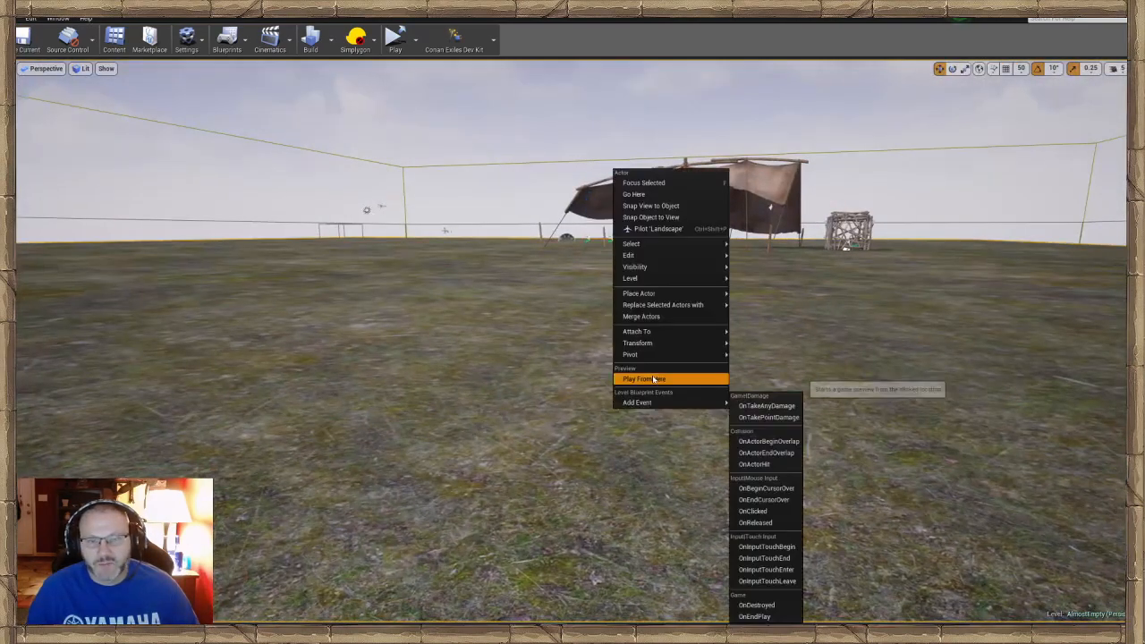
{"action": "left_click", "coordinate": [651, 378]}
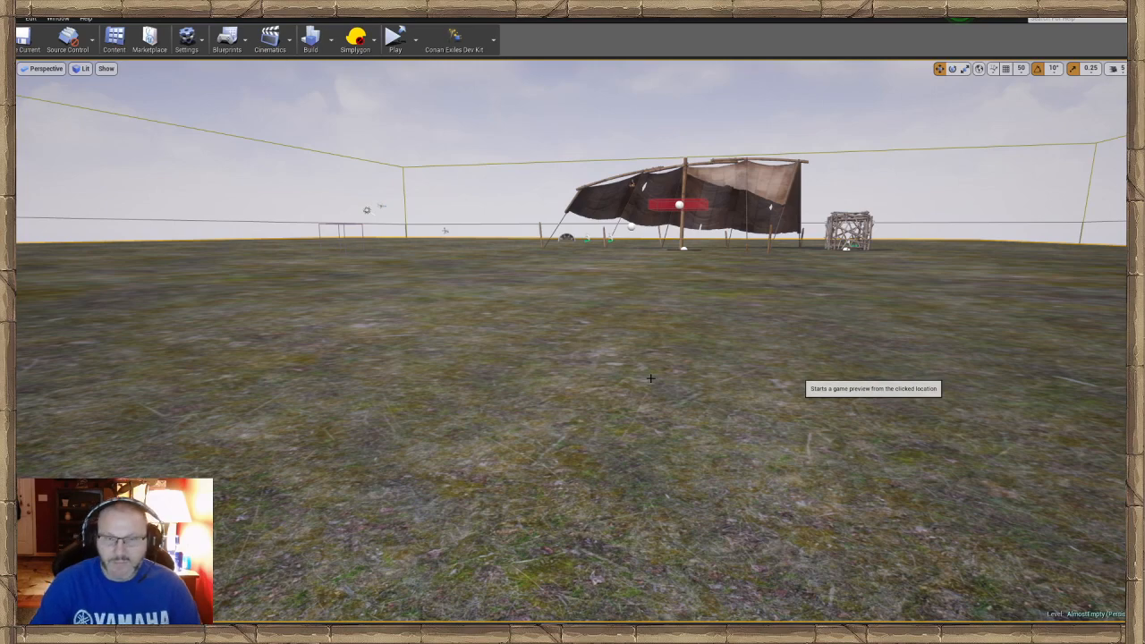
Toggle Cloak mode in the admin panel and approach the two NPCs beside the tent to check their types and emote.
{"action": "key", "text": "ctrl+shift+c"}
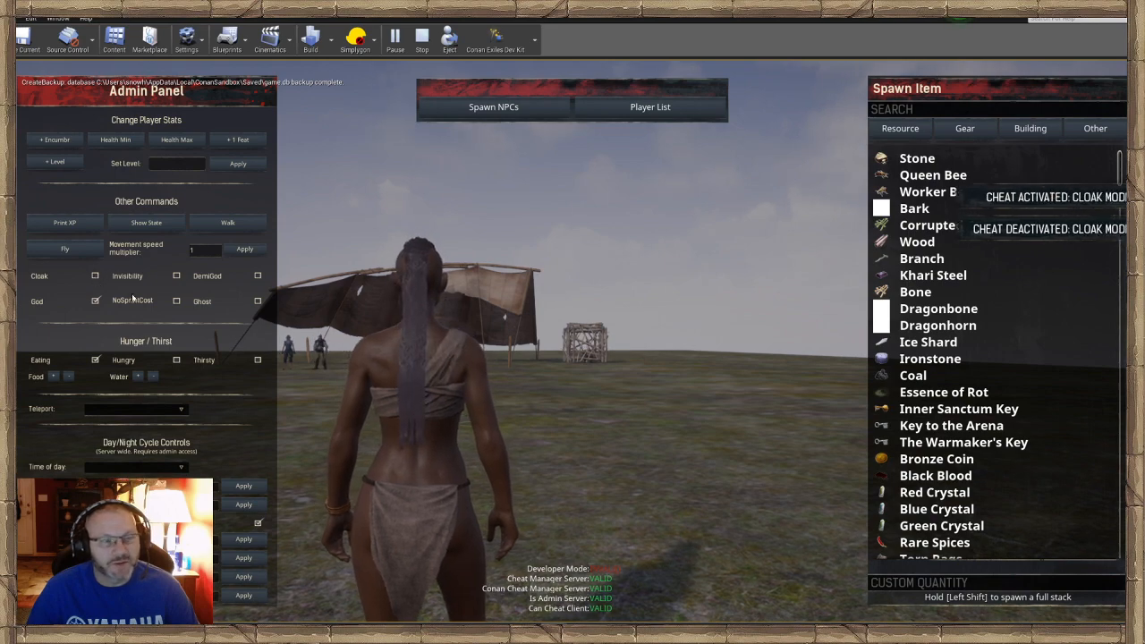
{"action": "key", "text": "Escape"}
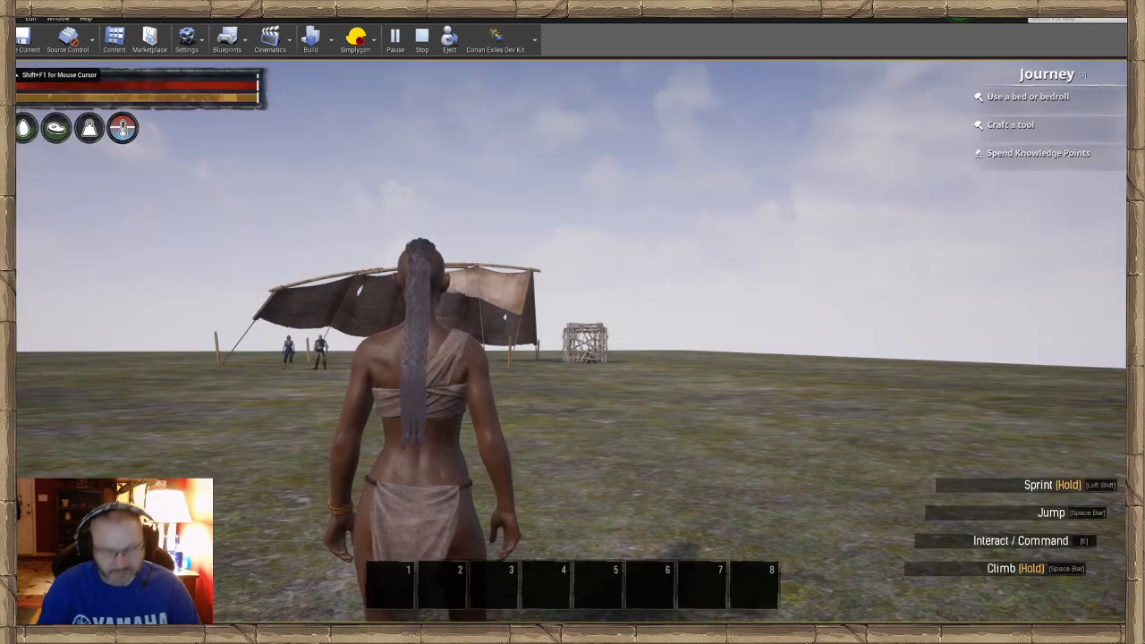
{"action": "key", "text": "w"}
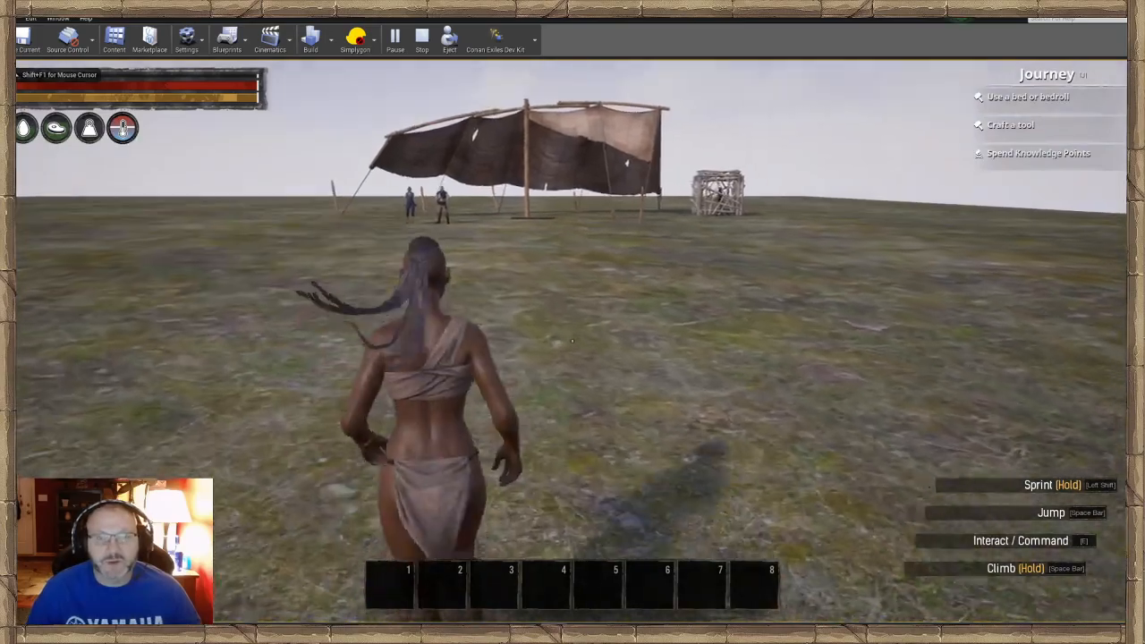
{"action": "key", "text": "w"}
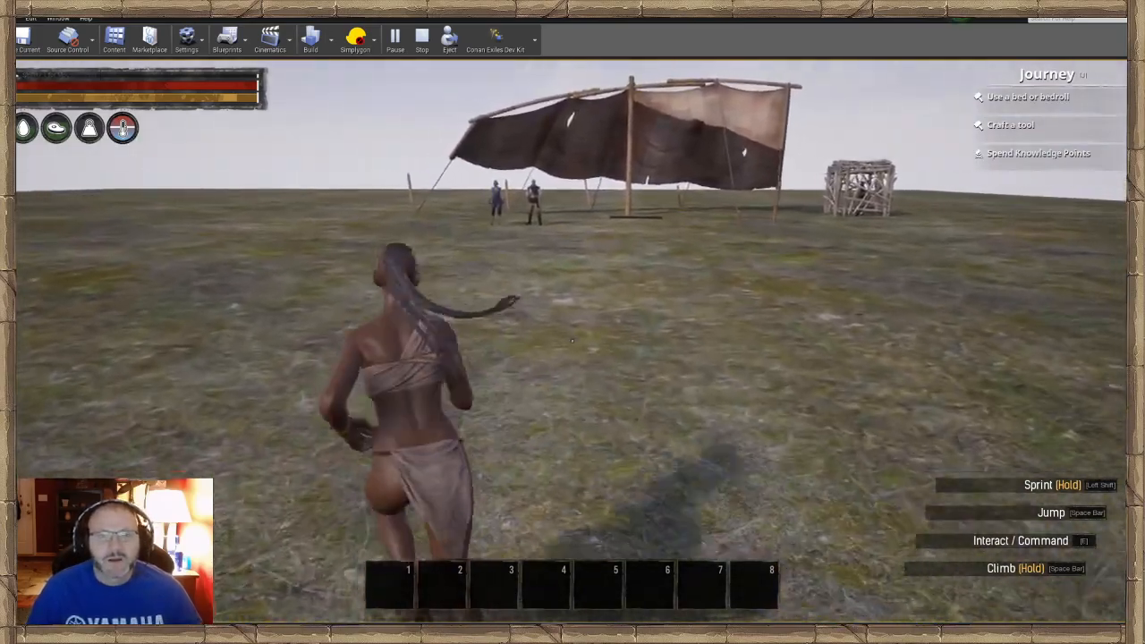
{"action": "key", "text": "w"}
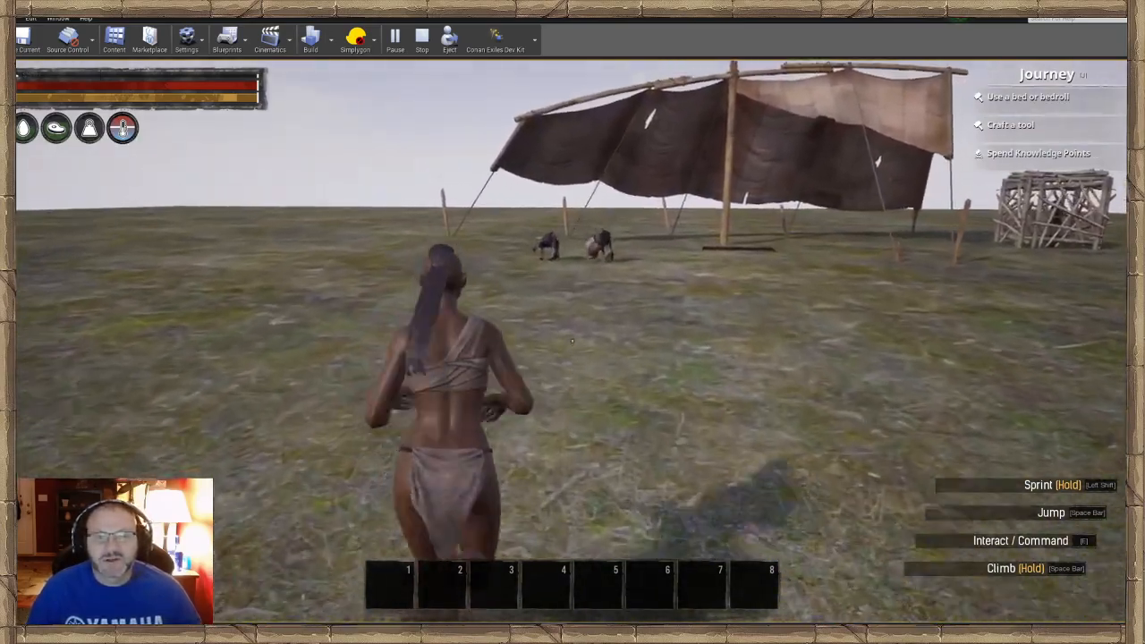
{"action": "key", "text": "w"}
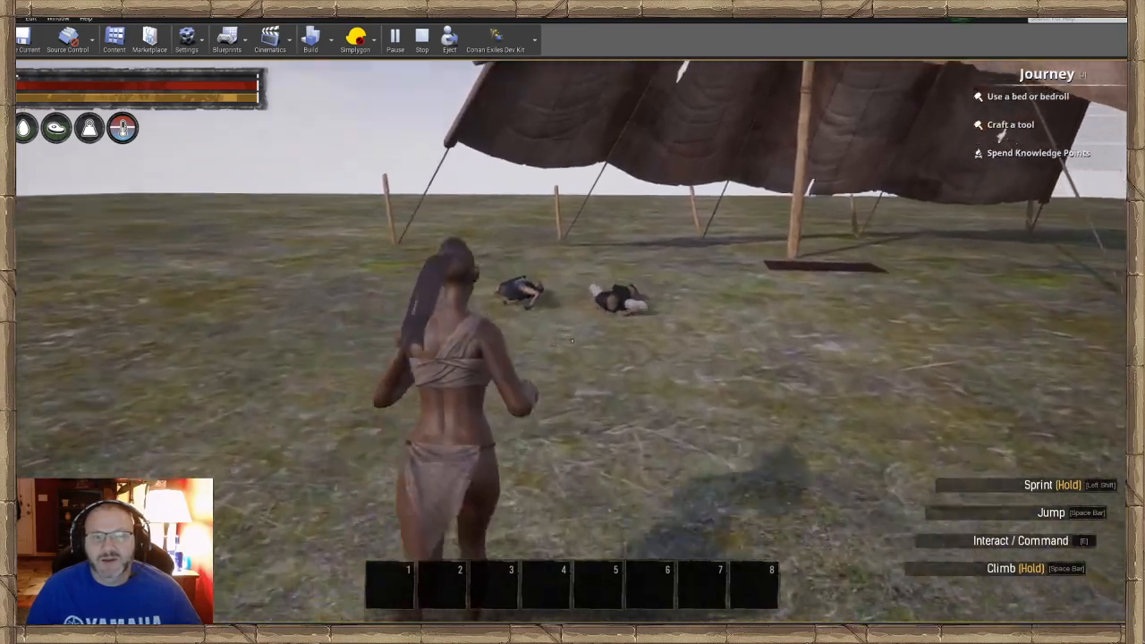
{"action": "key", "text": "w"}
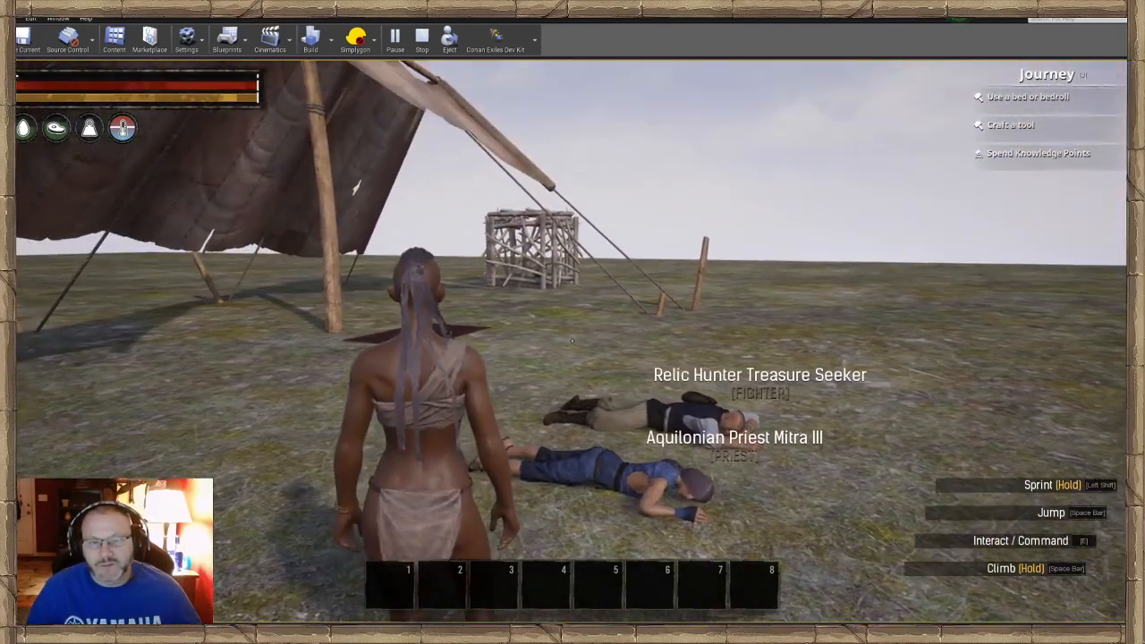
{"action": "key", "text": "w"}
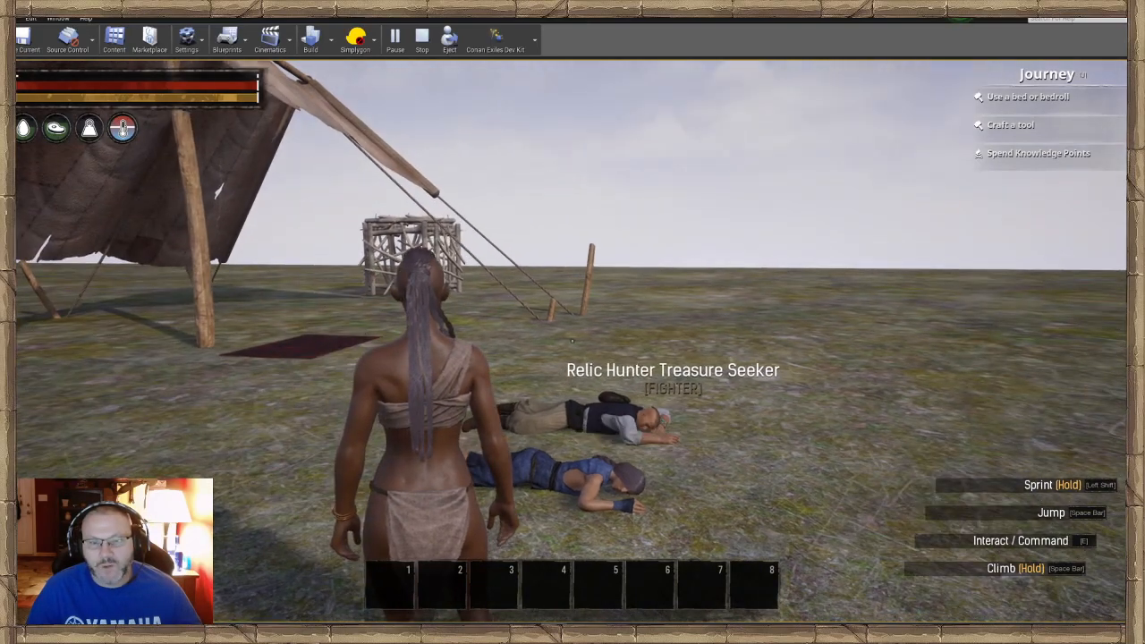
Move away from the two NPCs lying beside the tent, view the whole camp from the open grass and end the playtest.
{"action": "key", "text": "w"}
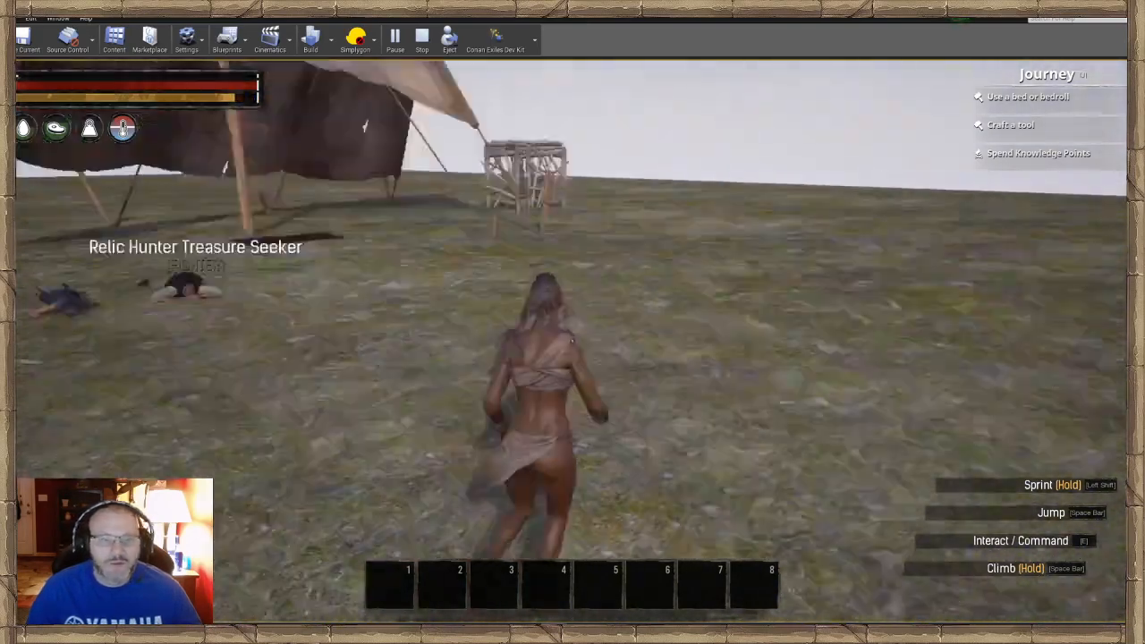
{"action": "key", "text": "w"}
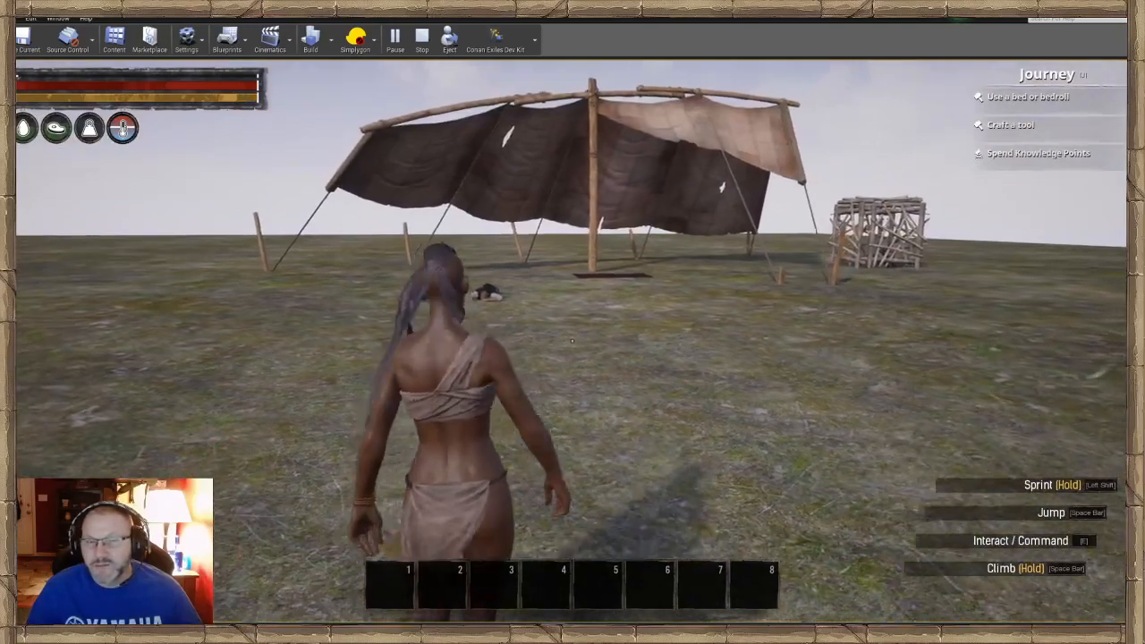
{"action": "key", "text": "w"}
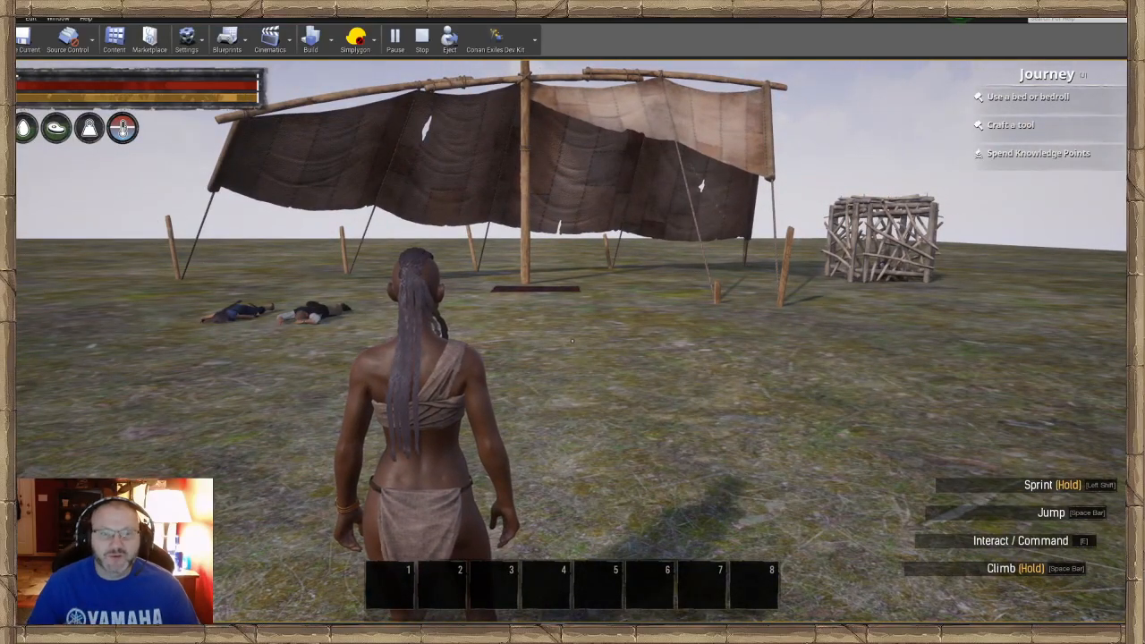
{"action": "key", "text": "Escape"}
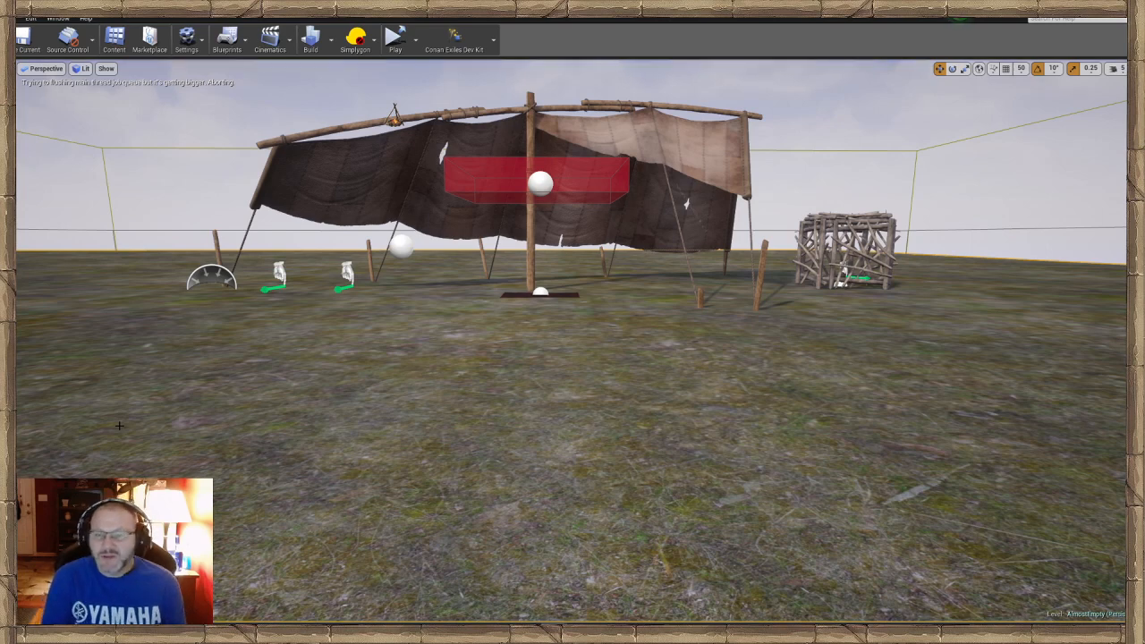
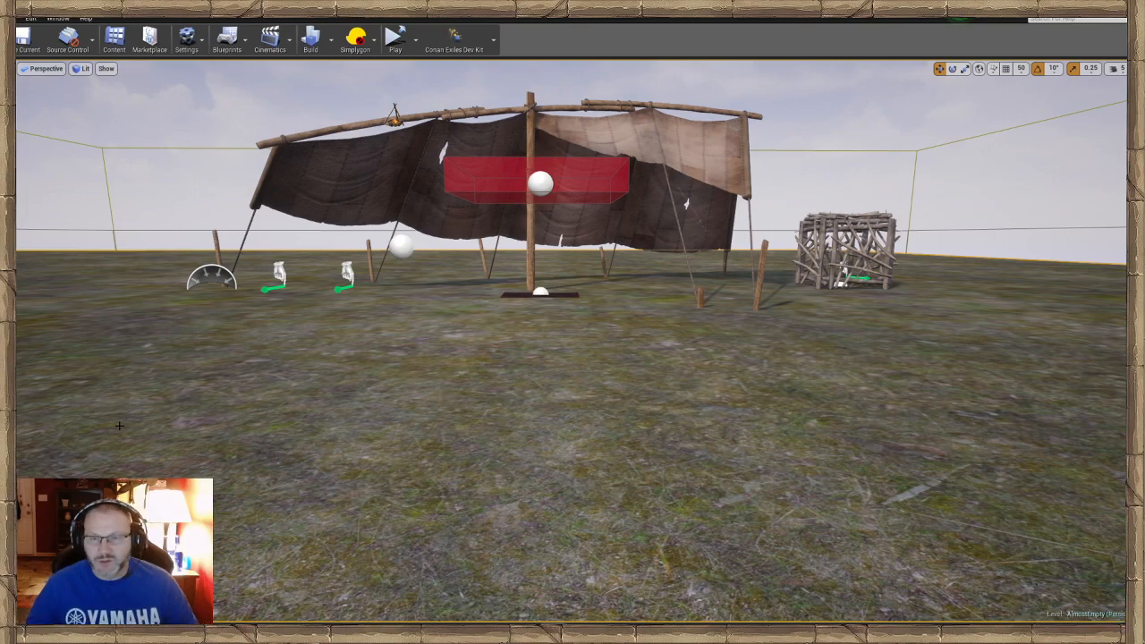
{"action": "right_click_drag", "start_coordinate": [436, 423], "coordinate": [436, 484]}
{"action": "right_click_drag", "start_coordinate": [888, 279], "coordinate": [887, 265]}
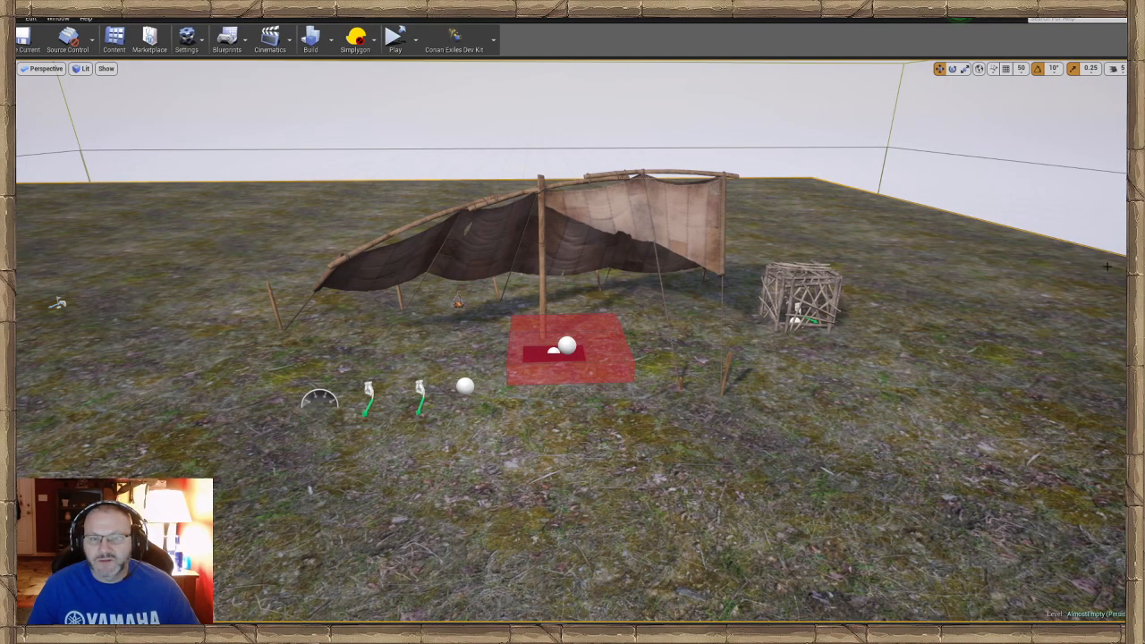
{"action": "right_click_drag", "start_coordinate": [334, 369], "coordinate": [319, 339]}
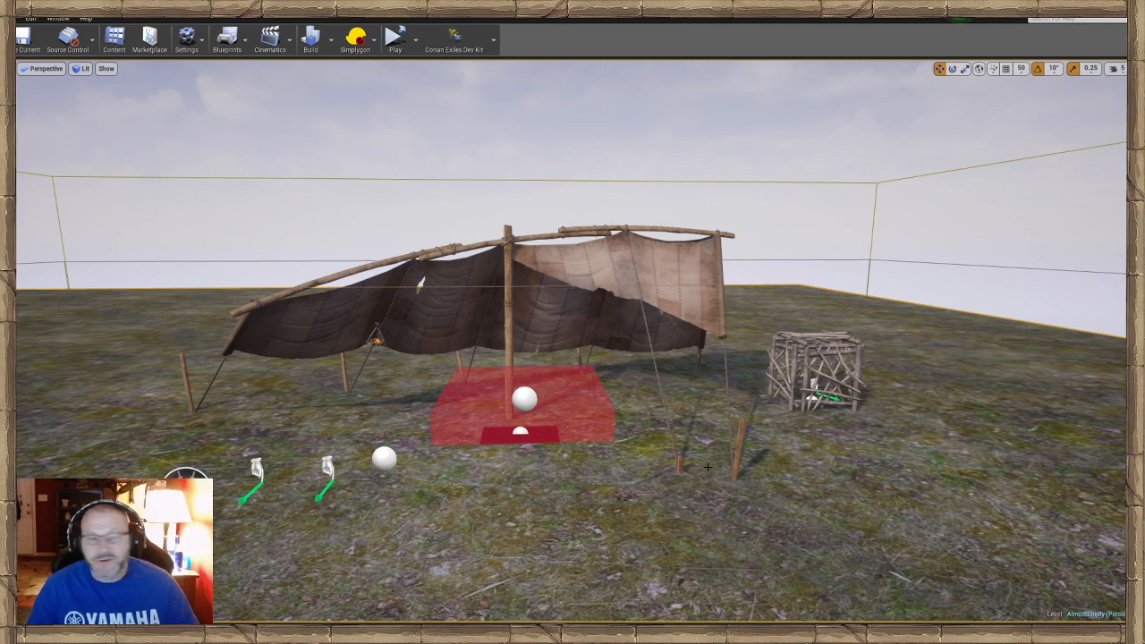
{"action": "right_click_drag", "start_coordinate": [703, 466], "coordinate": [675, 467]}
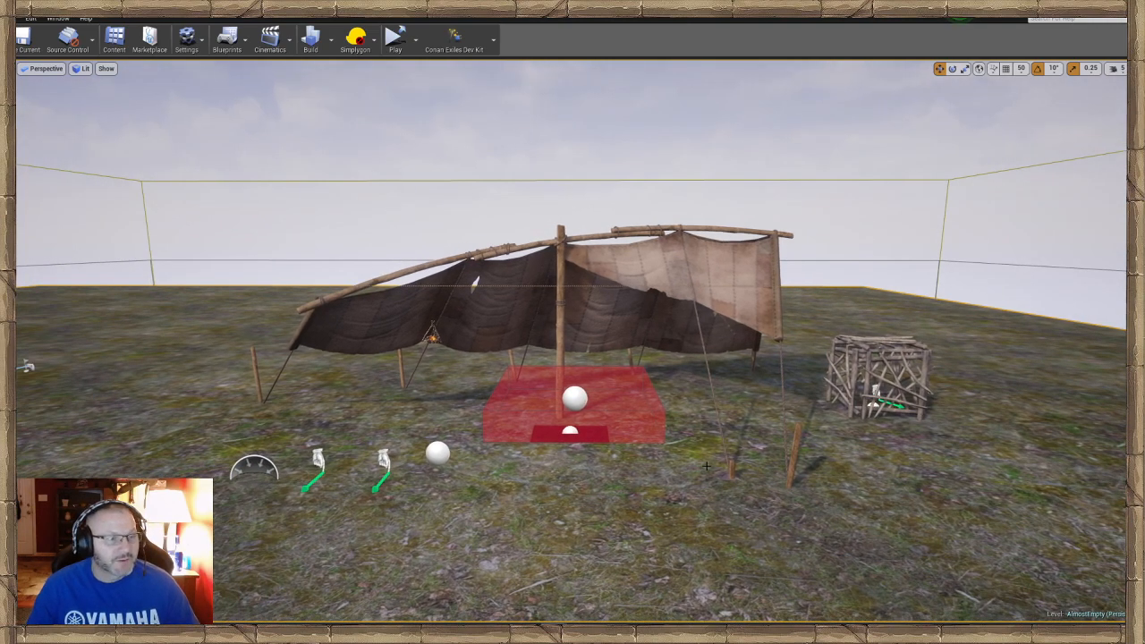
{"action": "right_click_drag", "start_coordinate": [767, 463], "coordinate": [758, 459]}
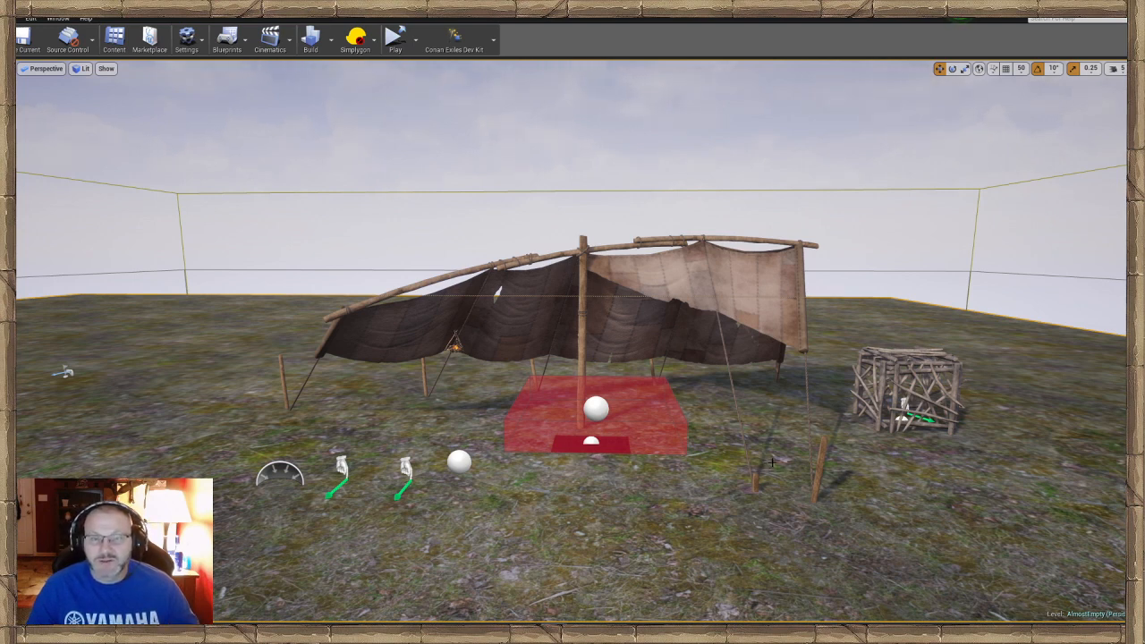
{"action": "right_click_drag", "start_coordinate": [784, 462], "coordinate": [792, 466]}
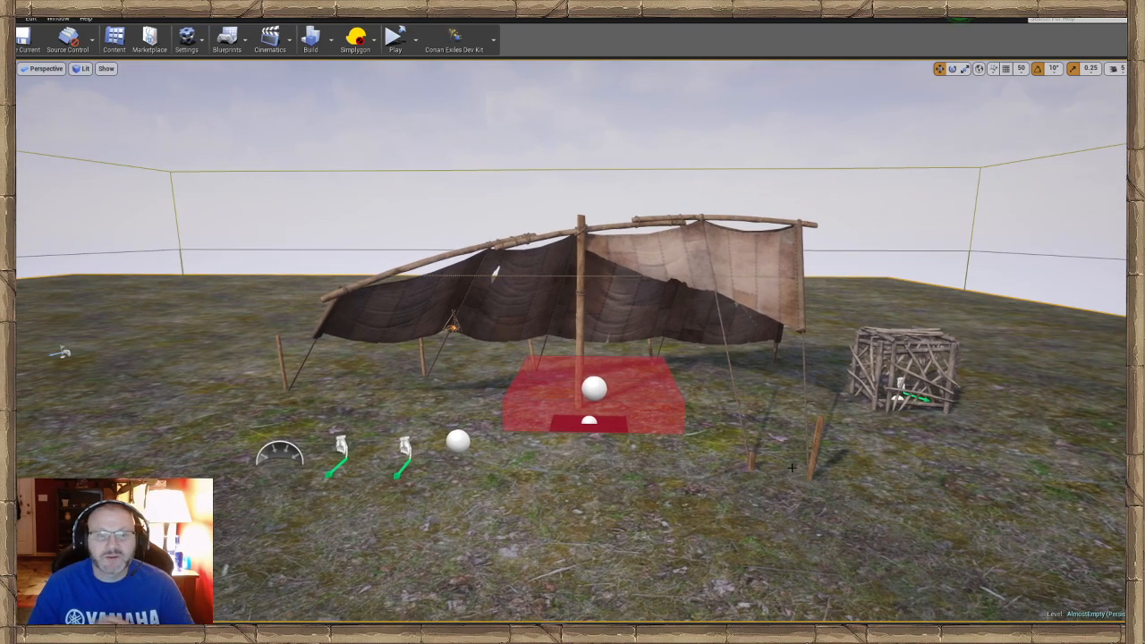